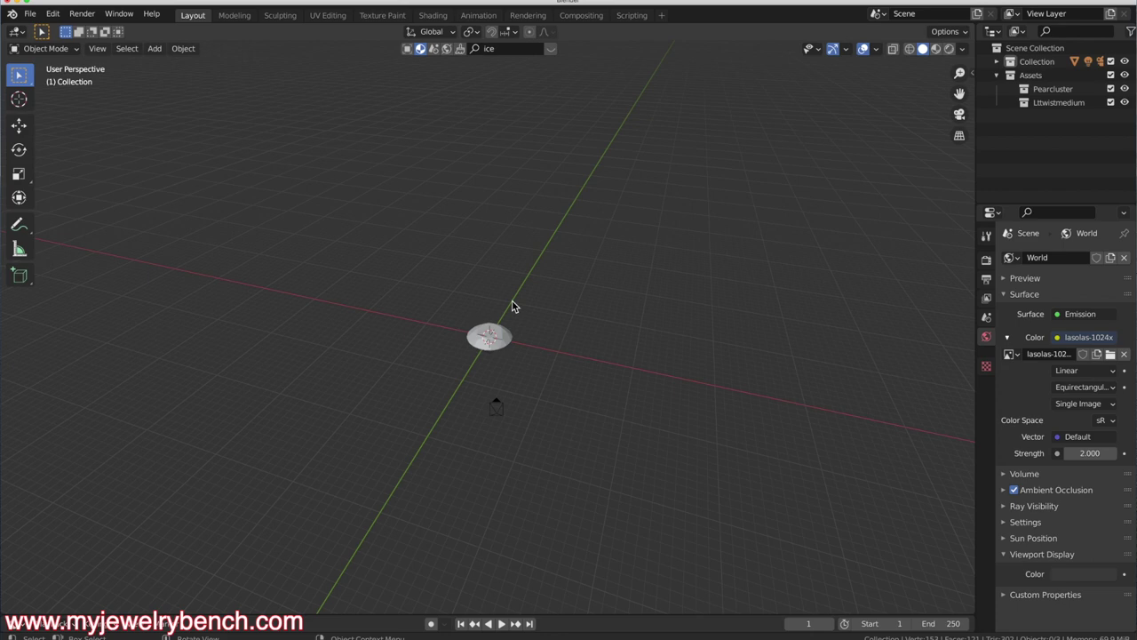
Delete the round gem mesh sitting at the scene origin
click(504, 337)
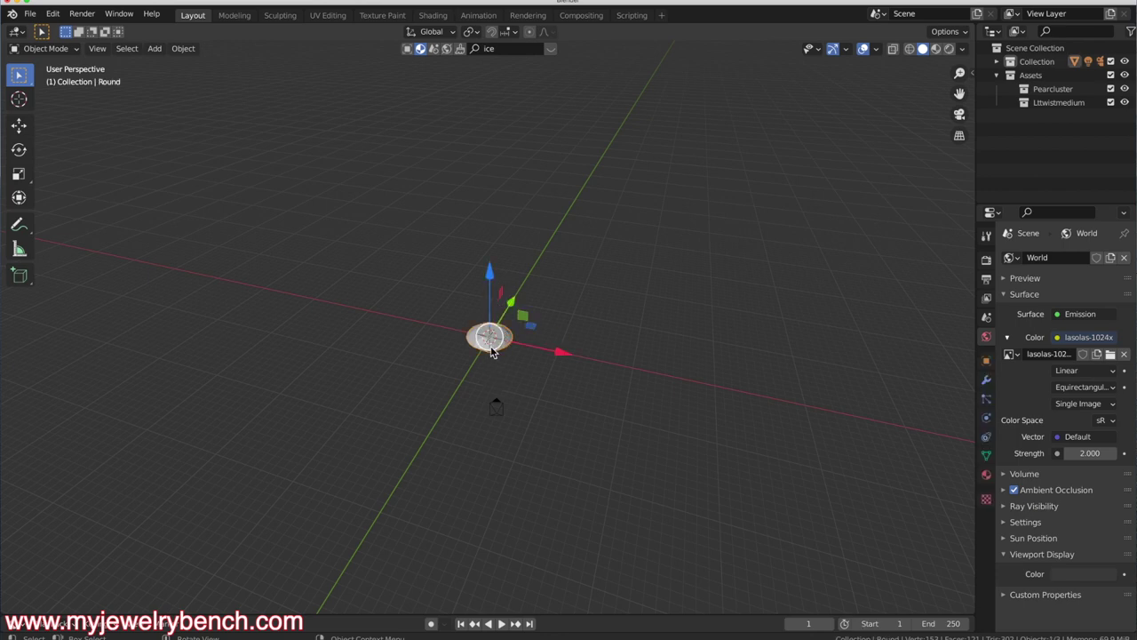
key(x)
click(493, 348)
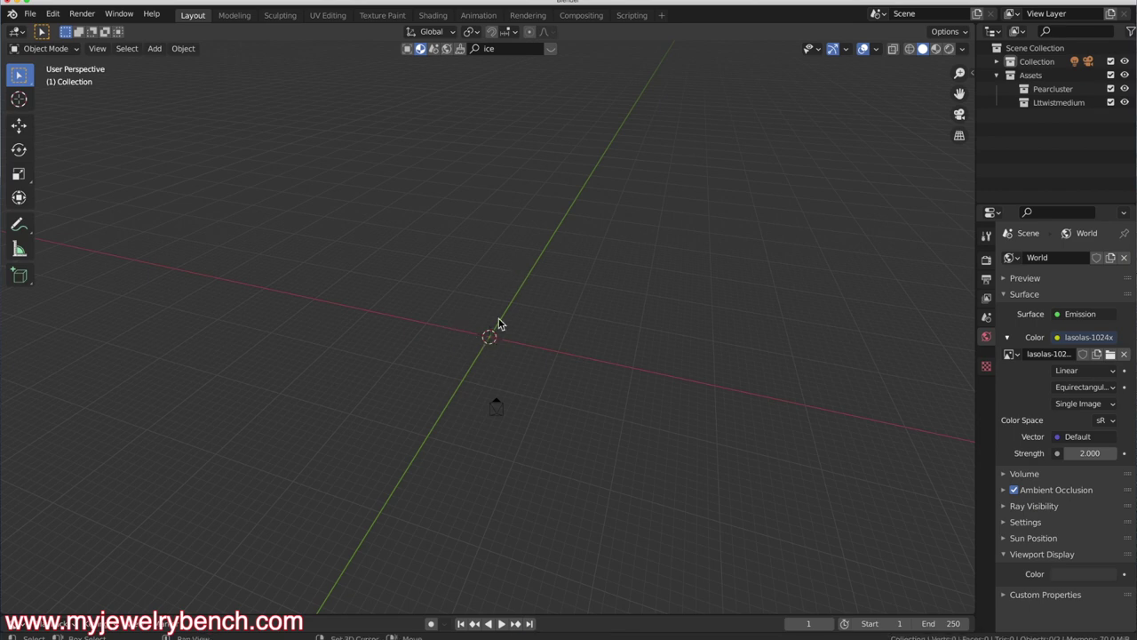
Show the viewport sidebar's tool settings with Screencast Keys enabled
key(shift+a)
key(n)
click(969, 79)
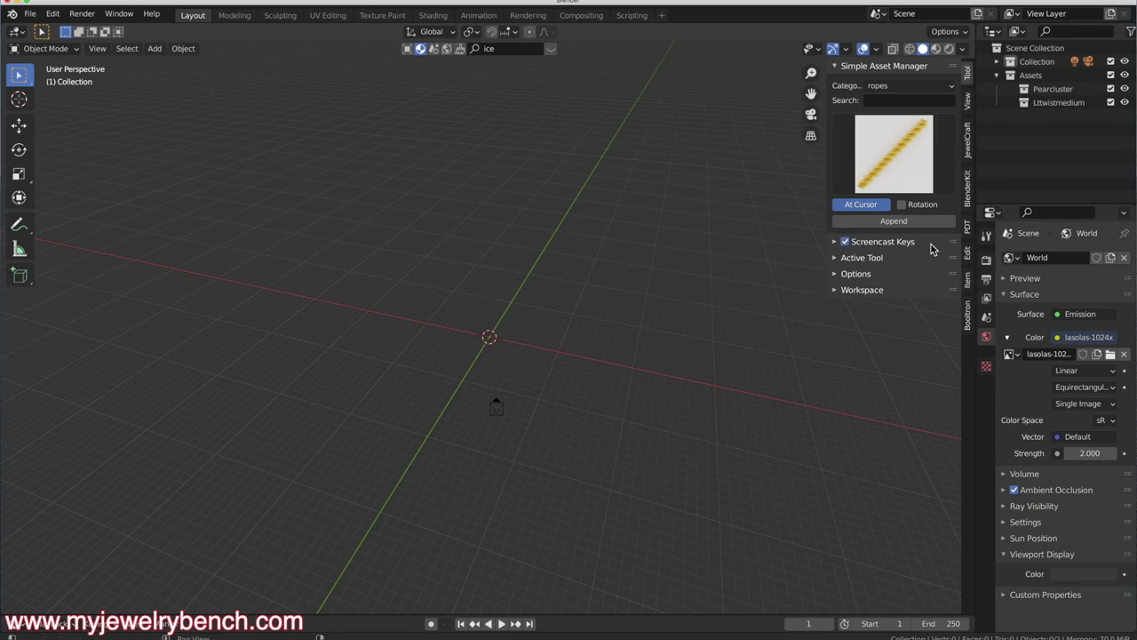
key(space)
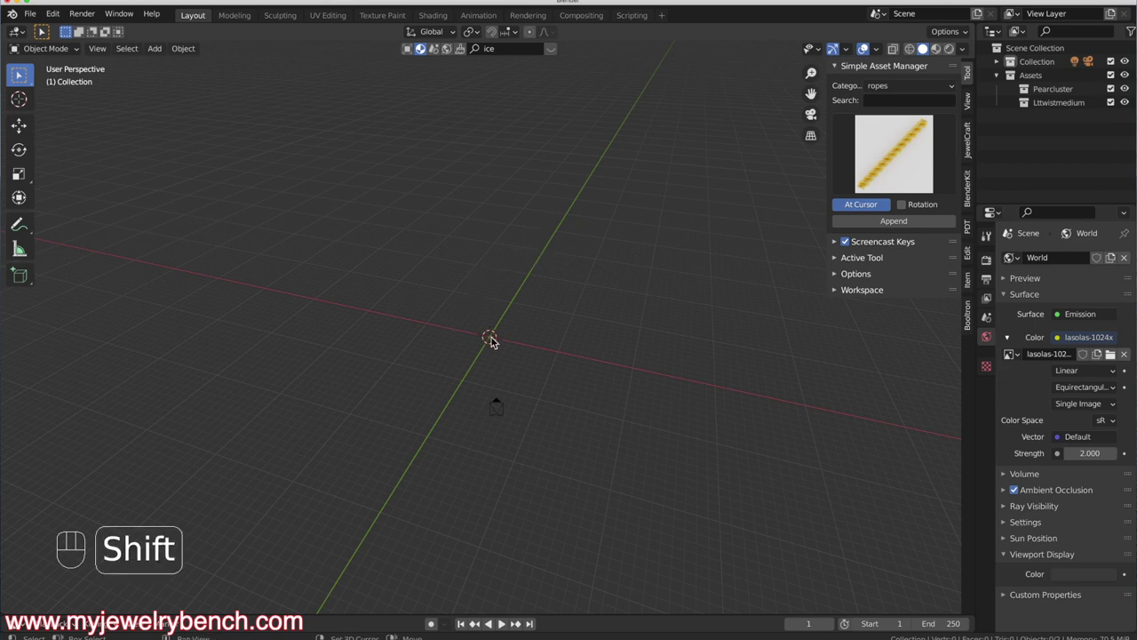
Add a mesh cylinder with 75 vertices at the origin
key(shift+a)
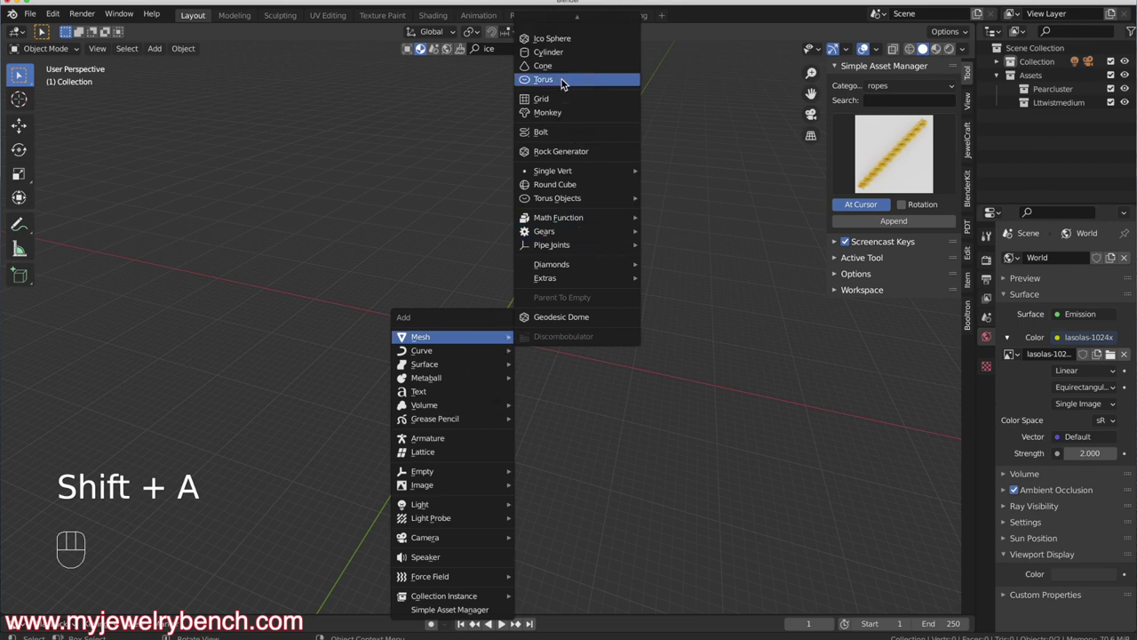
click(560, 52)
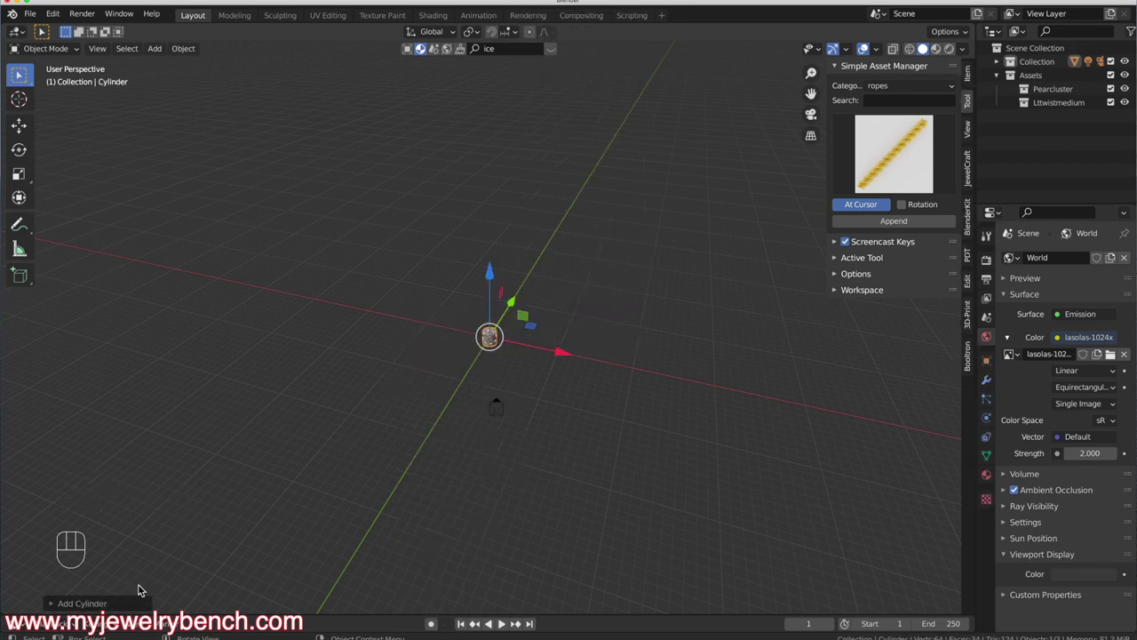
click(55, 603)
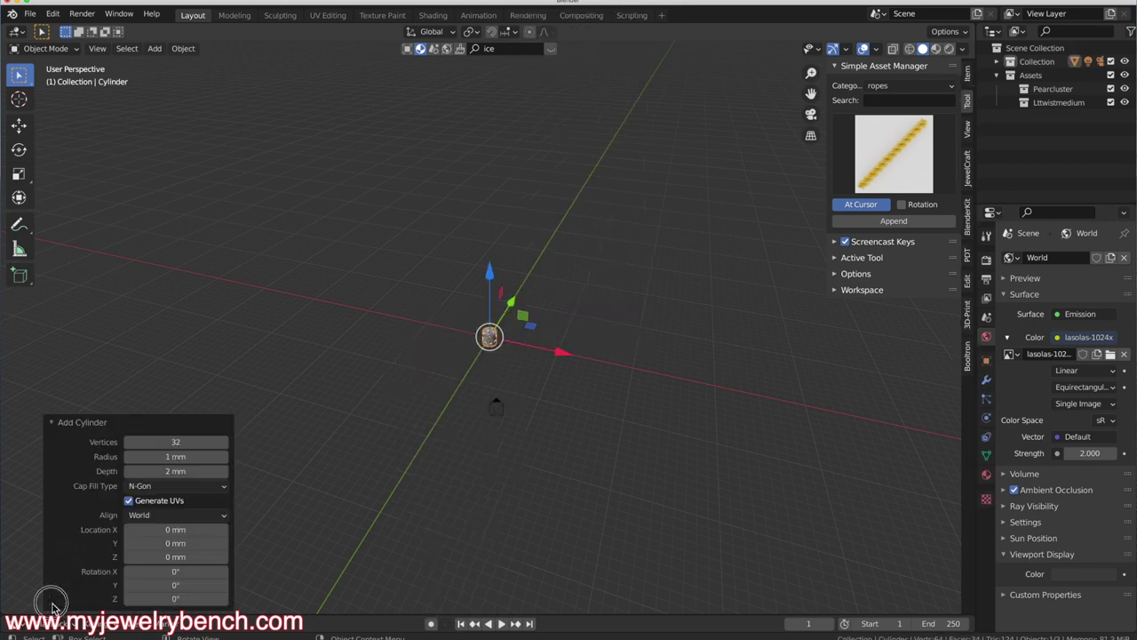
click(170, 442)
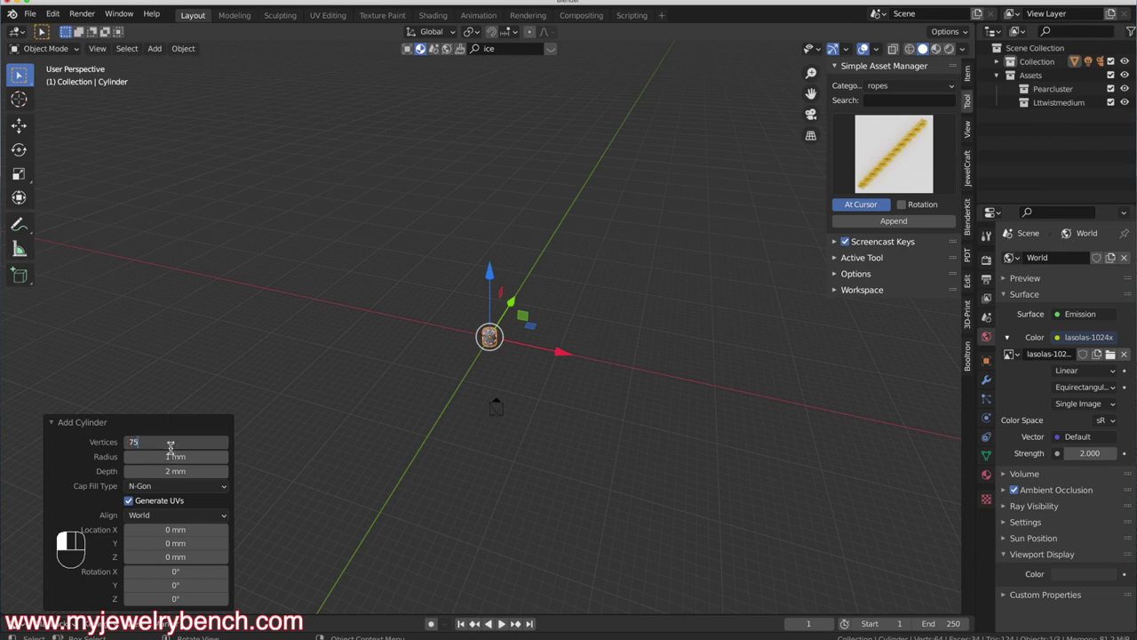
text(75)
key(Return)
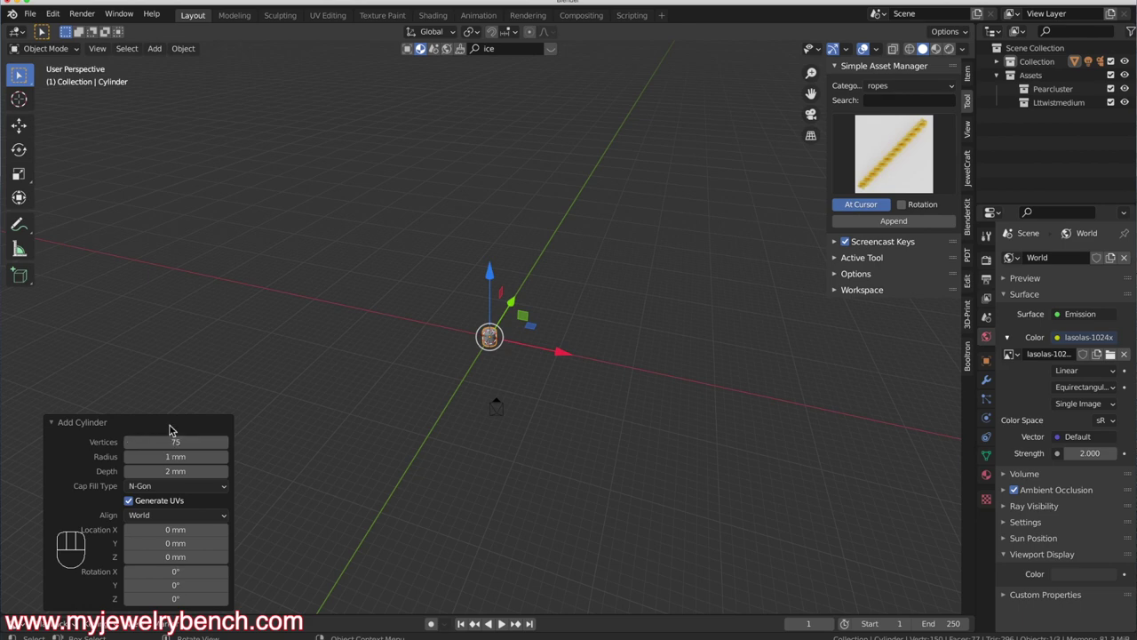
Set the cylinder's Z dimension to 40 mm to stretch it into a thin rod, and deselect it
mouse_move(487, 331)
middle_down()
mouse_move(531, 323)
mouse_move(497, 343)
middle_up()
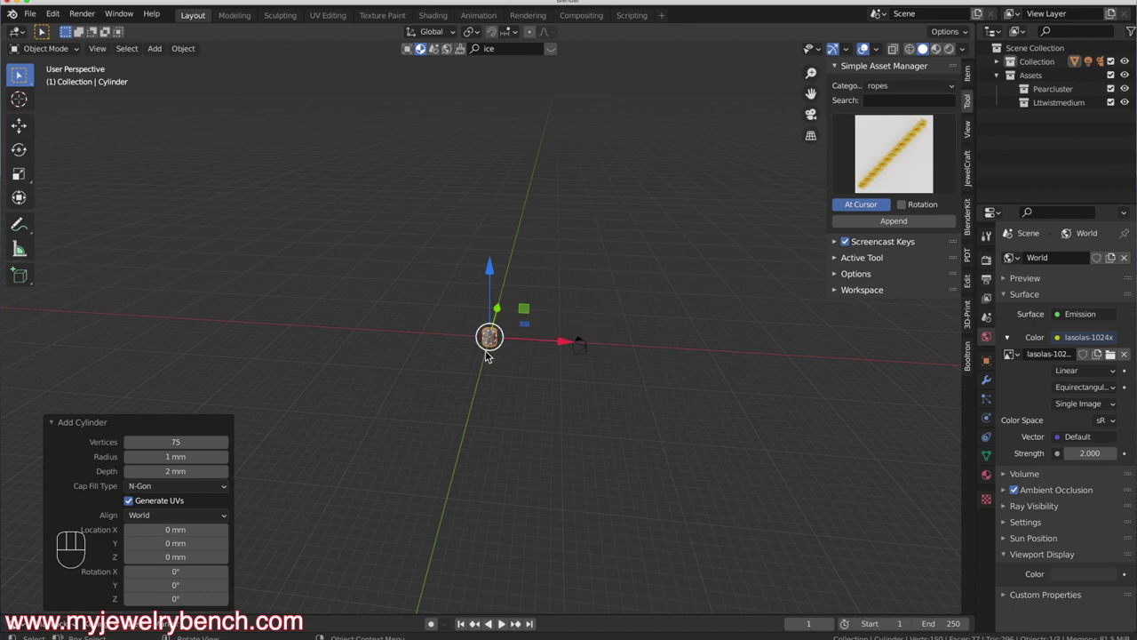
click(969, 75)
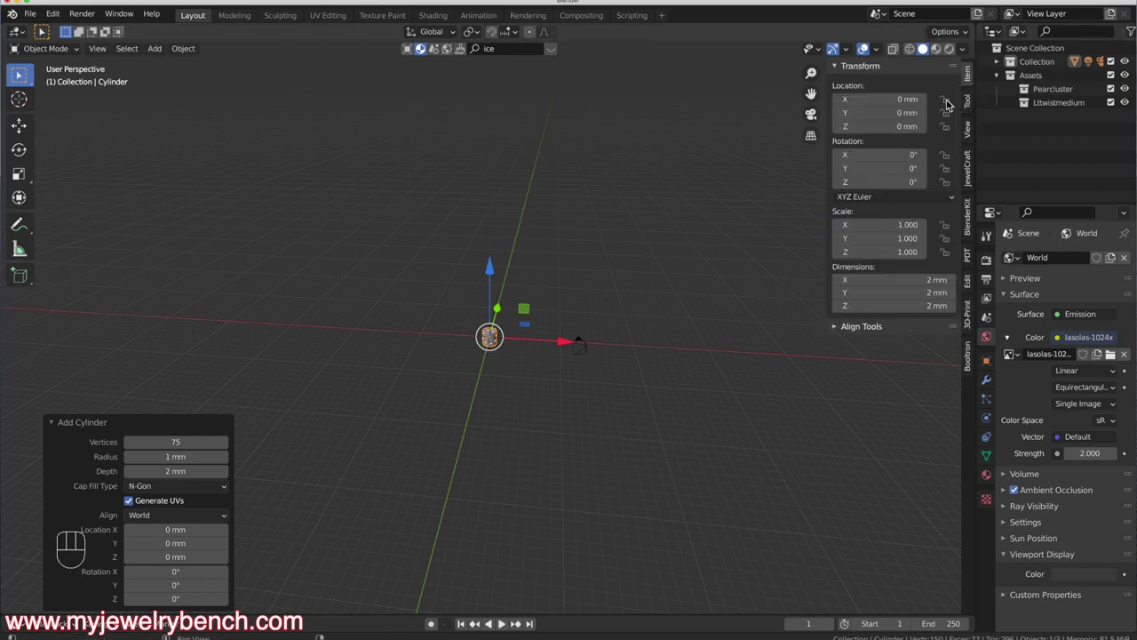
click(893, 308)
text(40)
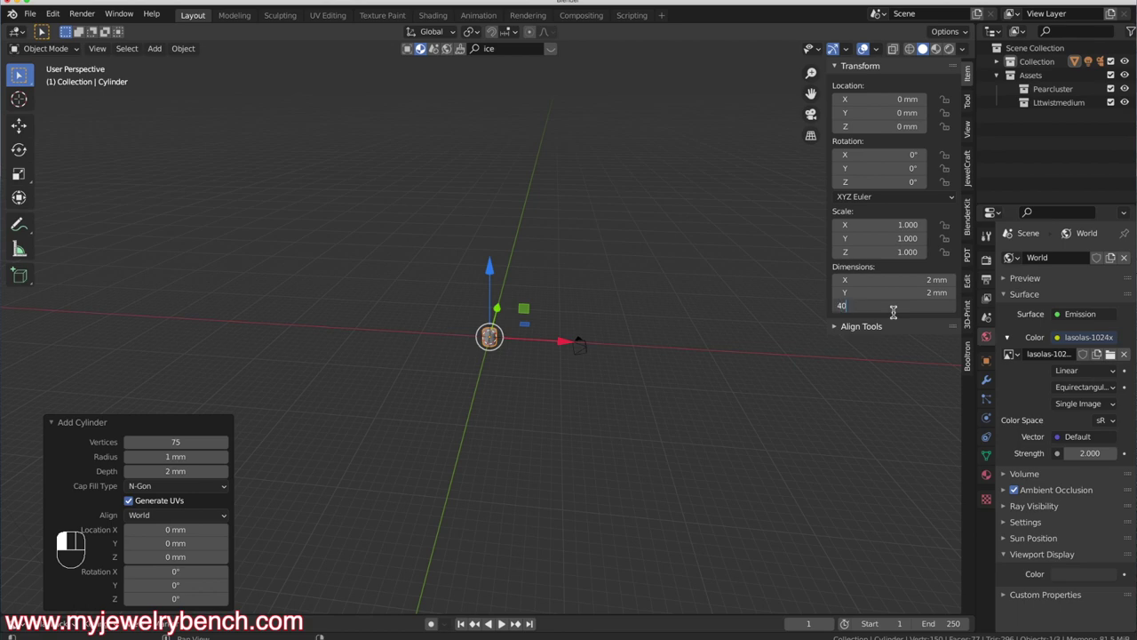
key(Return)
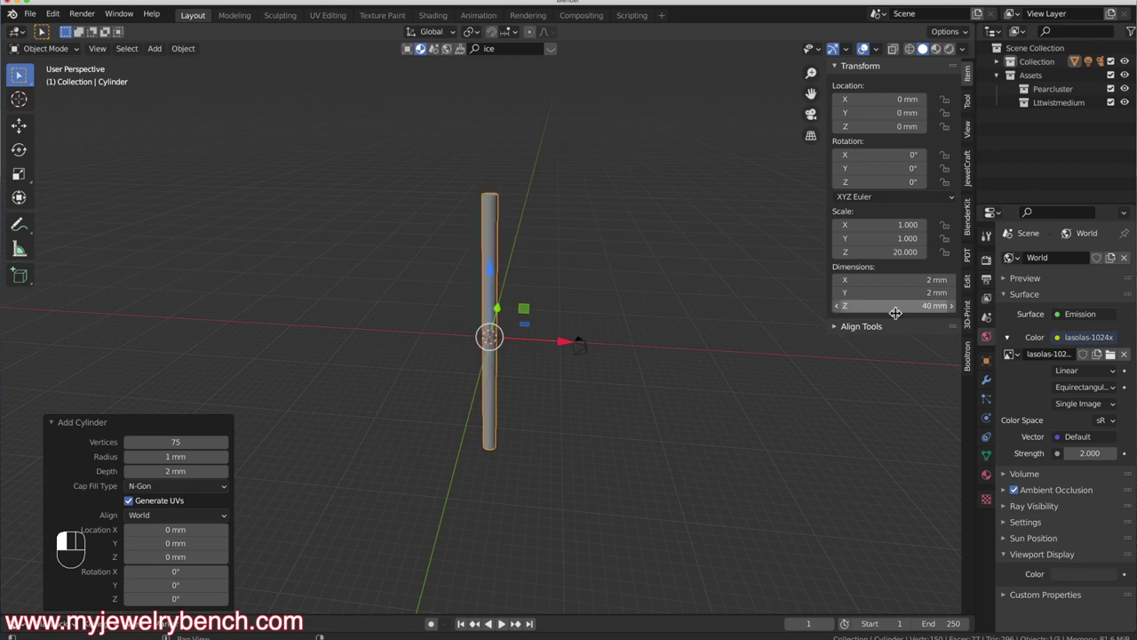
scroll(473, 244, up, 3)
middle_drag(597, 326, 594, 307)
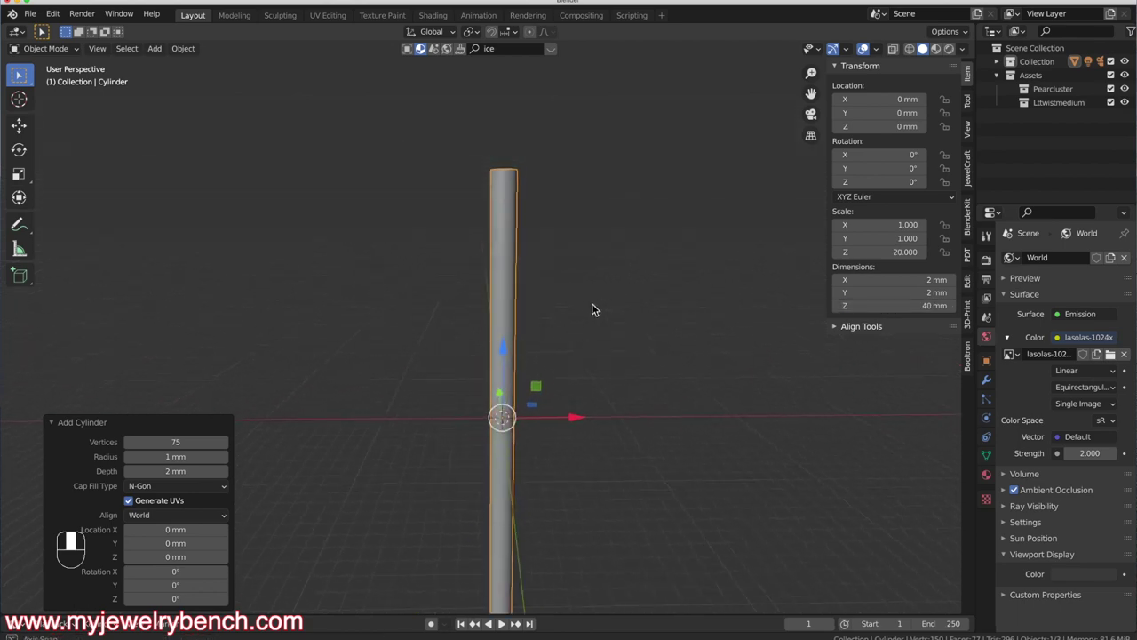
scroll(453, 311, down, 2)
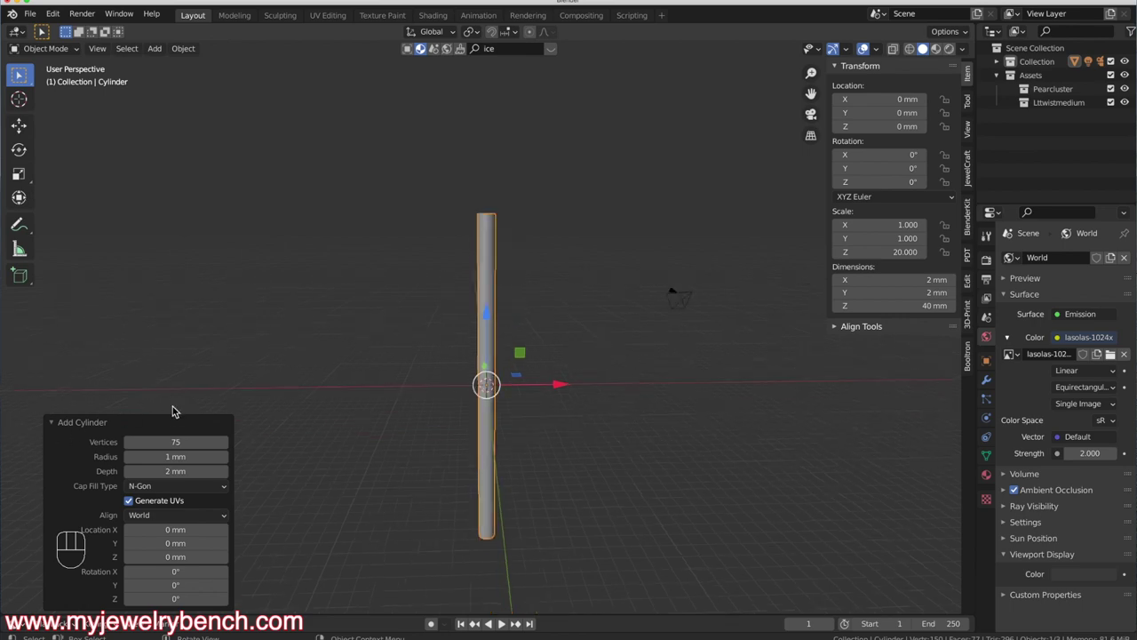
click(332, 364)
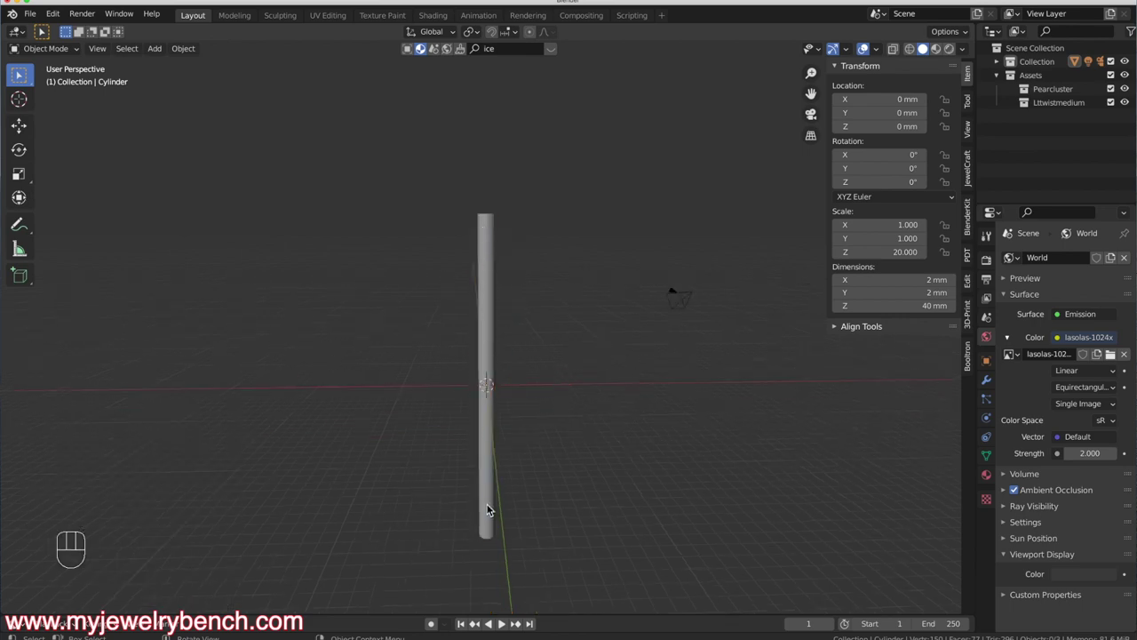
Add many closely spaced horizontal loop cuts along the rod's full length in Edit Mode, and return to Object Mode
key(Tab)
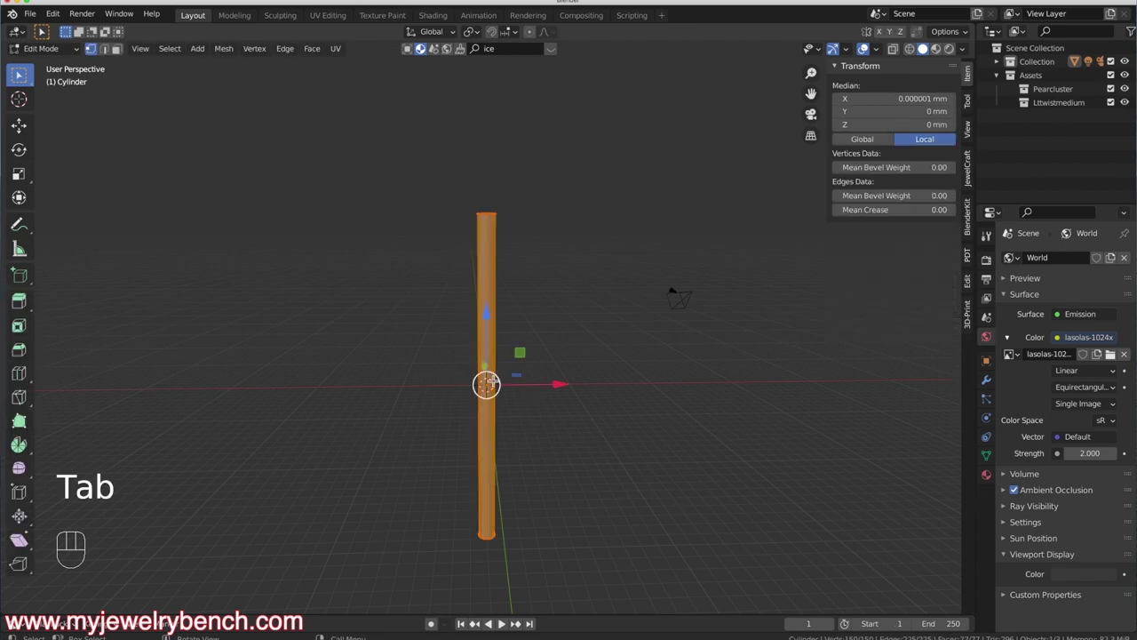
key(ctrl+r)
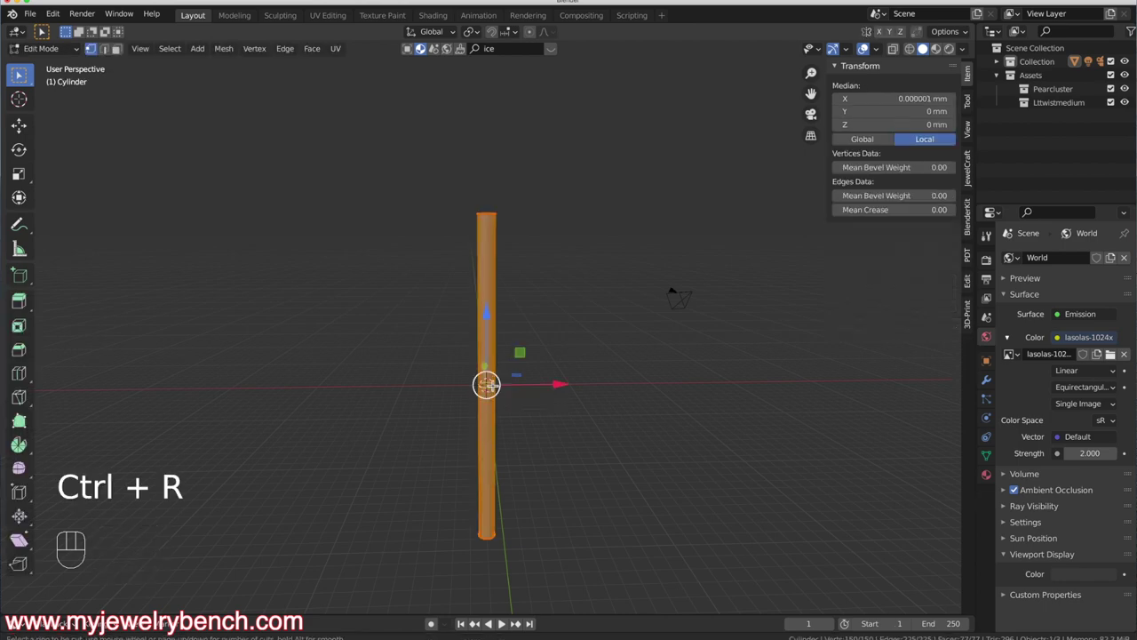
scroll(487, 384, up, 8)
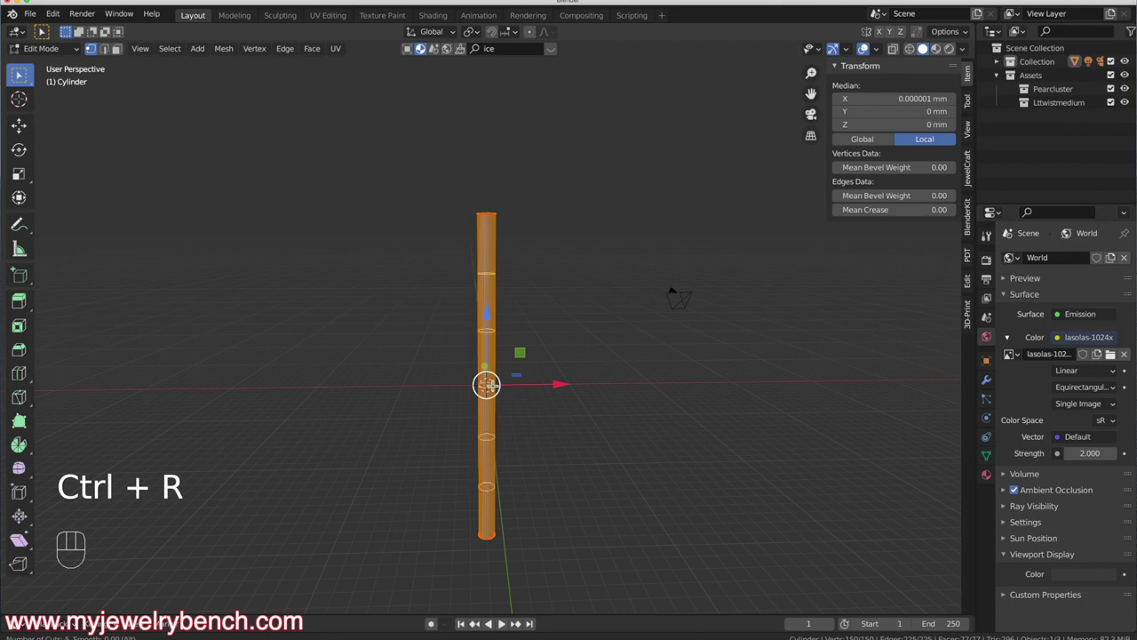
scroll(487, 384, up, 3)
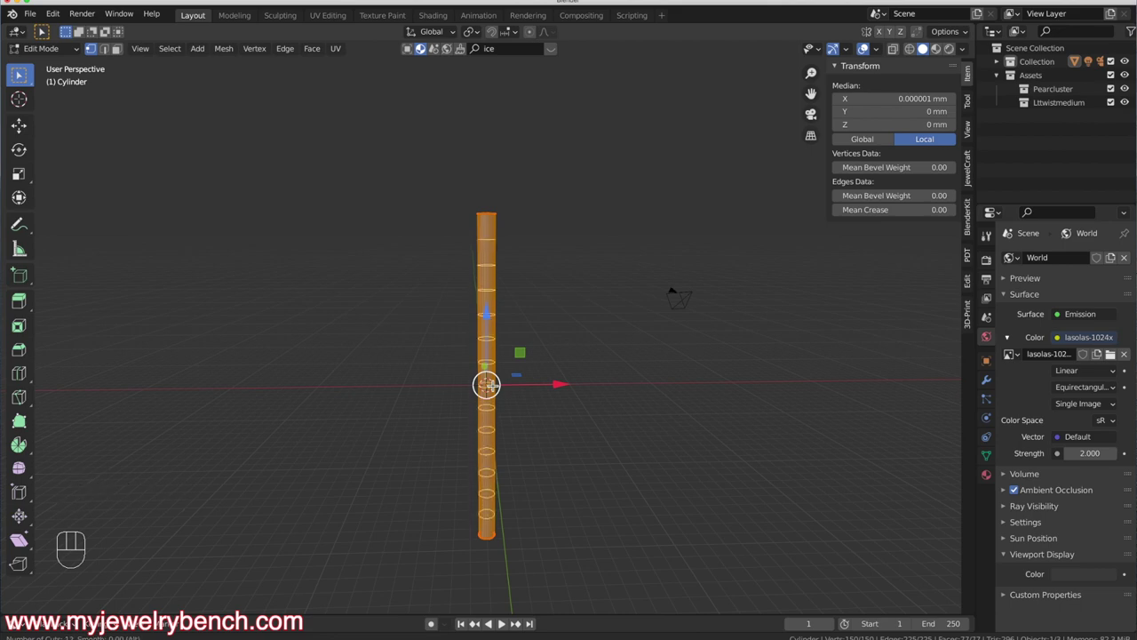
scroll(487, 384, up, 20)
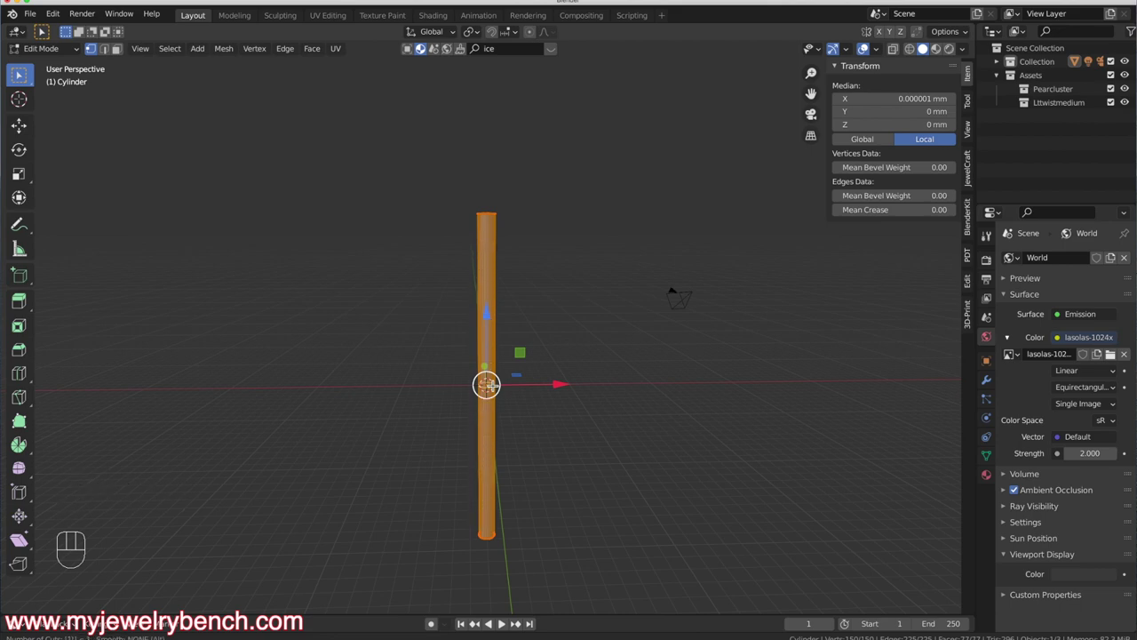
key(KP_Enter)
key(KP_Enter)
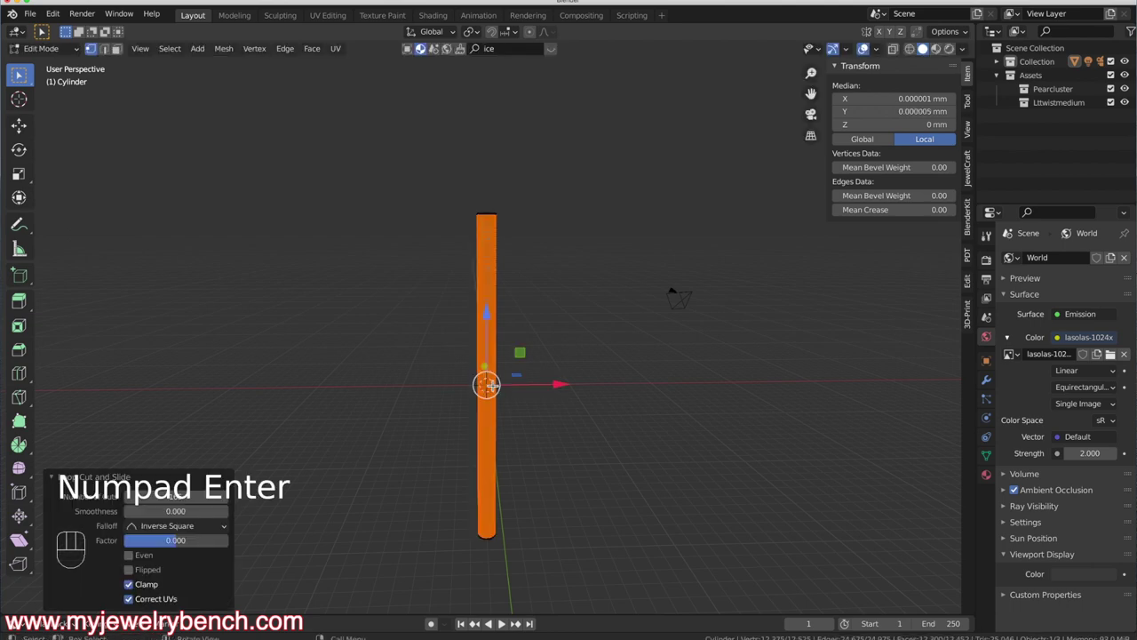
click(525, 338)
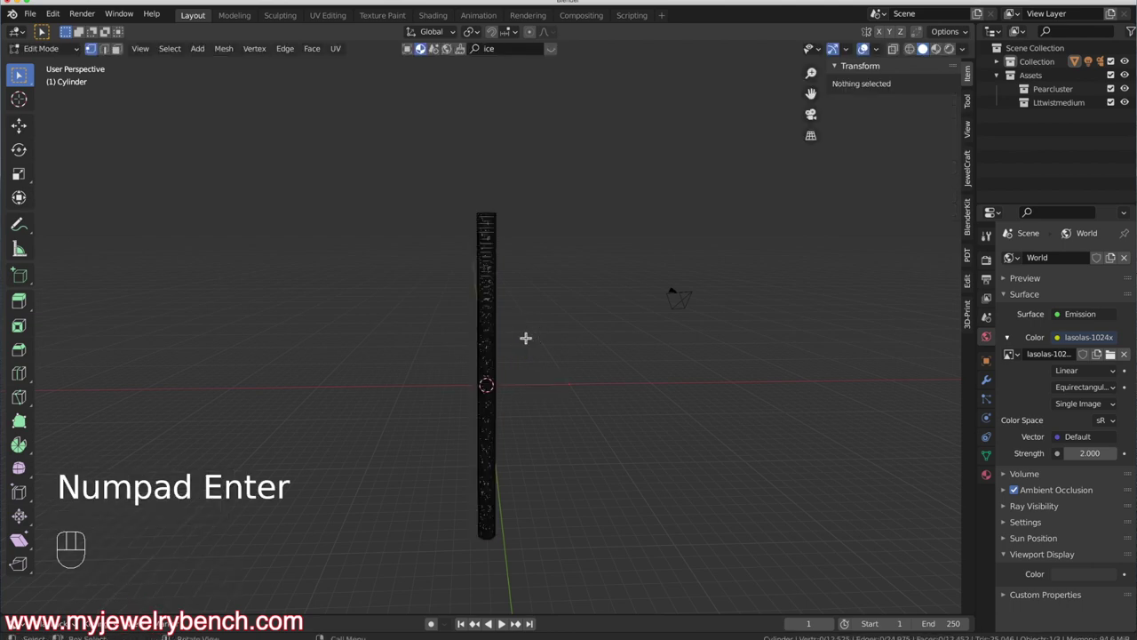
scroll(525, 299, up, 5)
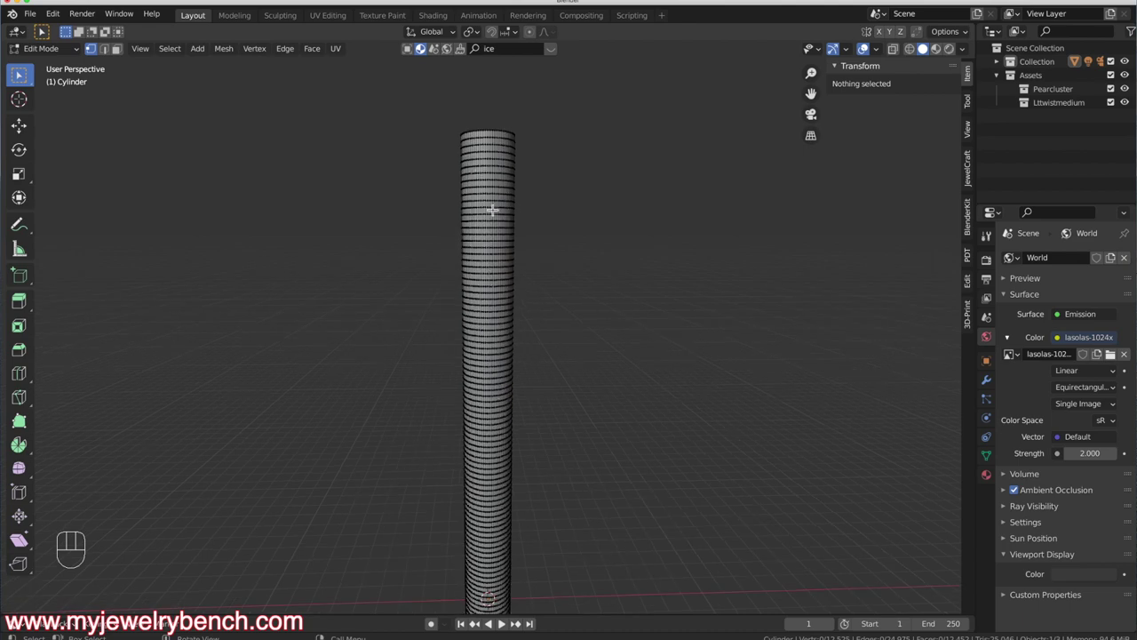
scroll(500, 484, down, 3)
middle_drag(502, 477, 485, 354)
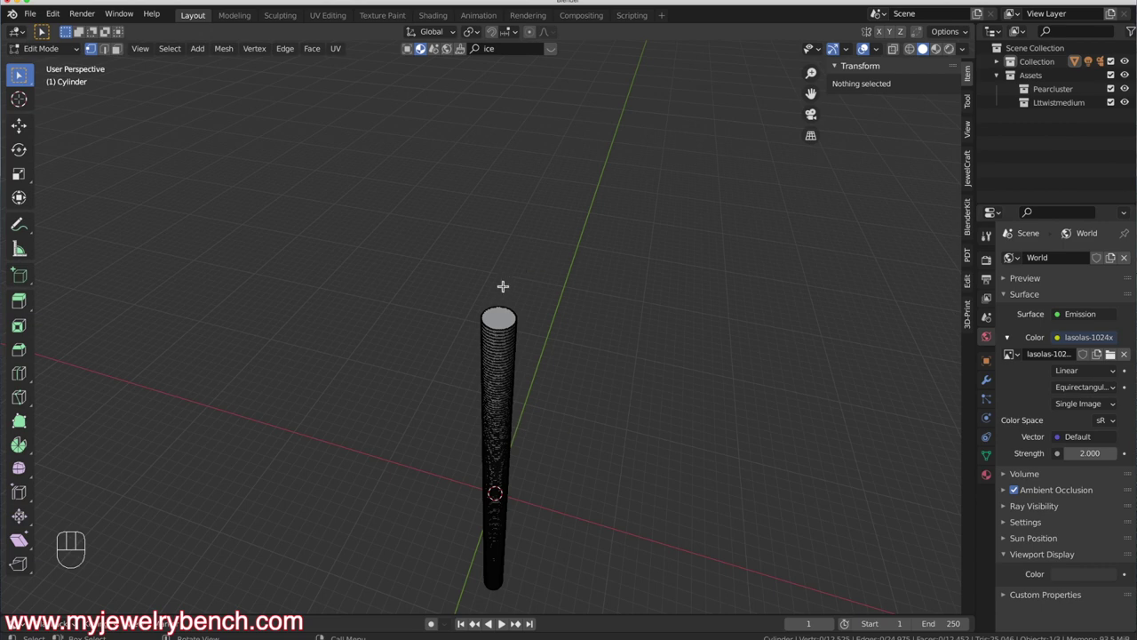
middle_drag(516, 313, 485, 376)
key(Tab)
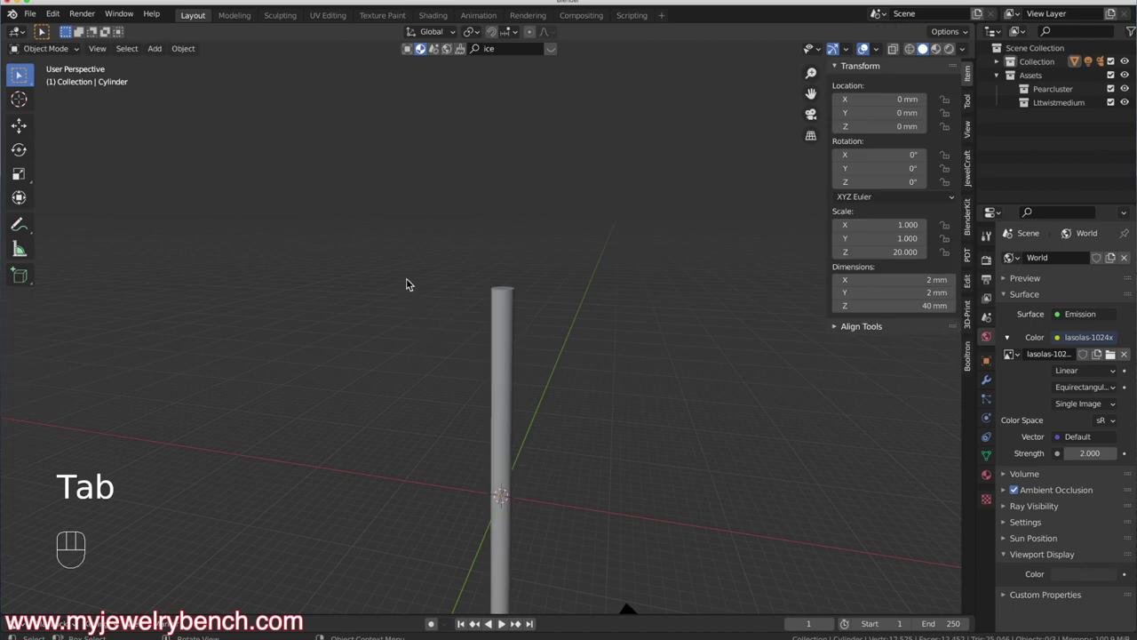
In top view, duplicate the rod and place the copy beside the original, about 1.82 mm along X and slightly overlapping it
middle_drag(410, 285, 444, 401)
middle_drag(494, 464, 482, 457)
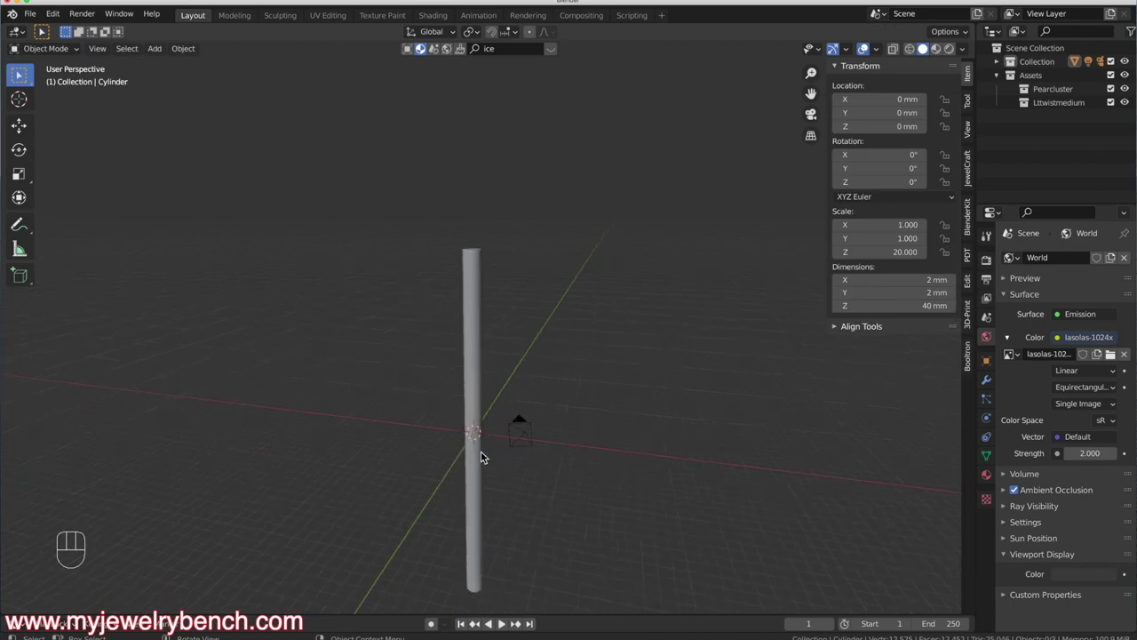
key(grave)
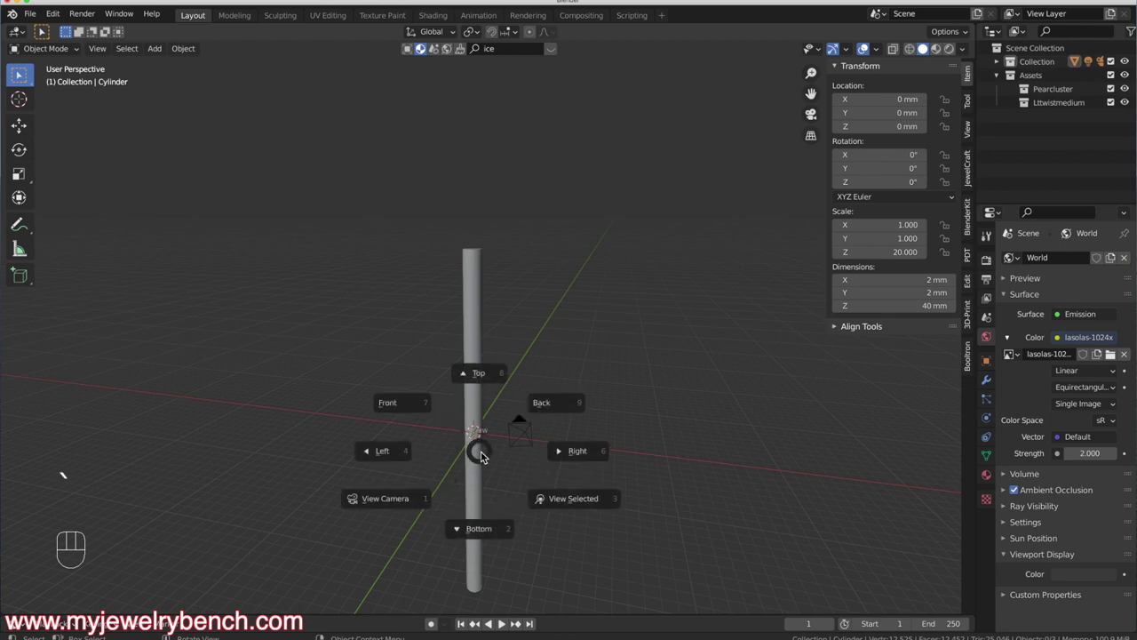
click(474, 373)
key(KP_7)
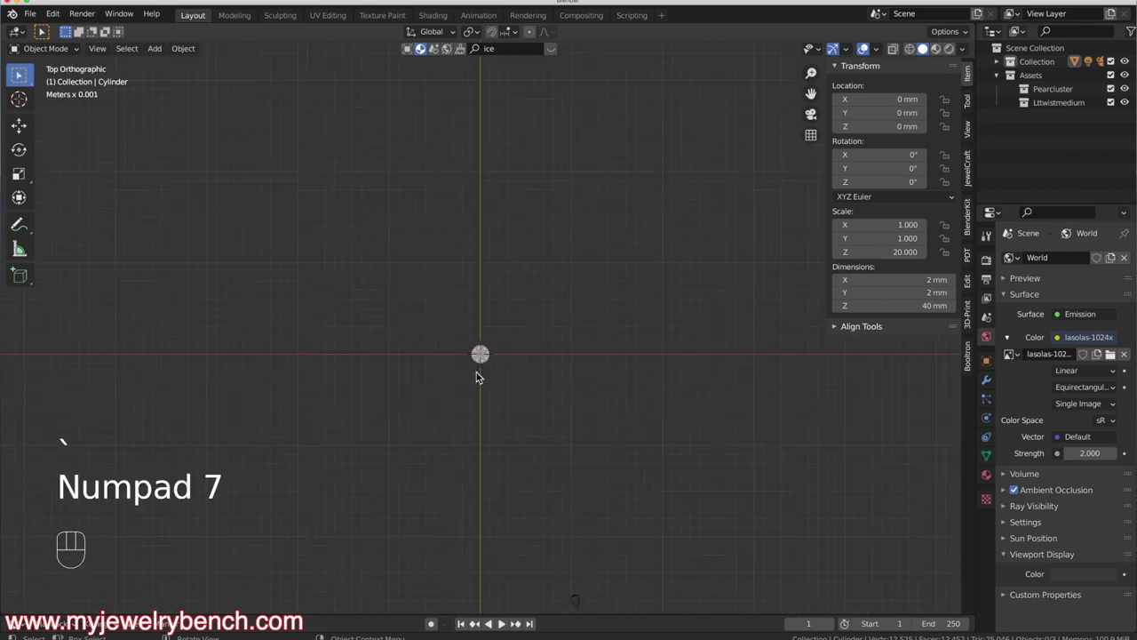
scroll(485, 355, up, 8)
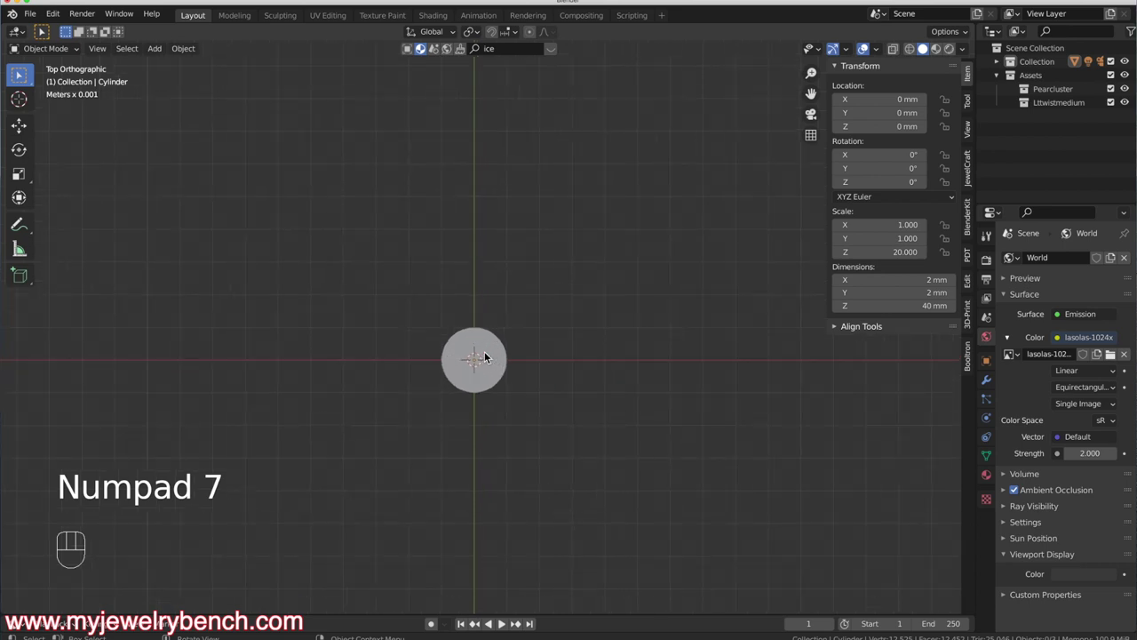
click(484, 347)
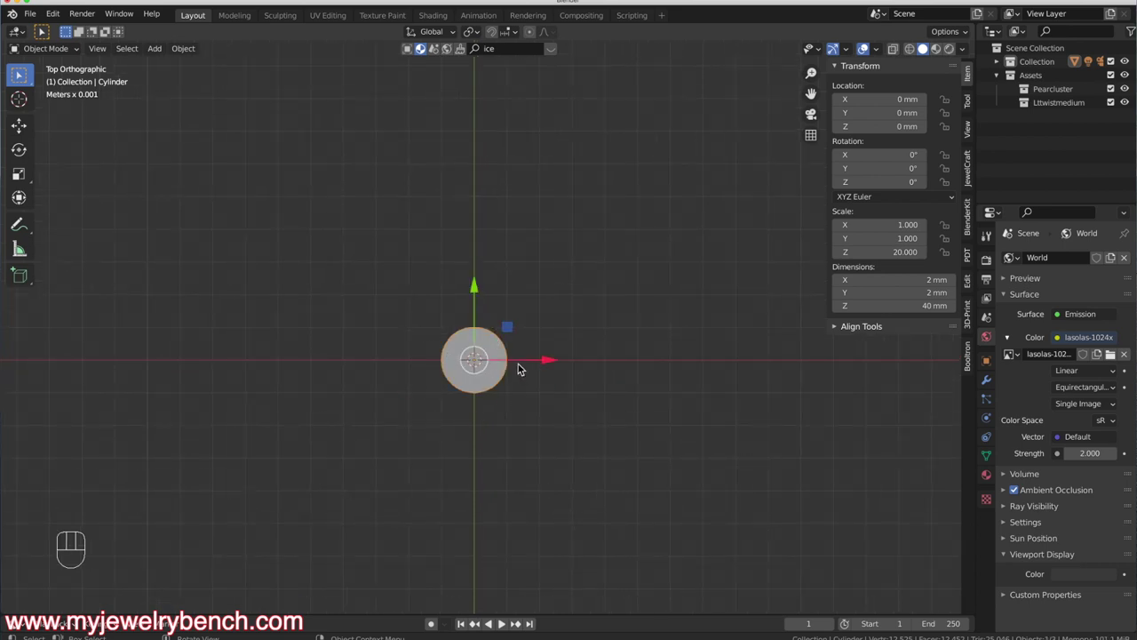
key(shift+d)
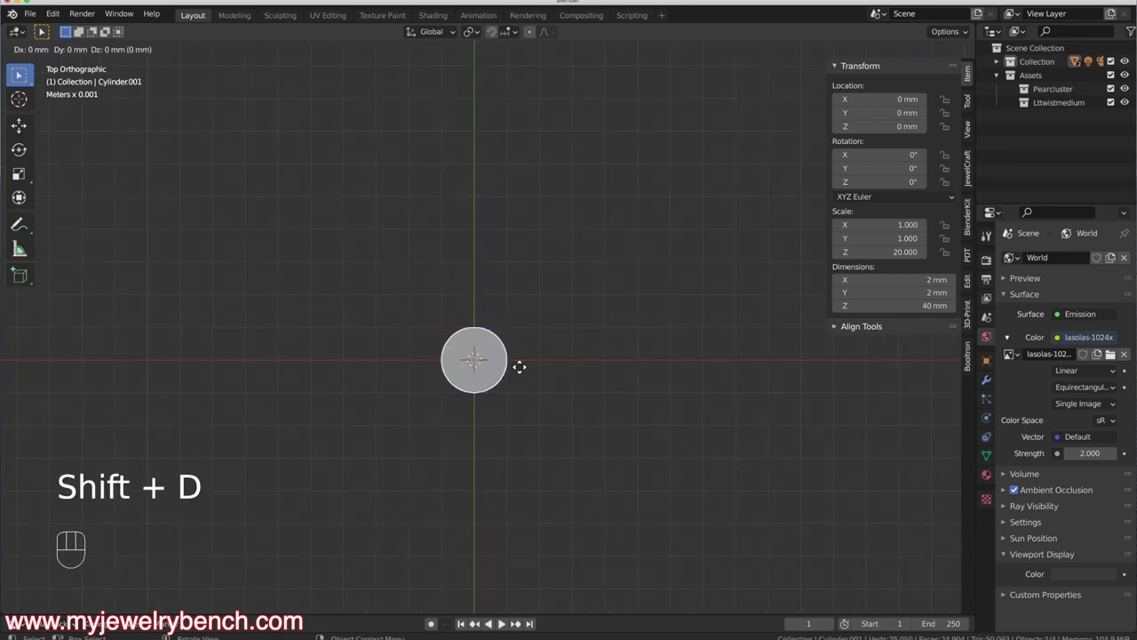
key(g)
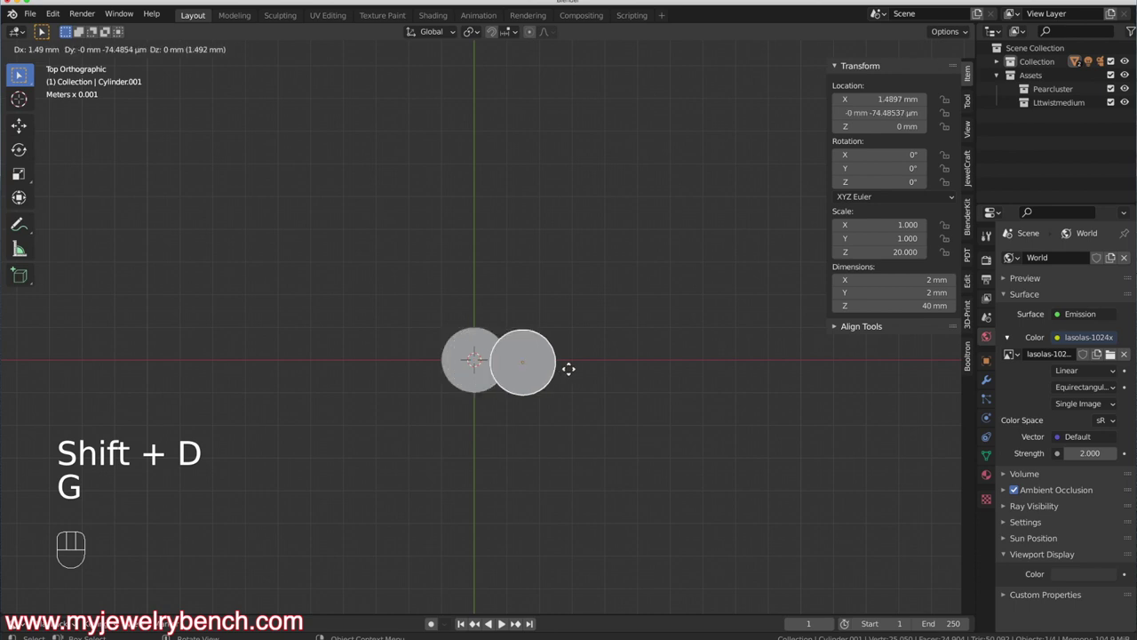
click(576, 368)
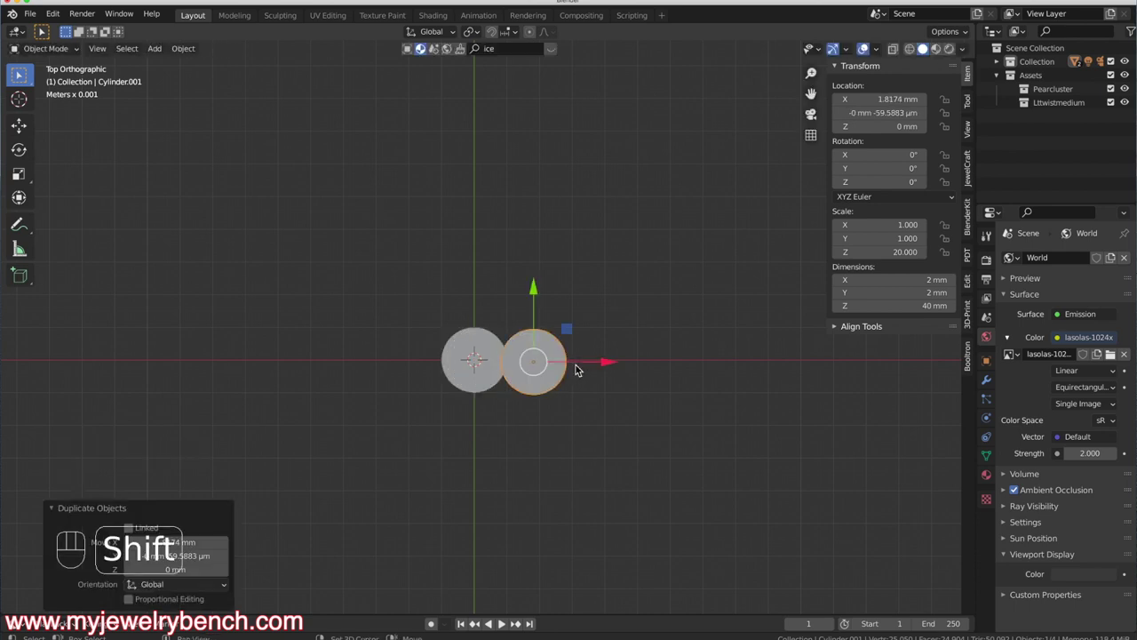
Duplicate the second rod and nest the copy between the other two, at about X 0.95 mm and Y 1.40 mm
key(shift+d)
key(g)
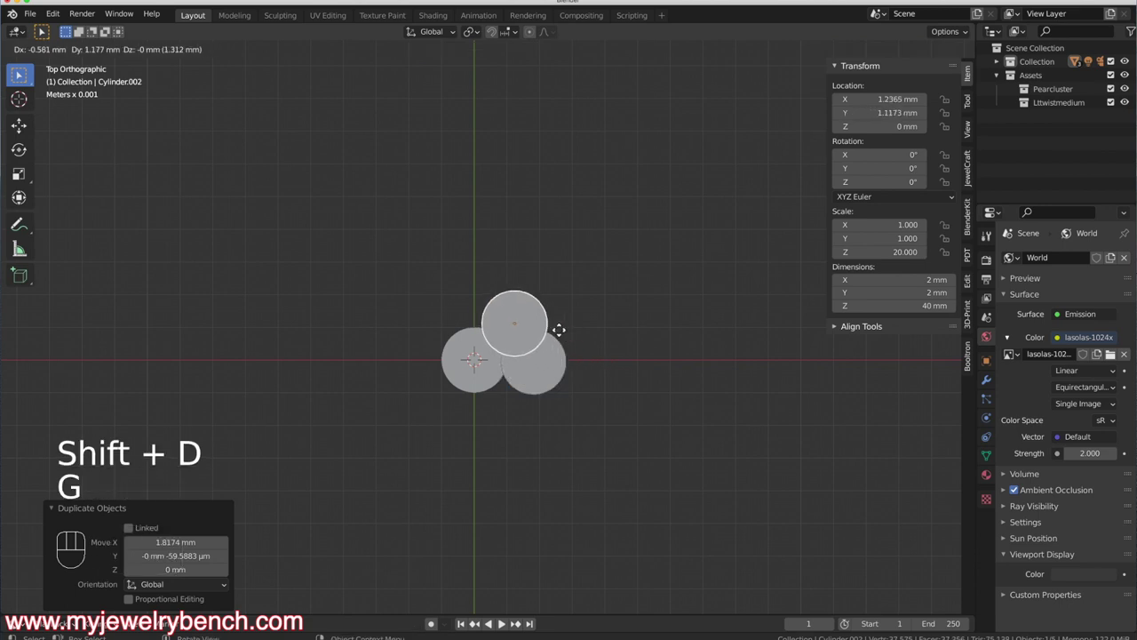
click(550, 321)
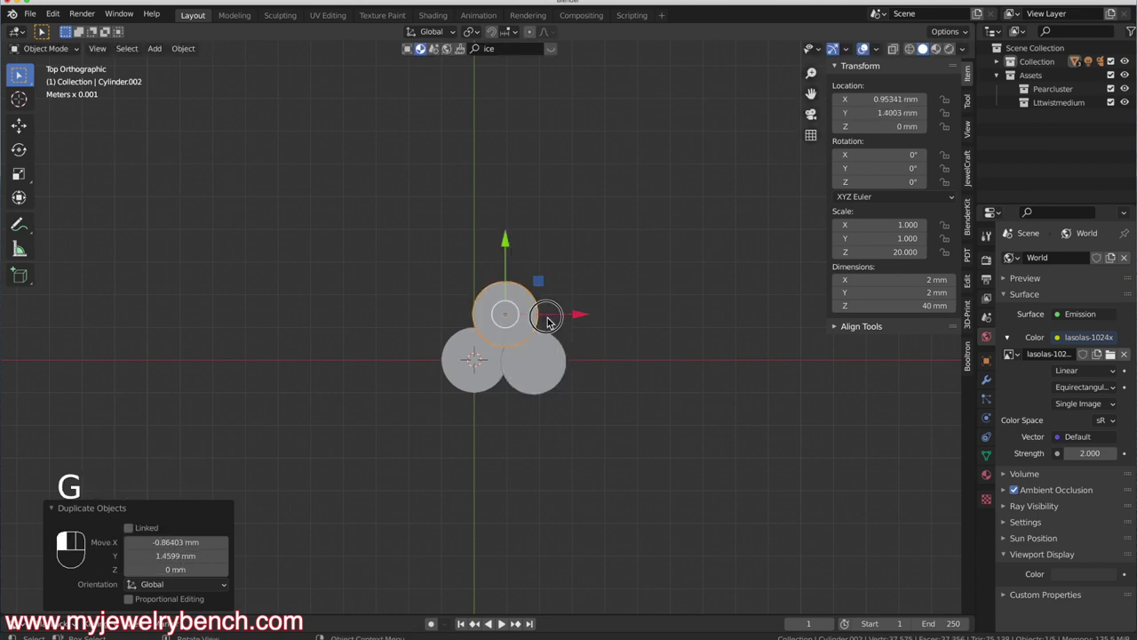
Merge the three rods into one object with two successive Bool Tool Auto Boolean Union operations
middle_drag(617, 388, 594, 370)
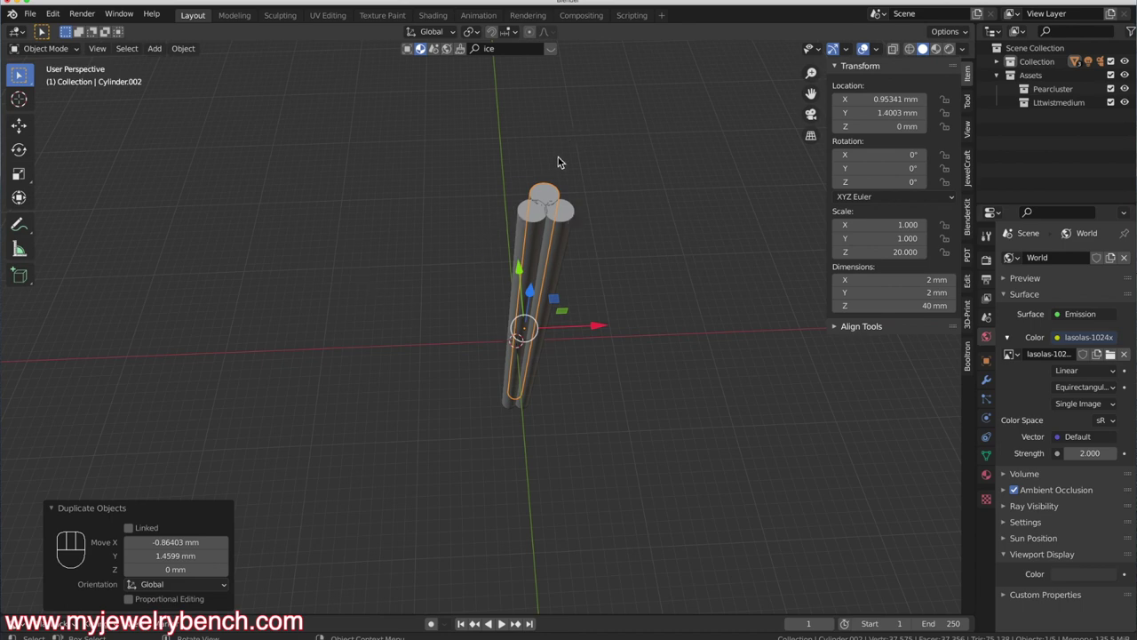
scroll(587, 203, up, 2)
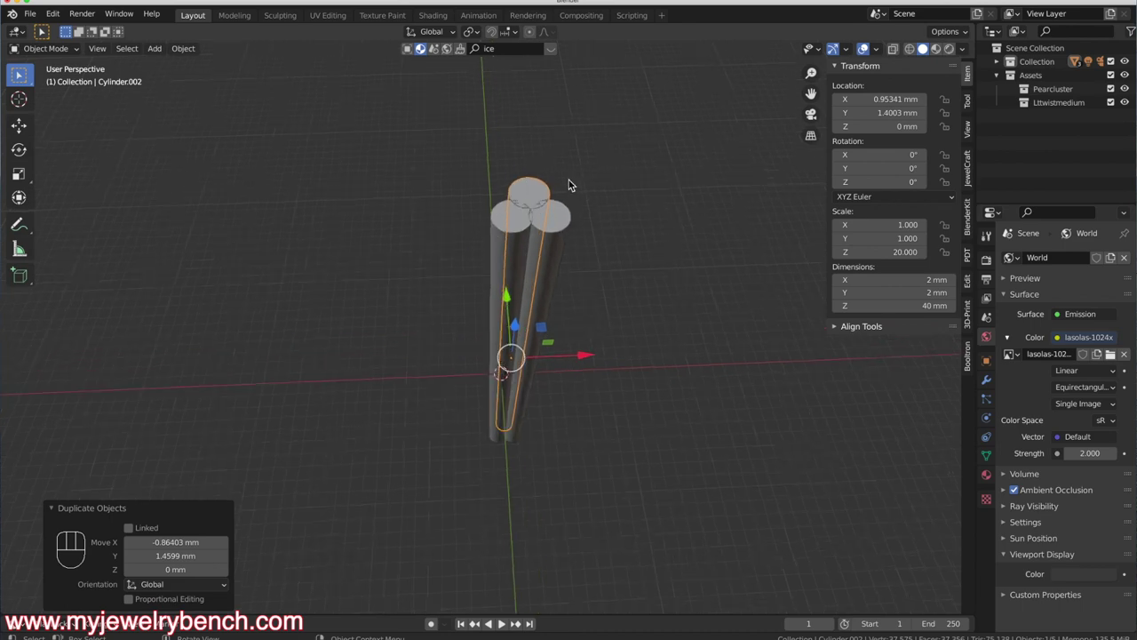
shift+click(495, 222)
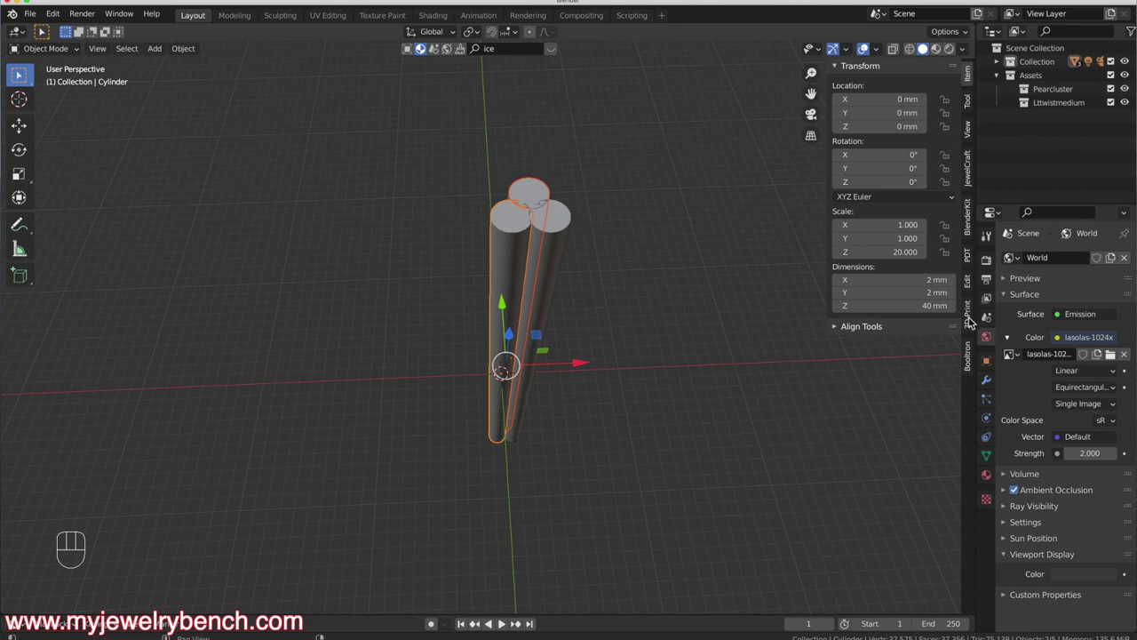
click(968, 281)
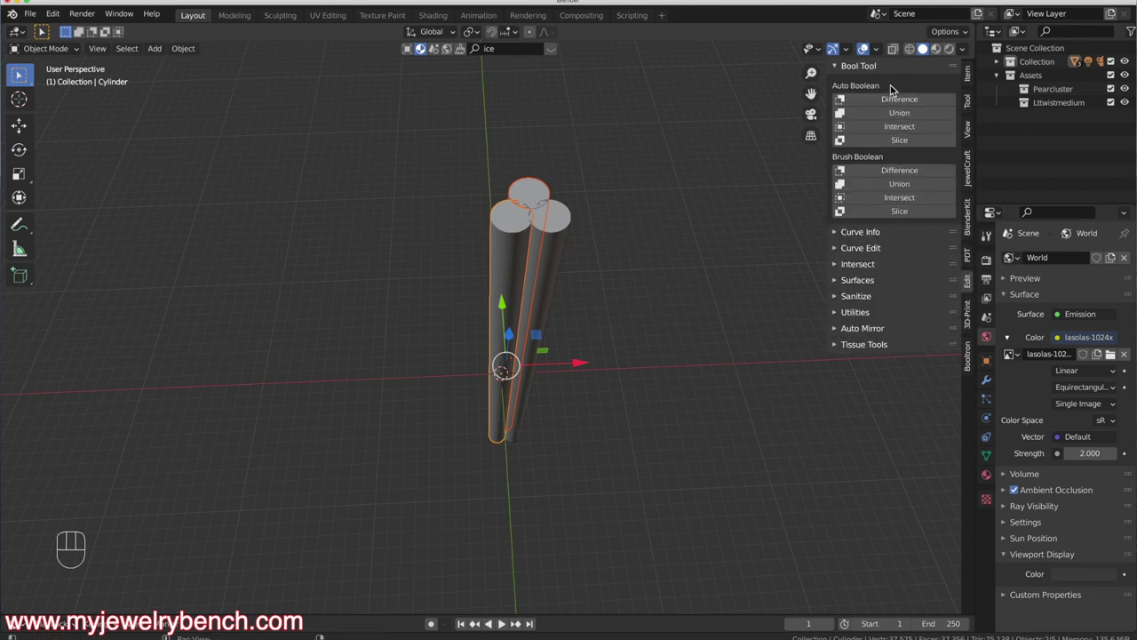
click(899, 112)
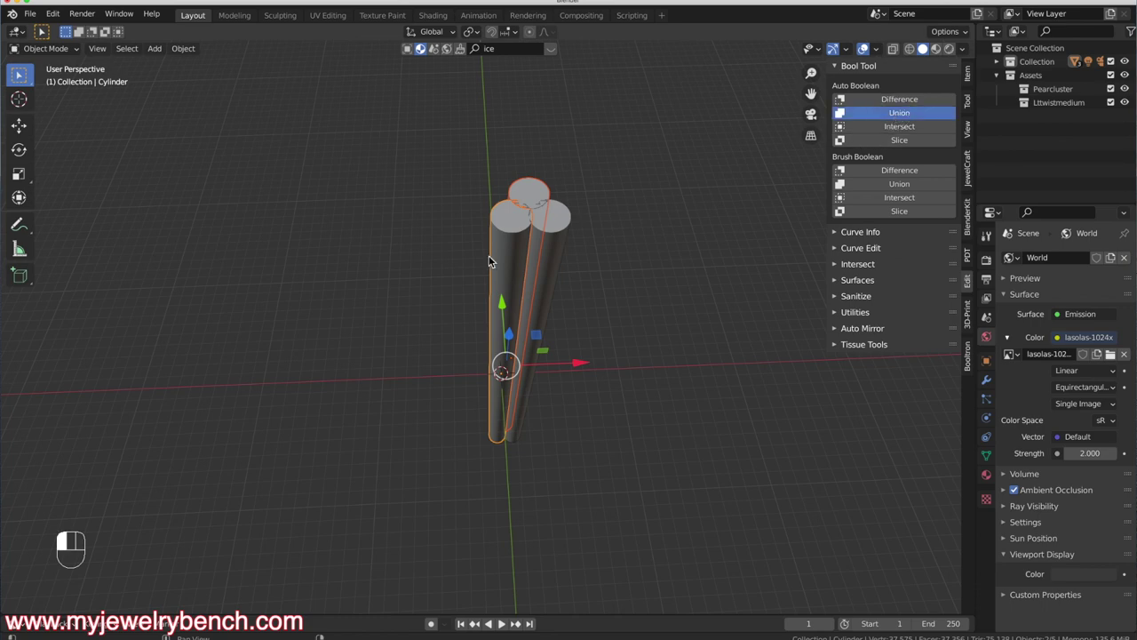
scroll(551, 215, up, 2)
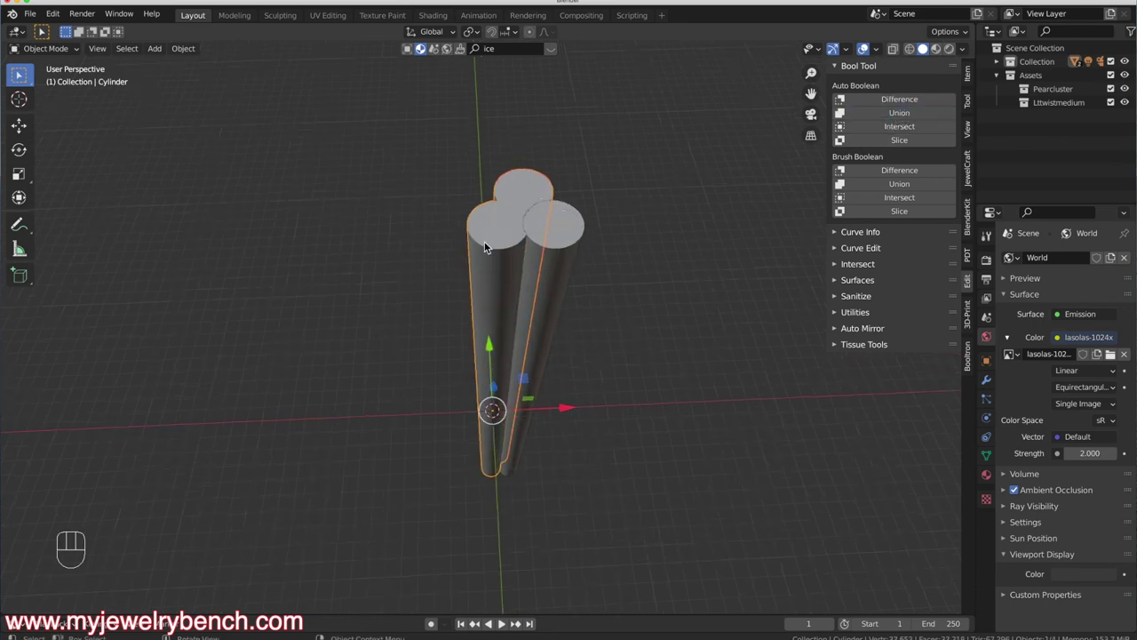
shift+click(584, 236)
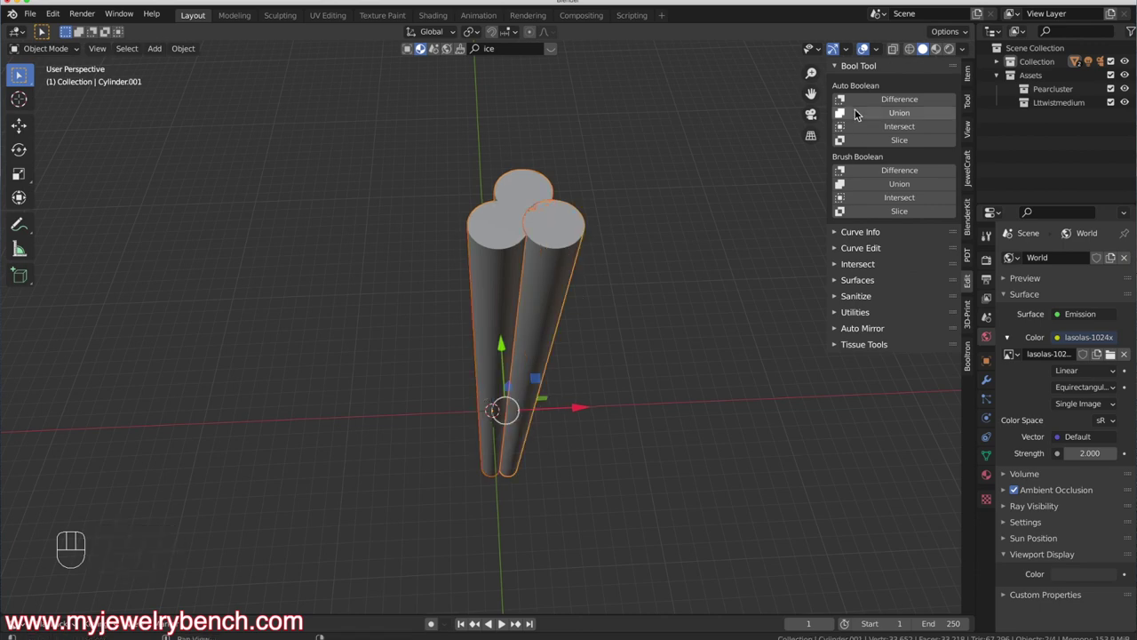
click(888, 113)
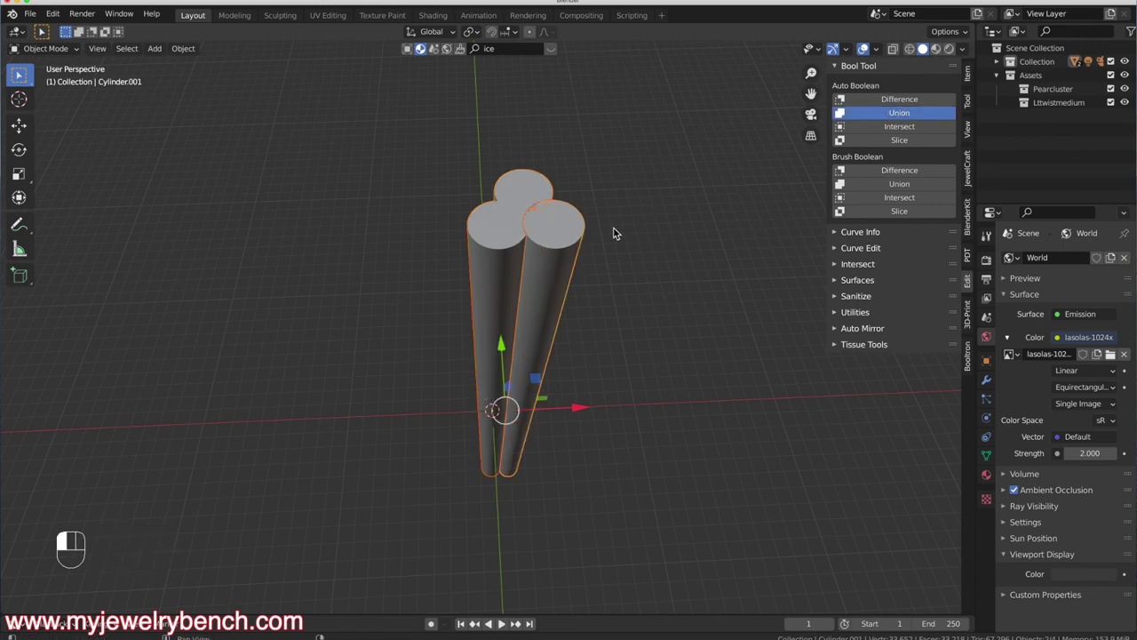
Examine the merged rods' mesh in Edit Mode, checking the loop cuts and the overlapping end caps, and return to Object Mode
middle_drag(613, 233, 502, 218)
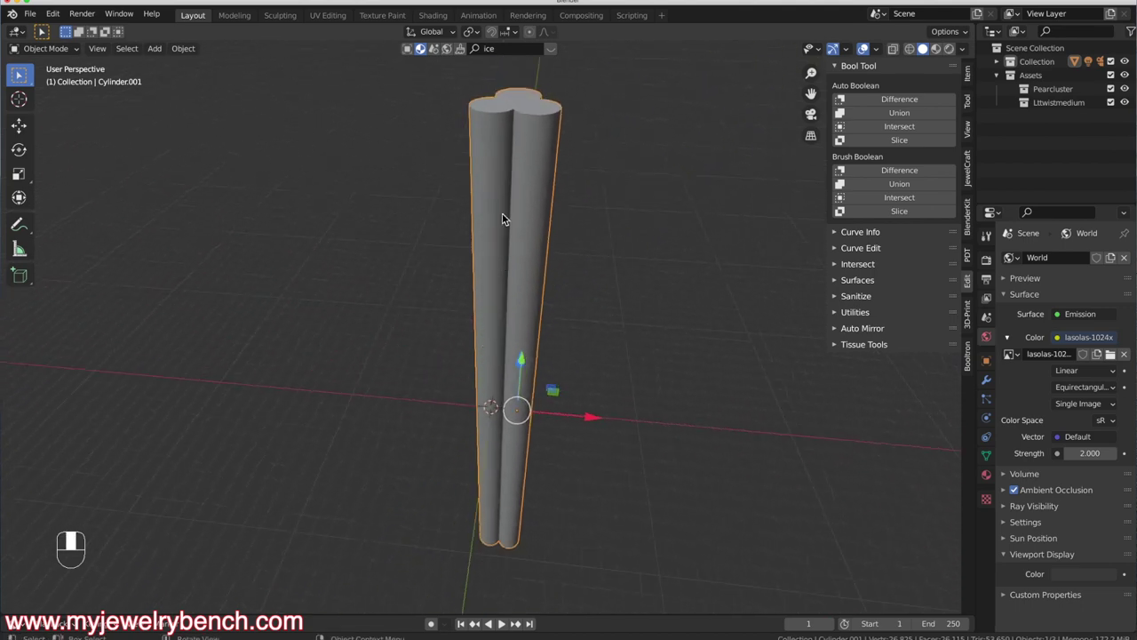
key(Tab)
key(a)
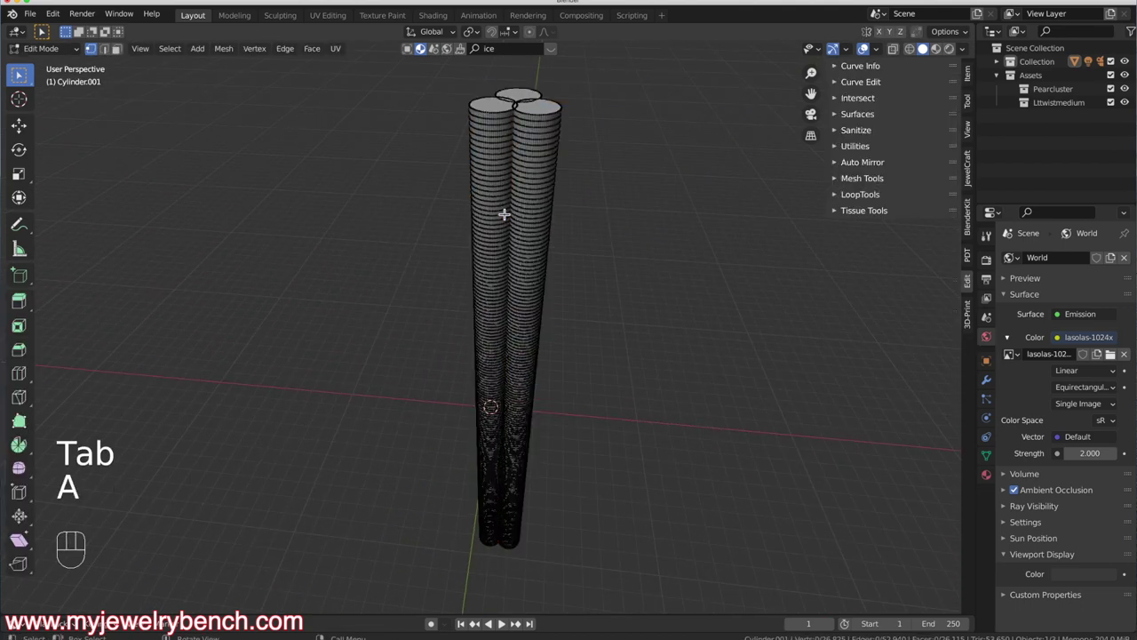
scroll(508, 209, up, 5)
middle_drag(505, 218, 399, 194)
scroll(583, 127, up, 3)
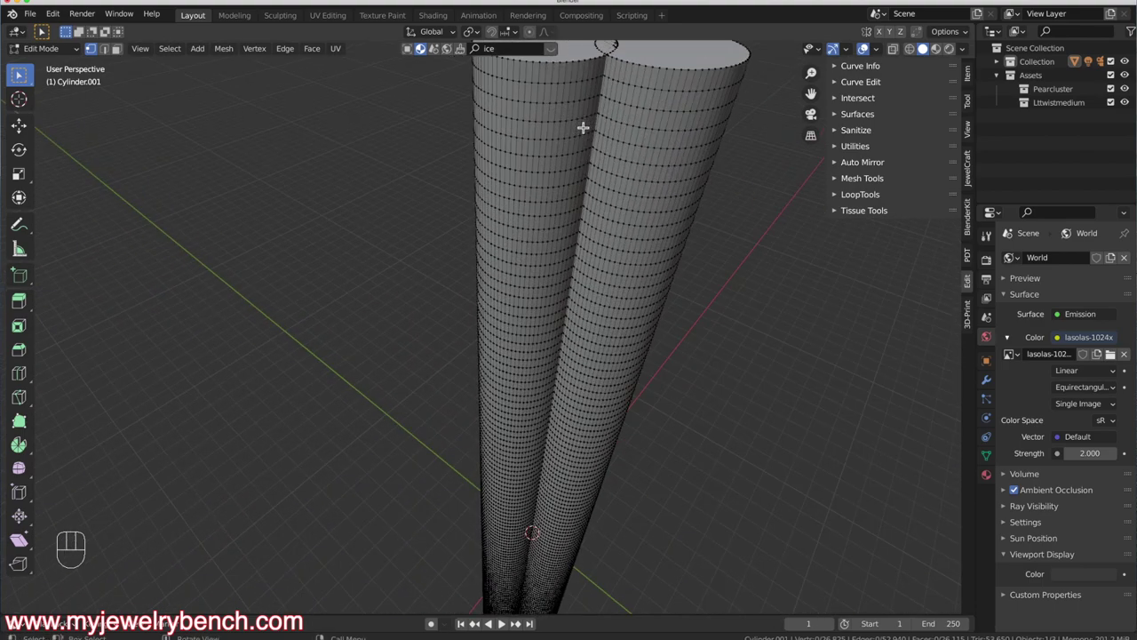
middle_drag(583, 127, 610, 213)
scroll(577, 181, down, 4)
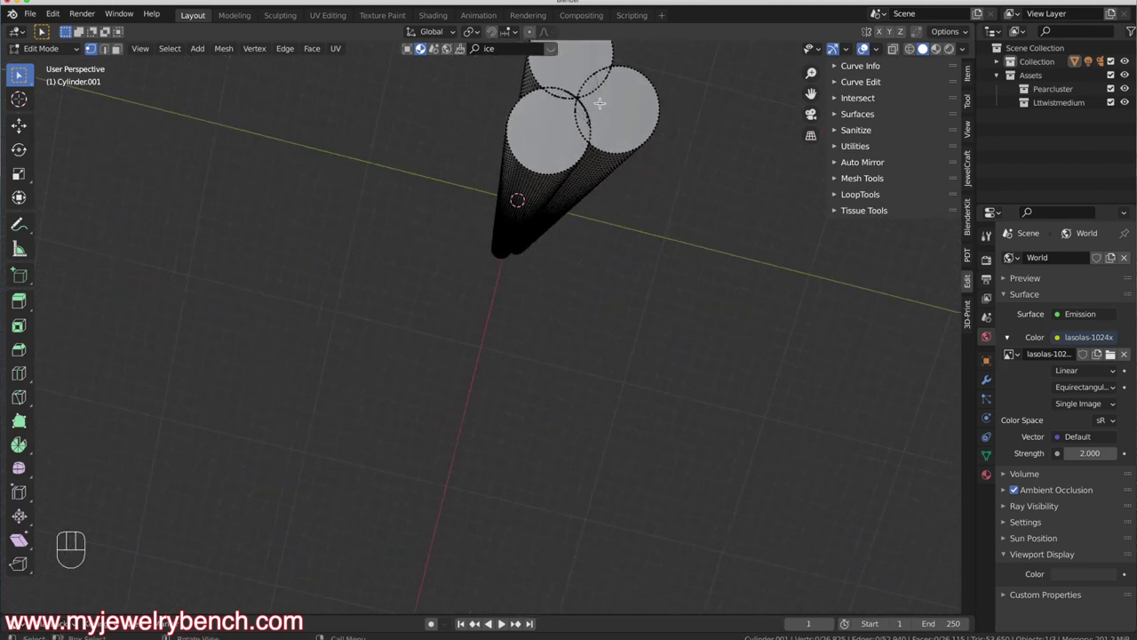
scroll(577, 168, up, 3)
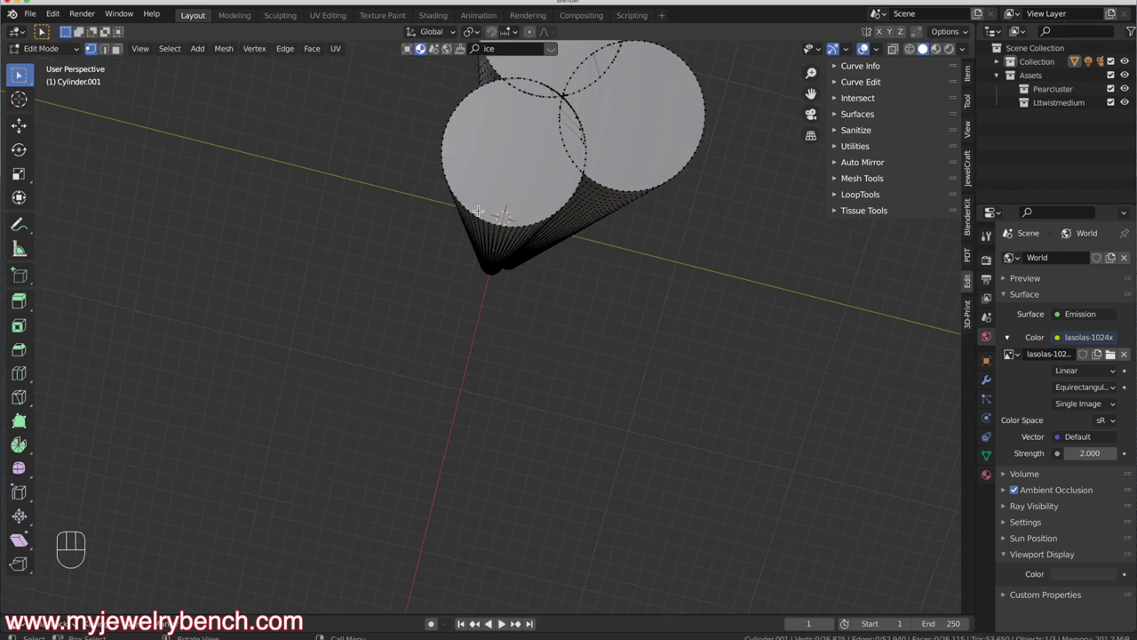
middle_drag(478, 211, 526, 258)
scroll(462, 269, down, 3)
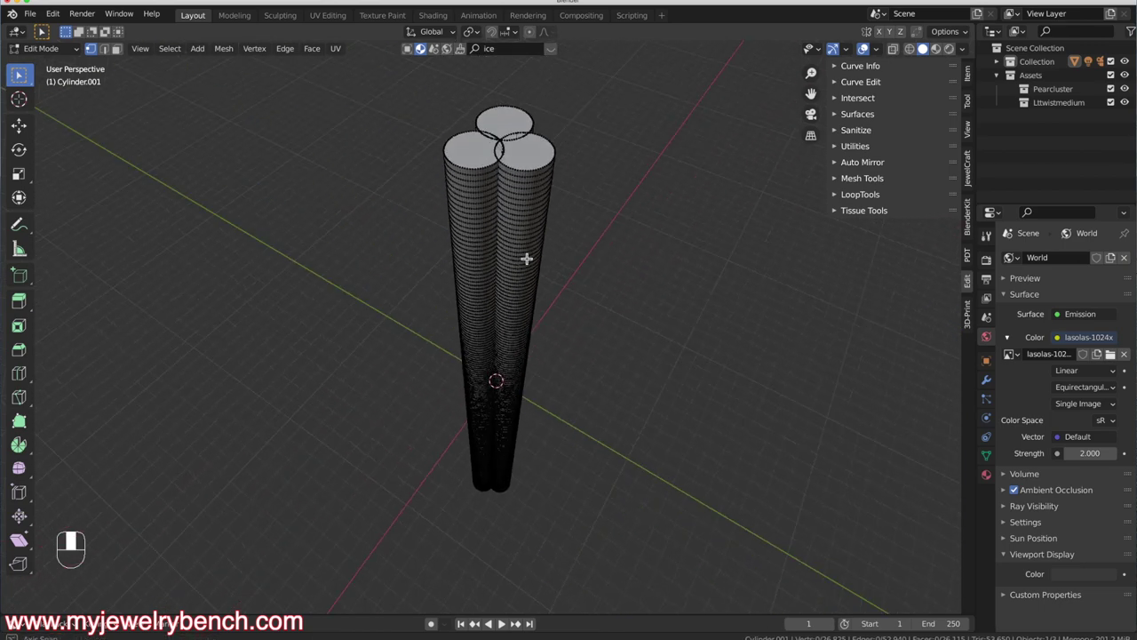
key(Tab)
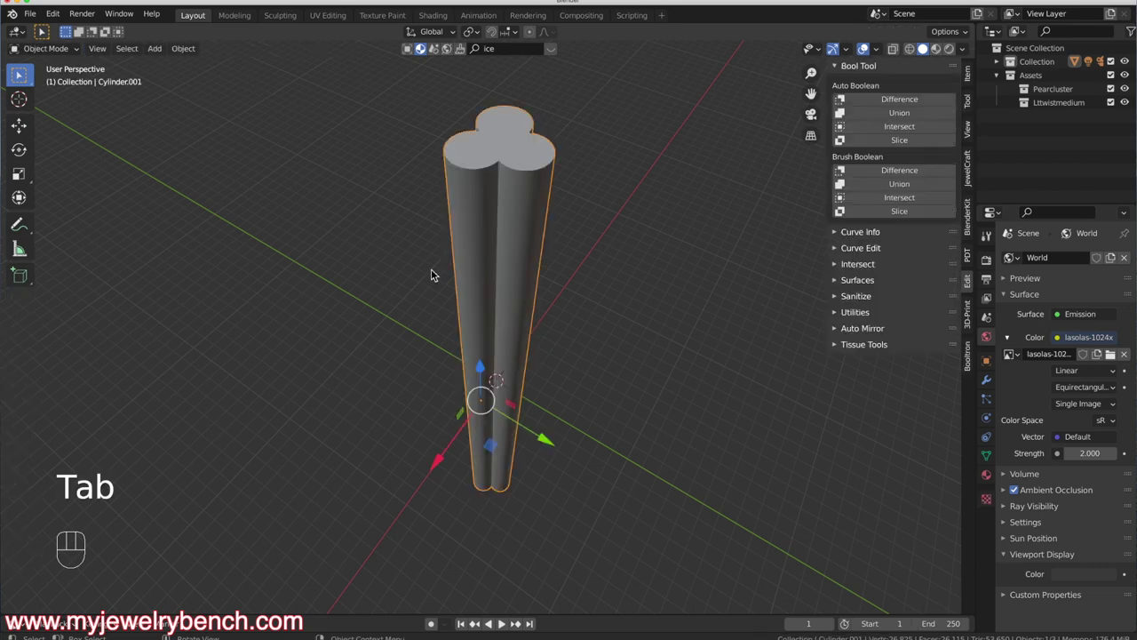
Set the merged rods' origin to Center of Mass (Volume) and snap the object to the 3D cursor
middle_drag(431, 268, 464, 373)
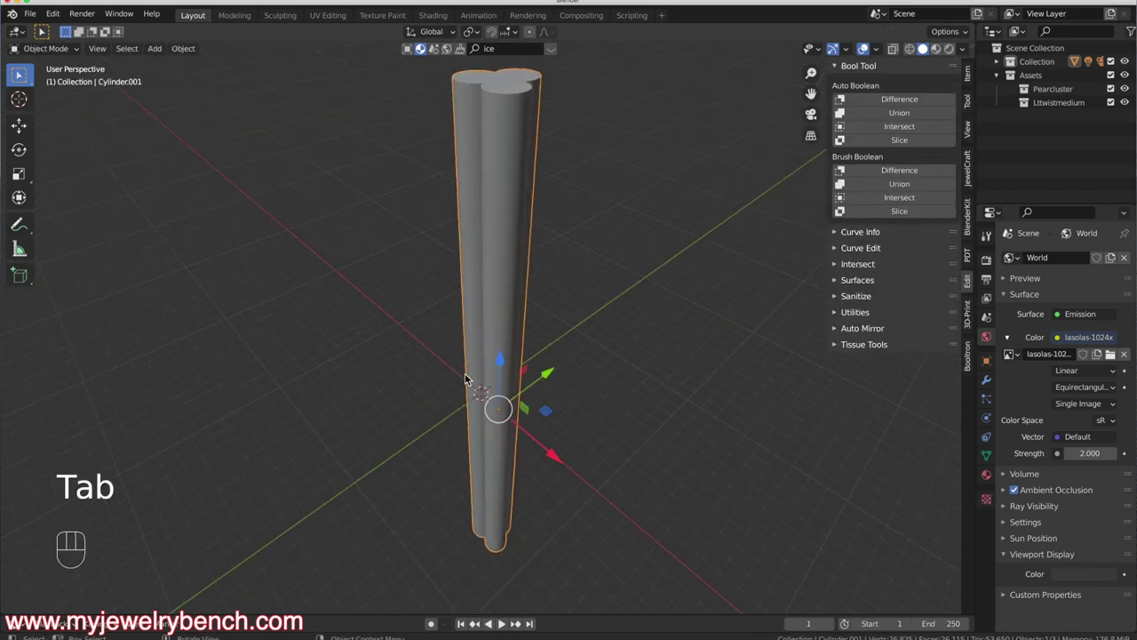
right_click(512, 273)
mouse_move(447, 307)
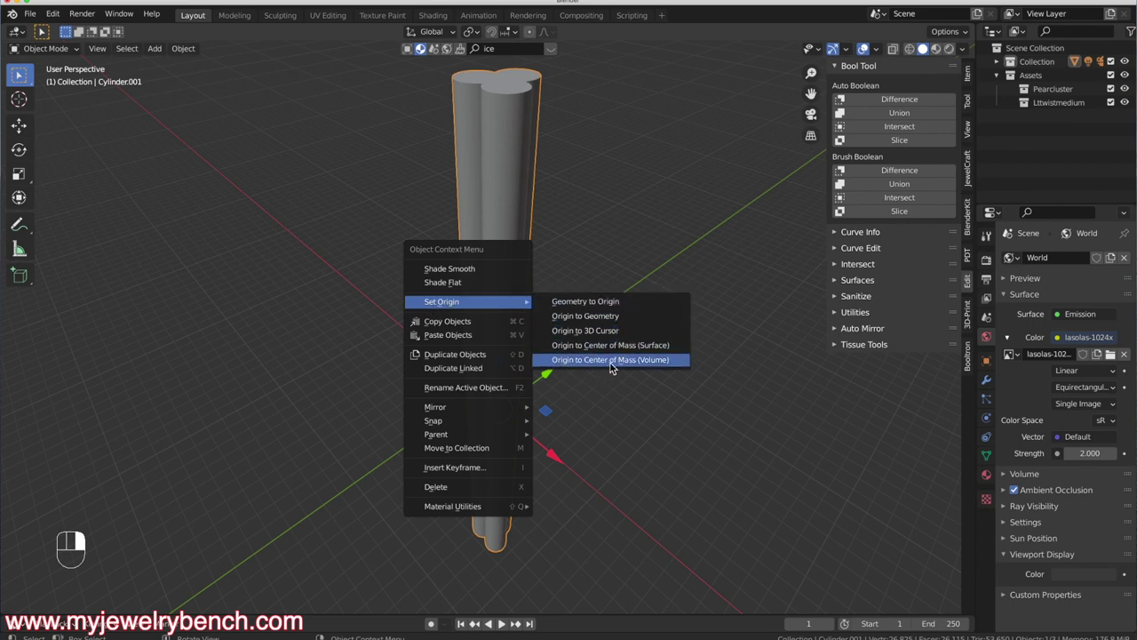
click(644, 363)
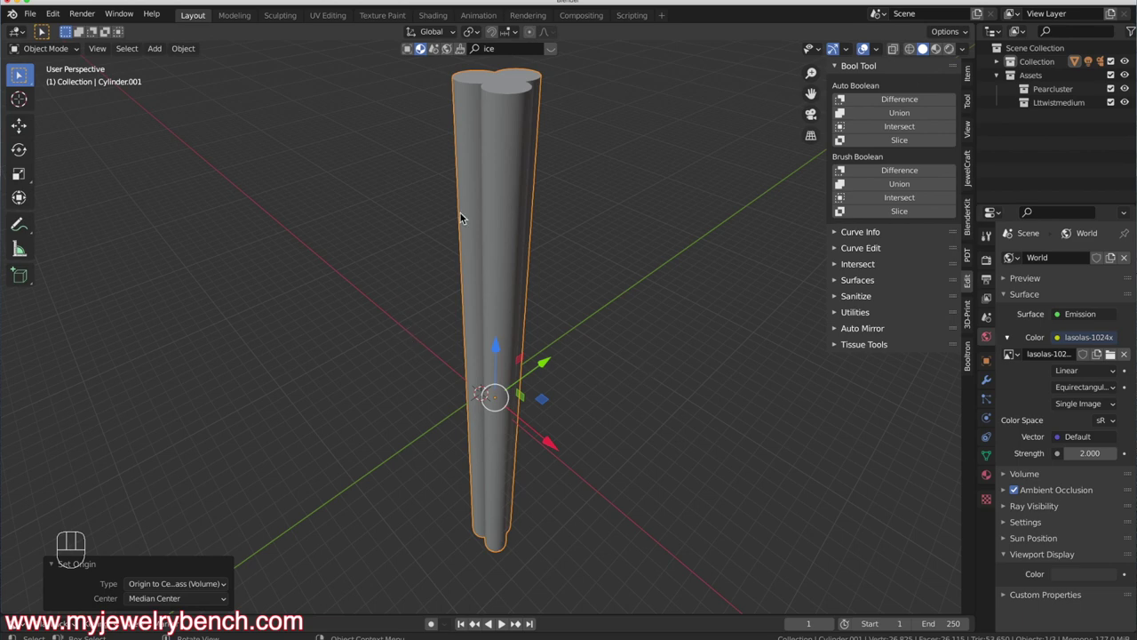
key(shift+s)
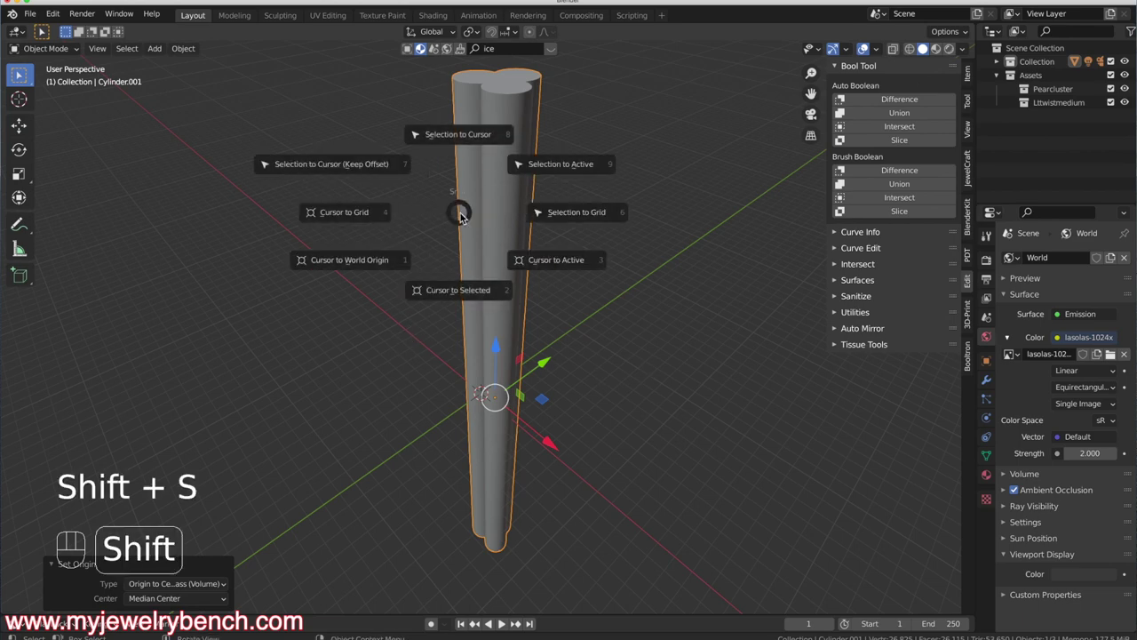
click(462, 140)
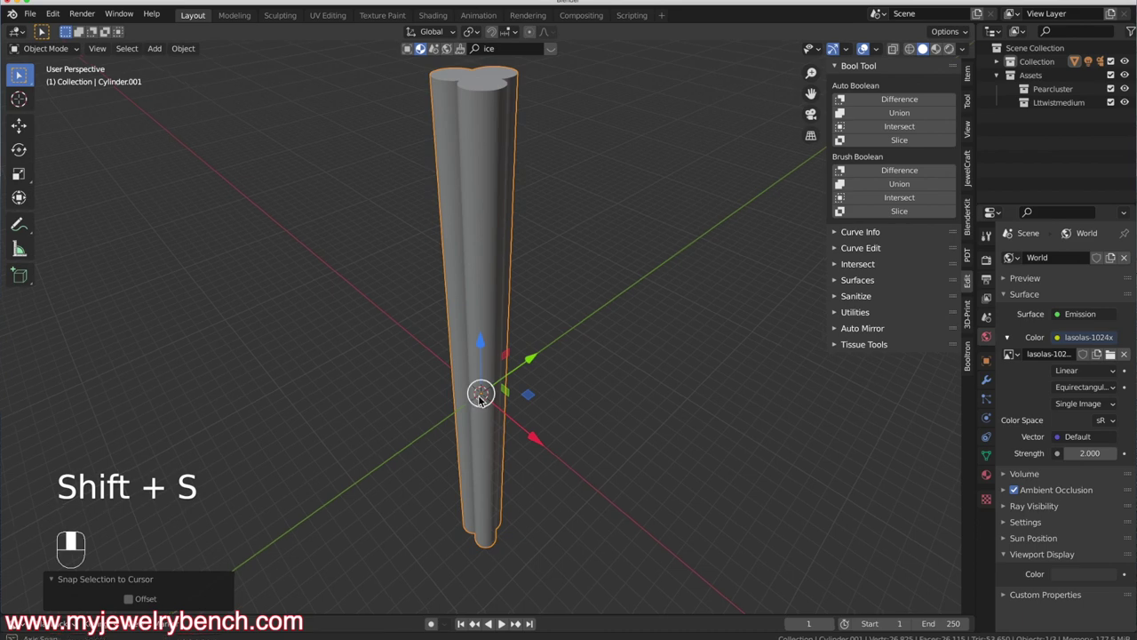
Add a Simple Deform modifier to the merged rods, using Twist about the Z axis
middle_drag(613, 284, 491, 391)
scroll(572, 358, down, 2)
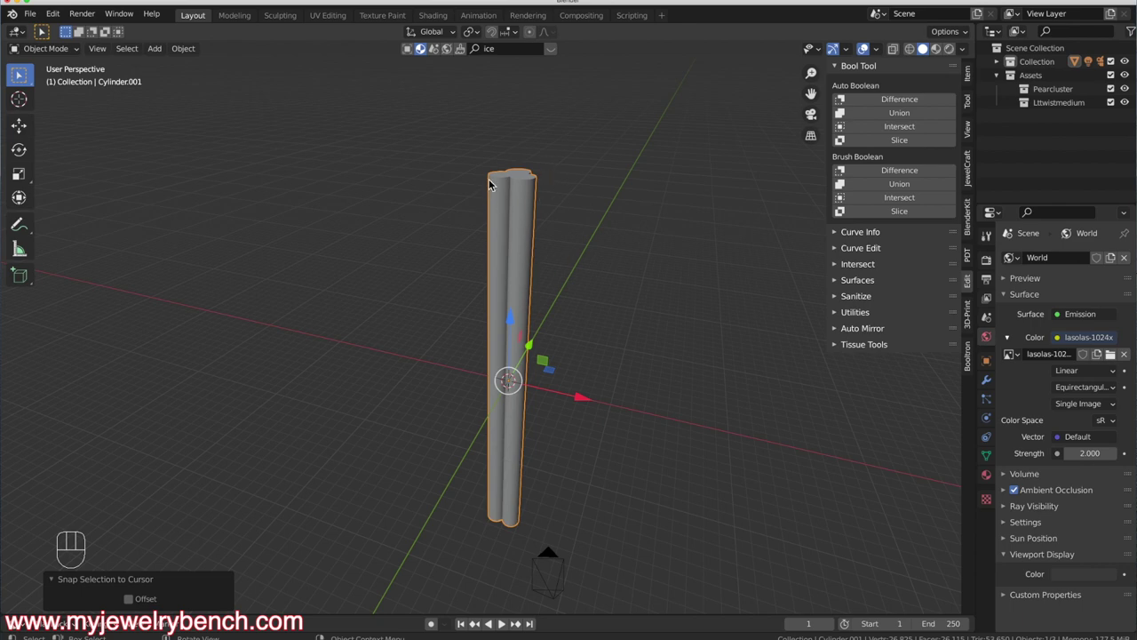
click(986, 384)
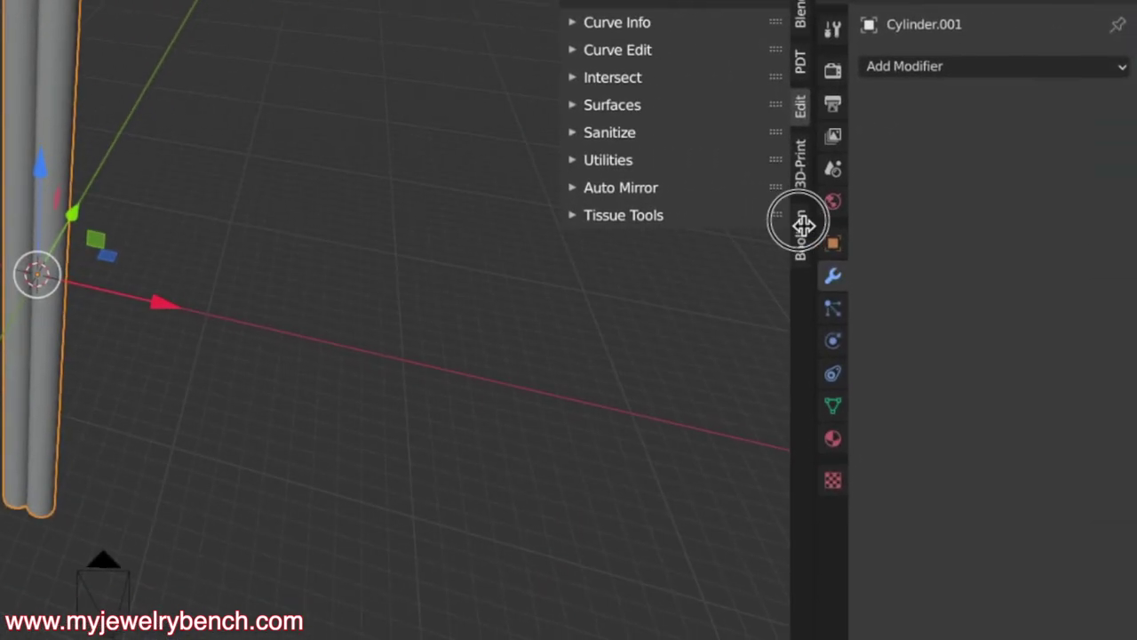
click(856, 69)
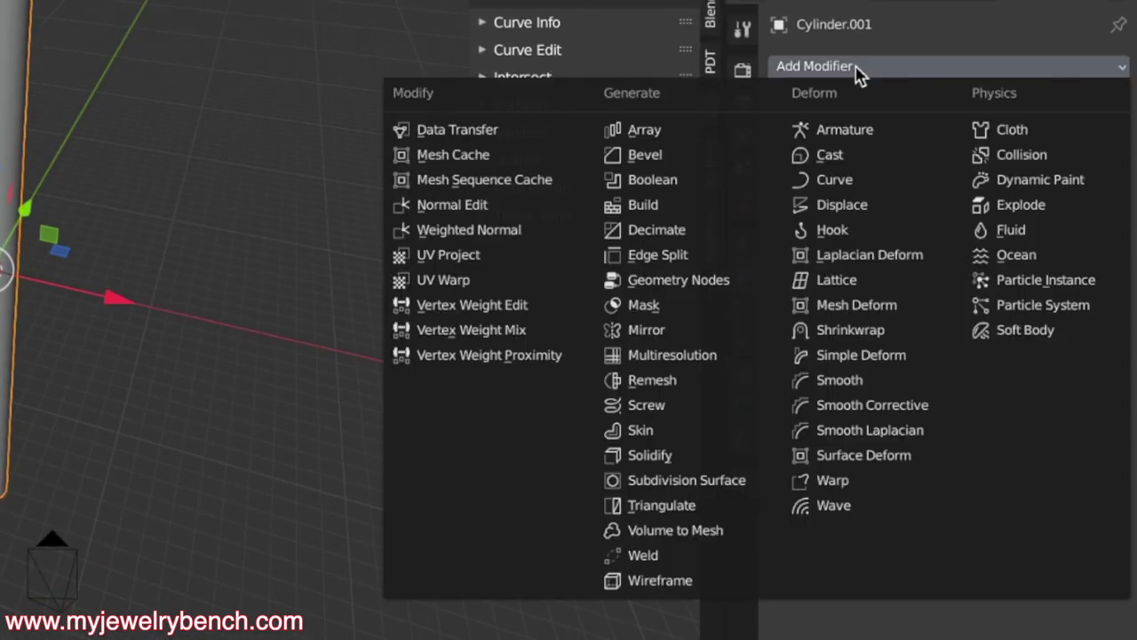
click(848, 357)
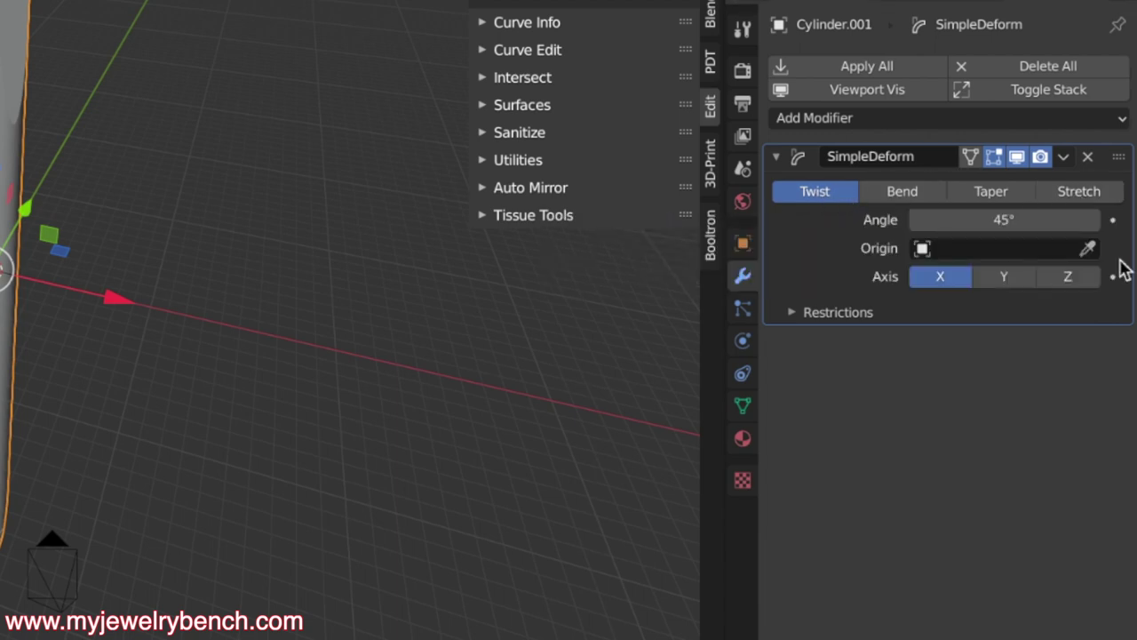
click(1073, 277)
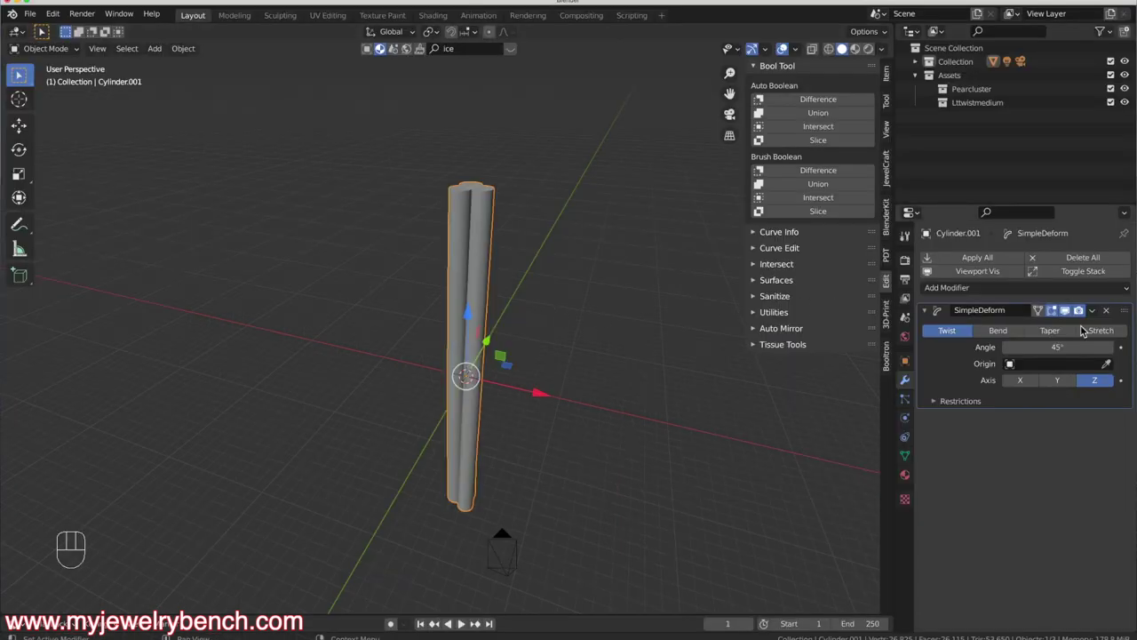
Try Simple Deform twist angles of 360° and 2400° on the merged rods
drag(1014, 352, 1110, 346)
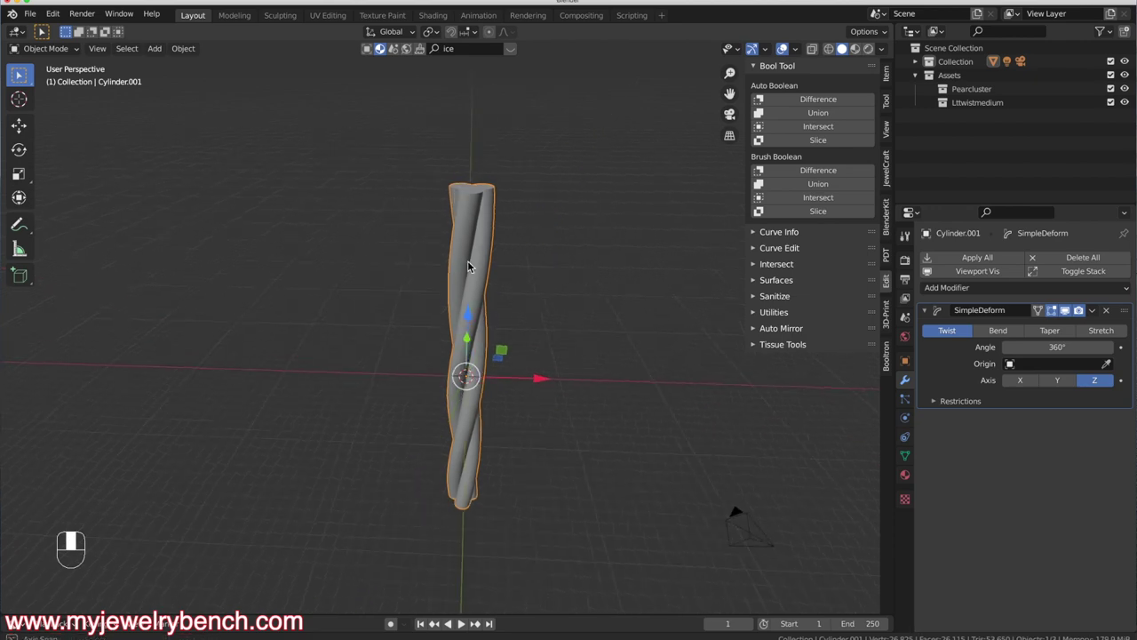
click(1057, 346)
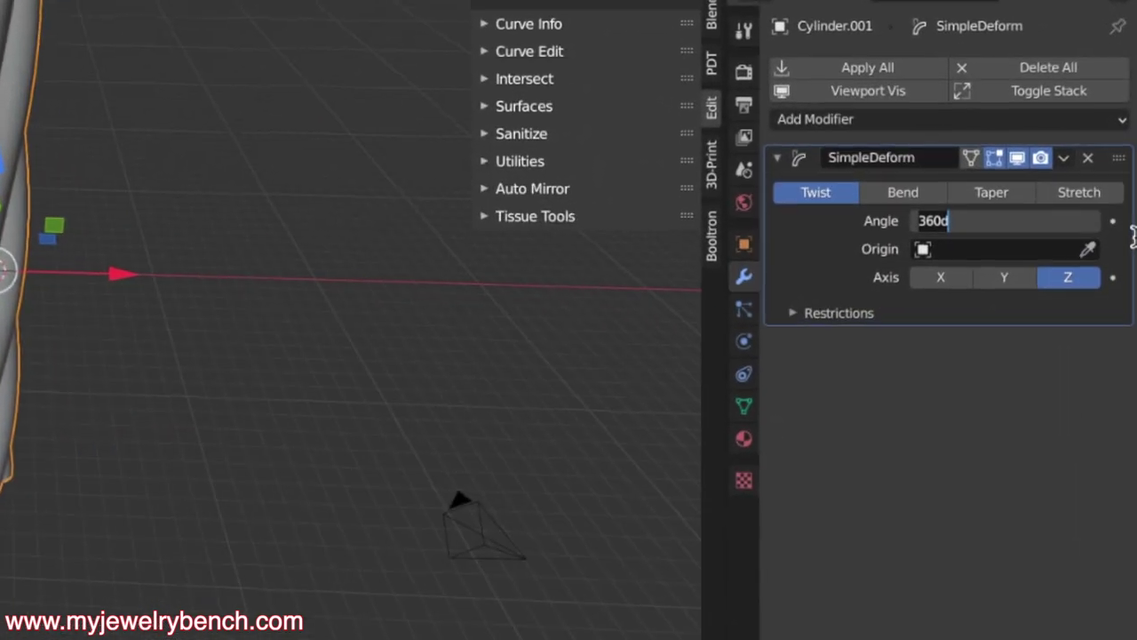
text(2400)
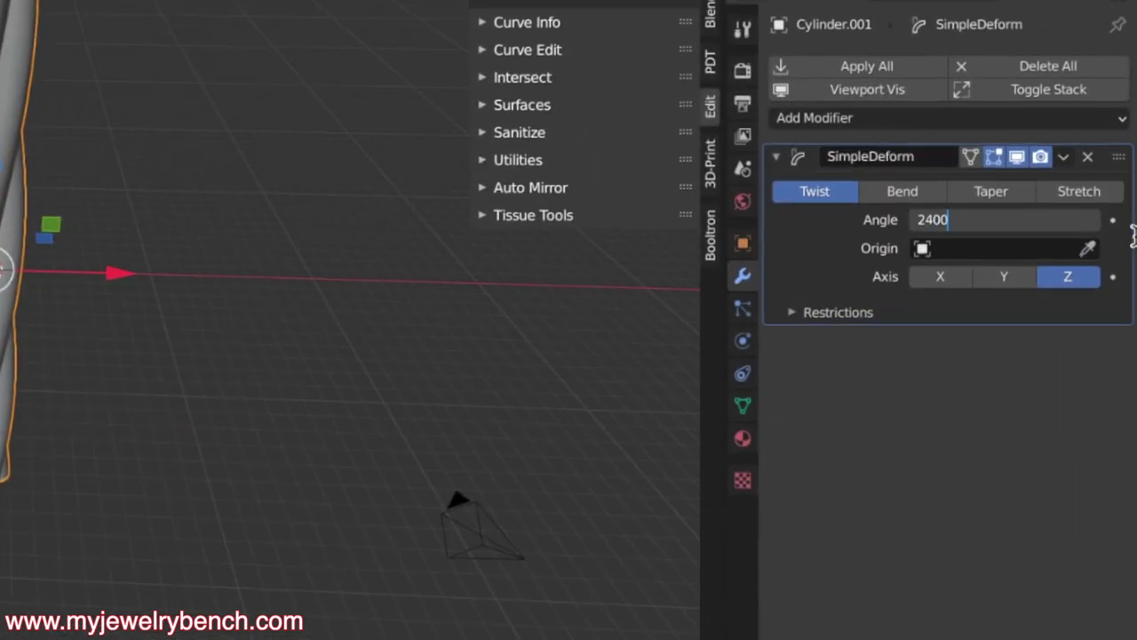
key(Return)
key(KP_0)
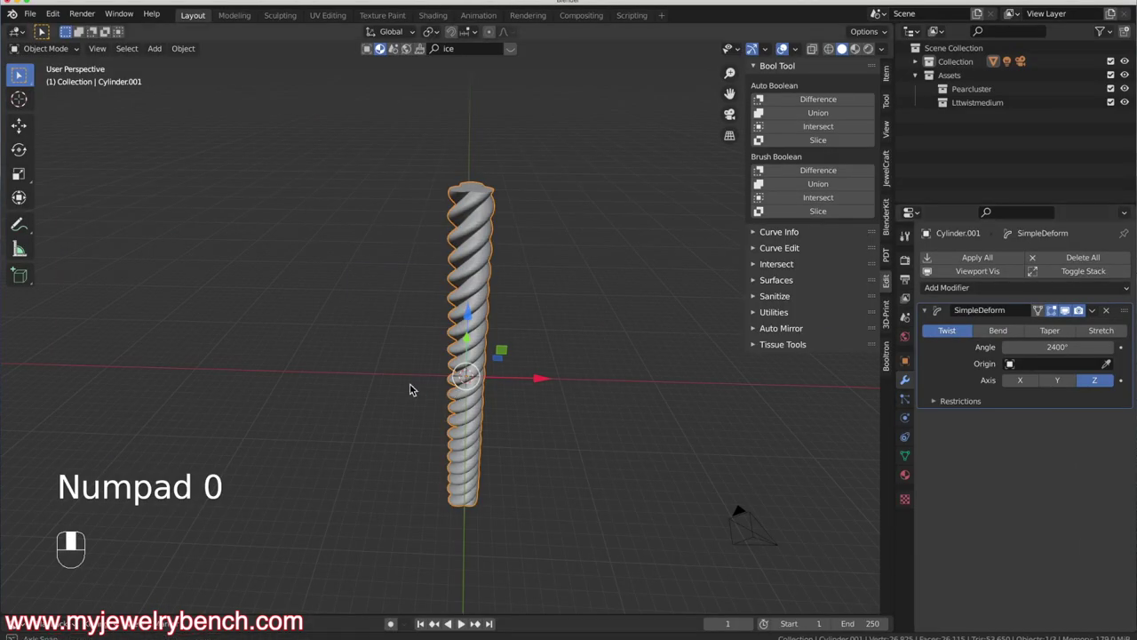
middle_drag(412, 385, 516, 359)
Set the Simple Deform twist angle to 2200°
click(1036, 347)
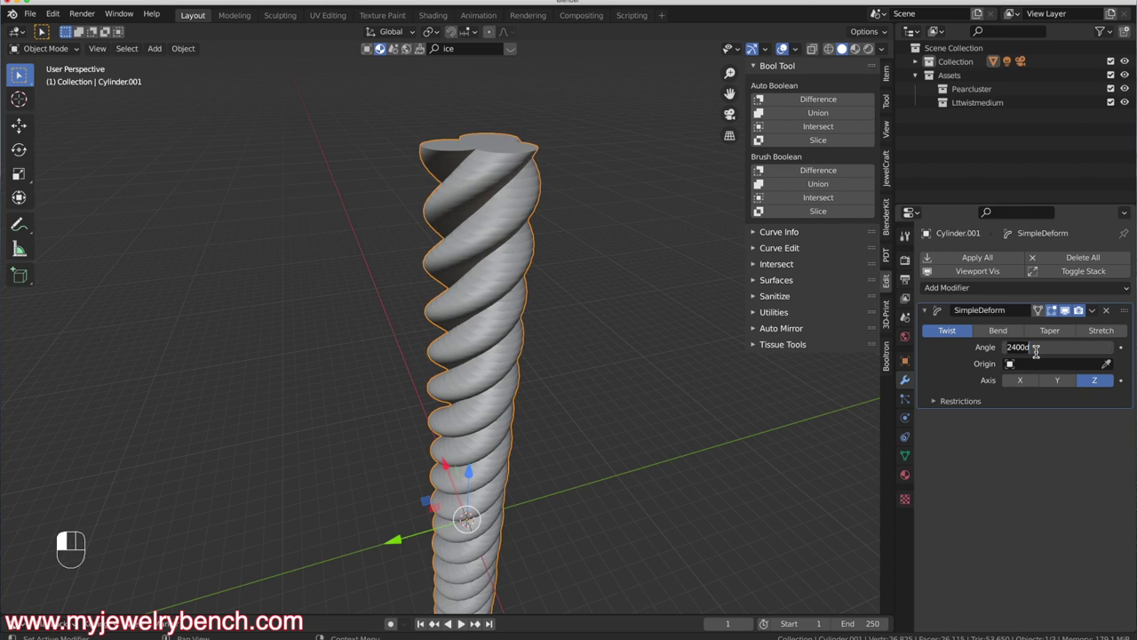
text(2200)
key(Return)
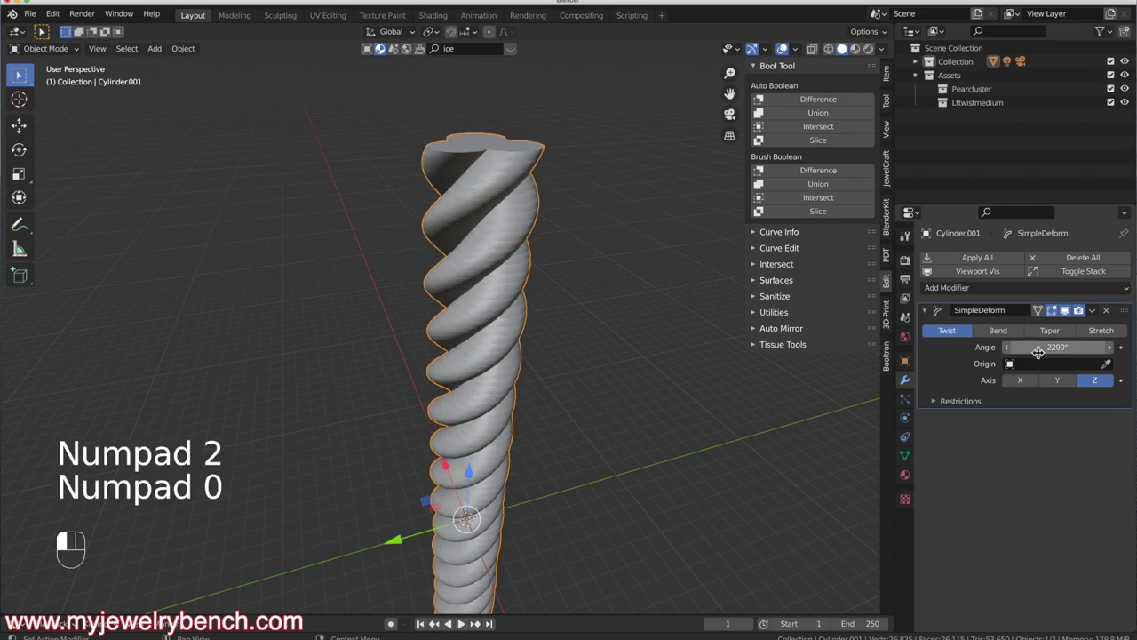
Apply Shade Smooth to the twisted rope
scroll(491, 424, down, 2)
middle_drag(508, 431, 455, 382)
right_click(462, 364)
mouse_move(464, 372)
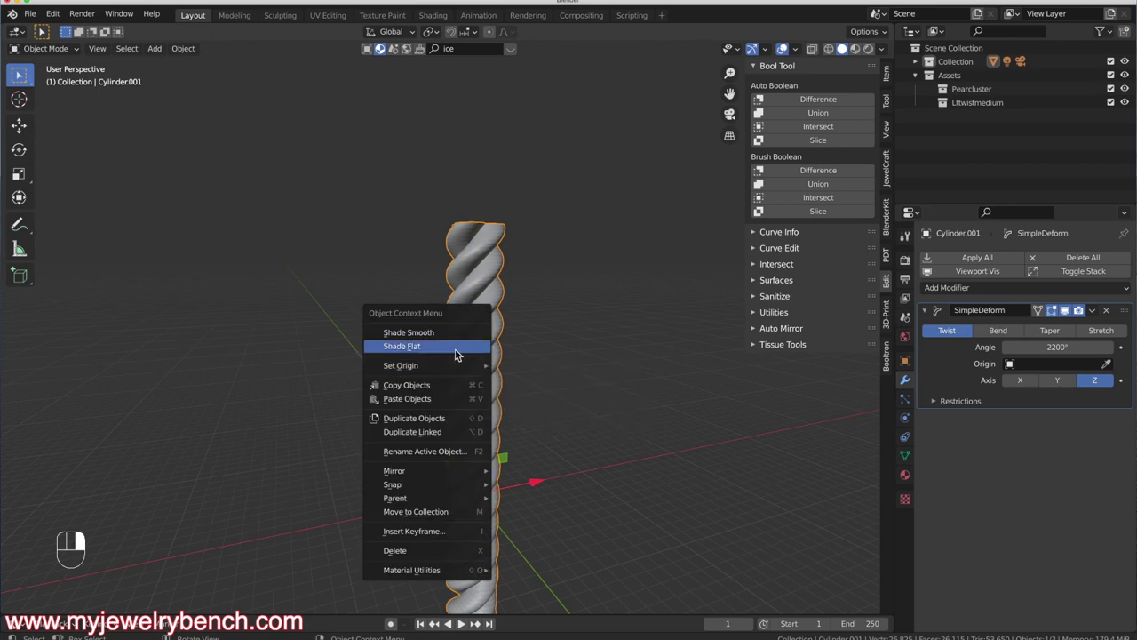
click(457, 334)
mouse_move(503, 380)
middle_down()
mouse_move(560, 390)
mouse_move(494, 381)
middle_up()
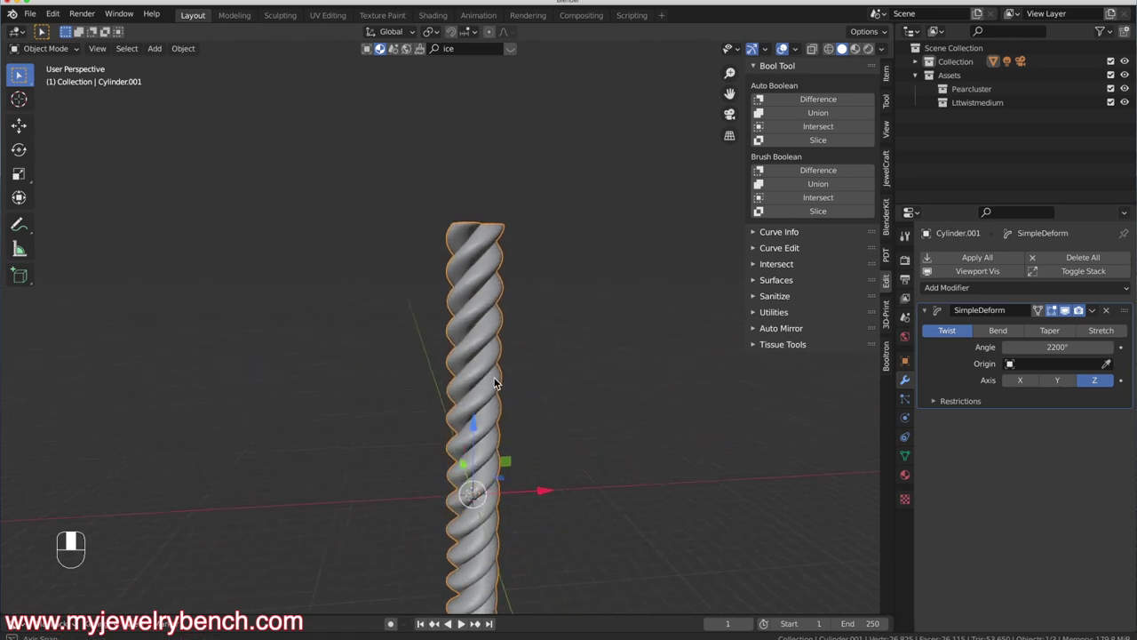
Apply Shade Flat to the twisted rope
scroll(494, 533, down, 2)
scroll(471, 502, up, 4)
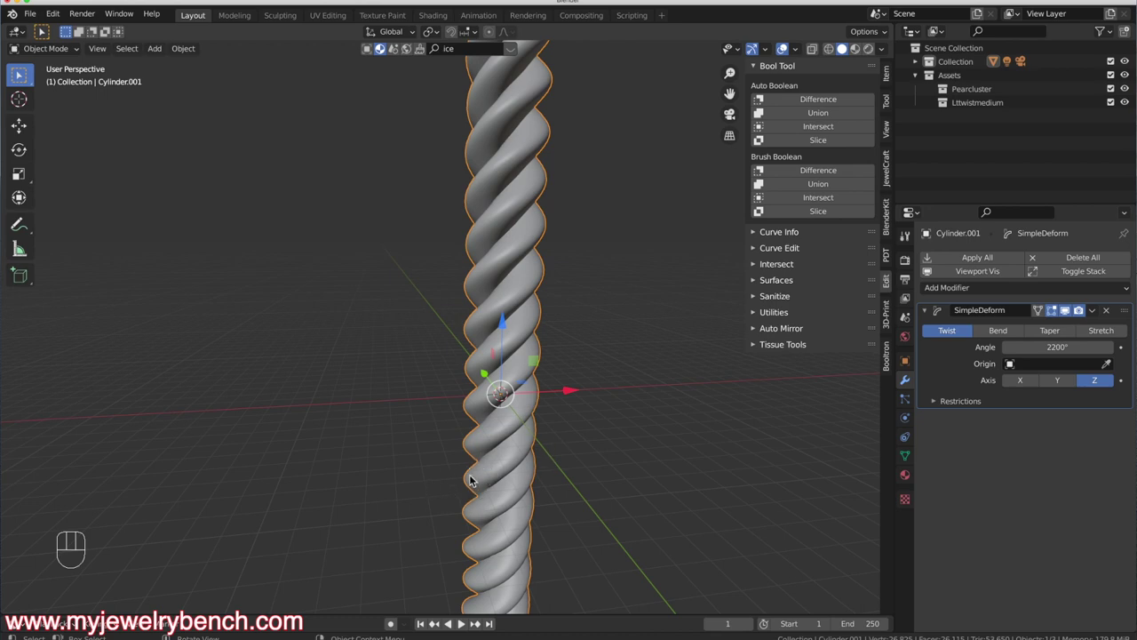
middle_drag(515, 430, 484, 351)
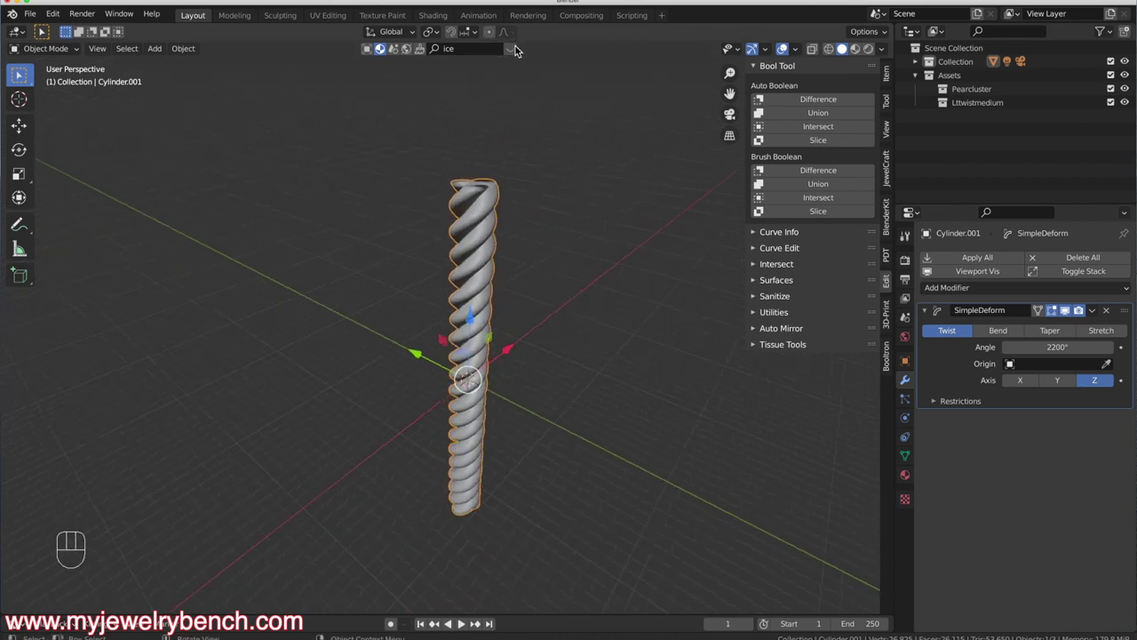
middle_drag(455, 197, 457, 292)
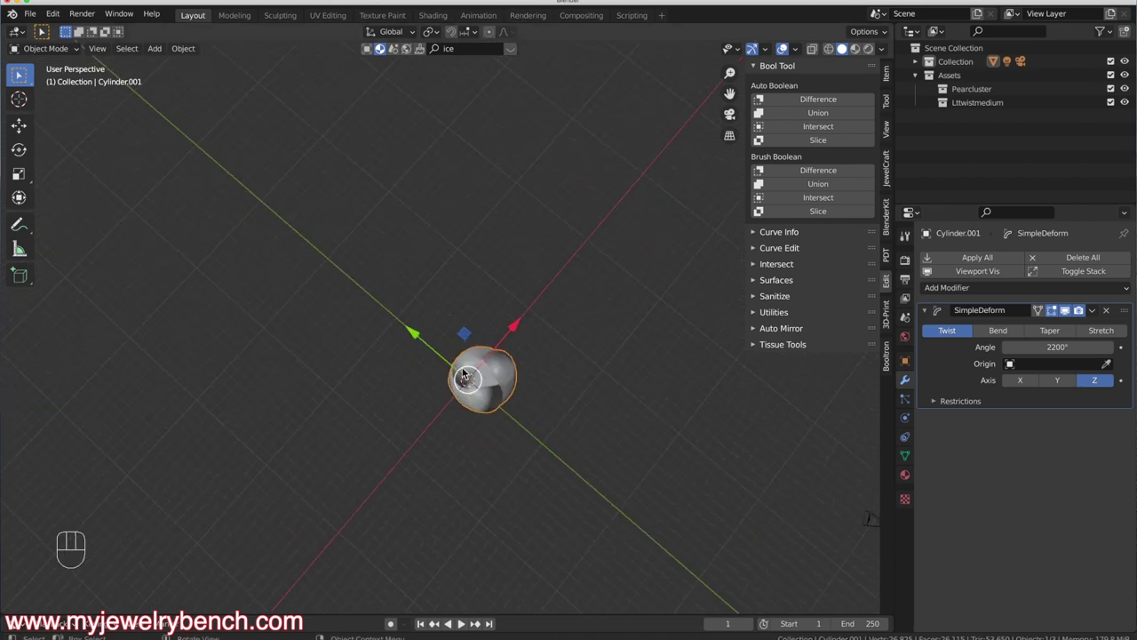
right_click(504, 364)
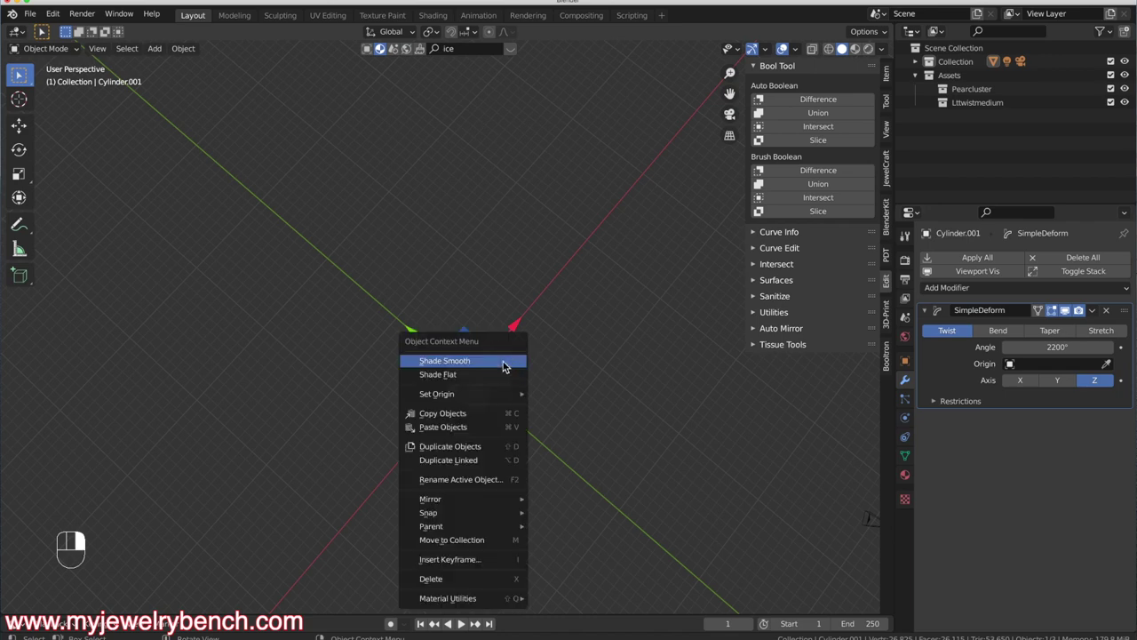
click(432, 364)
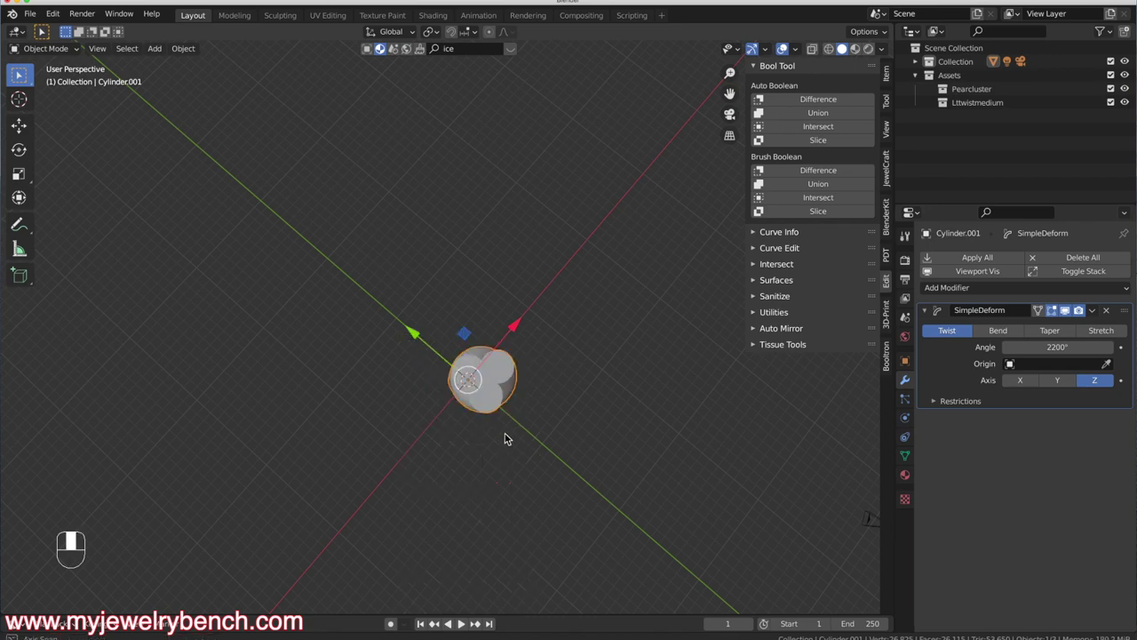
middle_drag(530, 402, 502, 427)
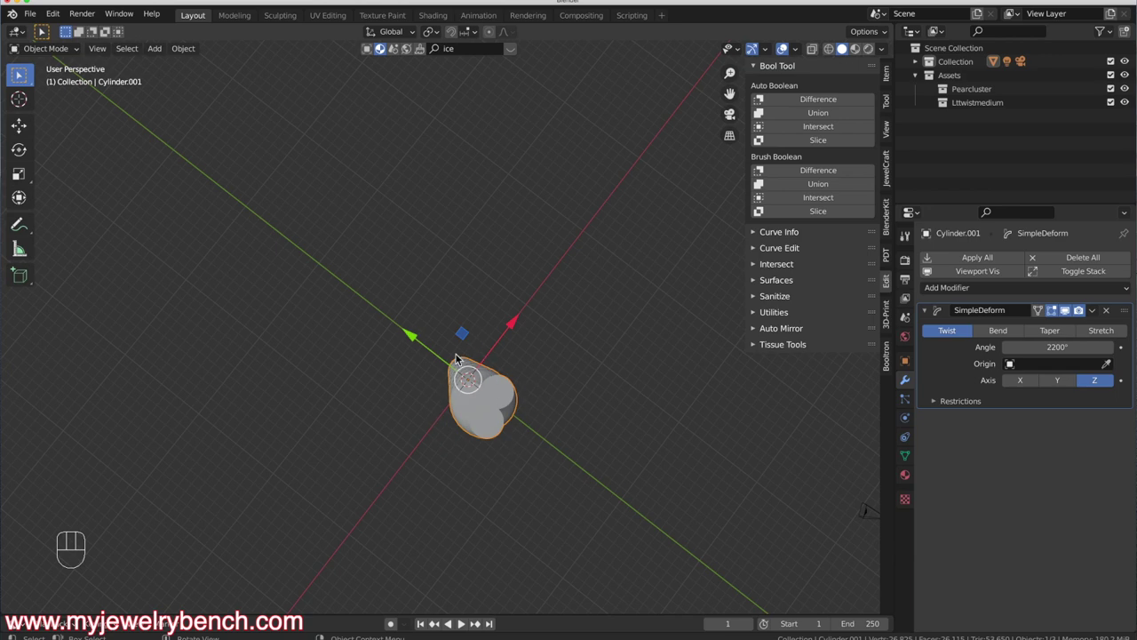
middle_drag(472, 452, 569, 266)
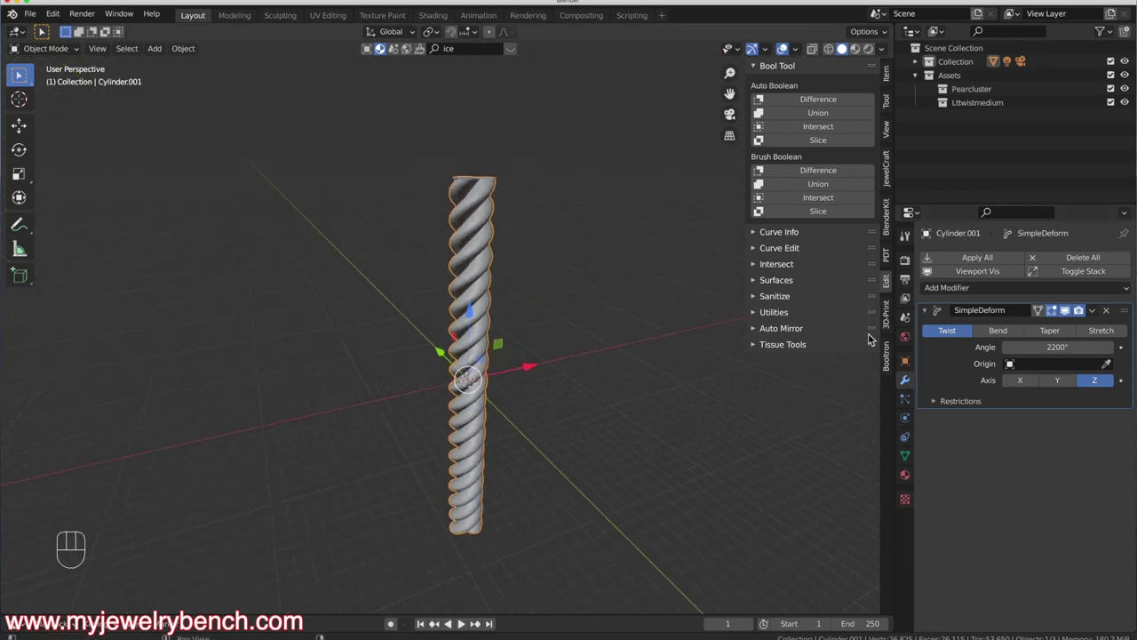
middle_drag(560, 370, 481, 351)
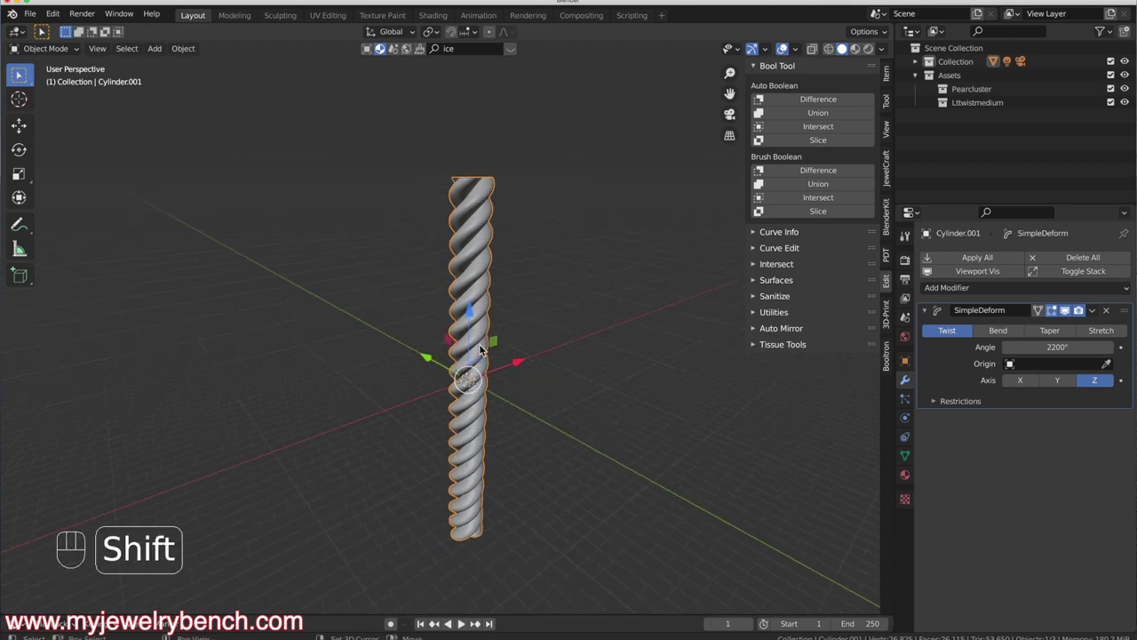
Duplicate the twisted rope and move the copy along X to stand beside the original
key(shift+d)
key(Return)
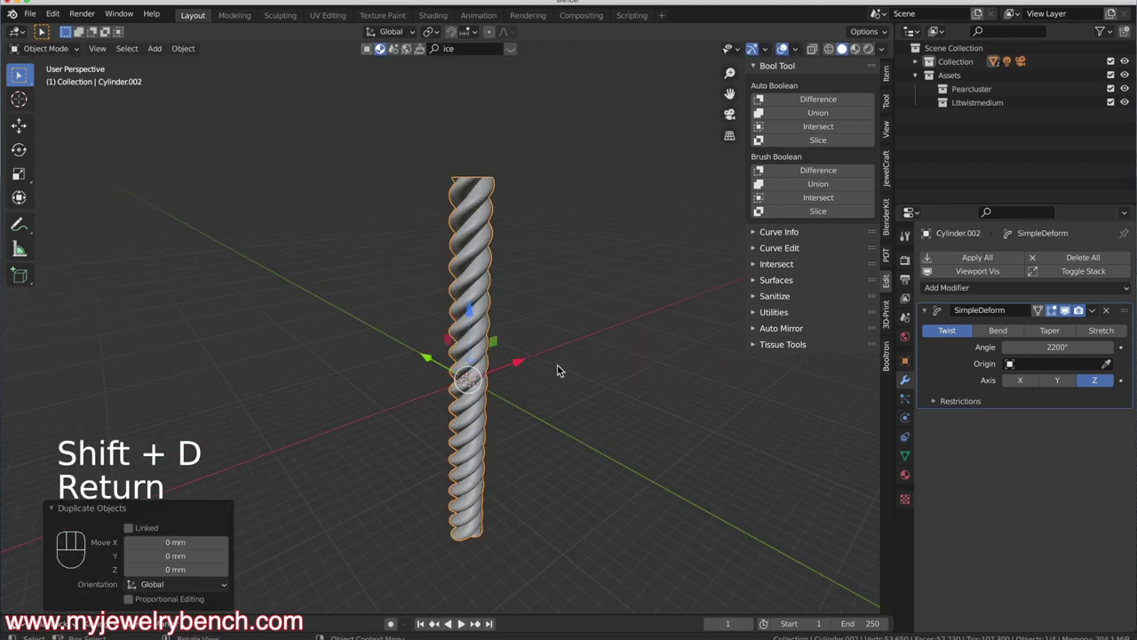
drag(523, 368, 609, 348)
middle_drag(609, 347, 590, 289)
click(587, 217)
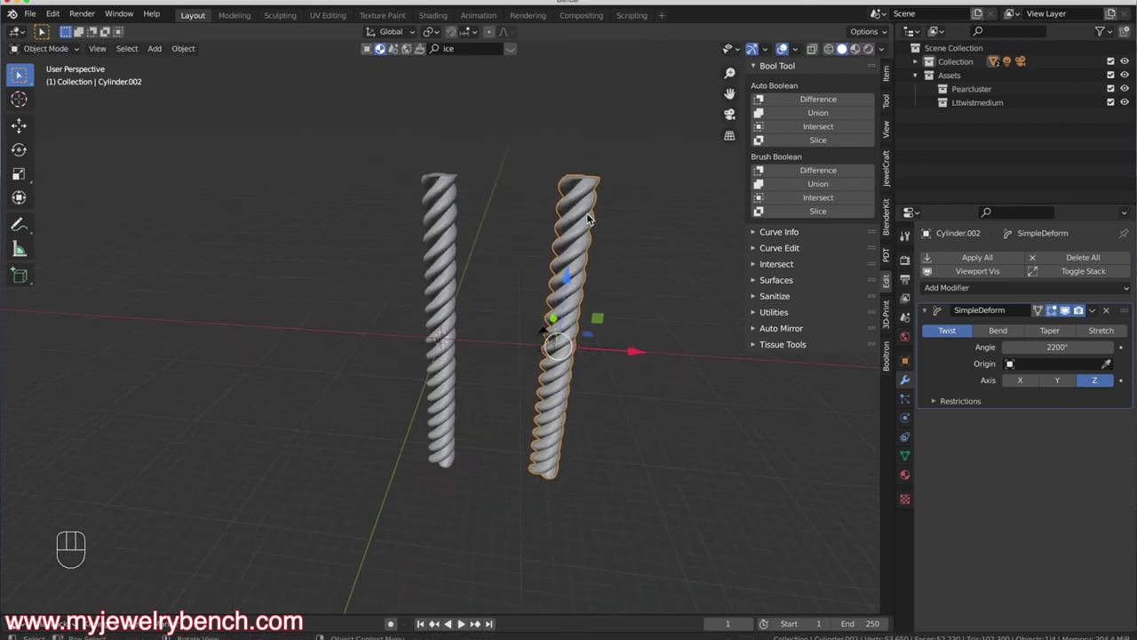
Set the duplicate rope's Simple Deform twist angle to -2200° to reverse its twist direction
click(1063, 347)
text(-220)
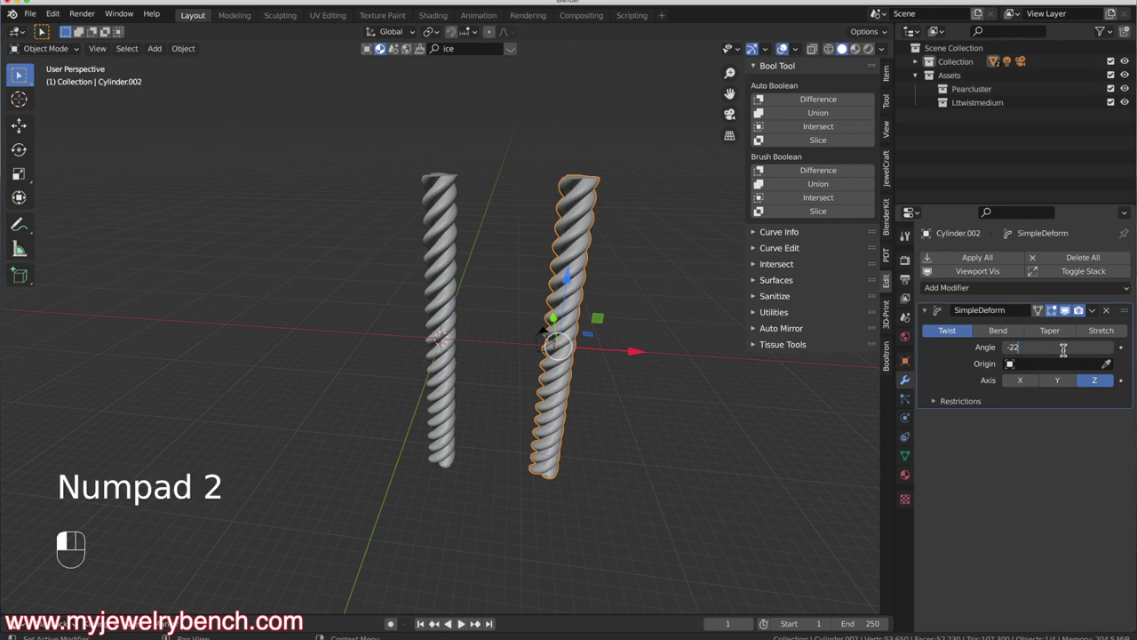
key(Return)
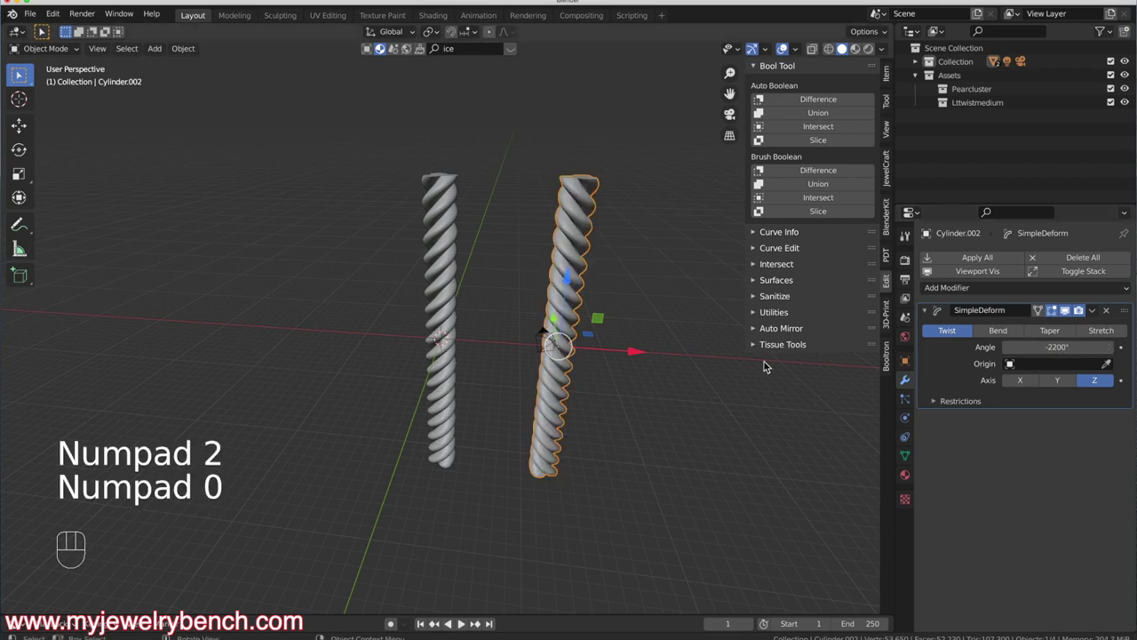
Move the reverse-twisted rope about -11.7 mm along X so it sits against the original rope
click(627, 350)
click(564, 348)
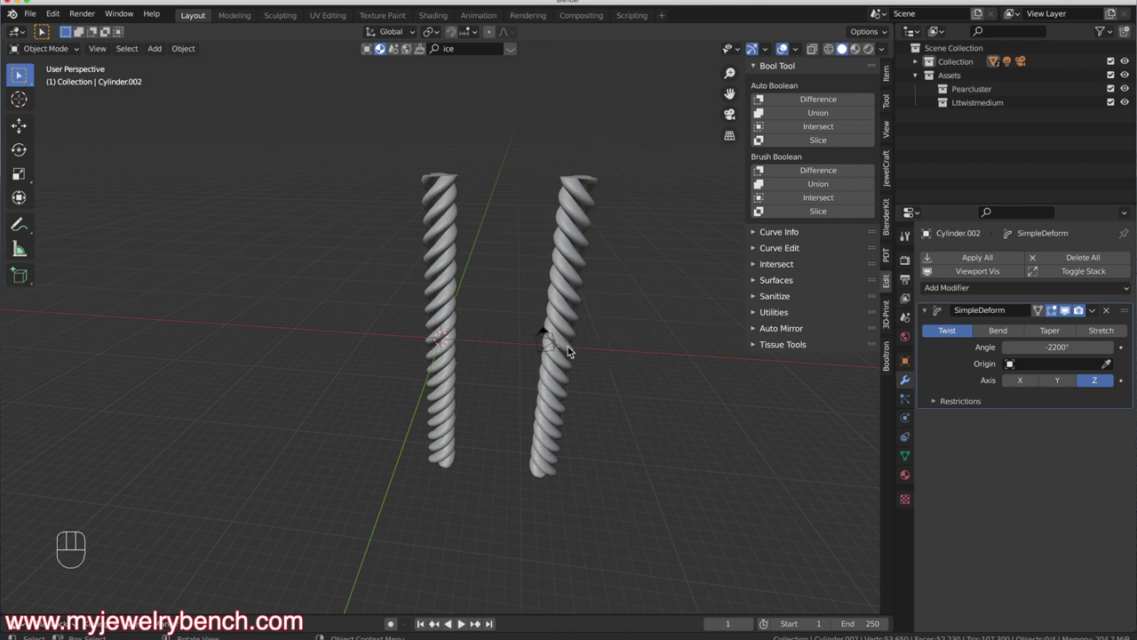
drag(636, 354, 538, 355)
middle_drag(538, 356, 487, 332)
scroll(487, 332, up, 5)
middle_drag(458, 296, 748, 342)
scroll(748, 342, down, 4)
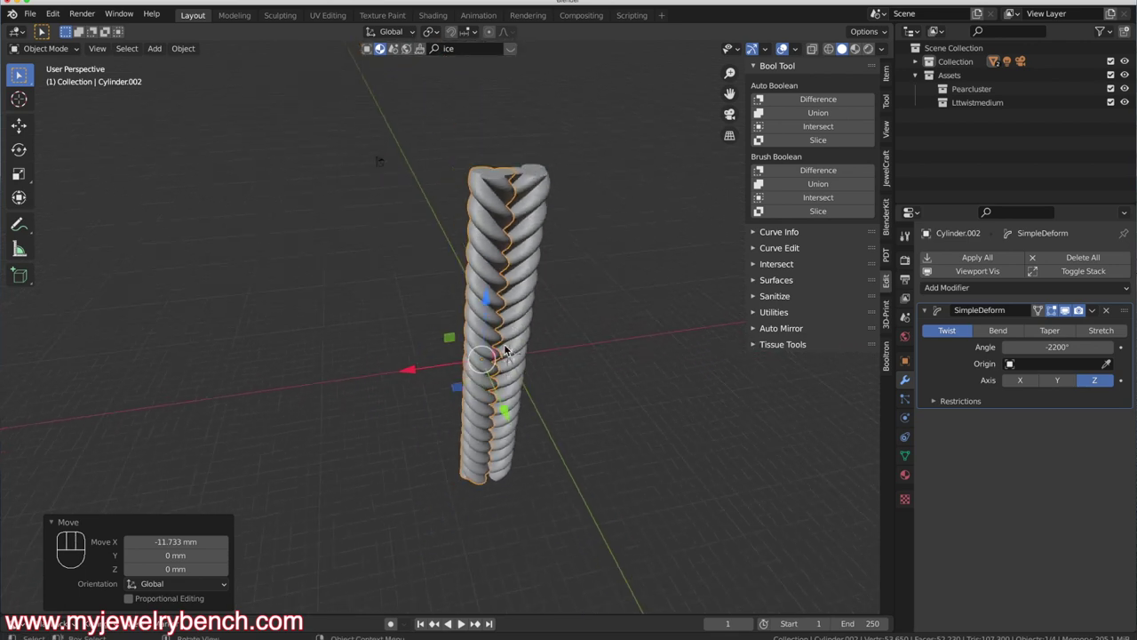
middle_drag(480, 351, 396, 323)
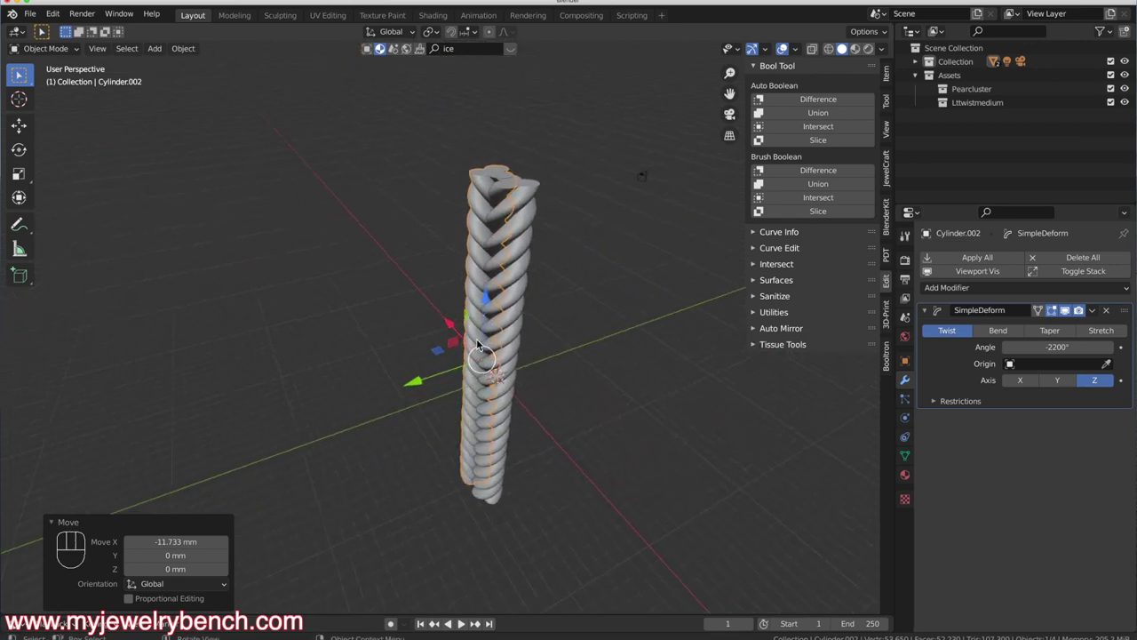
middle_drag(493, 346, 561, 315)
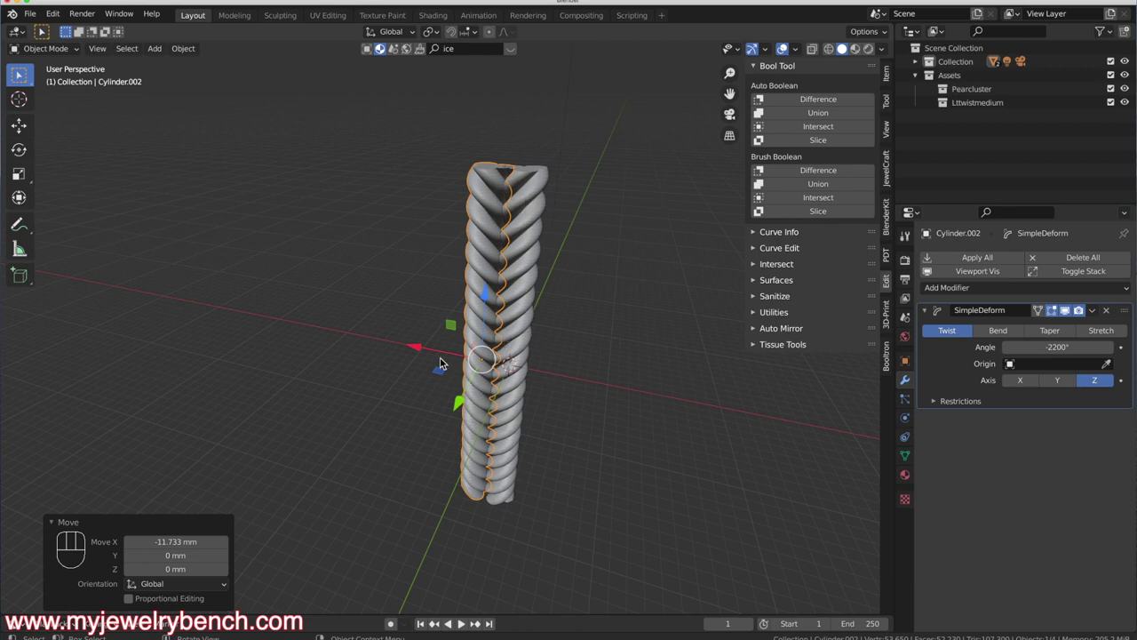
Move the reverse-twisted rope about 9.3 mm along X, away from the original
drag(423, 353, 351, 339)
middle_drag(447, 350, 562, 345)
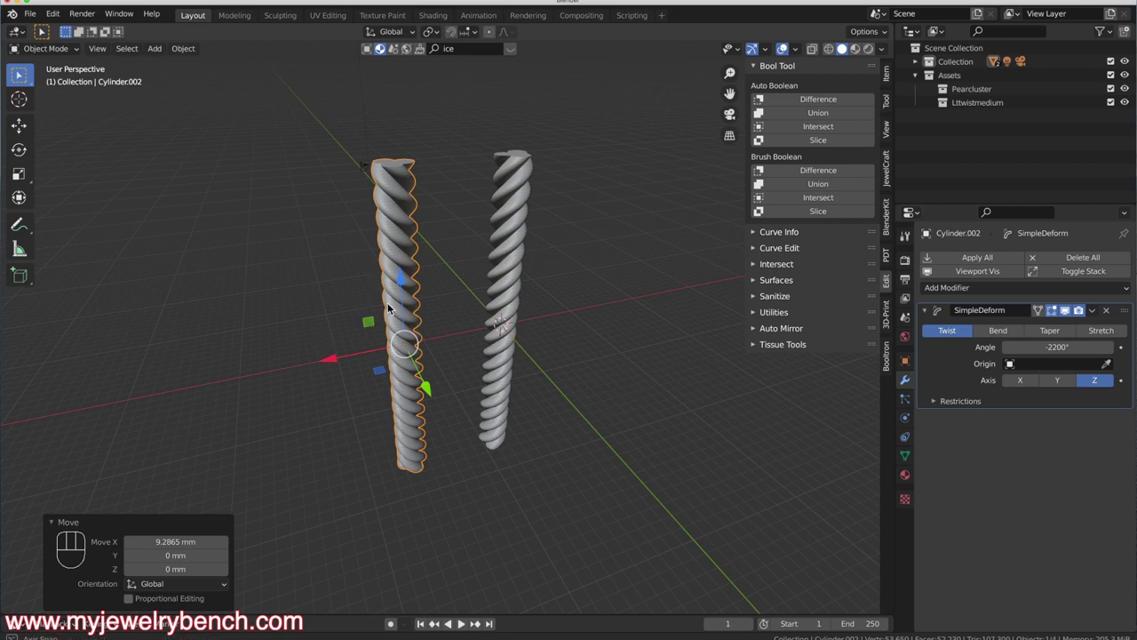
middle_drag(388, 304, 352, 294)
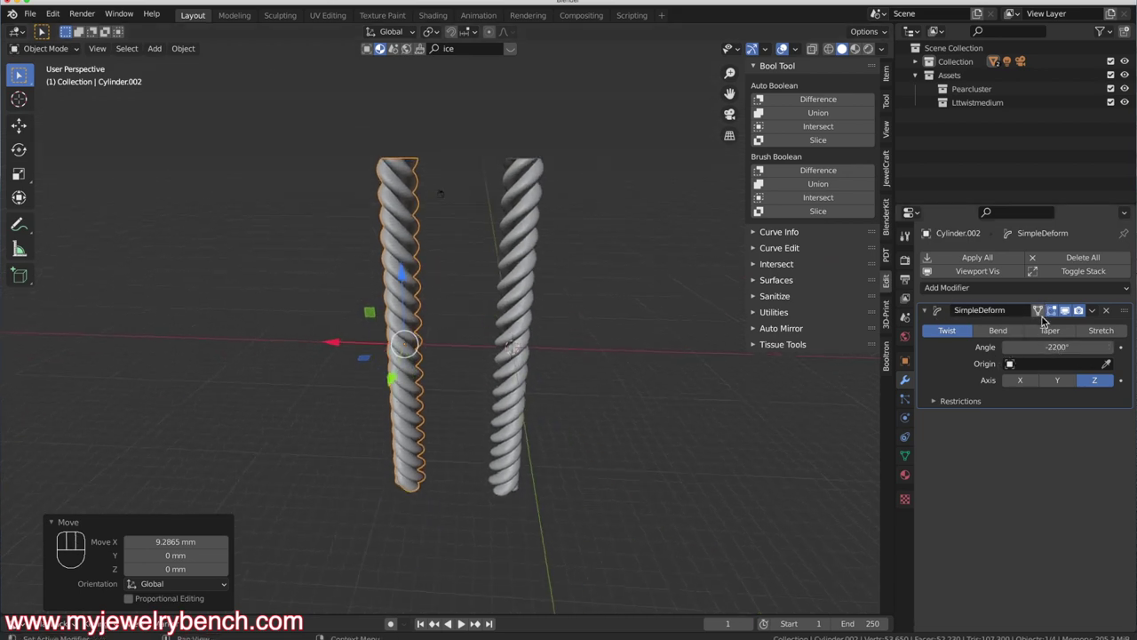
Scale the reverse-twisted rope along Z only, to about 0.648 of its length
click(404, 255)
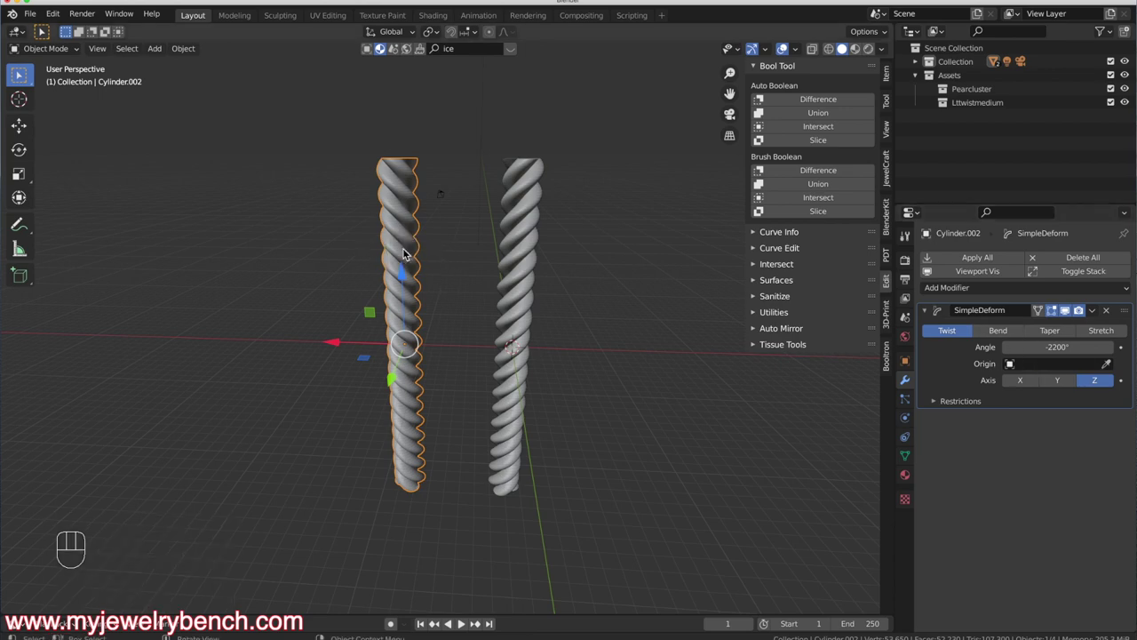
key(s)
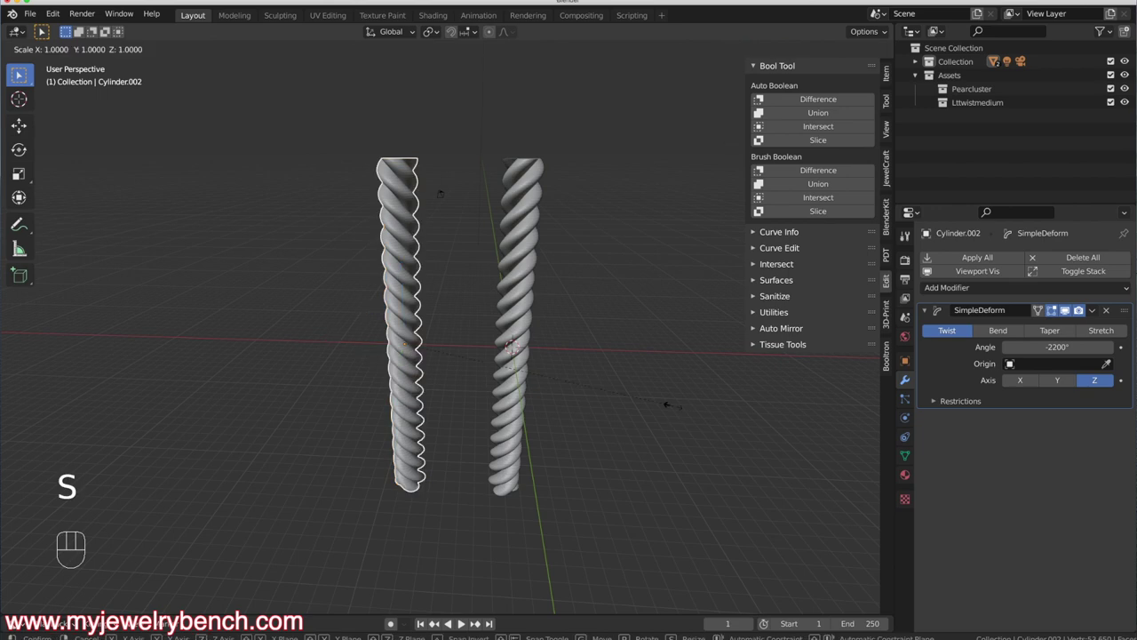
key(z)
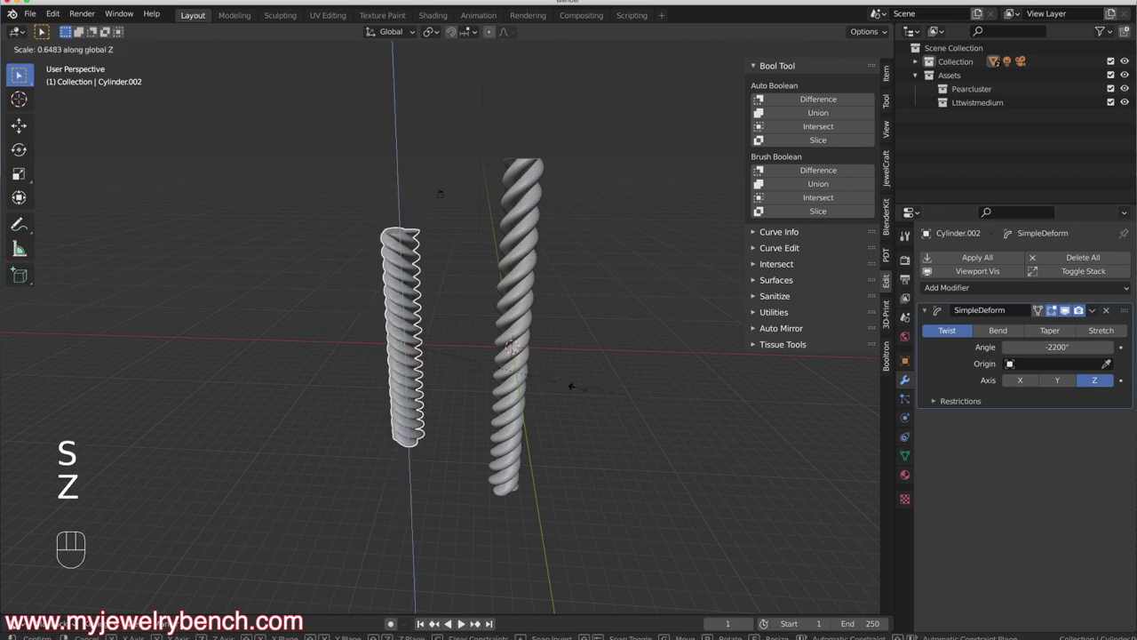
click(568, 386)
scroll(437, 347, up, 4)
middle_drag(362, 257, 369, 276)
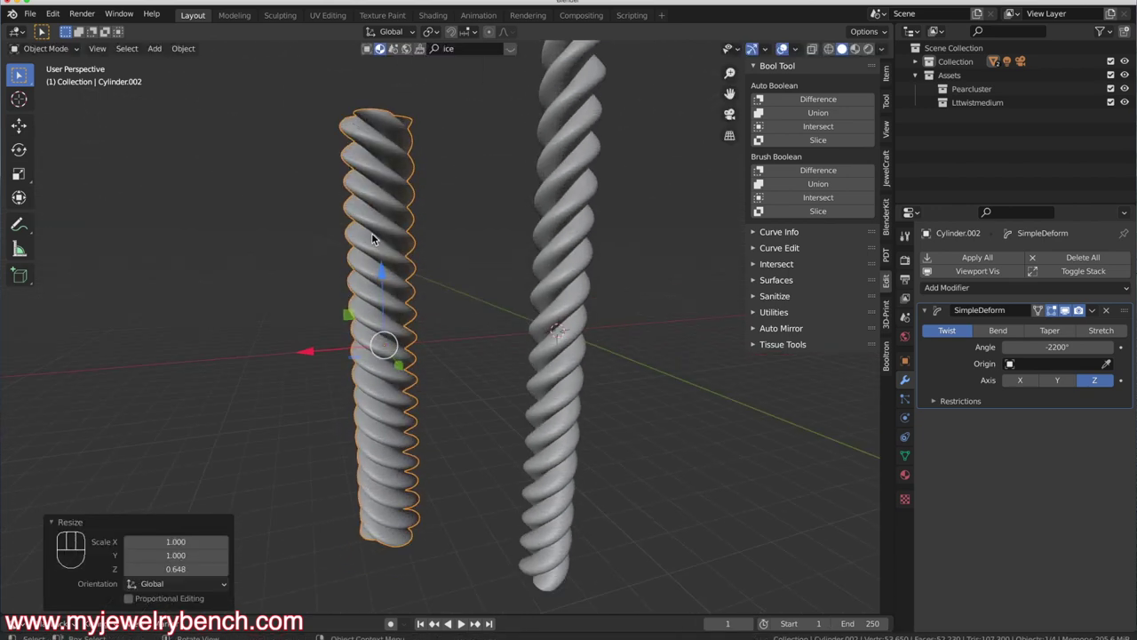
Set the shortened rope's Simple Deform twist angle to -1600°
click(1053, 348)
key(BackSpace)
key(BackSpace)
key(BackSpace)
key(BackSpace)
key(BackSpace)
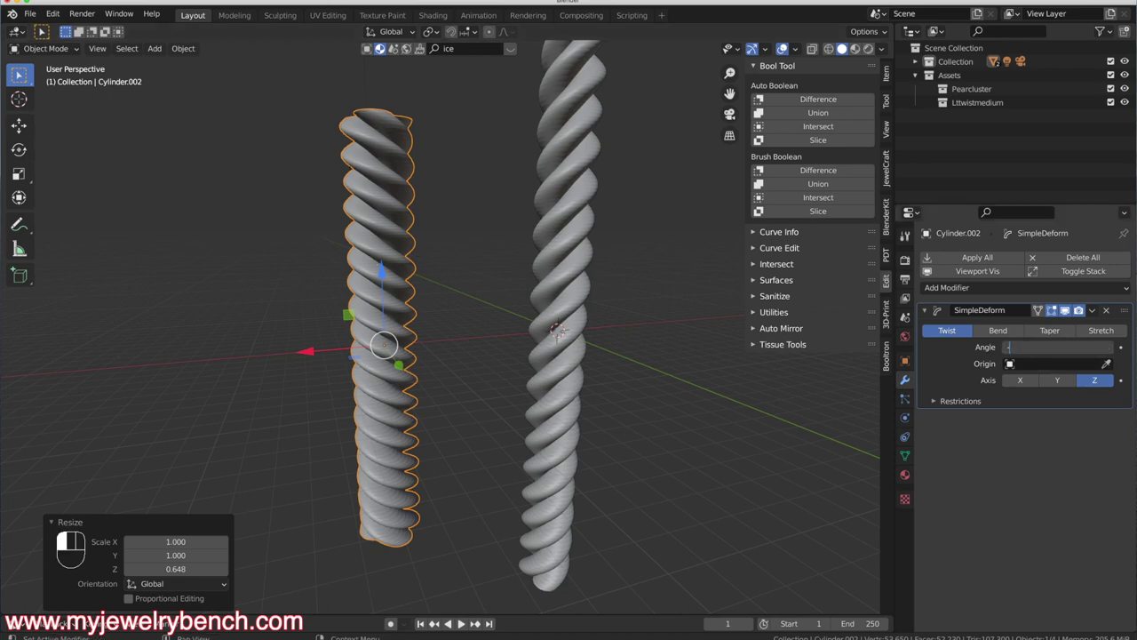
text(1600)
key(Return)
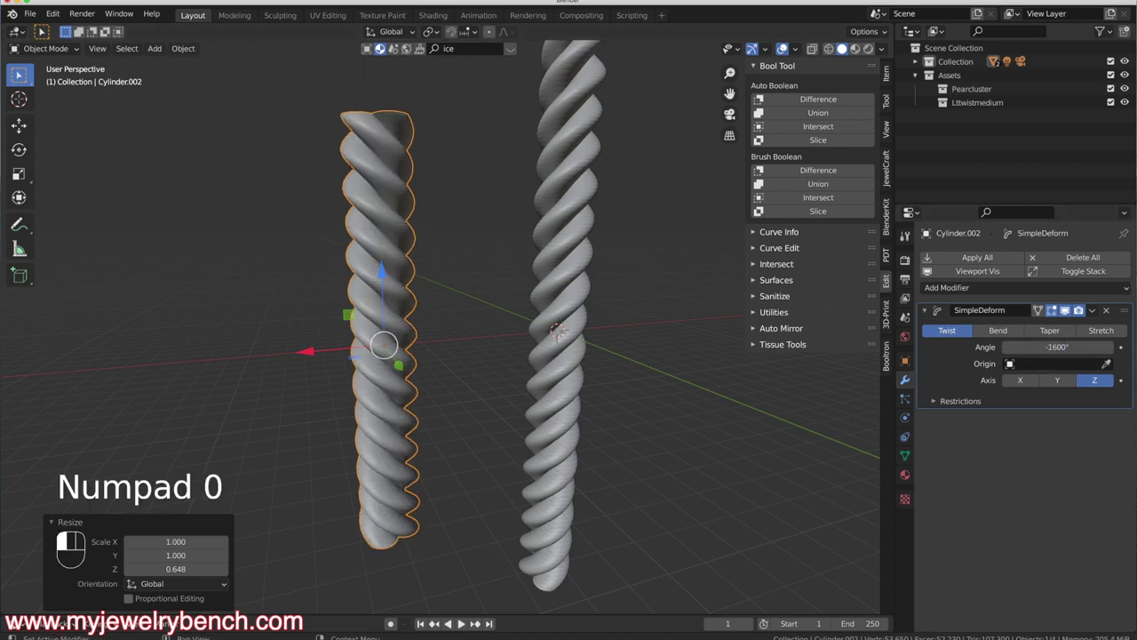
middle_drag(417, 376, 351, 231)
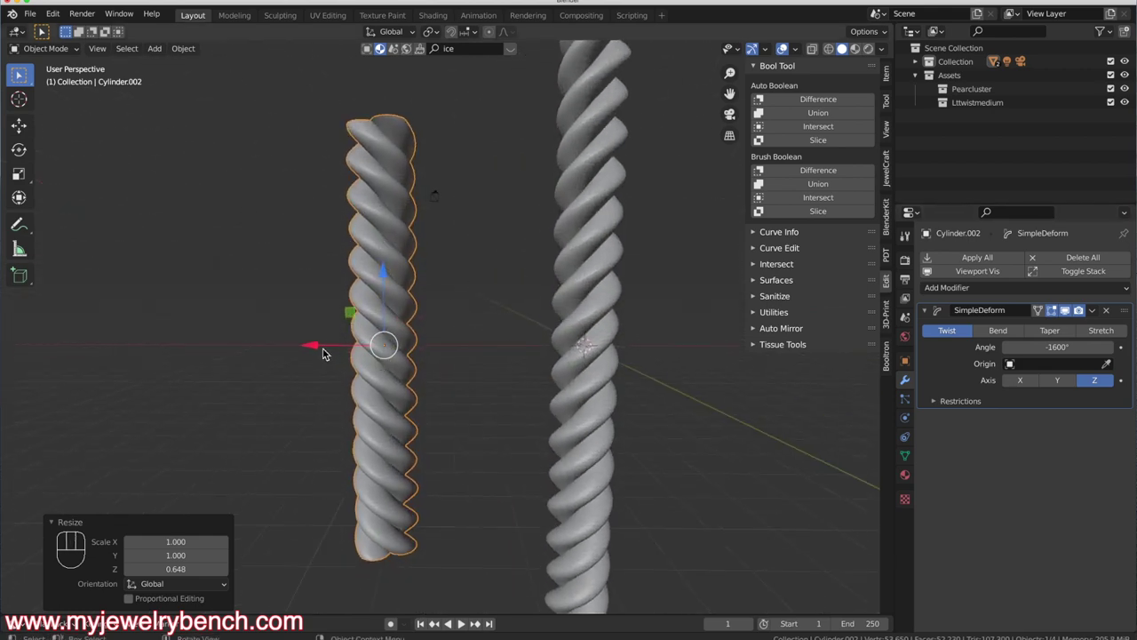
Move the shortened rope about -16 mm along X and nudge it along X until it overlaps the original in a braid-like pattern
drag(323, 352, 621, 384)
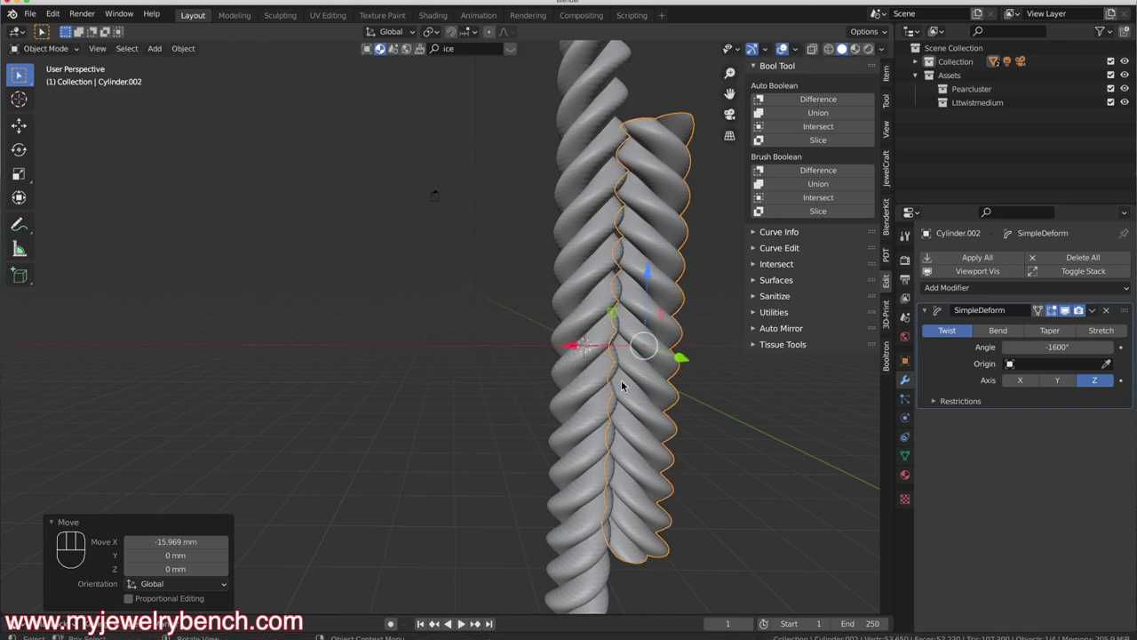
mouse_move(621, 379)
middle_down()
mouse_move(554, 389)
mouse_move(584, 367)
mouse_move(620, 379)
middle_up()
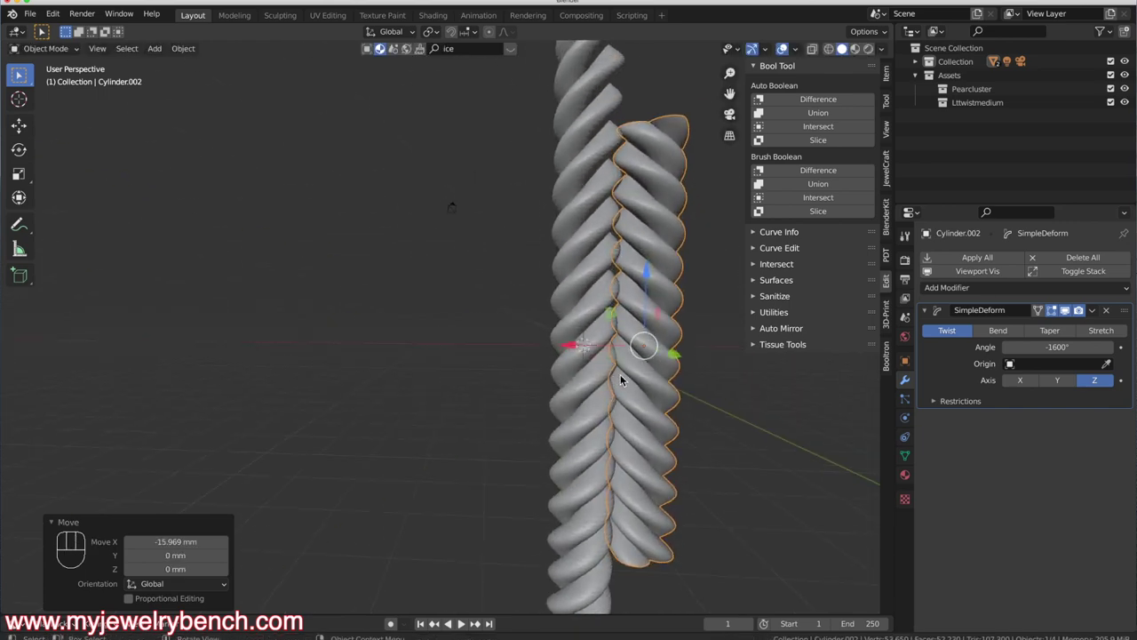
drag(576, 348, 477, 353)
middle_drag(477, 353, 375, 362)
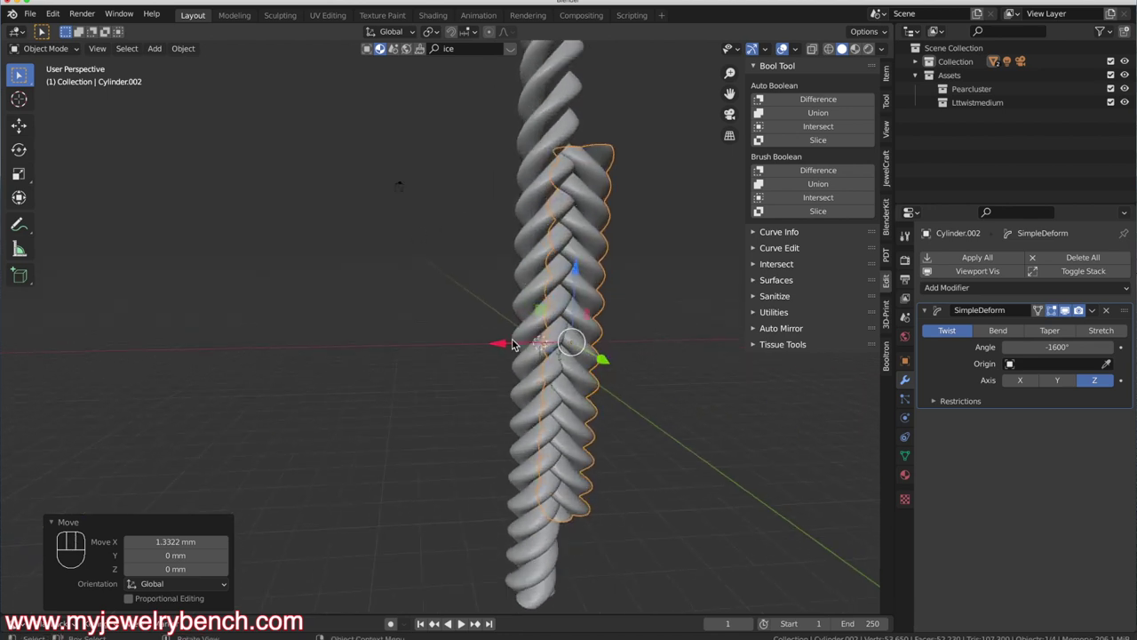
mouse_move(505, 345)
mouse_down()
mouse_move(533, 346)
mouse_move(505, 347)
mouse_up()
middle_drag(505, 347, 459, 331)
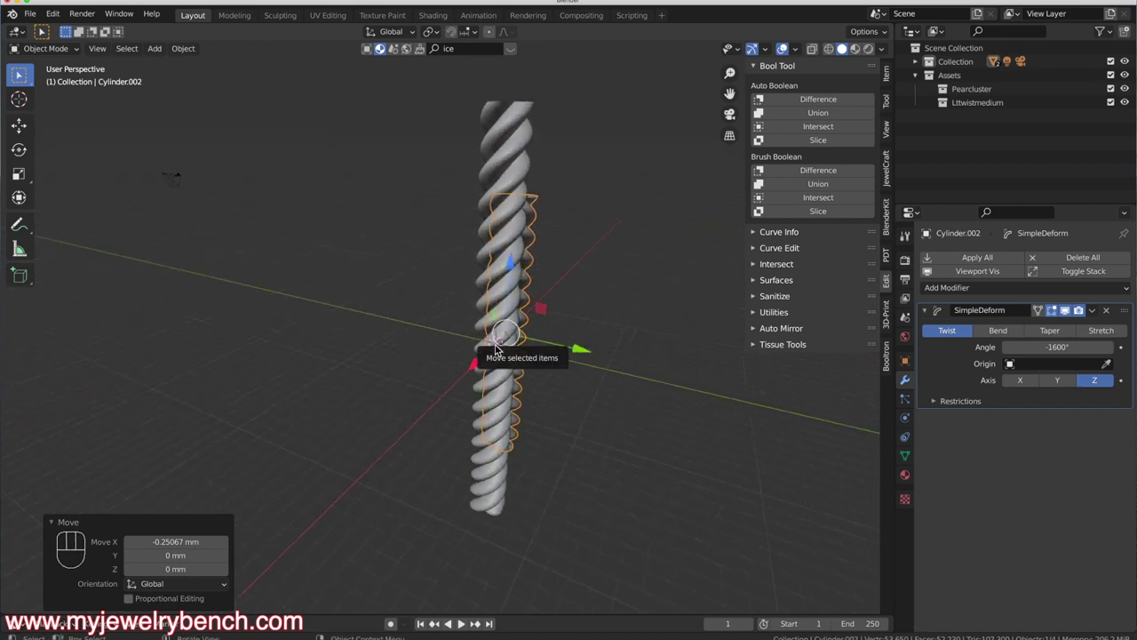
mouse_move(512, 324)
middle_down()
mouse_move(484, 320)
mouse_move(510, 321)
middle_up()
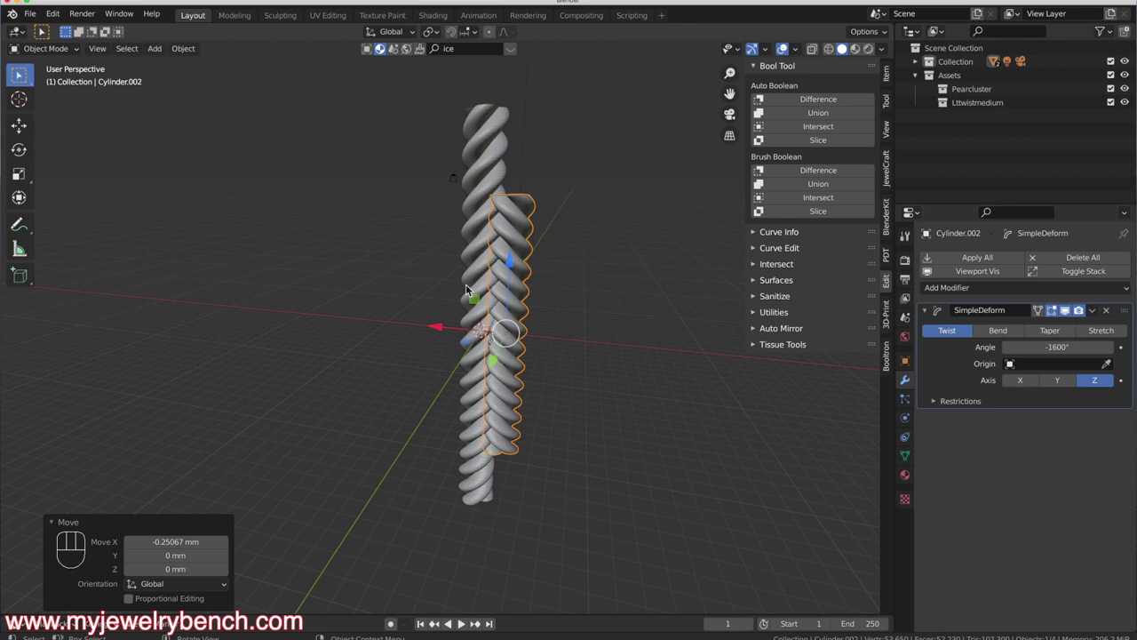
middle_drag(484, 485, 444, 364)
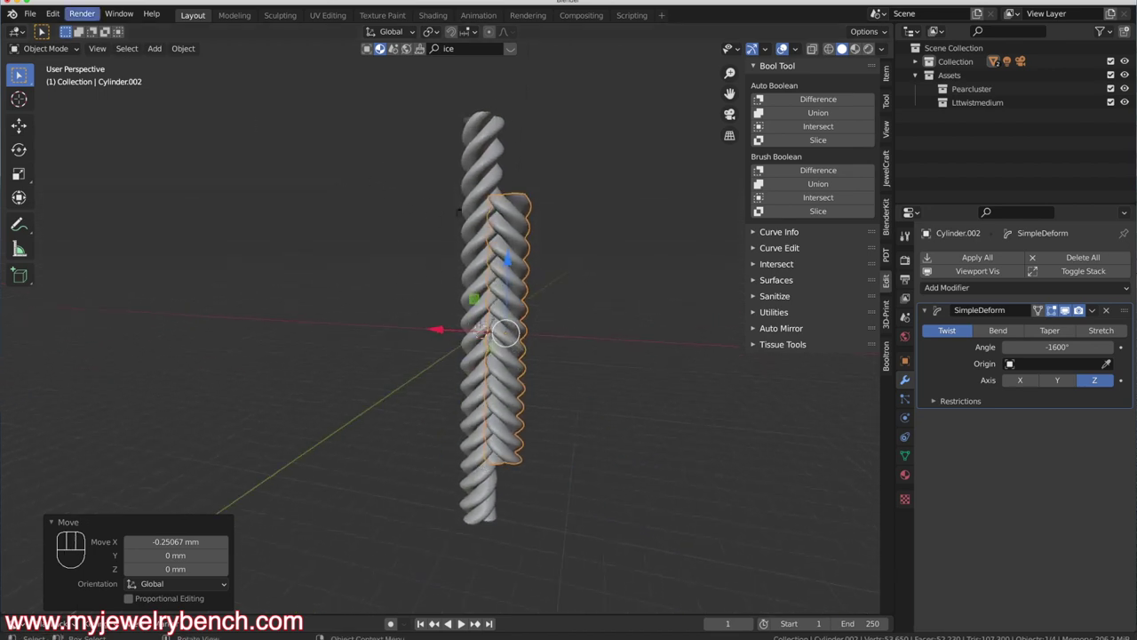
Delete both ropes and all other objects in the scene
drag(400, 112, 562, 388)
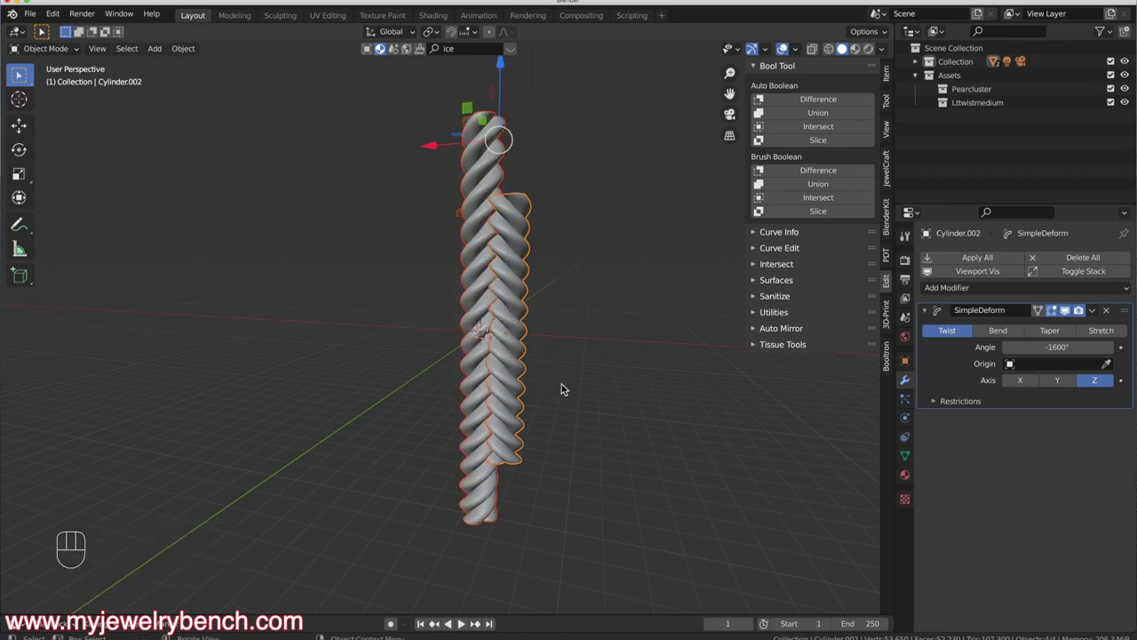
key(x)
click(562, 388)
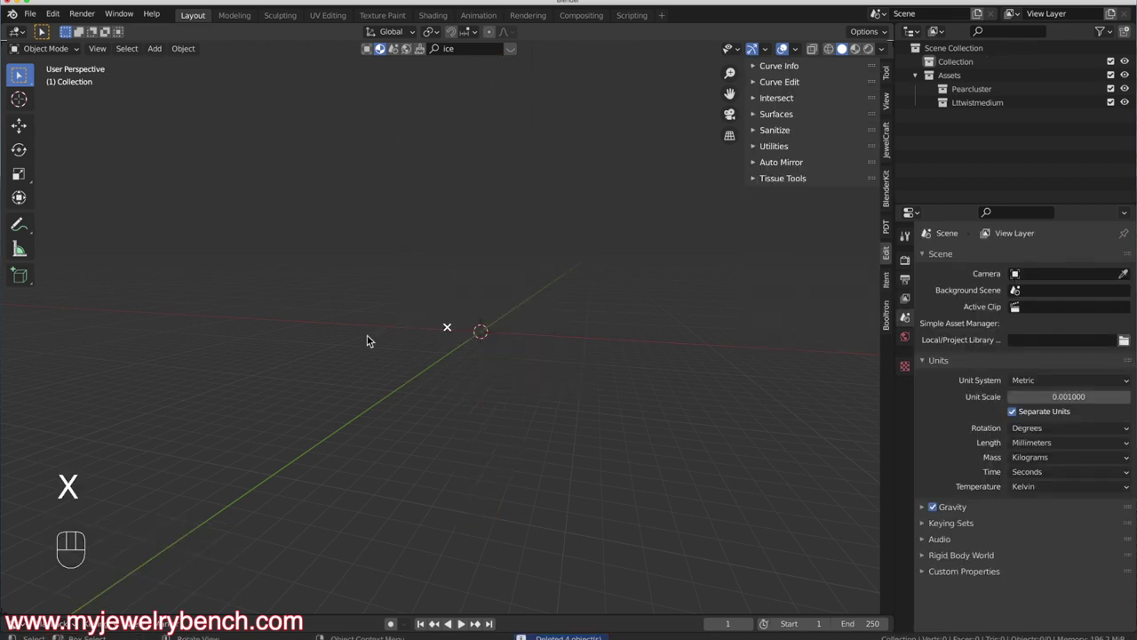
Add a Bezier circle with a 1 mm radius at the scene origin
middle_drag(367, 340, 396, 336)
middle_drag(402, 325, 424, 346)
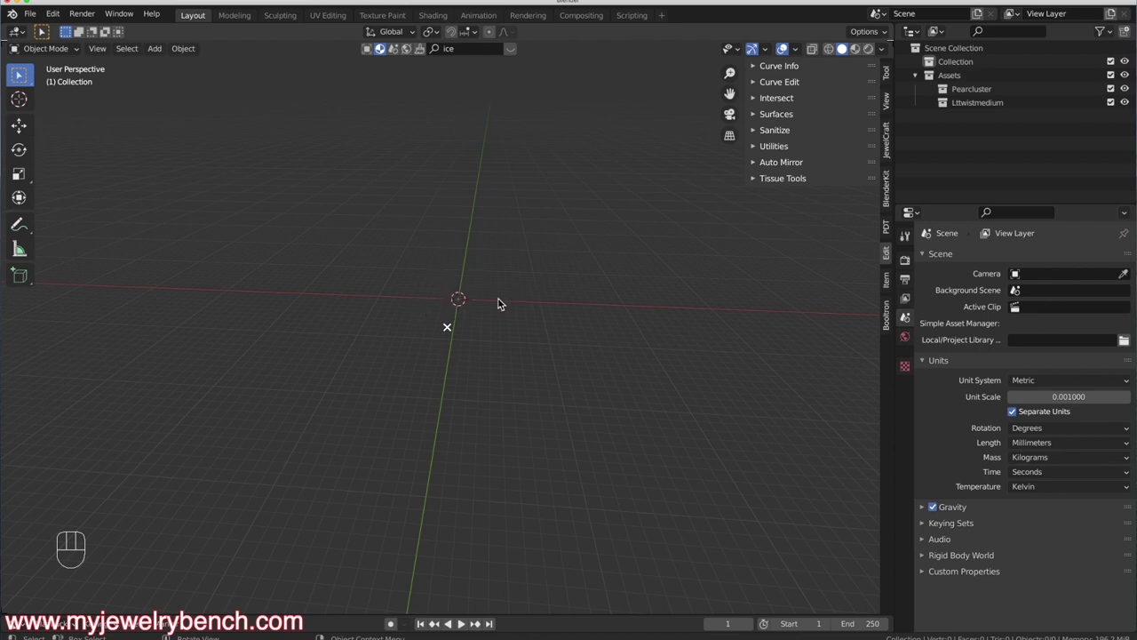
key(shift+a)
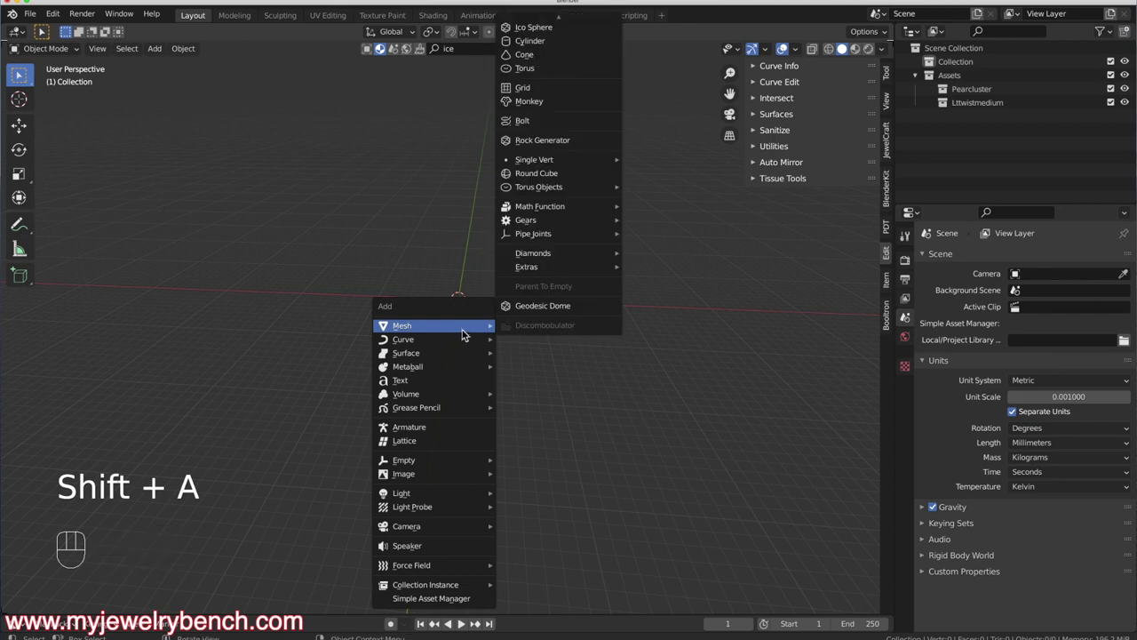
mouse_move(431, 339)
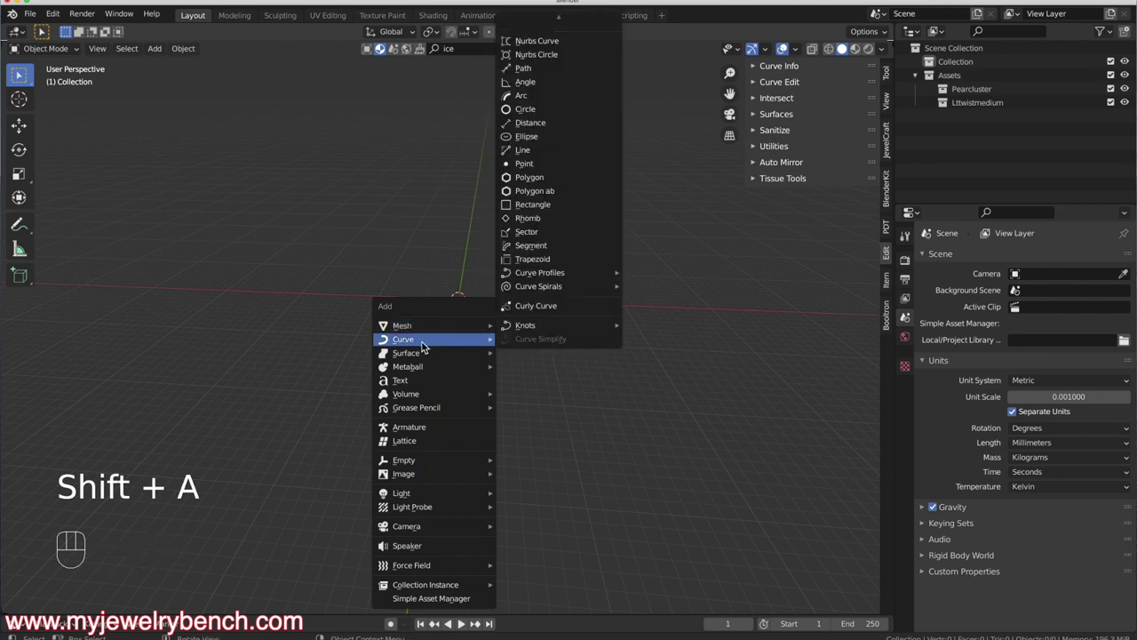
scroll(553, 30, up, 1)
click(545, 41)
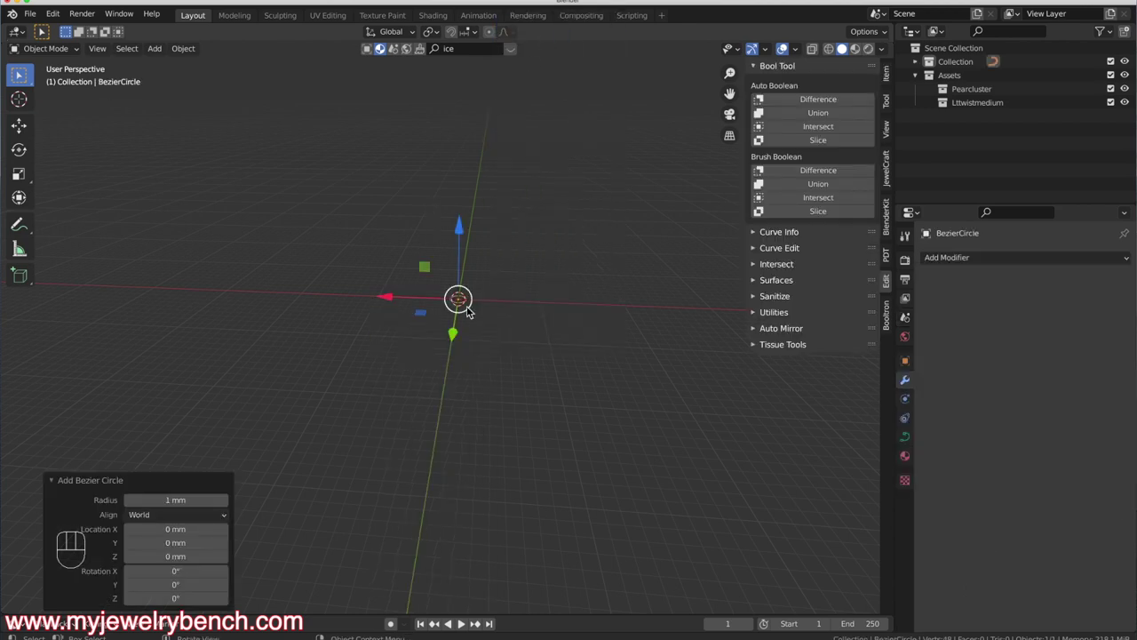
middle_drag(467, 307, 569, 266)
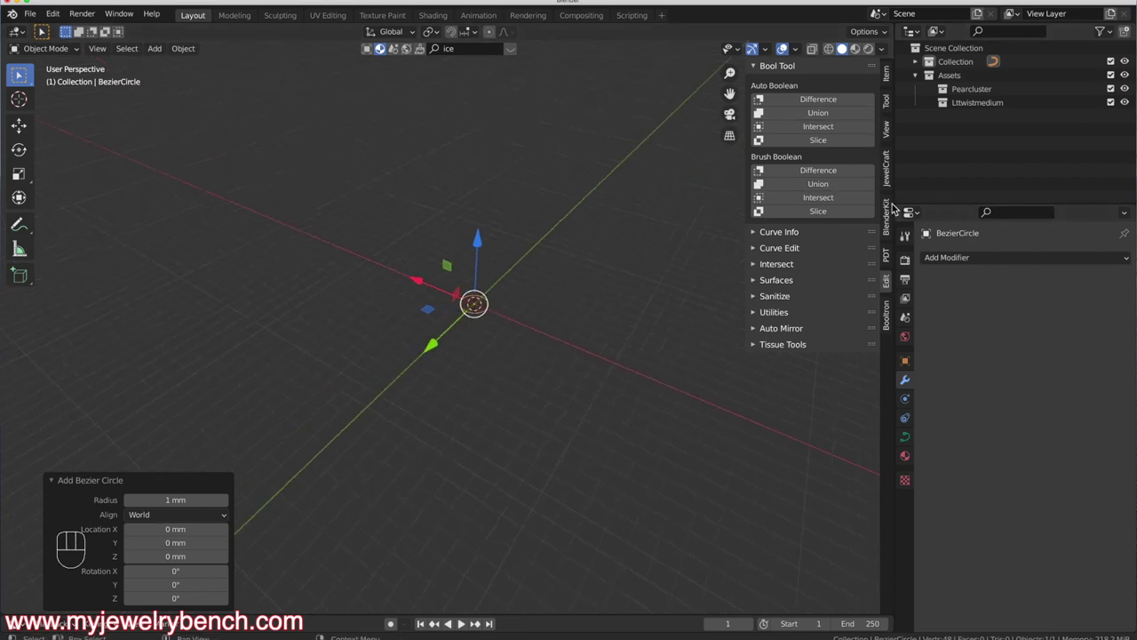
Show the Bezier circle's transform values and scale it uniformly by about 5.013, to about 10 mm across
click(886, 78)
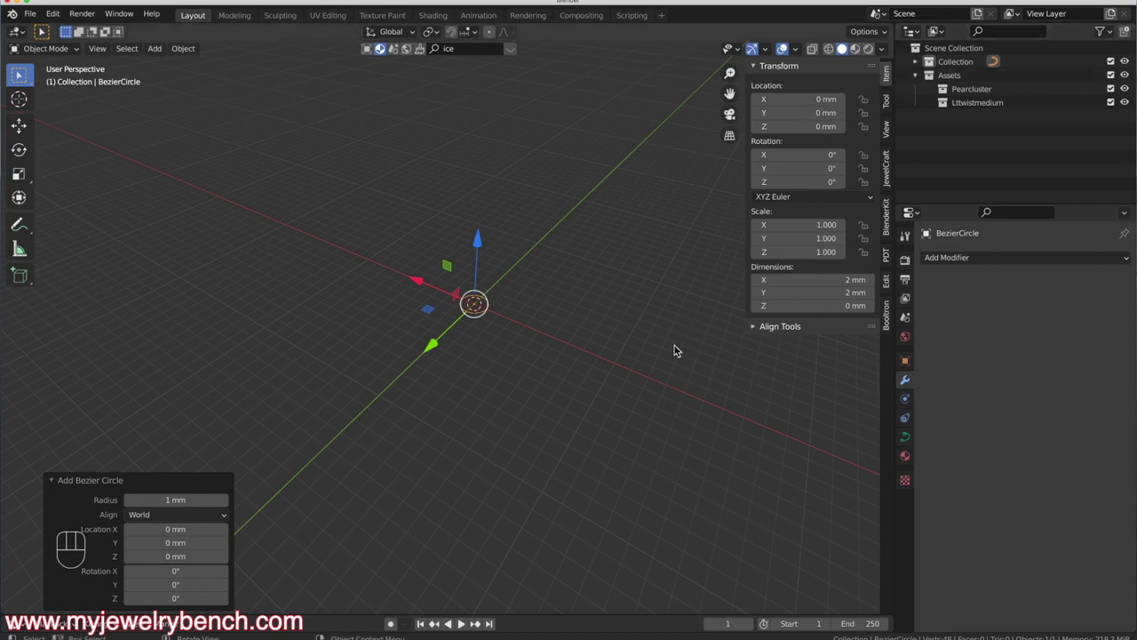
key(n)
key(n)
key(n)
key(n)
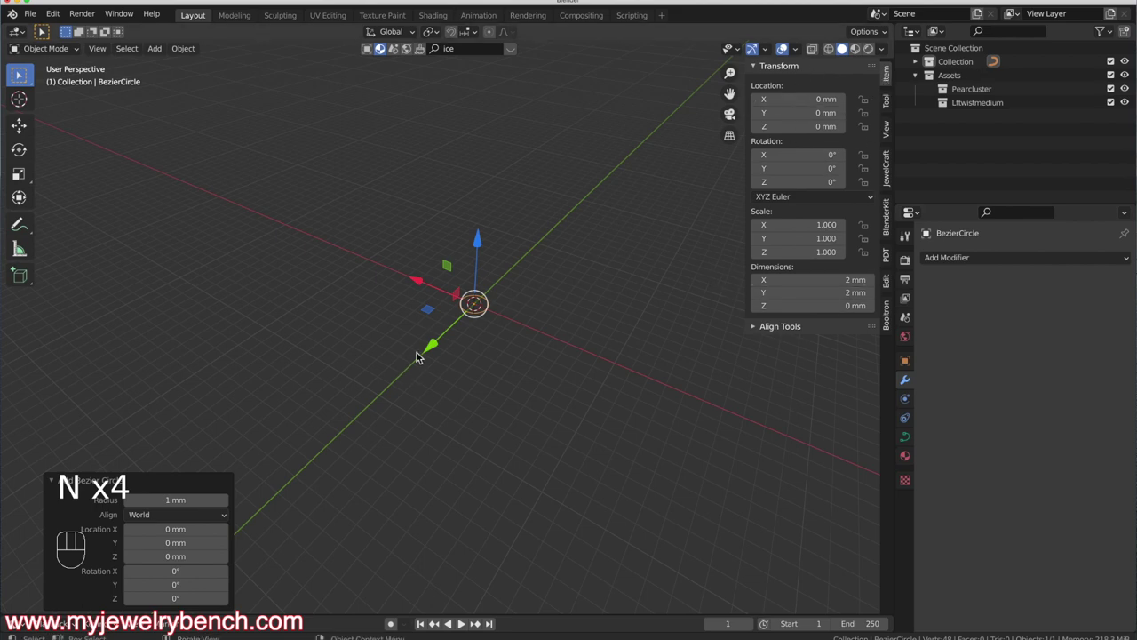
mouse_move(475, 304)
middle_down()
mouse_move(462, 334)
mouse_move(493, 310)
middle_up()
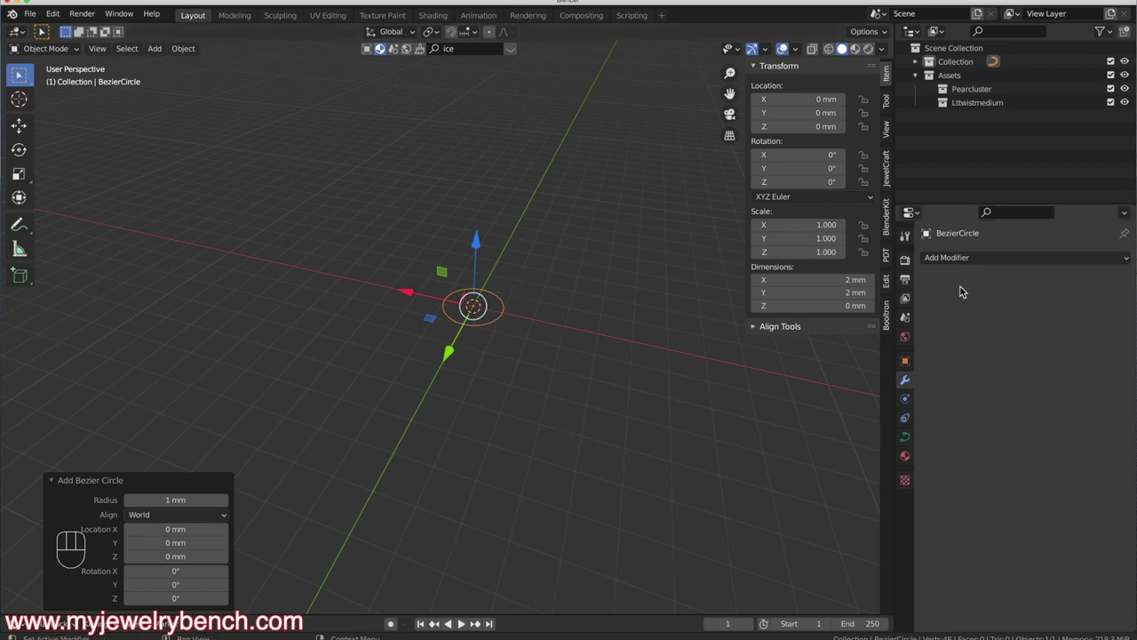
click(475, 321)
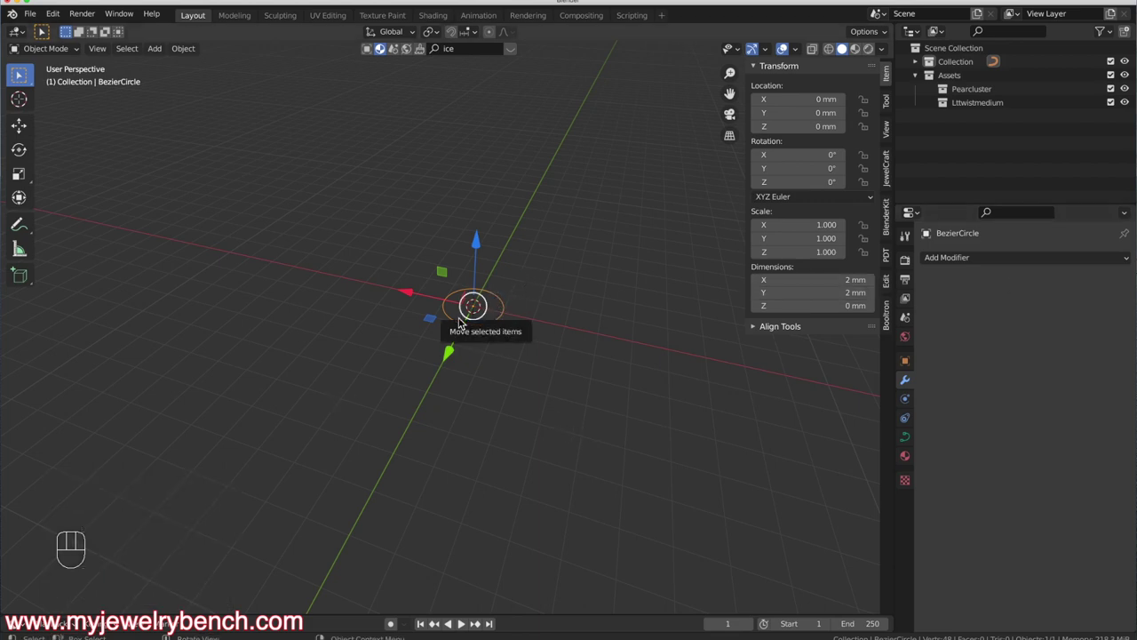
key(s)
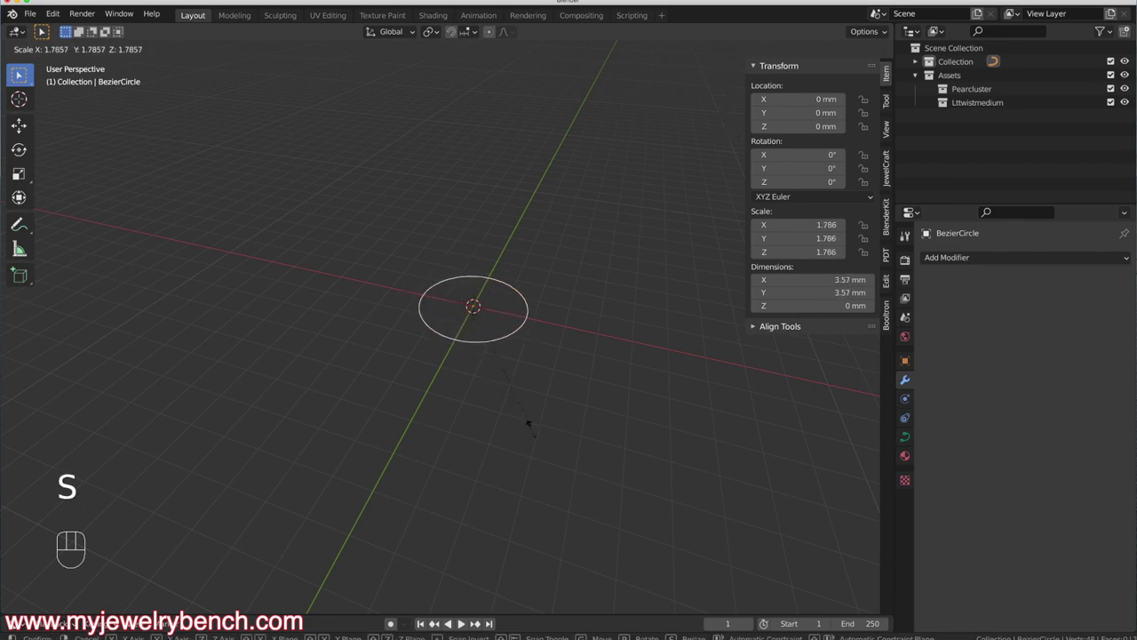
click(747, 579)
middle_drag(632, 391, 432, 325)
scroll(384, 329, down, 2)
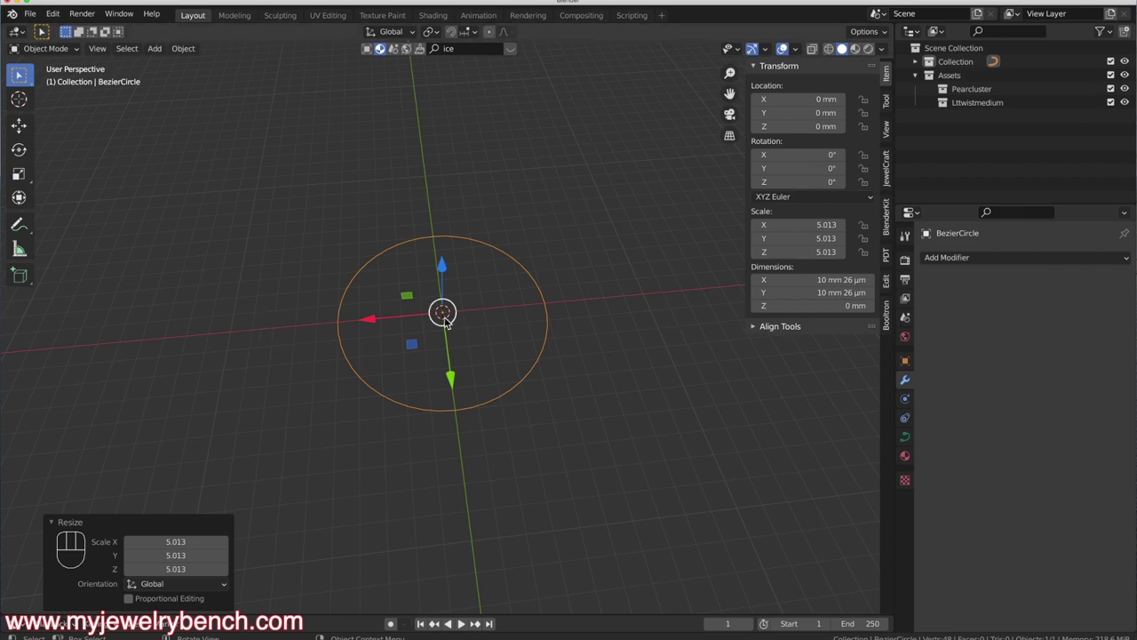
Lengthen the handles of the circle's control points on the -X and +X sides, scaling the +X one by about 1.809, to form a rounded square
key(KP_7)
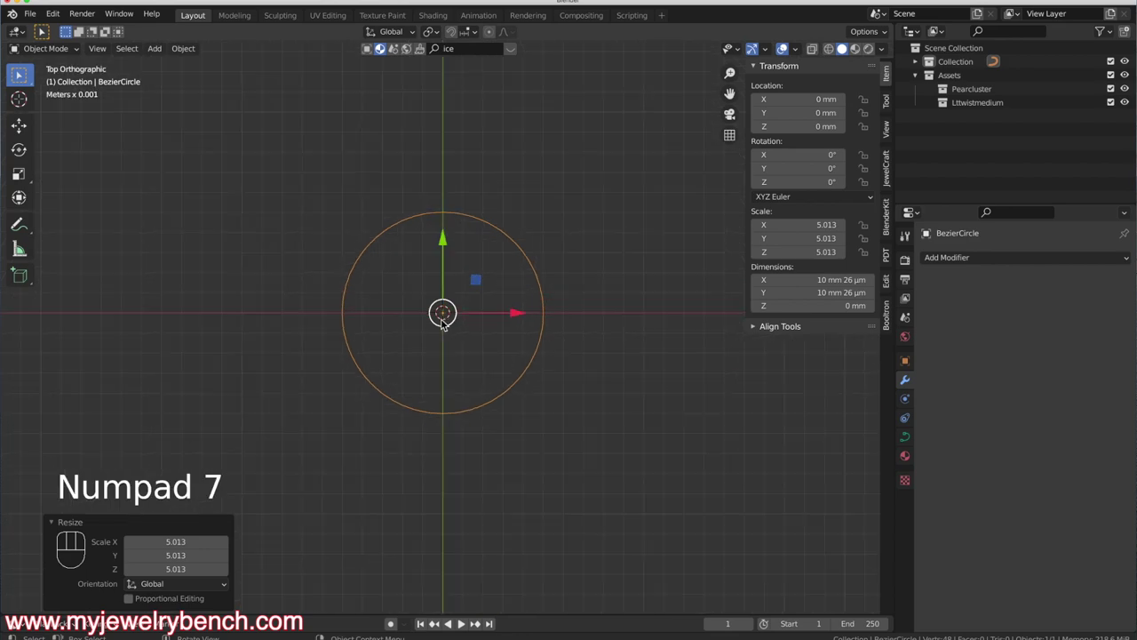
key(Tab)
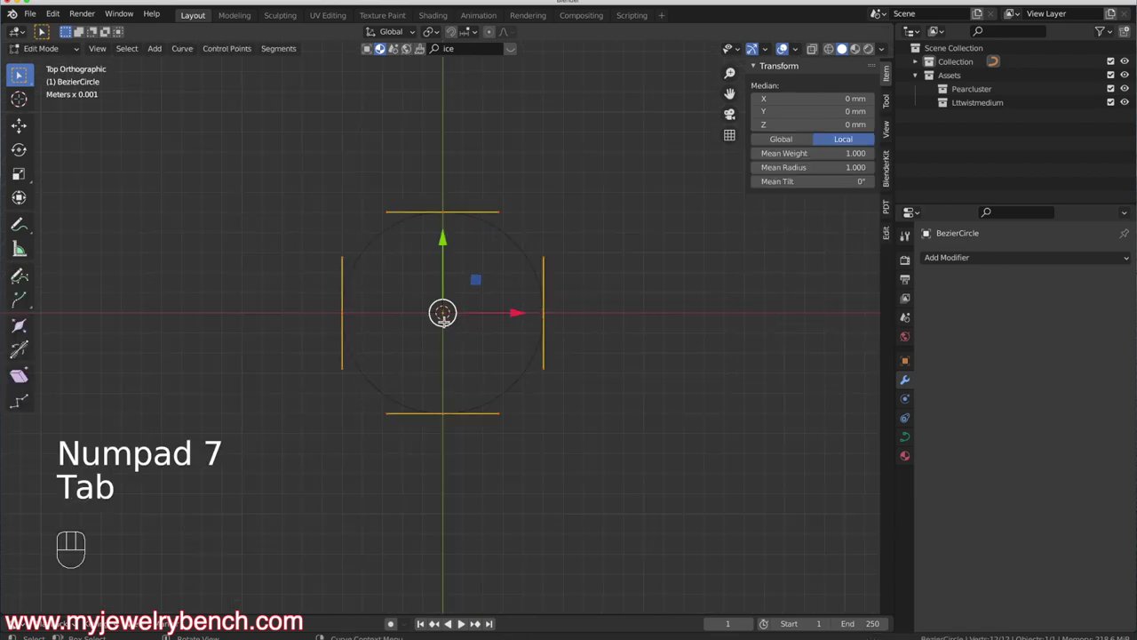
click(344, 314)
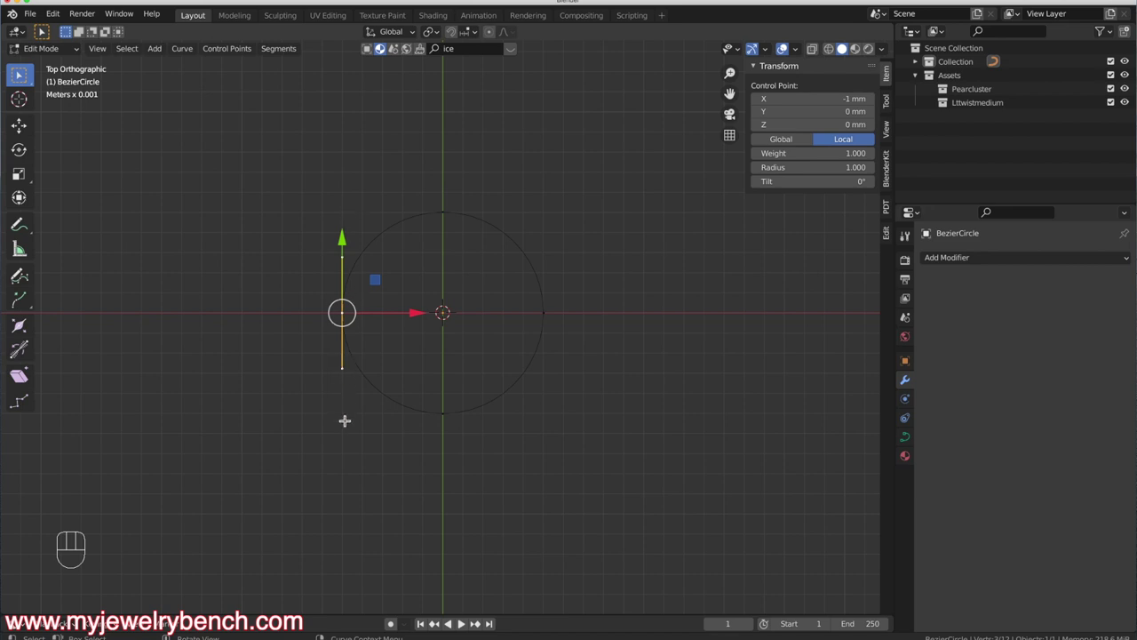
key(s)
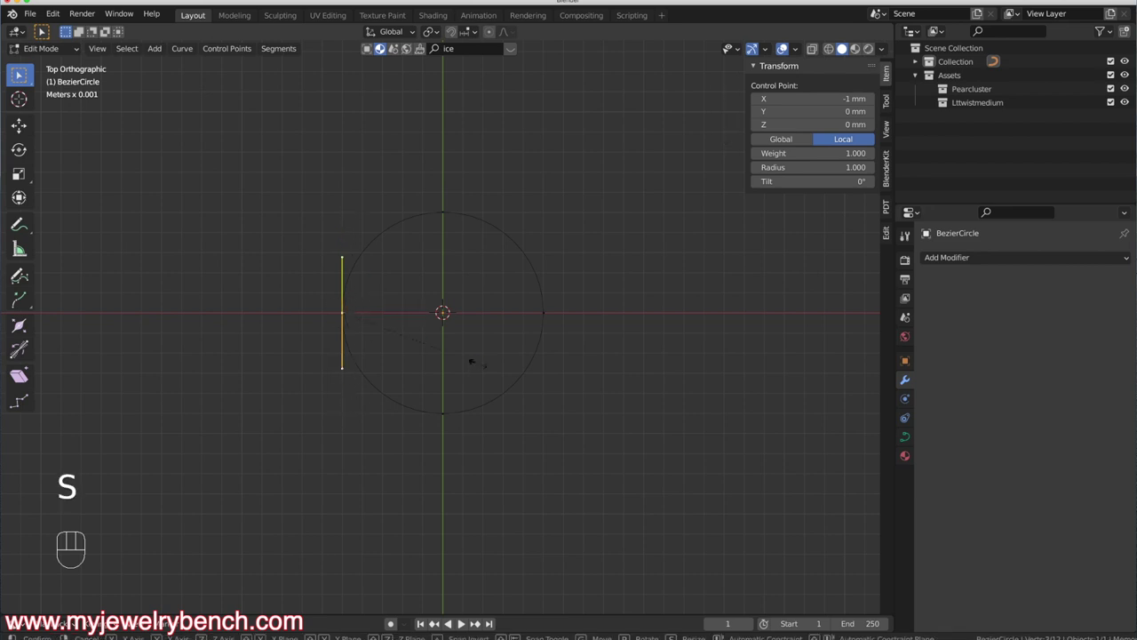
click(589, 382)
click(544, 315)
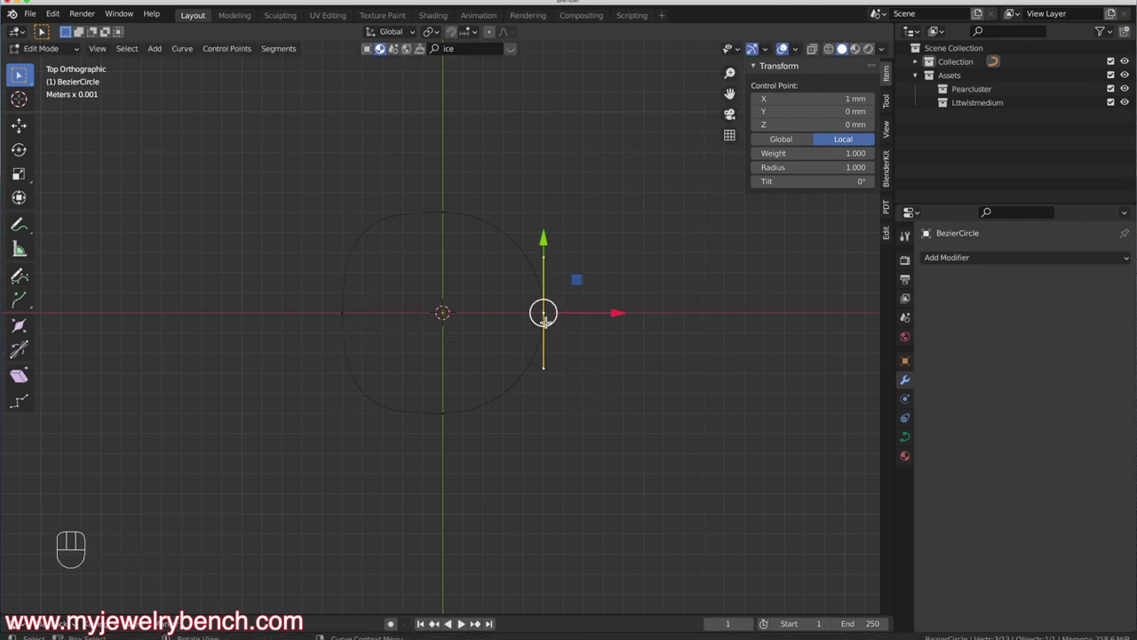
key(s)
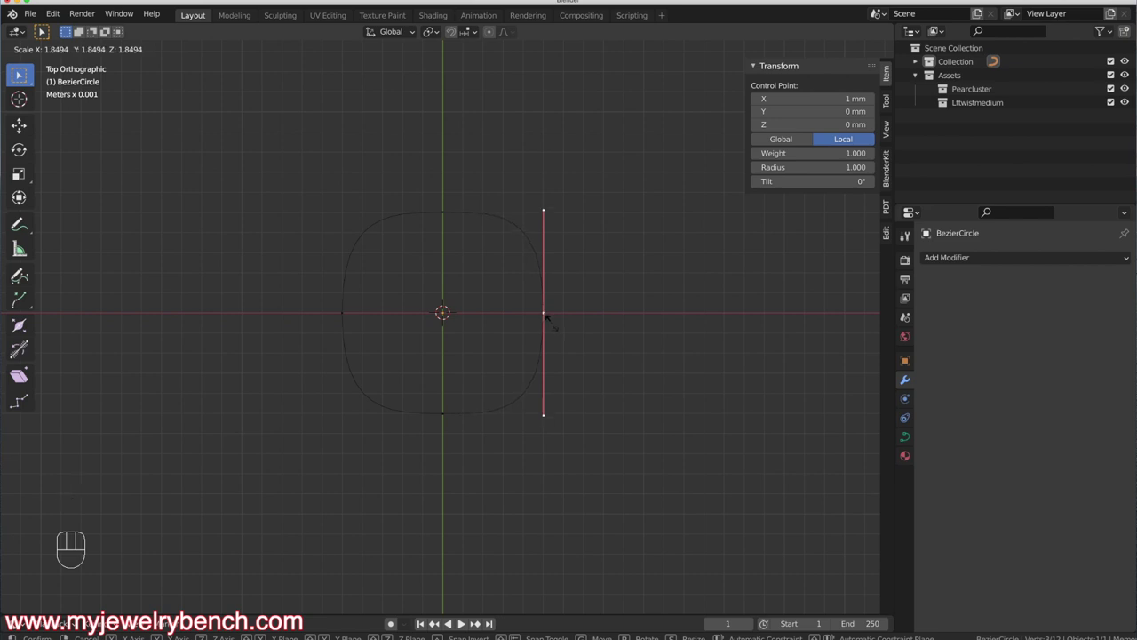
click(554, 325)
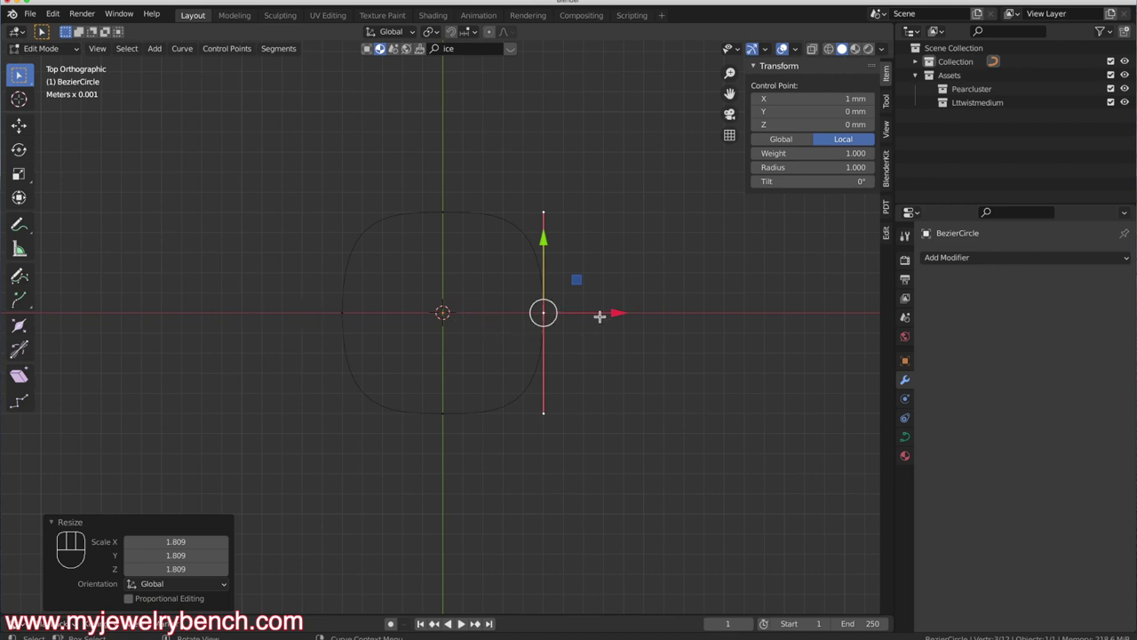
Scale the -X and +X control points apart along X only, making an oval about 12.9 mm wide, and return to Object Mode
click(548, 317)
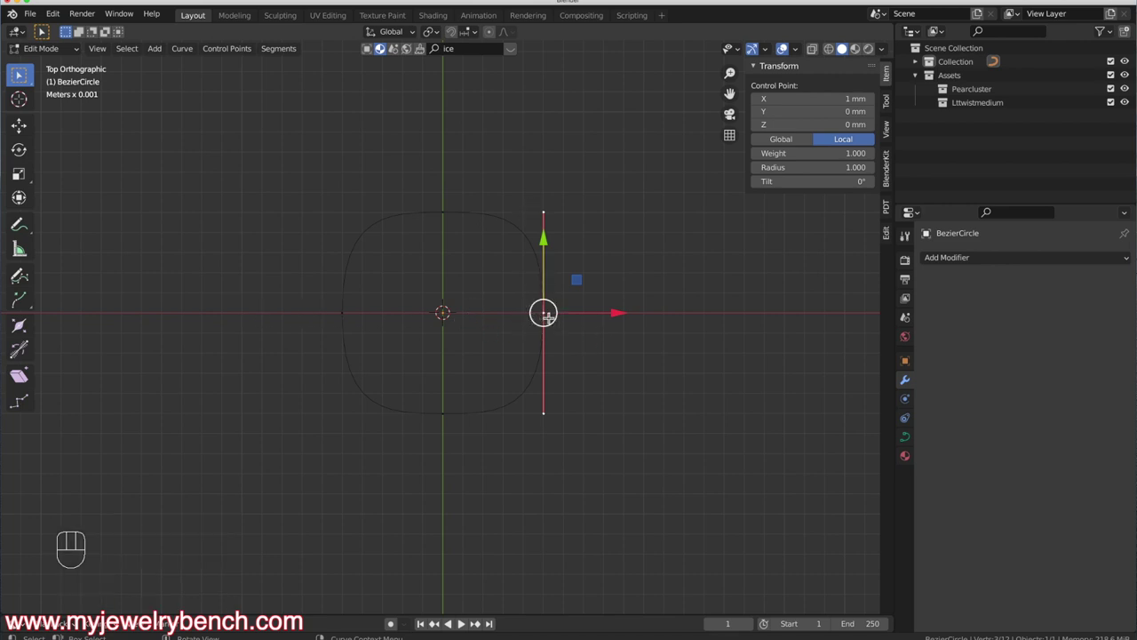
shift+click(346, 317)
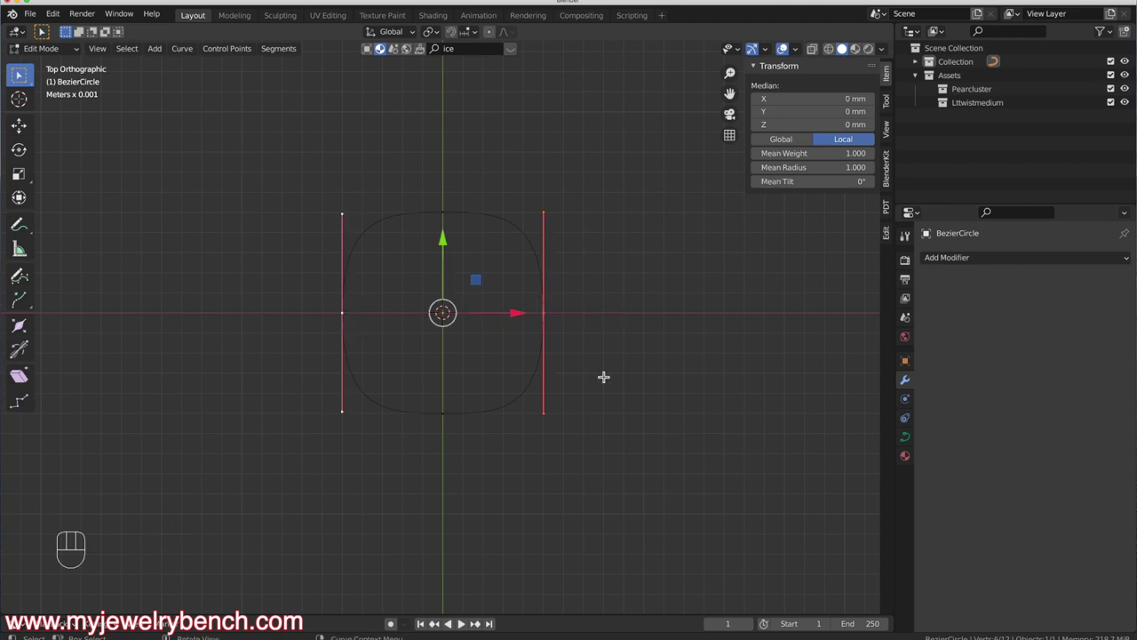
key(s)
key(x)
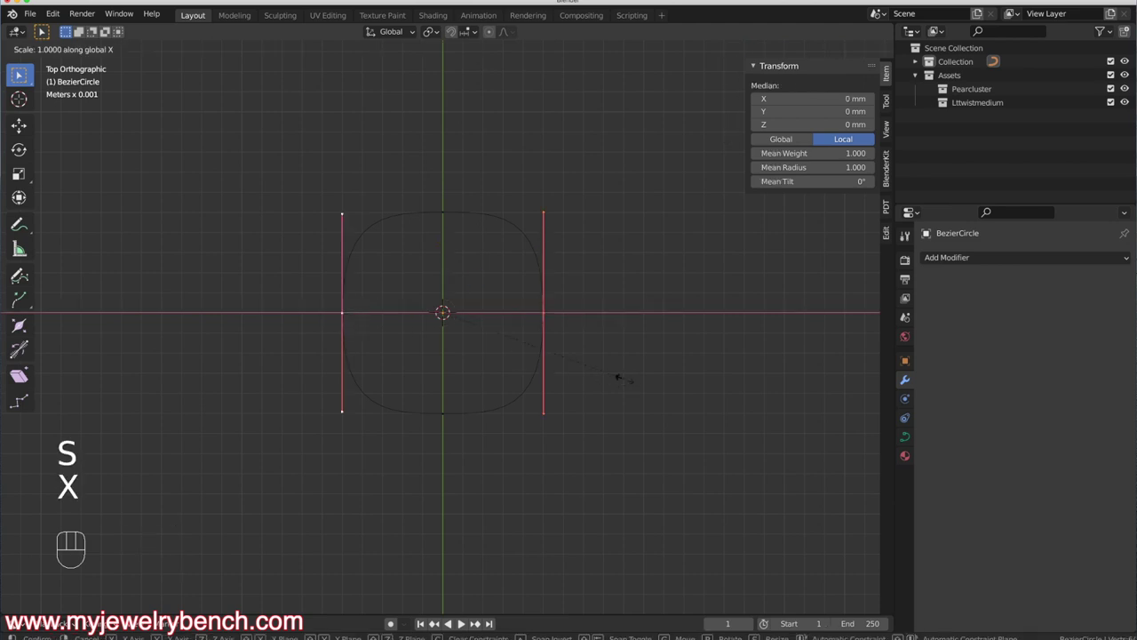
click(675, 382)
middle_drag(614, 408, 397, 333)
key(Tab)
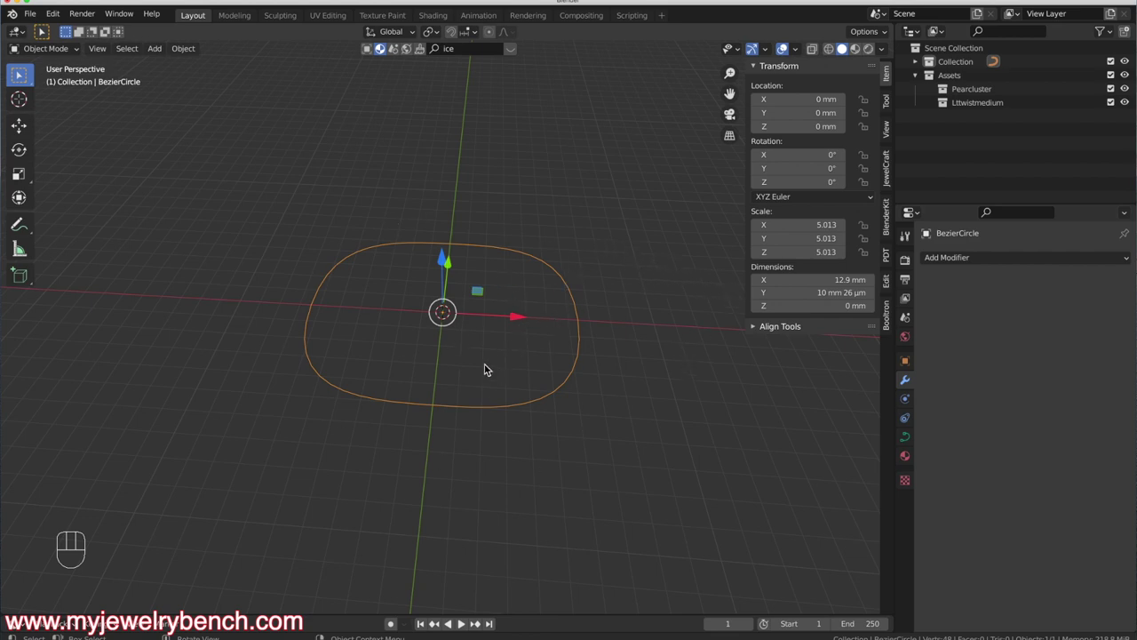
middle_drag(471, 356, 411, 246)
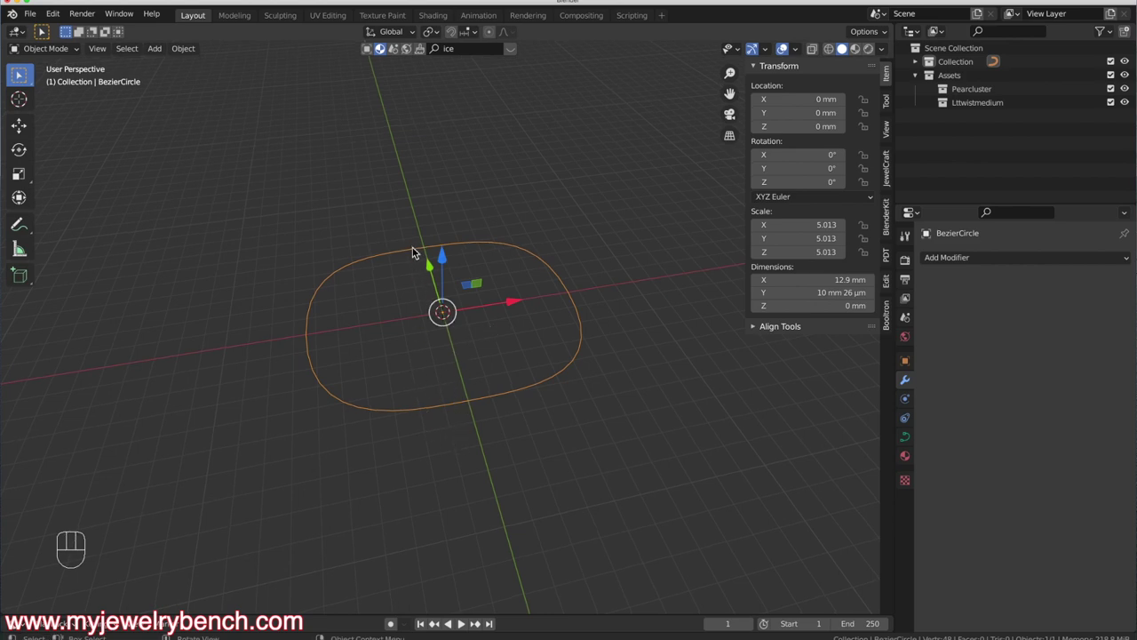
middle_drag(514, 379, 511, 262)
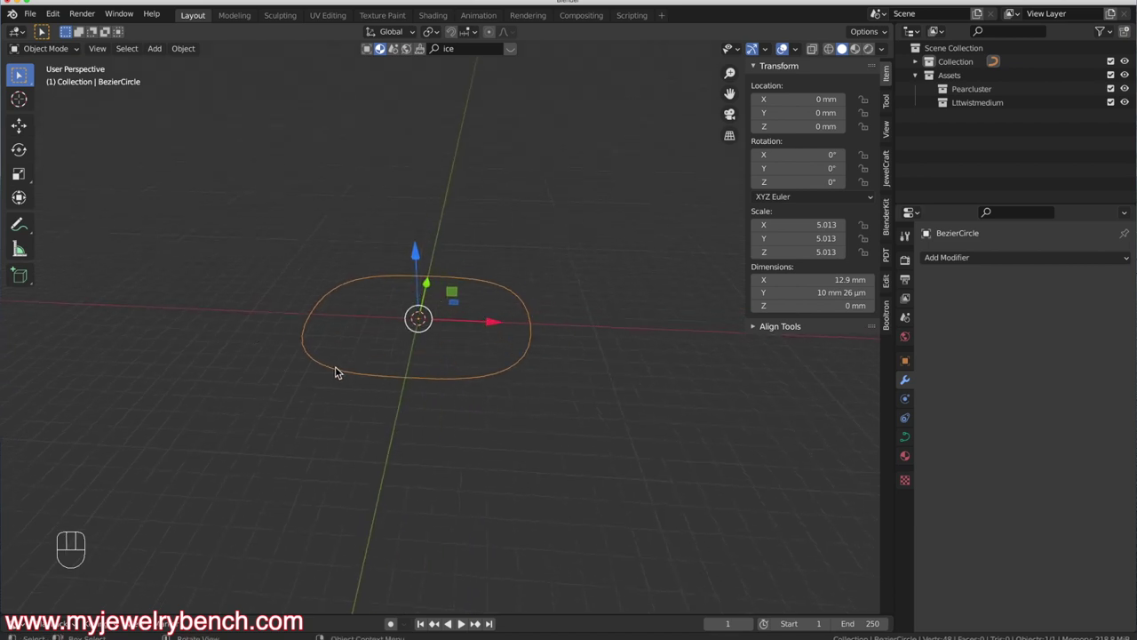
Append the Lttwistlong asset from the ropes category of Simple Asset Manager at the 3D cursor
click(887, 104)
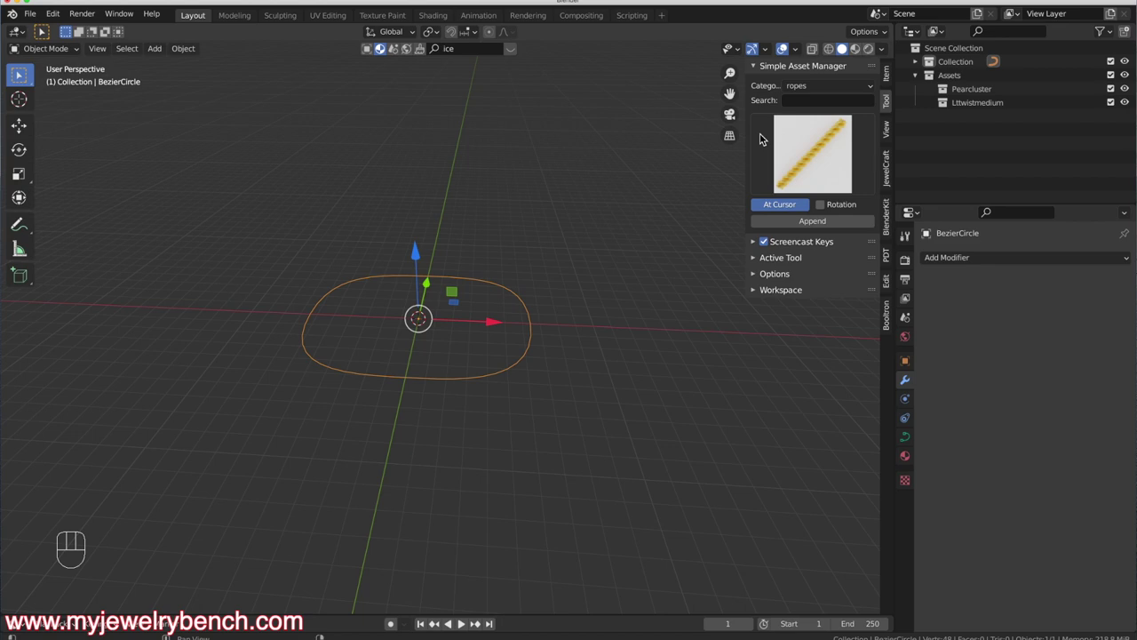
click(812, 150)
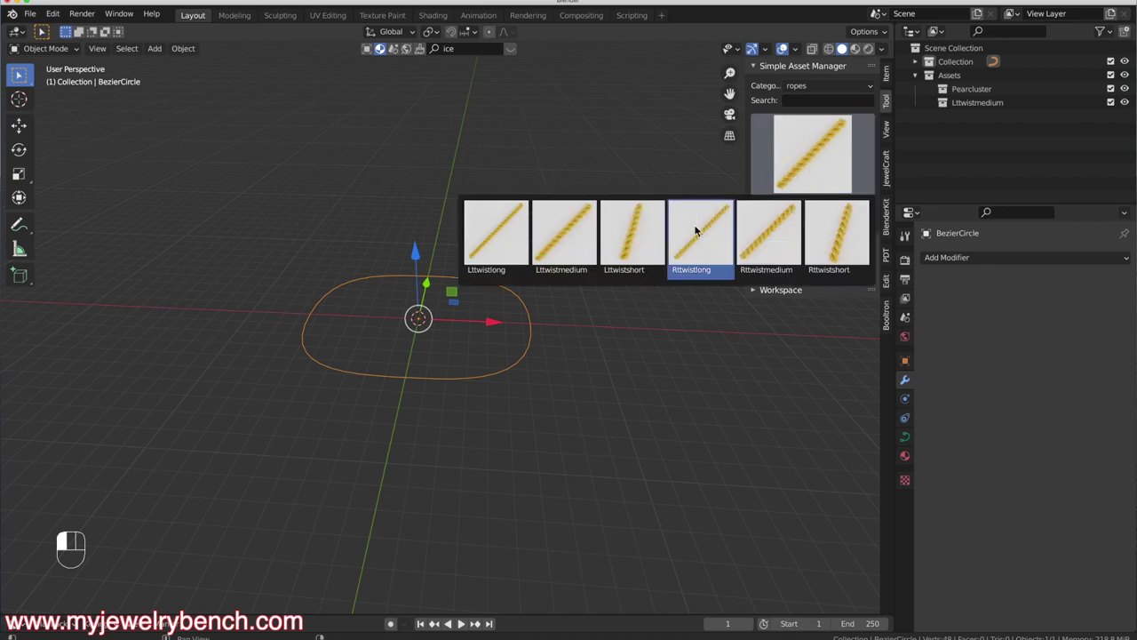
click(495, 235)
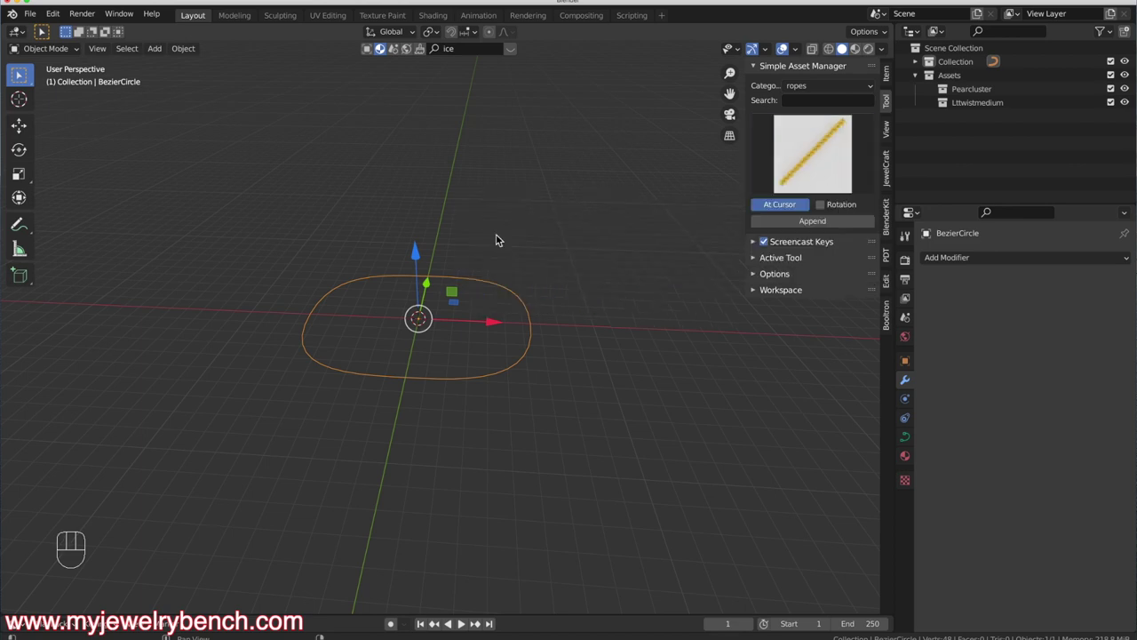
click(840, 222)
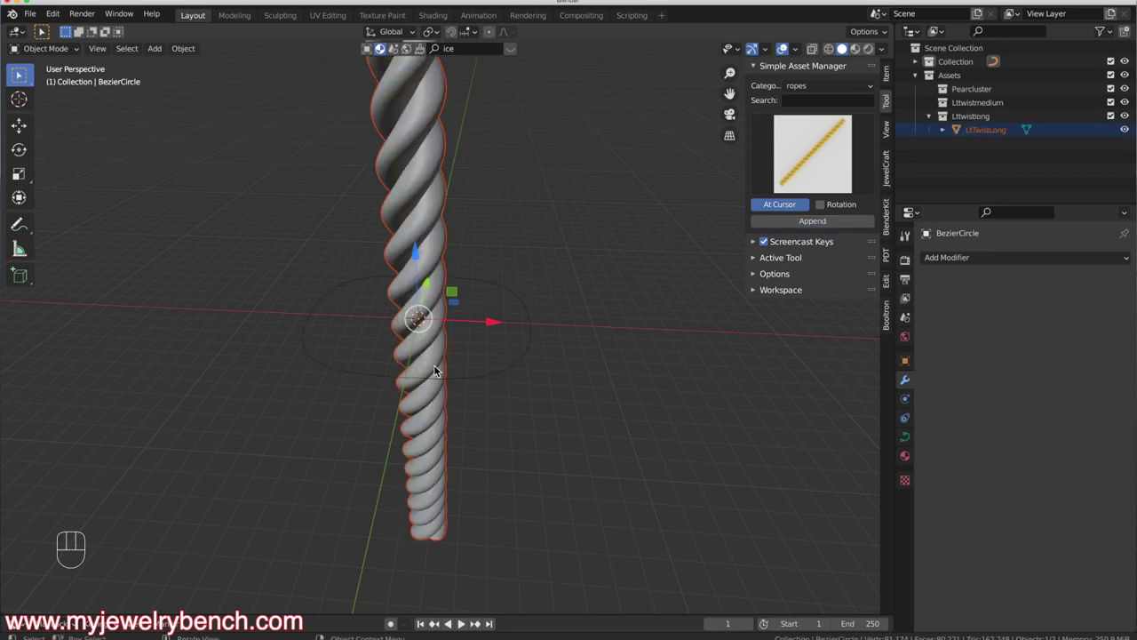
scroll(433, 364, down, 2)
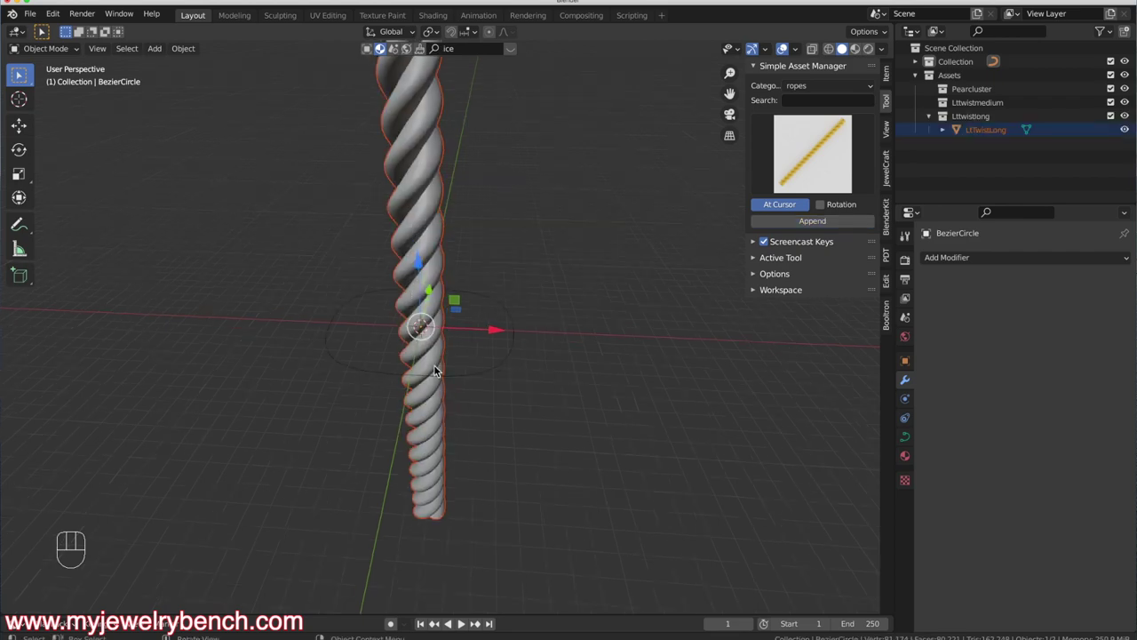
click(431, 240)
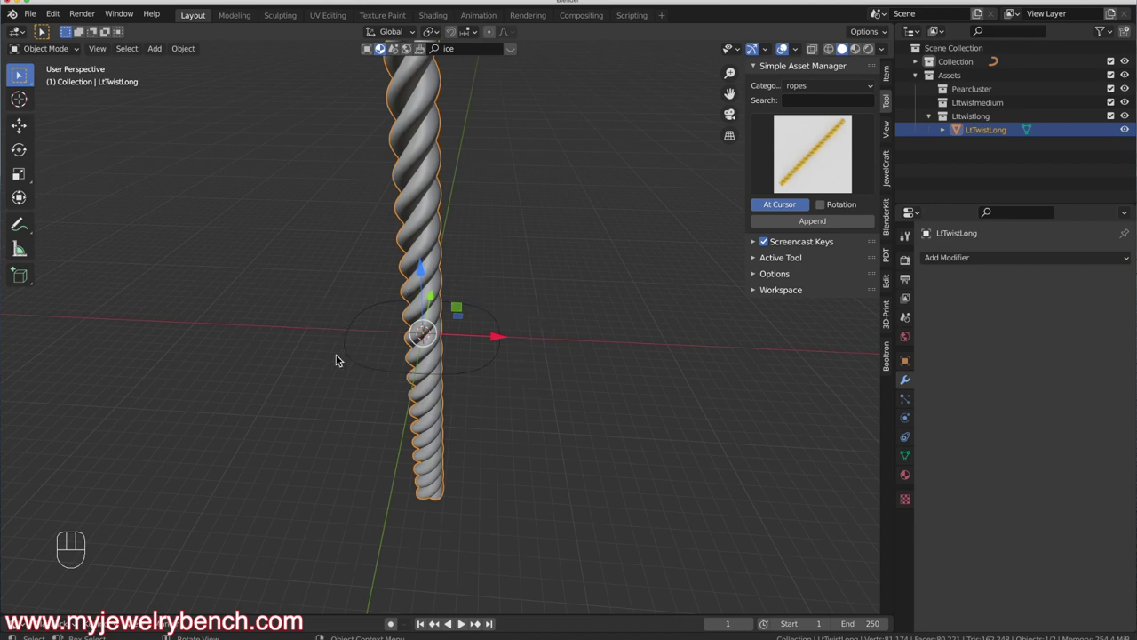
click(493, 368)
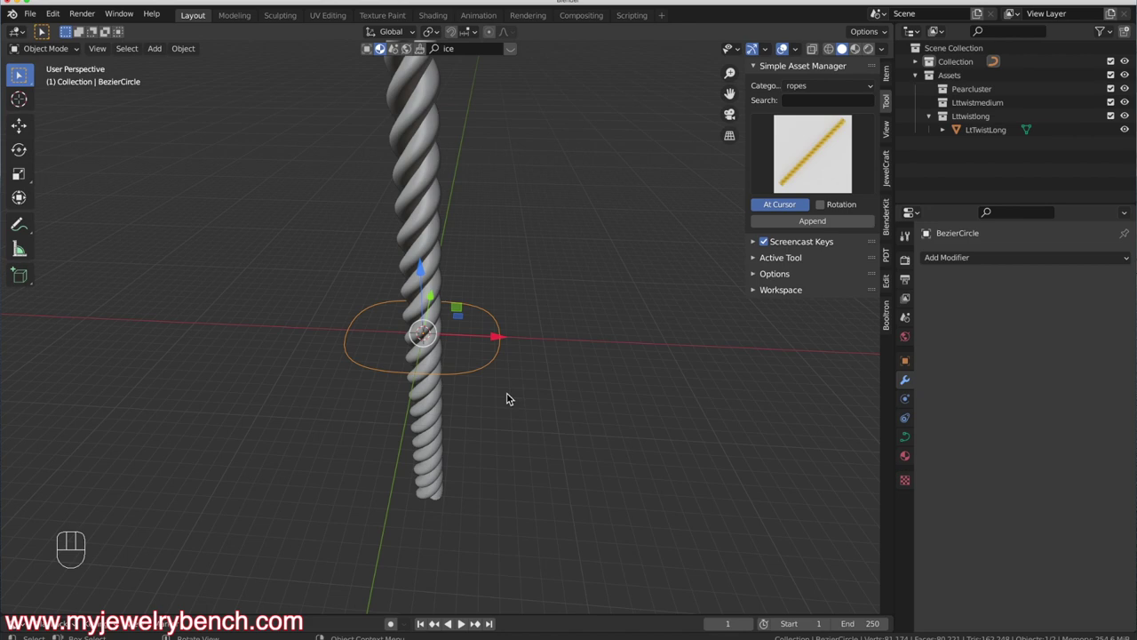
text(ry90)
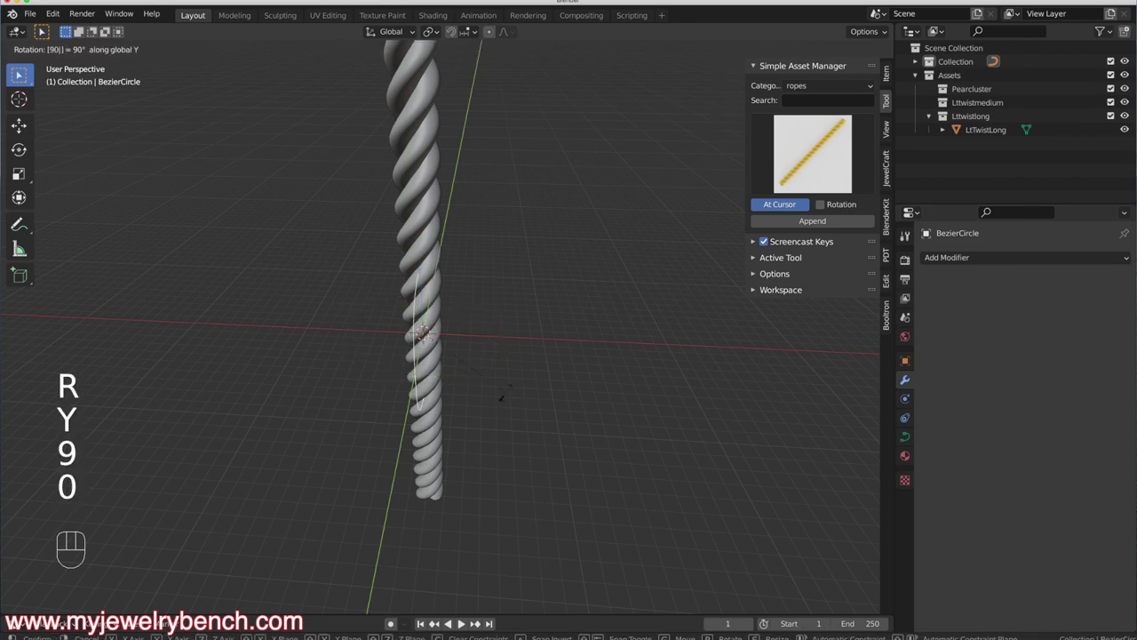
key(Escape)
Rotate the LtTwistLong rope 90° about the global Y axis and apply its rotation and scale
click(434, 249)
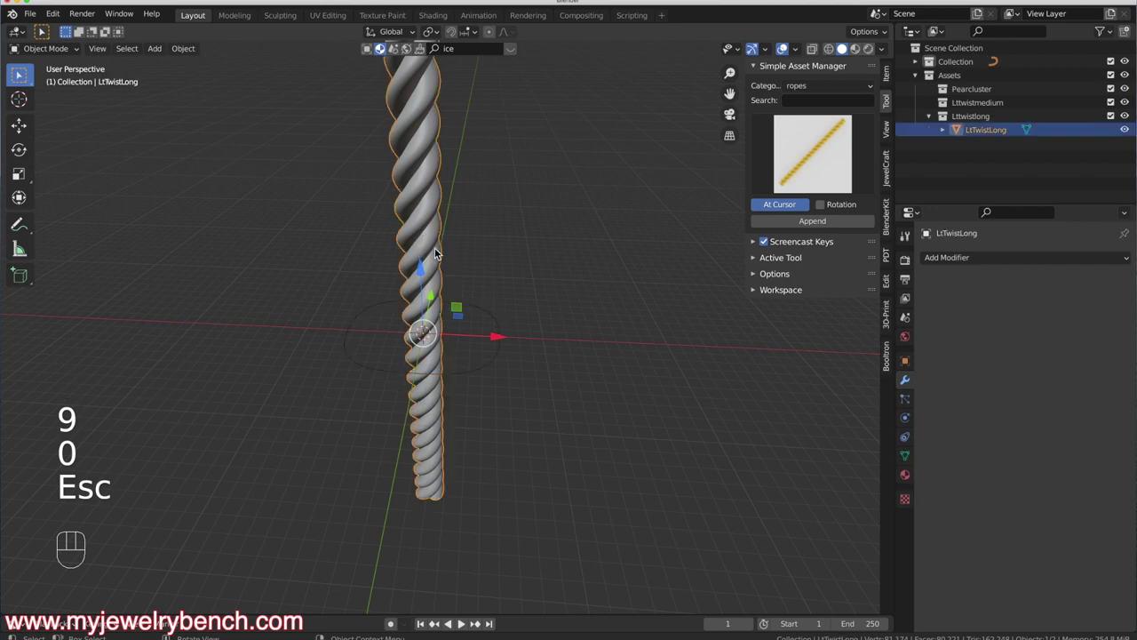
text(ry90)
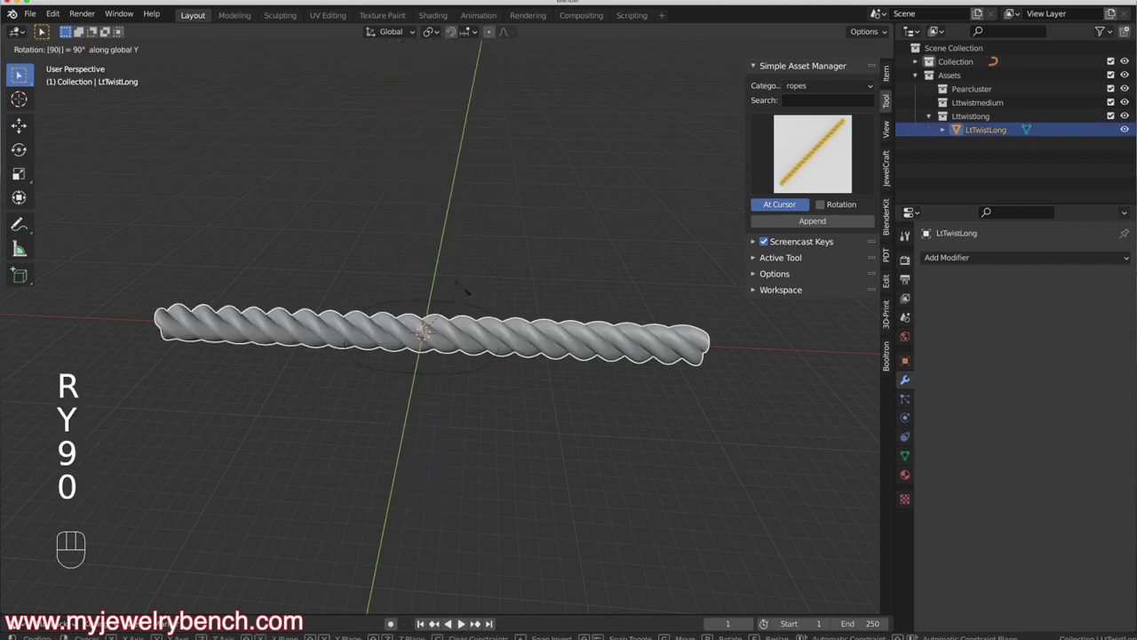
key(Return)
key(ctrl+a)
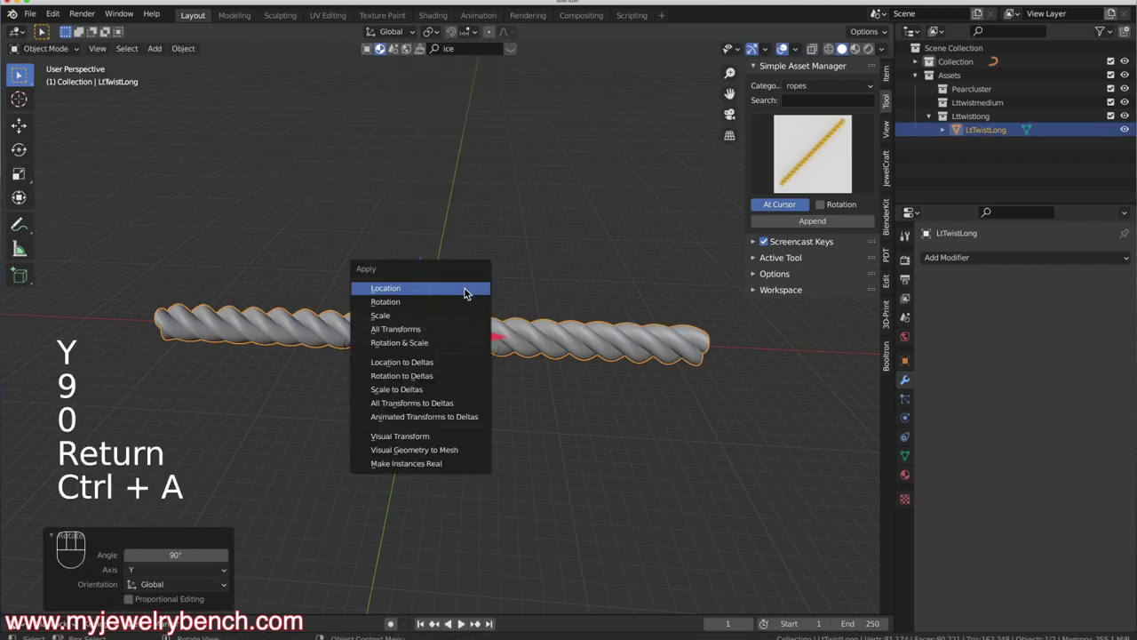
click(413, 343)
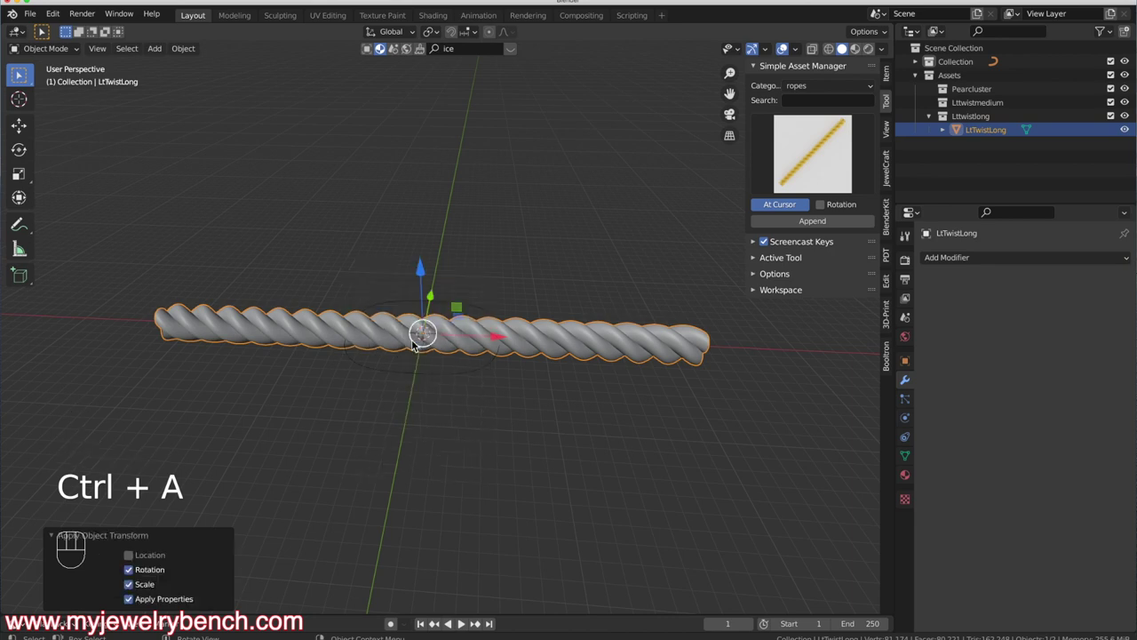
Add a Curve modifier to the LtTwistLong rope with BezierCircle as the curve object
middle_drag(479, 332, 520, 345)
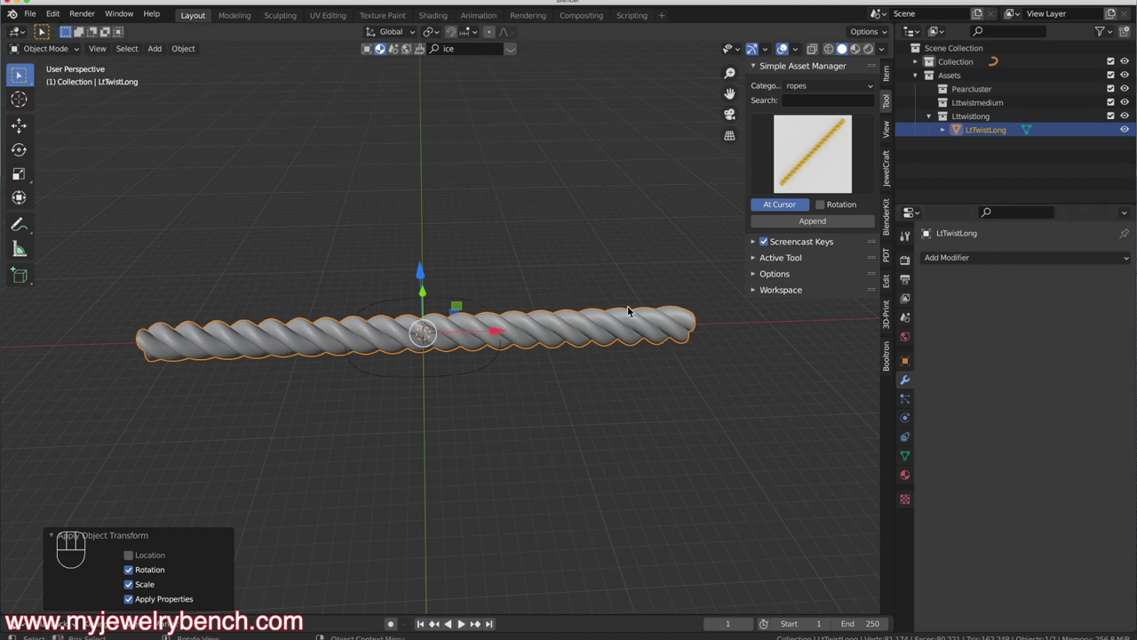
click(994, 257)
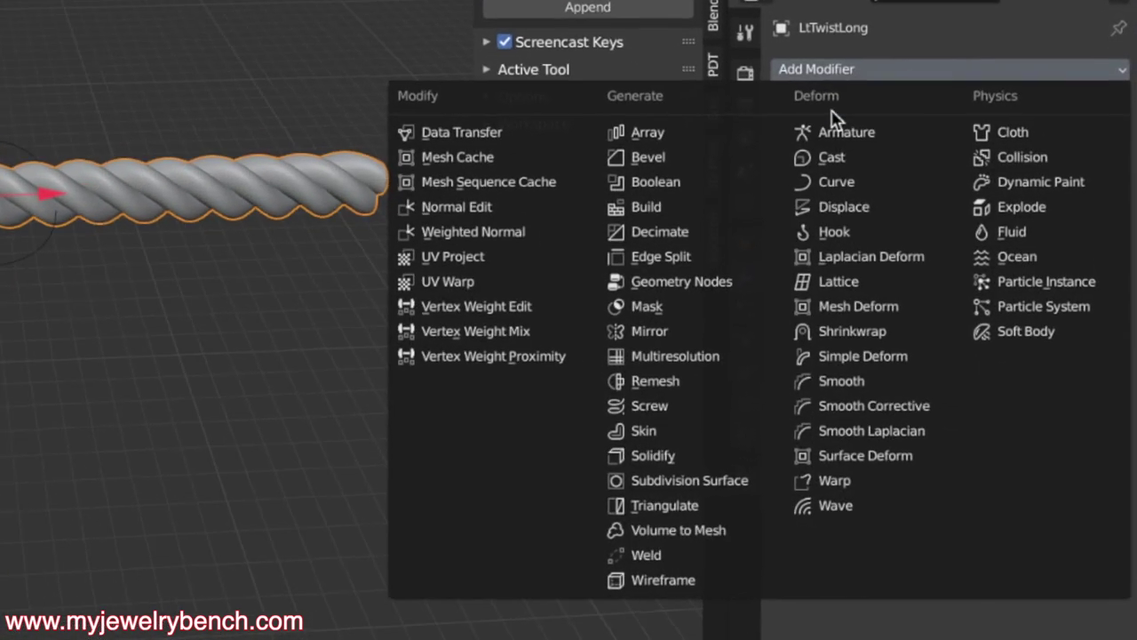
click(831, 182)
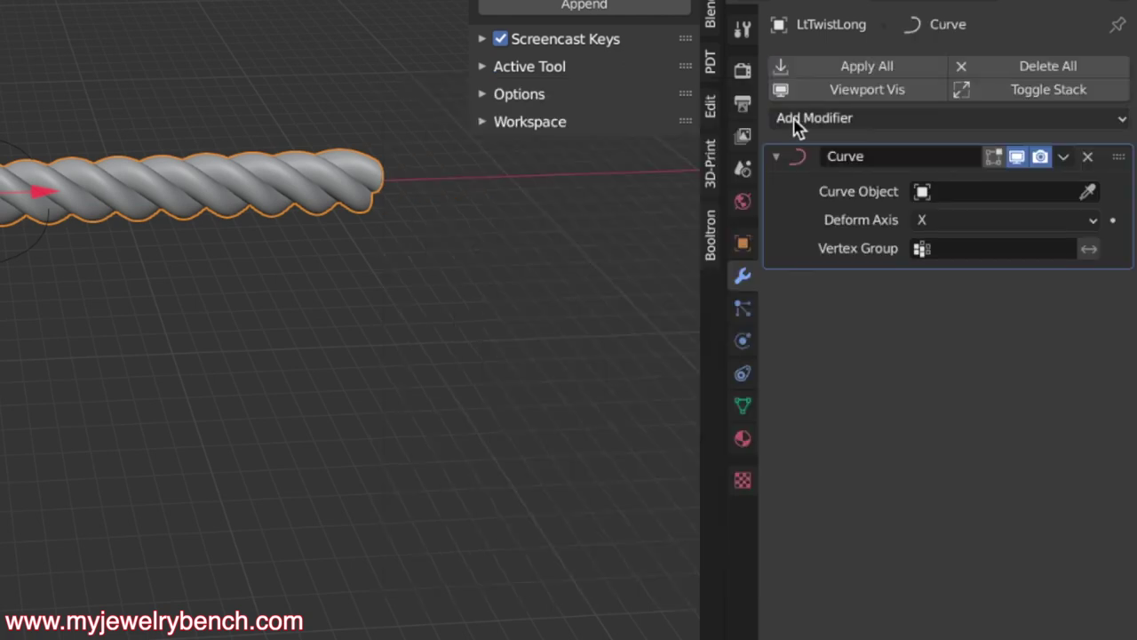
click(964, 193)
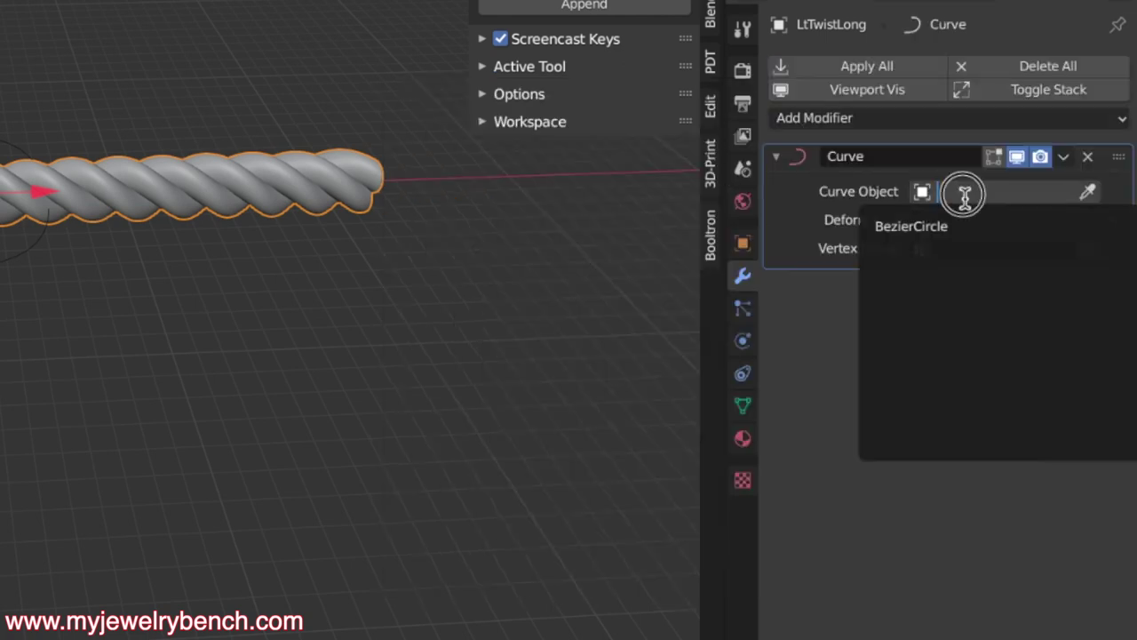
click(904, 227)
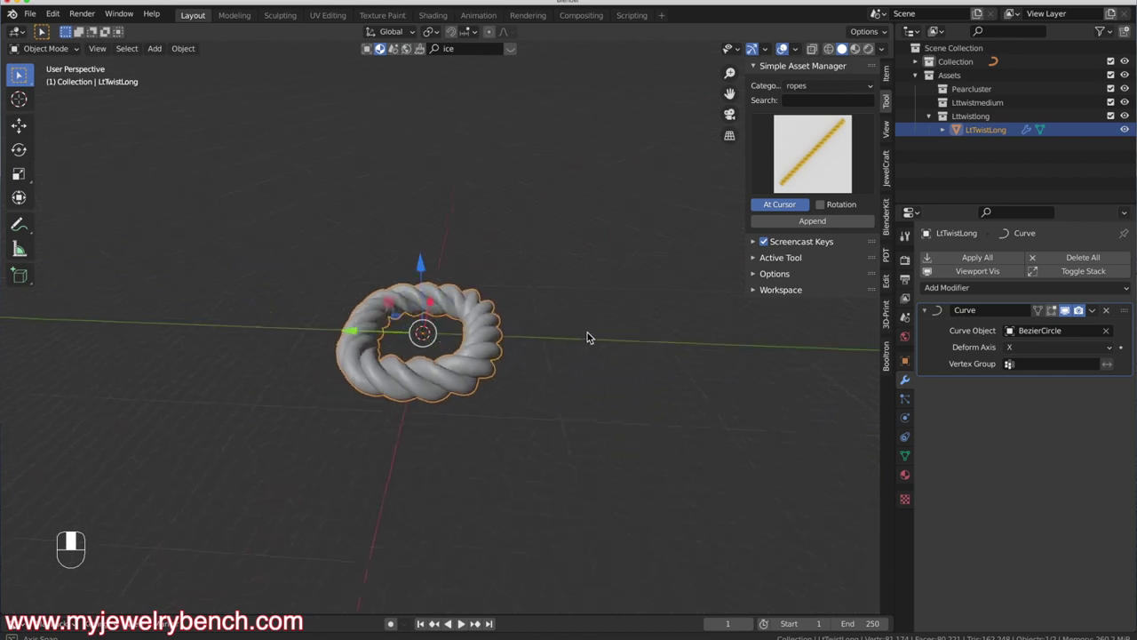
Scale the curved LtTwistLong rope along X by about 0.862 to bring its overlapping ends together
middle_drag(586, 338, 428, 298)
scroll(429, 285, up, 3)
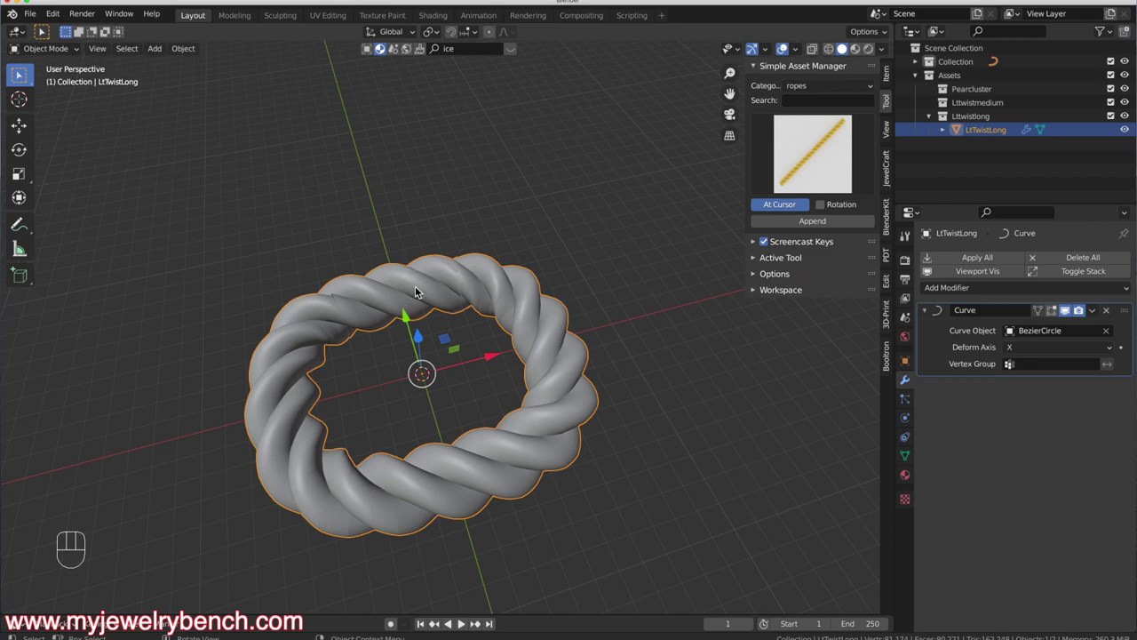
middle_drag(491, 314, 453, 311)
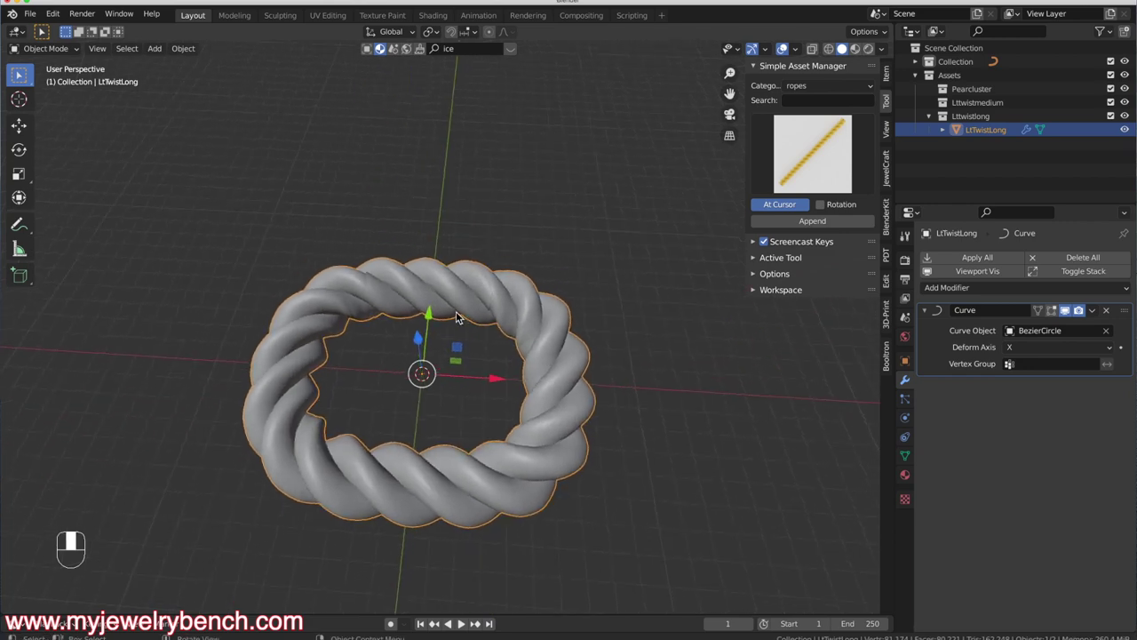
key(s)
key(x)
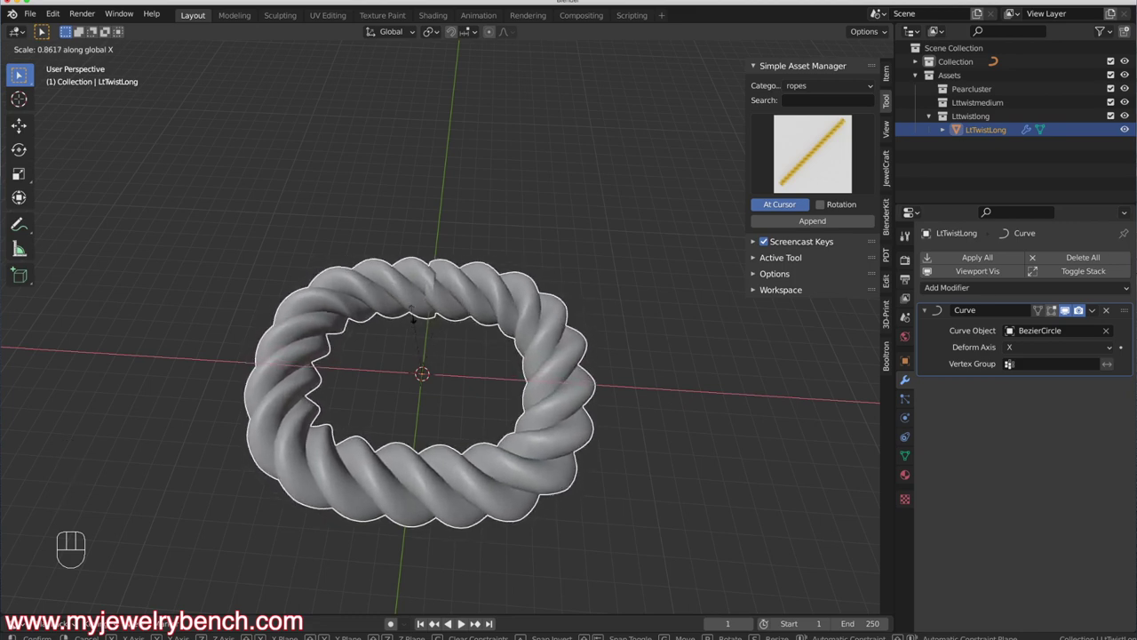
click(412, 313)
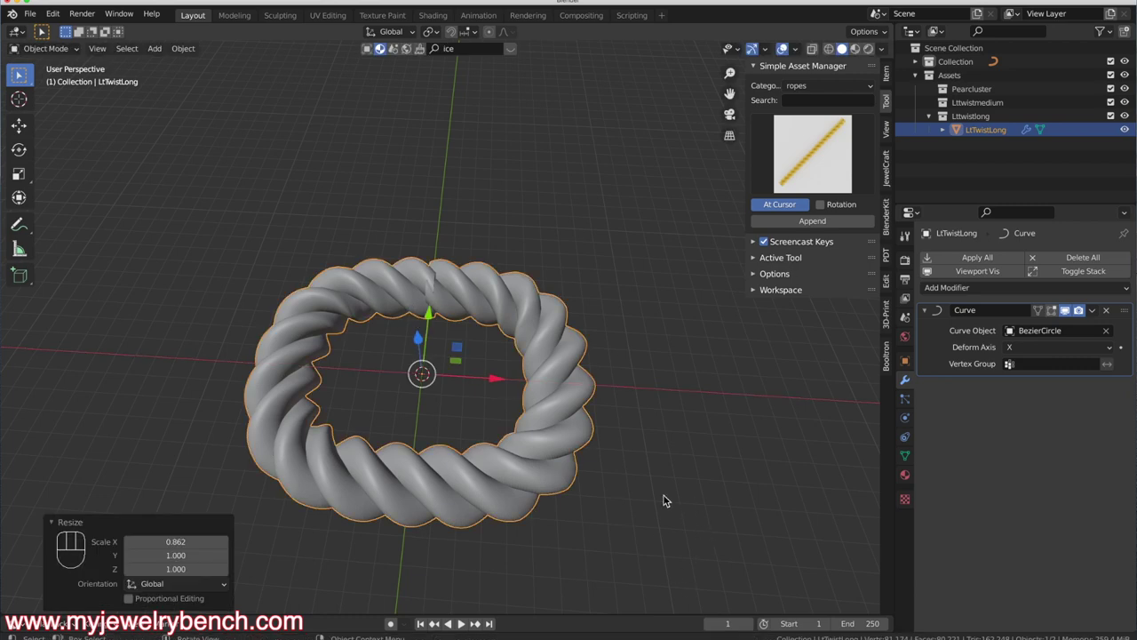
Fine-tune the join of the rope ring by scaling it along X by about 0.990 and inspect the ring all around
middle_drag(309, 103, 495, 442)
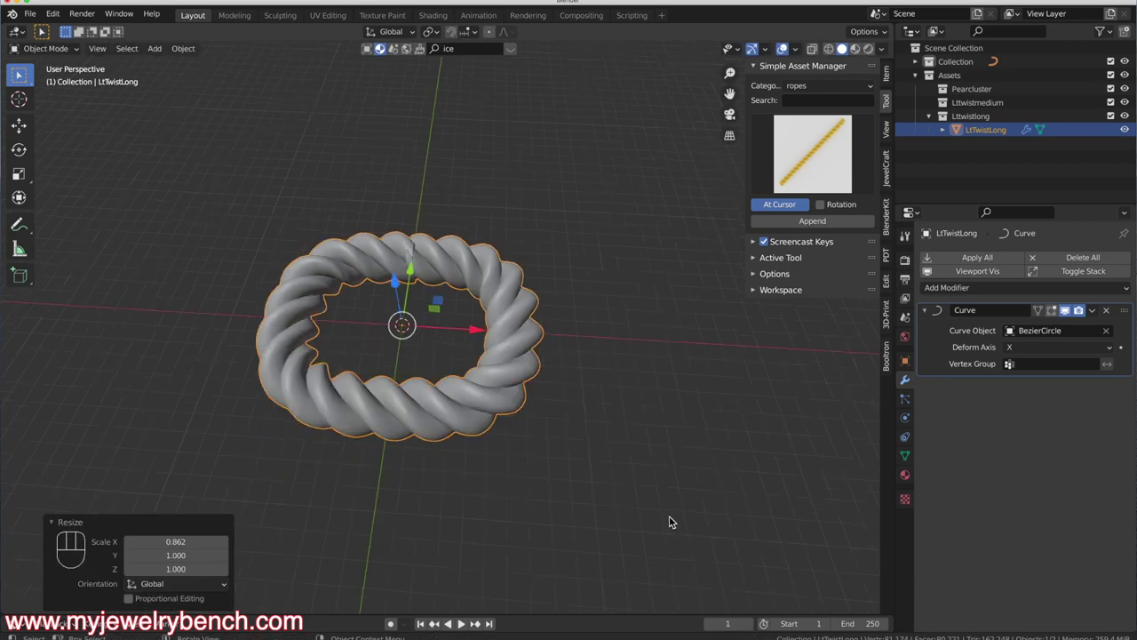
key(s)
key(x)
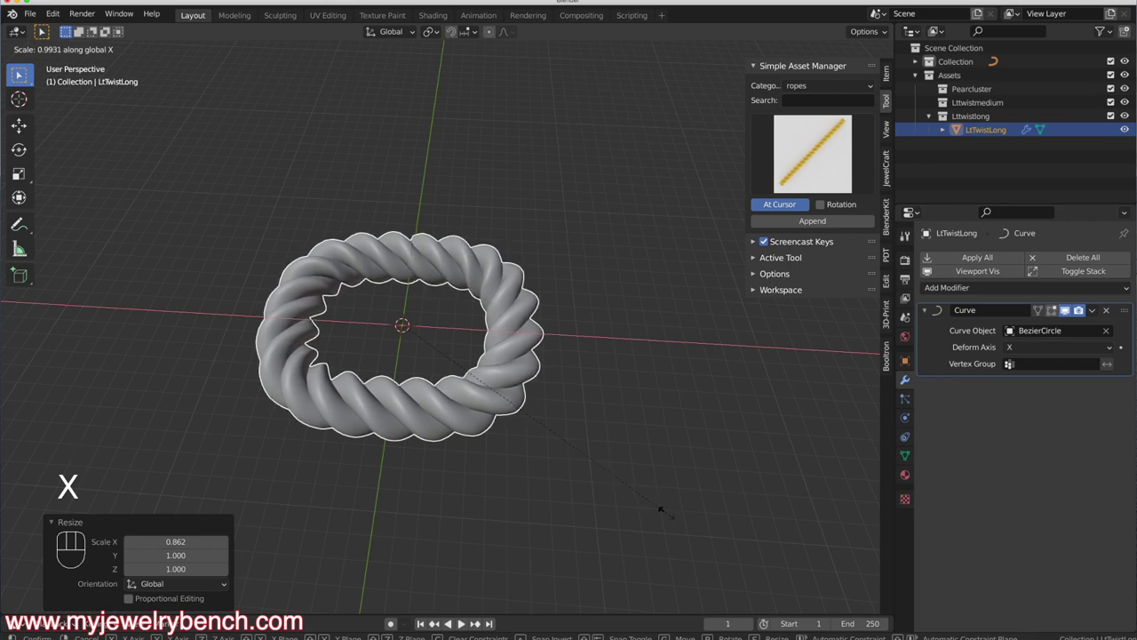
click(665, 510)
middle_drag(665, 510, 292, 178)
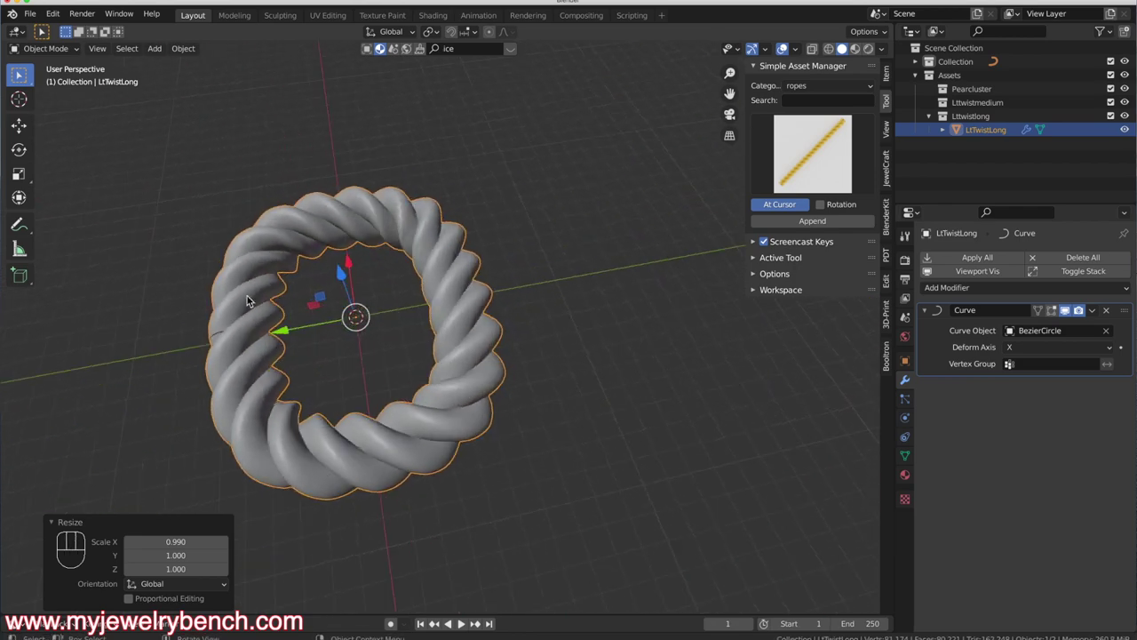
middle_drag(213, 336, 505, 406)
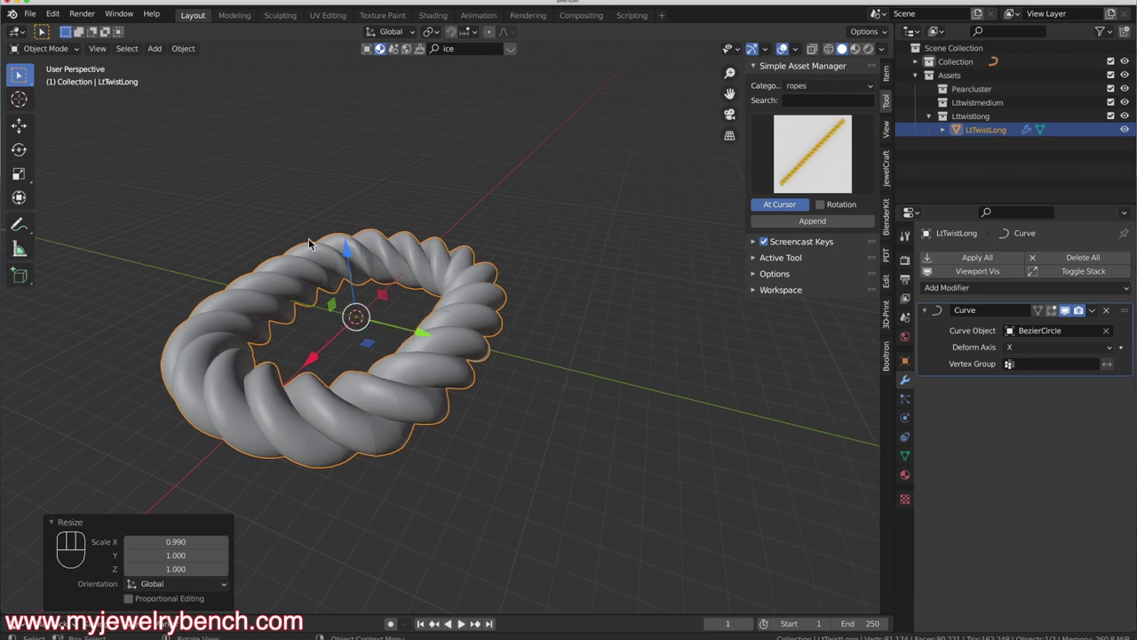
middle_drag(355, 317, 360, 320)
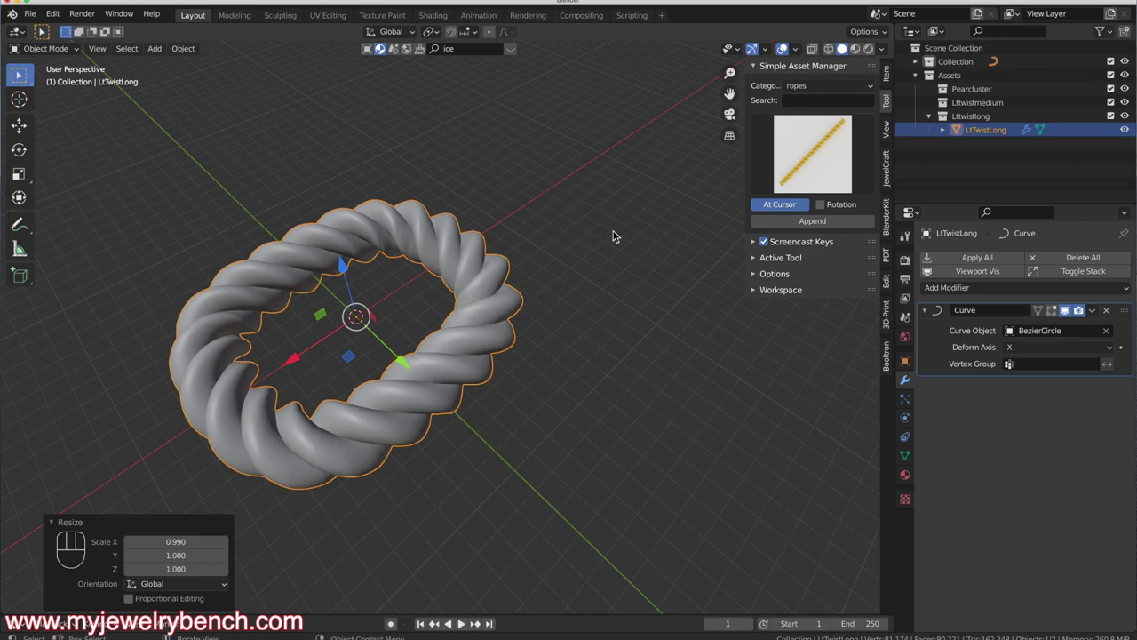
Append the Rttwistmedium asset from the ropes category of Simple Asset Manager at the 3D cursor
click(803, 175)
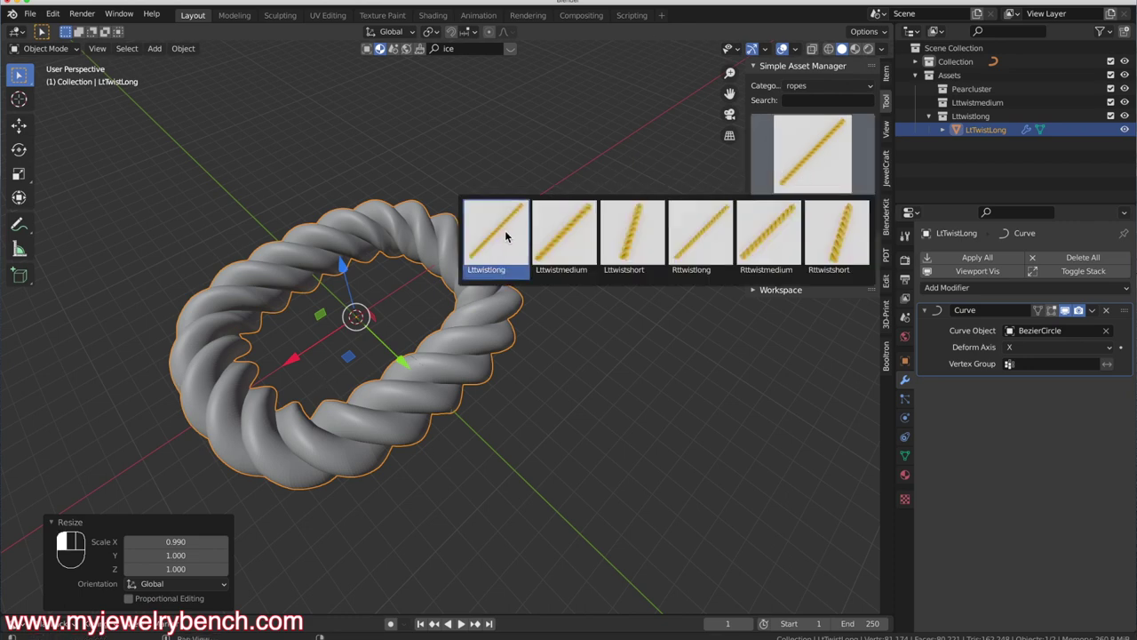
click(777, 243)
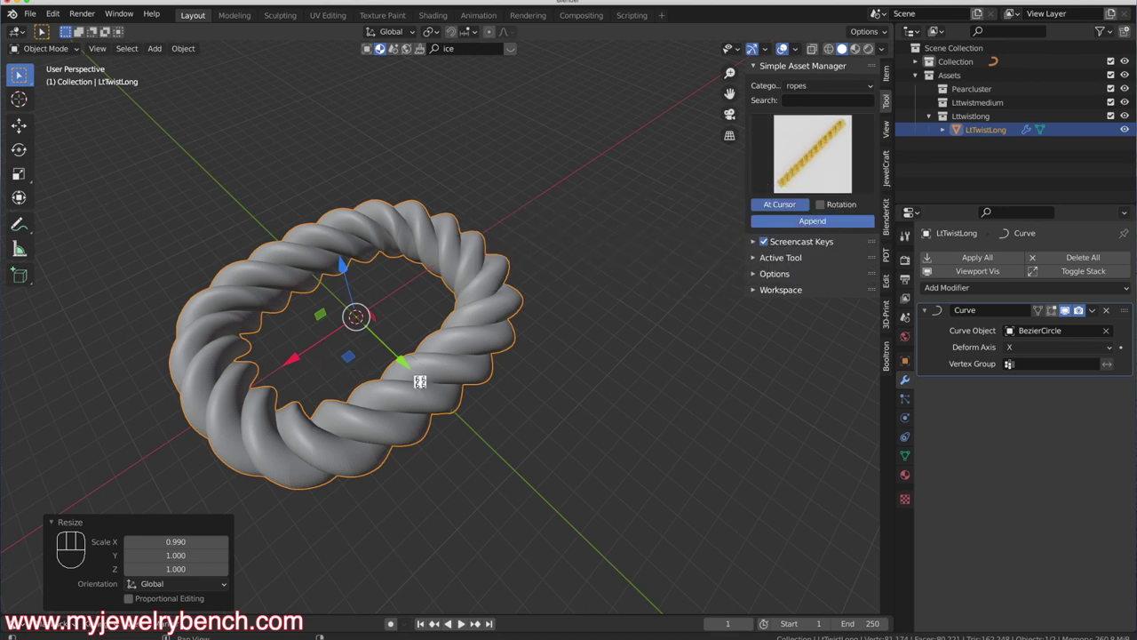
middle_drag(481, 414, 470, 371)
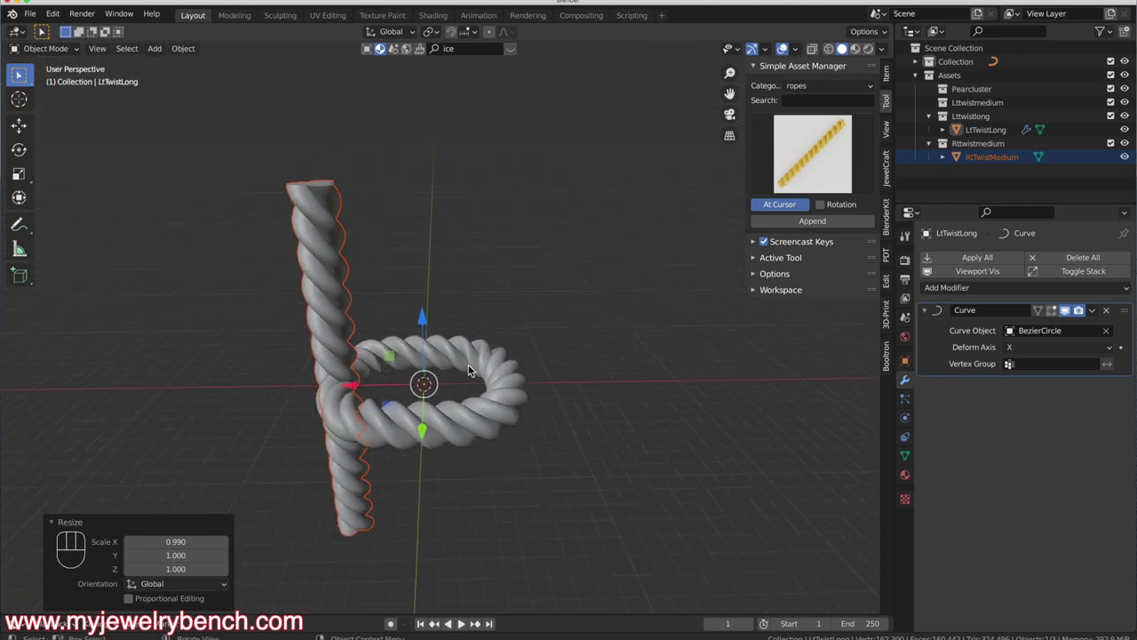
Set the RtTwistMedium rope's origin to its center of mass (volume) and snap the rope to the 3D cursor
click(322, 283)
right_click(321, 283)
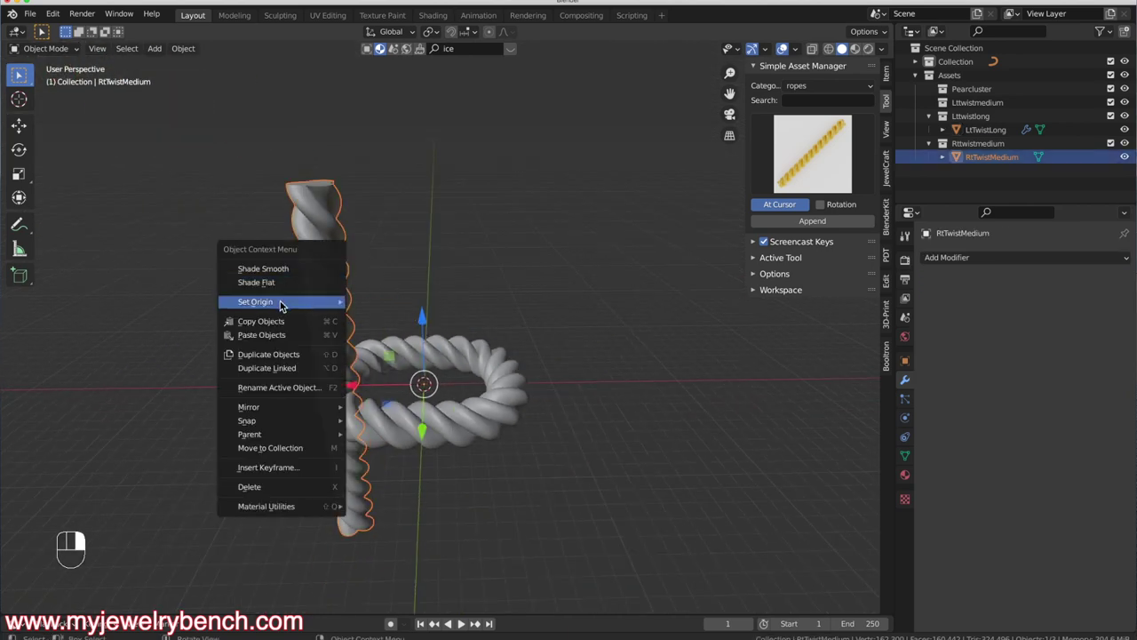
mouse_move(280, 306)
click(454, 366)
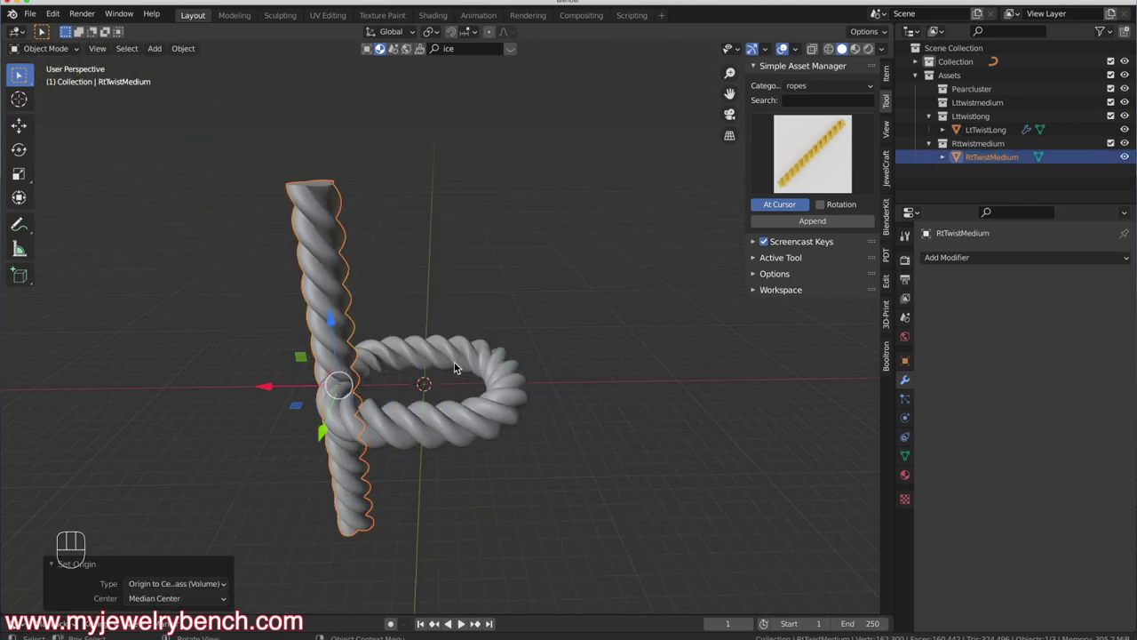
key(shift+s)
click(463, 293)
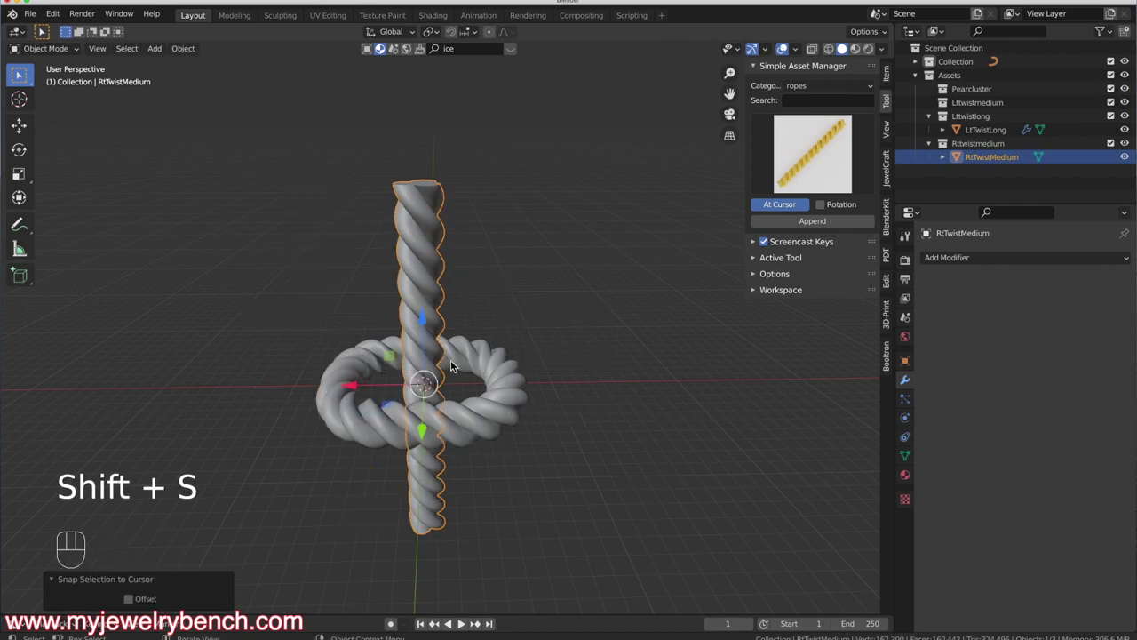
Rotate the RtTwistMedium rope 90° about the global Y axis and apply its rotation and scale
text(ry90)
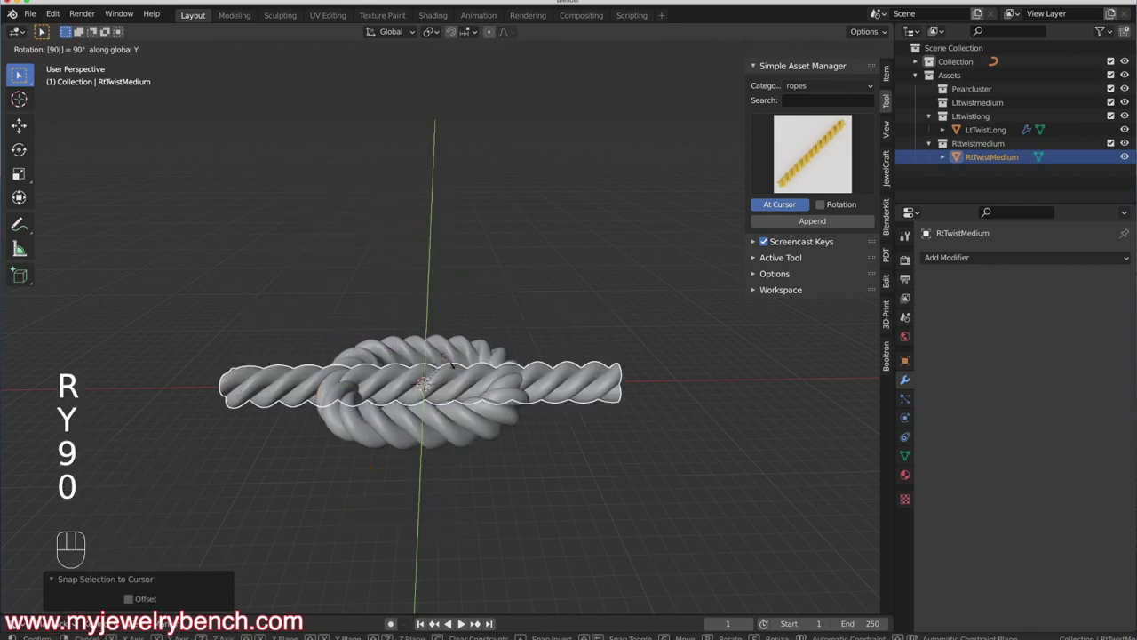
key(Return)
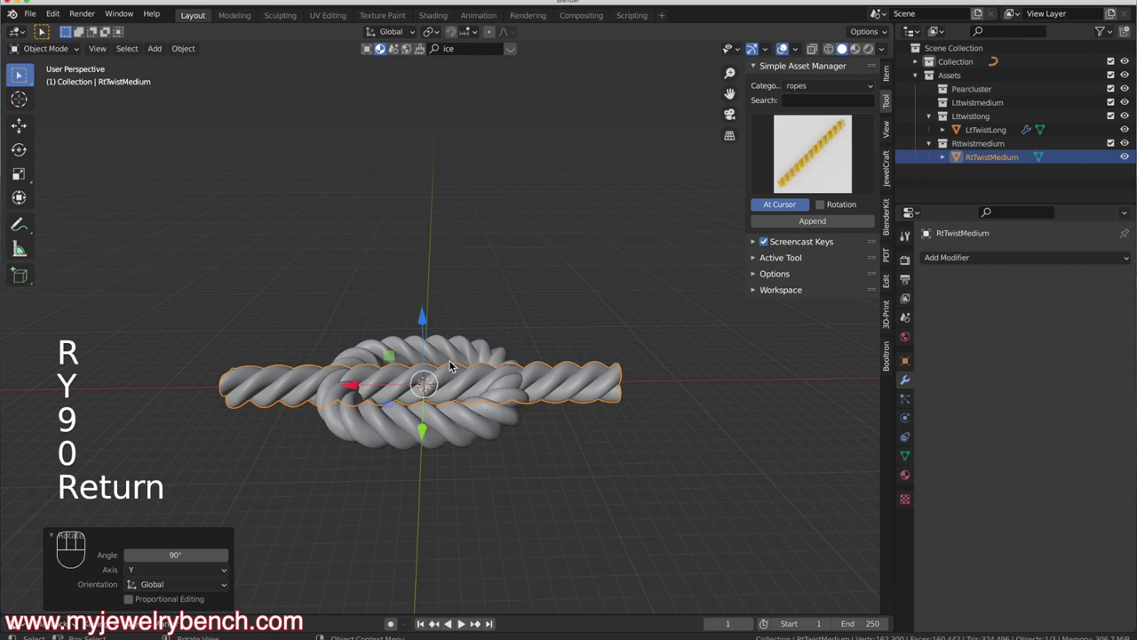
key(ctrl+a)
click(449, 361)
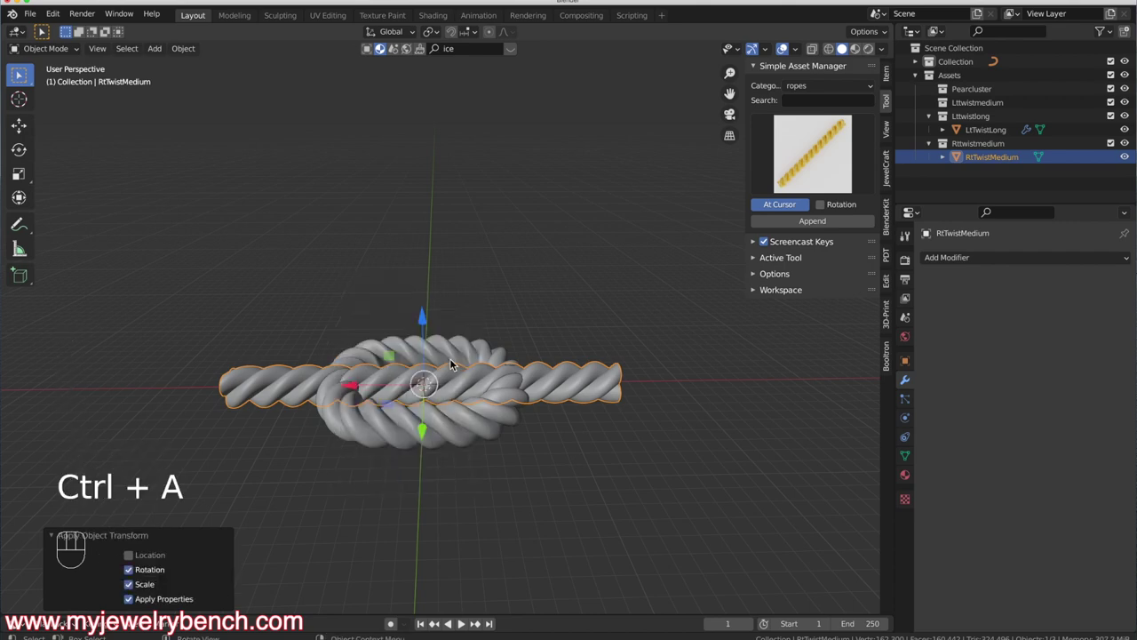
Add a Curve modifier to the RtTwistMedium rope with BezierCircle as the curve object
middle_drag(450, 358, 531, 402)
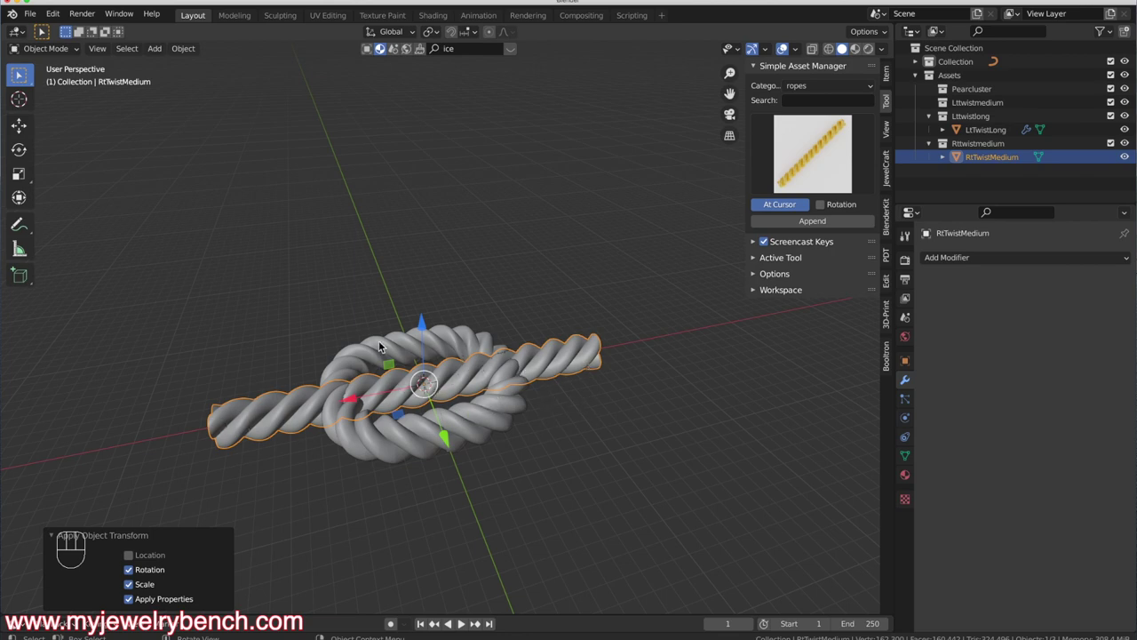
click(984, 264)
click(947, 327)
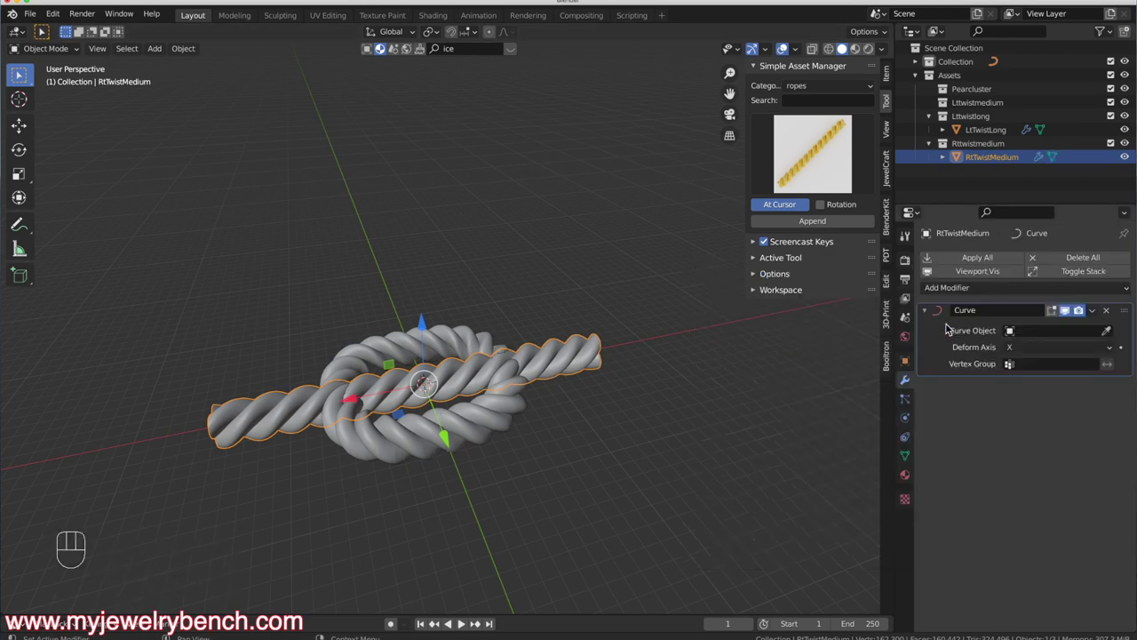
click(1013, 330)
click(1013, 350)
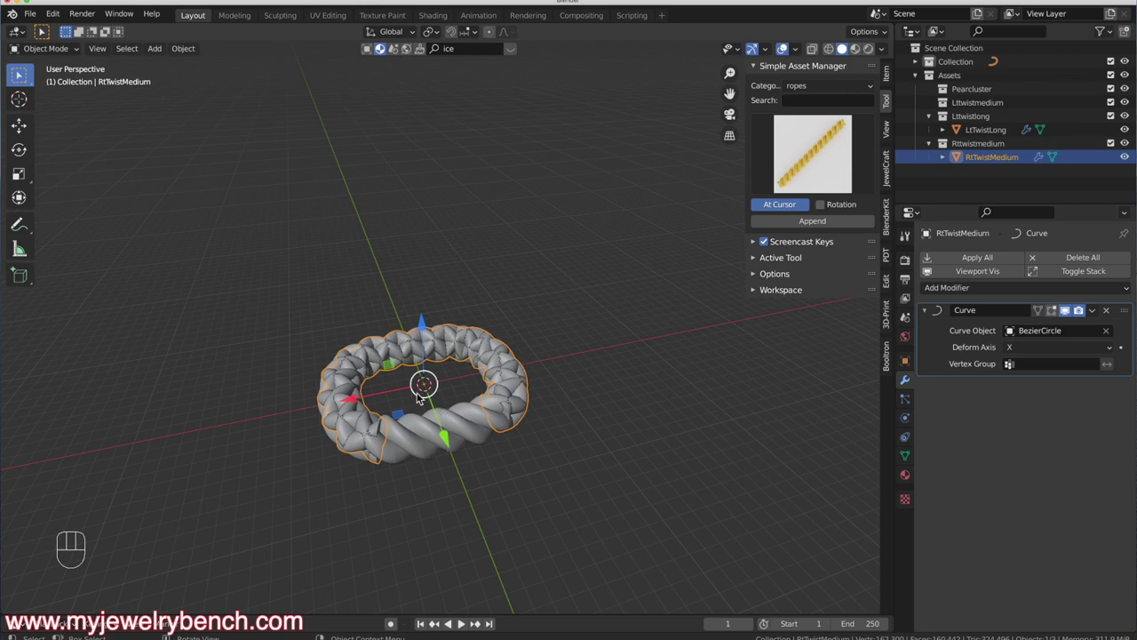
Move the RtTwistMedium rope about -1.813 mm along Y so it sits inside the outer rope ring
middle_drag(425, 395, 442, 433)
mouse_move(456, 429)
mouse_down()
mouse_move(451, 417)
mouse_move(450, 432)
mouse_up()
middle_drag(451, 432, 498, 391)
scroll(477, 378, up, 4)
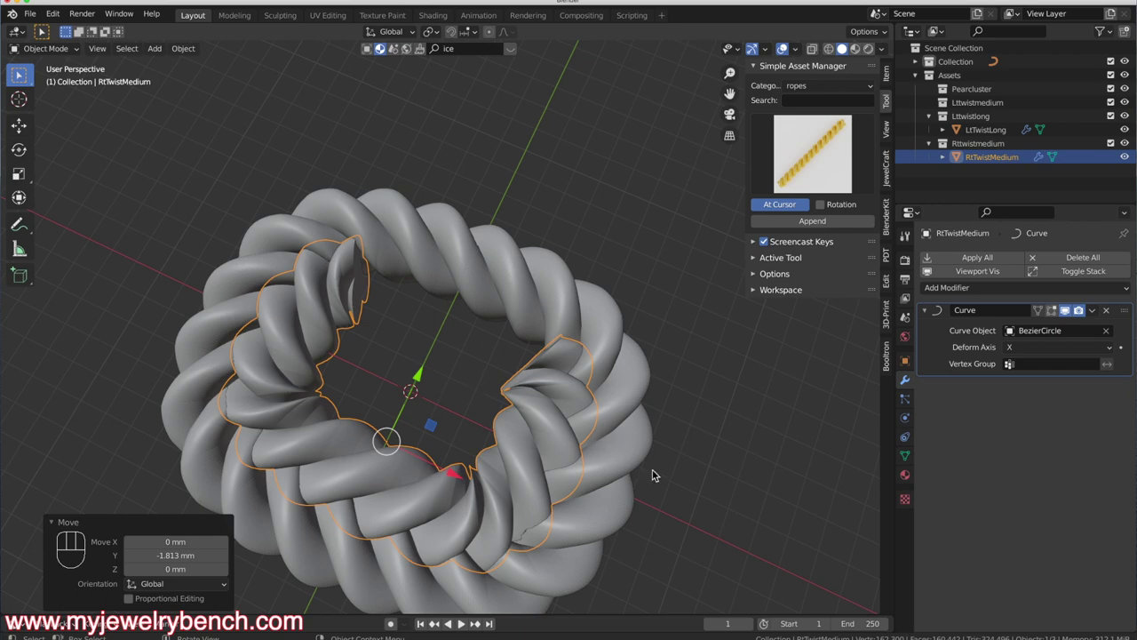
Scale the inner rope along X by about 1.309 to close its gap and shift it about -0.109 mm along Y
key(s)
key(x)
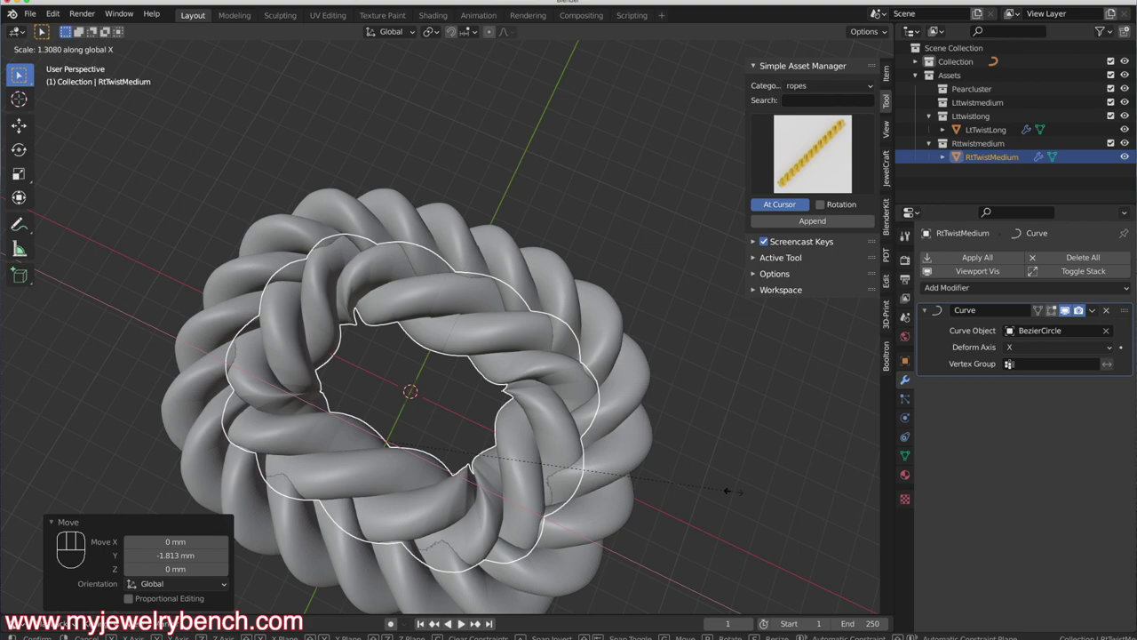
click(730, 491)
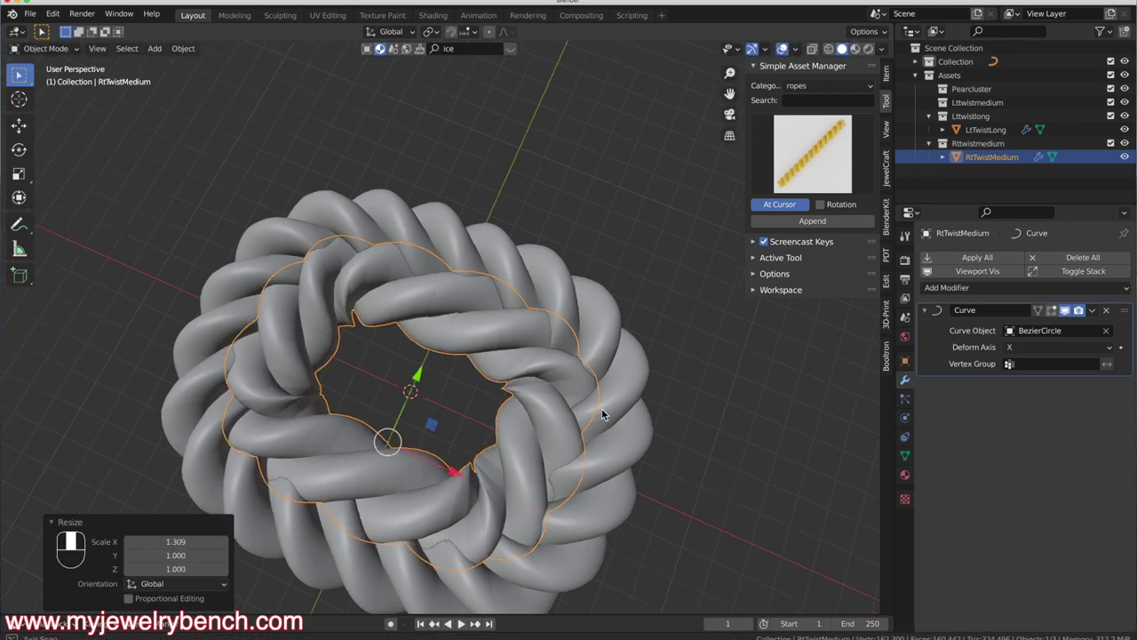
middle_drag(601, 414, 498, 435)
mouse_move(392, 407)
mouse_down()
mouse_move(382, 394)
mouse_move(393, 400)
mouse_up()
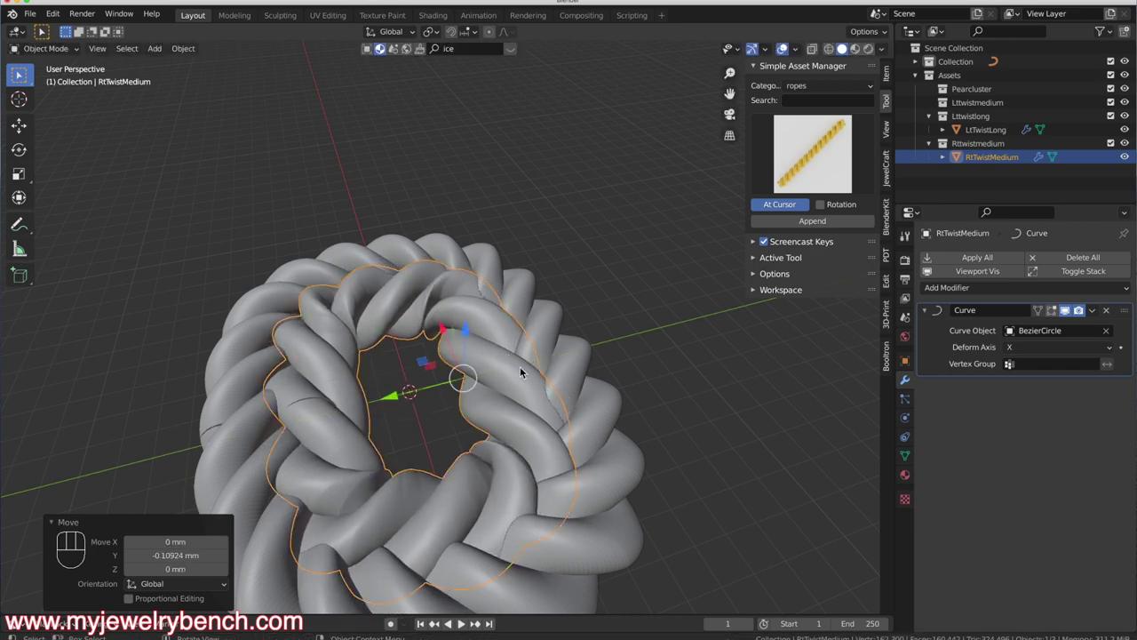
middle_drag(525, 373, 625, 496)
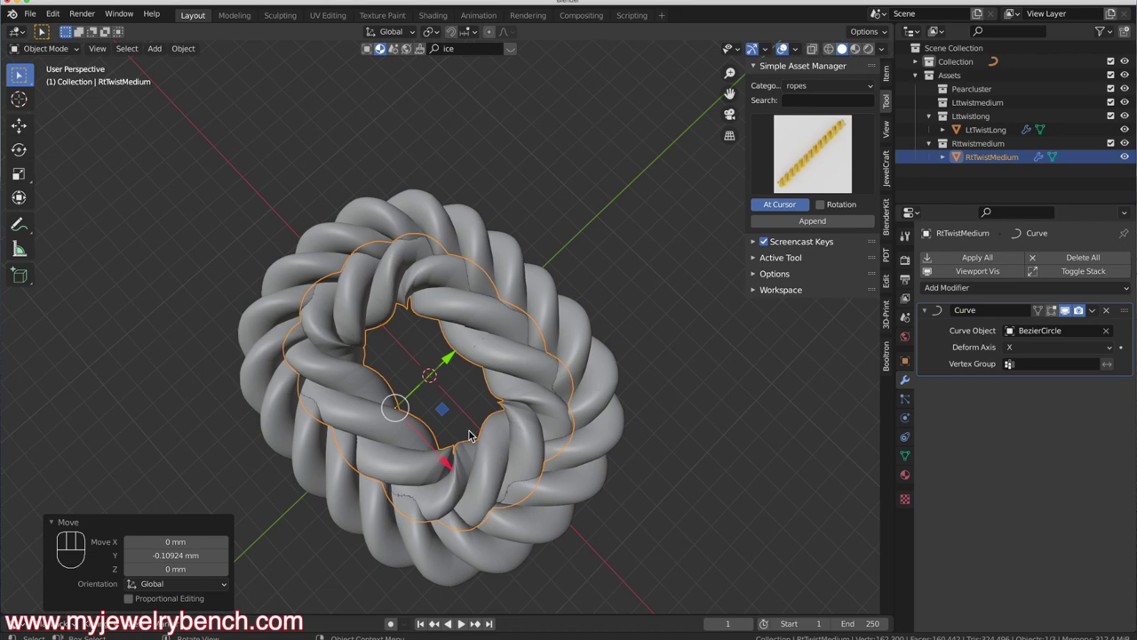
Scale the outer LtTwistLong rope uniformly to about 0.861, then stretch it along X by about 1.162 to close its gap
click(538, 436)
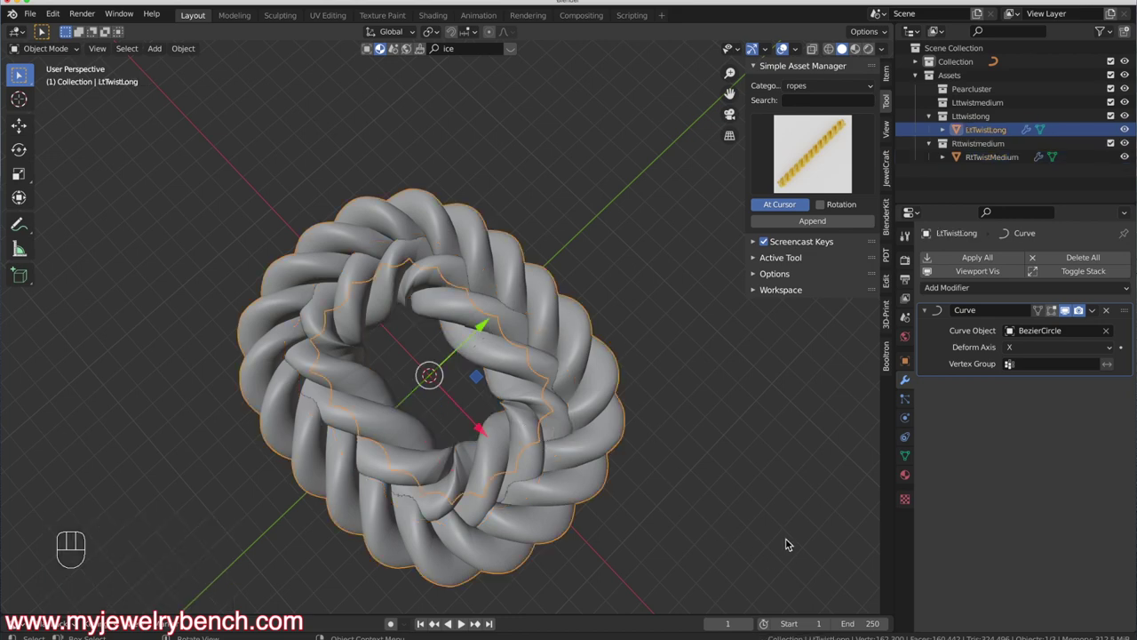
key(s)
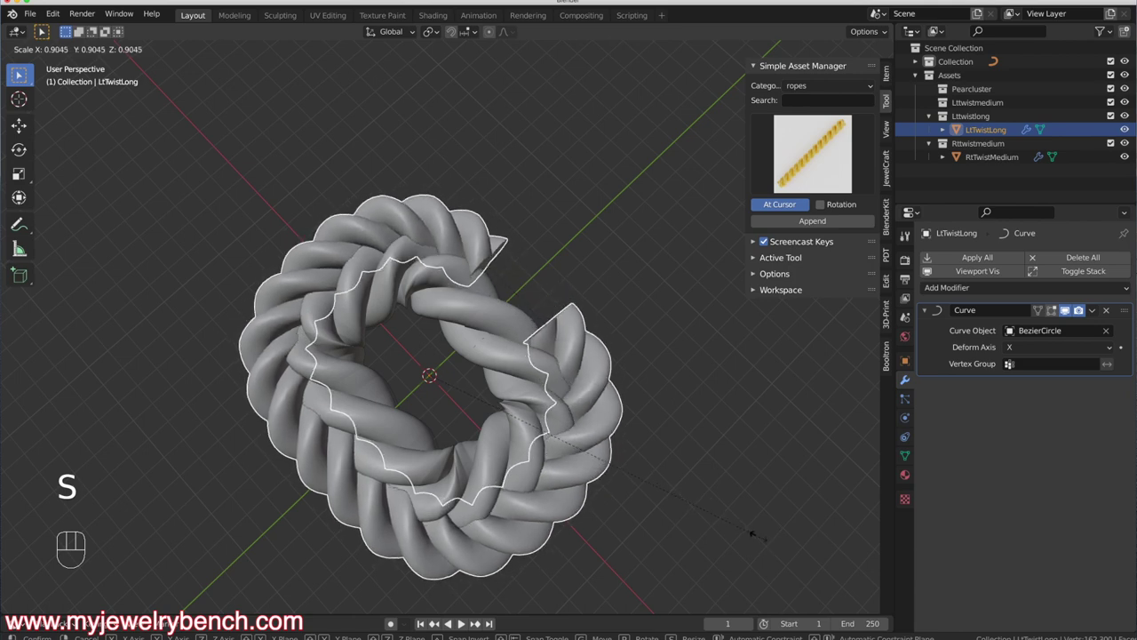
click(744, 531)
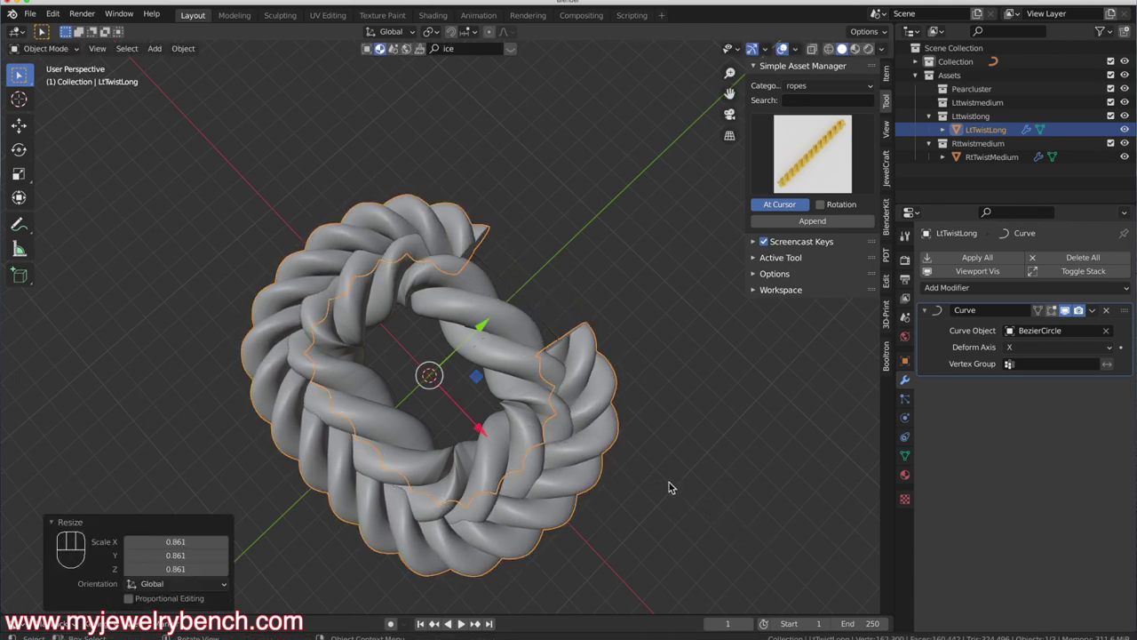
key(s)
key(x)
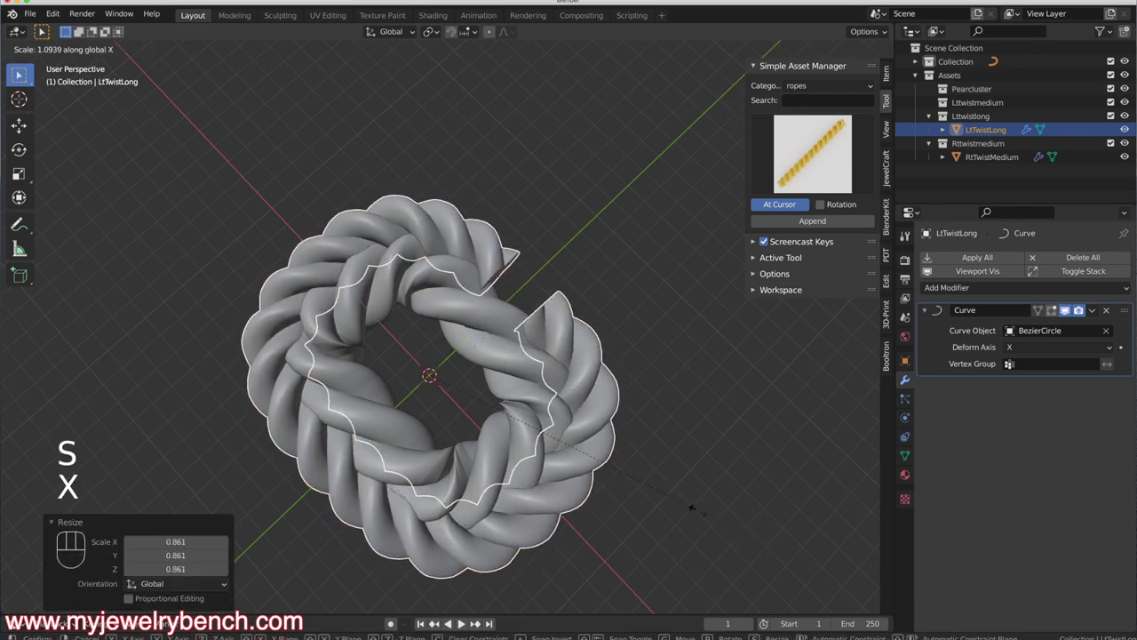
click(711, 519)
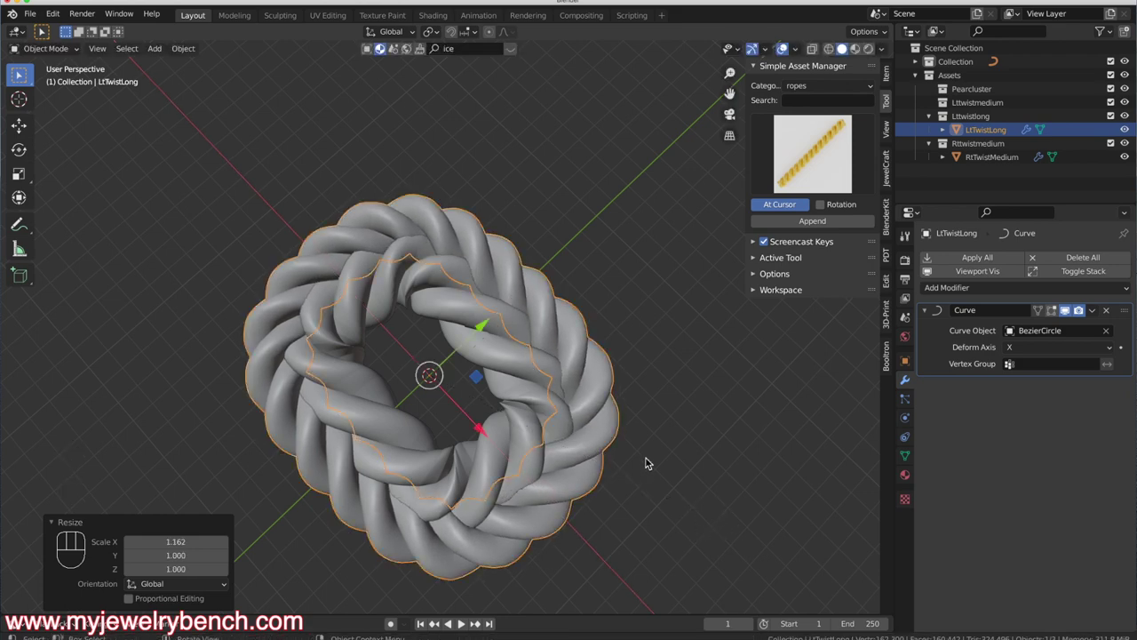
Scale the inner RtTwistMedium rope uniformly to about 0.808, then stretch it along X by about 1.240 to close its gap
click(484, 360)
key(s)
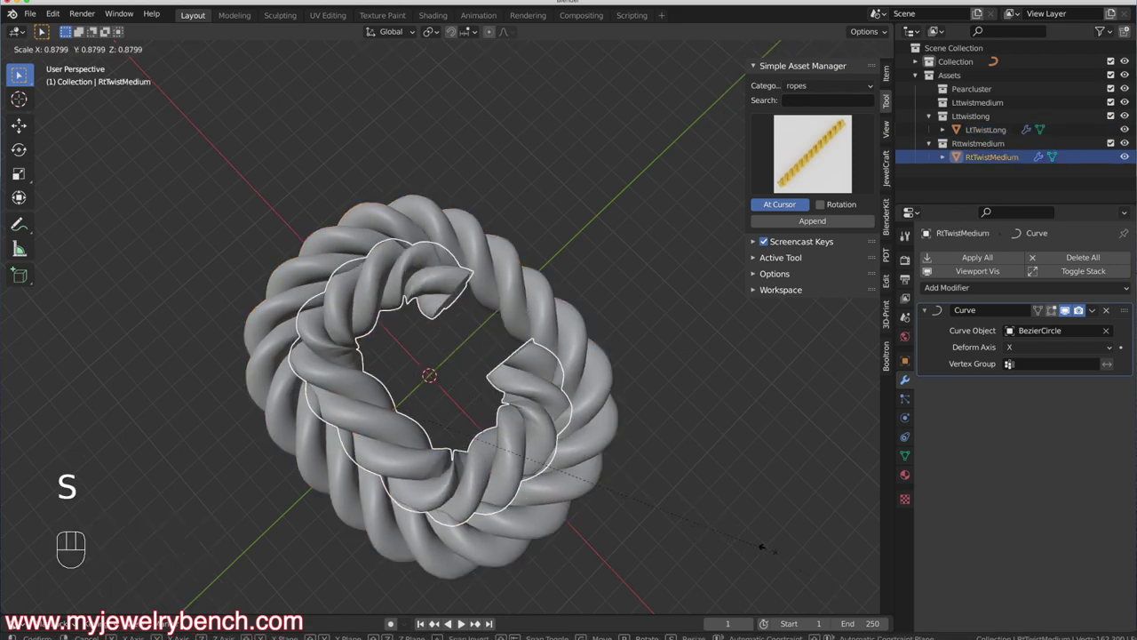
click(756, 550)
key(s)
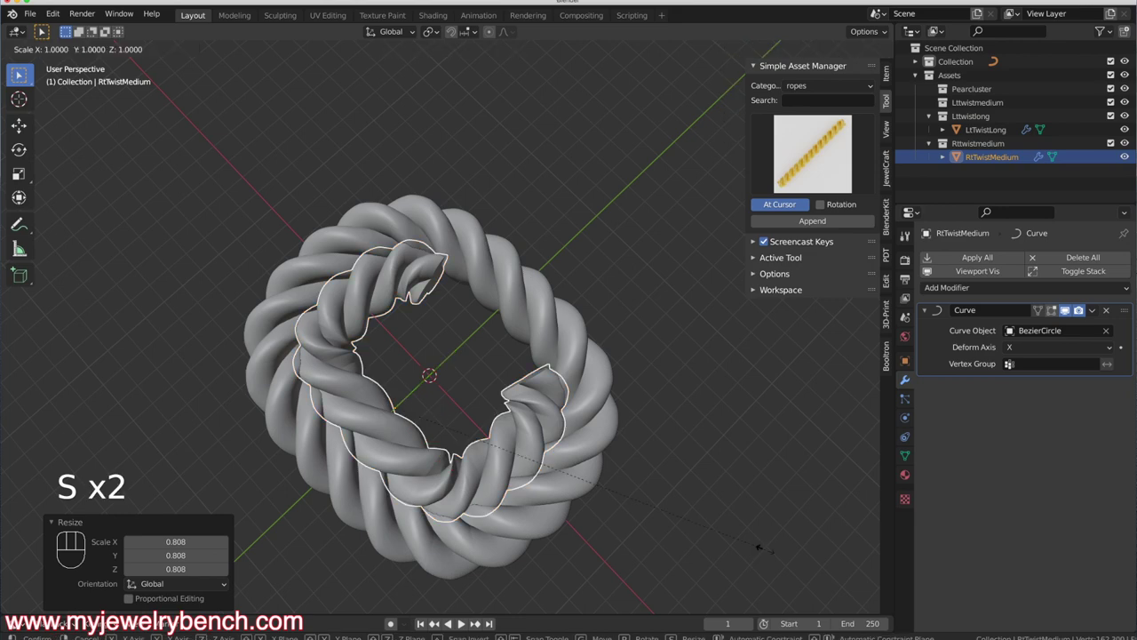
key(x)
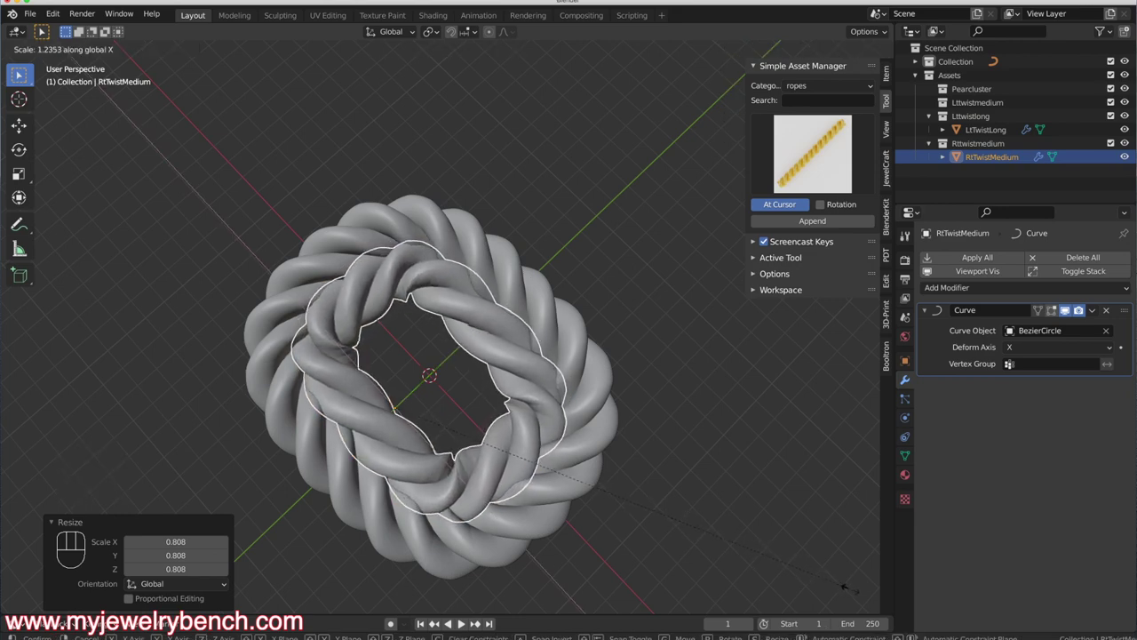
click(844, 587)
Move the RtTwistMedium rope about 0.264 mm along Y within the outer ring and deselect it
middle_drag(630, 467, 308, 459)
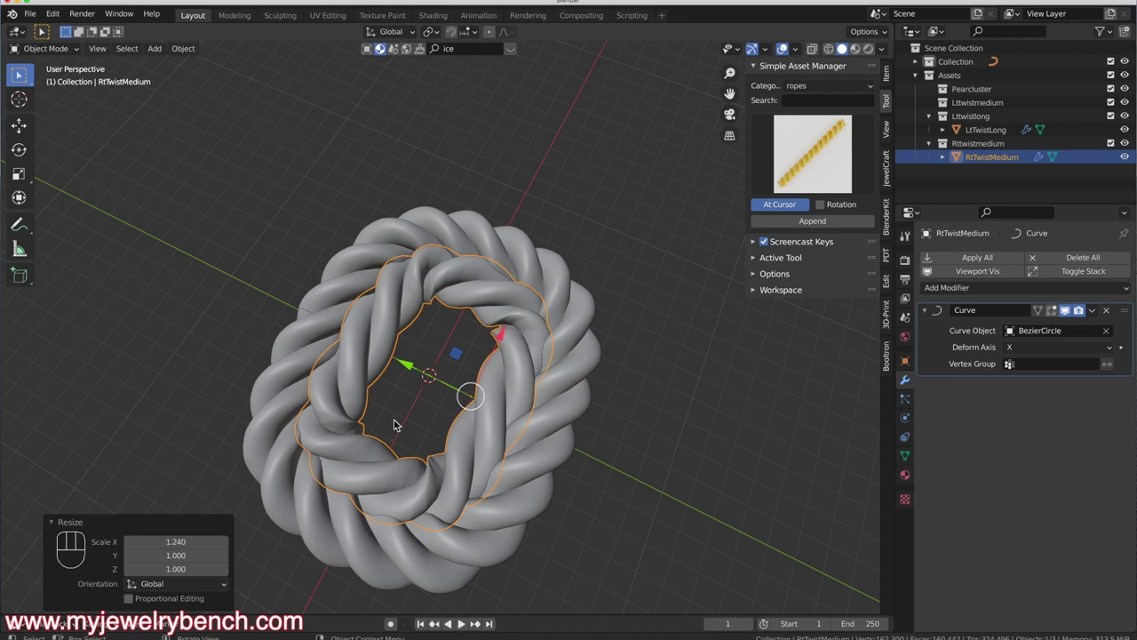
middle_drag(407, 362, 506, 334)
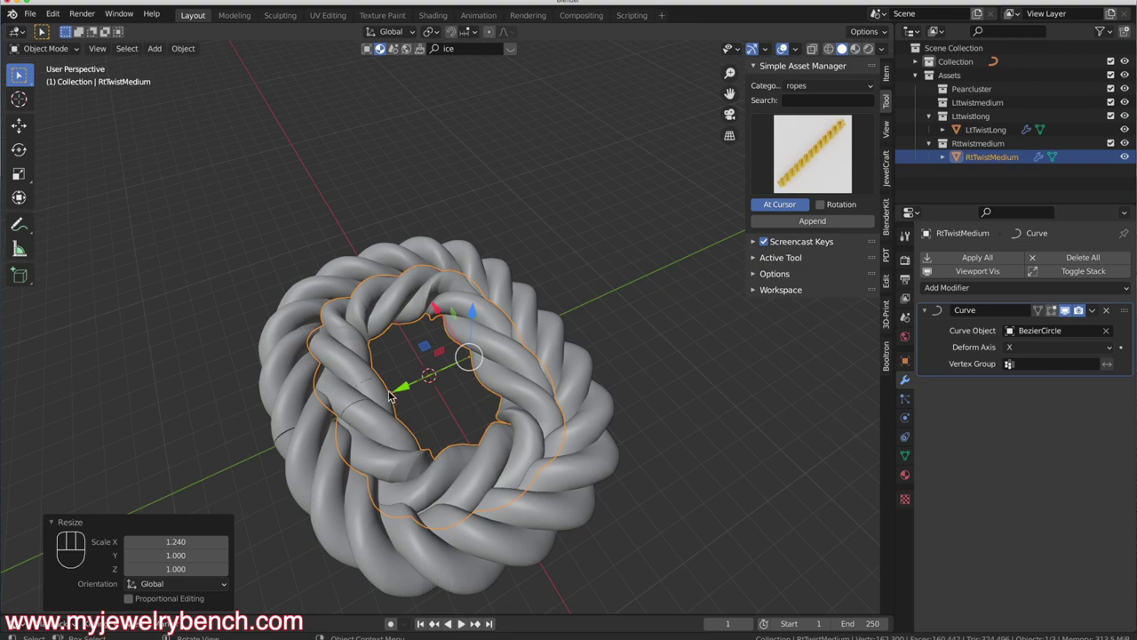
drag(400, 395, 394, 393)
middle_drag(394, 392, 289, 401)
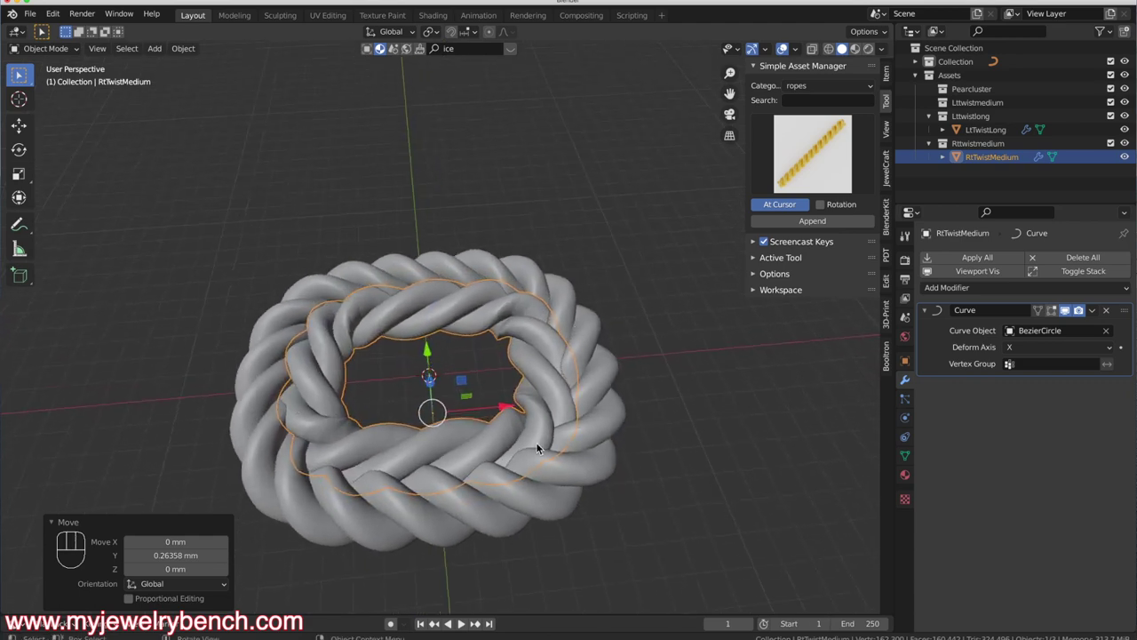
middle_drag(538, 449, 306, 291)
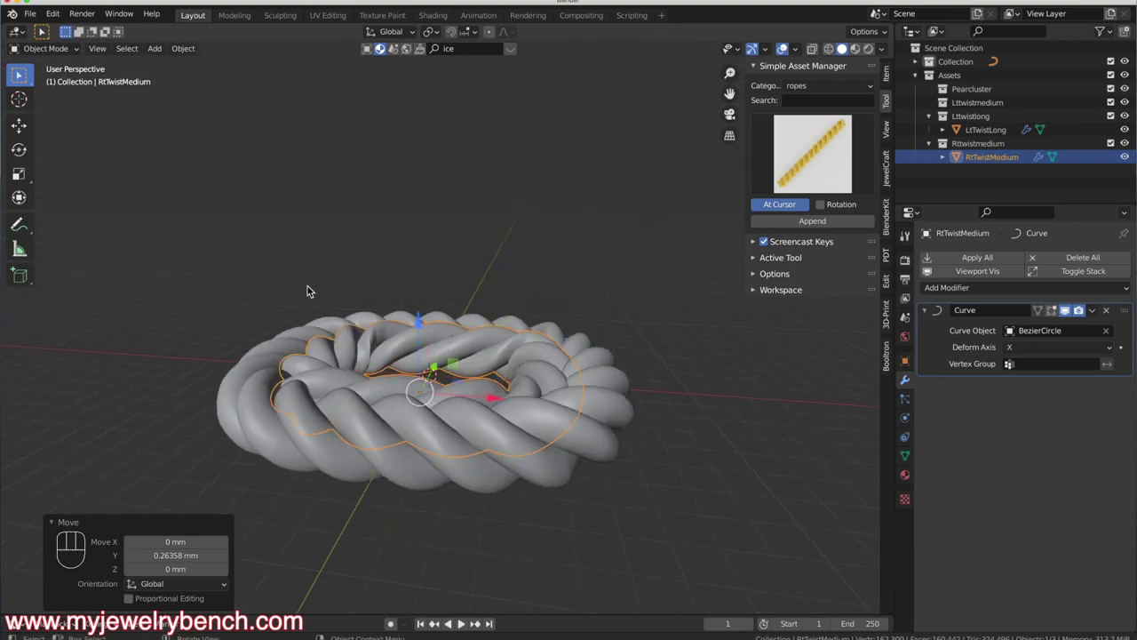
click(237, 451)
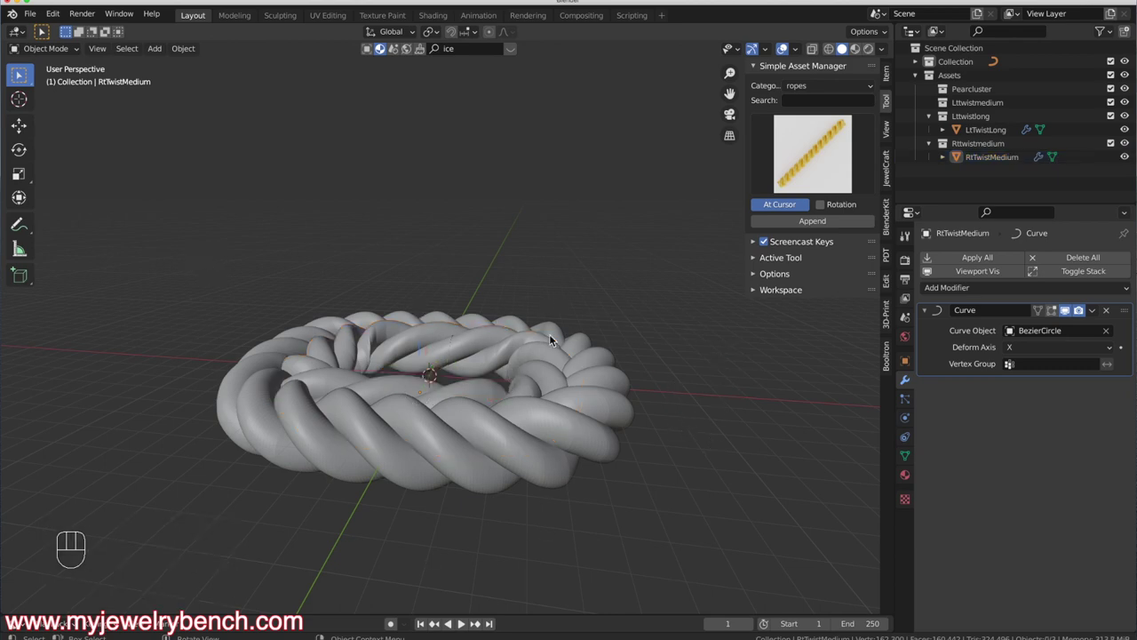
Add a Bezier circle with a 1 mm radius at the world origin
middle_drag(567, 381, 471, 281)
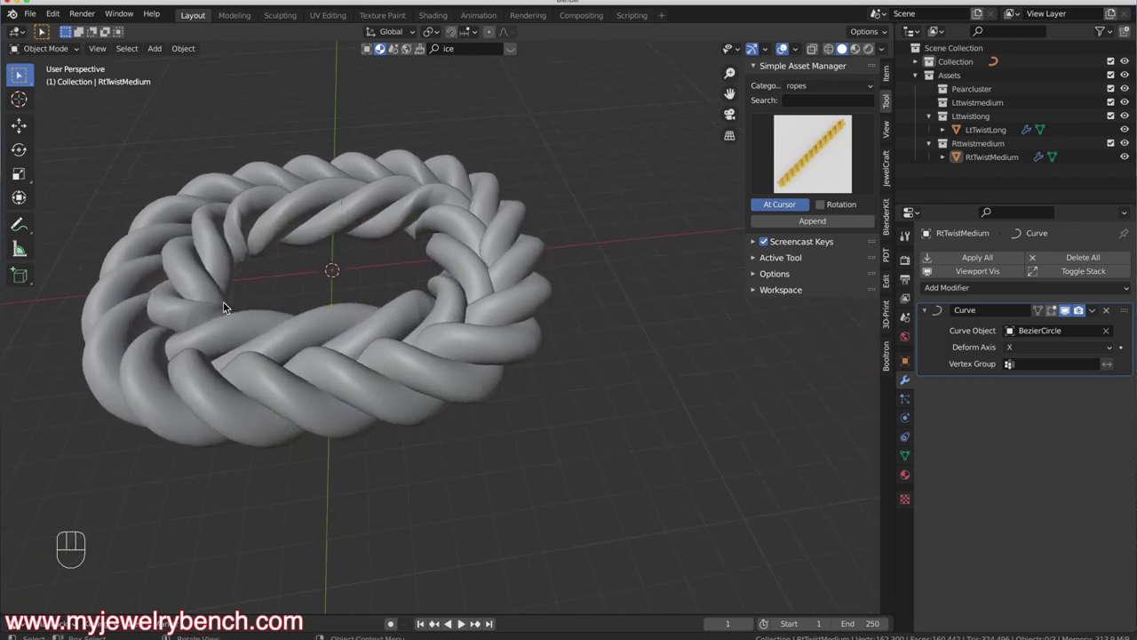
middle_drag(223, 308, 235, 239)
middle_drag(339, 315, 390, 452)
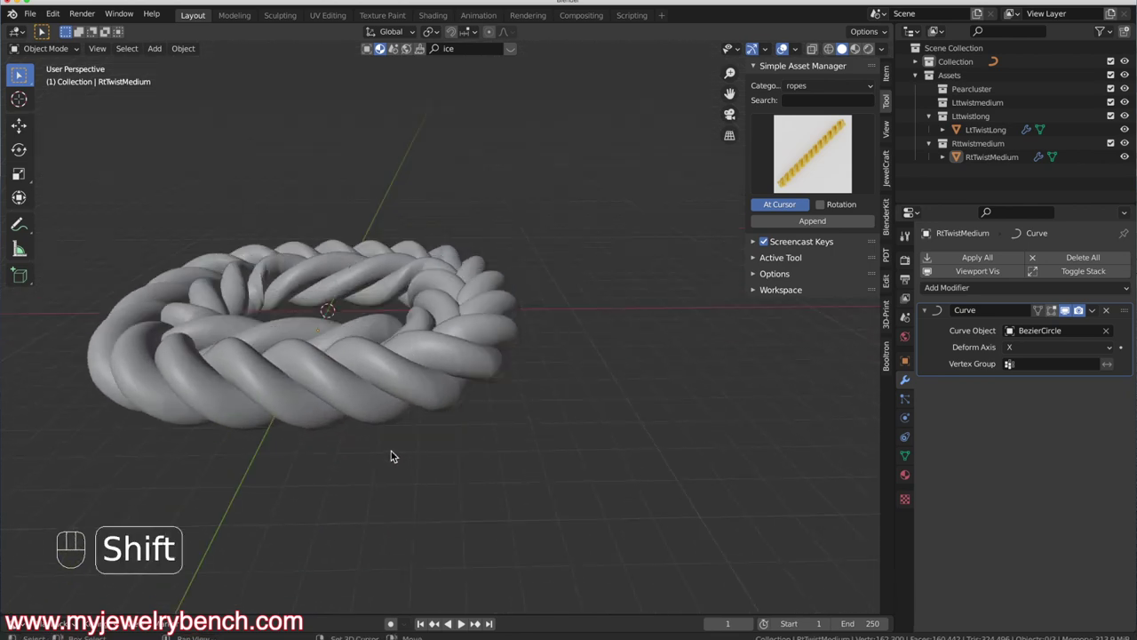
key(shift+a)
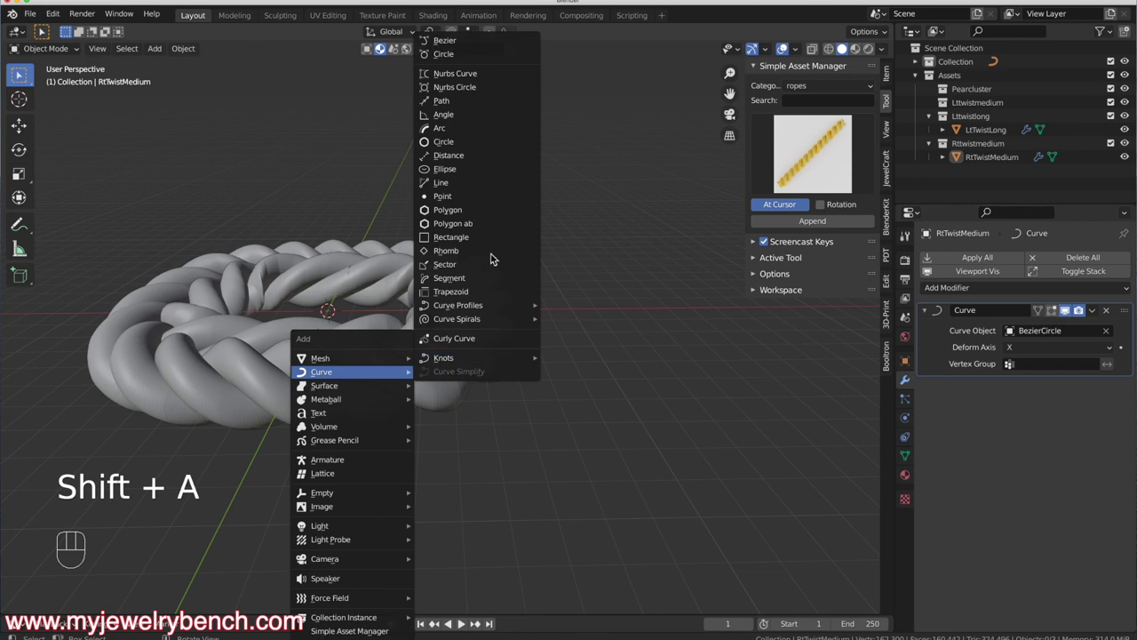
click(454, 56)
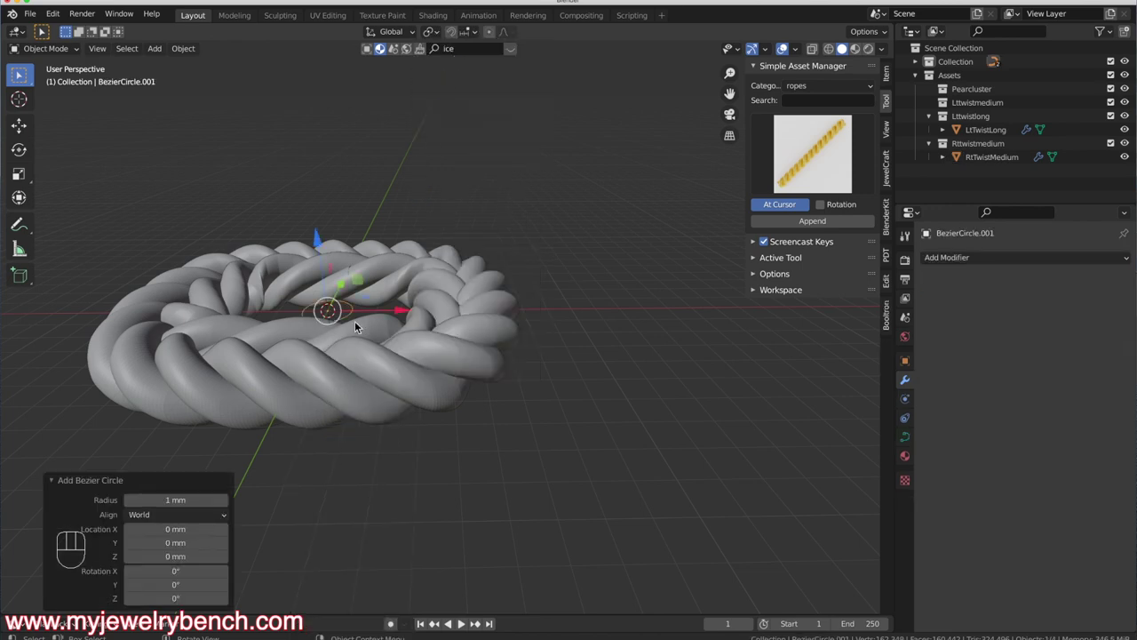
key(r)
key(x)
key(9)
key(0)
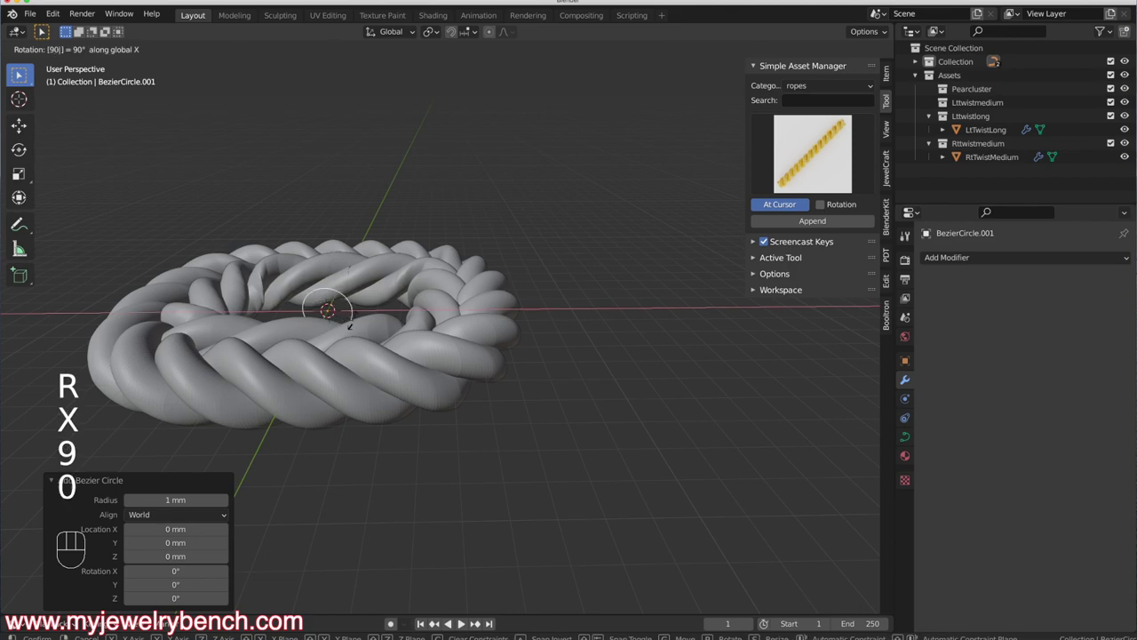
right_click(399, 293)
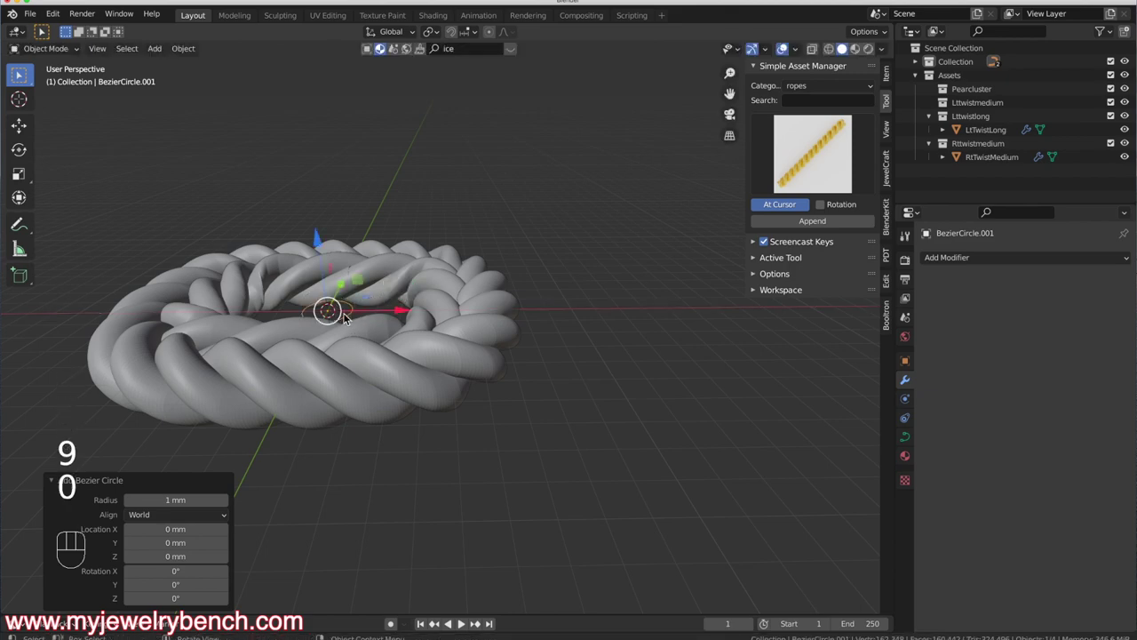
Rotate the new Bezier circle 90° about the global X axis and move it about 5.97 mm along X
key(r)
key(x)
key(9)
key(0)
key(Return)
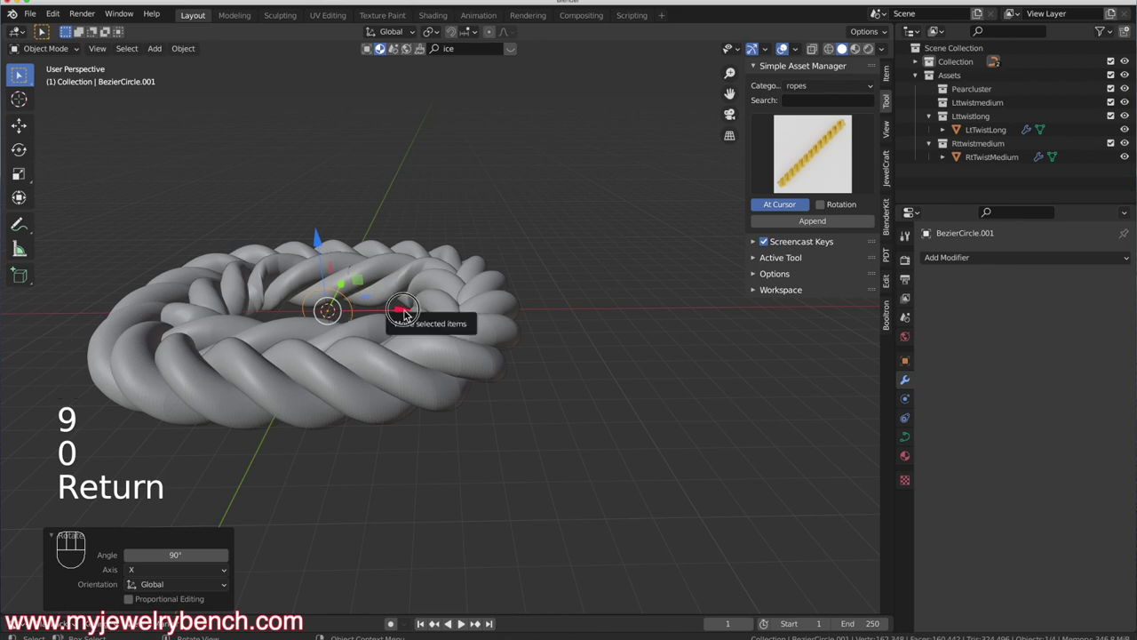
drag(405, 310, 552, 320)
Scale the upright Bezier circle uniformly by about 4.778, then flatten it along Z to about 0.627 to form an oval
key(s)
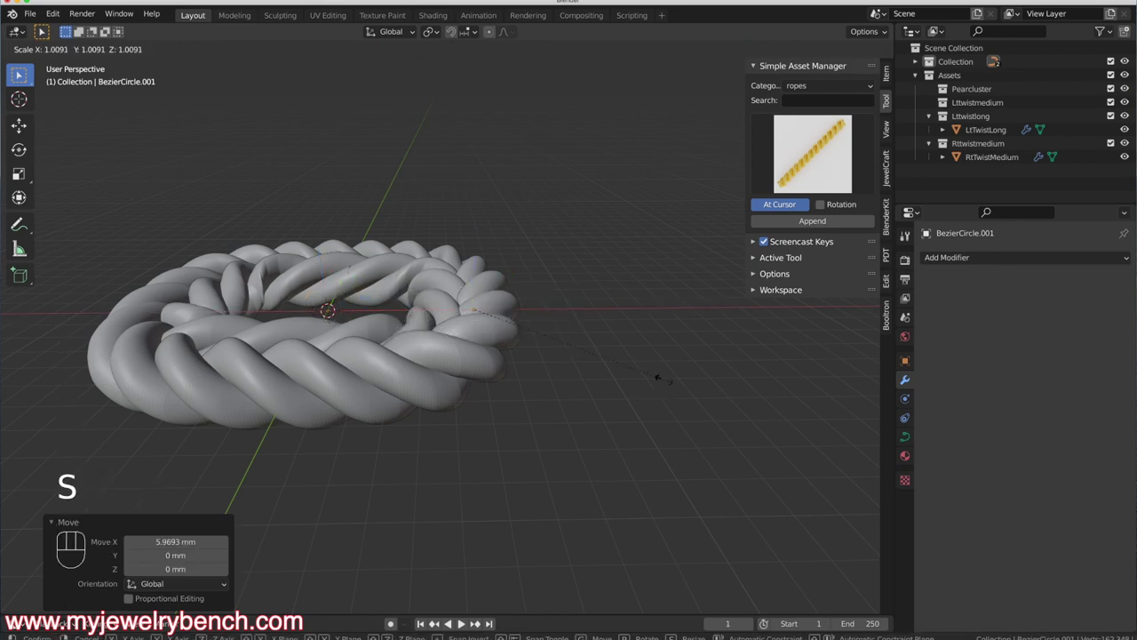
click(529, 505)
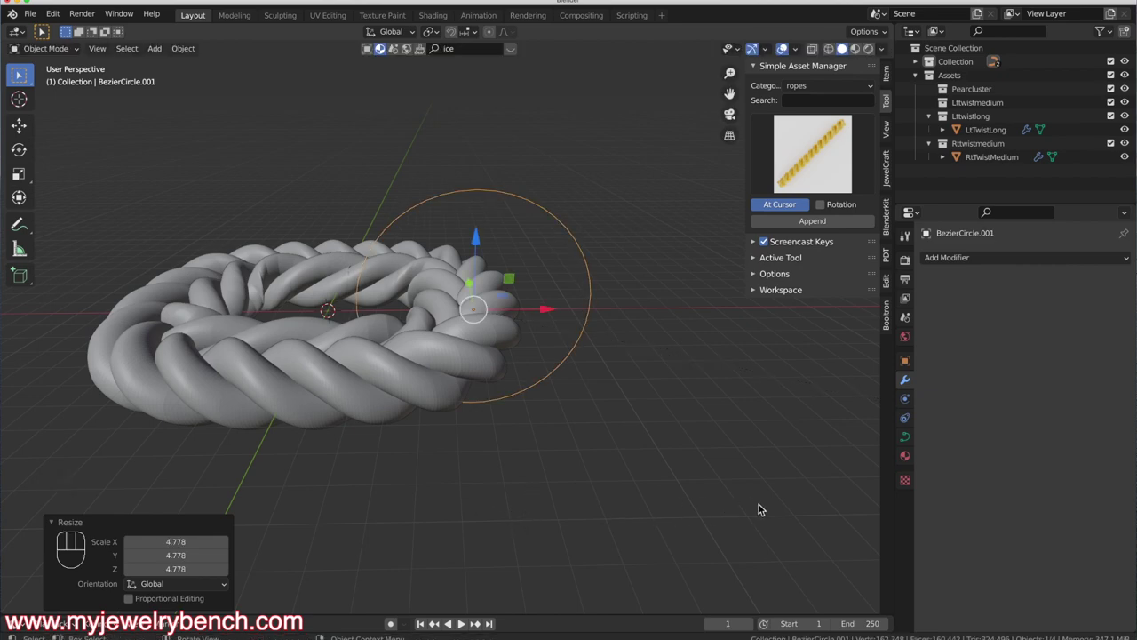
key(s)
key(z)
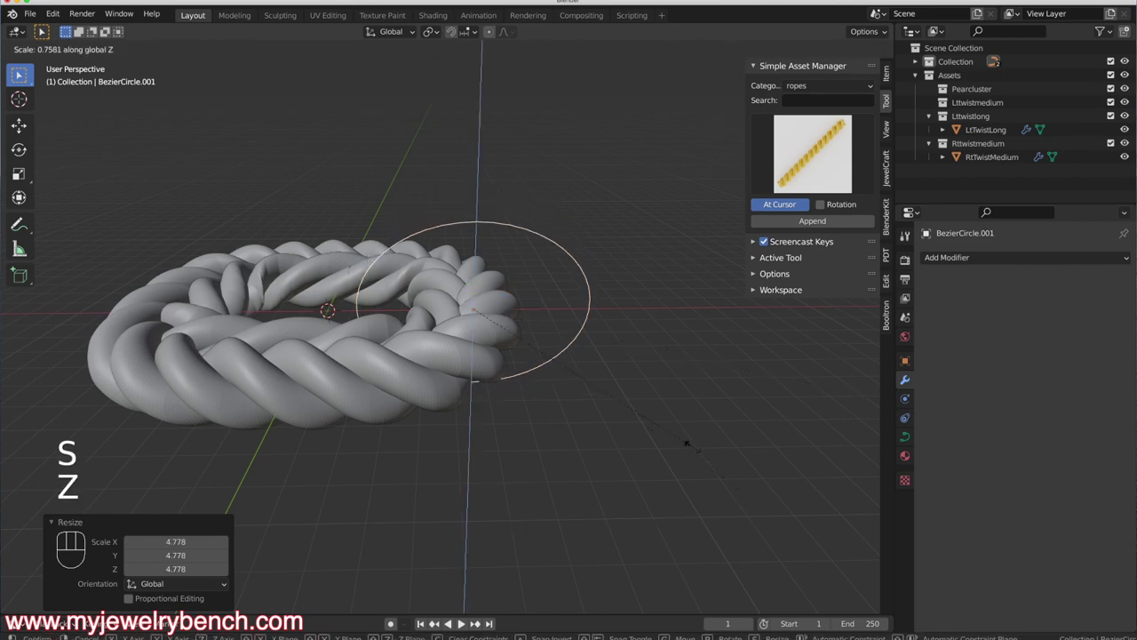
click(654, 427)
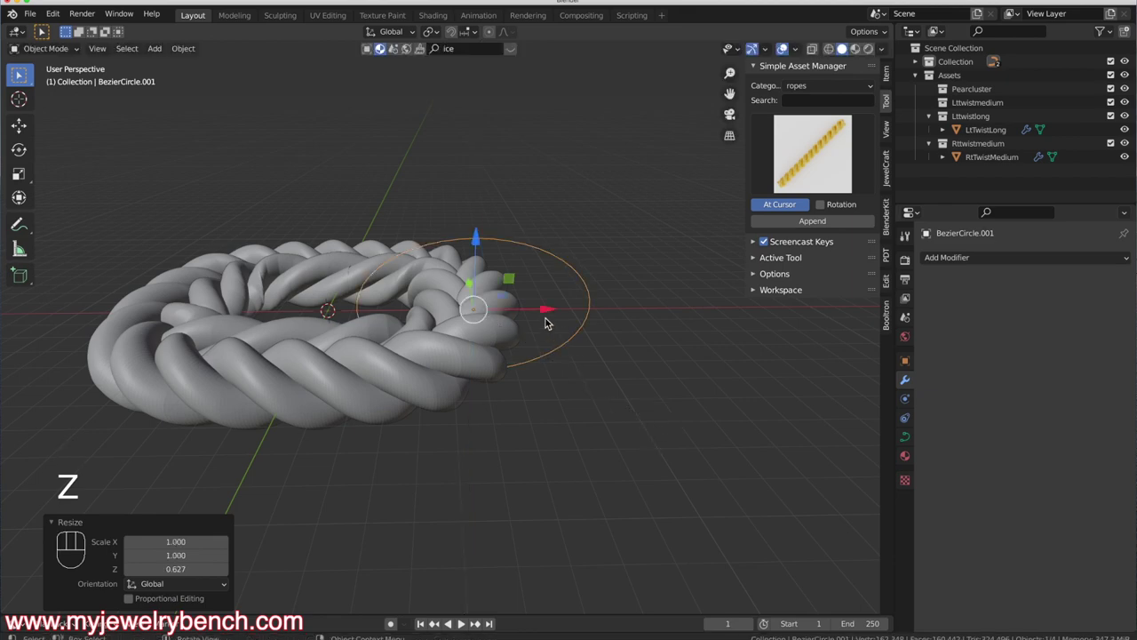
Move the upright oval curve about 1.584 mm further along X so it passes through the side of the rope rings
drag(542, 311, 587, 312)
middle_drag(587, 312, 597, 282)
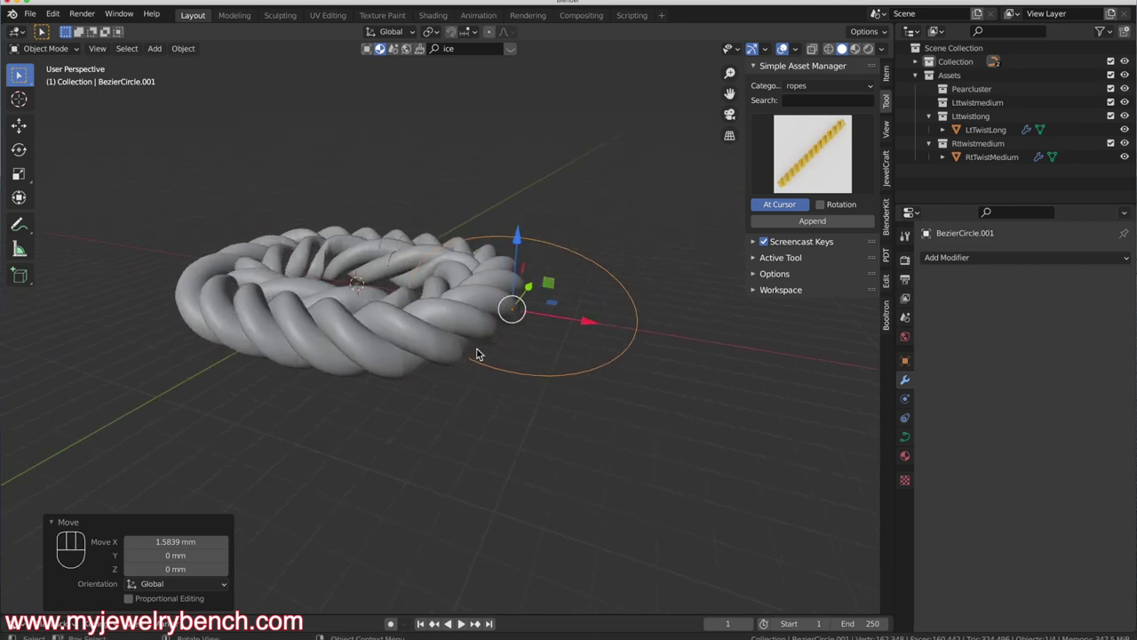
middle_drag(531, 281, 489, 209)
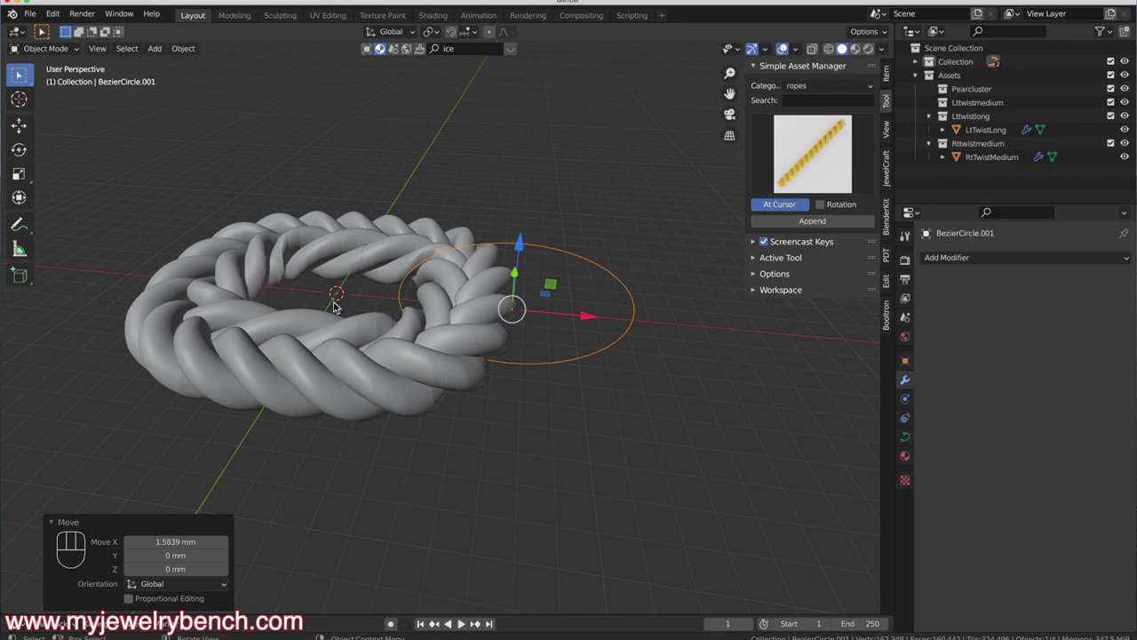
Append the Lttwistshort and Rttwistshort rope assets at the 3D cursor
click(810, 170)
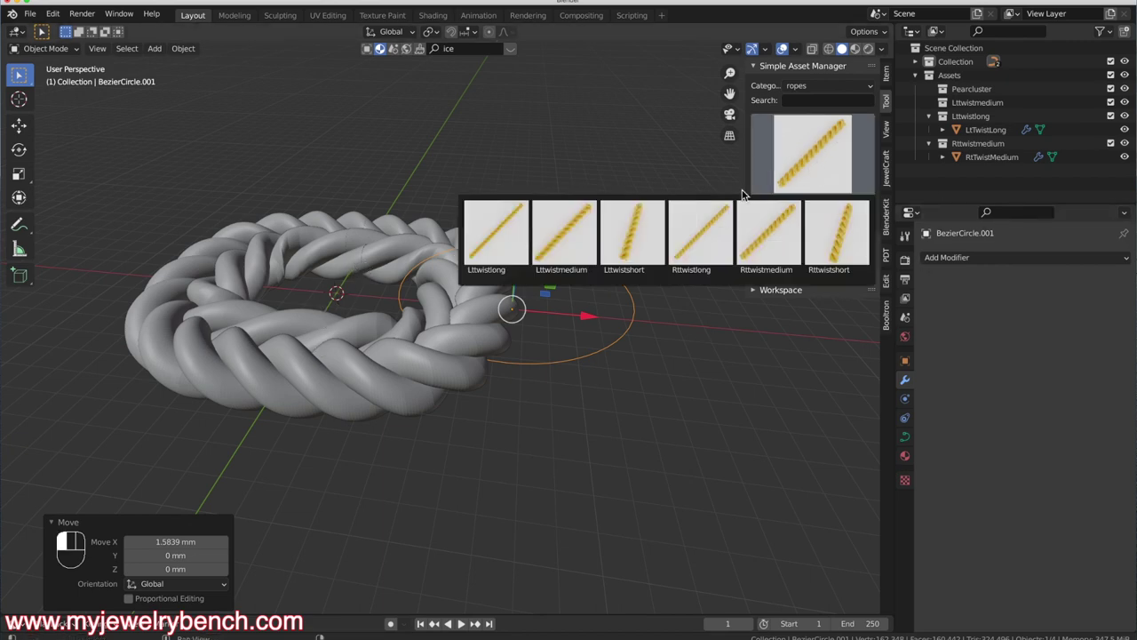
click(652, 241)
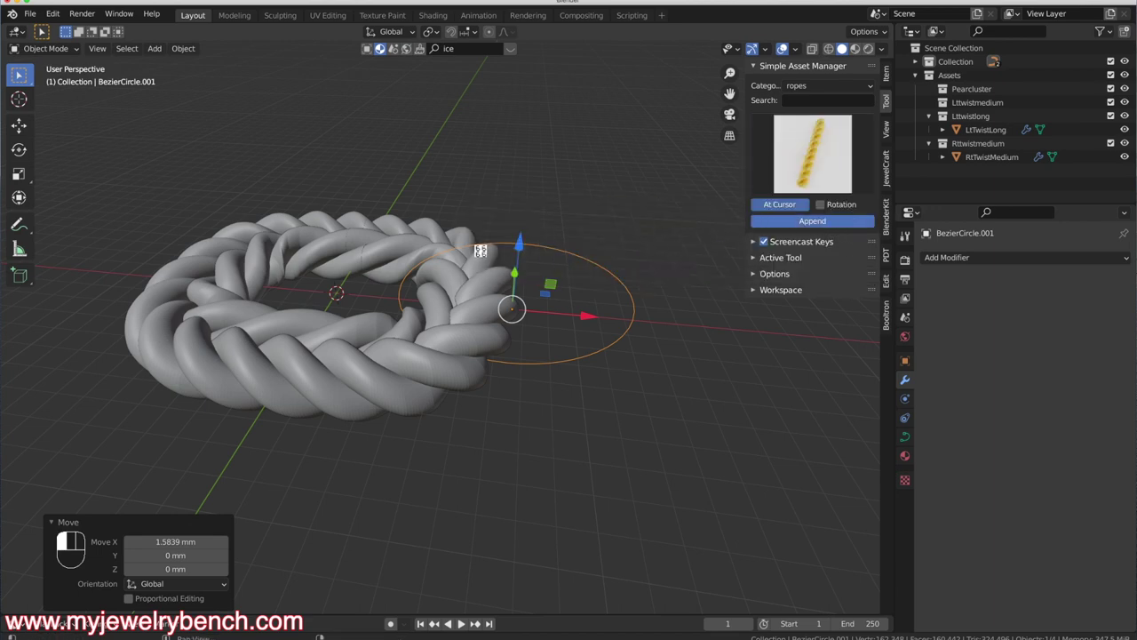
middle_drag(369, 214, 479, 196)
click(811, 170)
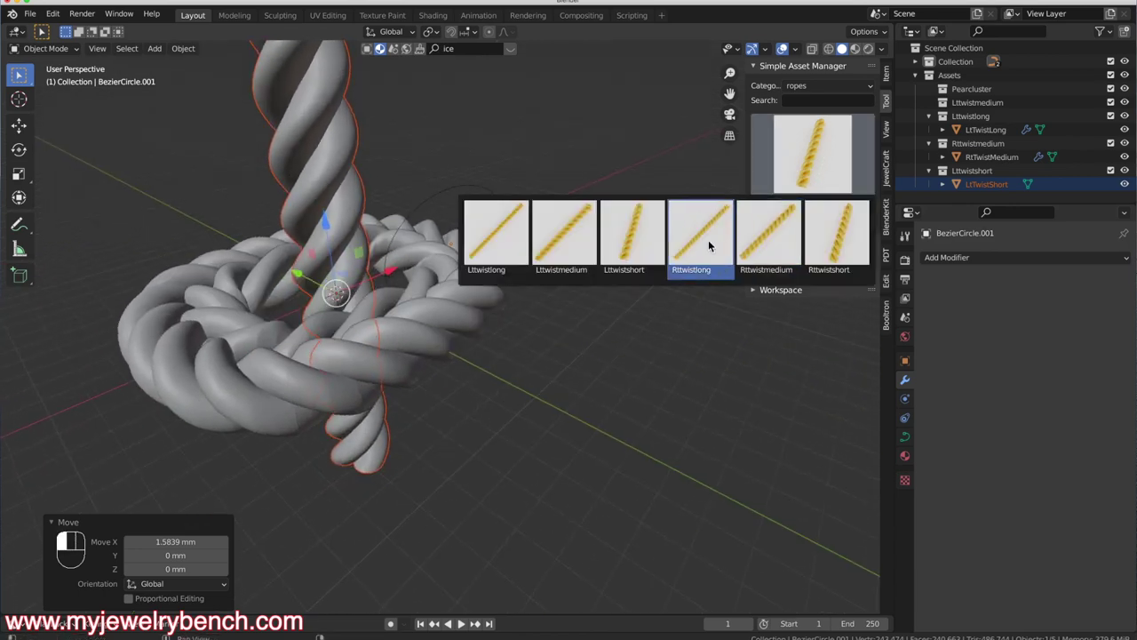
click(839, 240)
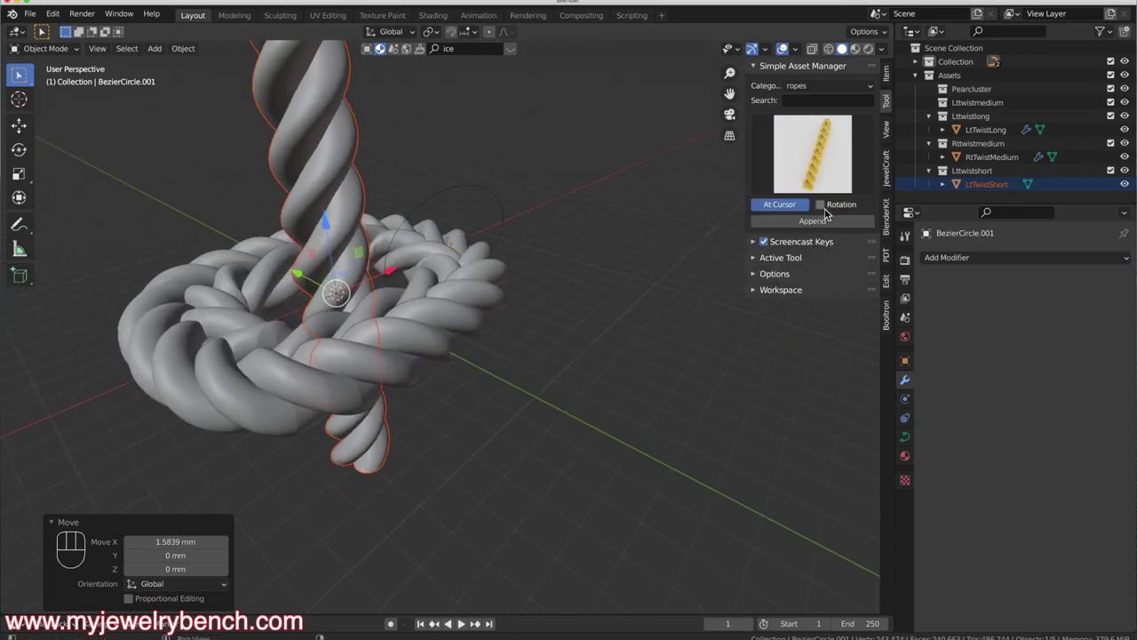
click(816, 222)
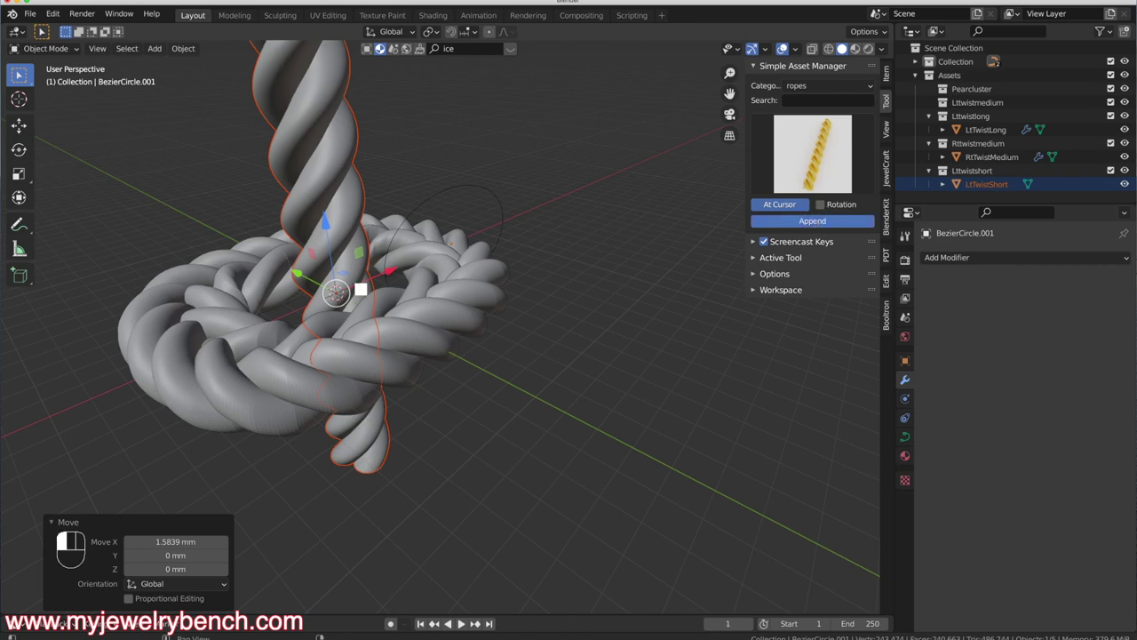
Set the origin of the appended right-twist short rope to its center of mass (volume)
middle_drag(338, 286, 378, 246)
right_click(426, 183)
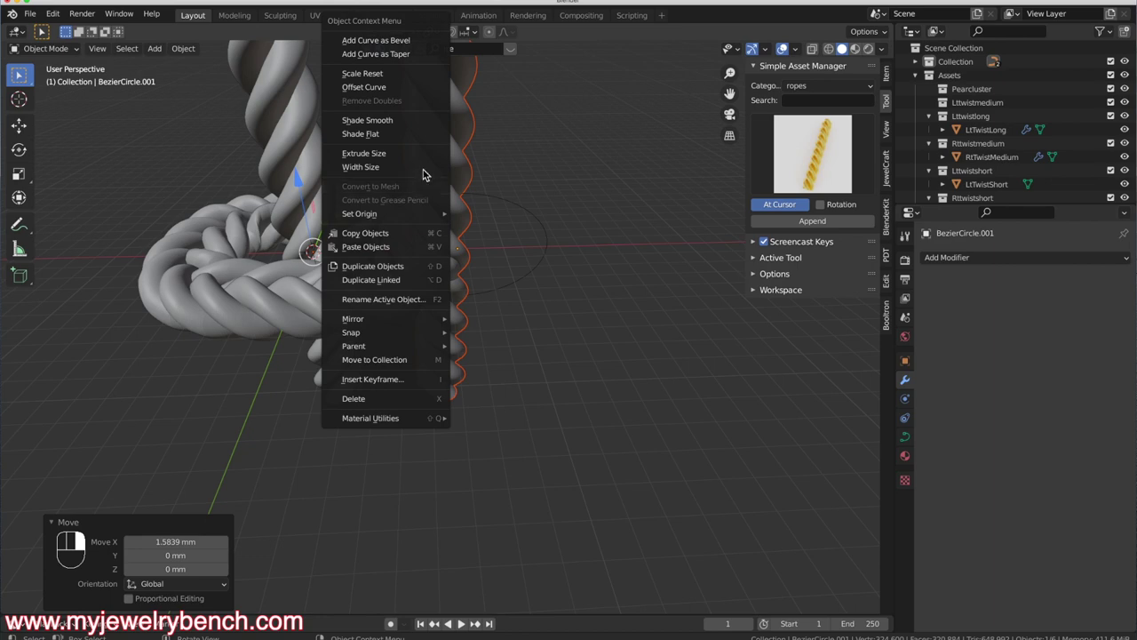
click(475, 320)
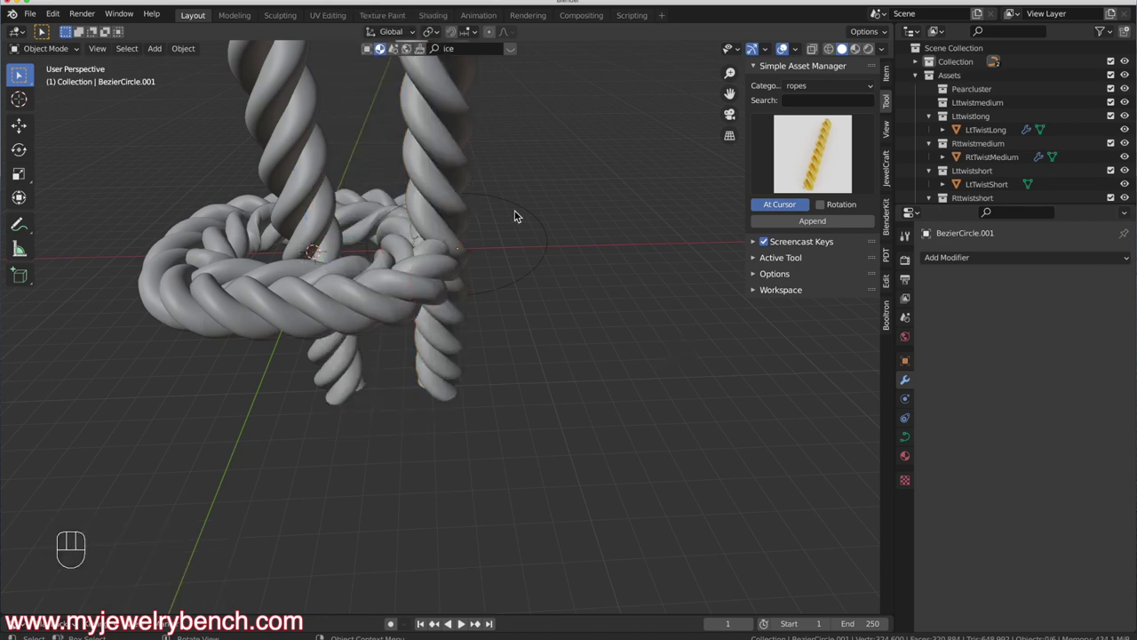
right_click(449, 109)
mouse_move(448, 107)
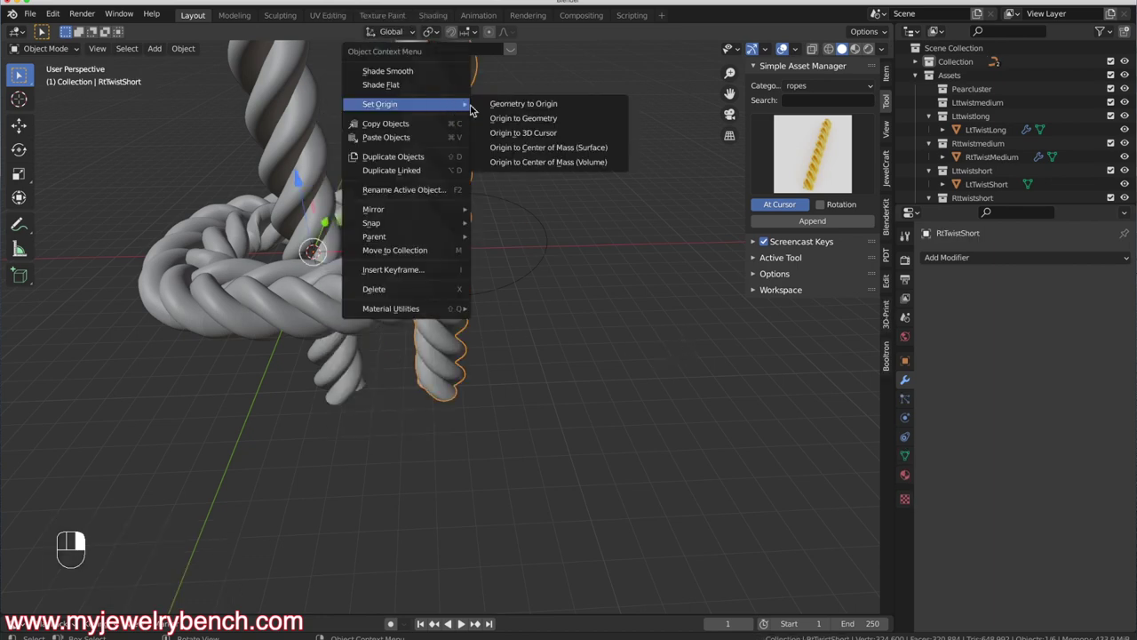
click(557, 163)
Snap the right-twist short rope to the 3D cursor and move it about 1.912 mm along X, beside the left-twist rope
key(shift+s)
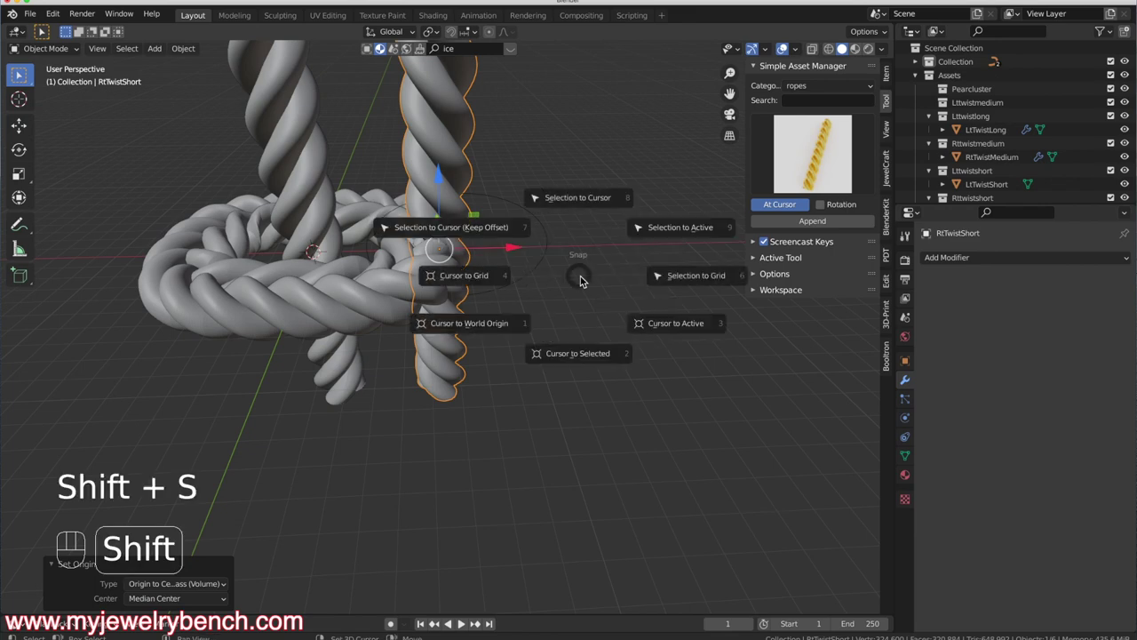
click(555, 209)
drag(382, 256, 427, 253)
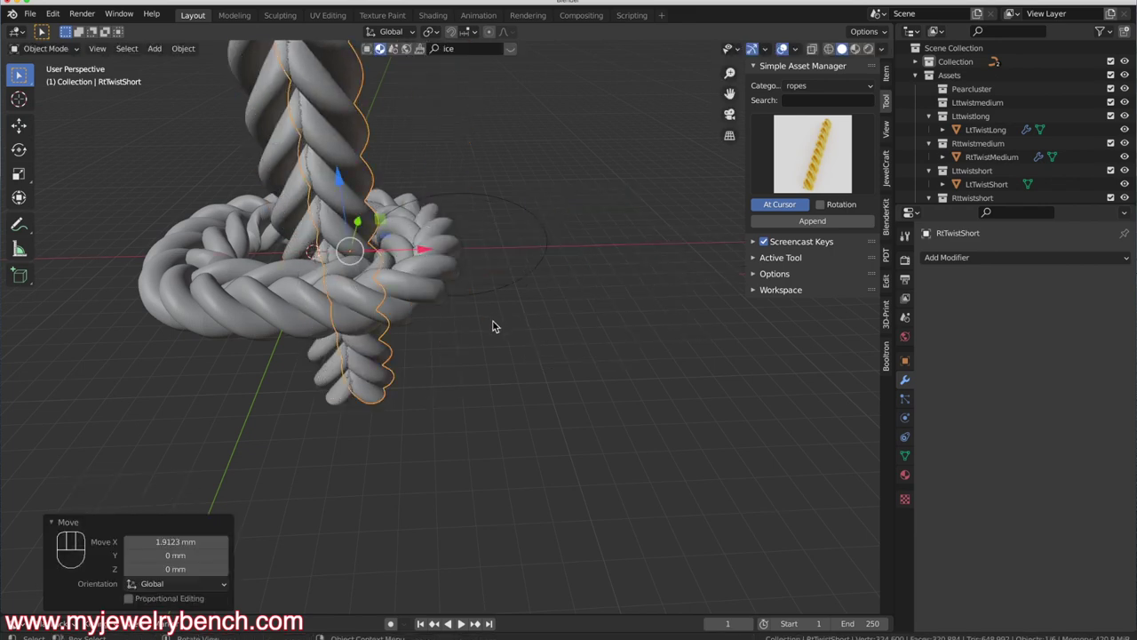
Join the two short twisted ropes into one braided rope with an Auto Boolean Union, keeping the left-twist rope as the active object
middle_drag(495, 326, 467, 191)
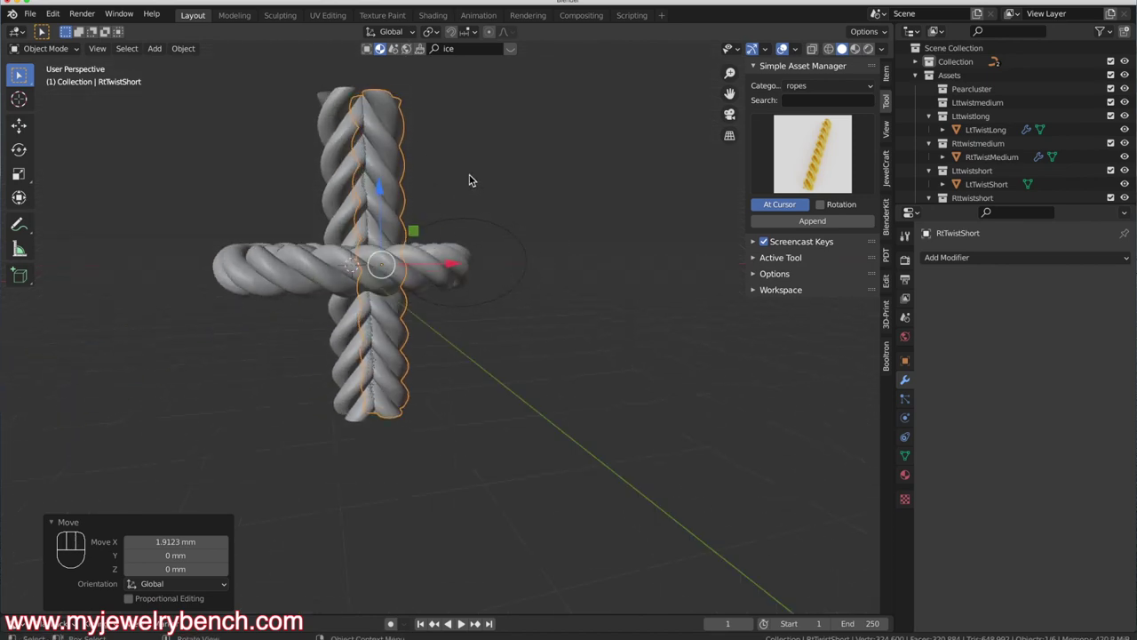
middle_drag(359, 124, 356, 298)
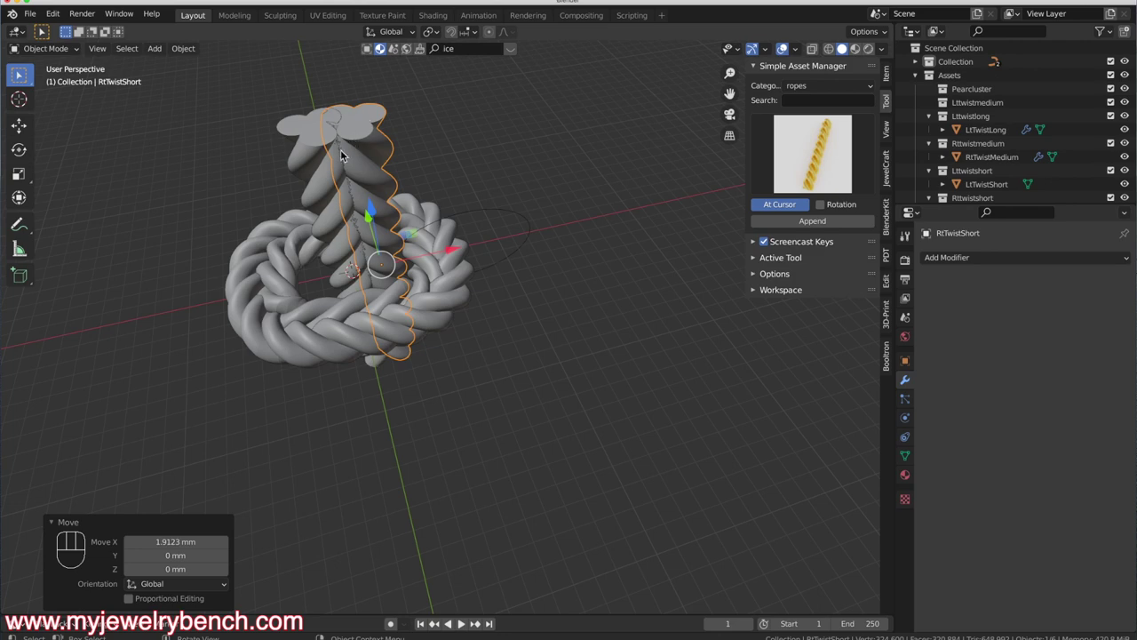
shift+click(315, 133)
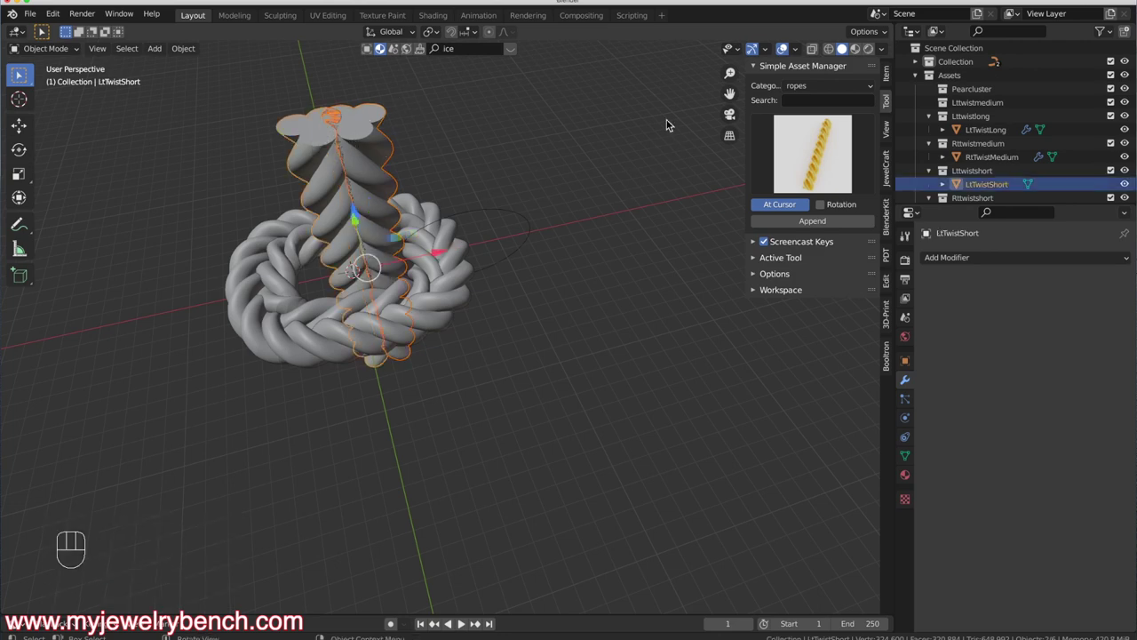
click(887, 281)
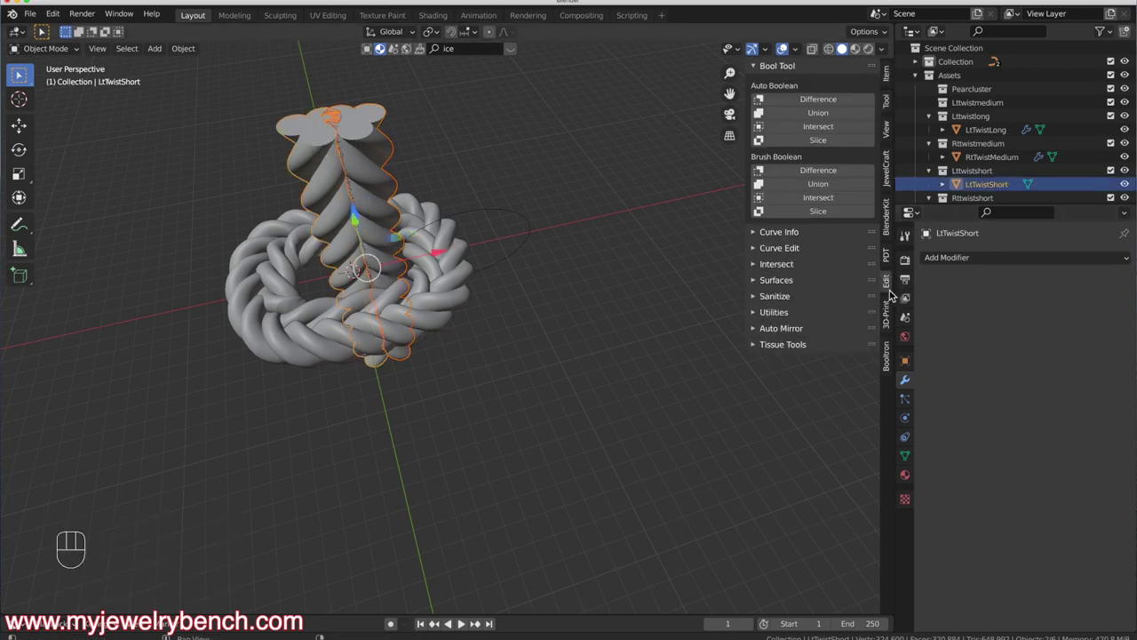
click(815, 114)
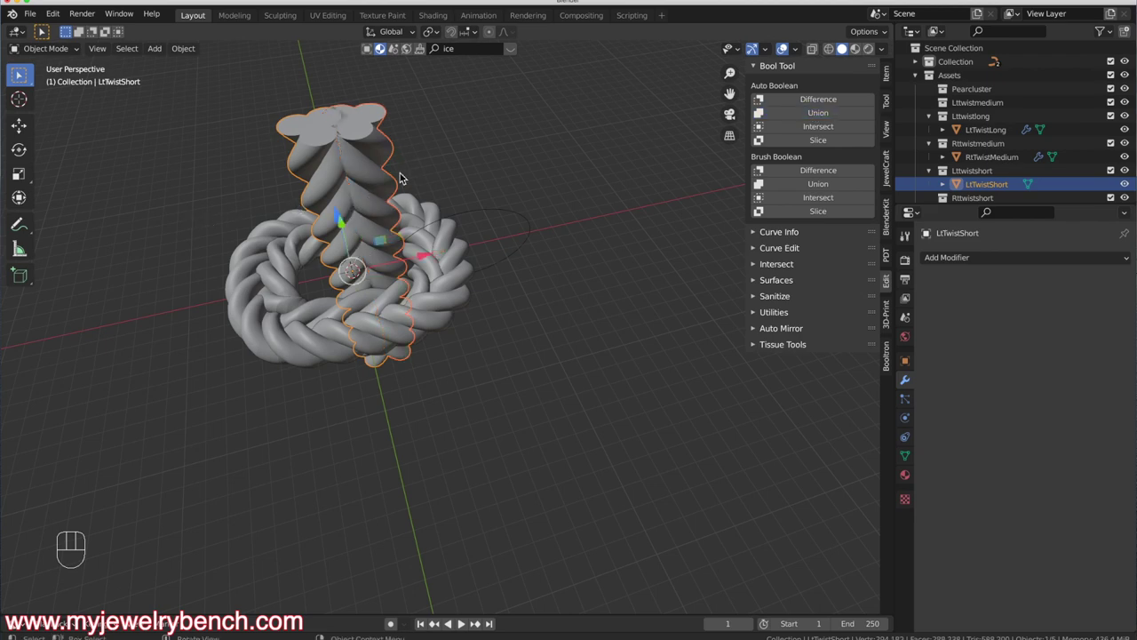
Rotate the joined braided rope 90° about the global X axis
middle_drag(373, 189, 353, 157)
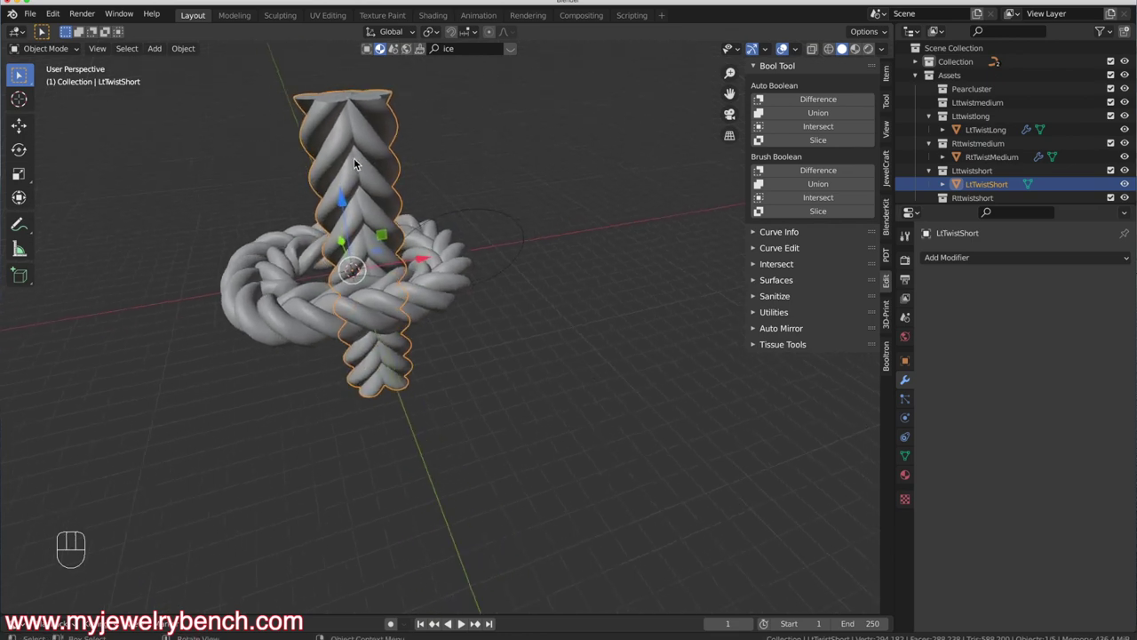
text(rx90)
key(Return)
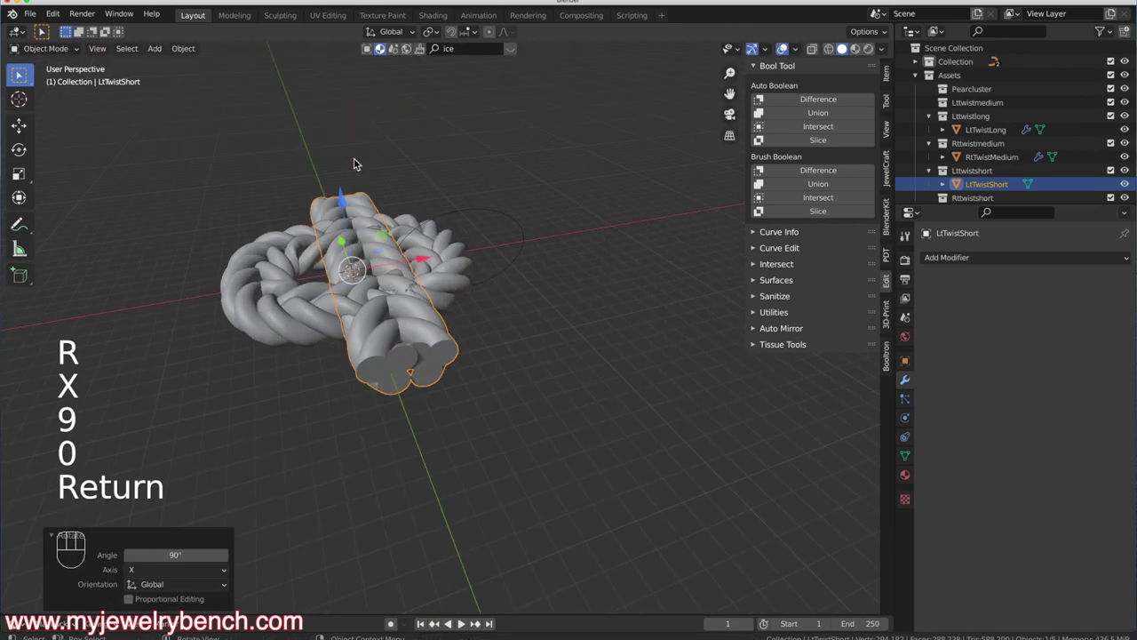
Scale the braided rope uniformly by about 0.423 as a crossbar inside the rings, then thicken it along Z by about 1.608
key(KP_7)
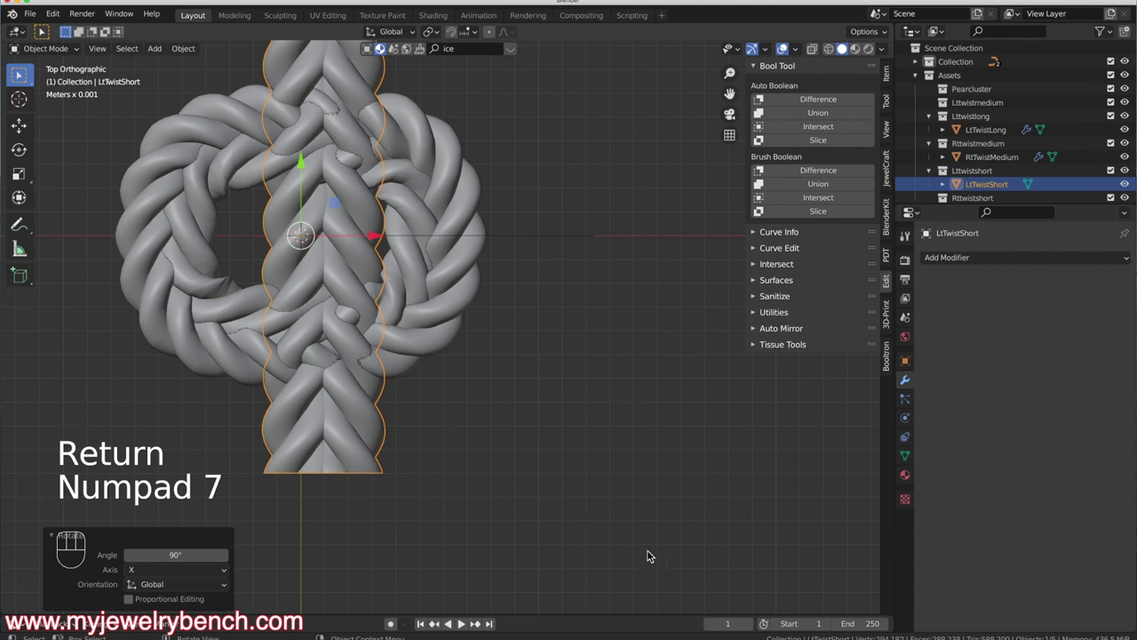
key(s)
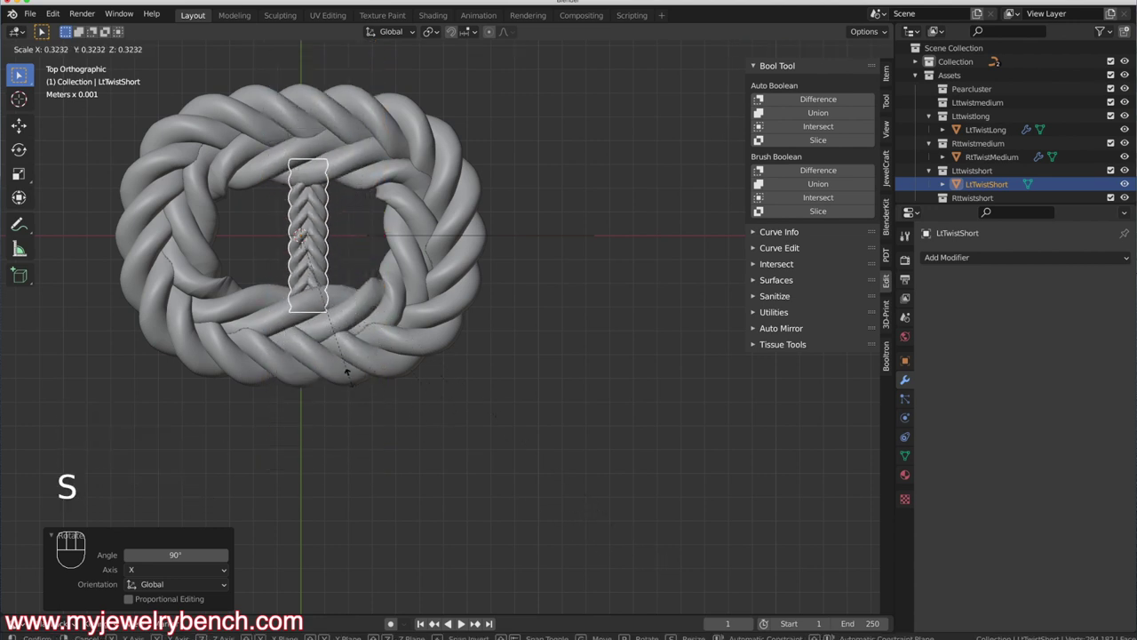
click(384, 408)
middle_drag(381, 419, 380, 299)
key(s)
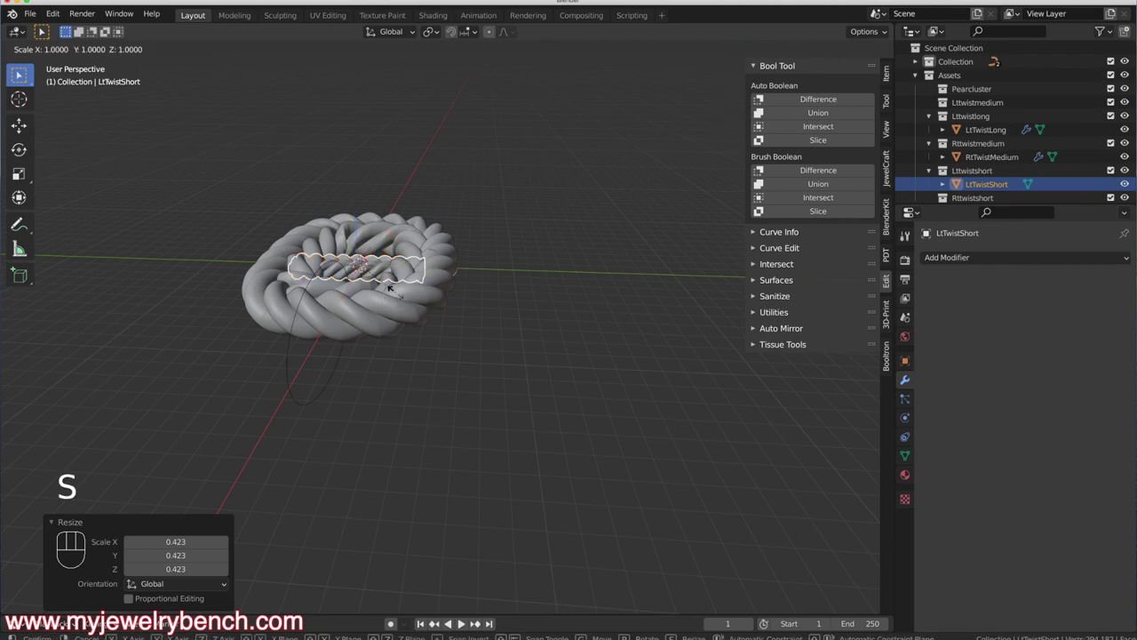
key(z)
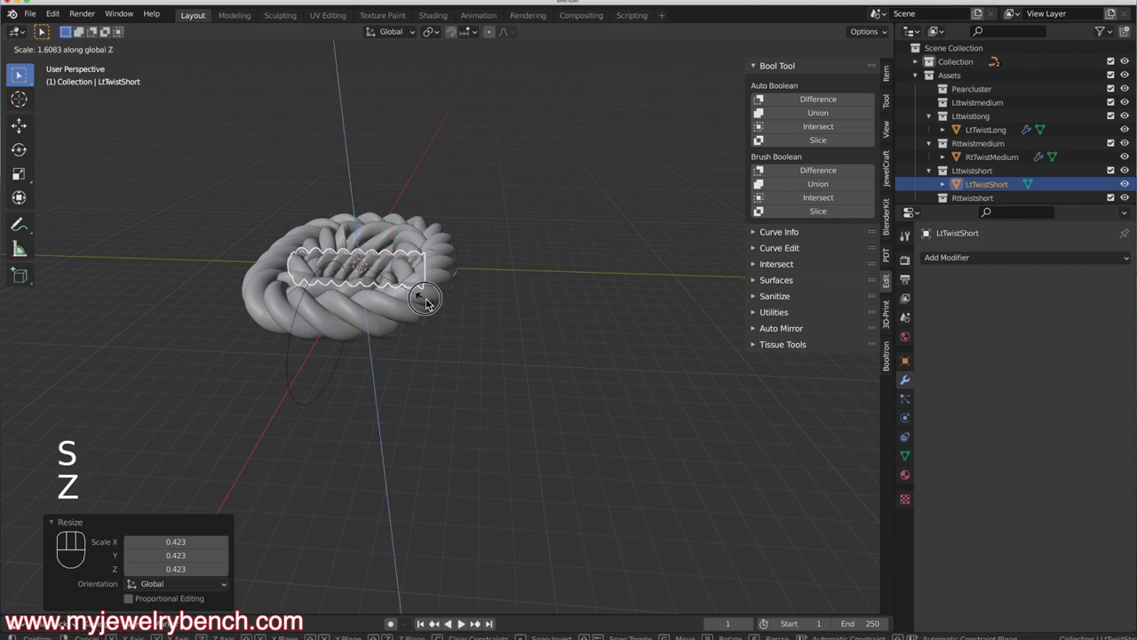
click(380, 326)
Examine from several sides how the braided crossbar meets the rope rings
middle_drag(381, 326, 352, 254)
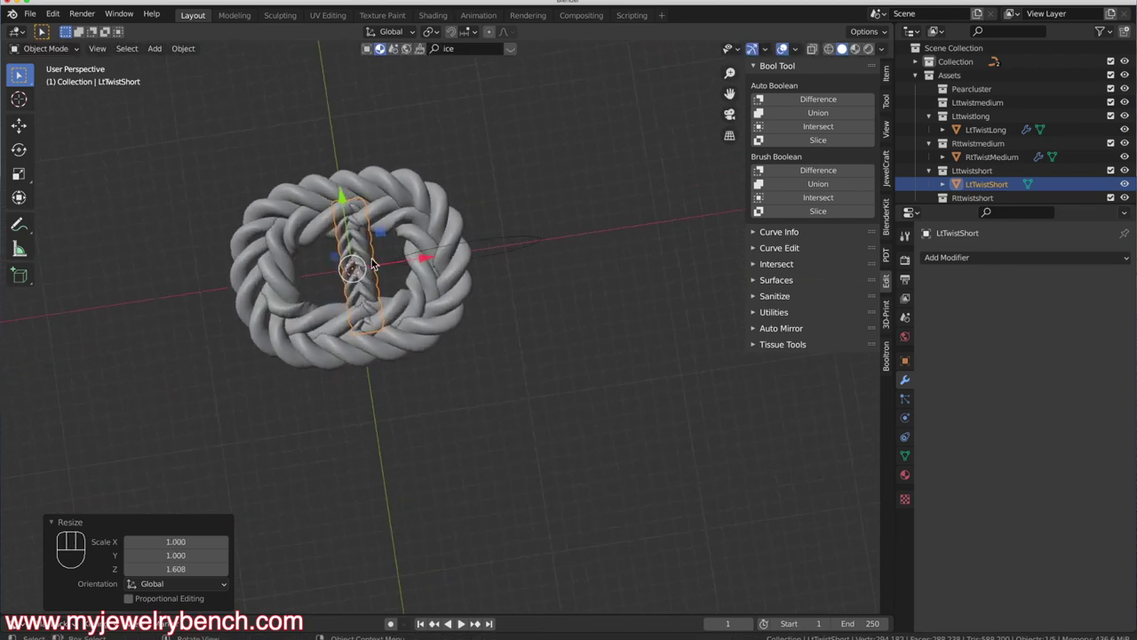
scroll(351, 254, up, 5)
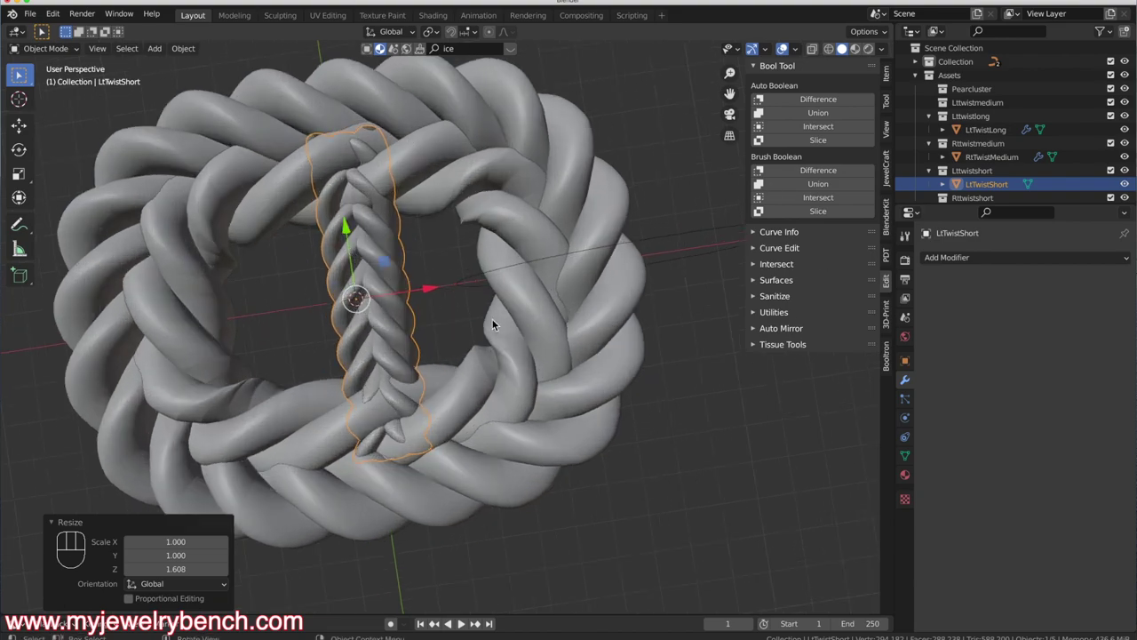
middle_drag(454, 215, 248, 177)
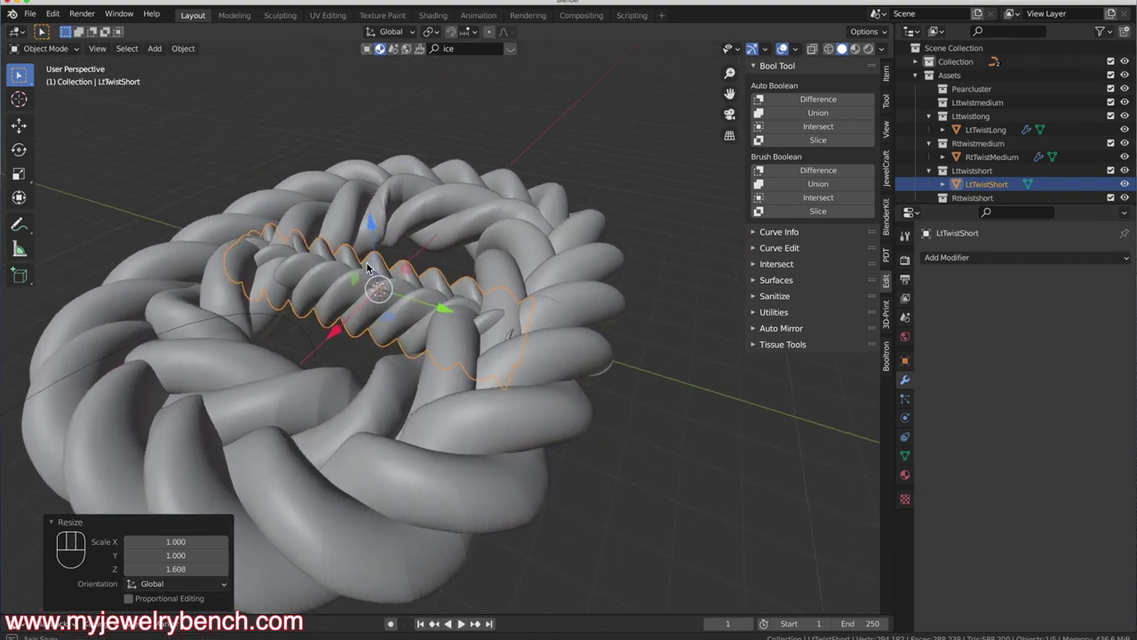
middle_drag(366, 261, 131, 230)
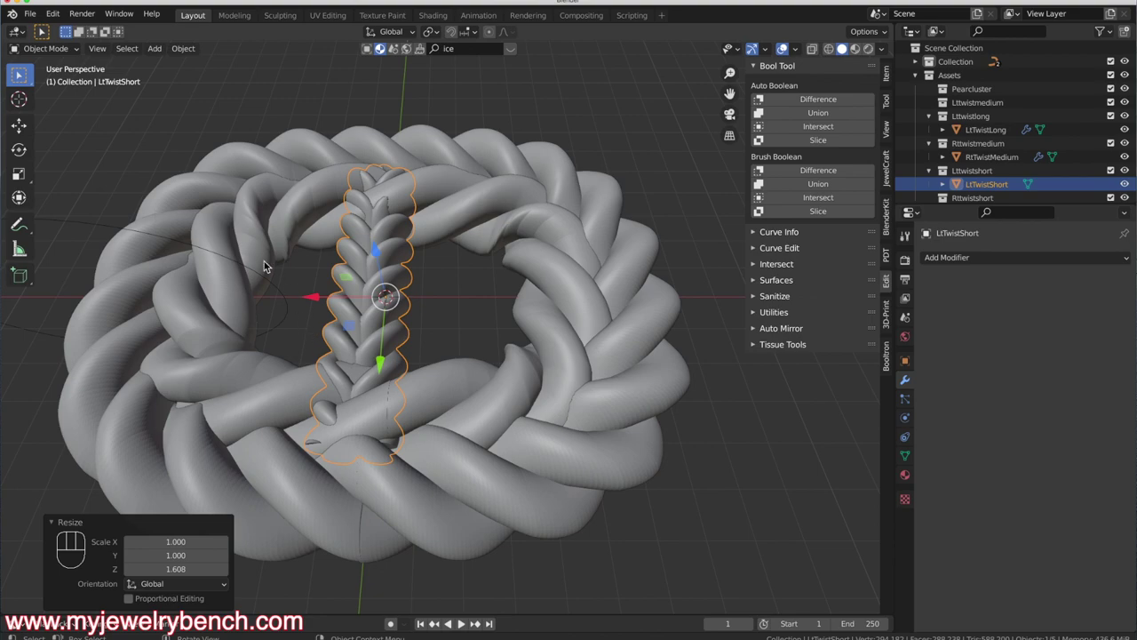
middle_drag(456, 298, 497, 283)
middle_drag(306, 272, 524, 315)
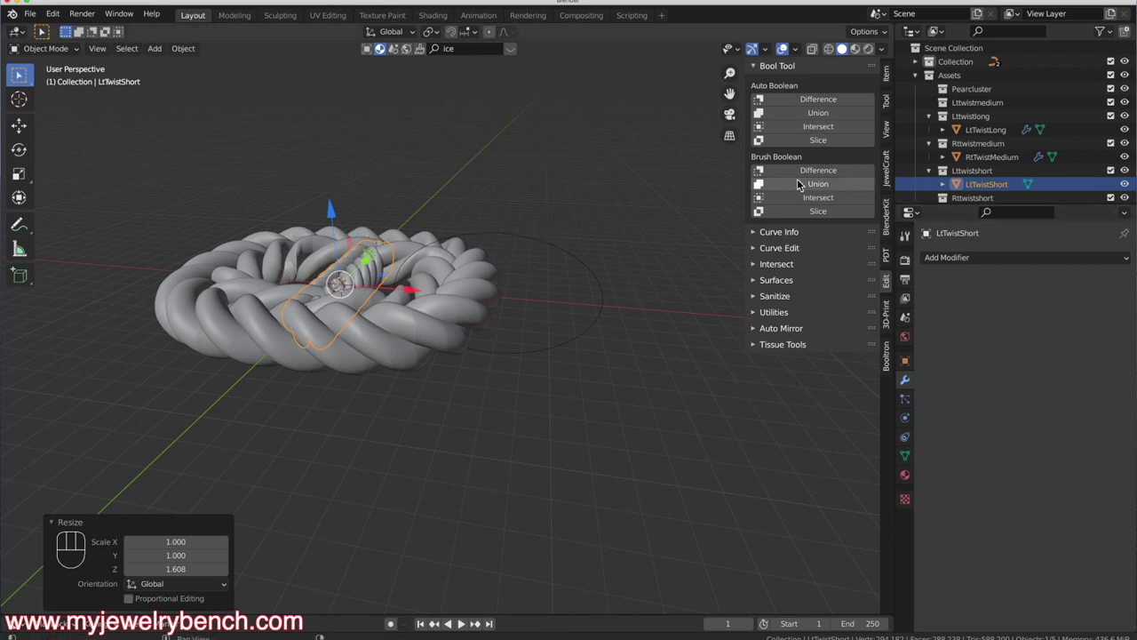
Append another pair of Rttwistshort and Lttwistshort rope assets at the 3D cursor
click(886, 101)
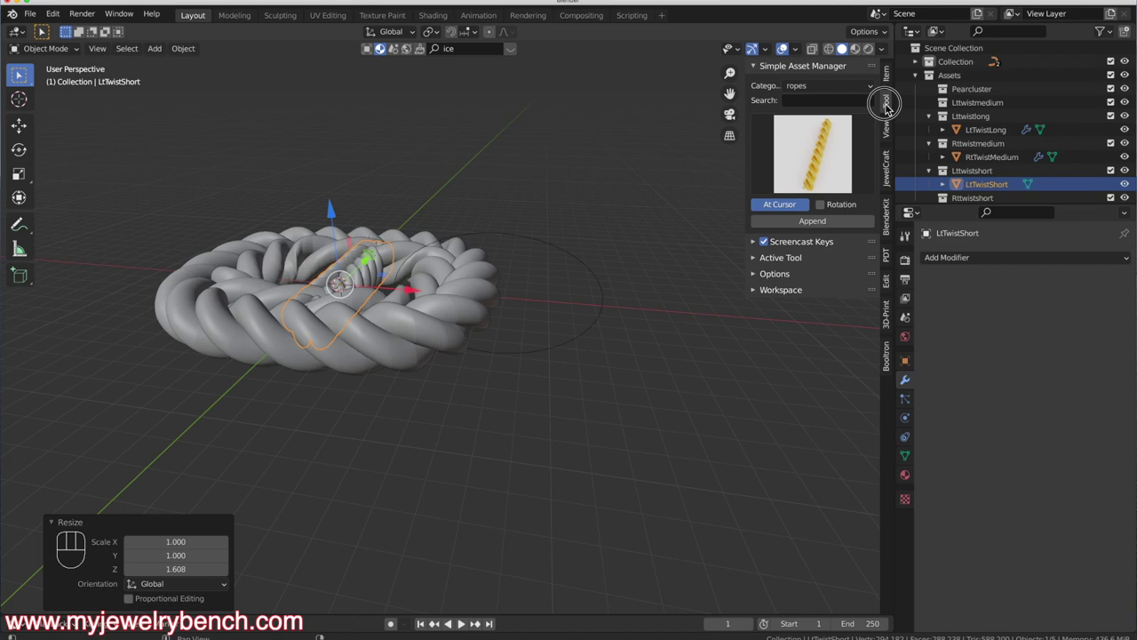
click(821, 146)
click(843, 240)
click(755, 221)
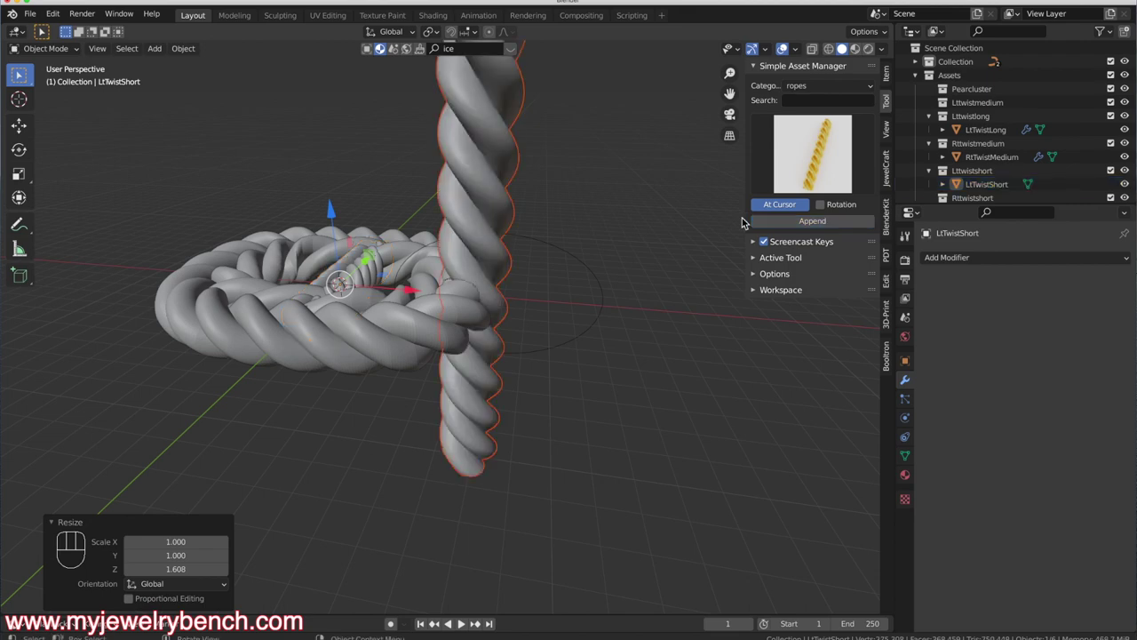
click(814, 177)
click(621, 234)
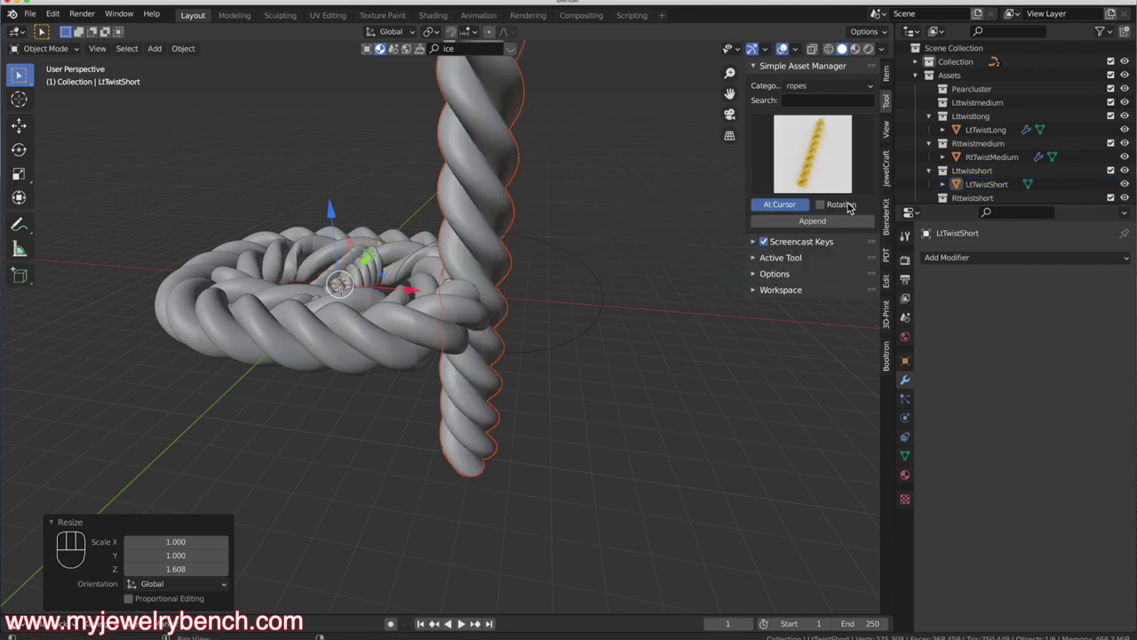
click(821, 223)
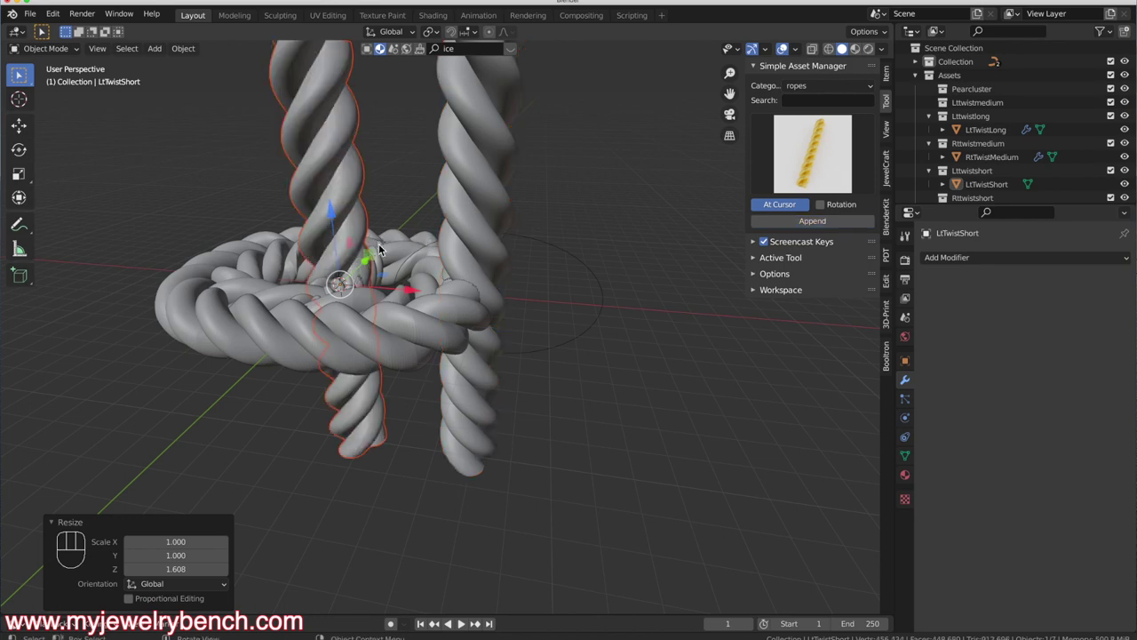
Delete the two newly appended short twisted ropes
click(311, 135)
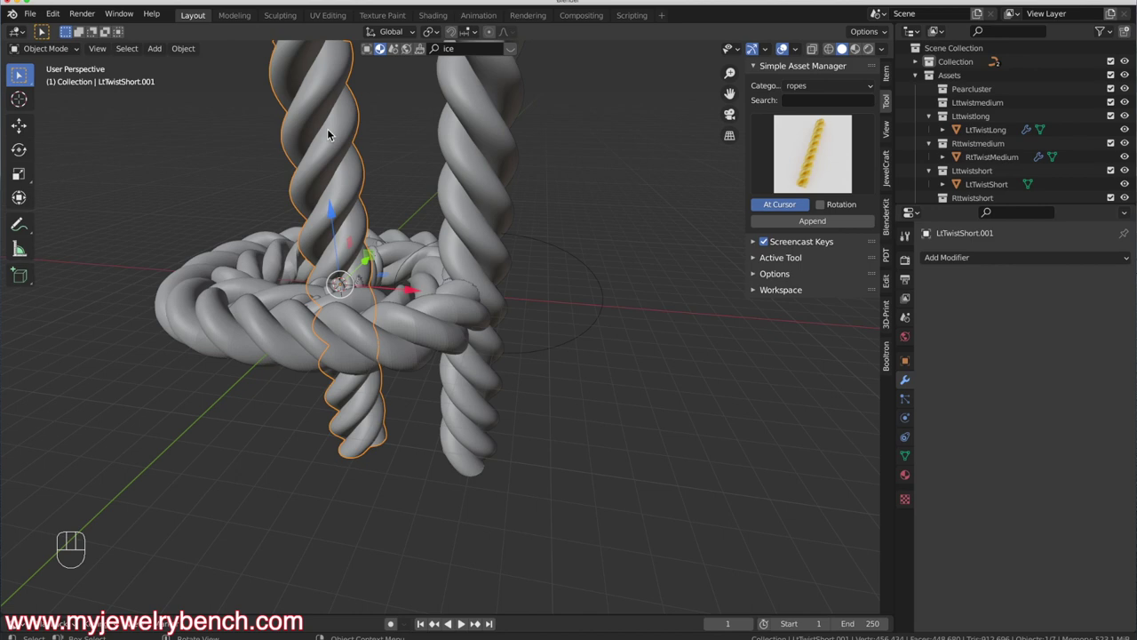
shift+click(465, 157)
key(x)
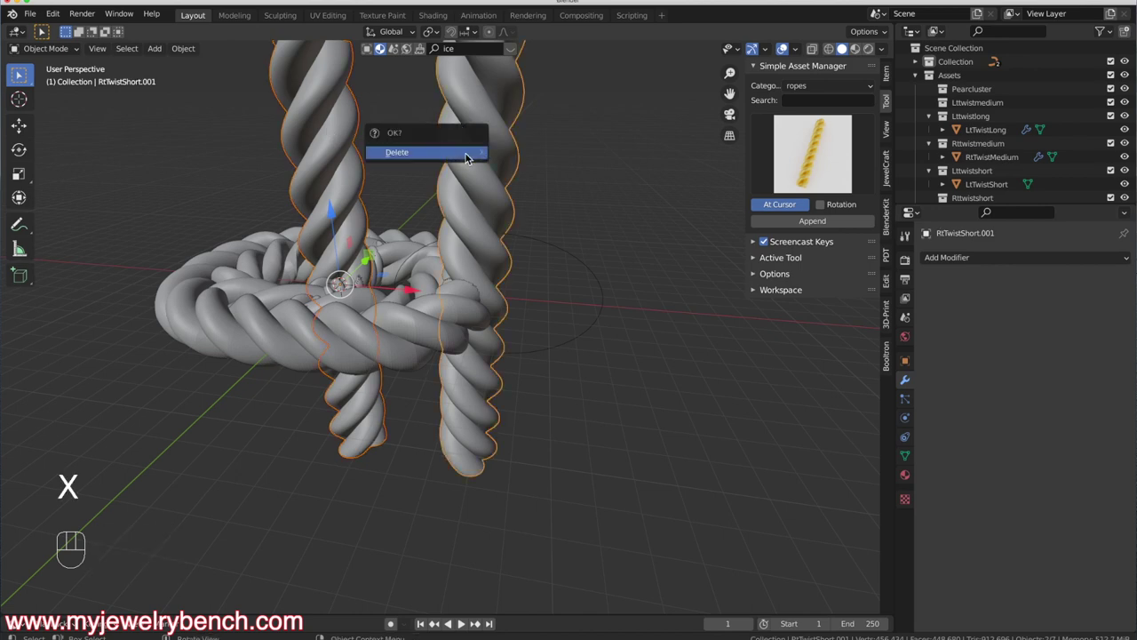
click(466, 153)
Duplicate the braided crossbar in place and rotate the copy 90° about the global X axis
click(357, 278)
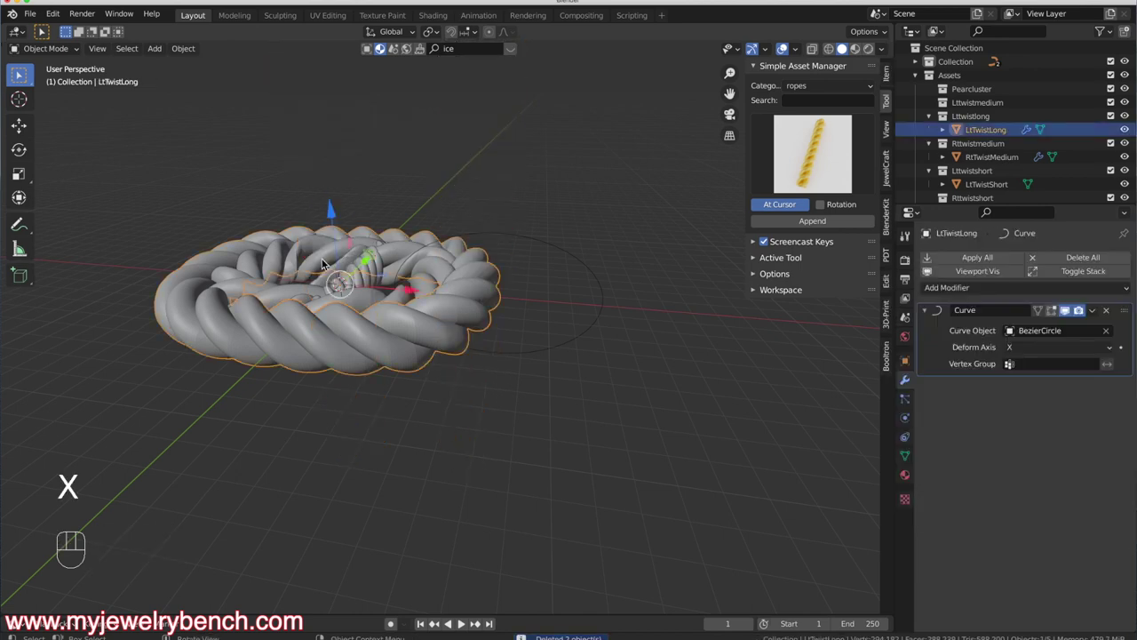
middle_drag(325, 265, 362, 355)
click(356, 286)
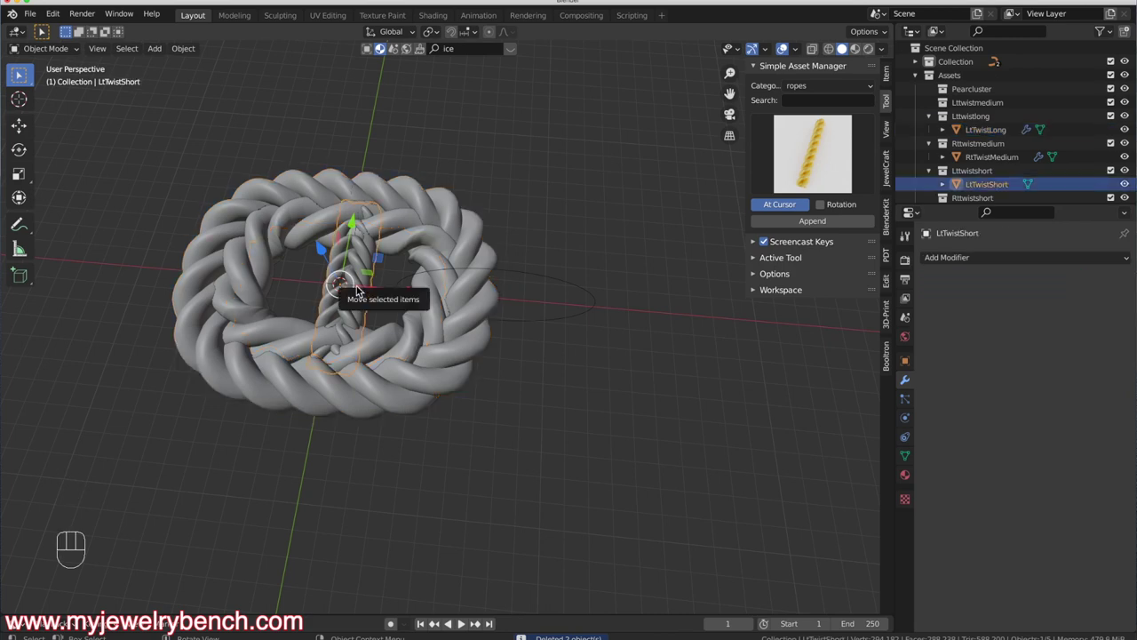
key(shift+d)
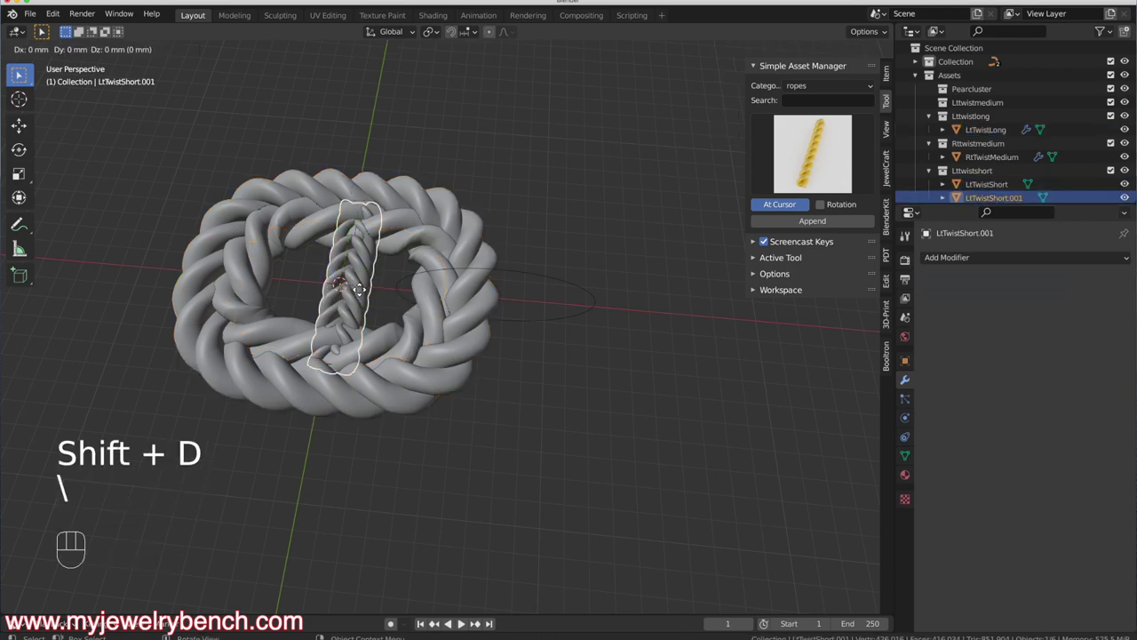
right_click(339, 242)
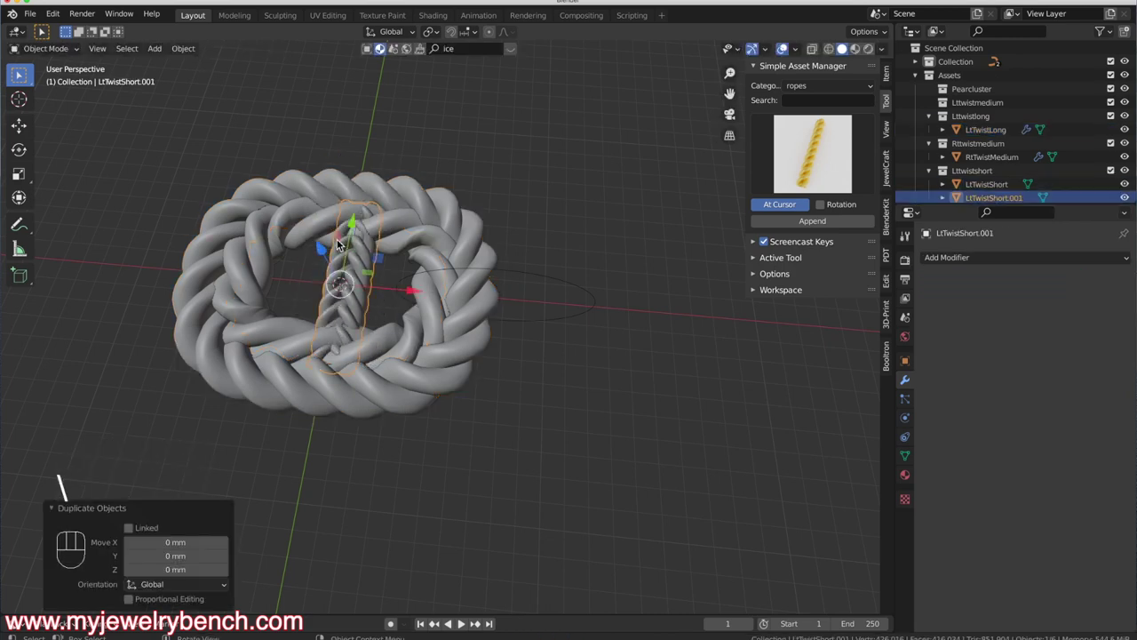
middle_drag(338, 244, 356, 197)
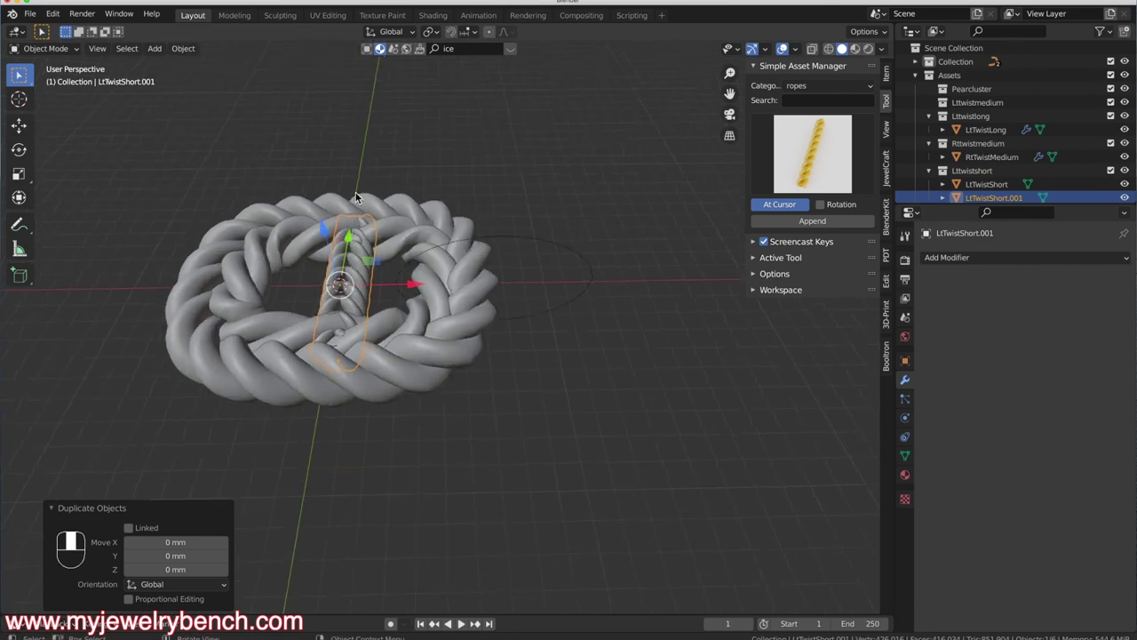
text(rx90)
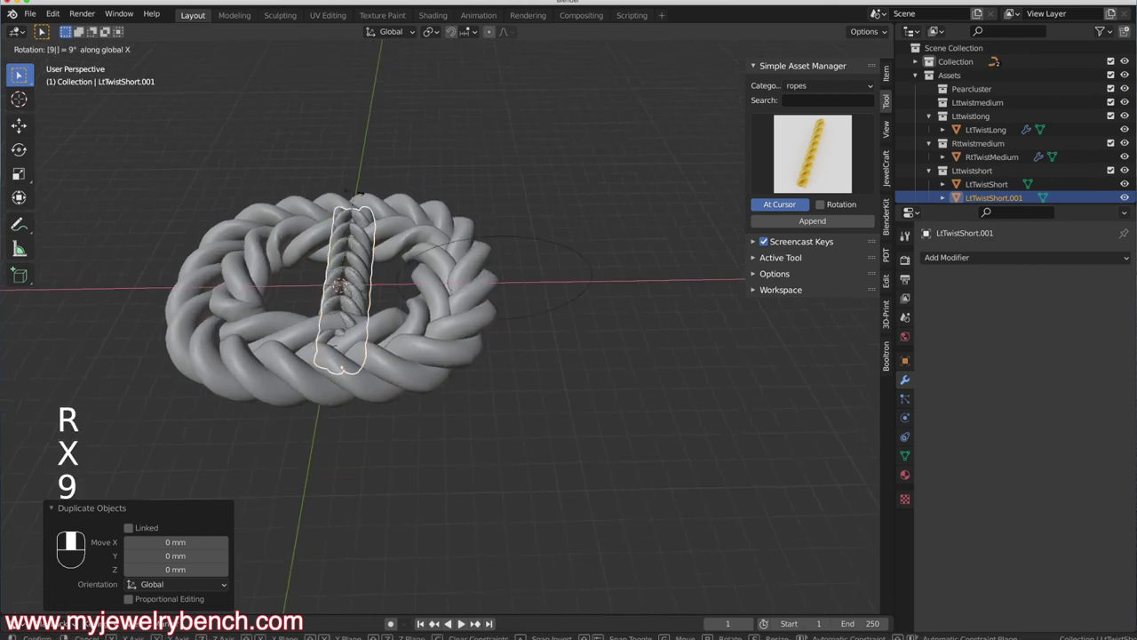
key(Return)
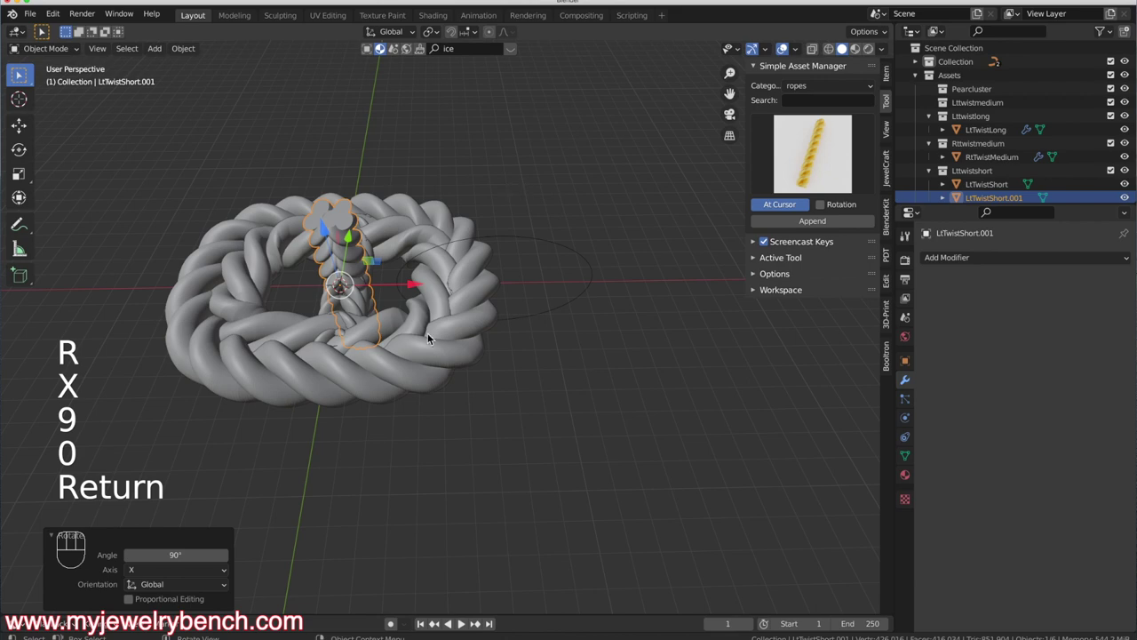
Scale the upright copy of the braided crossbar uniformly by about 2.35
key(s)
click(539, 394)
middle_drag(543, 399, 485, 371)
key(s)
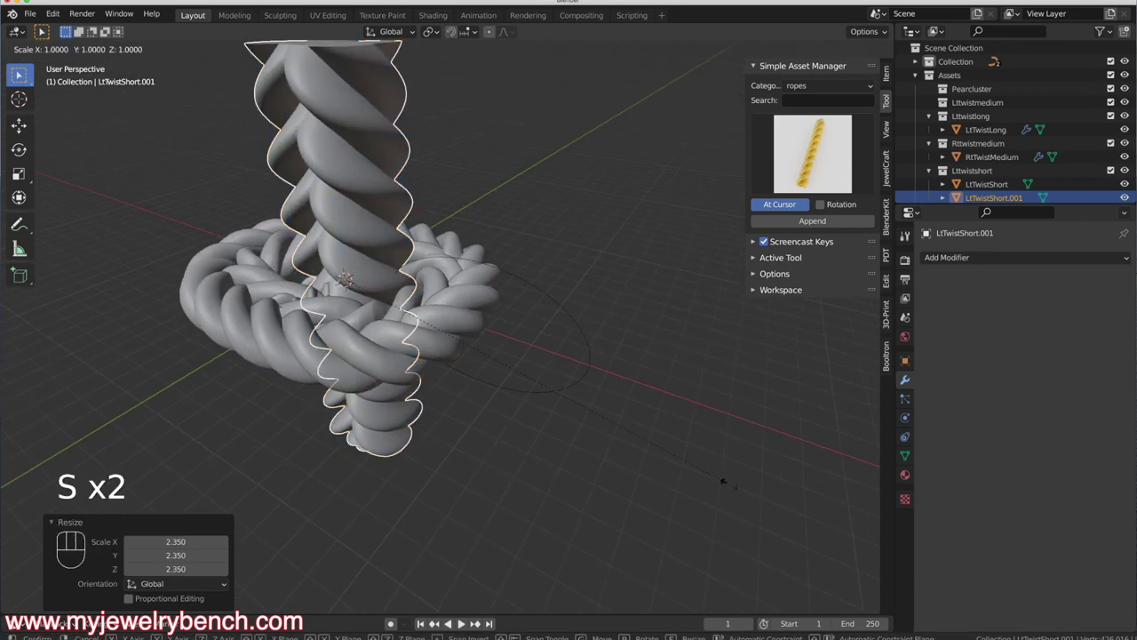
key(z)
right_click(690, 465)
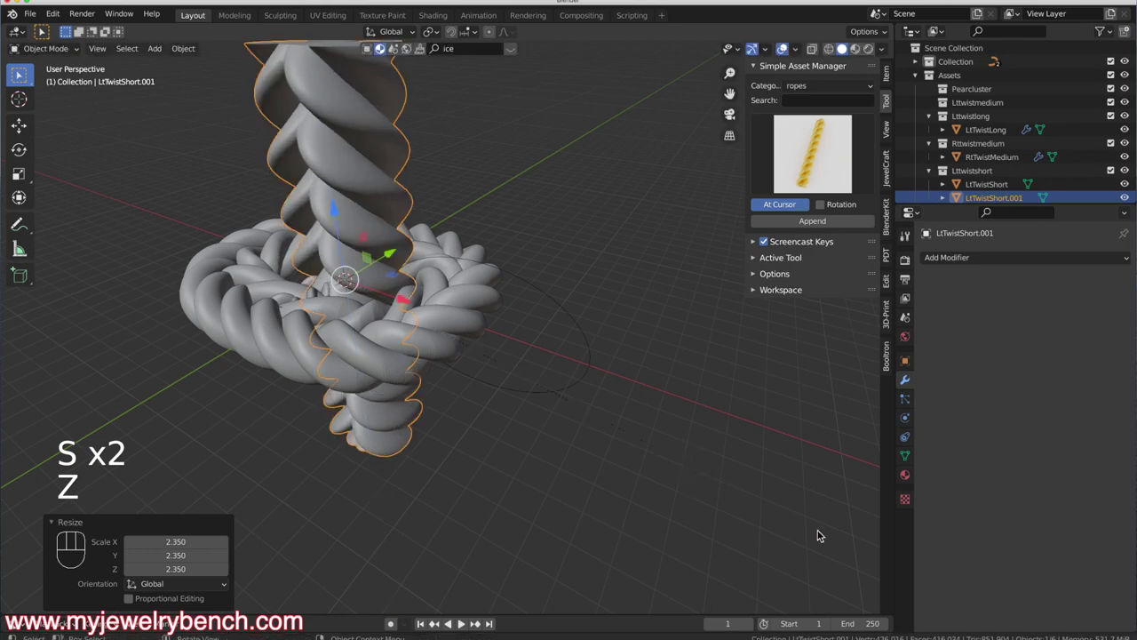
Scale the upright braid by about 0.65 along the global Y axis and rotate it 90° about Z
key(s)
key(y)
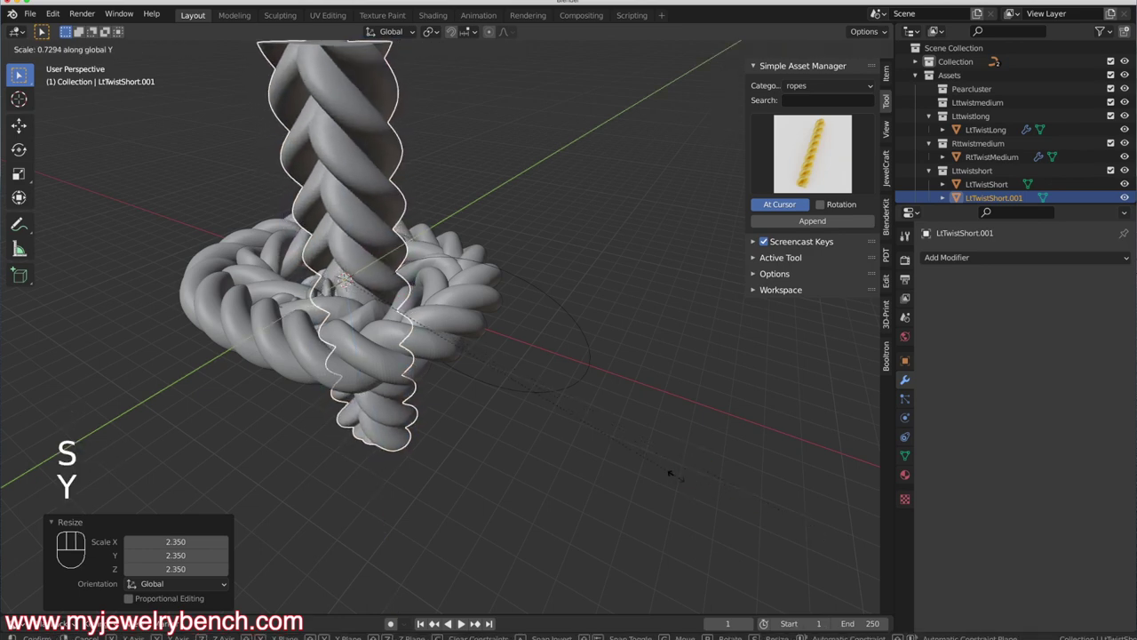
click(637, 468)
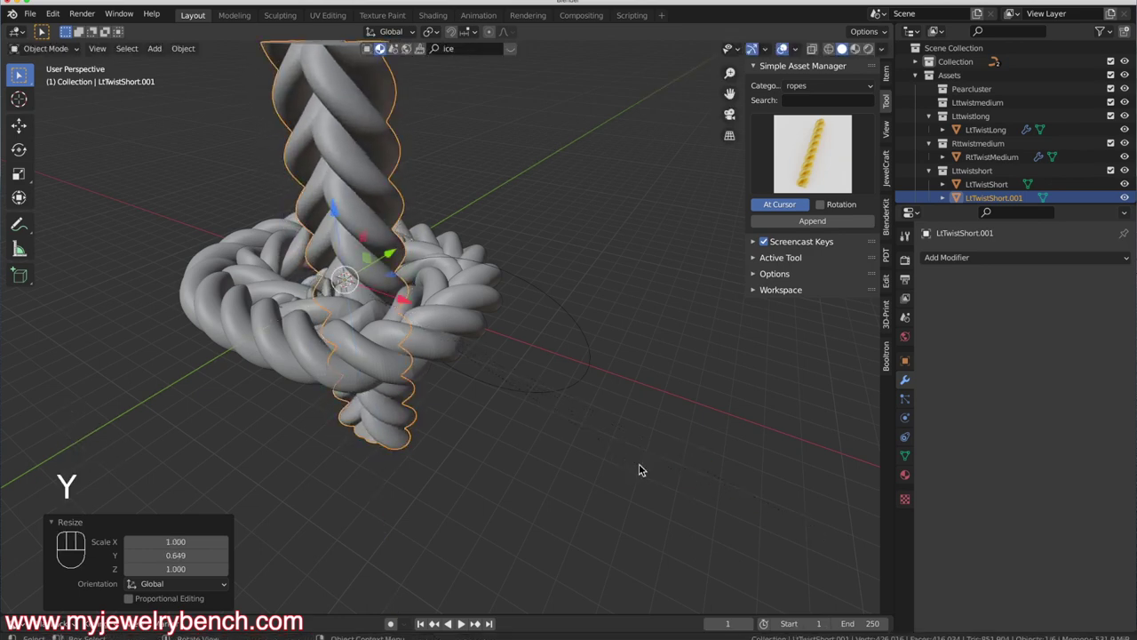
text(rz90)
key(Return)
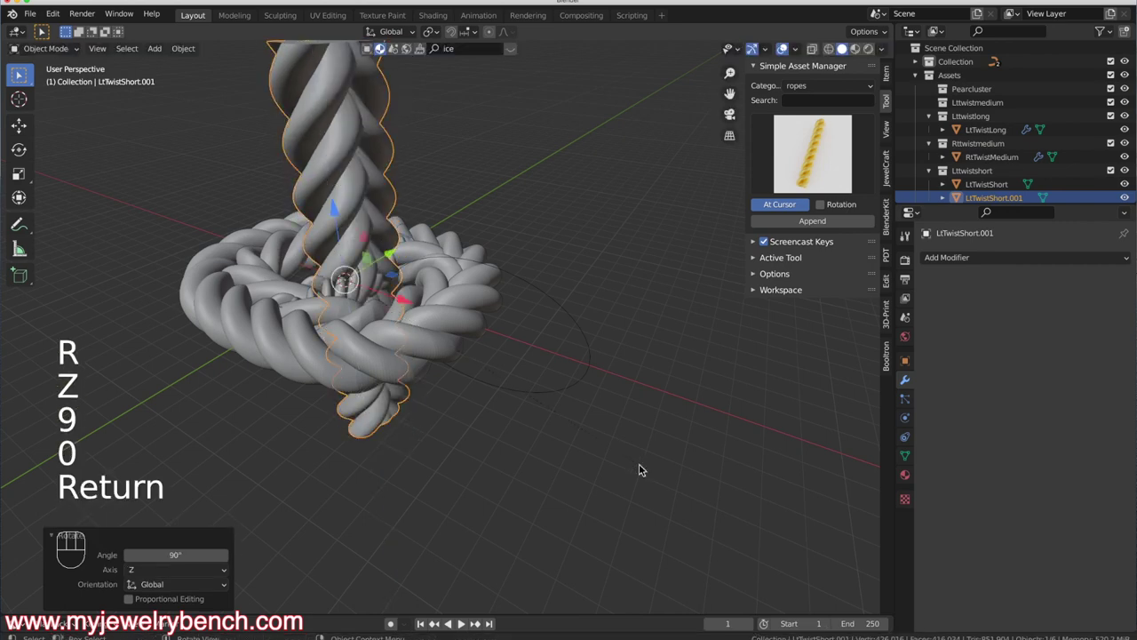
Set the upright braid's origin to its center of mass (volume)
middle_drag(535, 429, 589, 390)
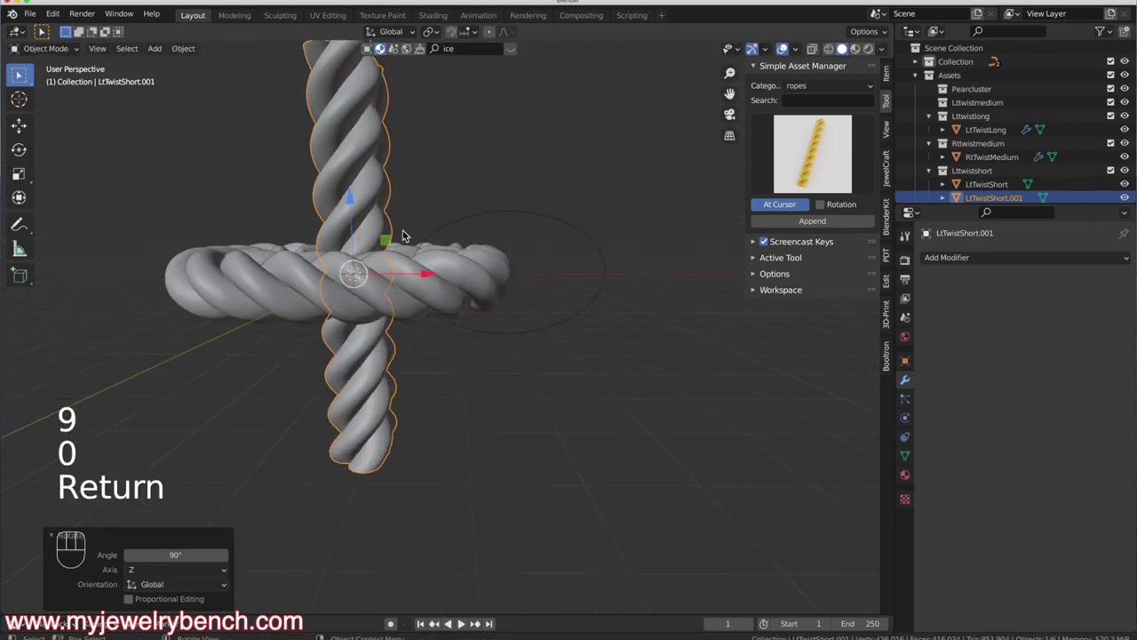
right_click(349, 162)
mouse_move(349, 163)
click(458, 220)
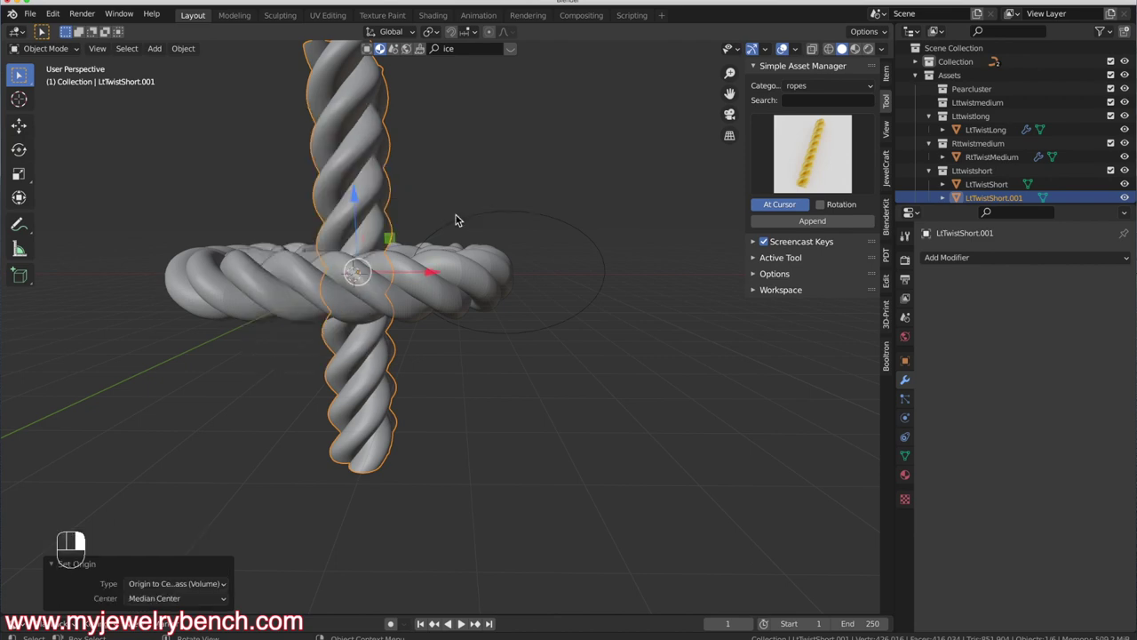
Undo the origin change and the preceding rotation and scaling of the upright braid
key(super+z)
key(super+z)
key(super+z)
key(super+z)
key(super+z)
key(super+z)
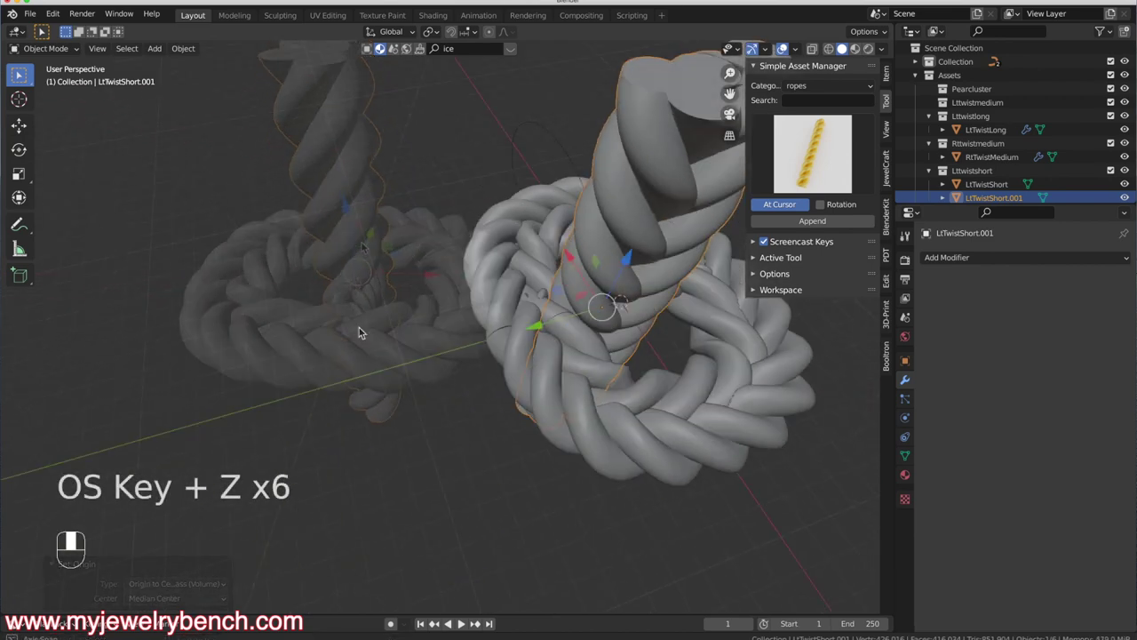
Apply the rotation and scale of the upright braid
middle_drag(448, 295, 500, 284)
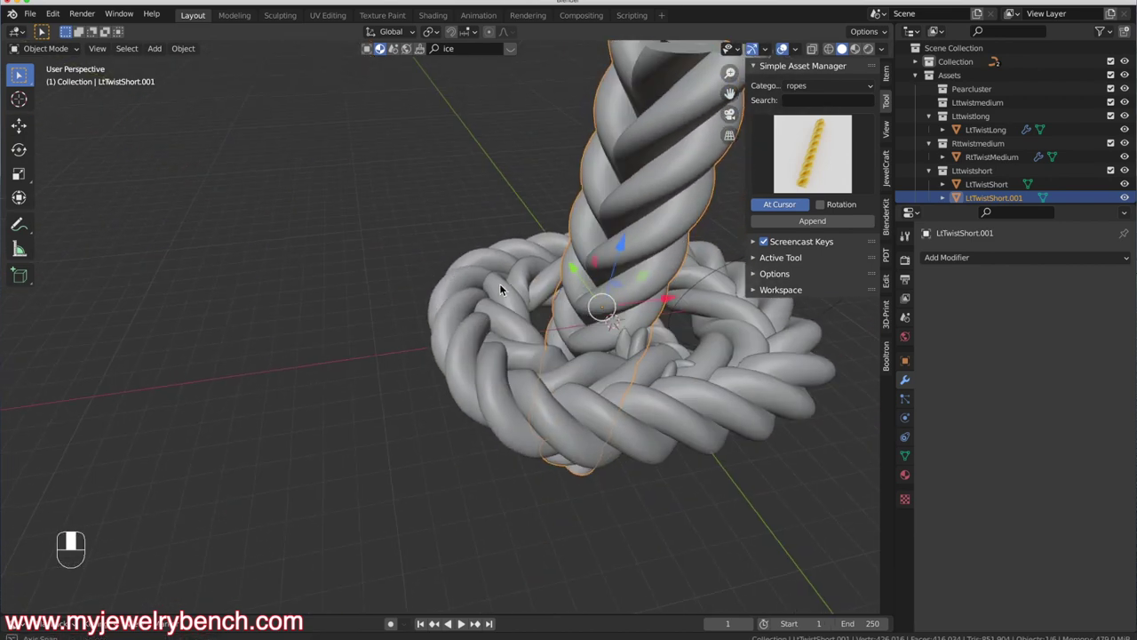
scroll(63, 317, down, 2)
scroll(351, 320, up, 2)
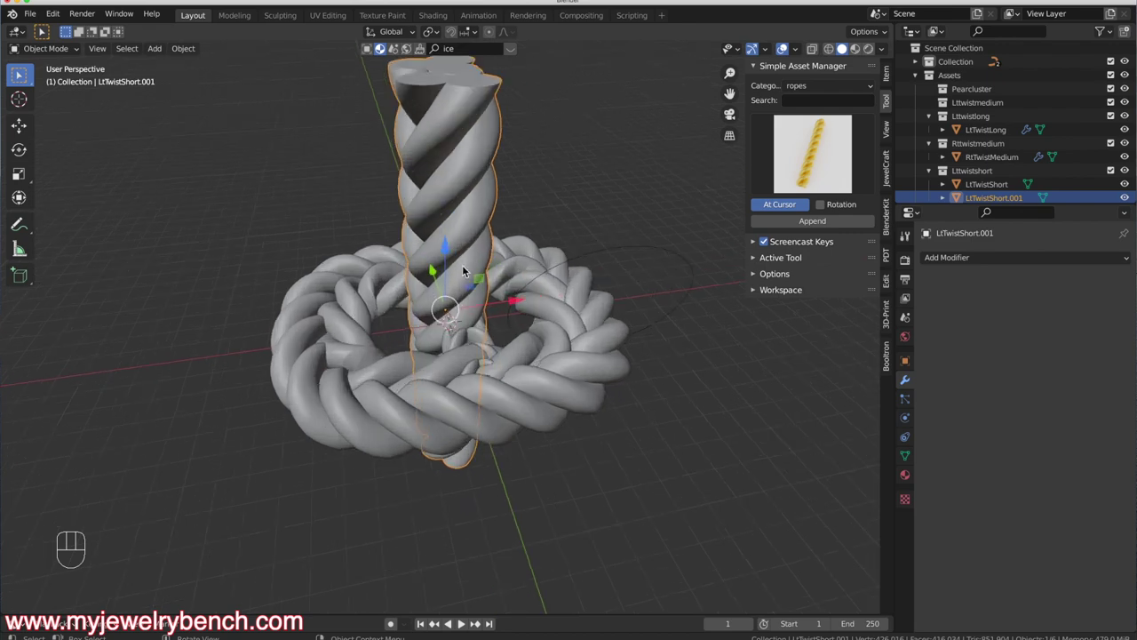
key(ctrl+a)
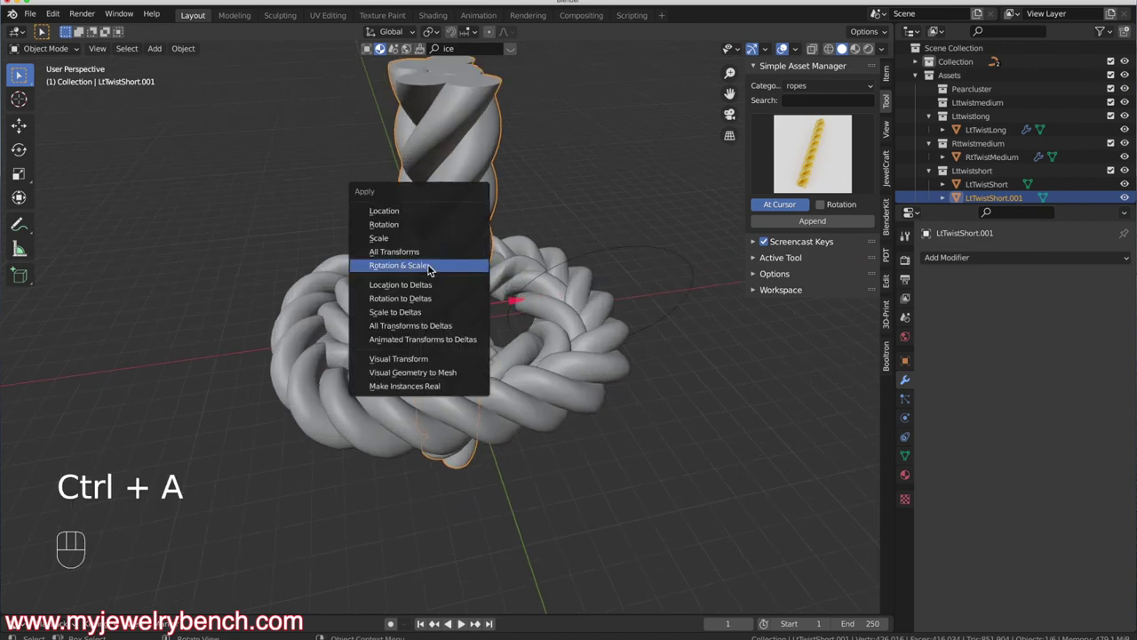
click(430, 266)
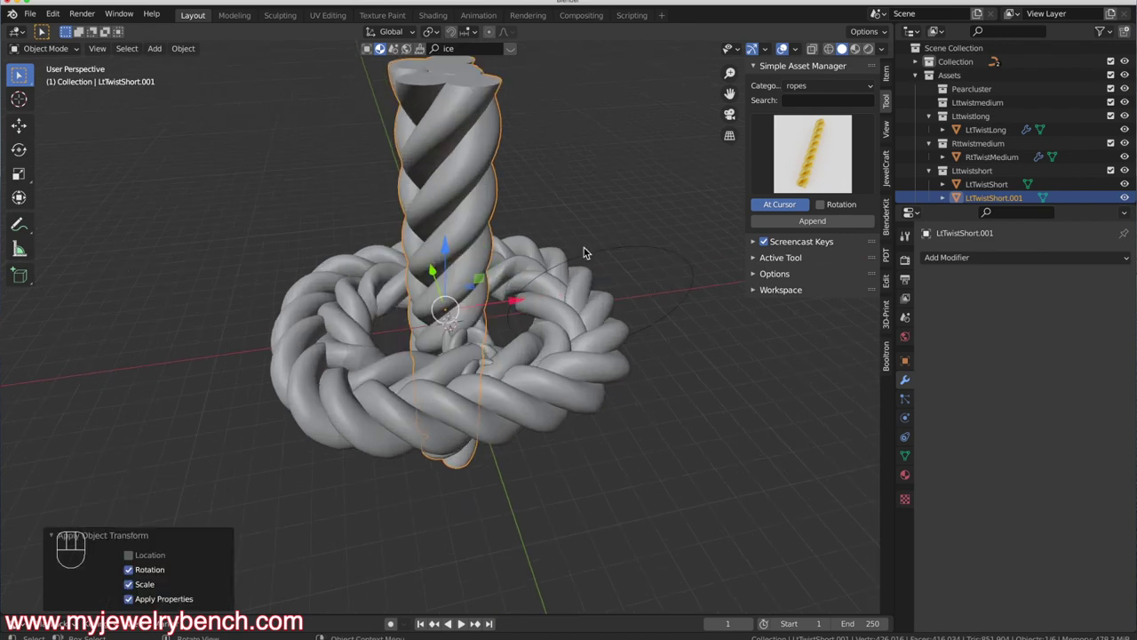
Undo the applied rotation and scale along with the edits made before it
key(super+z)
key(super+z)
key(super+z)
key(super+z)
key(super+z)
key(super+z)
key(super+z)
key(super+z)
key(super+z)
key(super+z)
key(super+z)
key(super+z)
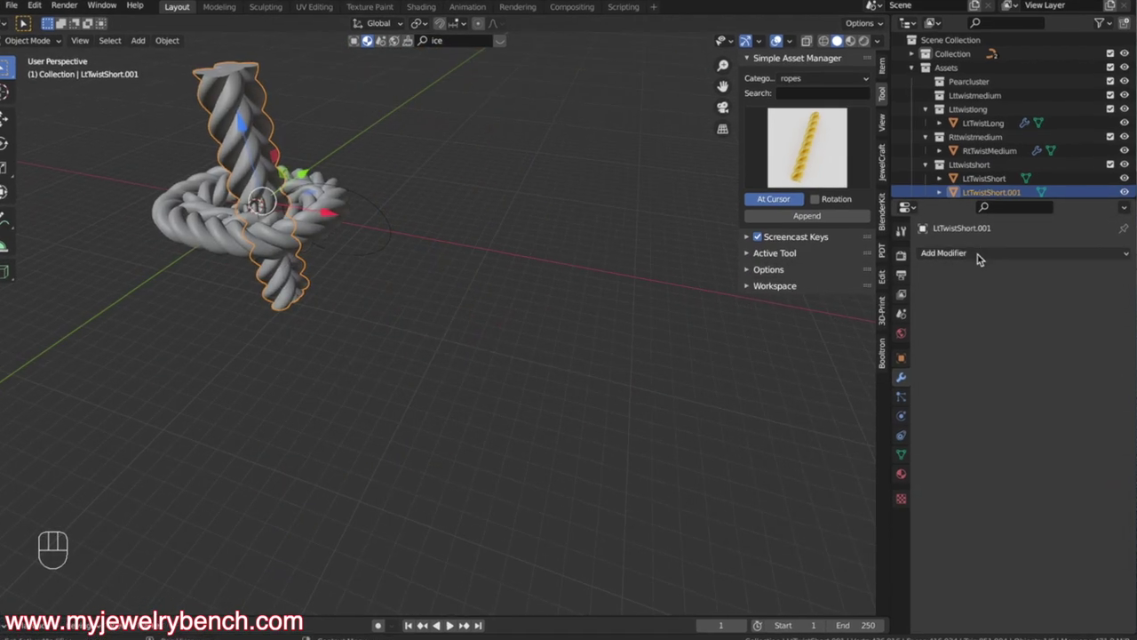
Add a Curve modifier to the upright braid, using BezierCircle.001 as the curve object and Y as the deform axis
click(977, 257)
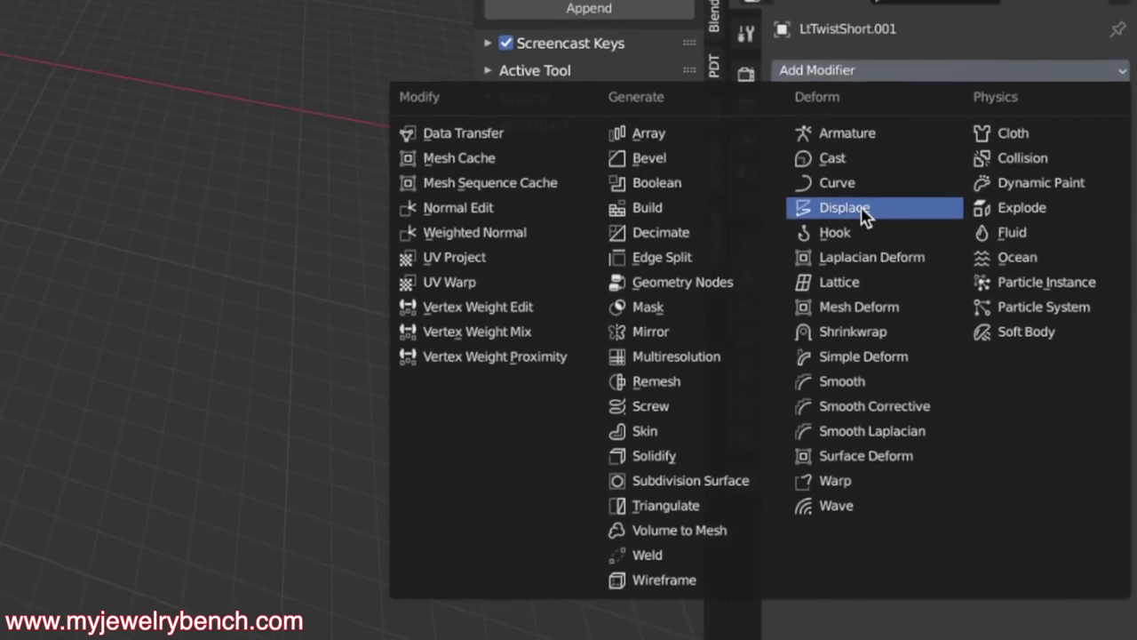
click(970, 325)
click(986, 192)
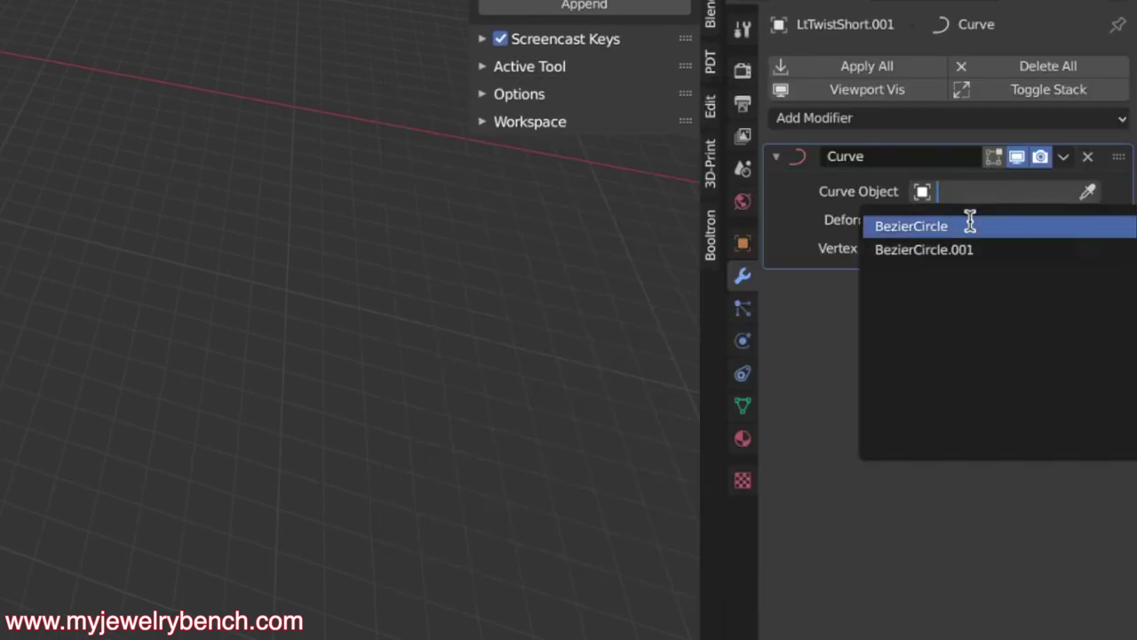
click(959, 250)
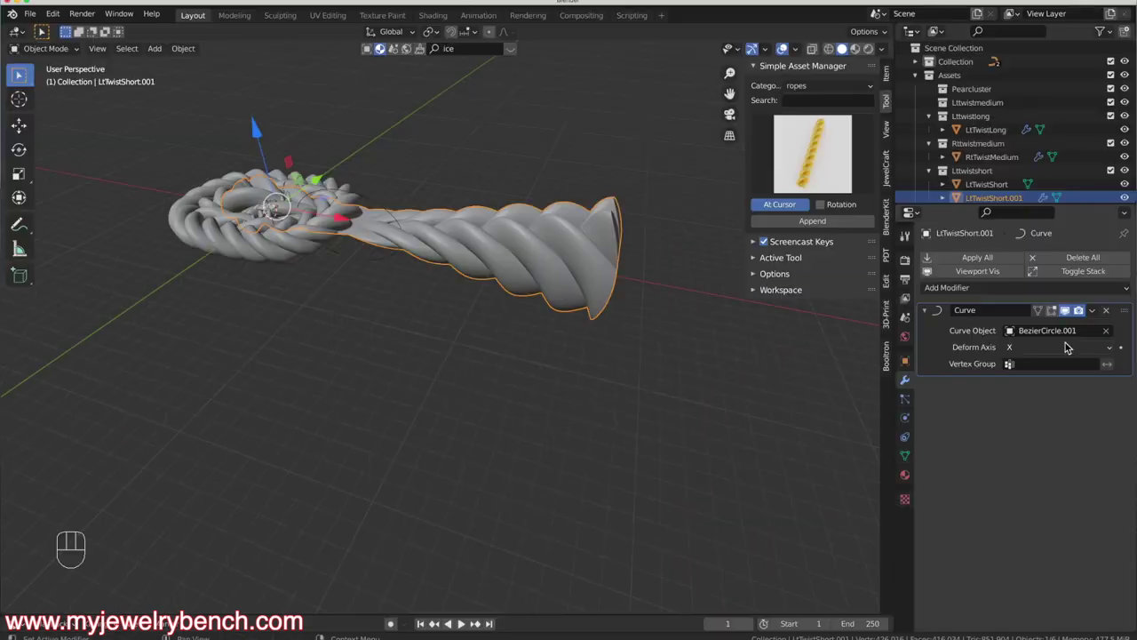
click(1006, 222)
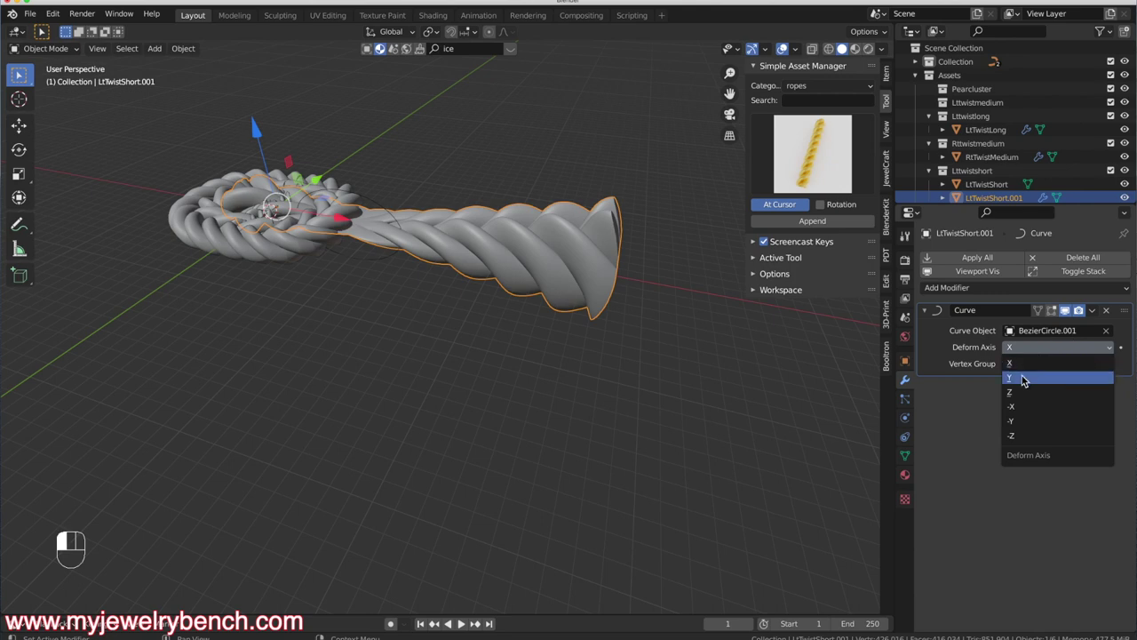
mouse_move(356, 177)
middle_down()
mouse_move(304, 178)
mouse_move(376, 183)
mouse_move(329, 183)
mouse_move(353, 178)
middle_up()
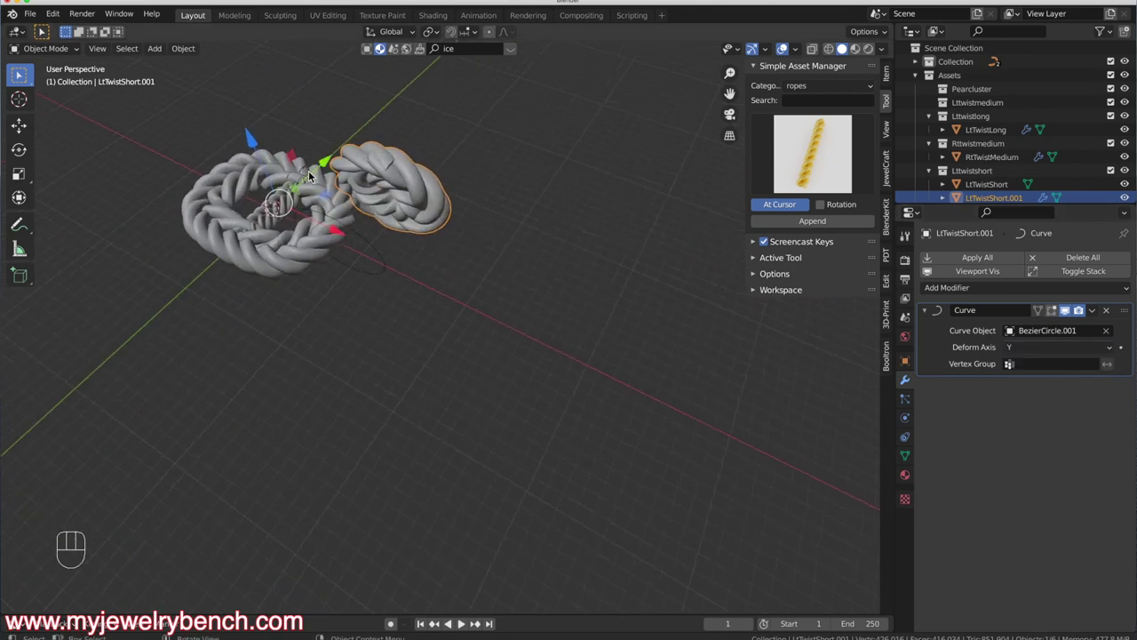
click(326, 169)
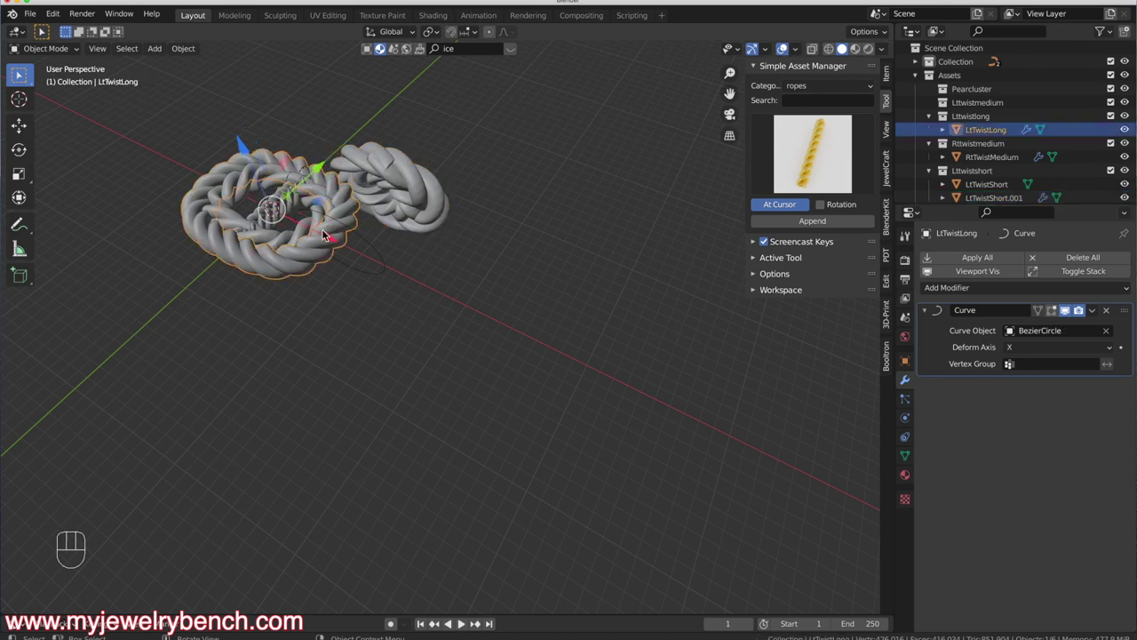
click(392, 170)
key(super+z)
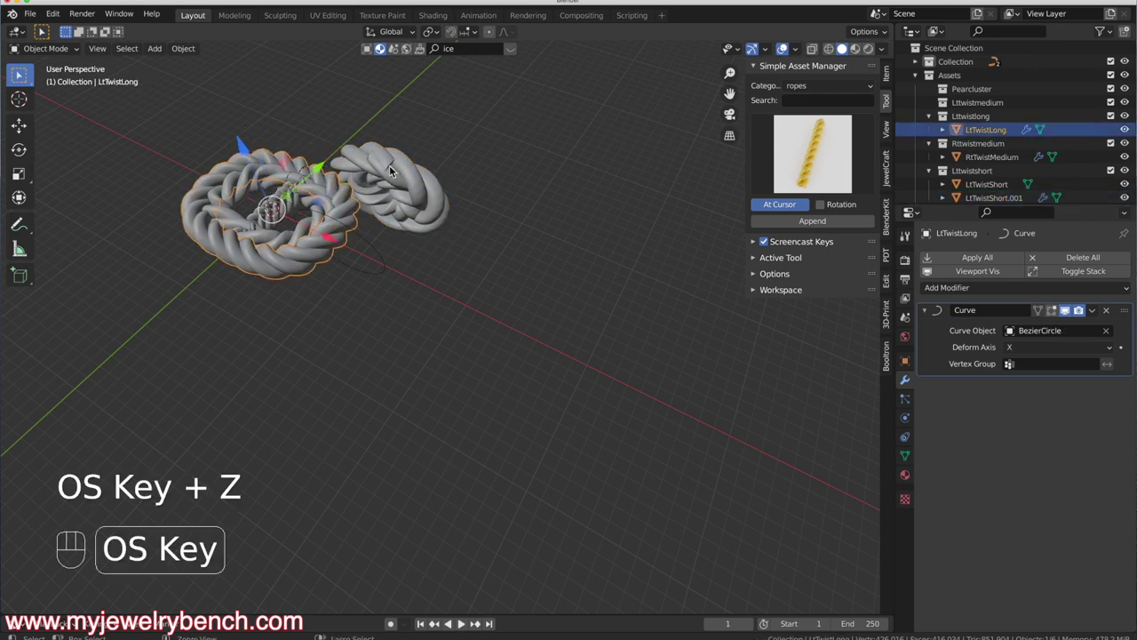
key(super+z)
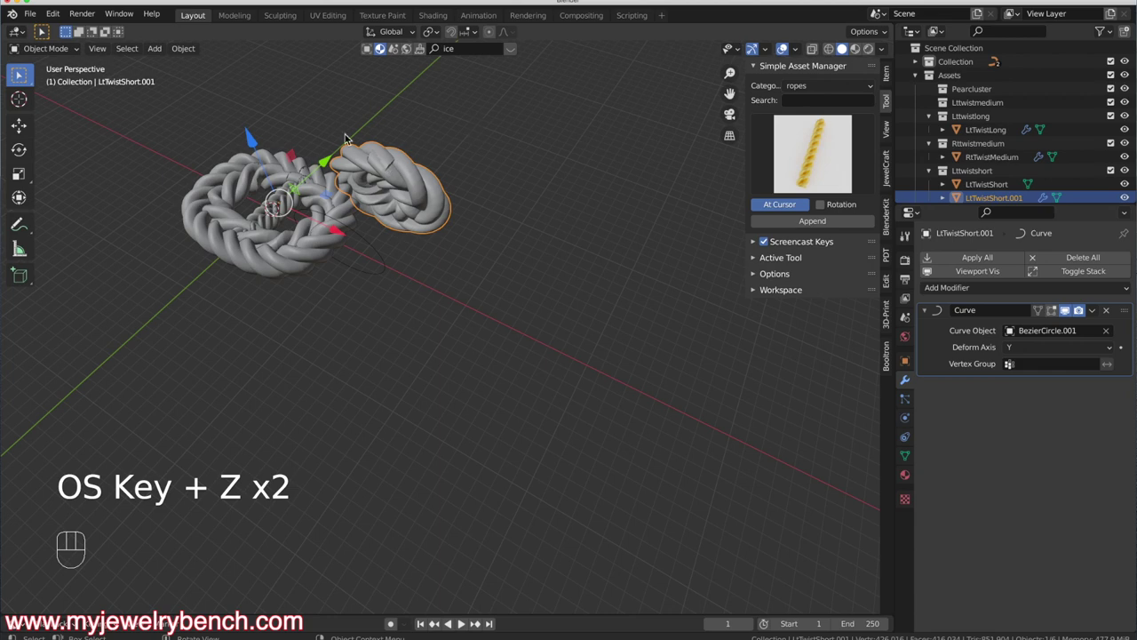
Move the curve-deformed braid about 8 mm along the global X axis, away from the rope rings
drag(340, 240, 398, 276)
scroll(375, 262, up, 5)
middle_drag(375, 262, 375, 249)
Try scaling the curve-deformed braid by about 0.51 along the global Z axis, and undo it
key(s)
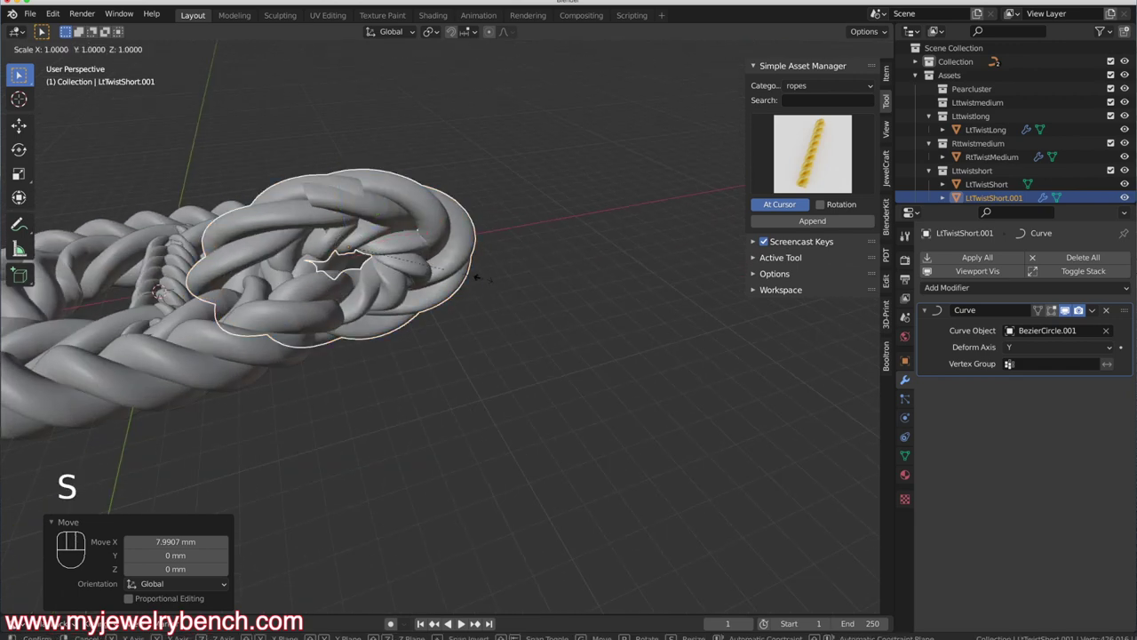
key(z)
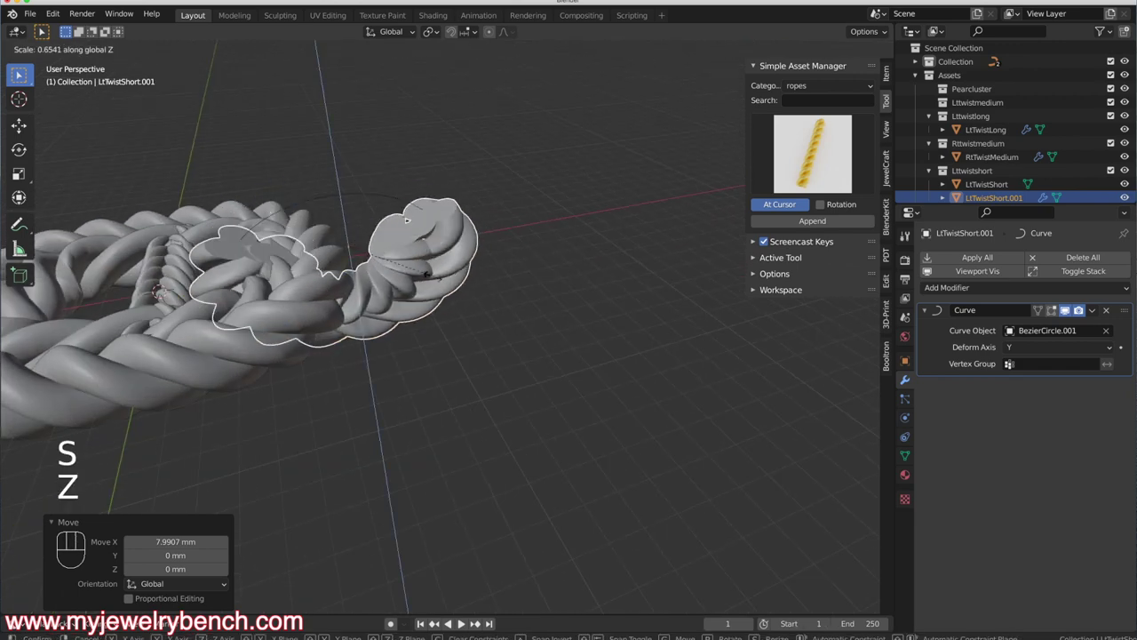
click(414, 280)
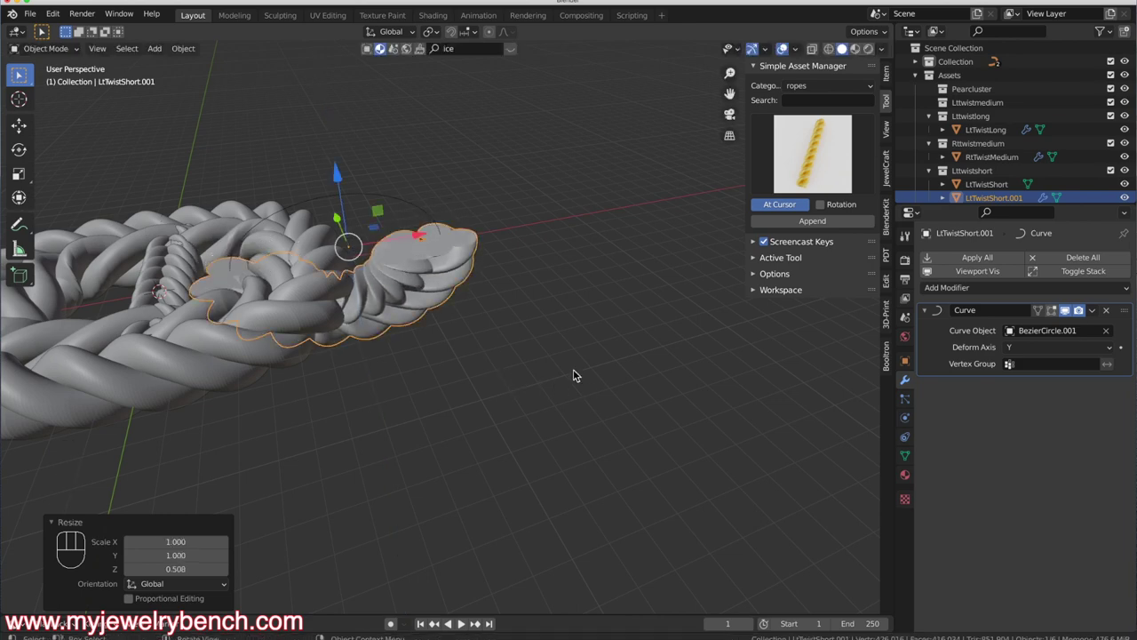
key(super+z)
Scale the curve-deformed braid uniformly by about 0.67 and rotate it 90° about the global Z axis
key(s)
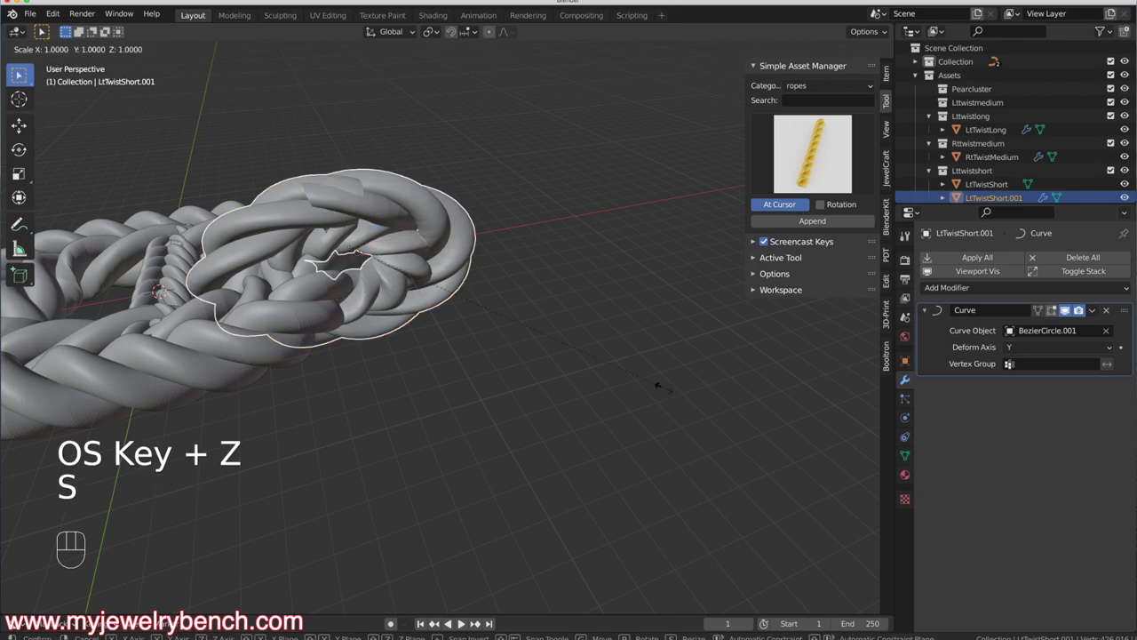
click(556, 359)
middle_drag(556, 359, 416, 280)
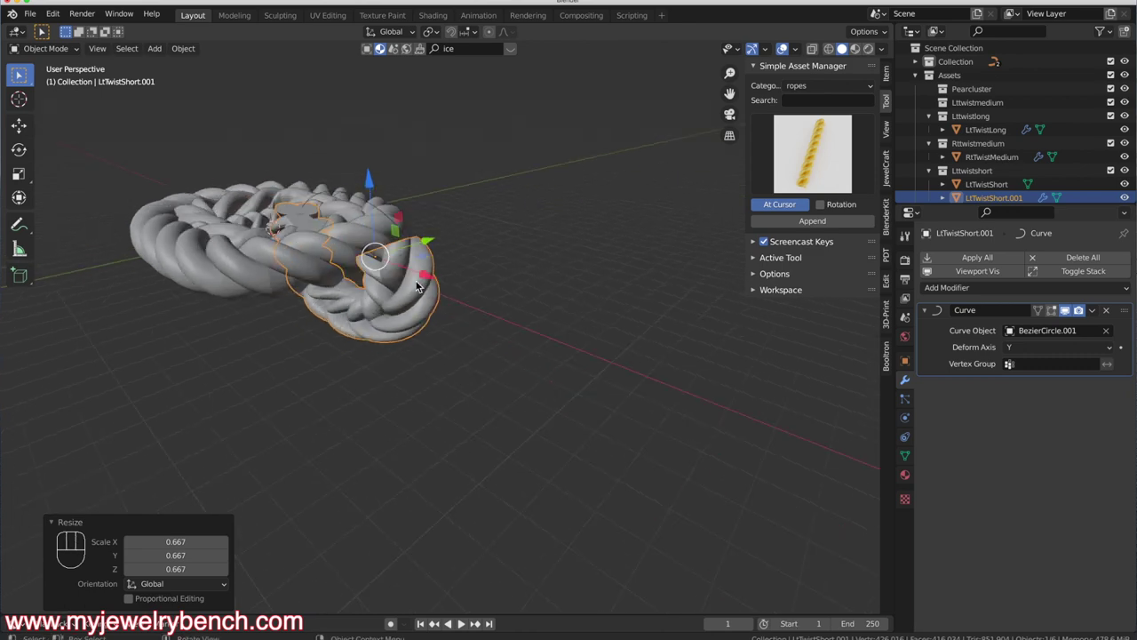
key(r)
key(z)
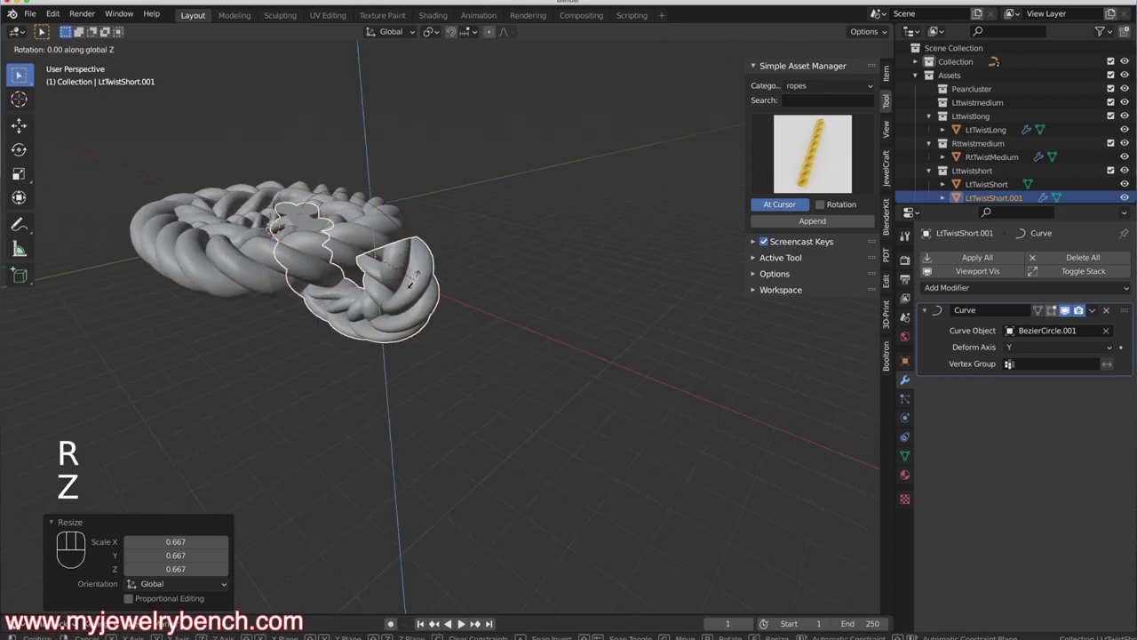
key(9)
key(0)
key(Return)
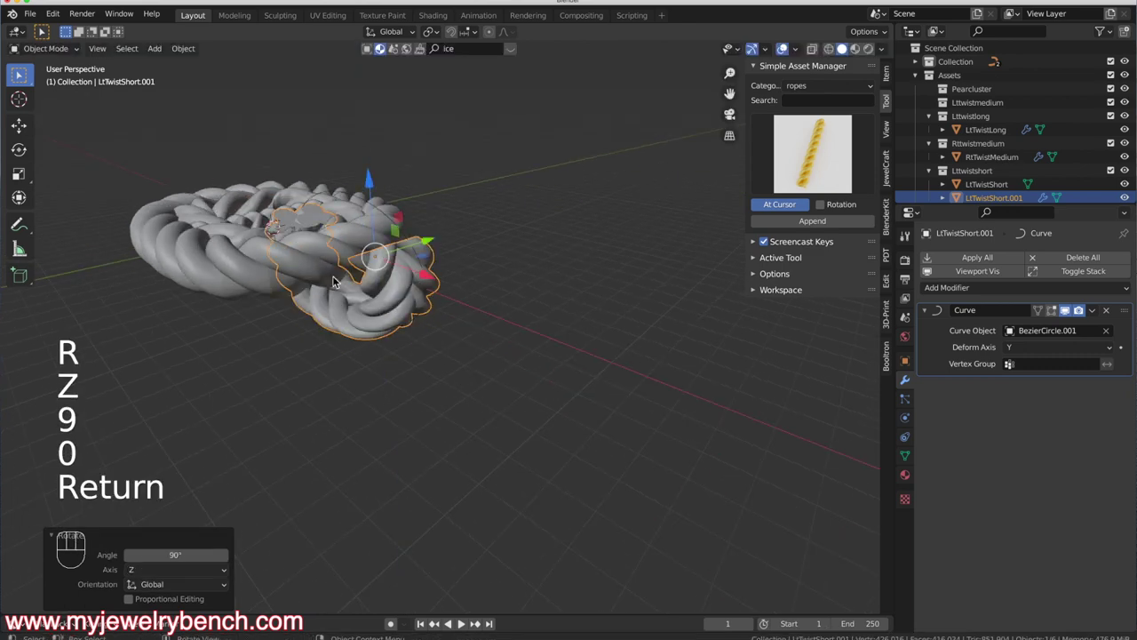
Move the braid about 9.16 mm along the global Z axis so it follows the upper part of the oval curve
middle_drag(334, 281, 254, 279)
middle_drag(345, 271, 425, 199)
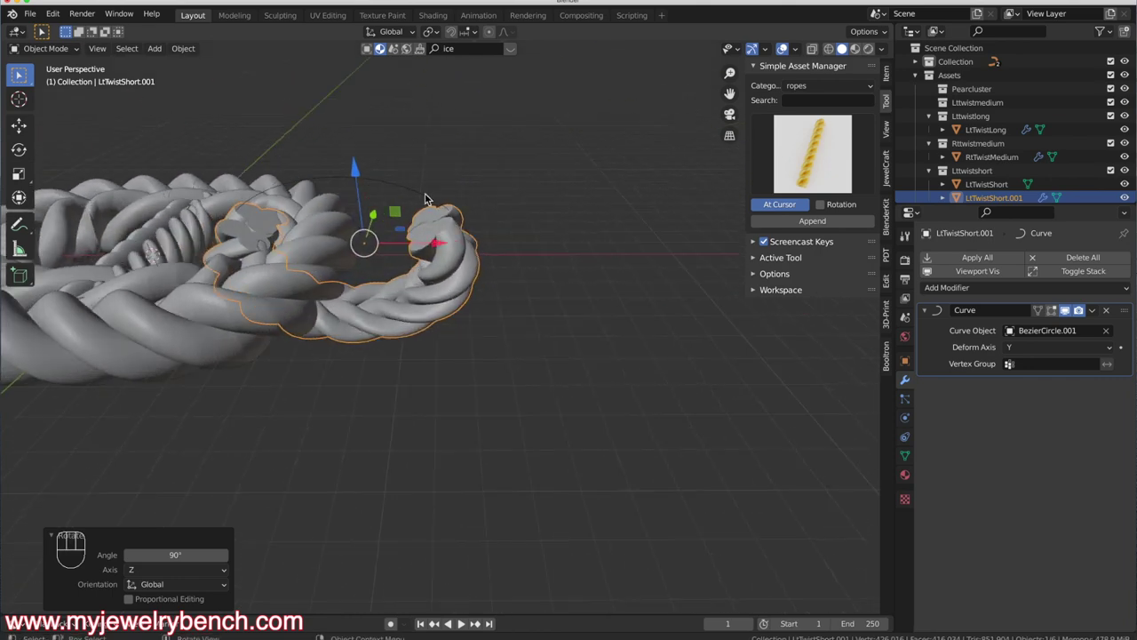
drag(355, 166, 283, 433)
key(KP_1)
key(KP_4)
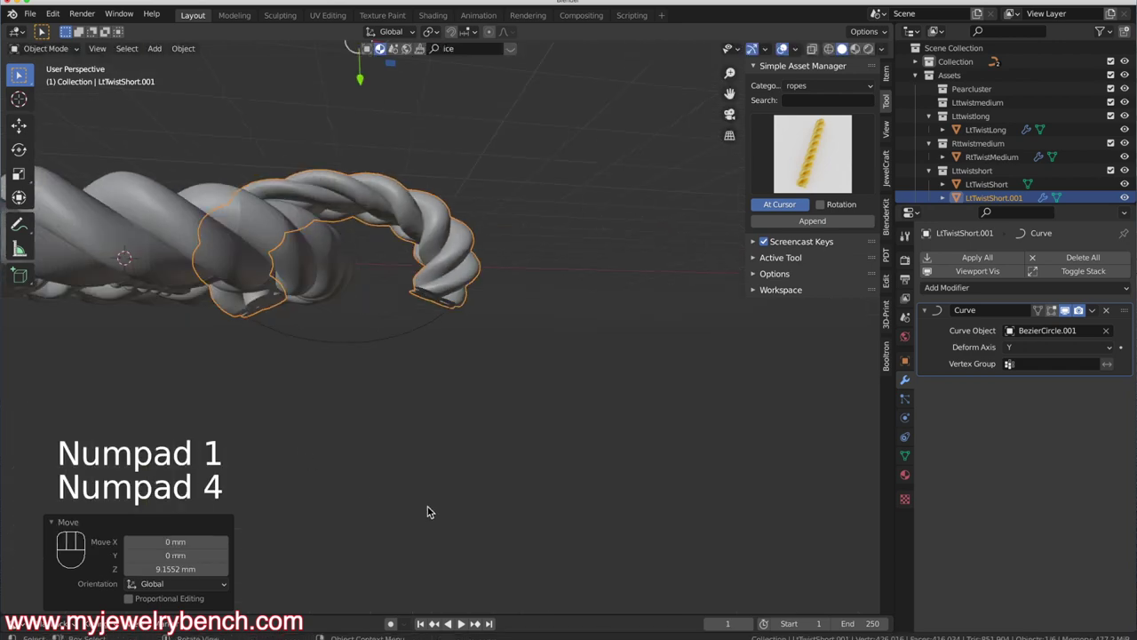
key(KP_1)
middle_drag(463, 399, 409, 347)
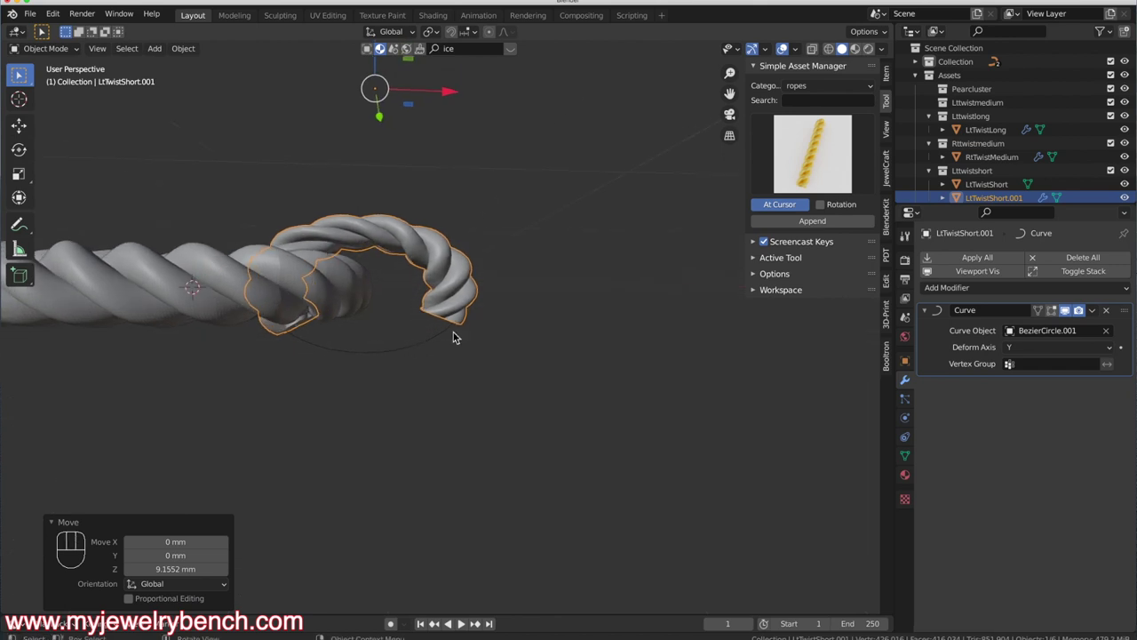
Scale the braid uniformly by about 0.82 and raise it about 0.31 mm along the global Z axis
key(s)
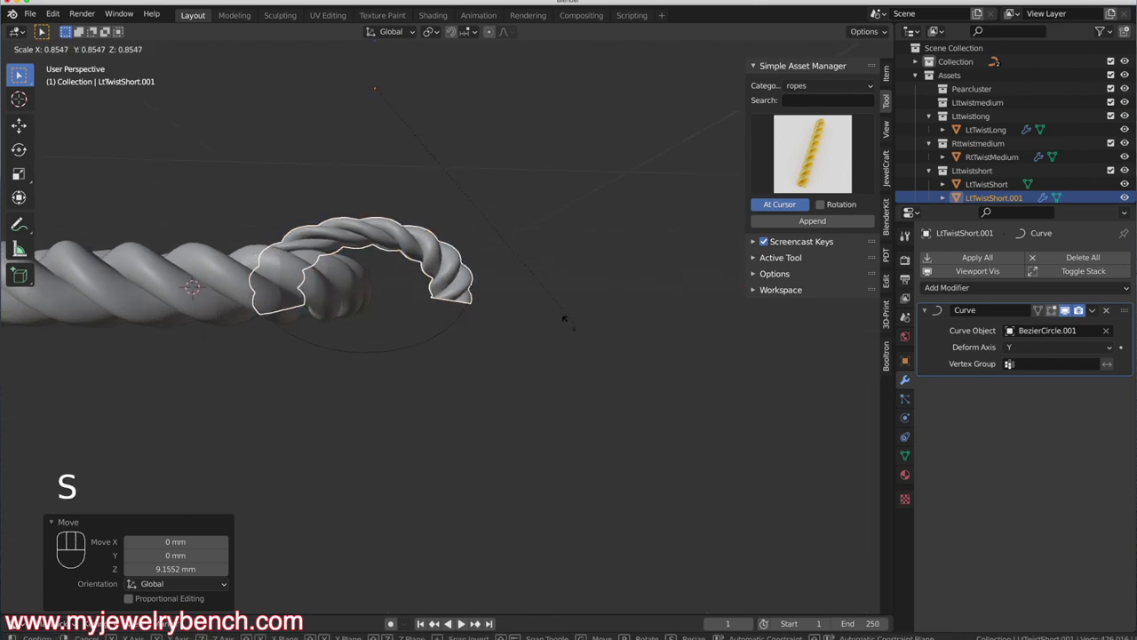
click(556, 320)
key(KP_1)
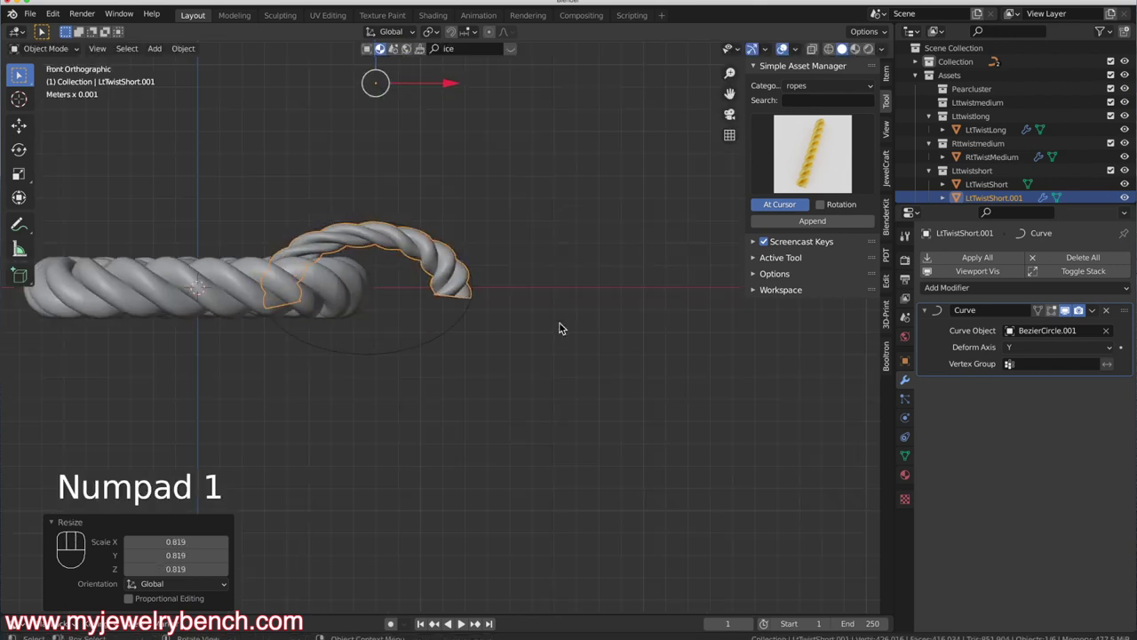
scroll(487, 494, down, 2)
scroll(409, 355, up, 2)
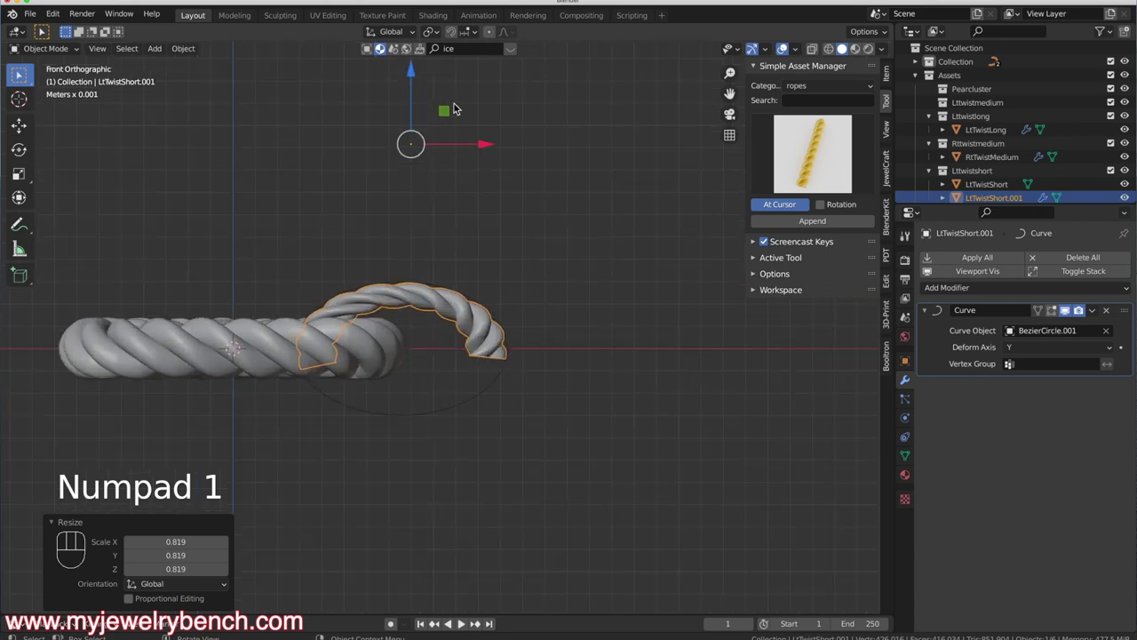
mouse_move(413, 71)
mouse_down()
mouse_move(407, 57)
mouse_move(411, 68)
mouse_up()
middle_drag(411, 67, 464, 399)
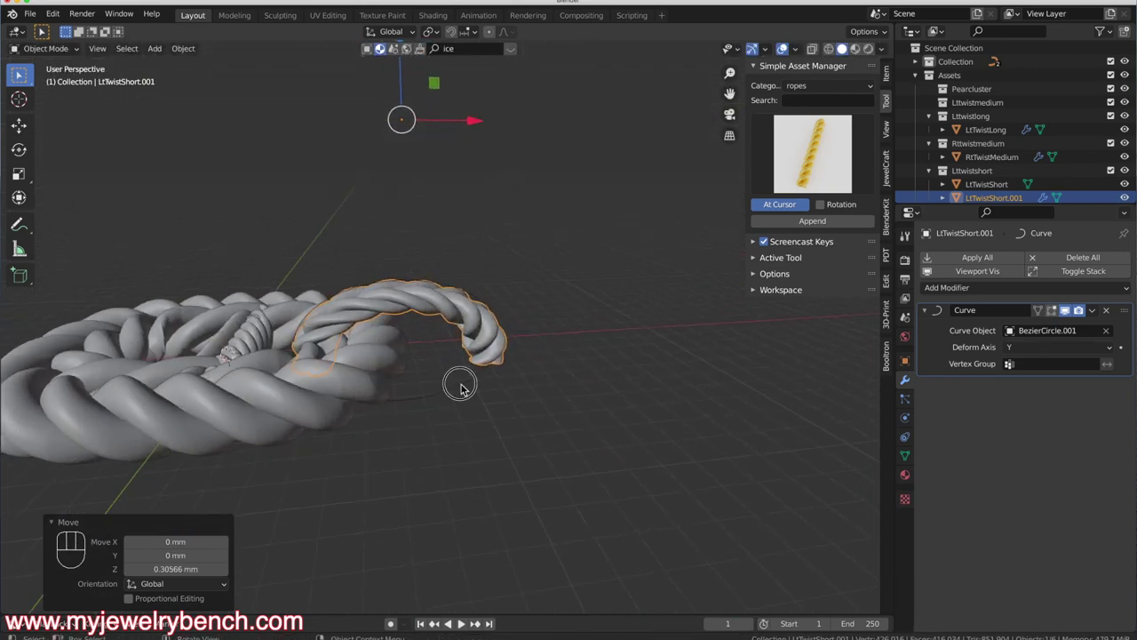
Scale the upright oval curve uniformly by about 1.107, then scale it by about 0.859 along the global Z axis
click(401, 338)
key(s)
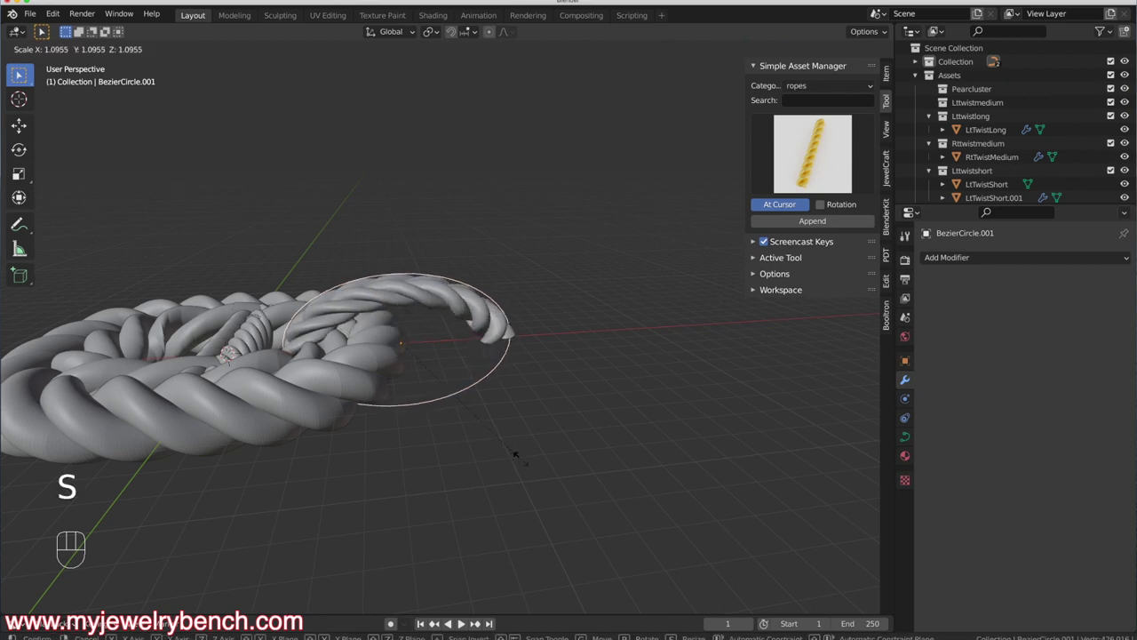
click(522, 460)
middle_drag(523, 462, 373, 369)
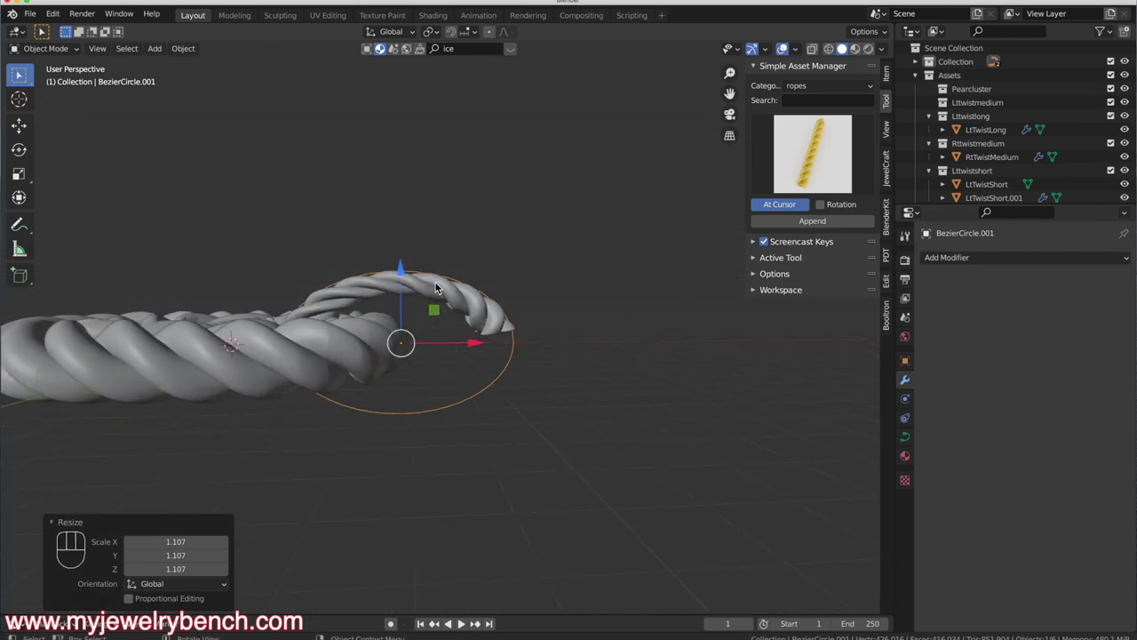
key(s)
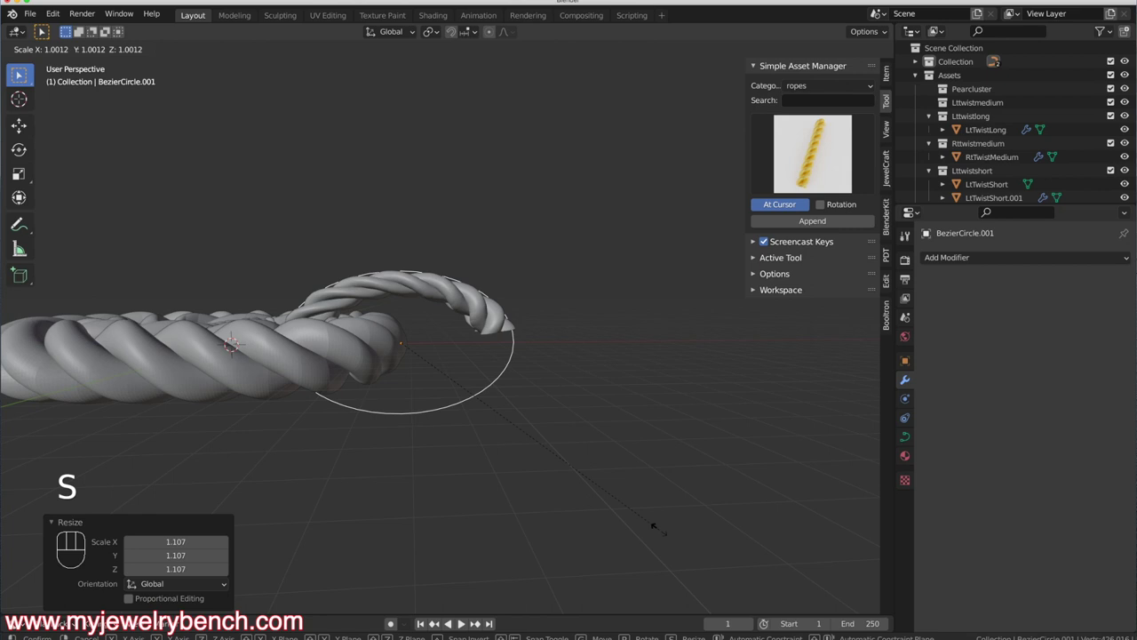
key(z)
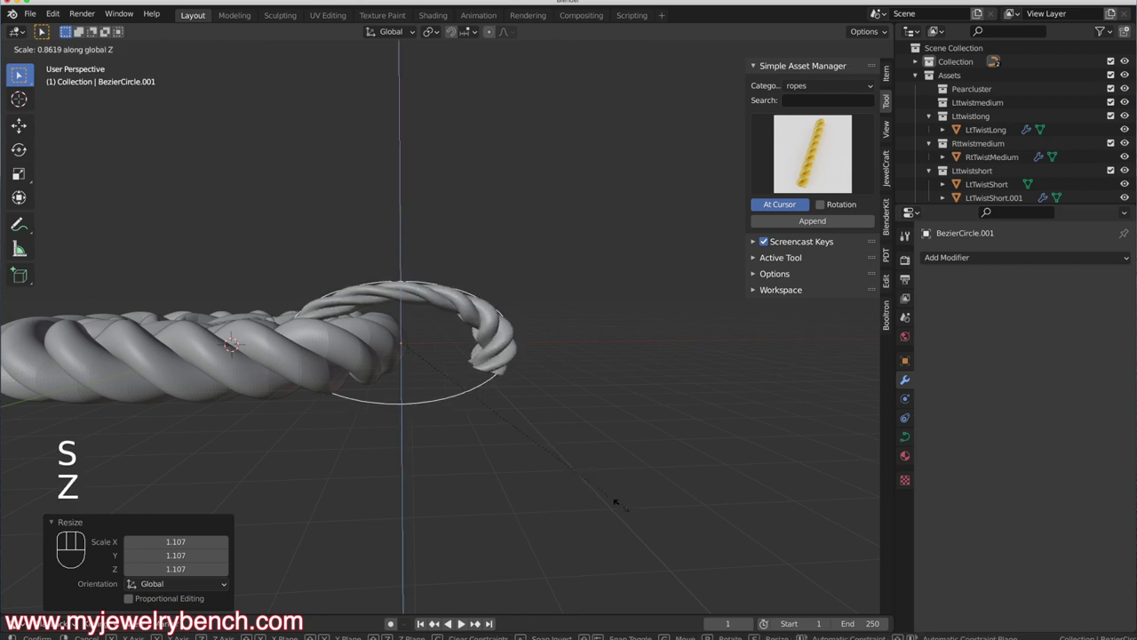
click(614, 503)
middle_drag(503, 424, 477, 420)
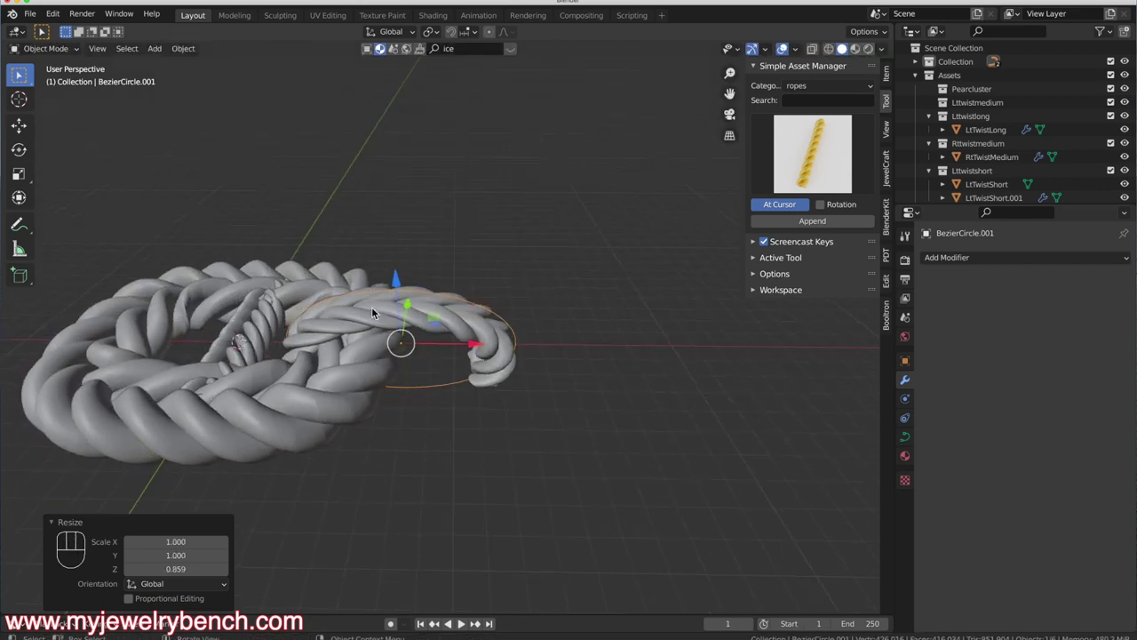
Move the curve-deformed braid about -0.29 mm along the global X axis and view the model from the top
click(419, 316)
middle_drag(301, 300, 292, 313)
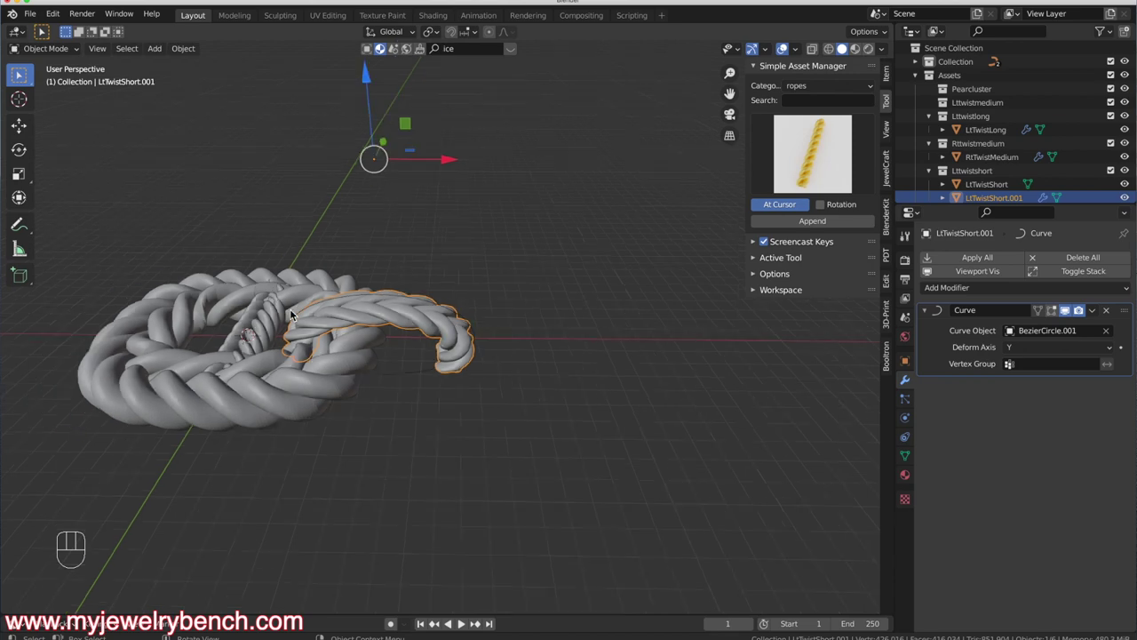
middle_drag(402, 187, 400, 161)
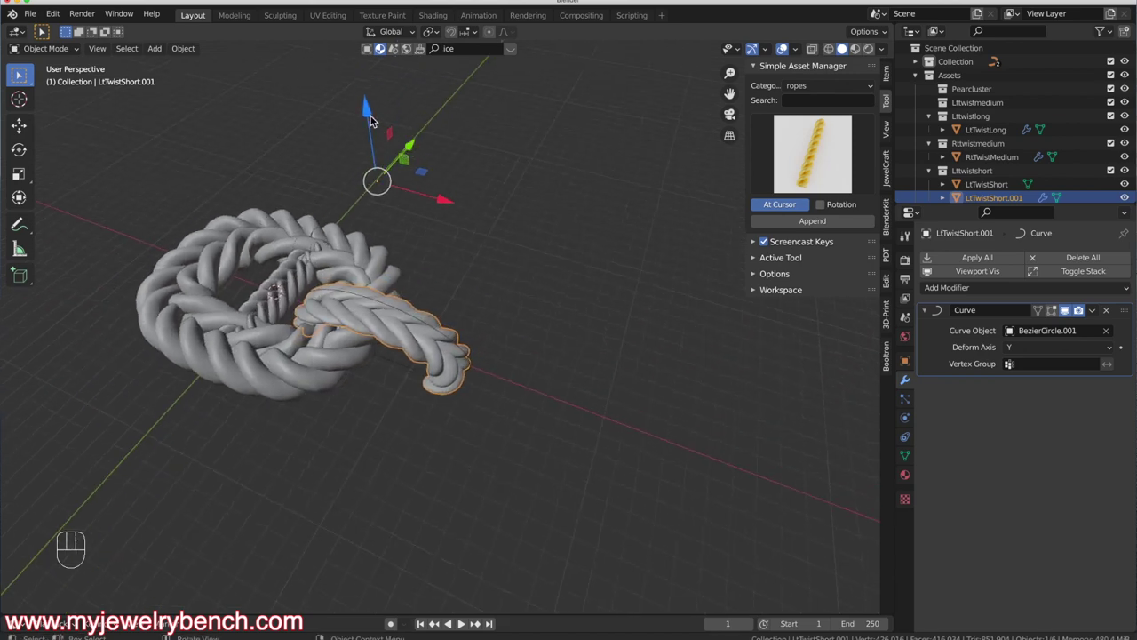
drag(436, 199, 435, 208)
key(KP_7)
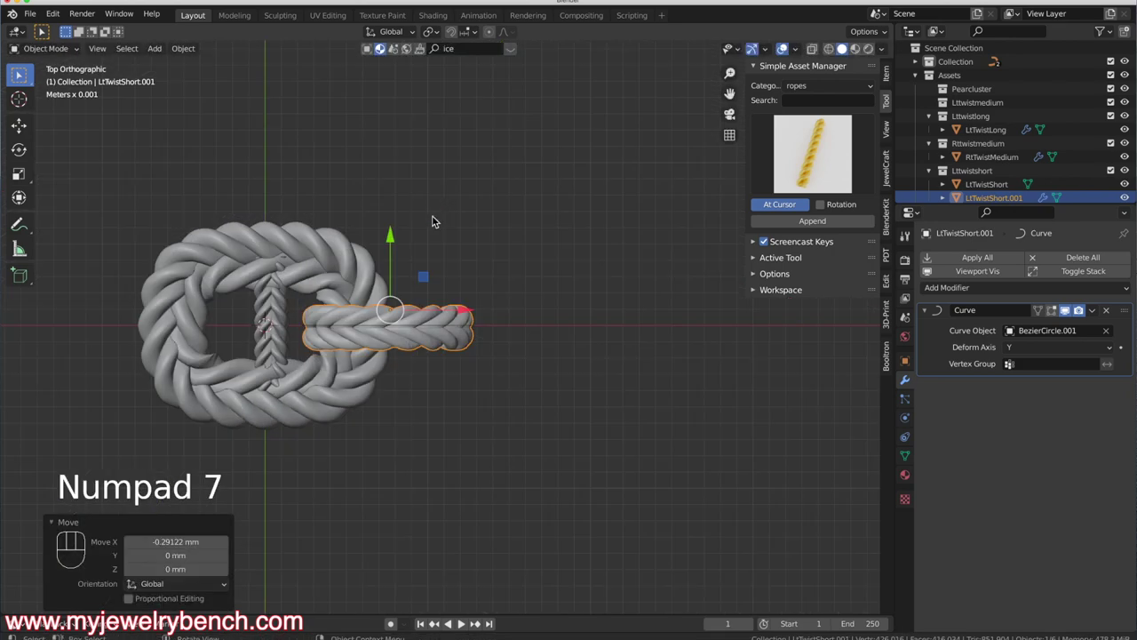
Move the curved end rope (LtTwistShort.001) about -0.12 mm in X and -0.45 mm in Y
drag(461, 312, 455, 315)
drag(392, 240, 394, 243)
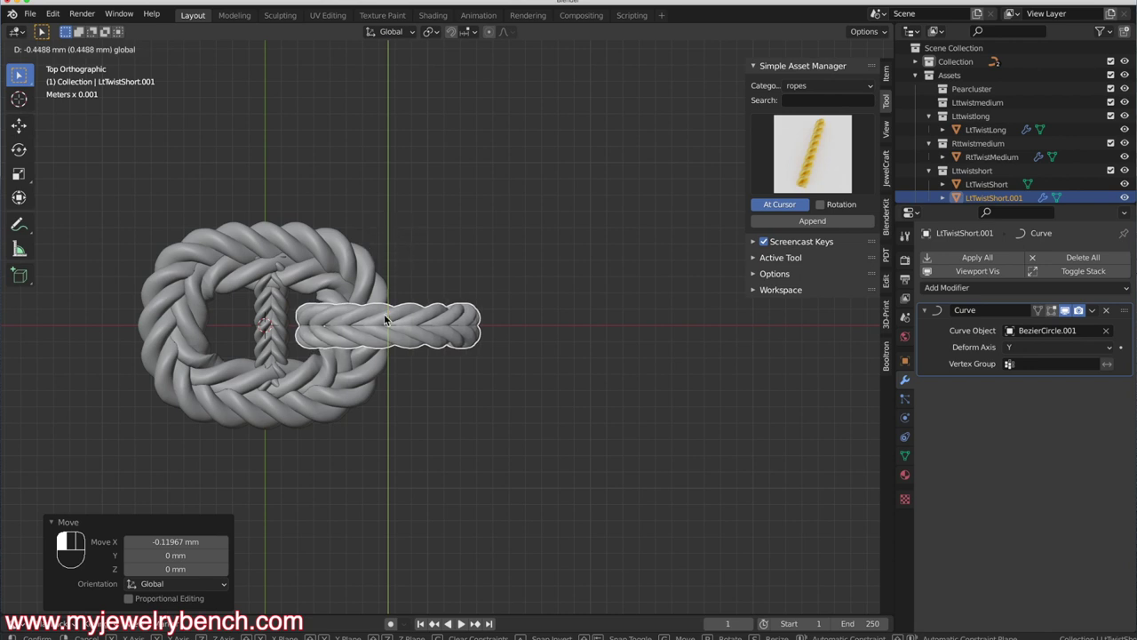
drag(384, 320, 384, 320)
Reposition the curved end rope by about -0.9 mm in Z, -0.06 mm in X and -0.81 mm in Y
middle_drag(385, 320, 383, 240)
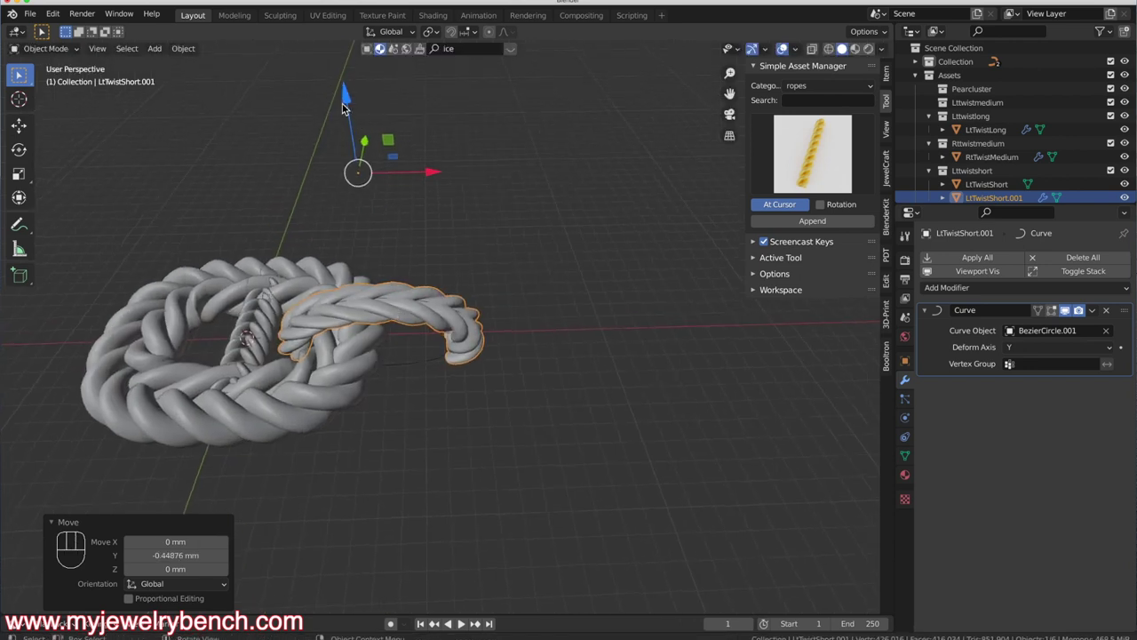
drag(346, 95, 351, 126)
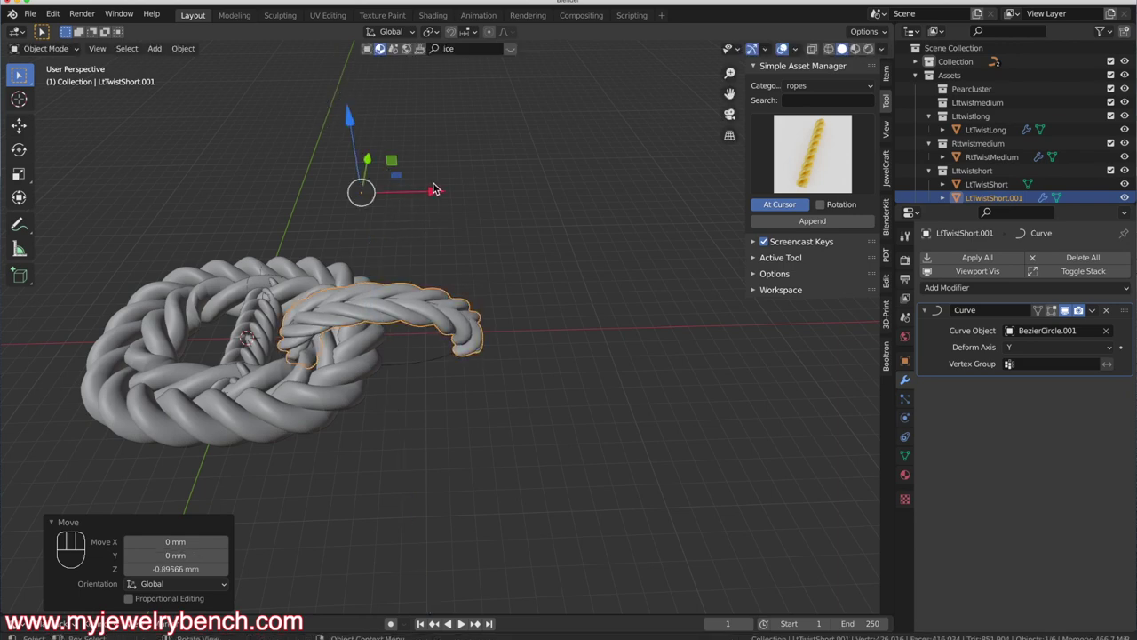
drag(435, 189, 432, 192)
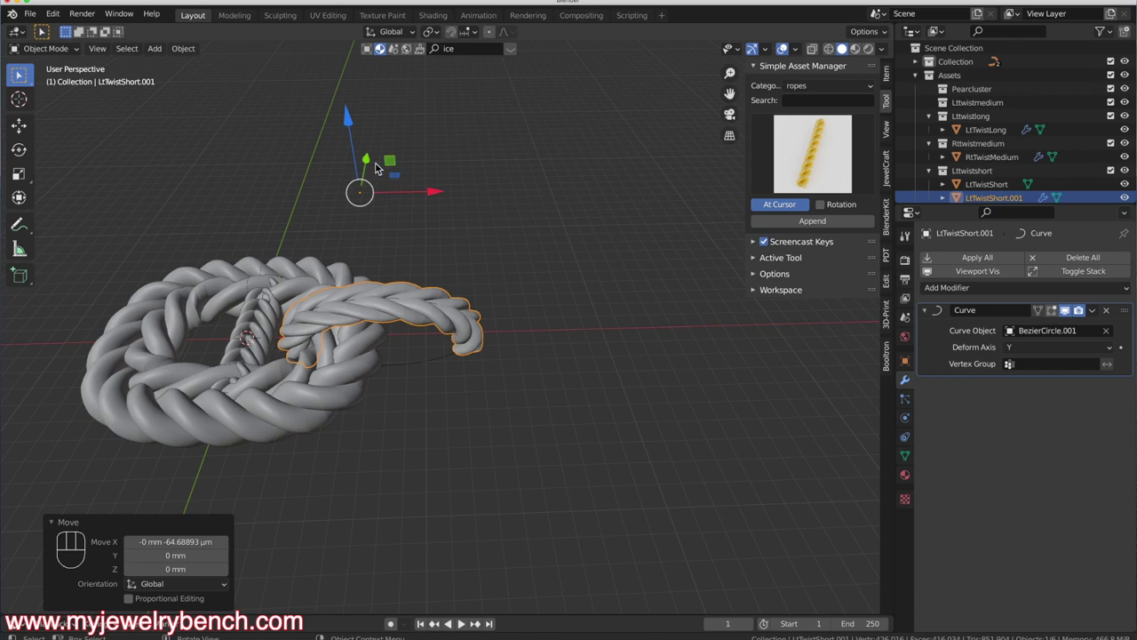
drag(371, 164, 370, 172)
Scale down the Bezier circle that bends the end rope to about 0.75 of its size
drag(388, 394, 391, 392)
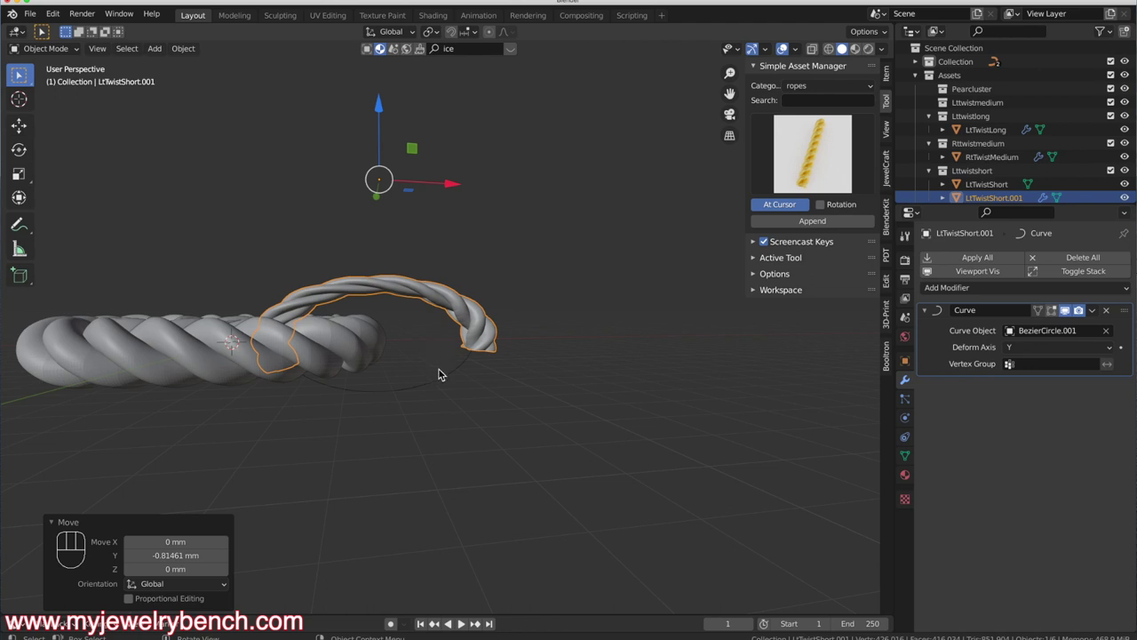
click(456, 404)
click(456, 374)
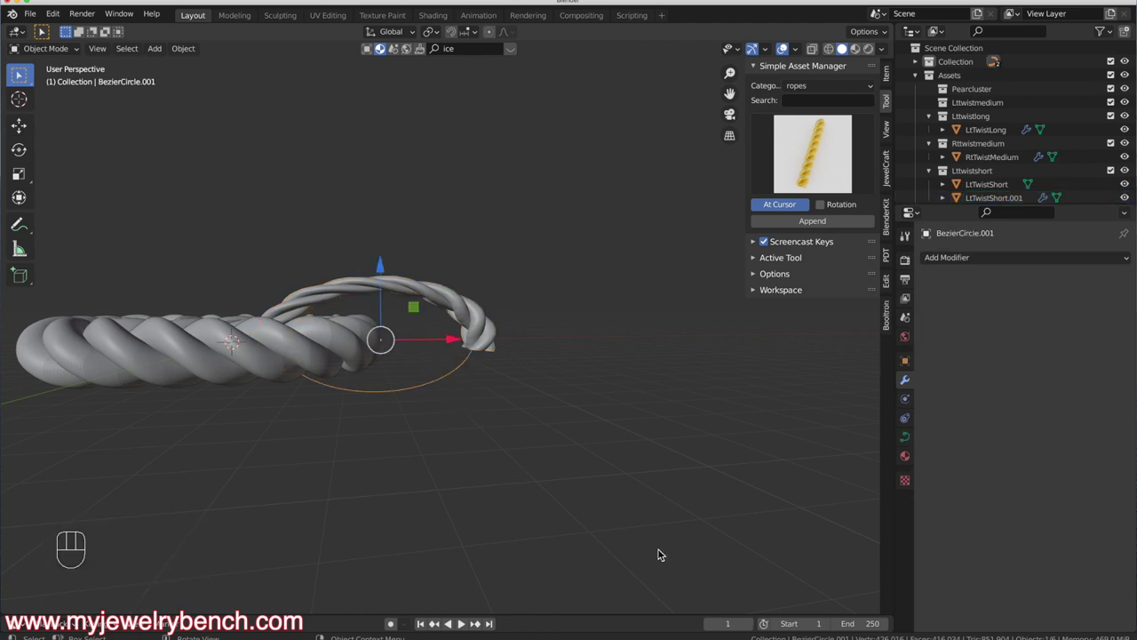
key(s)
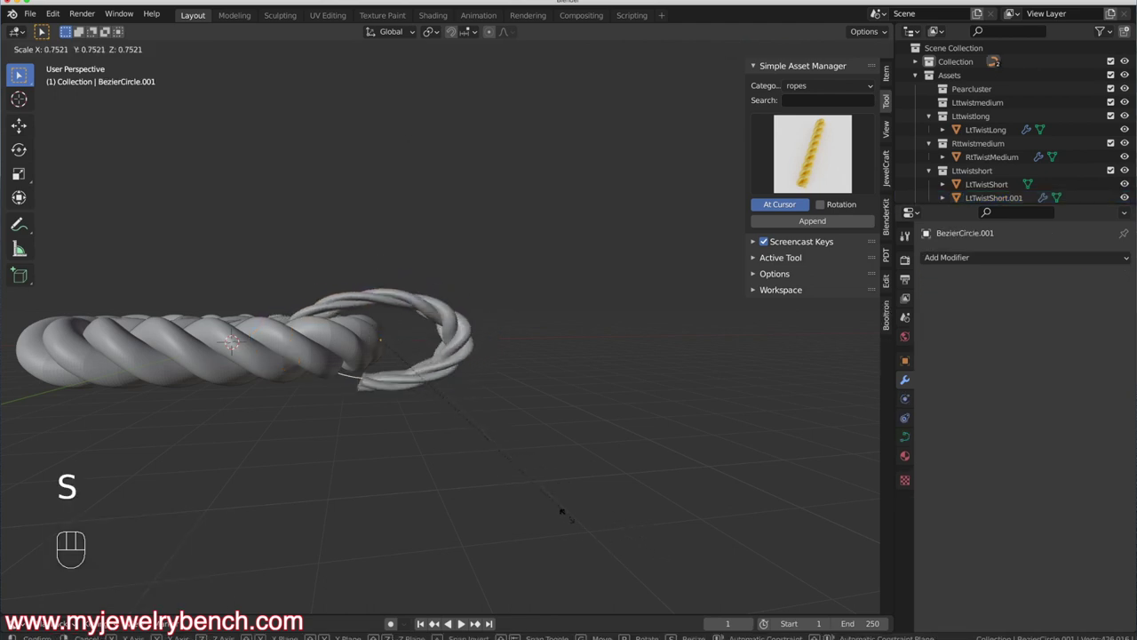
click(564, 513)
Scale the curved end rope uniformly to 0.722
click(398, 391)
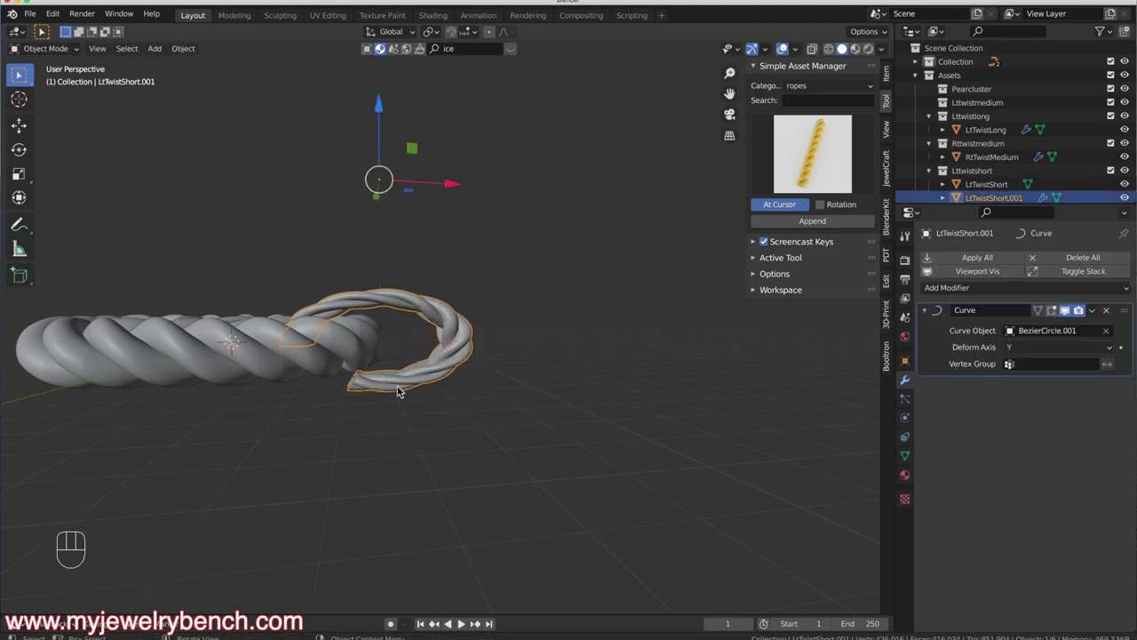
key(s)
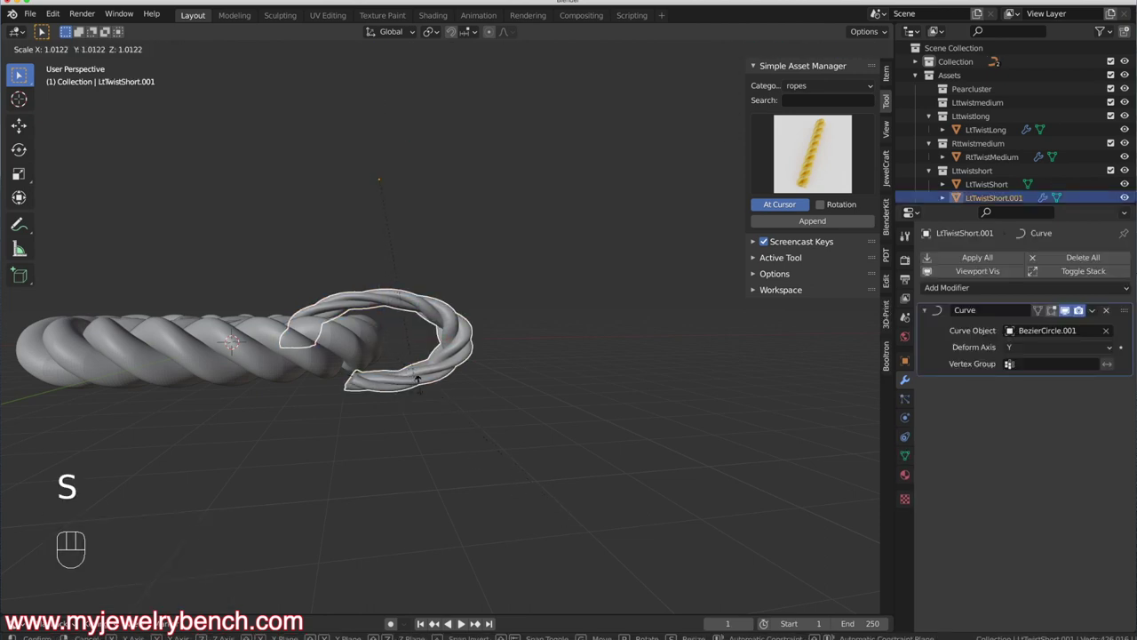
click(350, 332)
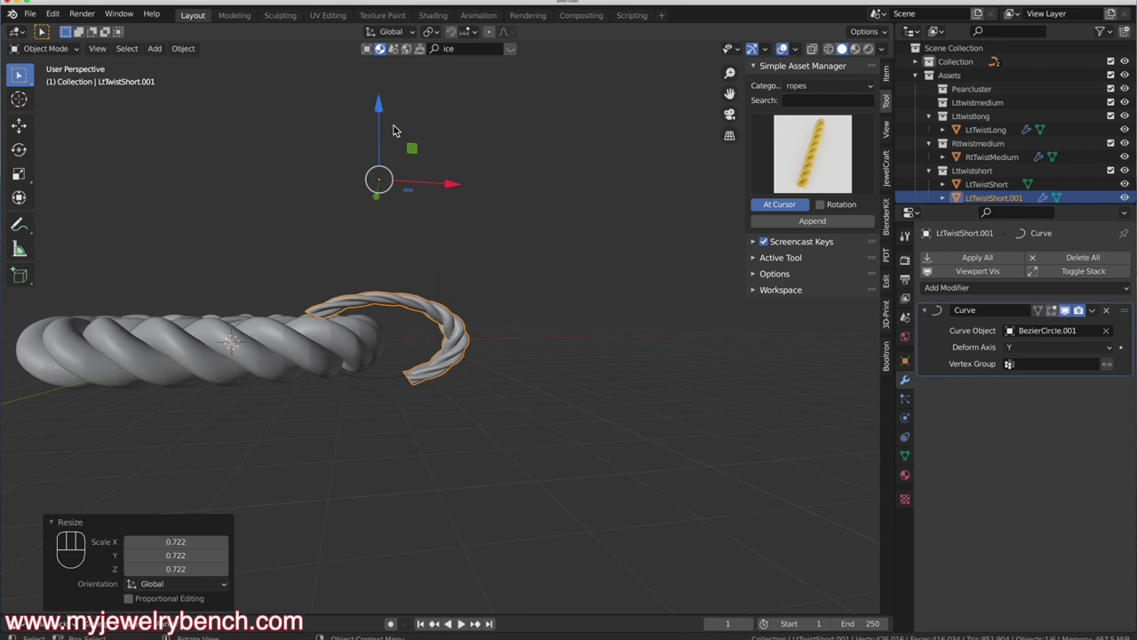
Move the curved end rope about 2.1 mm down along Z so it arches over the circle's upper half
key(g)
key(z)
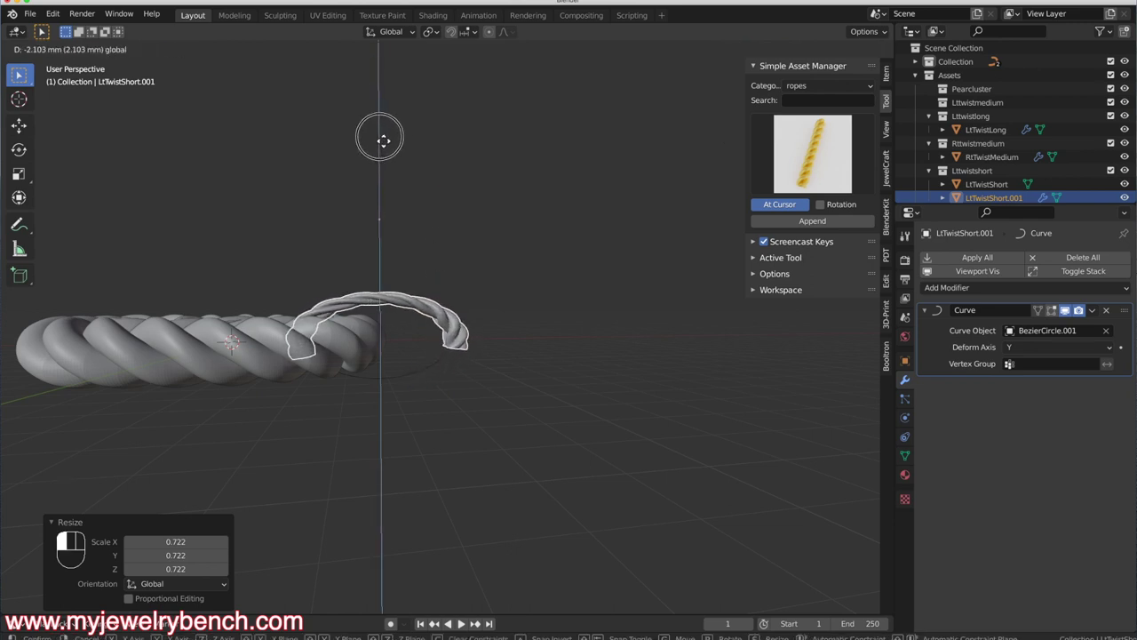
click(439, 273)
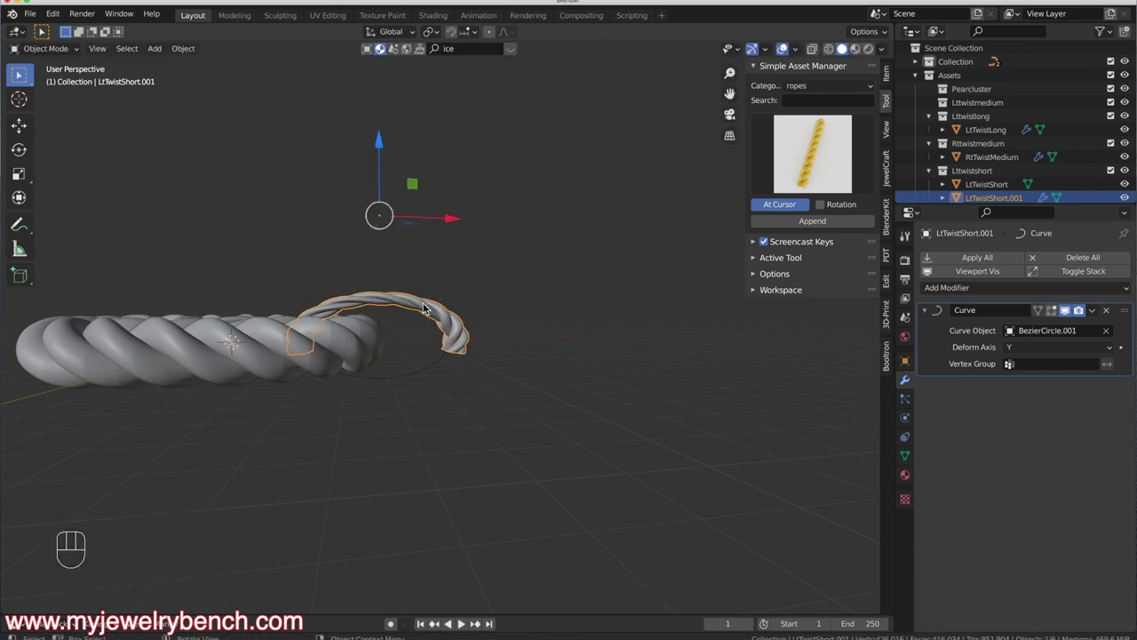
Scale the curved end rope by 1.273 along the Z axis
key(s)
key(z)
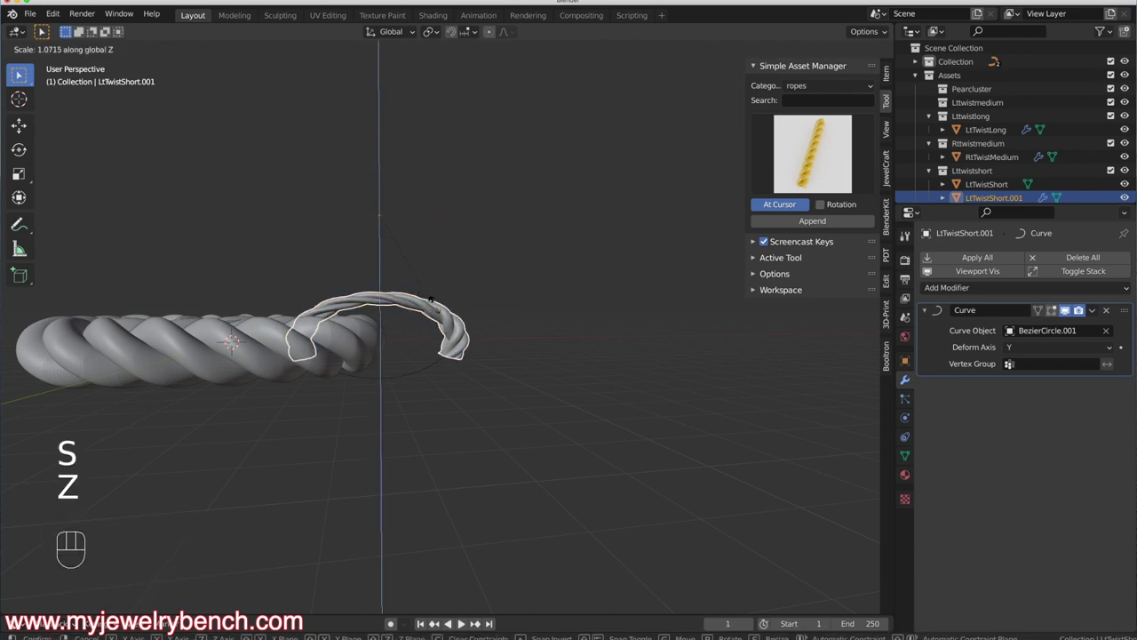
click(439, 312)
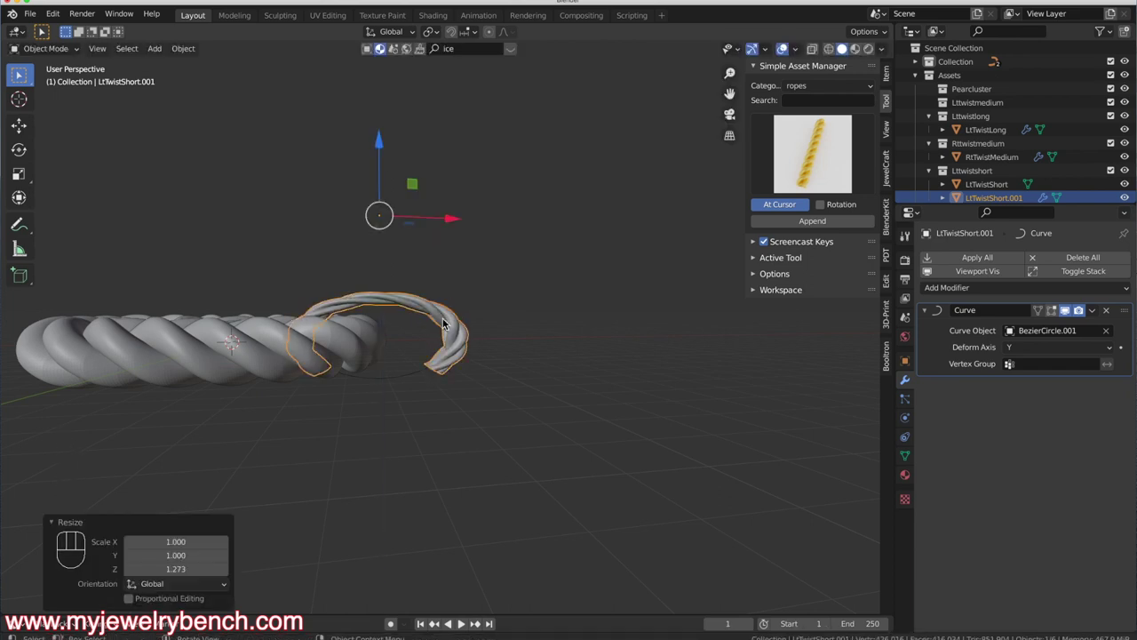
Scale the curved end rope slightly along the Y axis
middle_drag(439, 311, 316, 399)
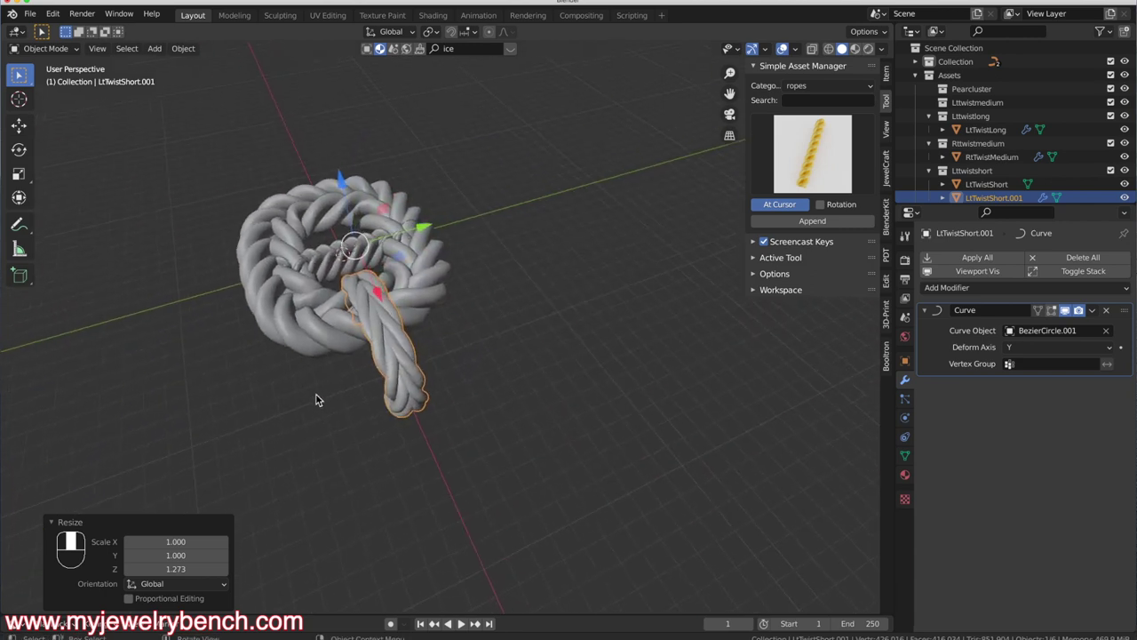
click(387, 335)
click(394, 368)
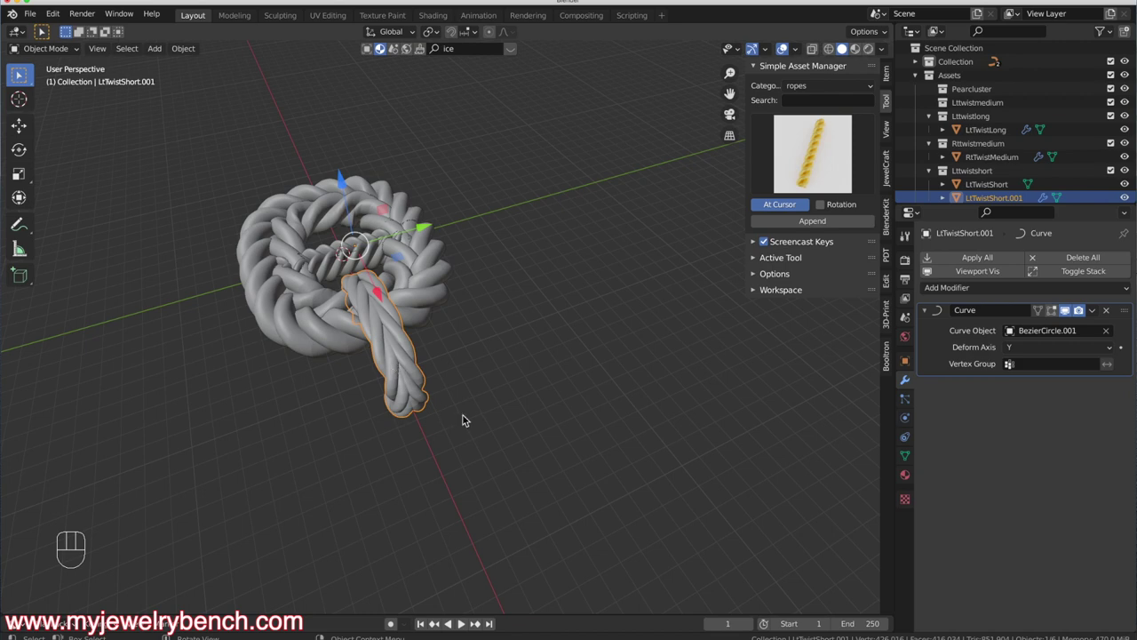
key(s)
key(y)
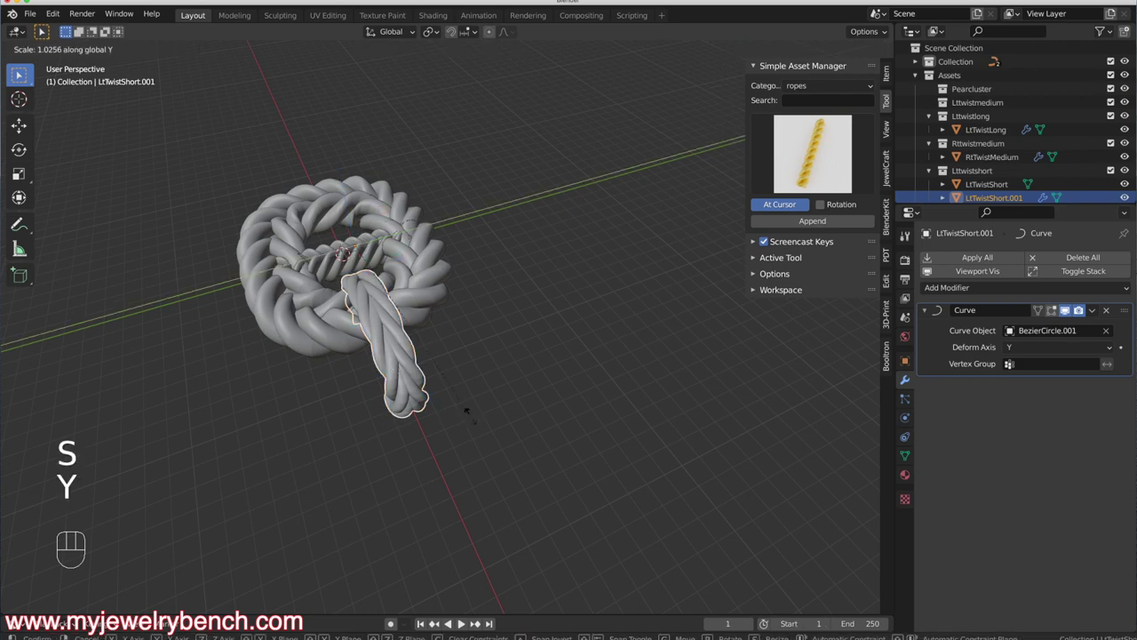
click(470, 387)
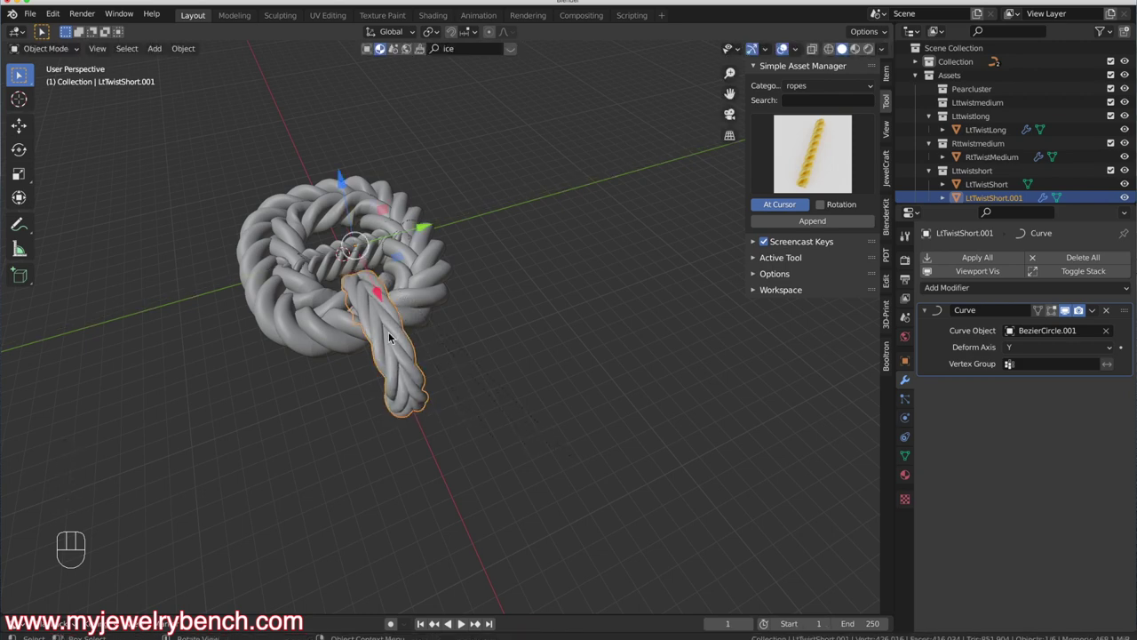
Widen the curved end rope by scaling it to 1.407 along the X axis
key(s)
key(x)
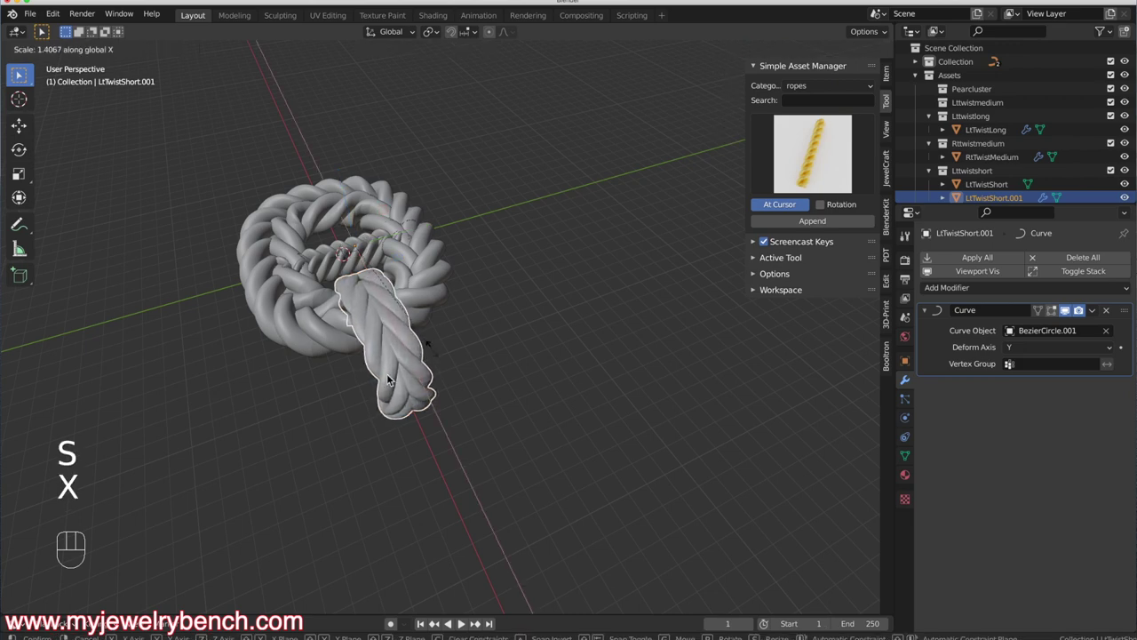
click(417, 346)
middle_drag(417, 346, 424, 391)
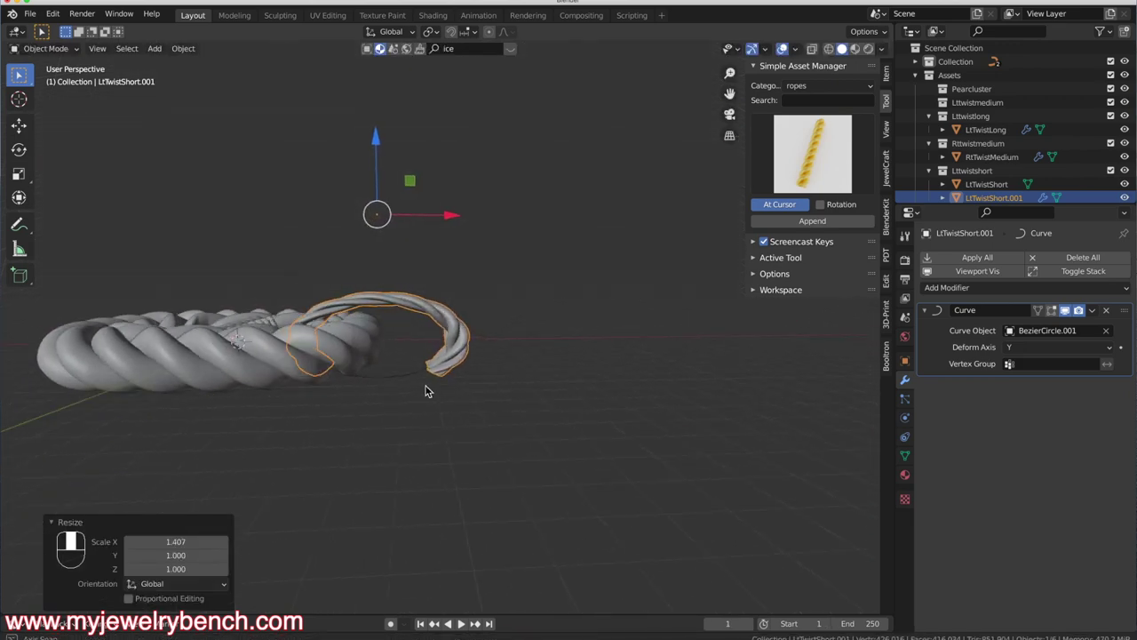
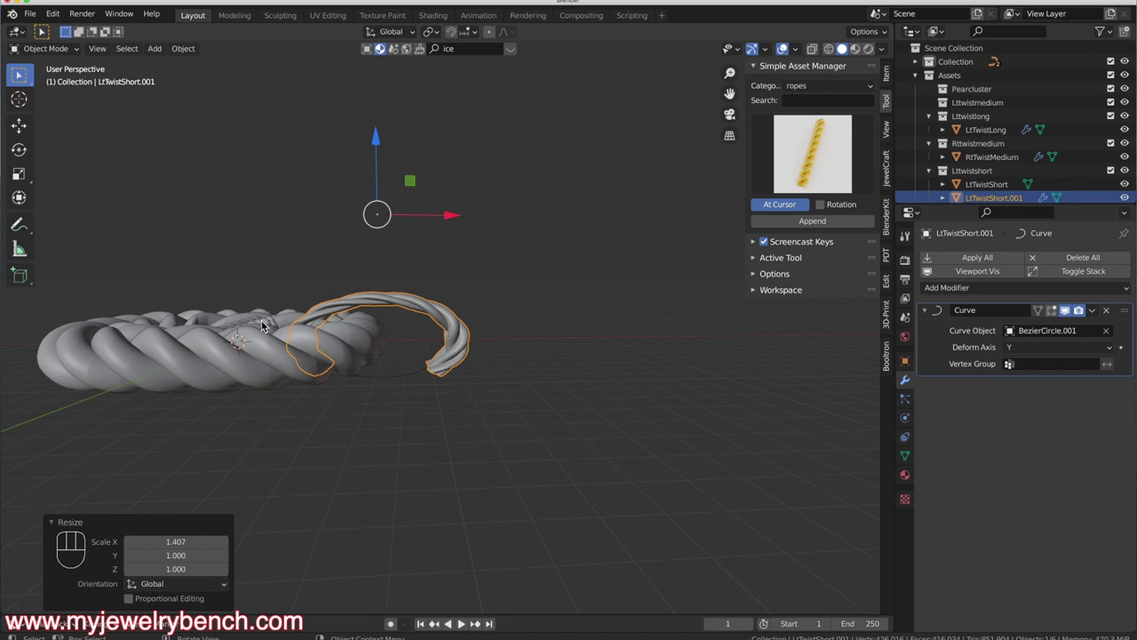
Thicken the curved end rope by scaling it to 1.456 along the Y axis
middle_drag(262, 326, 582, 358)
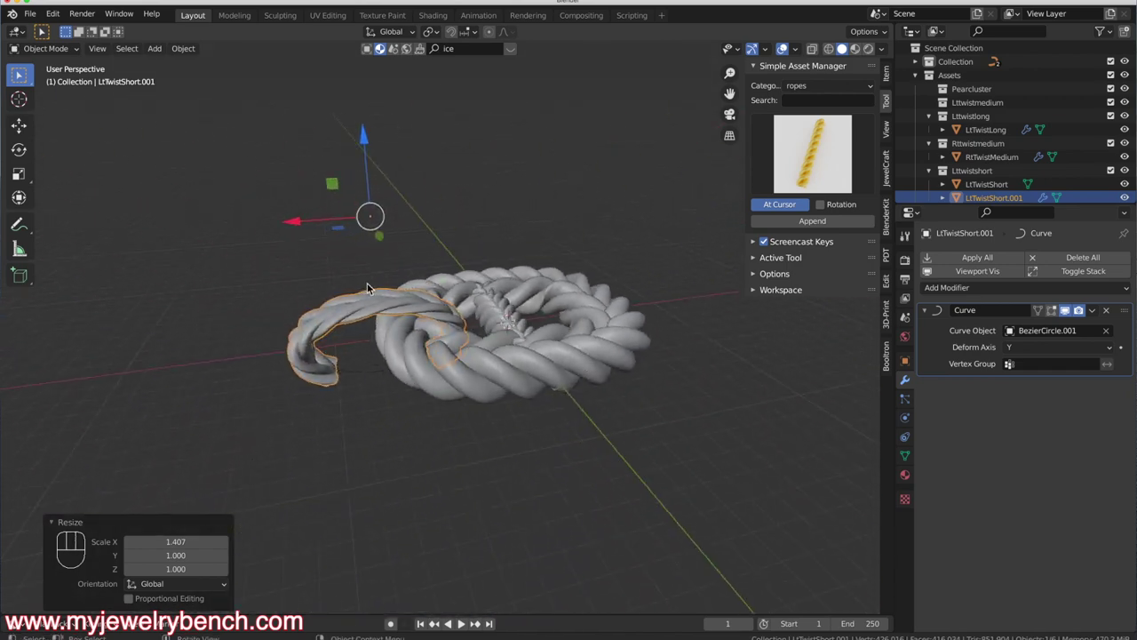
click(364, 313)
click(370, 313)
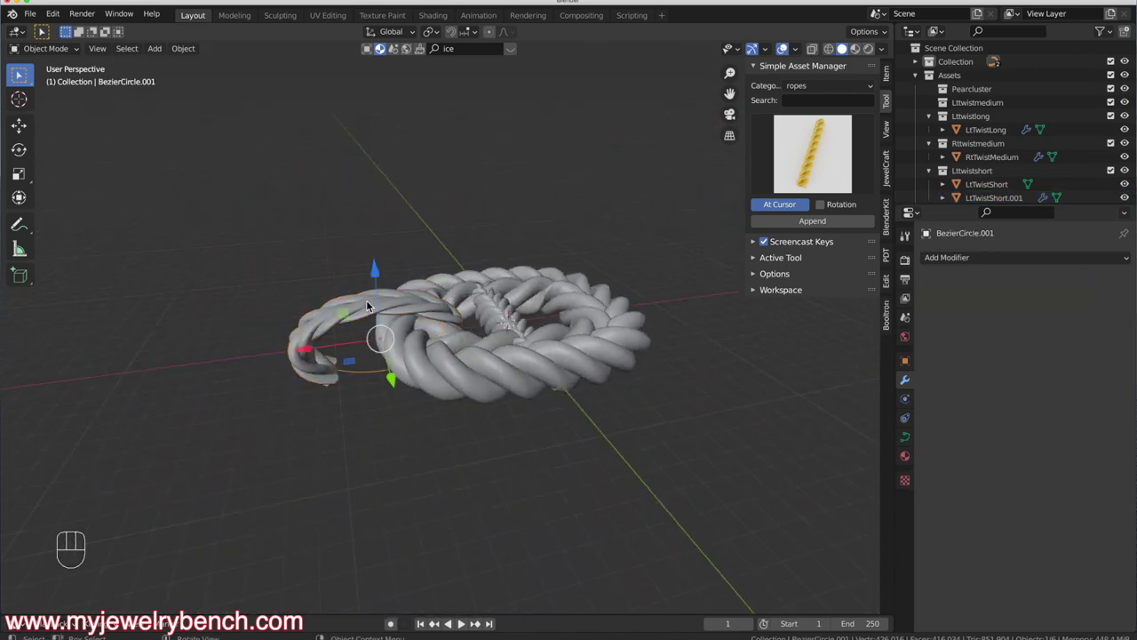
click(367, 306)
key(s)
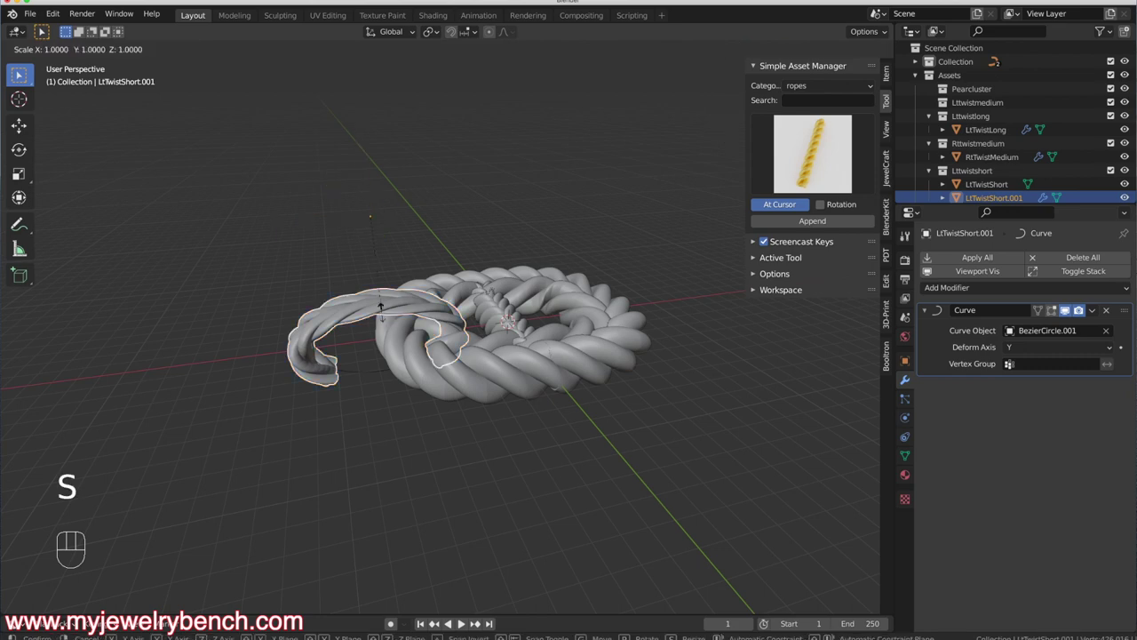
key(y)
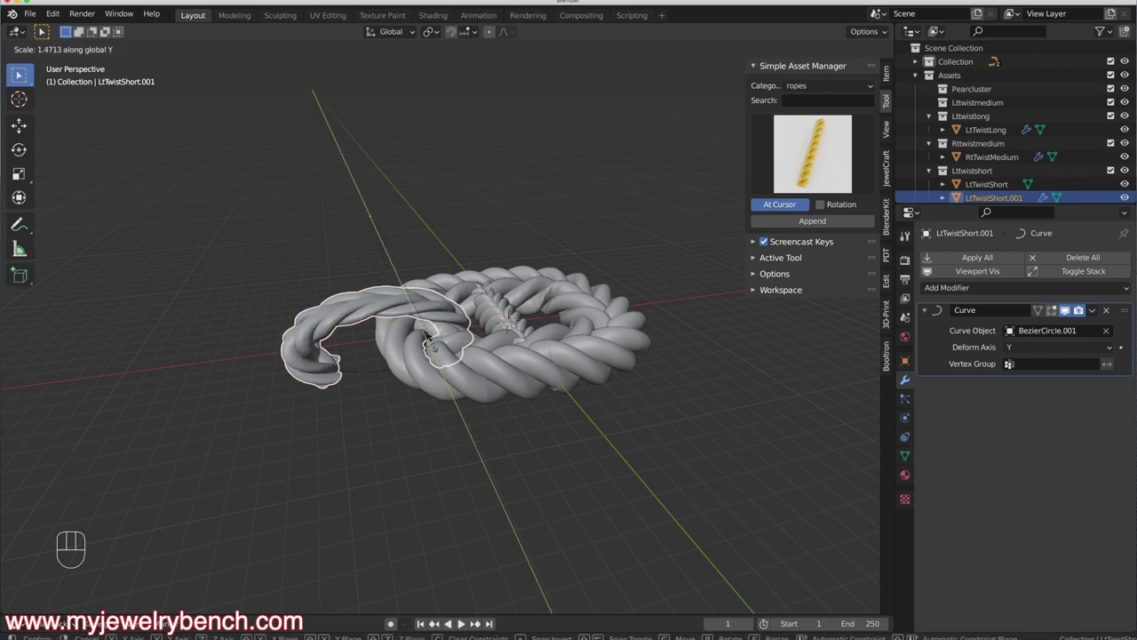
click(432, 346)
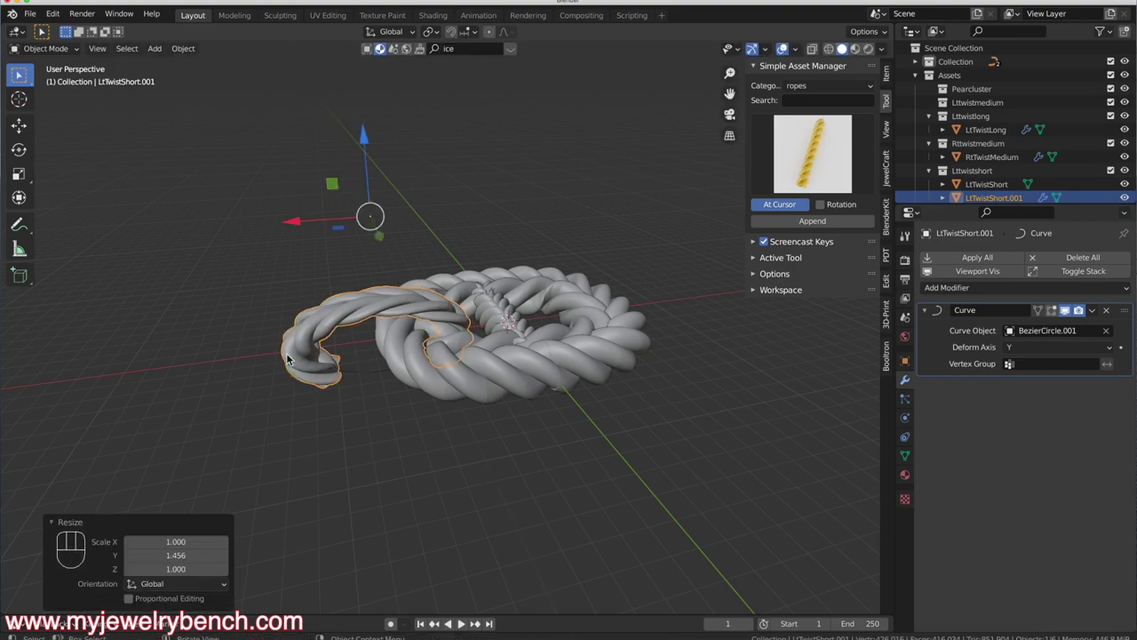
Lower the straight rope bar across the ring's centre by about 0.26 mm along Z
middle_drag(429, 421, 530, 327)
click(375, 400)
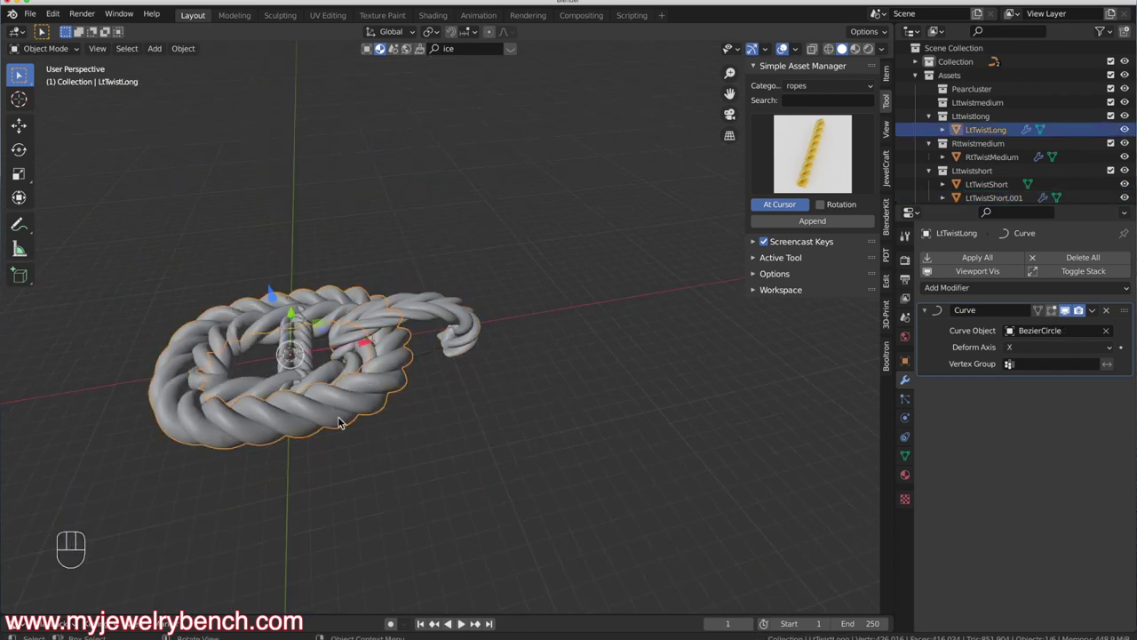
middle_drag(332, 482, 204, 318)
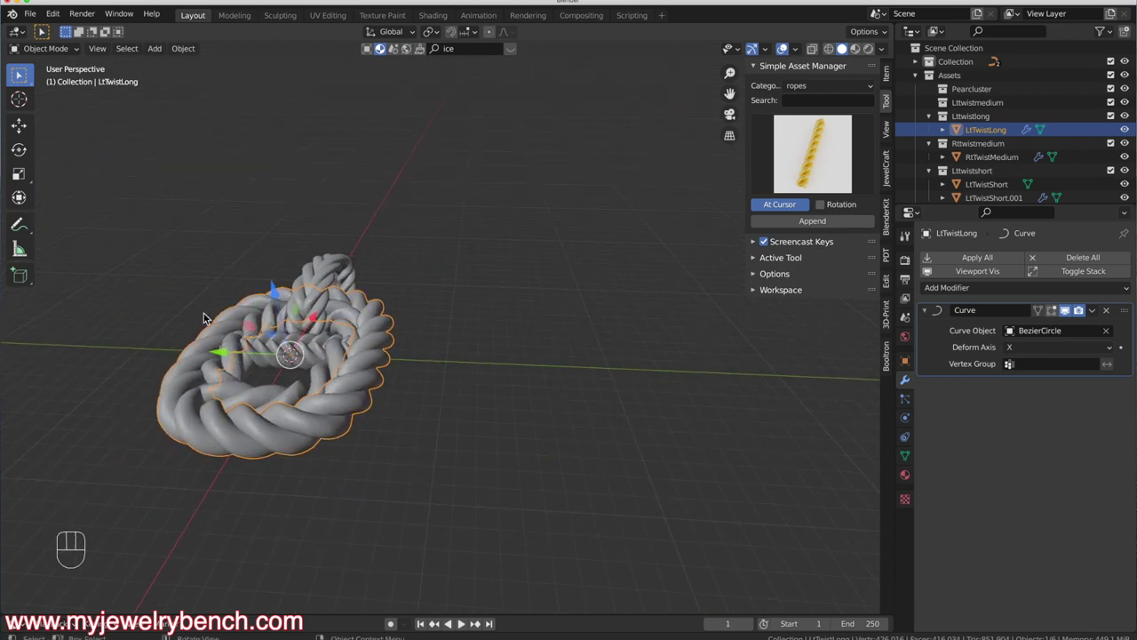
click(315, 346)
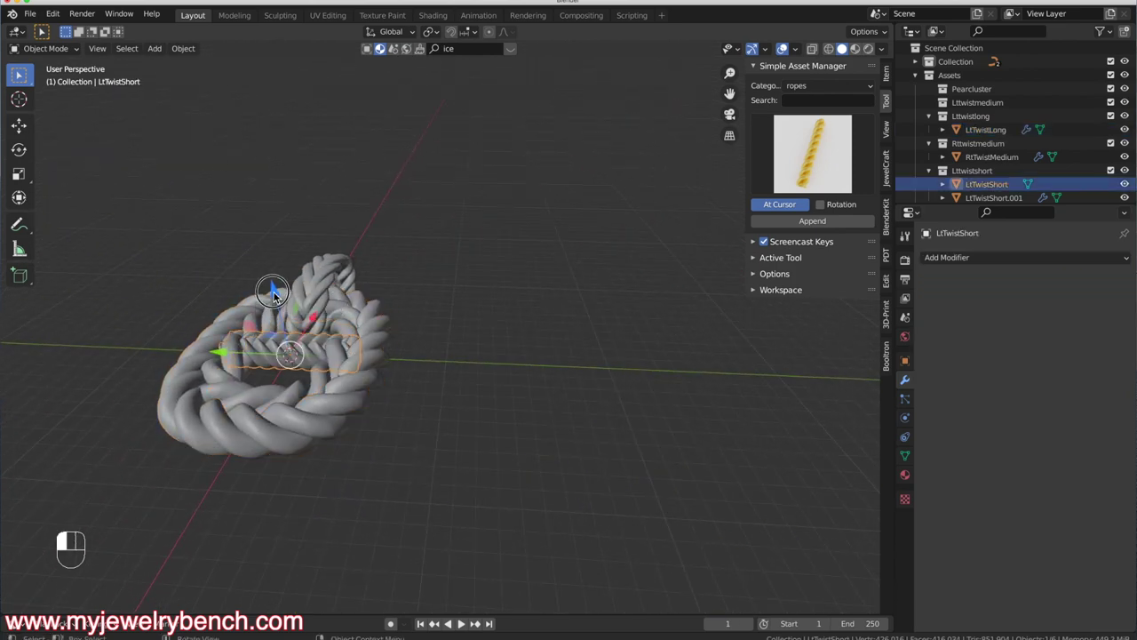
drag(273, 293, 292, 302)
Apply the Curve modifiers on the outer long-twist ring and the inner medium-twist ring
middle_drag(293, 302, 947, 310)
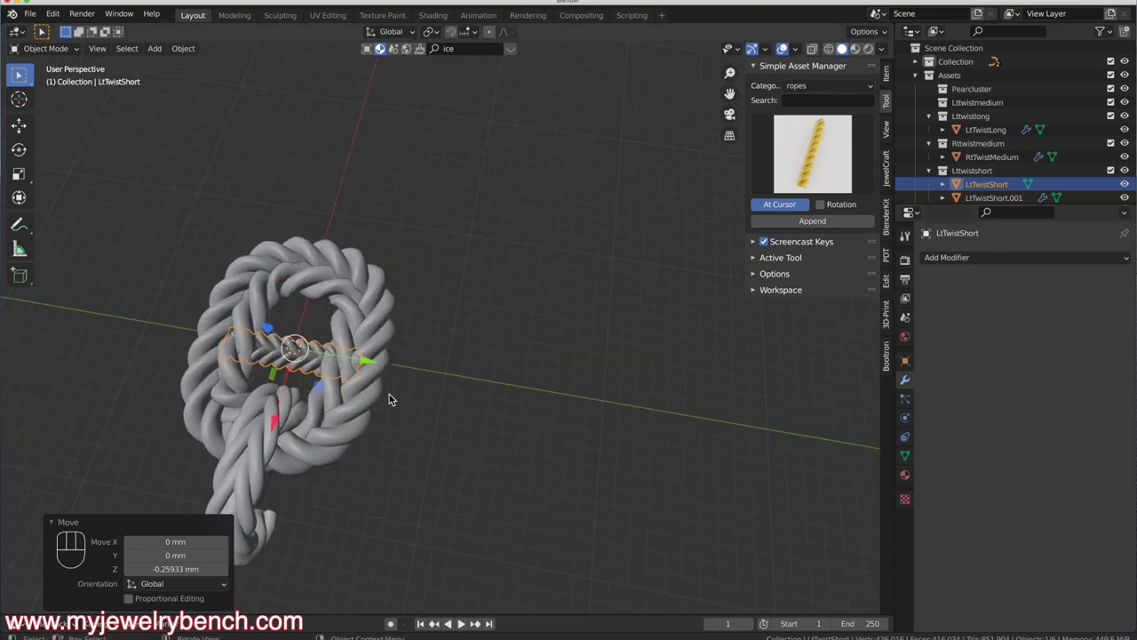
scroll(389, 394, up, 2)
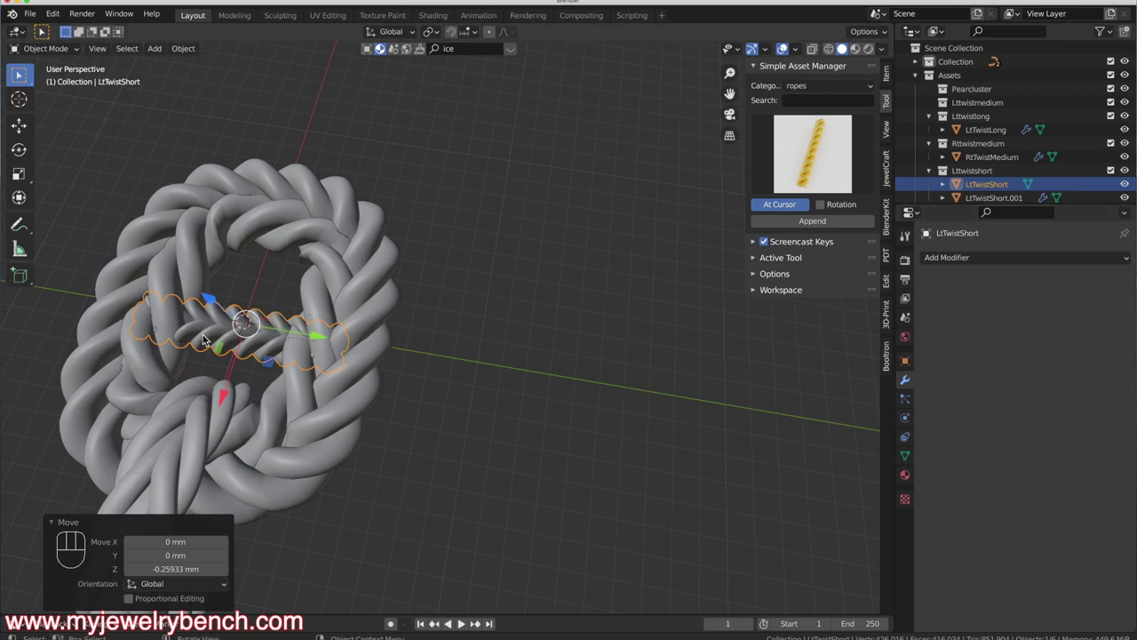
click(367, 260)
click(1106, 276)
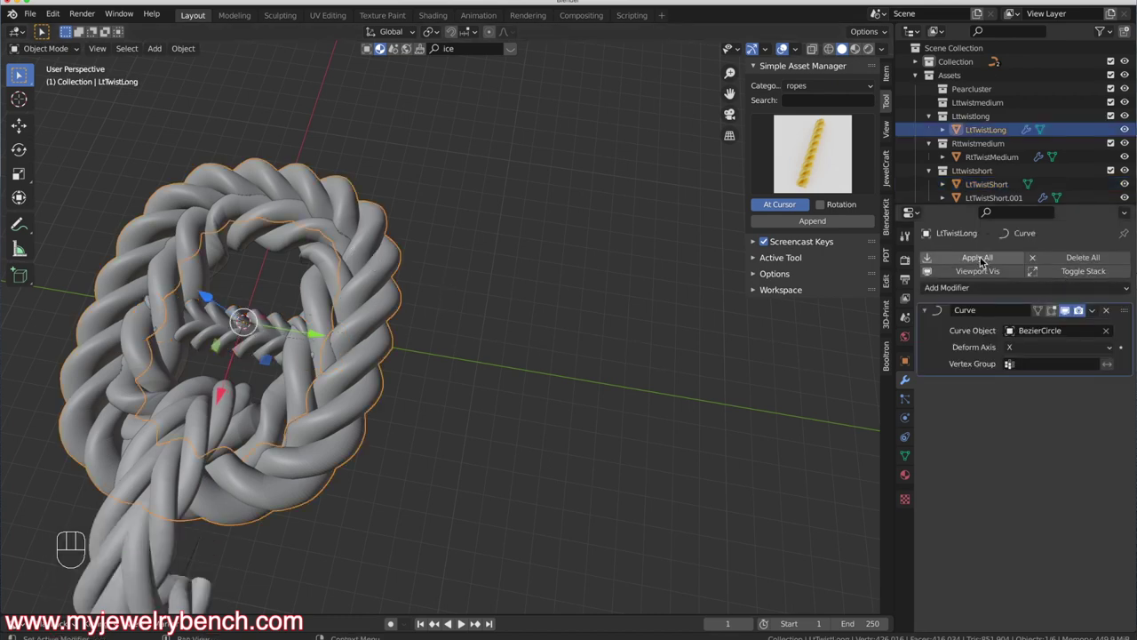
click(968, 260)
click(336, 304)
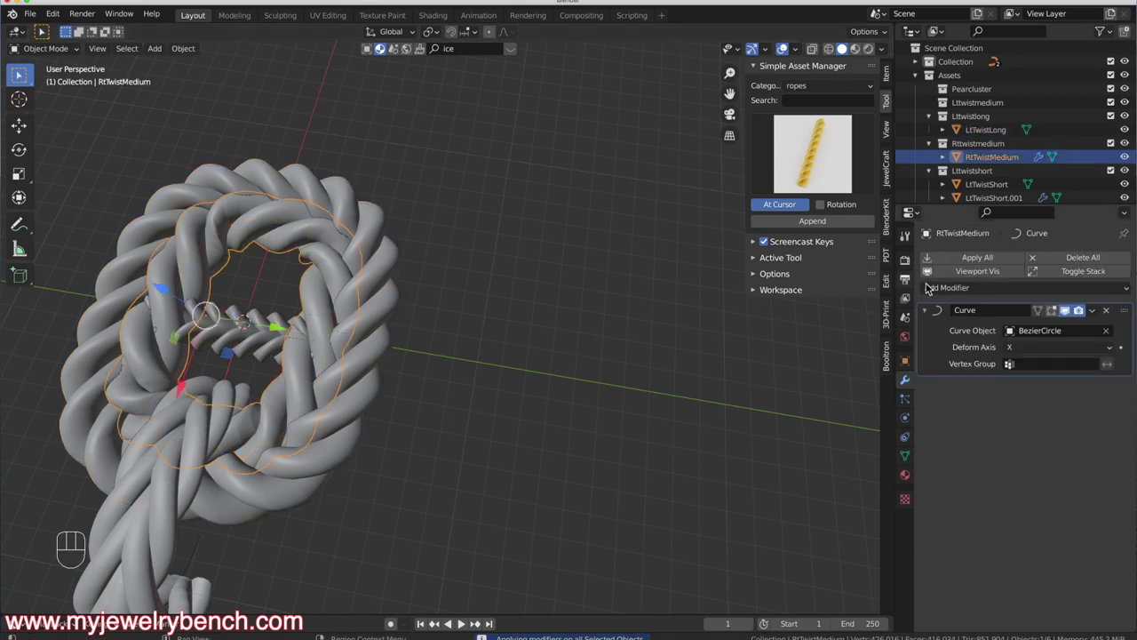
key(ctrl+a)
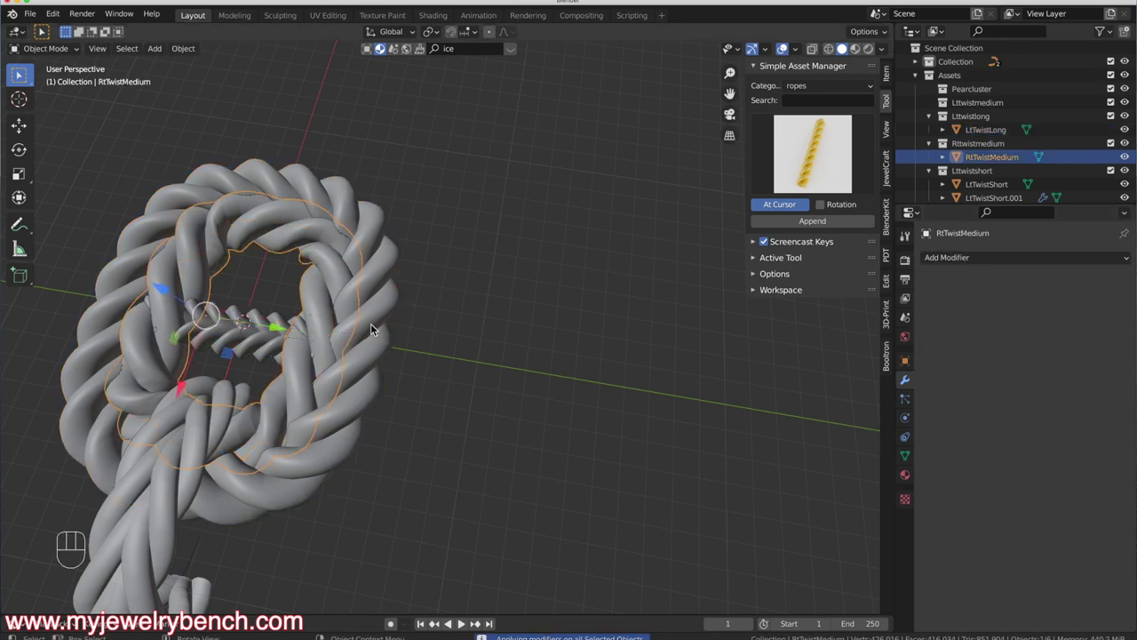
click(129, 461)
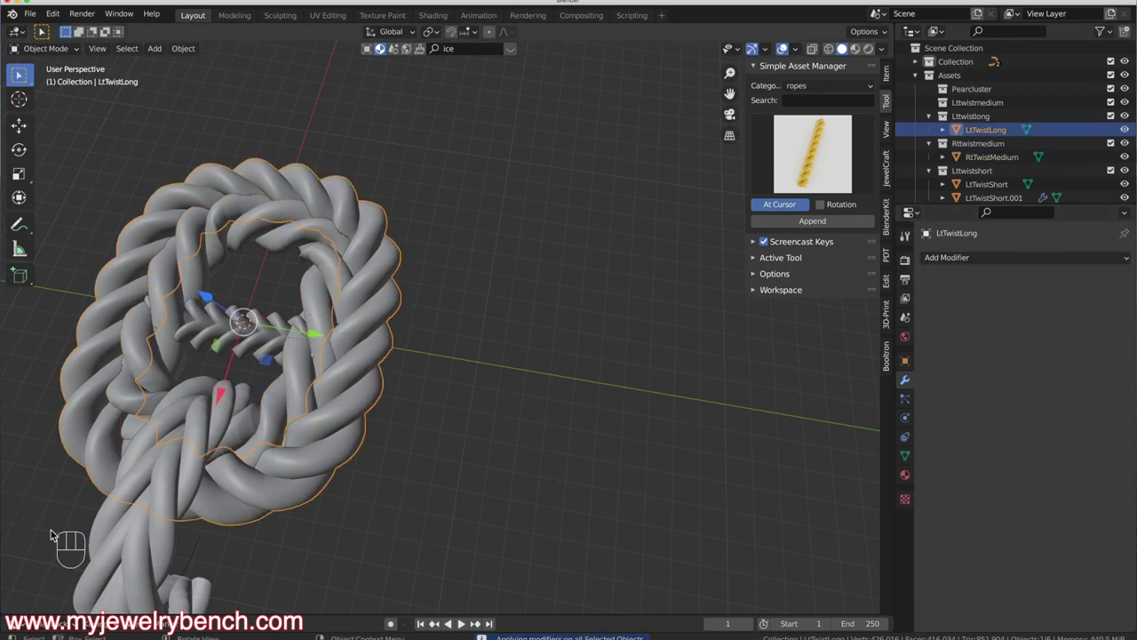
Apply the Curve modifier on the curved end rope
click(120, 539)
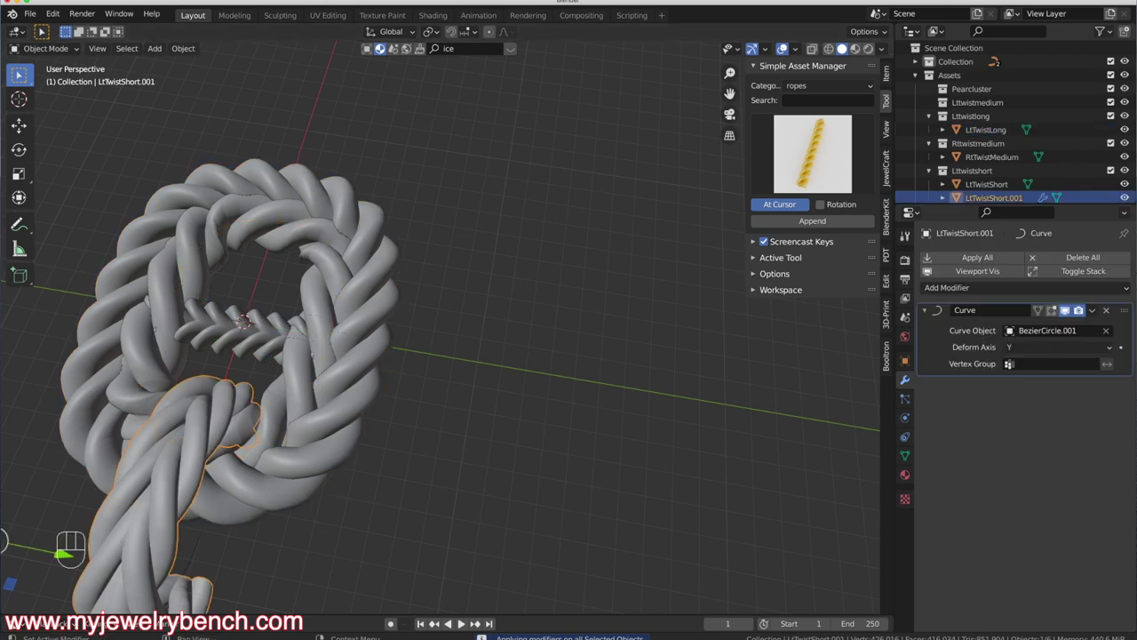
click(992, 258)
middle_drag(381, 355, 471, 396)
scroll(471, 396, up, 2)
middle_drag(294, 425, 393, 364)
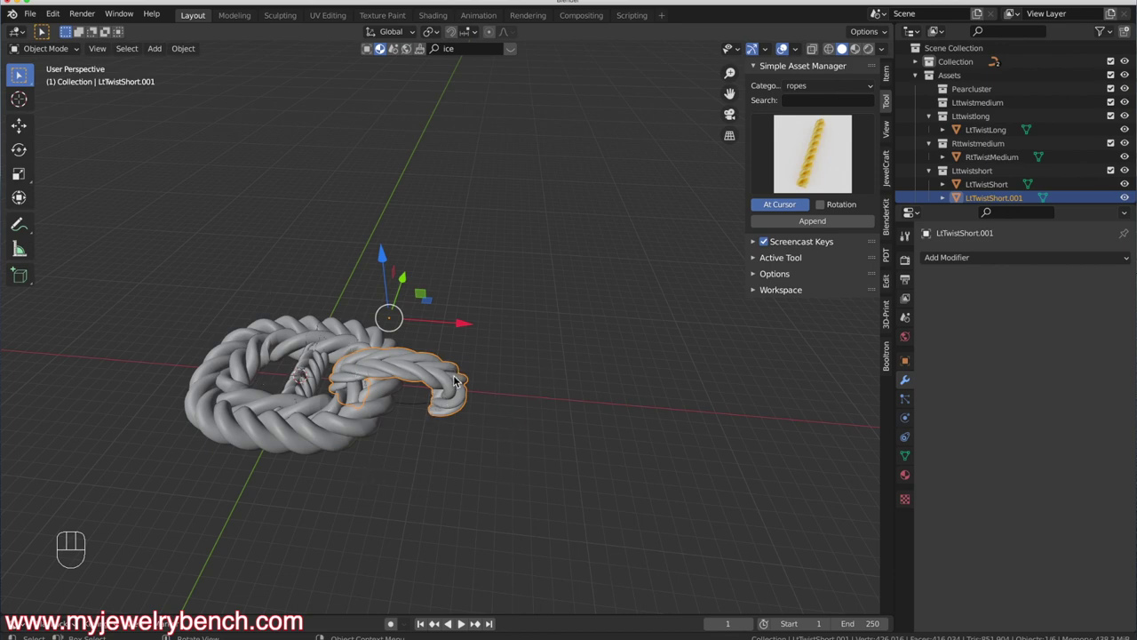
middle_drag(364, 372, 337, 397)
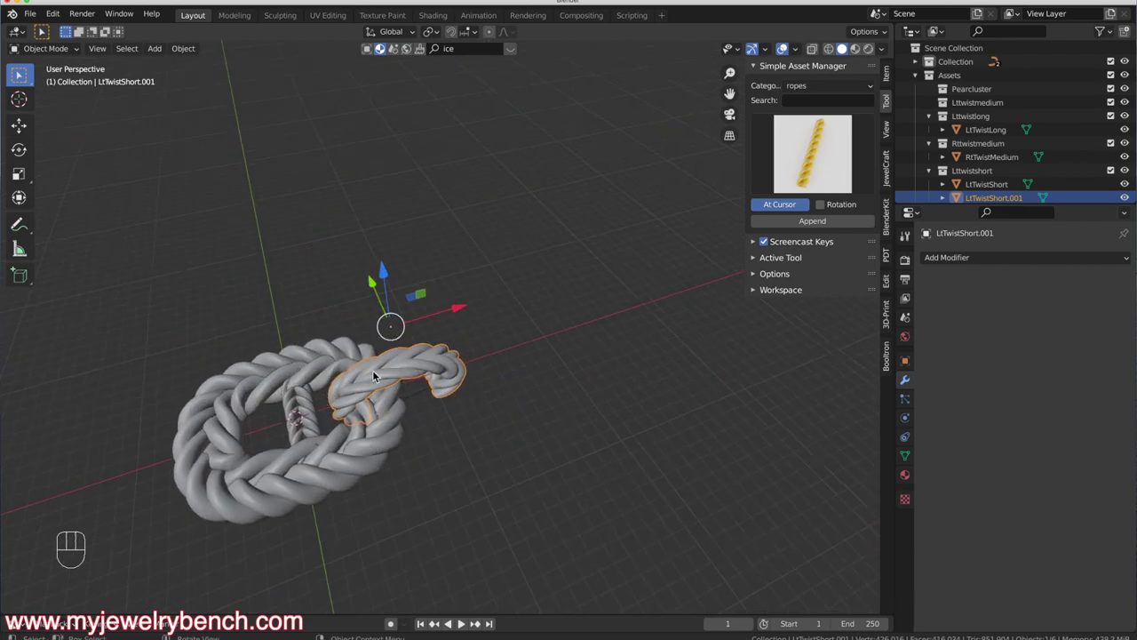
Merge the outer long-twist ring into the curved end rope with a Bool Tool Auto Boolean Union
click(372, 370)
key(shift)
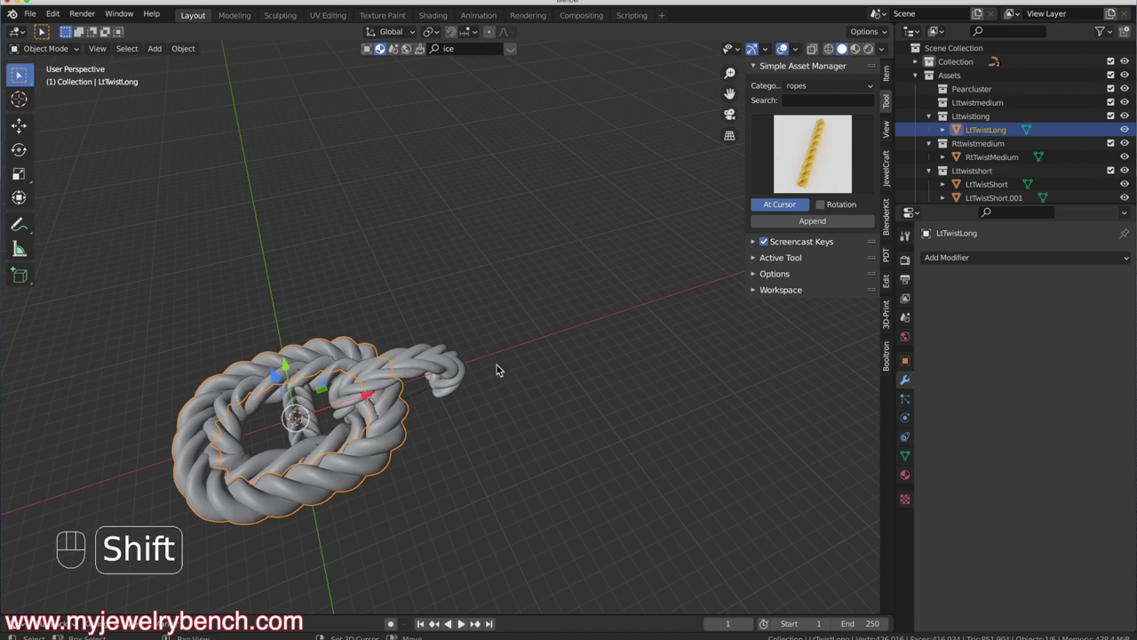
shift+click(422, 363)
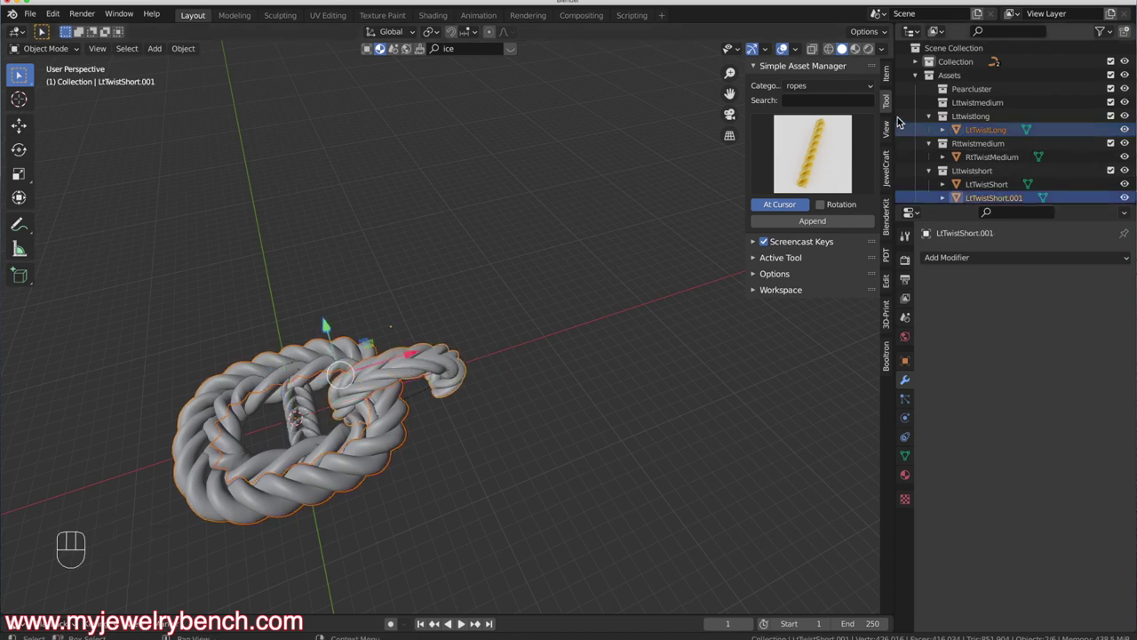
click(885, 281)
click(817, 112)
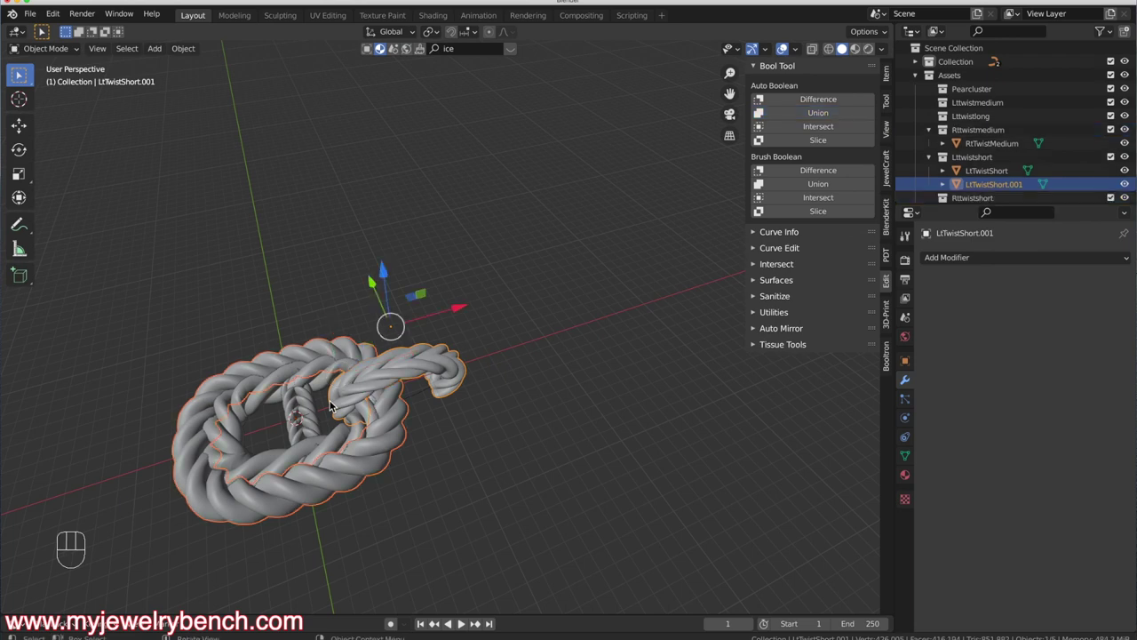
Try to union the merged outer ring with the straight centre bar using Auto Boolean, and undo the union
middle_drag(410, 371, 349, 455)
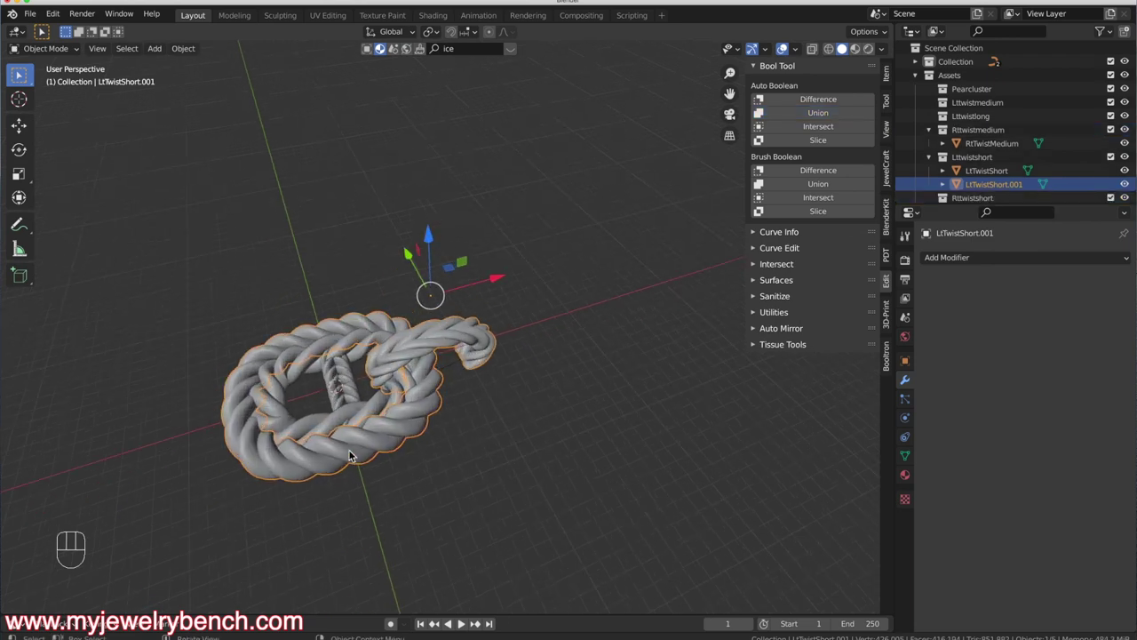
shift+click(344, 373)
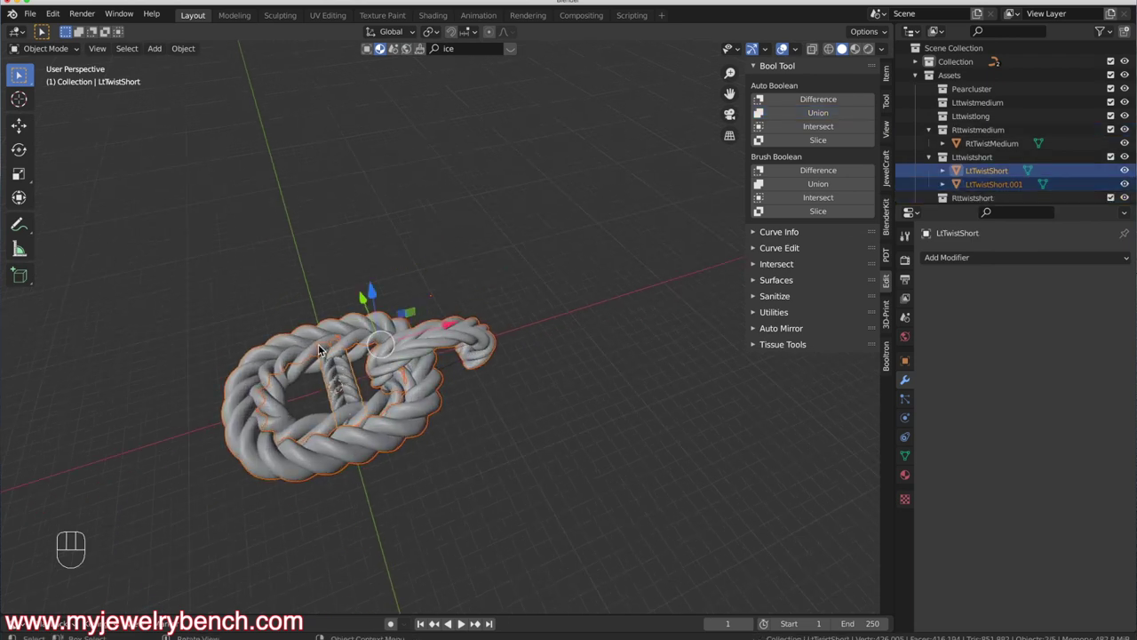
click(820, 114)
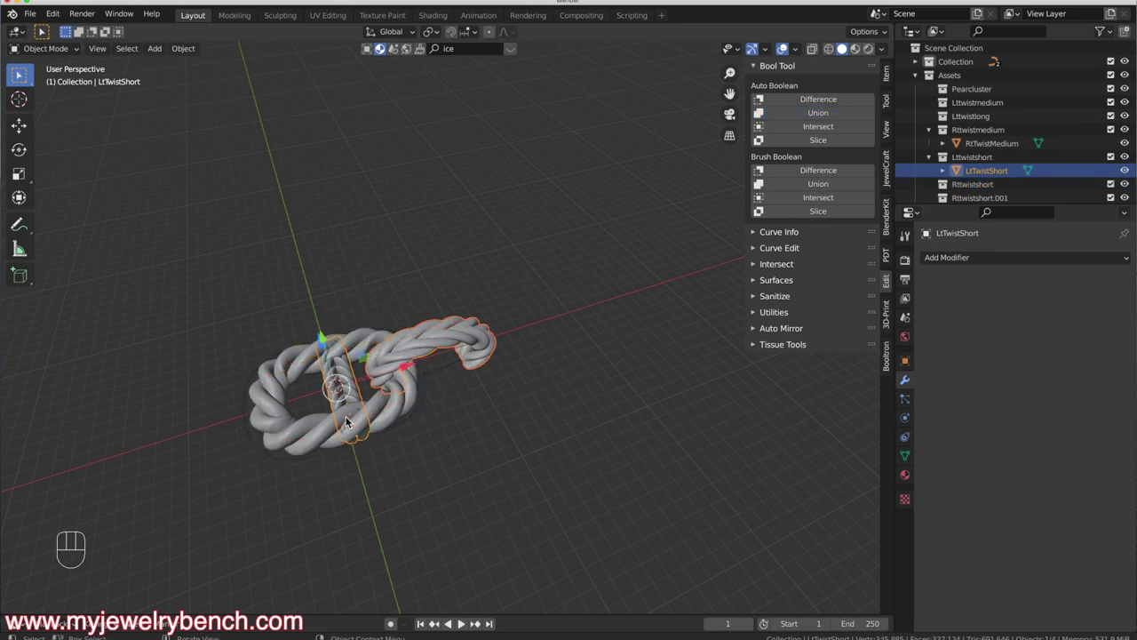
key(super+z)
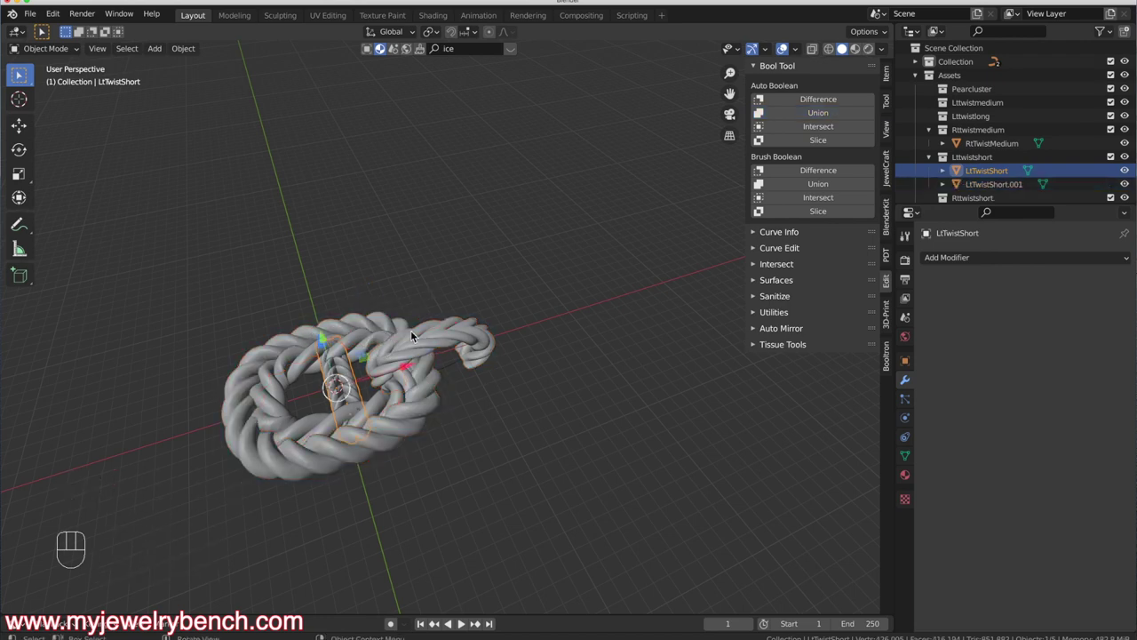
Try an Auto Boolean Union of the merged outer ring with the inner medium-twist ring, and undo it
click(411, 335)
shift+click(450, 349)
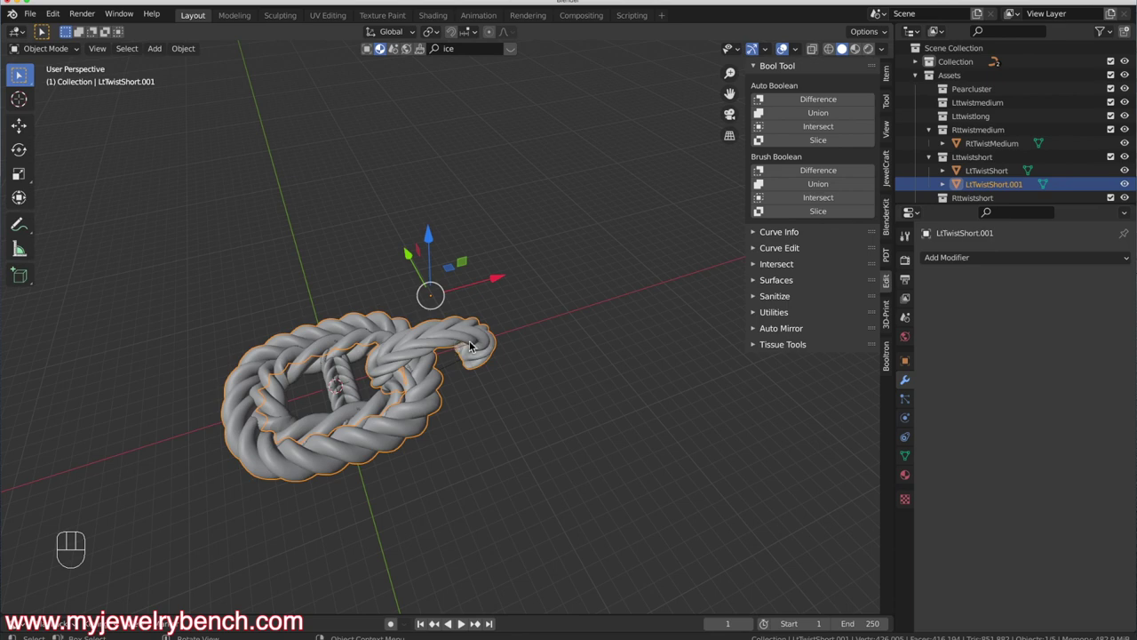
shift+click(279, 410)
click(819, 114)
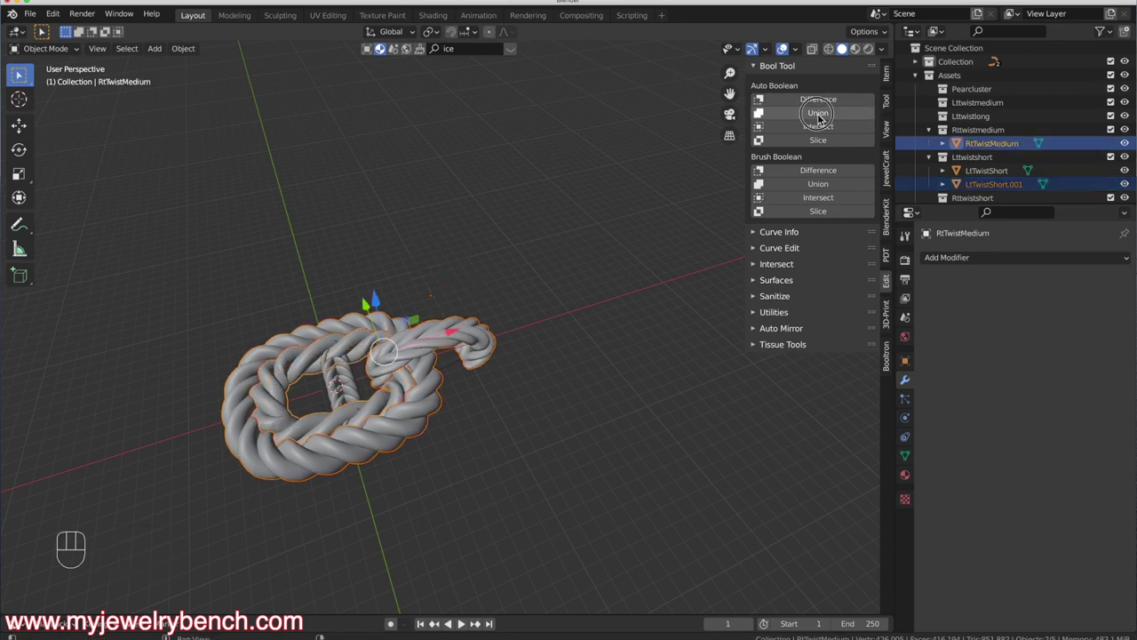
middle_drag(396, 336, 477, 461)
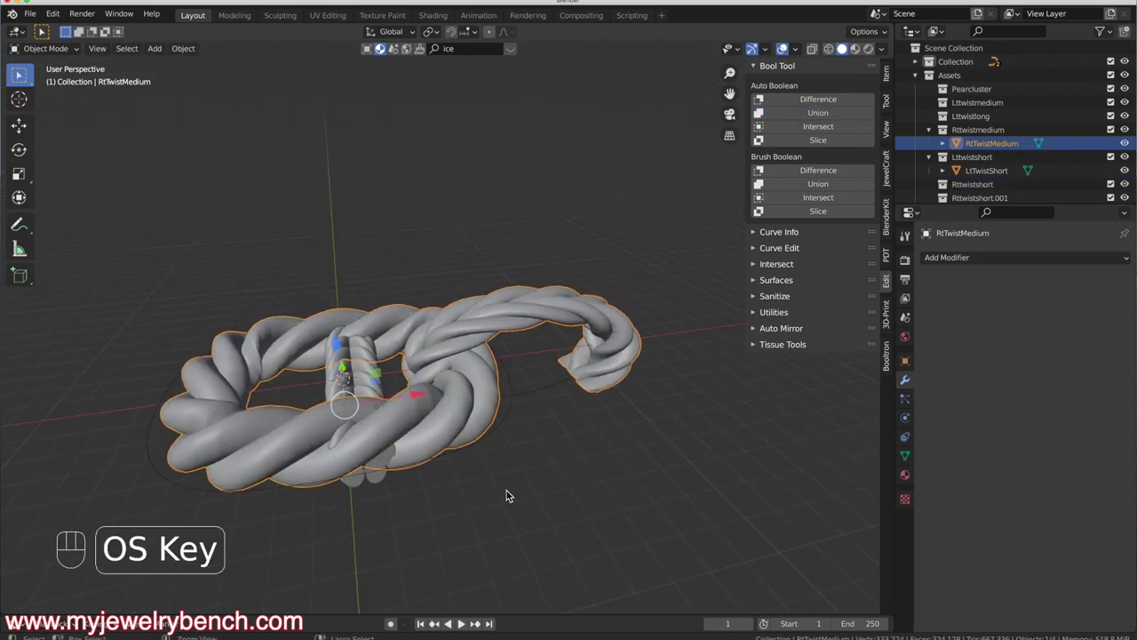
key(super+z)
Merge the outer rope, the inner ring and the straight centre bar into one mesh with Booltron's destructive Union
middle_drag(374, 394, 399, 447)
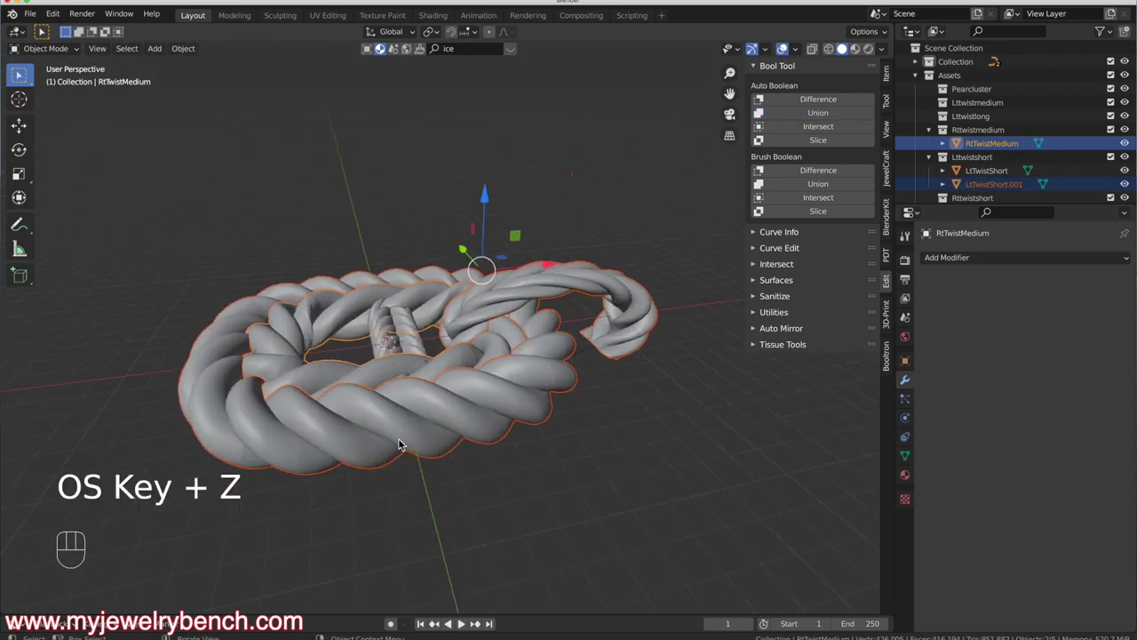
middle_drag(436, 412, 412, 448)
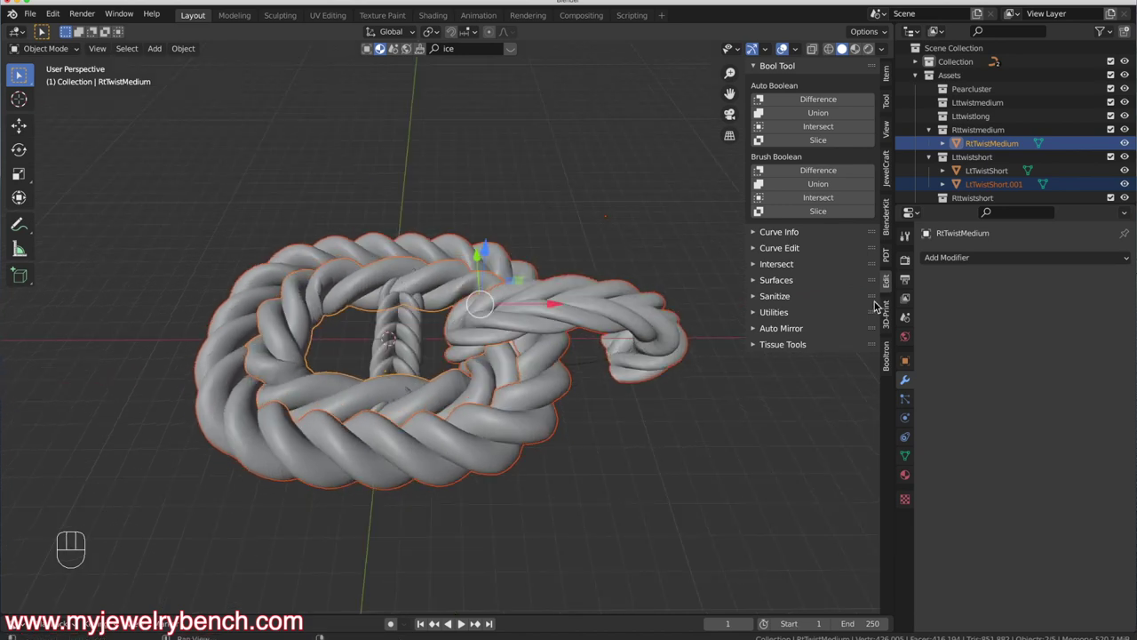
click(888, 359)
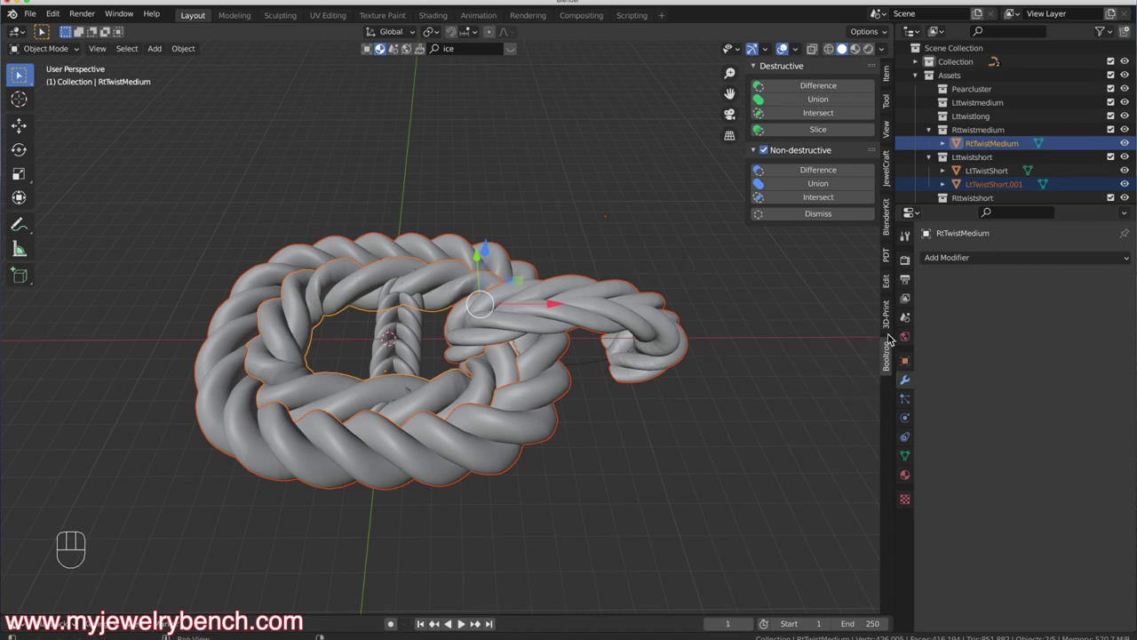
click(834, 100)
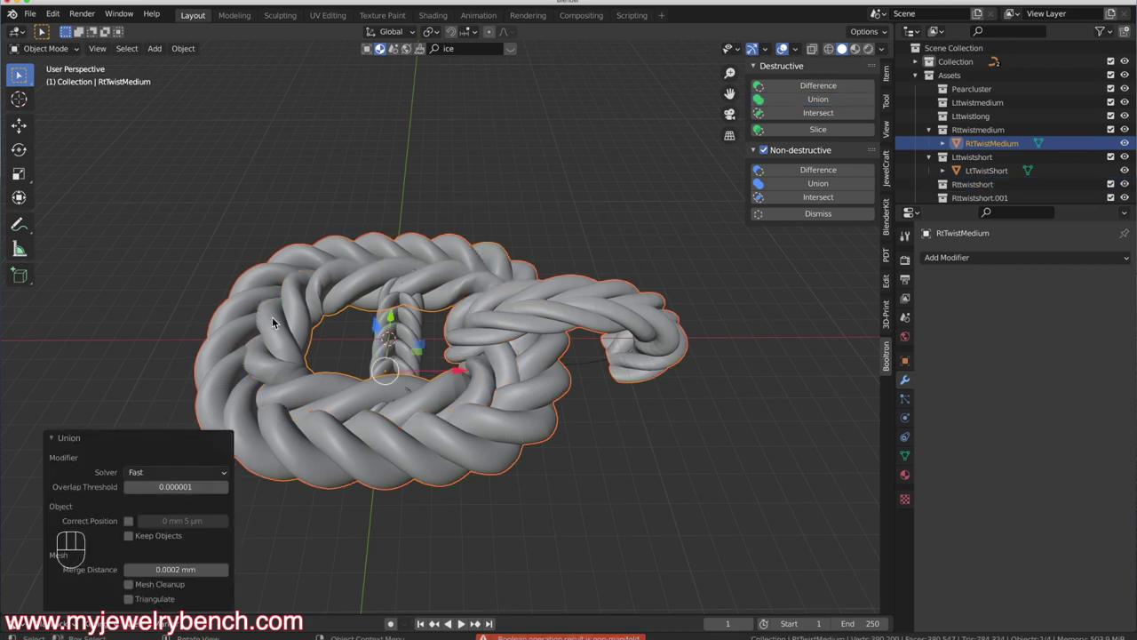
shift+click(436, 268)
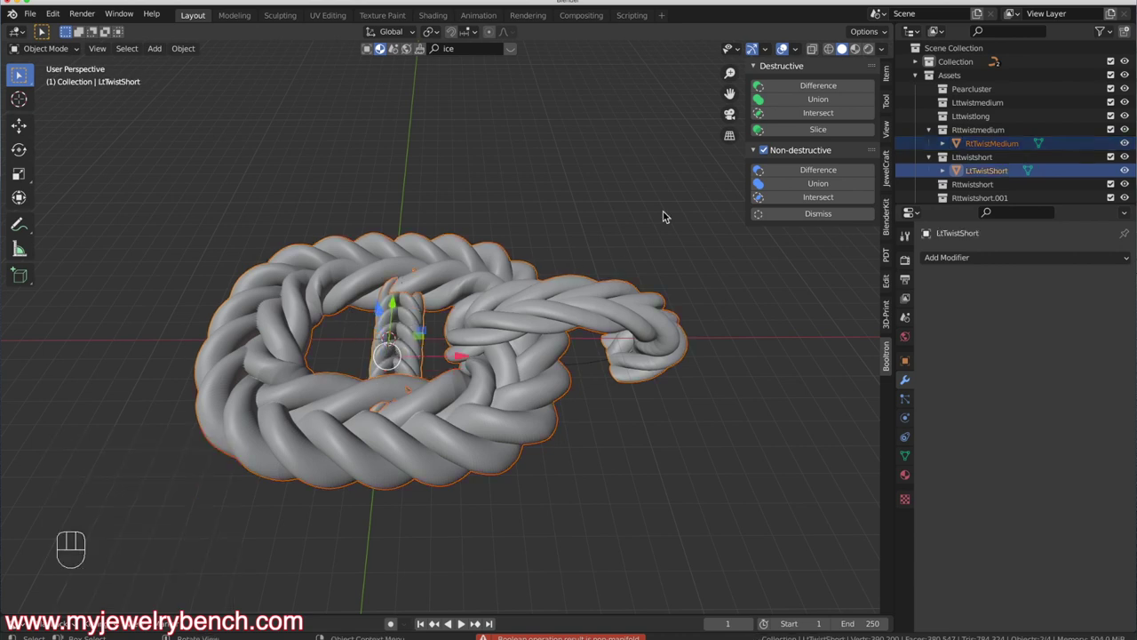
click(799, 103)
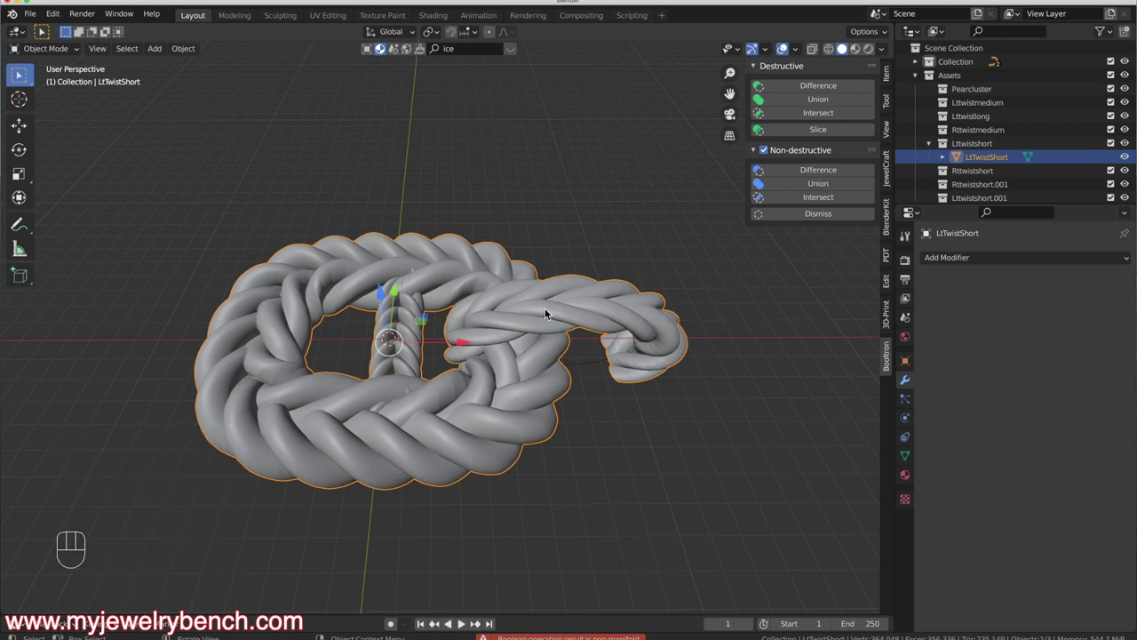
Examine the merged rope's mesh in Edit Mode with all of its geometry deselected and selected, and return to Object Mode
key(Tab)
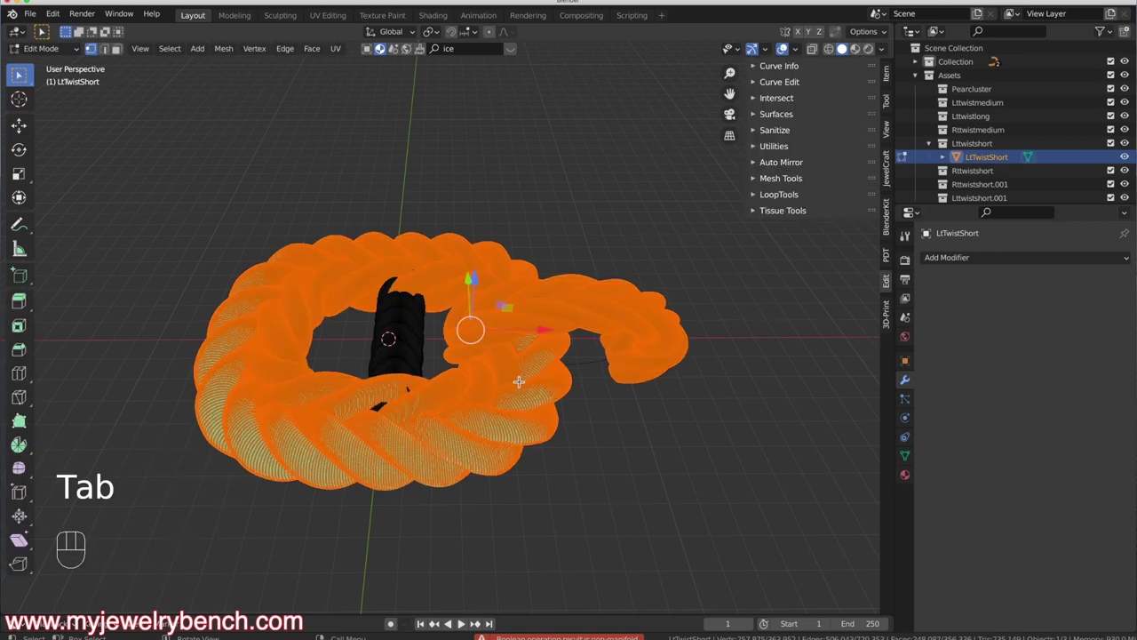
middle_drag(518, 381, 388, 368)
key(a)
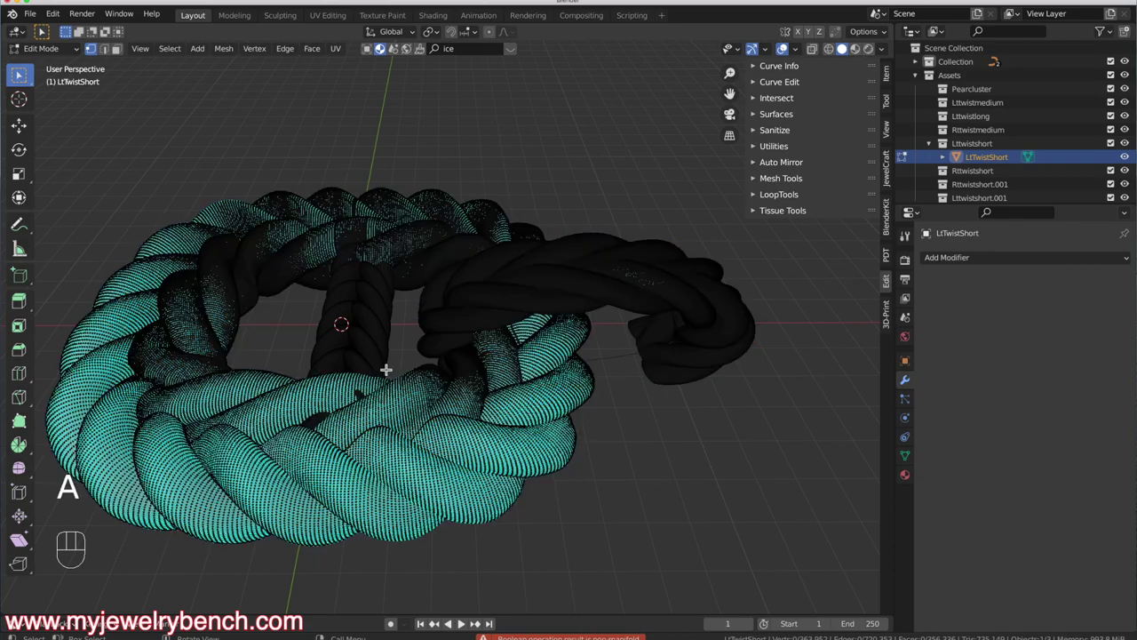
key(a)
key(a)
key(a)
key(a)
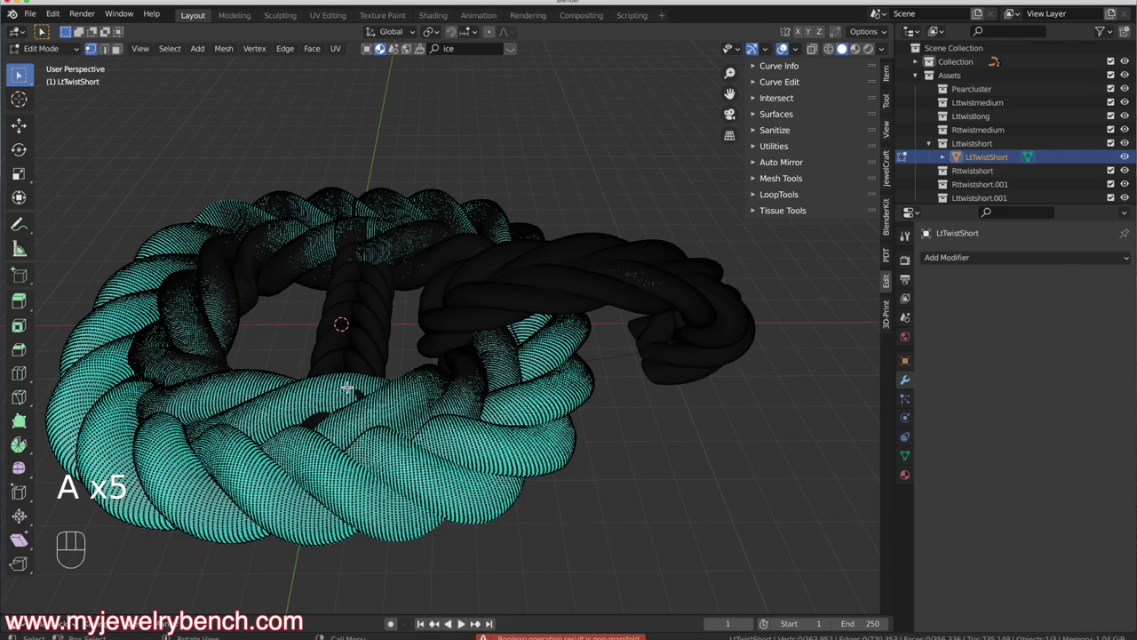
key(a)
middle_drag(347, 388, 421, 315)
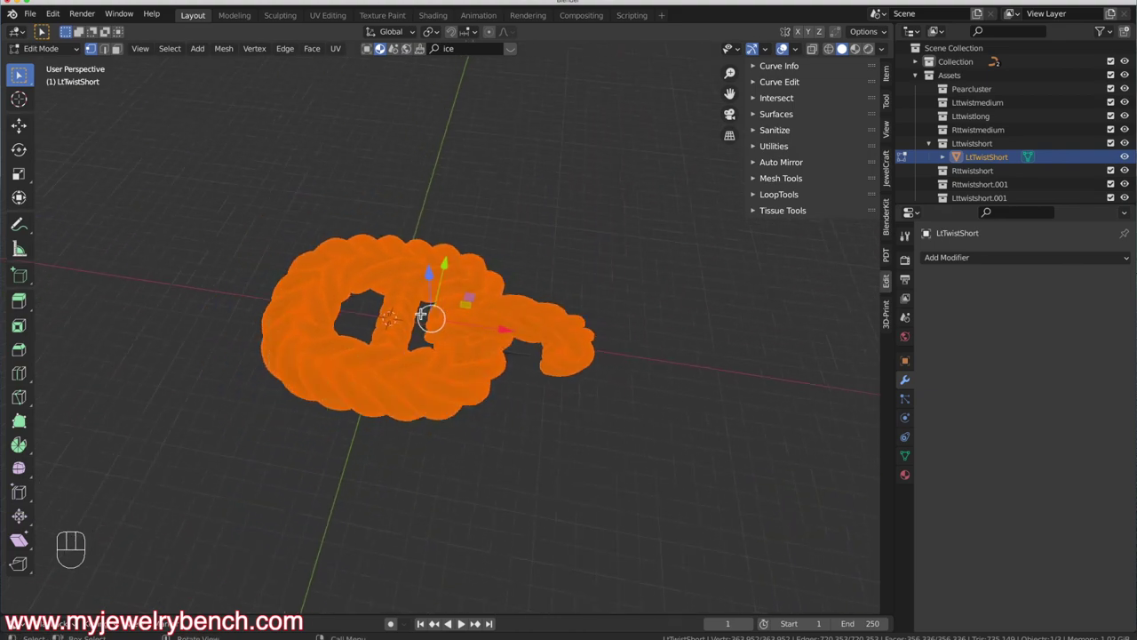
scroll(435, 318, up, 10)
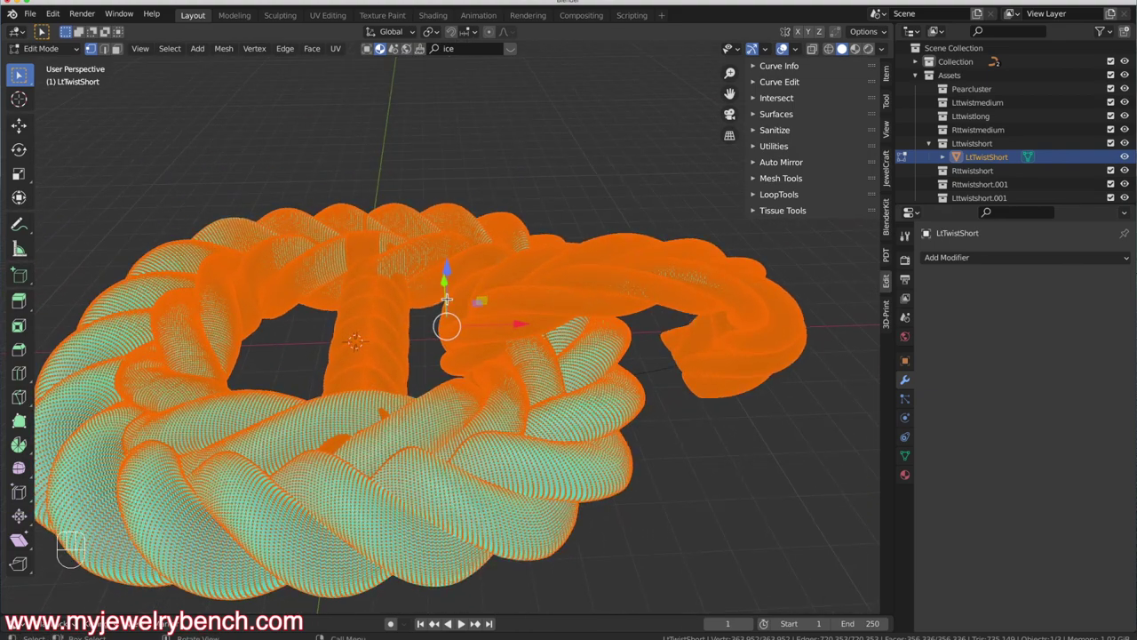
key(Tab)
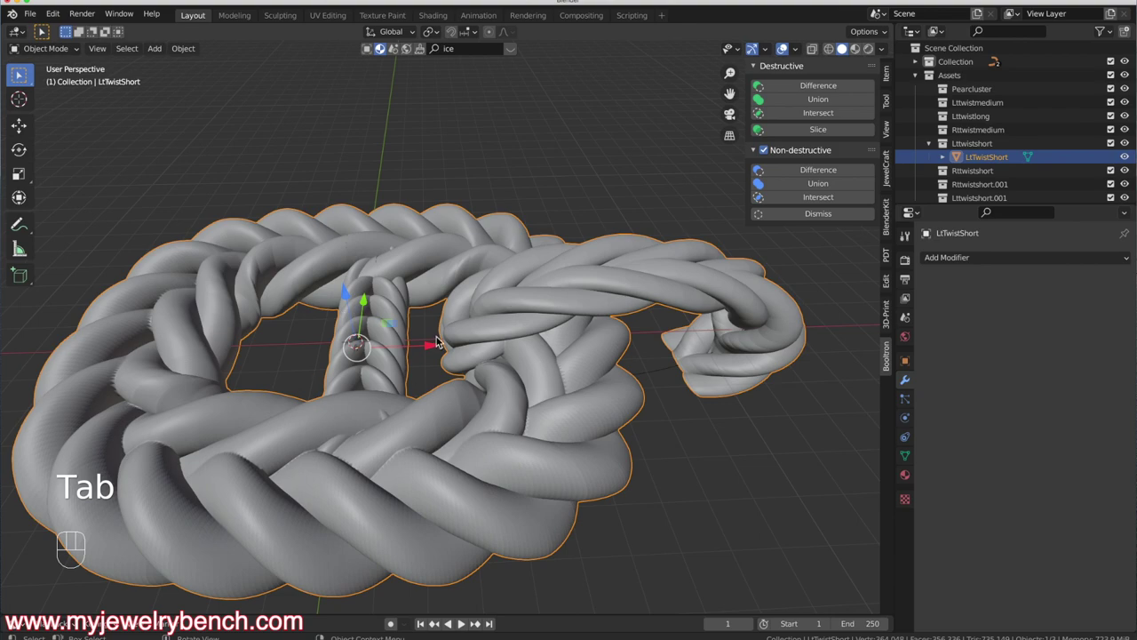
scroll(436, 343, down, 3)
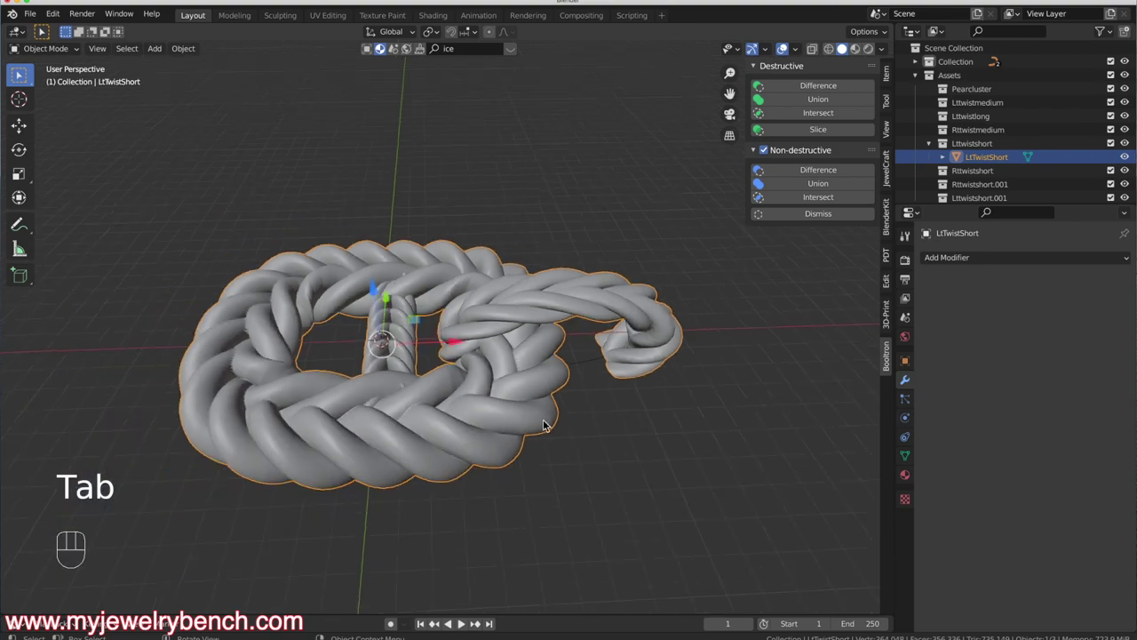
Add a Decimate modifier in Collapse mode to the merged rope and enter a ratio of .45
click(970, 256)
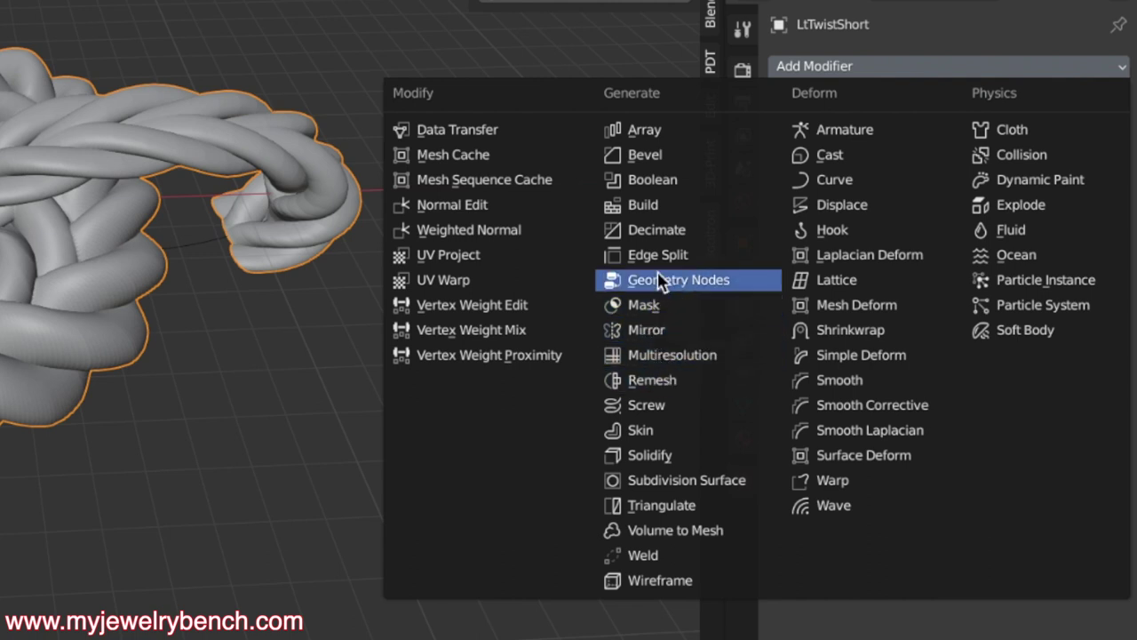
click(662, 233)
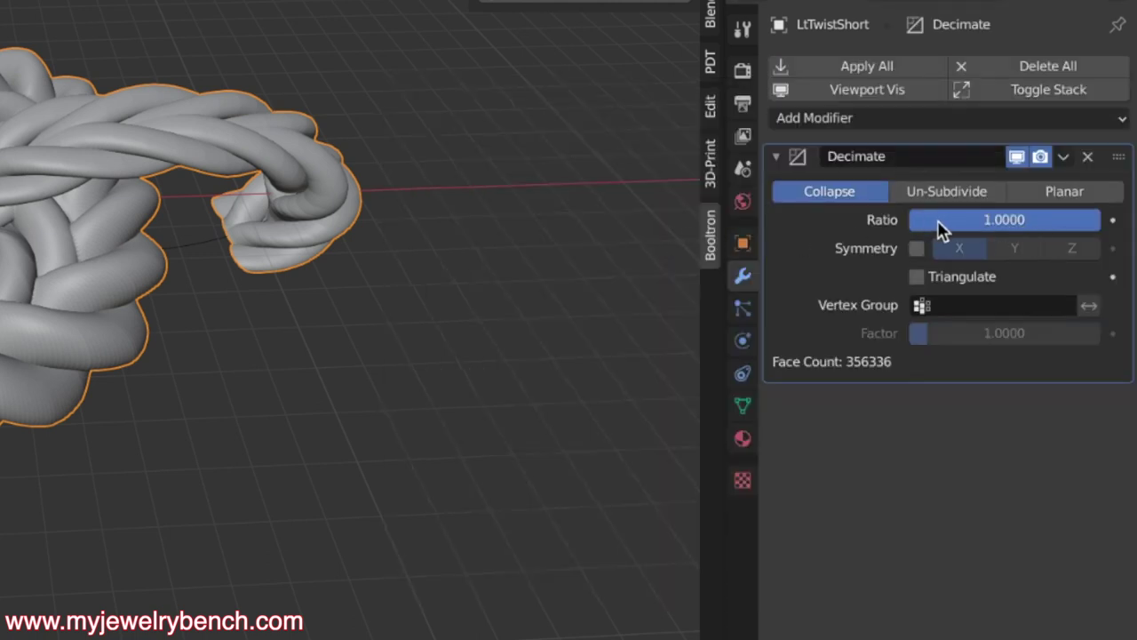
click(999, 224)
key(BackSpace)
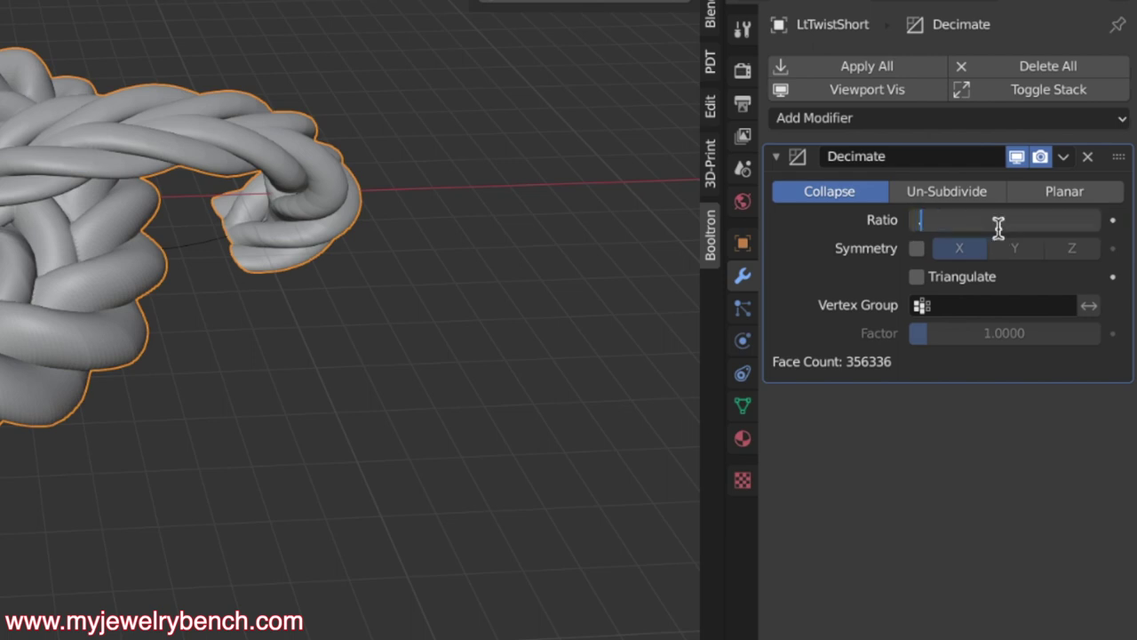
text(.45)
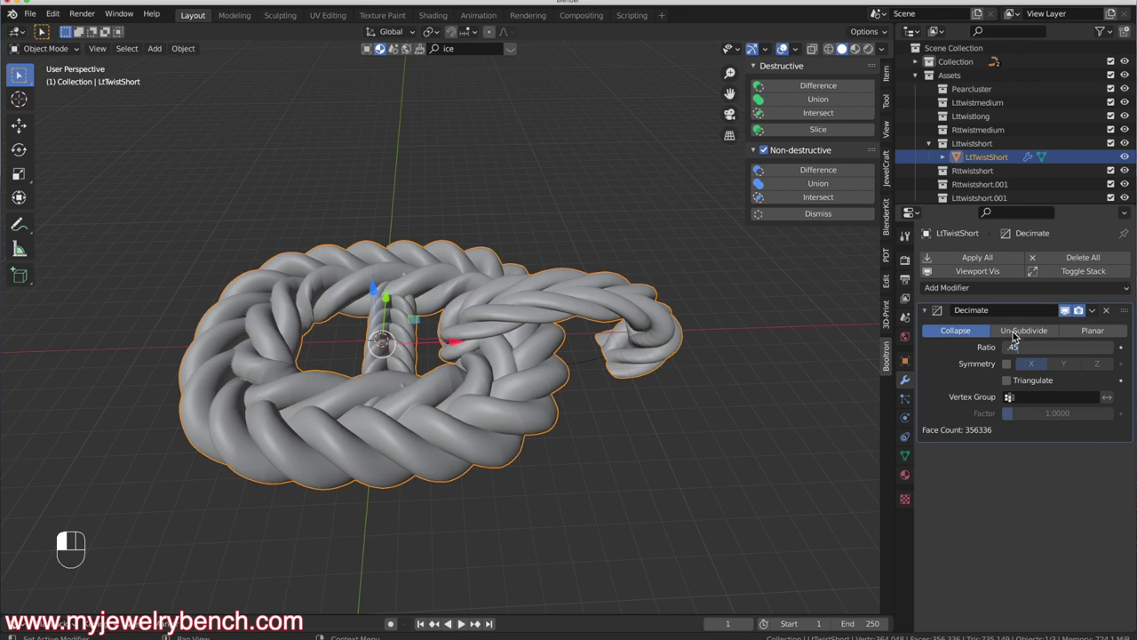
Switch the Decimate modifier to Un-Subdivide with 0 iterations and apply it to the merged rope
click(1023, 331)
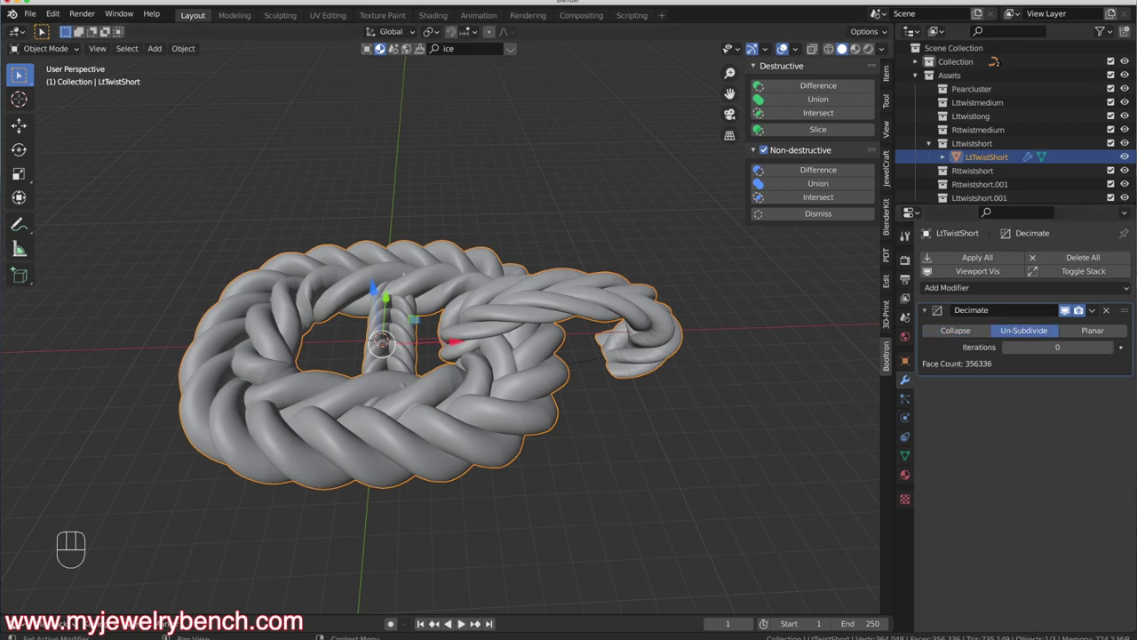
scroll(389, 450, up, 2)
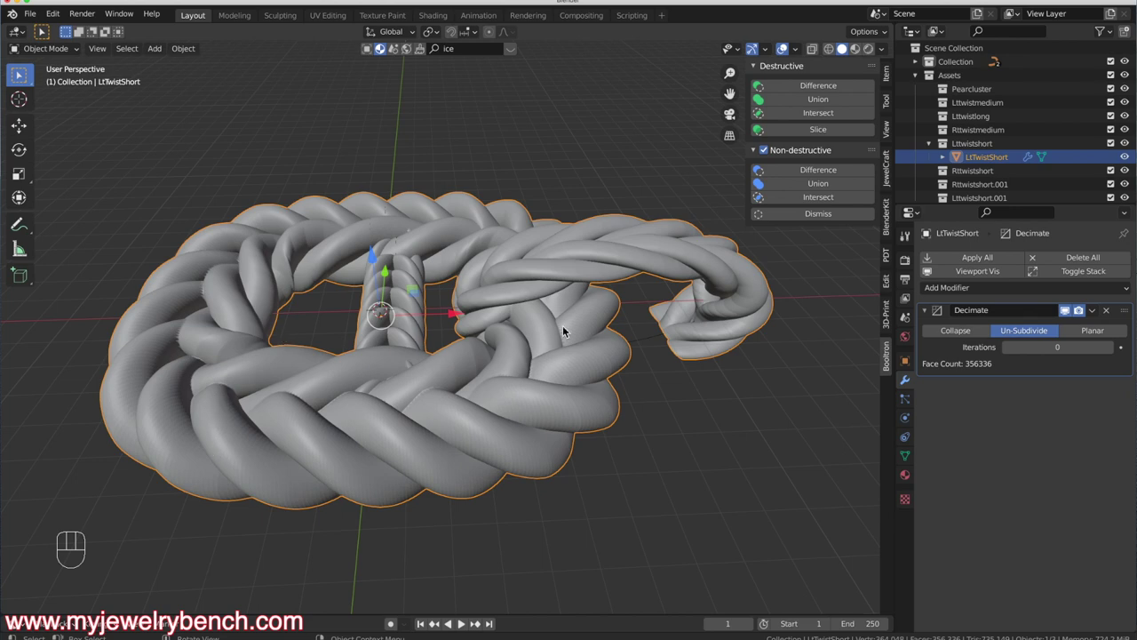
scroll(504, 397, down, 2)
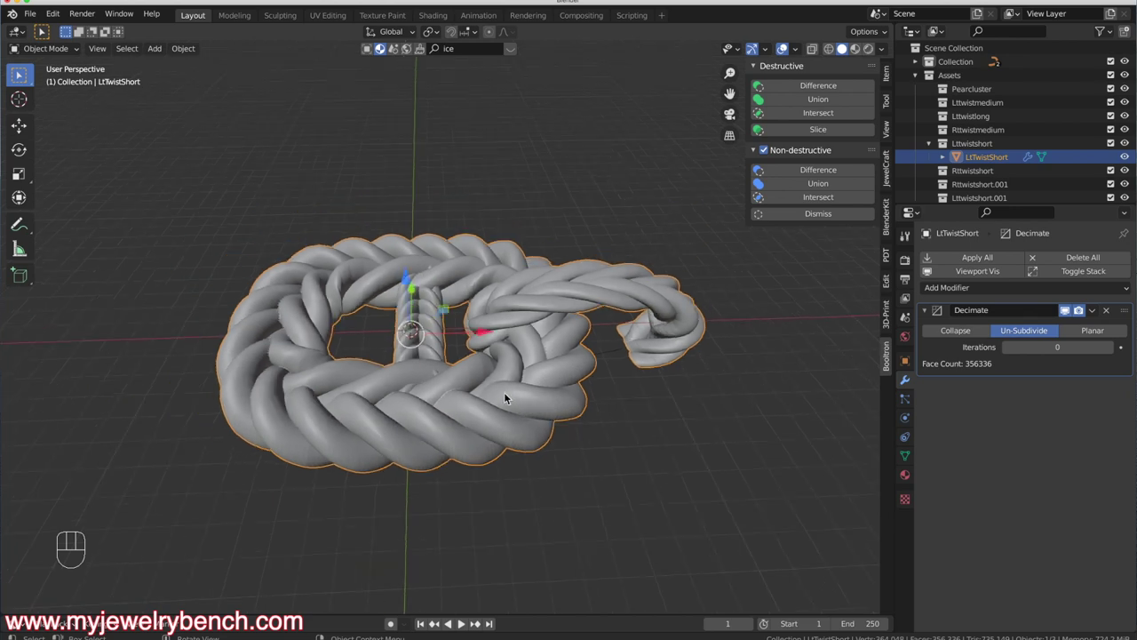
middle_drag(504, 397, 508, 425)
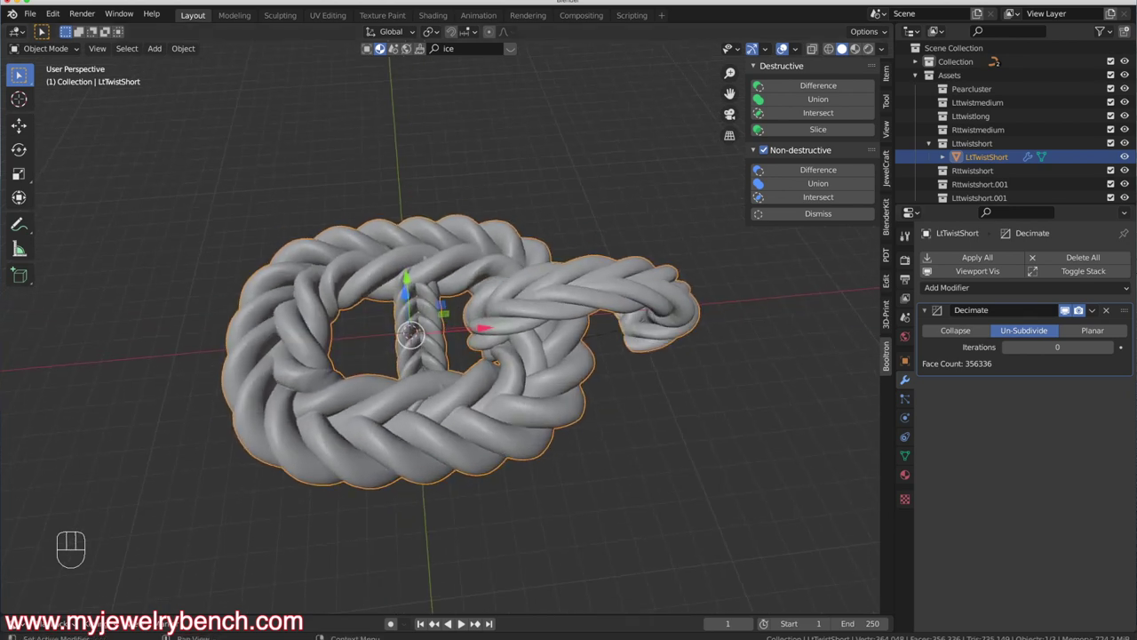
click(977, 257)
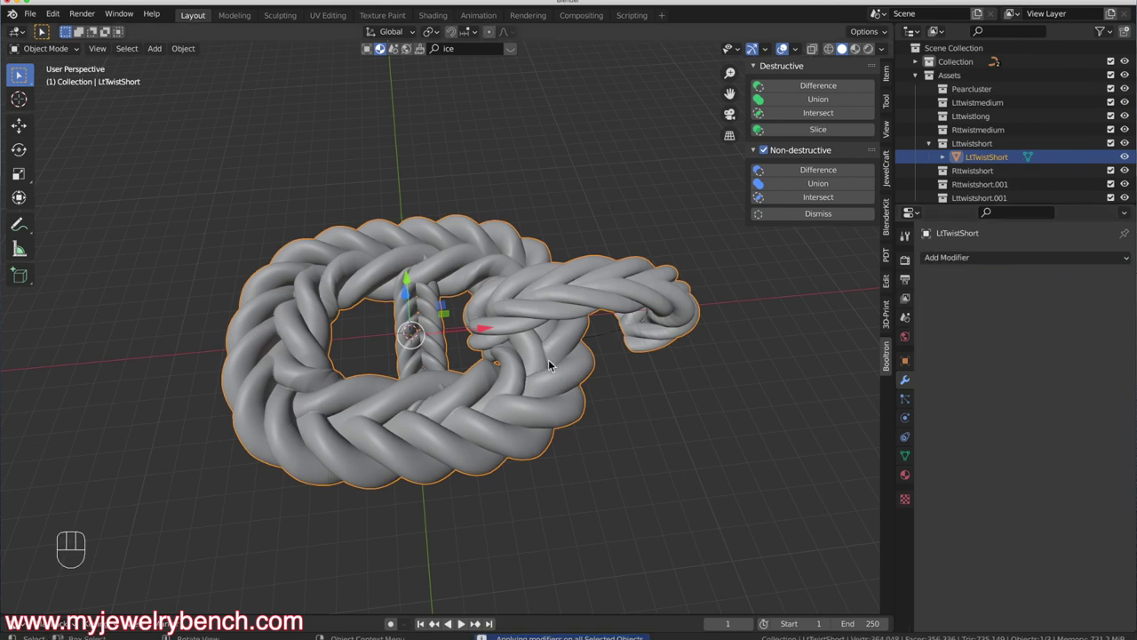
middle_drag(548, 359, 300, 419)
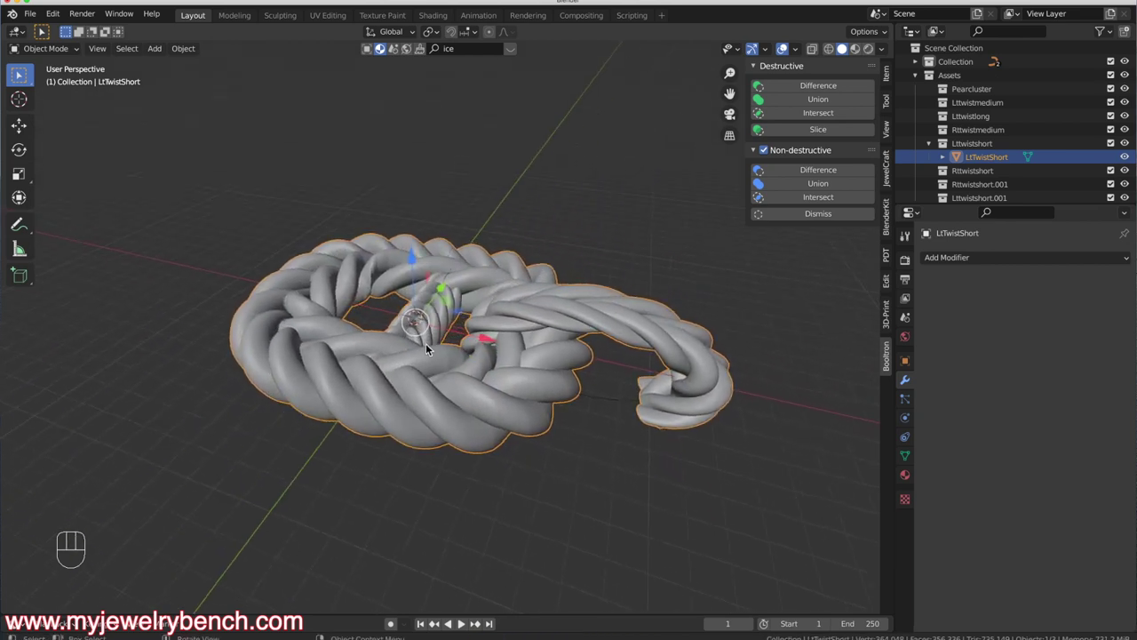
mouse_move(425, 343)
middle_down()
mouse_move(417, 324)
mouse_move(439, 362)
mouse_move(419, 347)
middle_up()
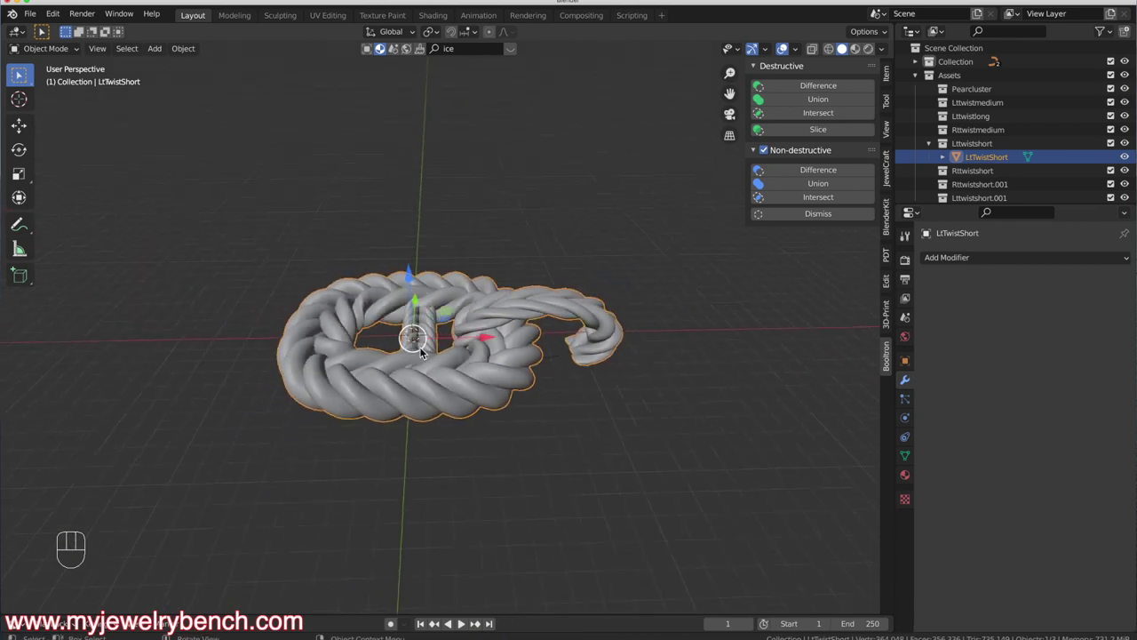
scroll(391, 415, down, 2)
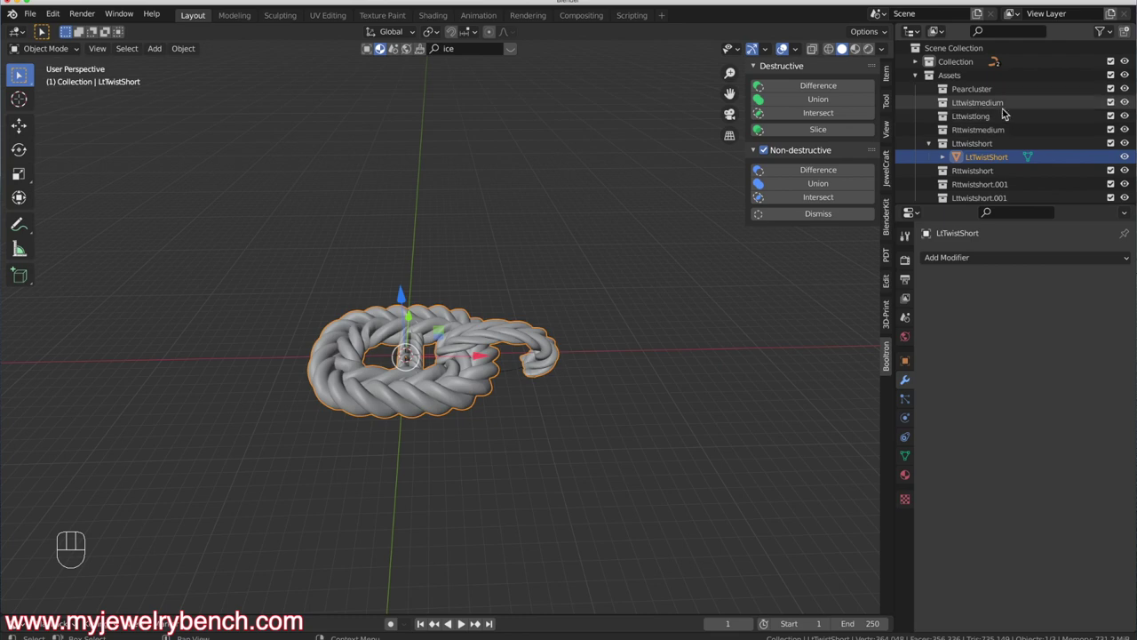
Delete both Bezier circles, BezierCircle and BezierCircle.001, from the scene's main collection
scroll(999, 106, down, 1)
scroll(996, 113, up, 1)
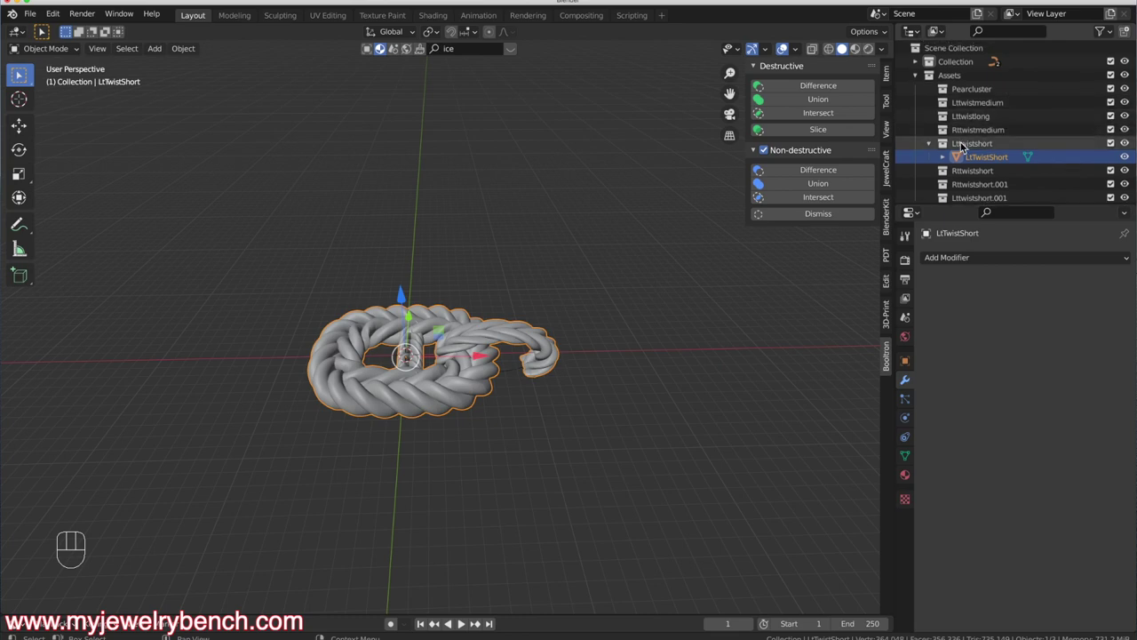
scroll(943, 89, down, 1)
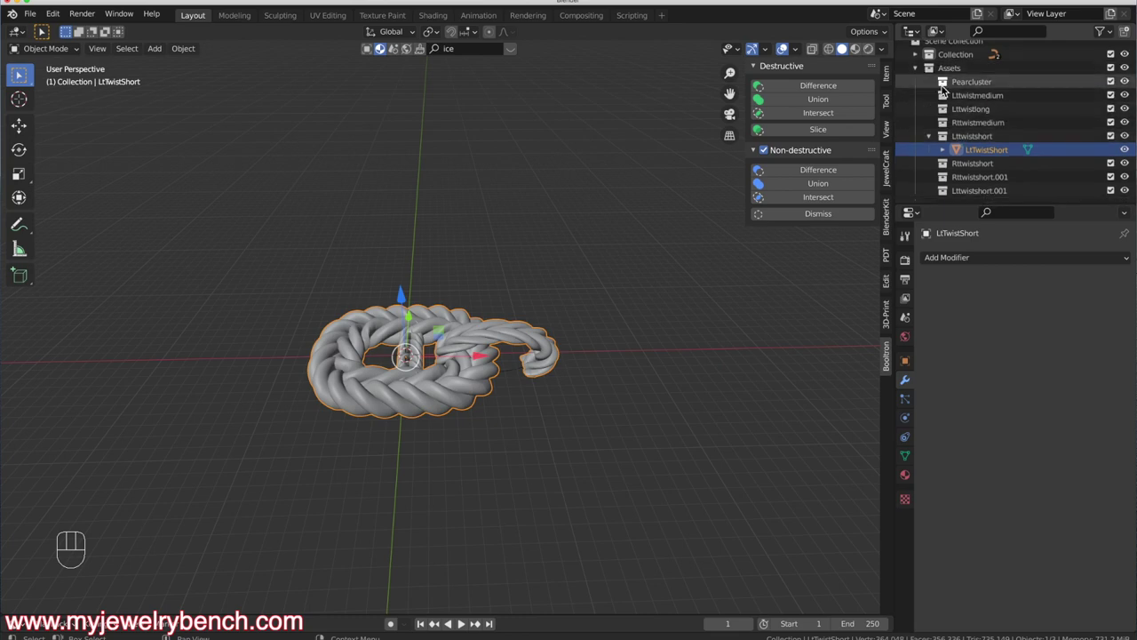
scroll(945, 93, up, 1)
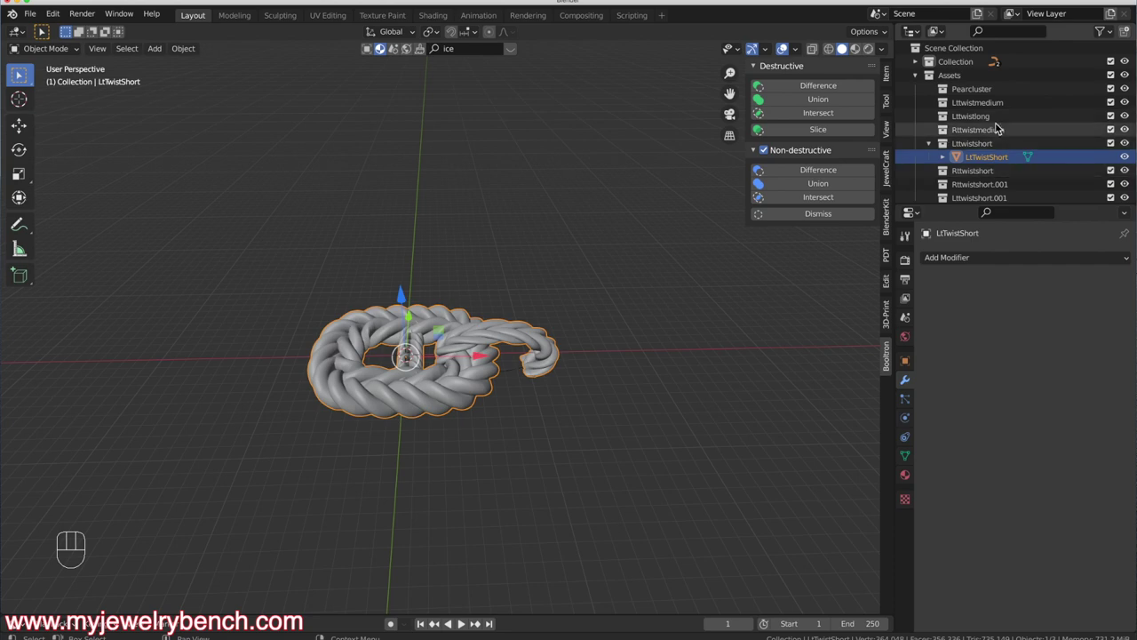
click(916, 63)
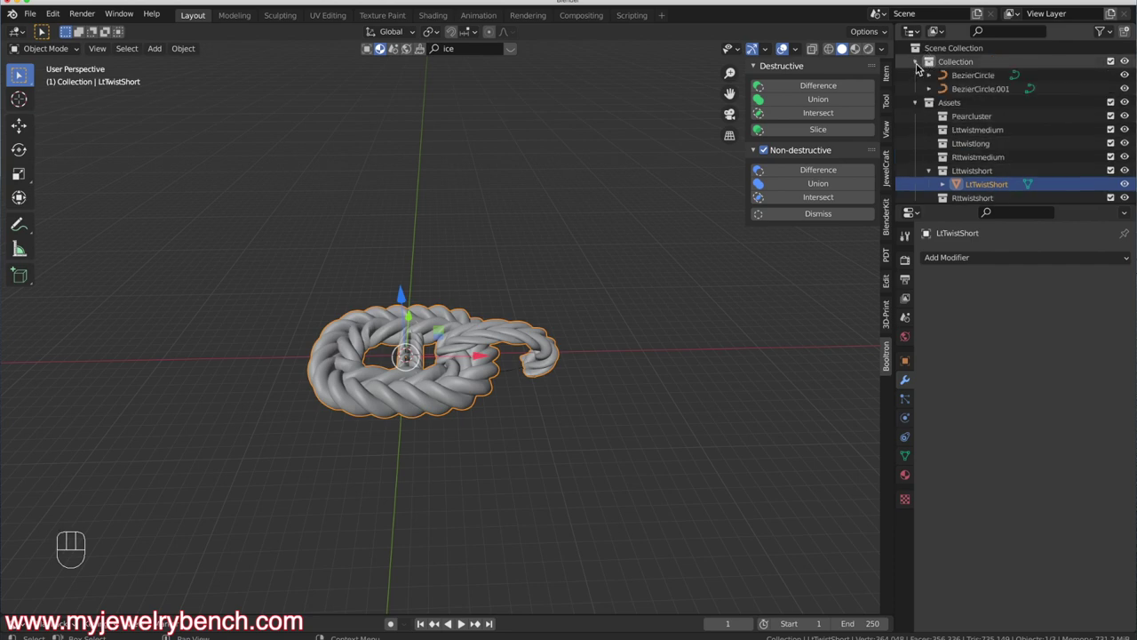
click(973, 75)
right_click(972, 78)
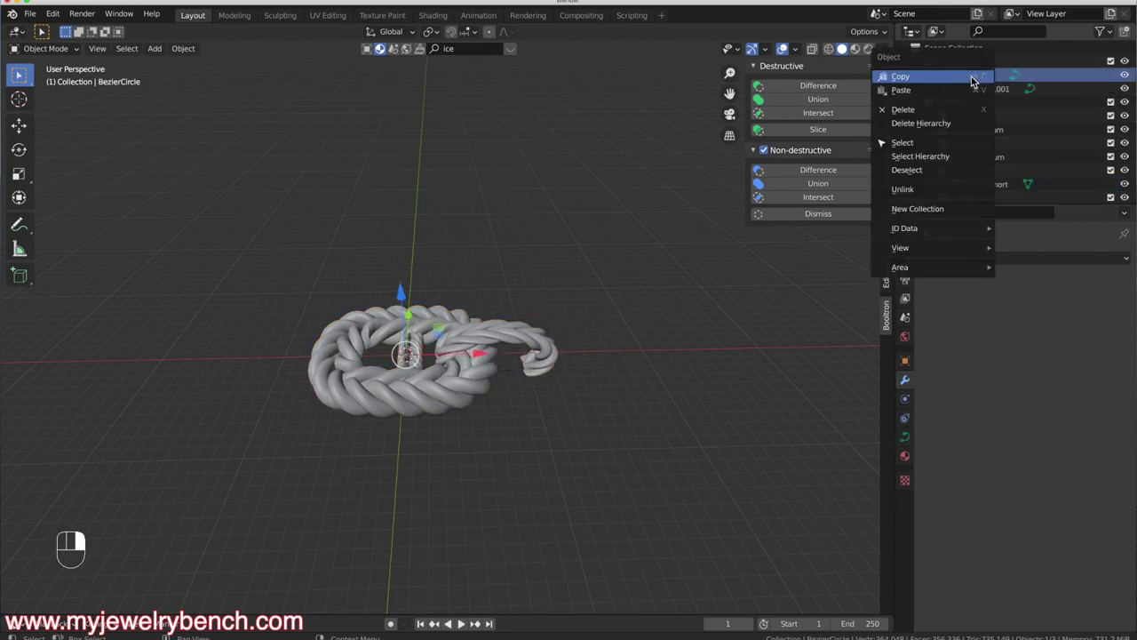
click(906, 109)
click(975, 76)
right_click(976, 82)
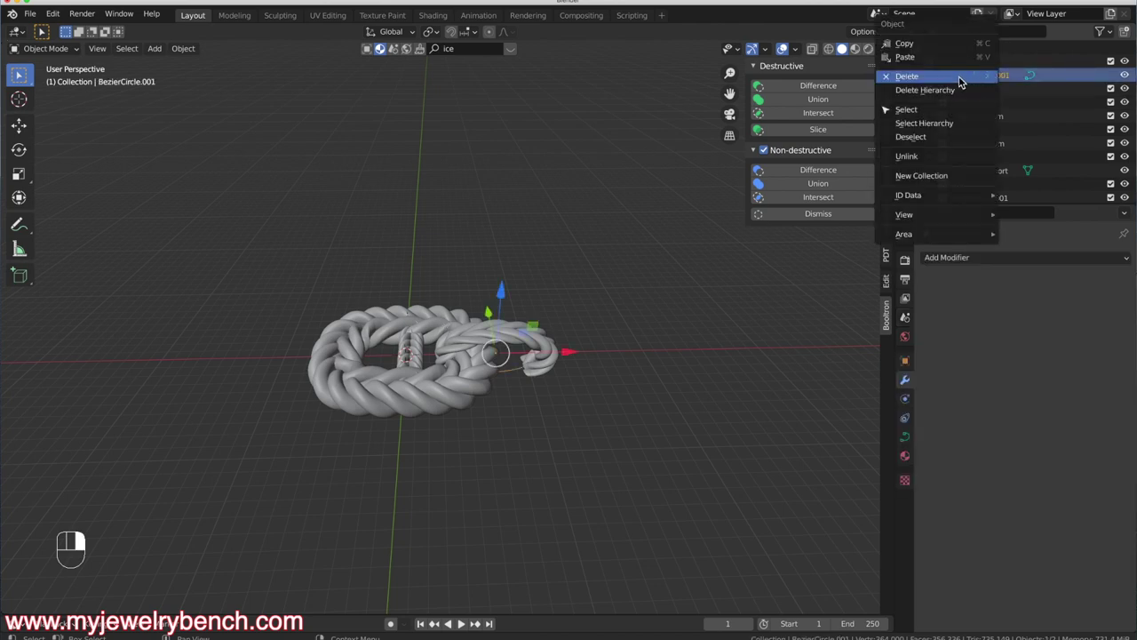
click(962, 77)
Add a Bezier circle with a 1 mm radius at the origin and rotate it 90° about the X axis
click(335, 327)
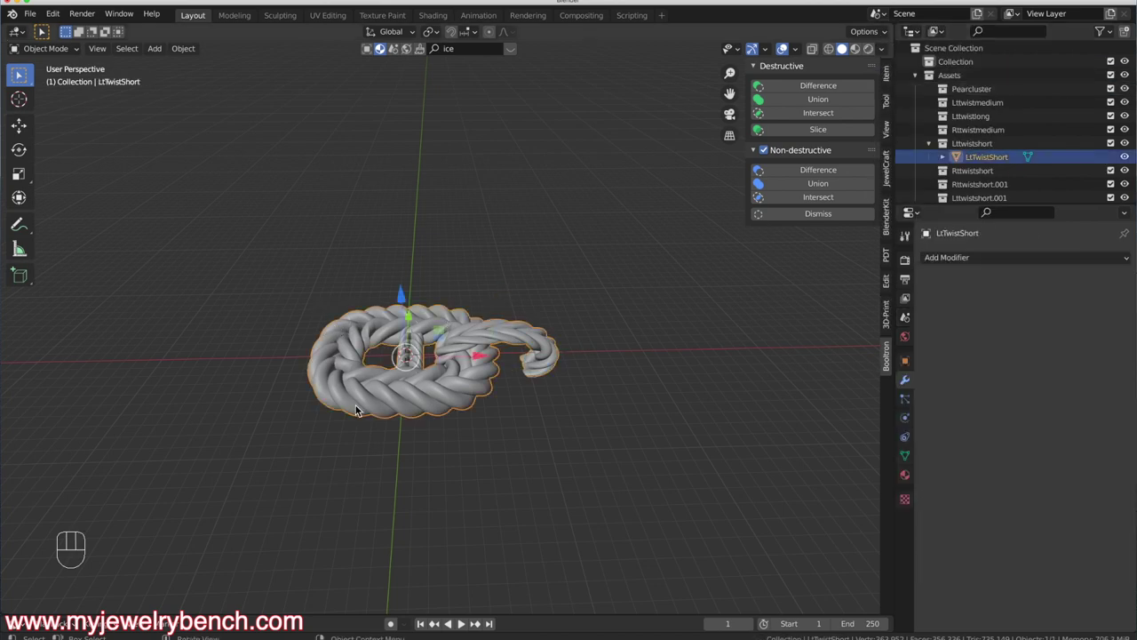
key(shift+a)
mouse_move(346, 388)
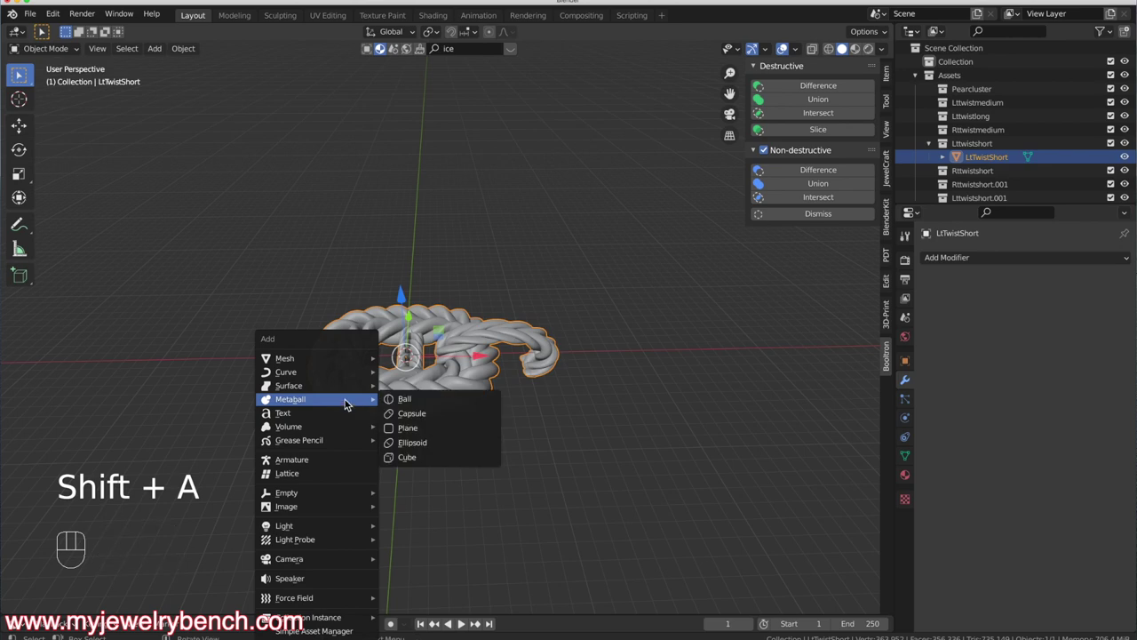
mouse_move(293, 371)
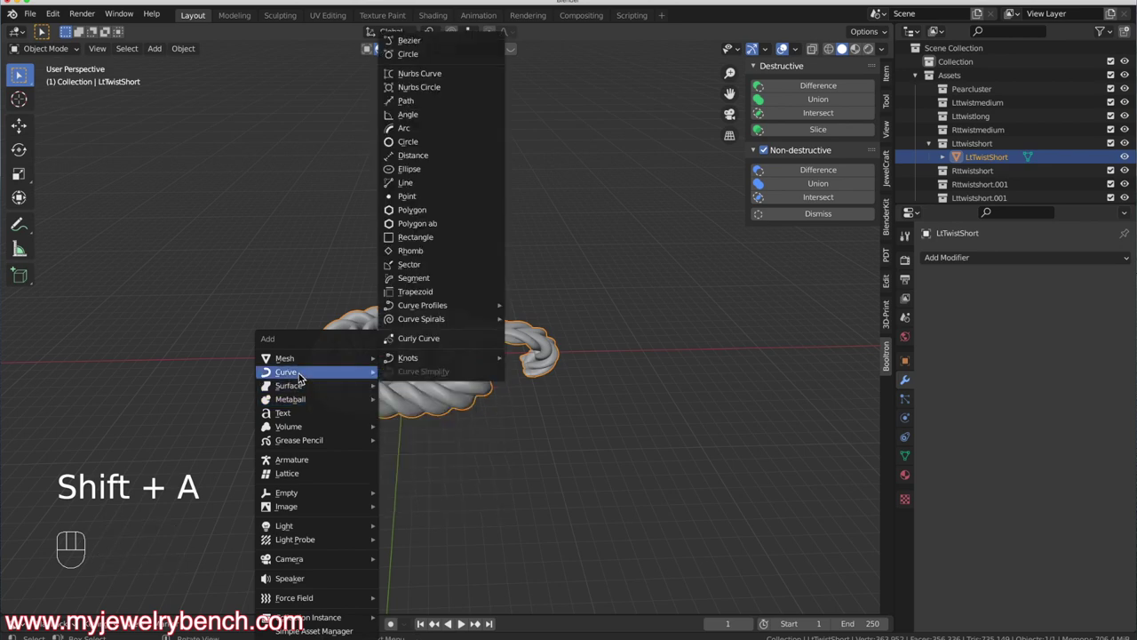
click(406, 54)
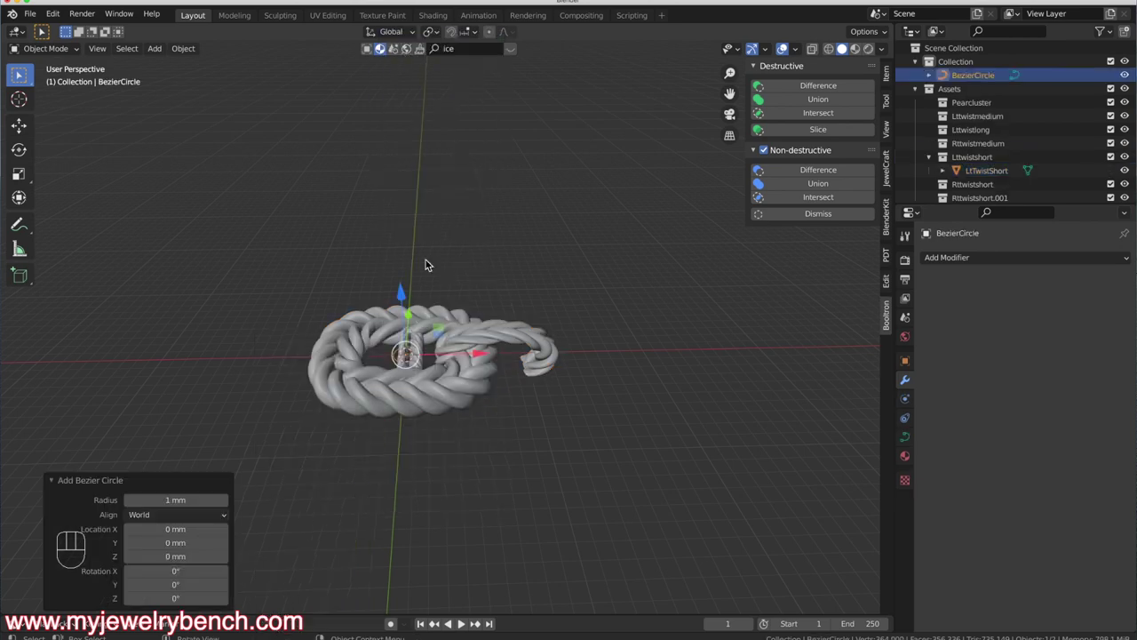
text(rx90)
key(Return)
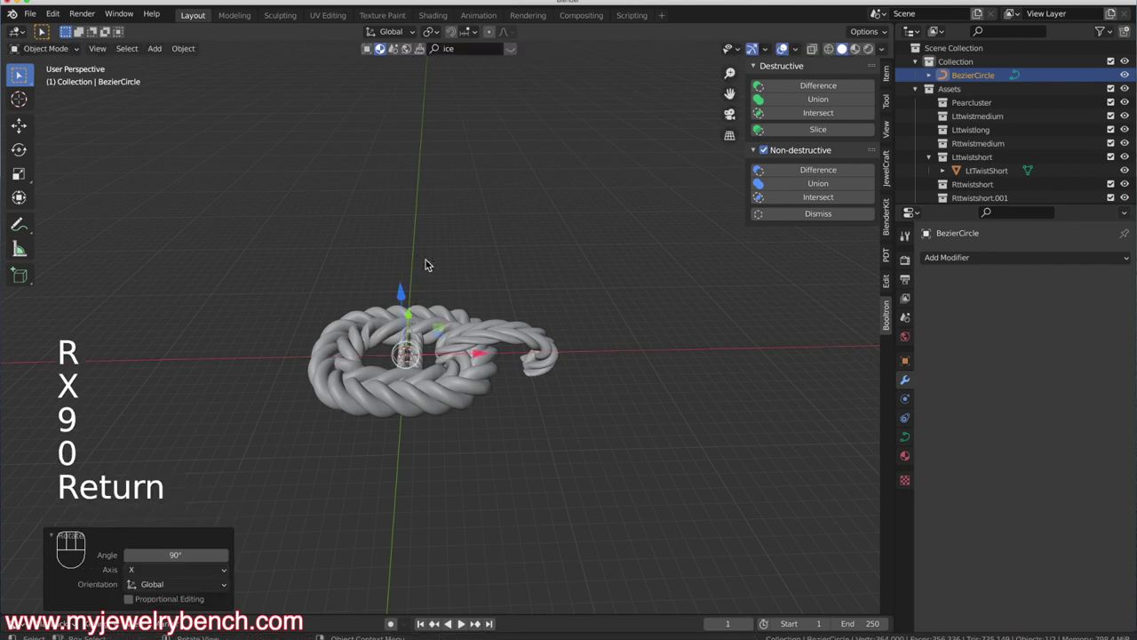
Scale the upright Bezier circle to about 16.7 mm across and show it in the front view
click(887, 77)
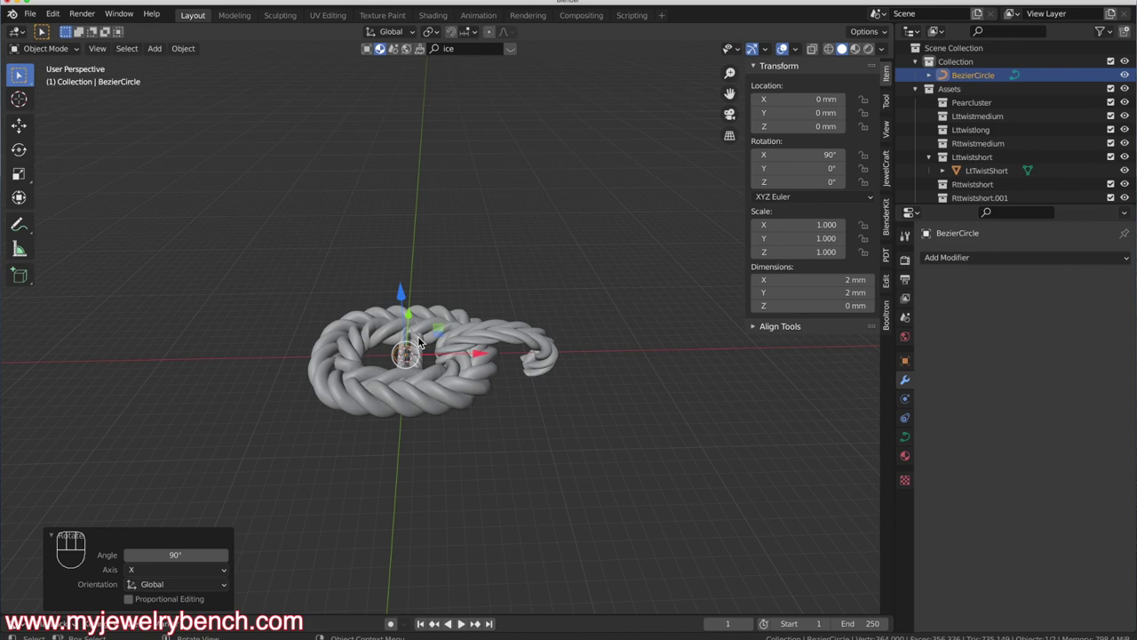
key(s)
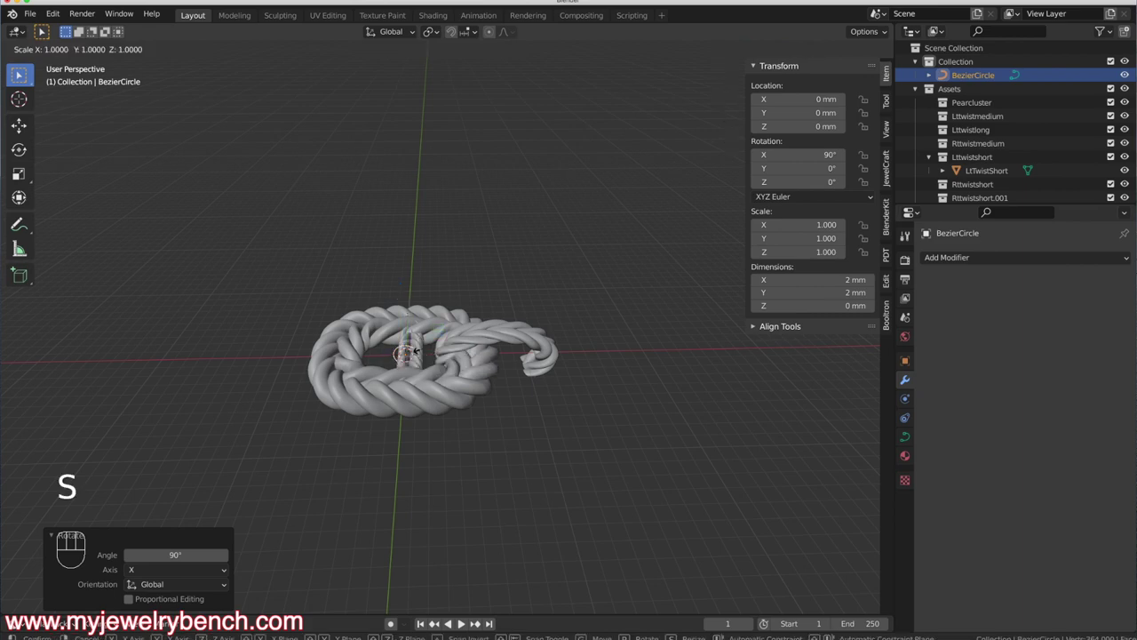
click(530, 423)
middle_drag(531, 413, 509, 338)
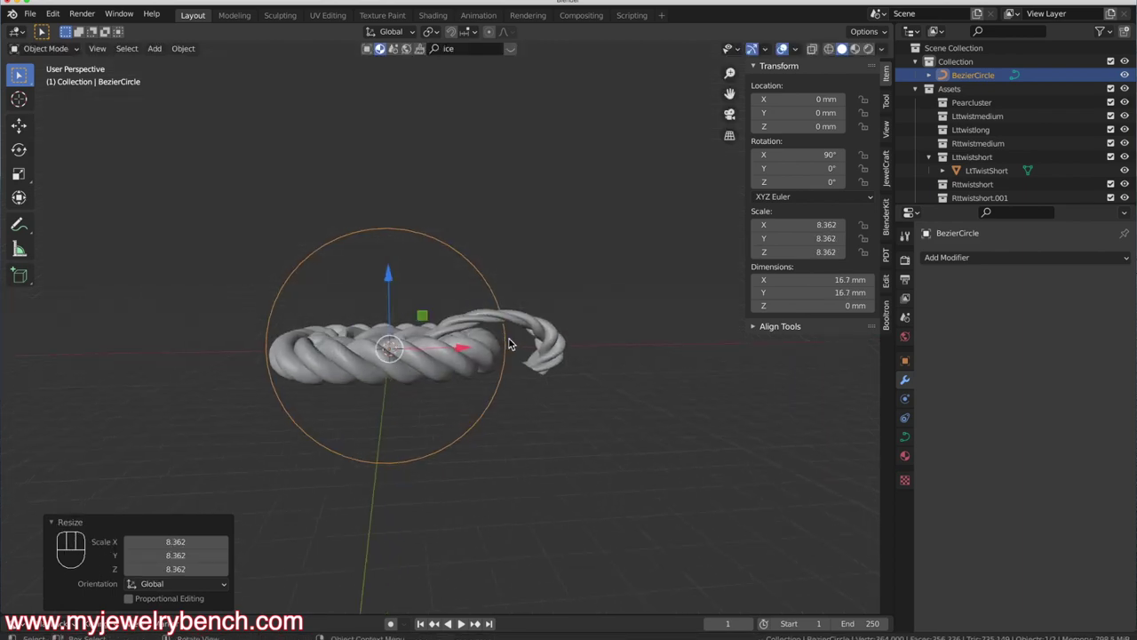
key(KP_1)
Scale the merged rope uniformly by about 0.752, to about 15.4 mm long in X, relative to the circle
click(418, 371)
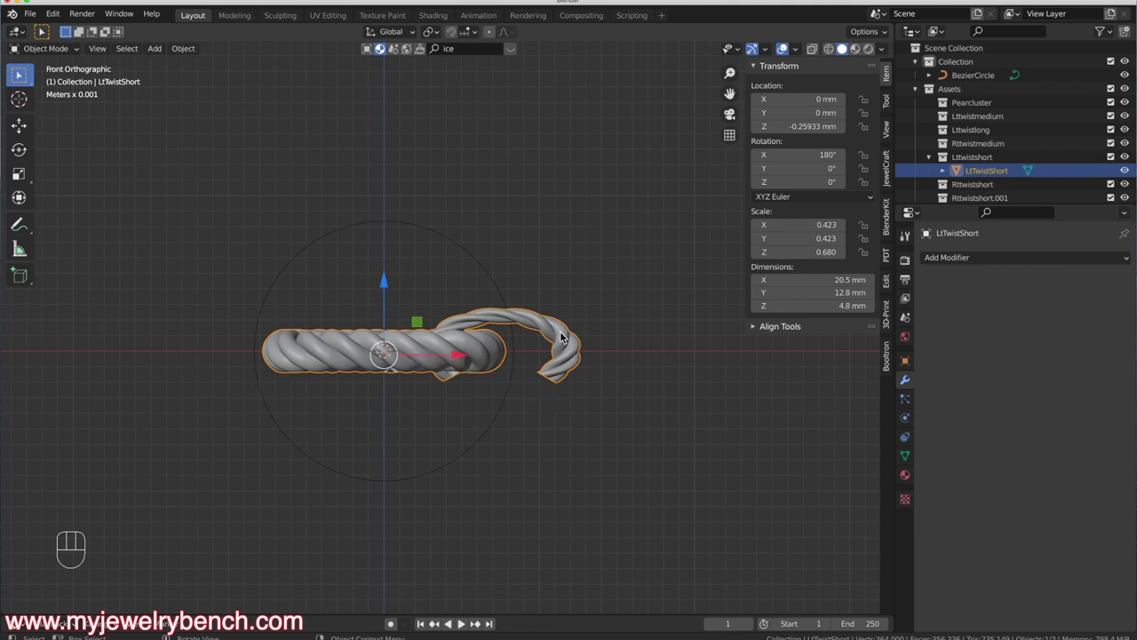
middle_drag(437, 361, 573, 375)
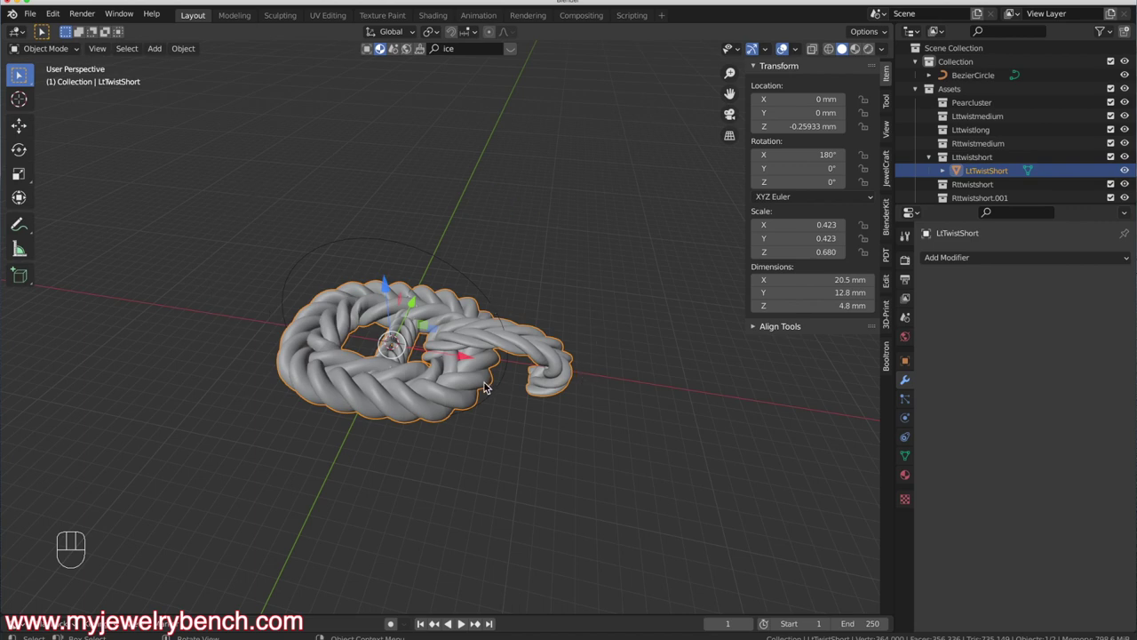
middle_drag(451, 313, 424, 336)
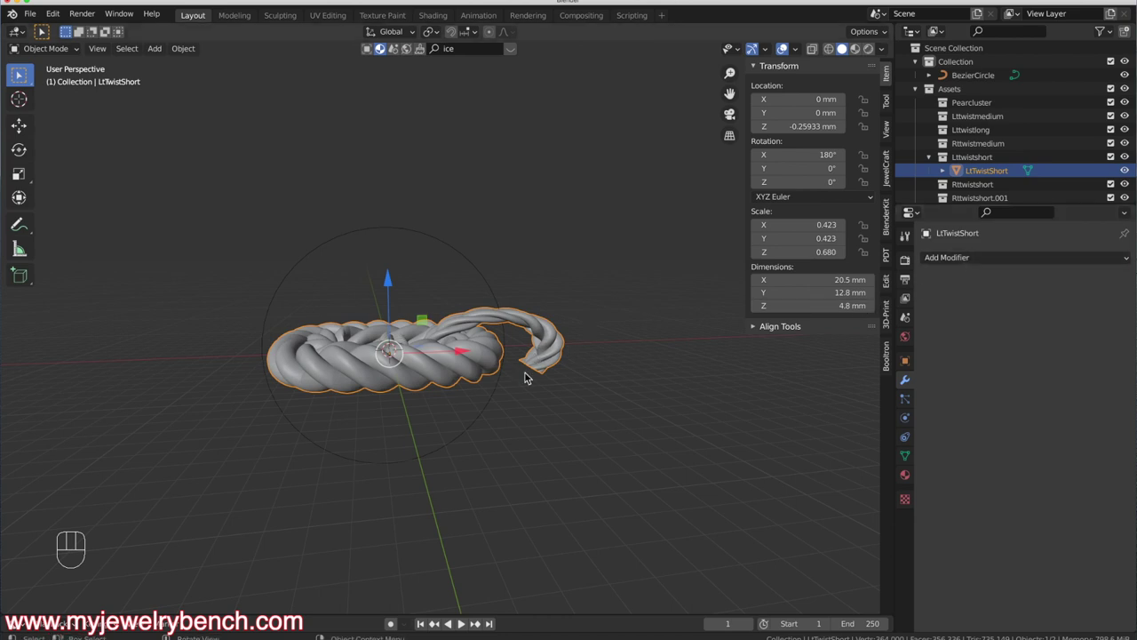
key(s)
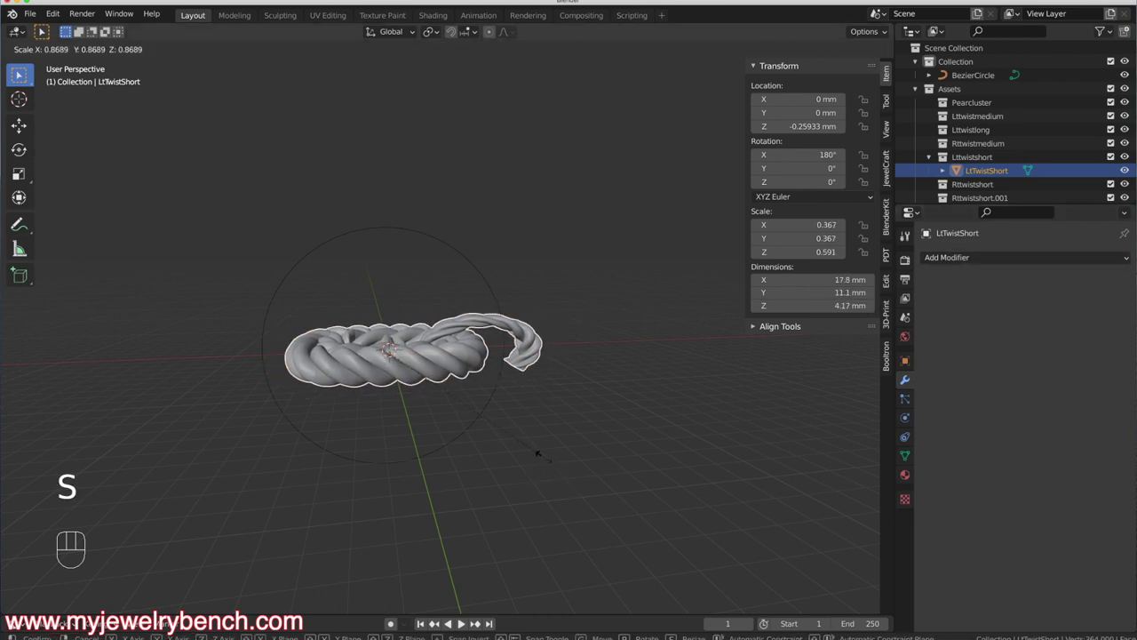
click(518, 442)
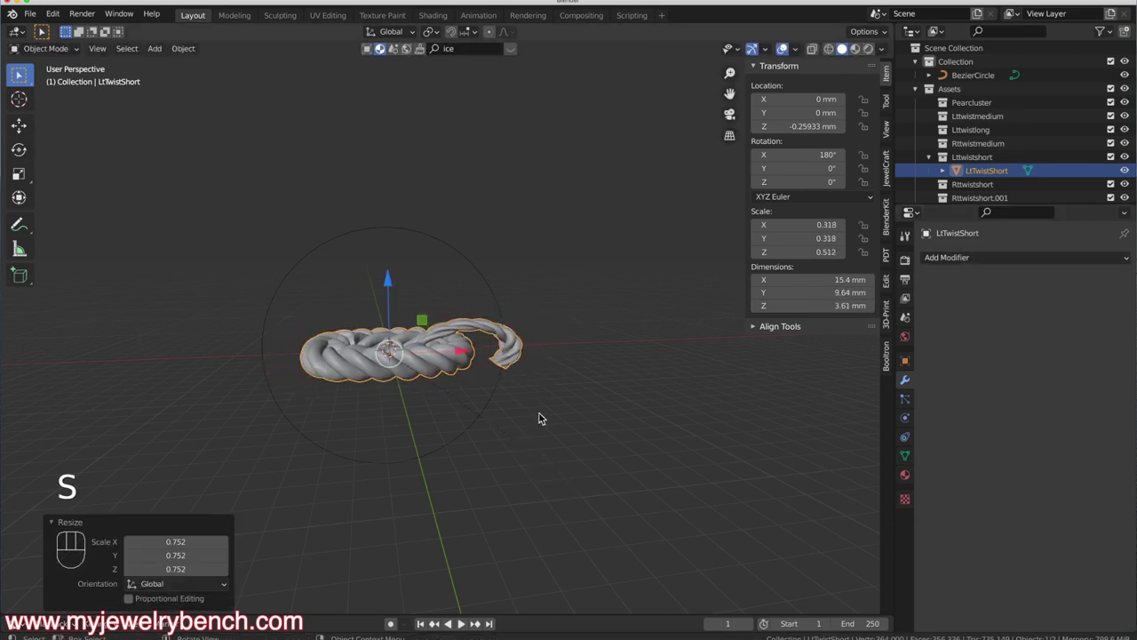
Add a Curve modifier to the merged rope with BezierCircle as its curve object
click(429, 344)
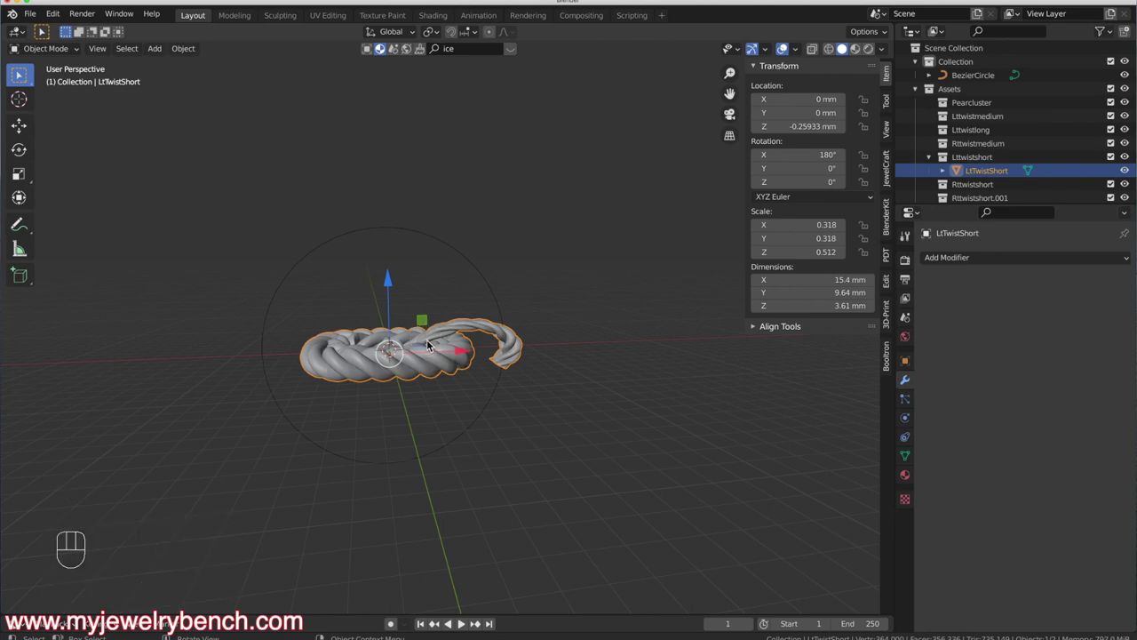
click(947, 257)
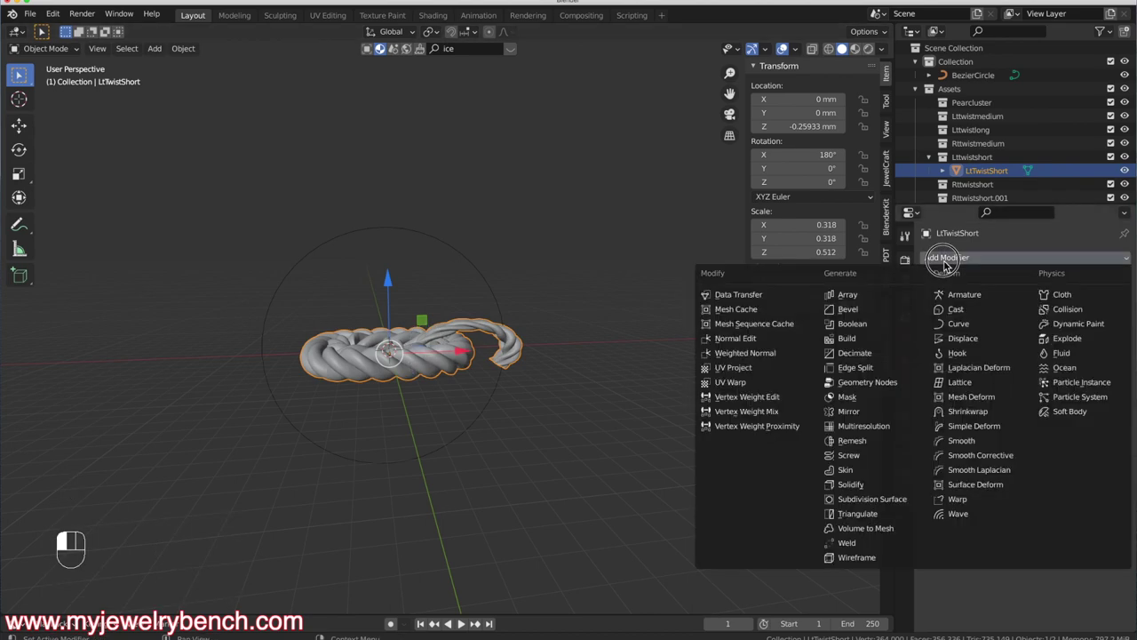
click(959, 326)
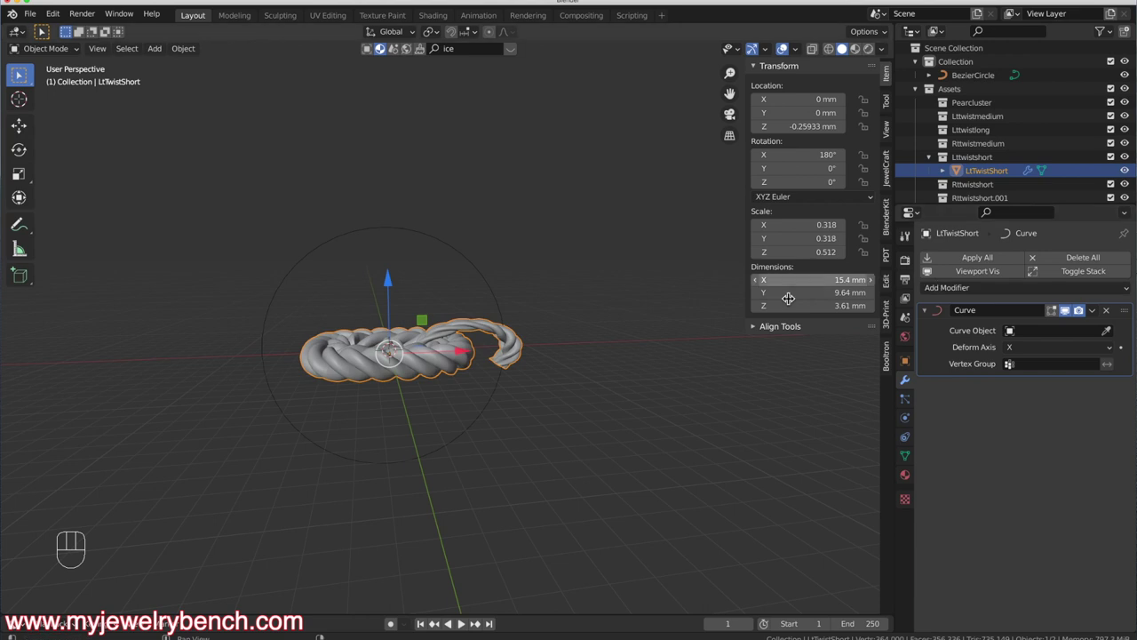
click(347, 238)
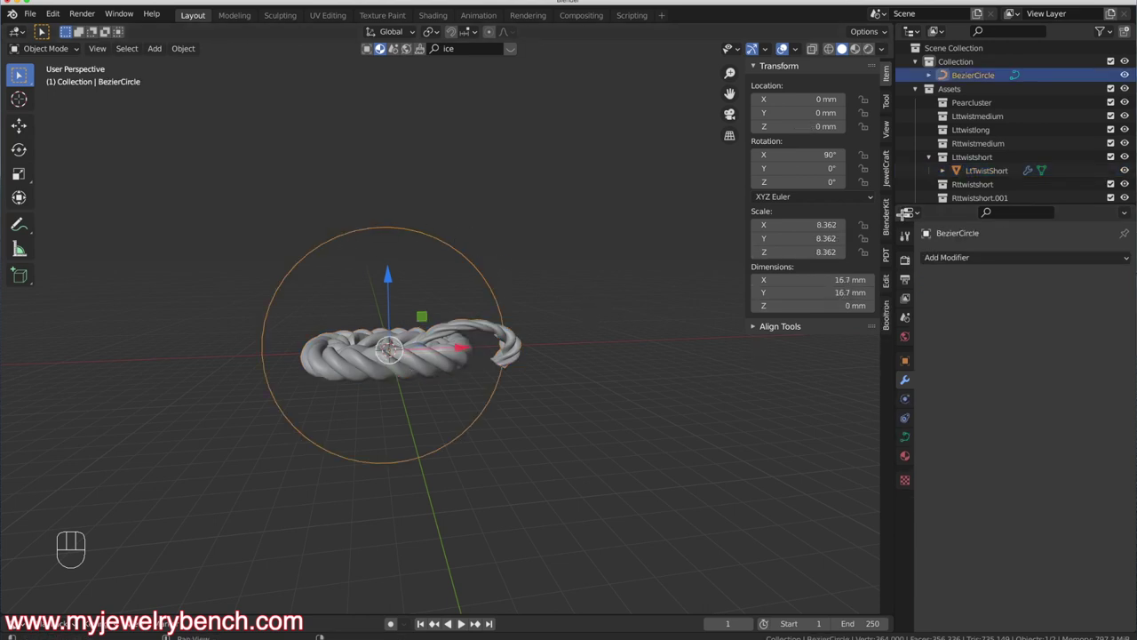
click(445, 341)
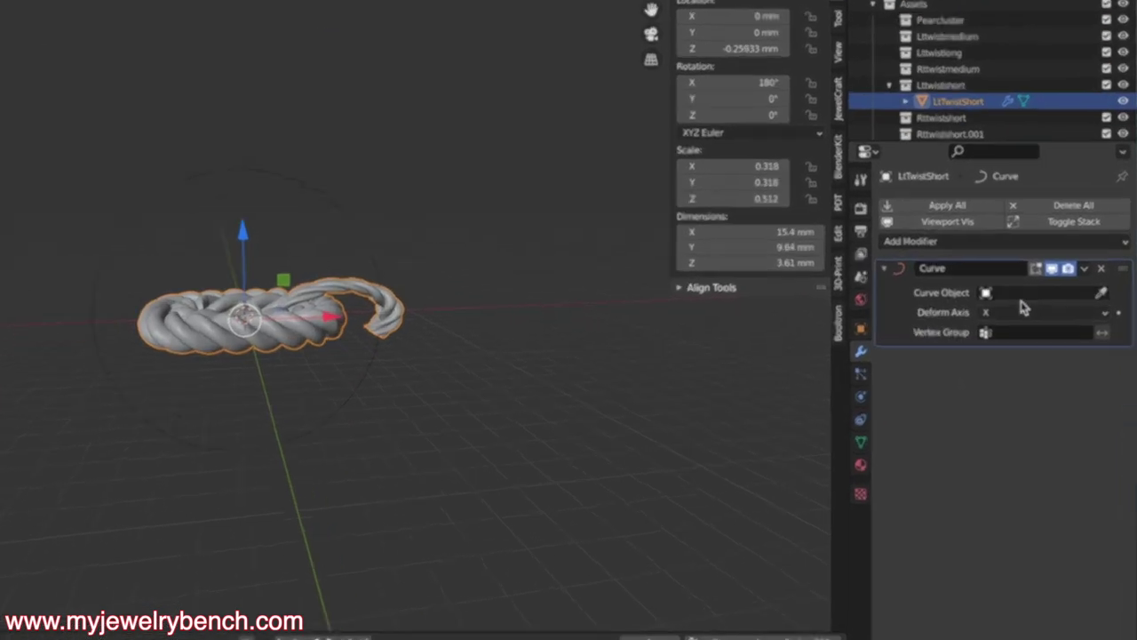
click(1031, 332)
click(897, 247)
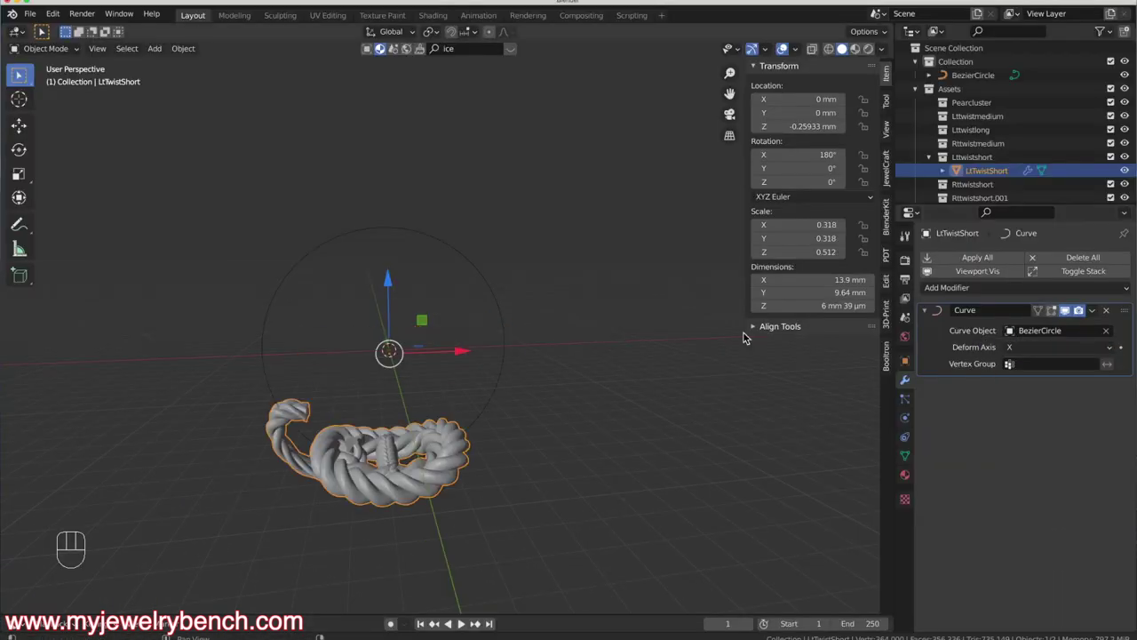
Add an Array modifier with a fixed count of 2 to the rope and place it above the Curve modifier
middle_drag(333, 454, 367, 444)
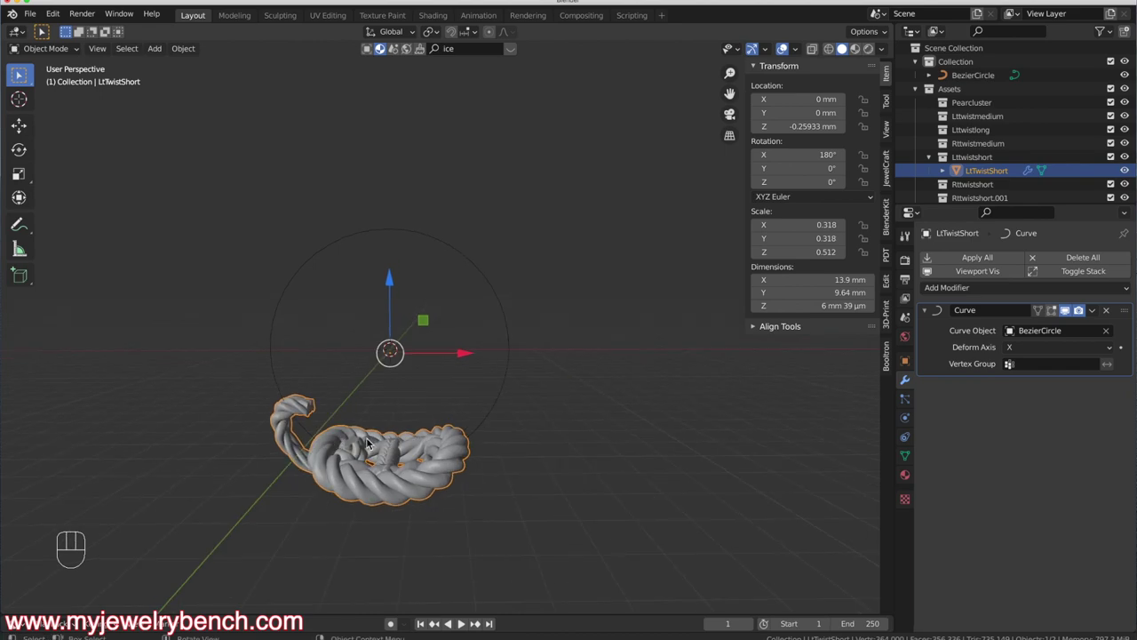
key(KP_1)
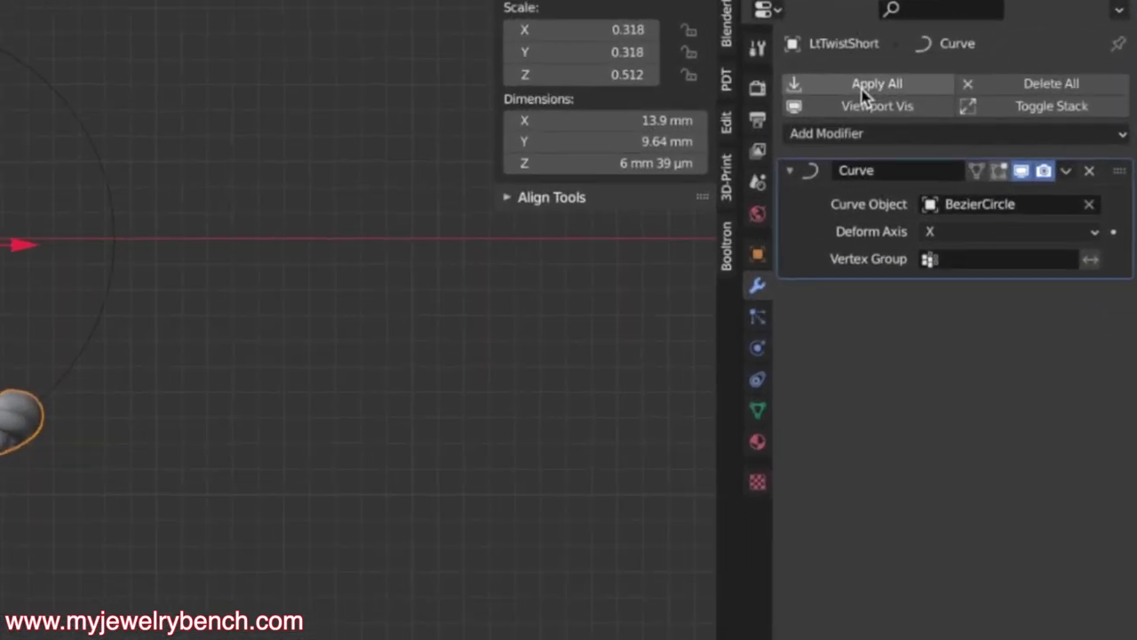
click(835, 133)
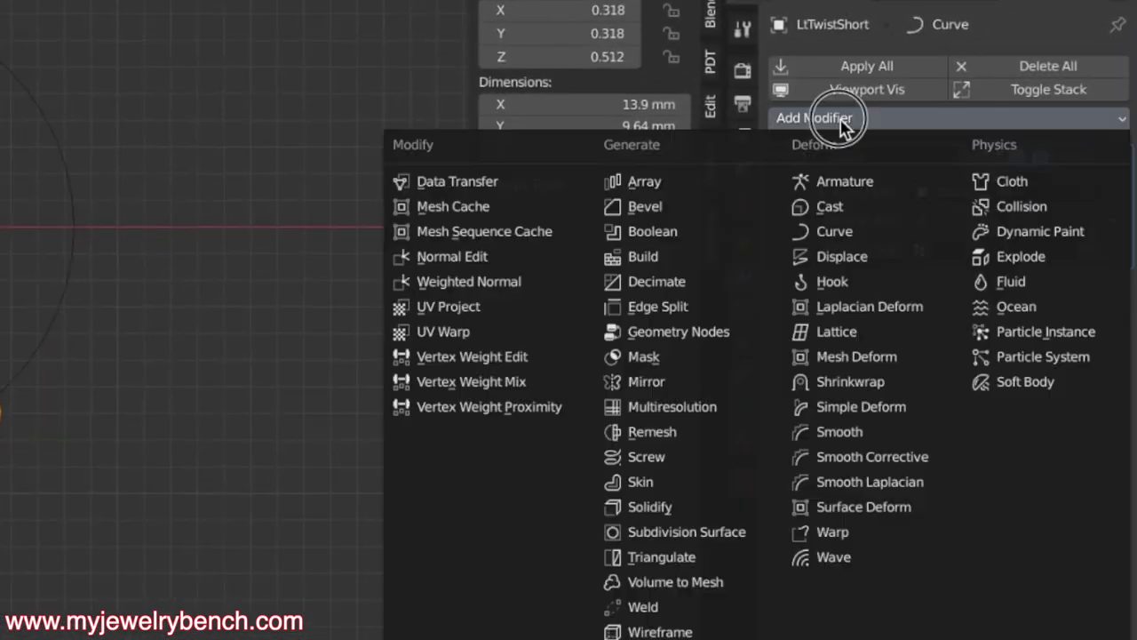
click(639, 182)
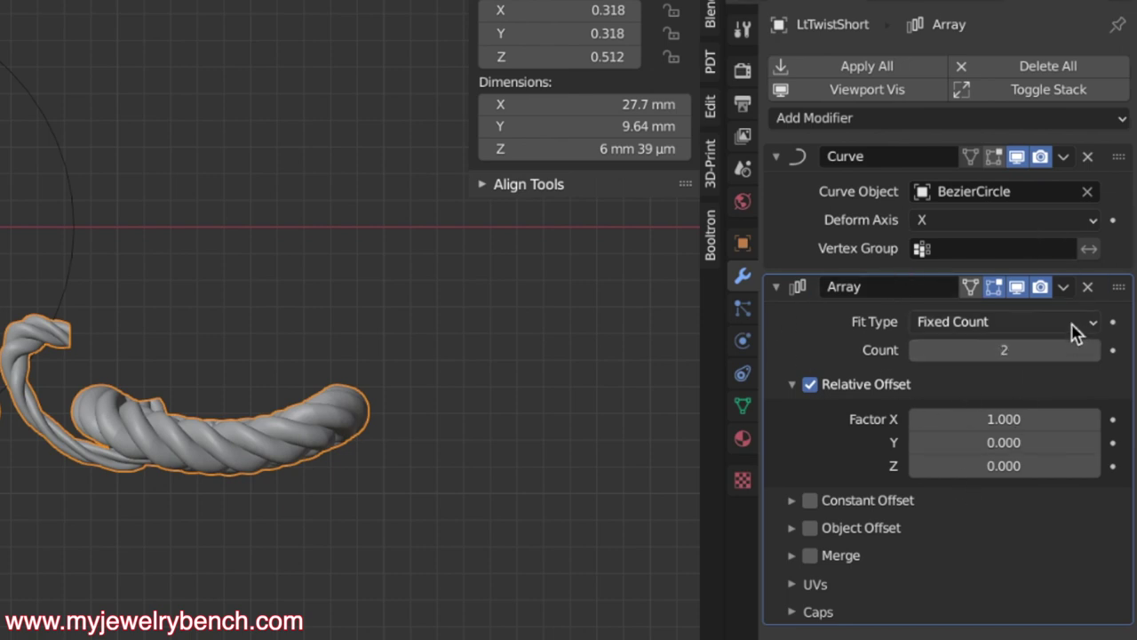
drag(1118, 287, 1125, 132)
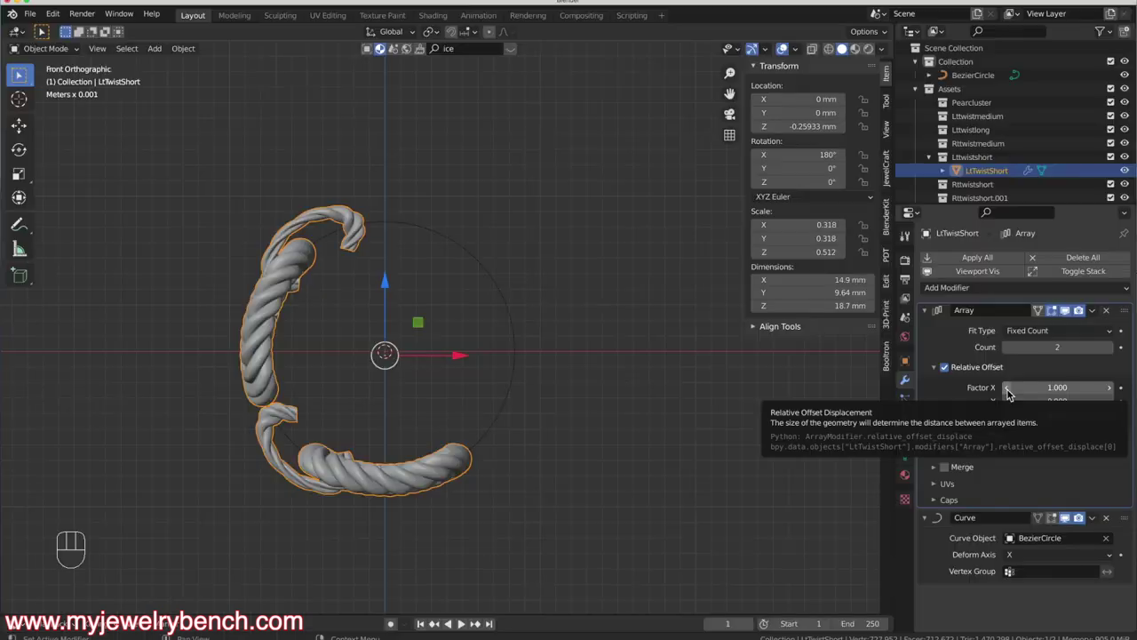
Try relative X offset factors of 0.8 and 0.75 on the rope's Array modifier
drag(1008, 395, 1009, 395)
middle_drag(373, 382, 364, 252)
scroll(409, 370, up, 4)
scroll(409, 370, up, 2)
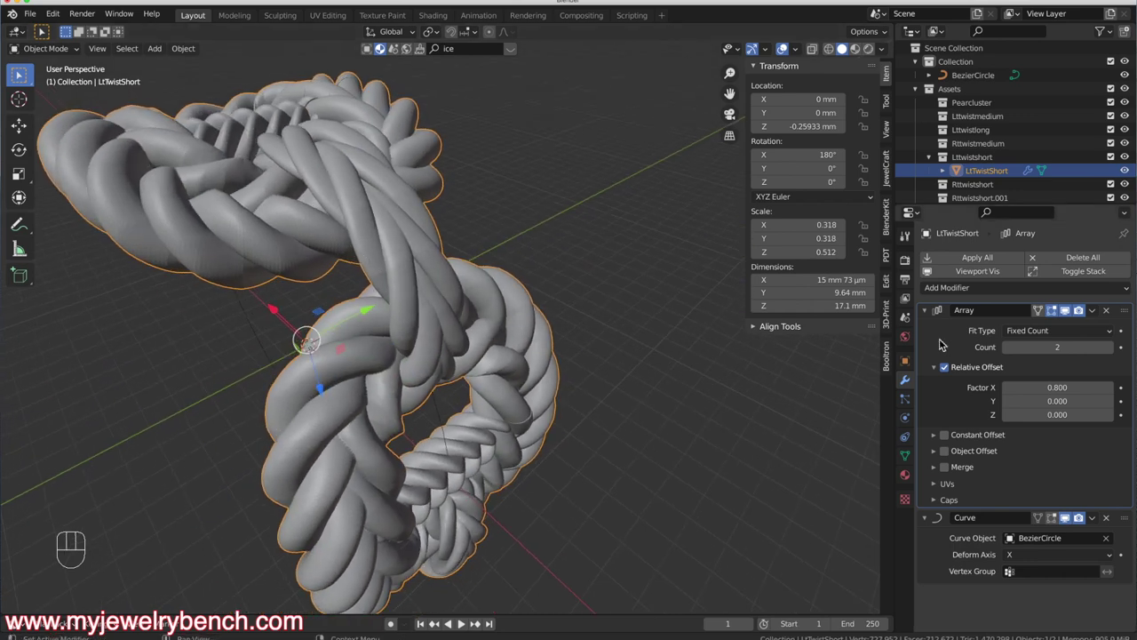
click(1049, 388)
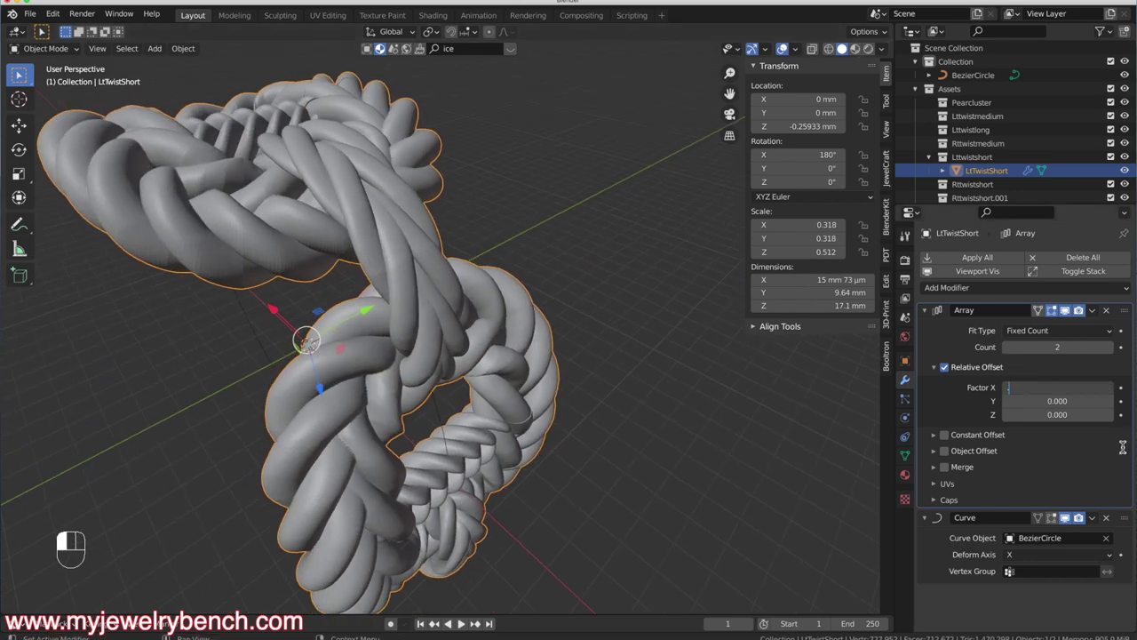
text(.75)
key(Return)
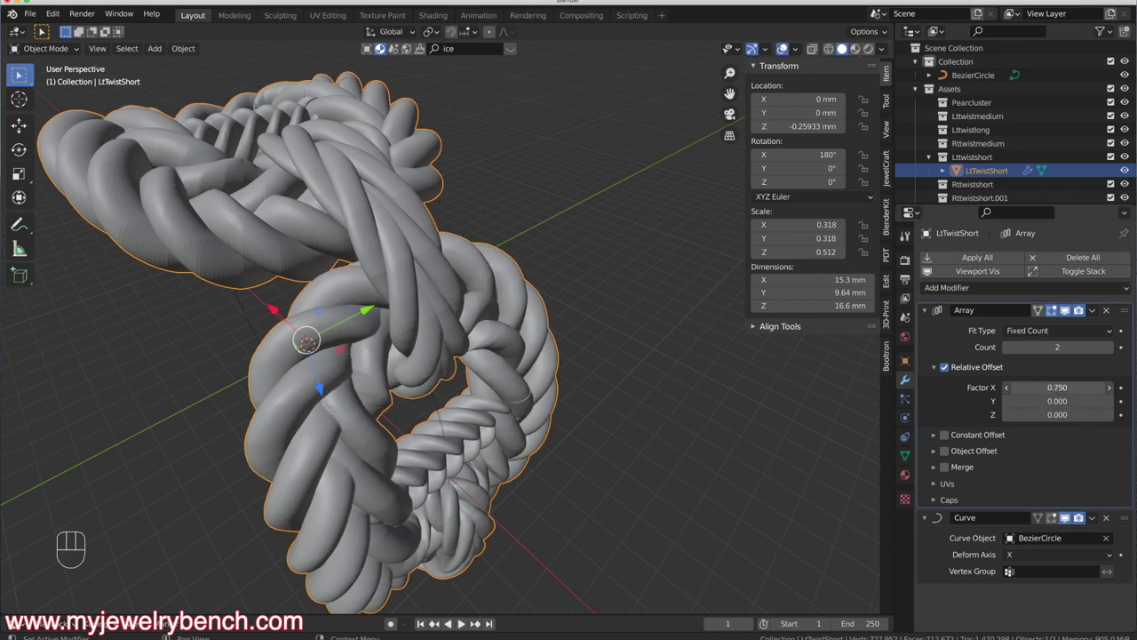
Set the Array modifier's relative X offset factor to 0.7 so neighbouring rope units overlap
click(1059, 389)
text(.7)
key(Return)
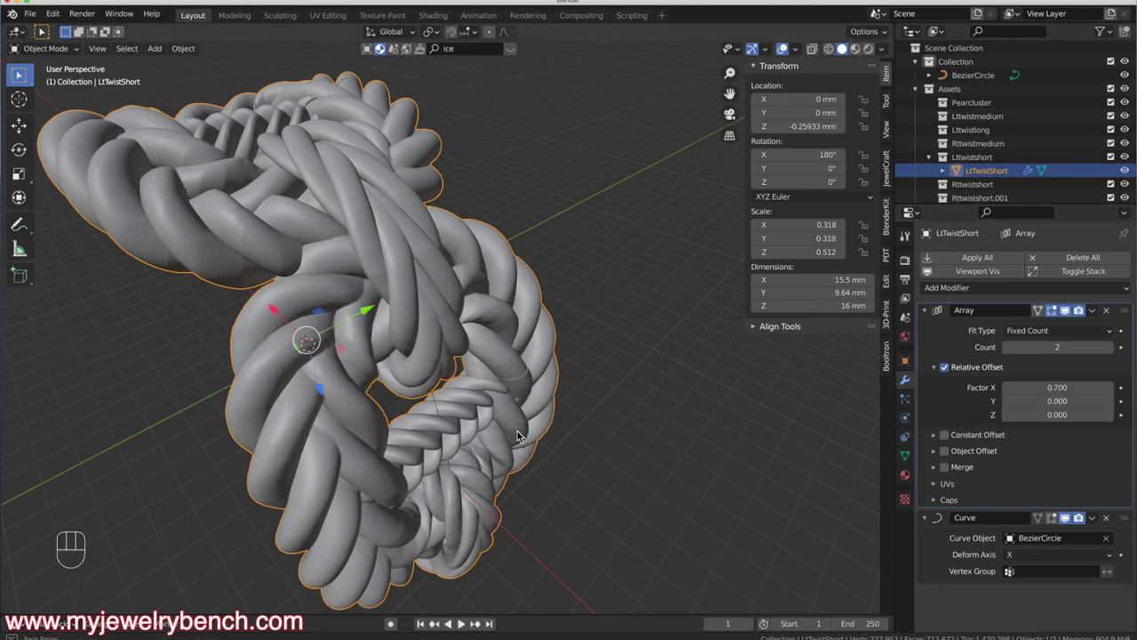
middle_drag(549, 438, 376, 338)
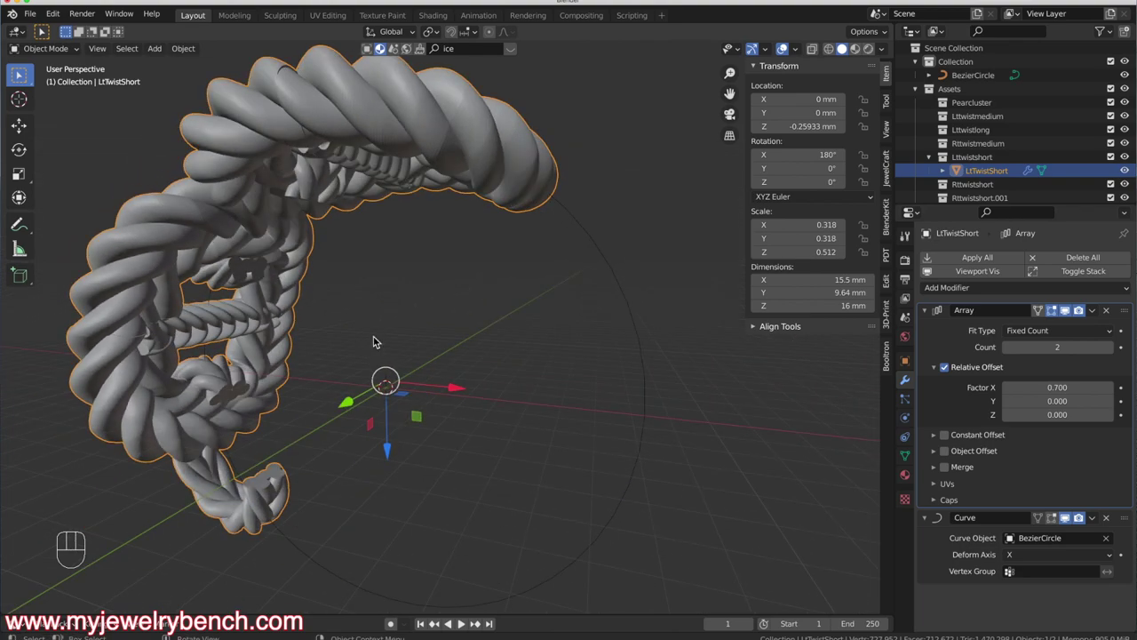
Raise the Array modifier's fixed count to 5 to close the rope ring around the circle
key(KP_1)
scroll(507, 389, down, 4)
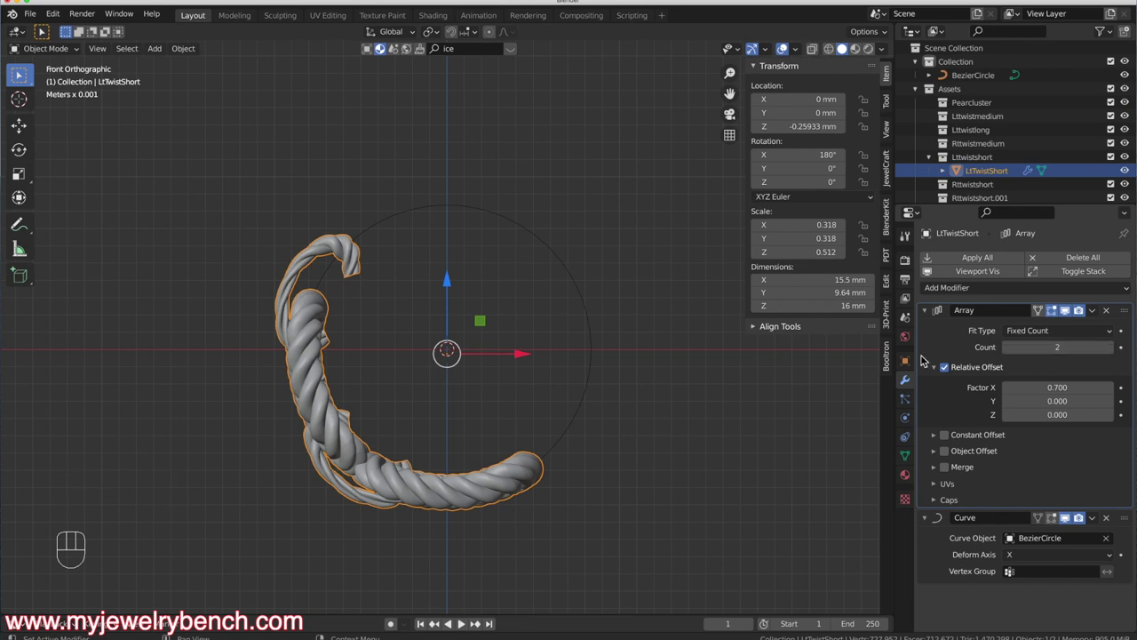
click(1111, 349)
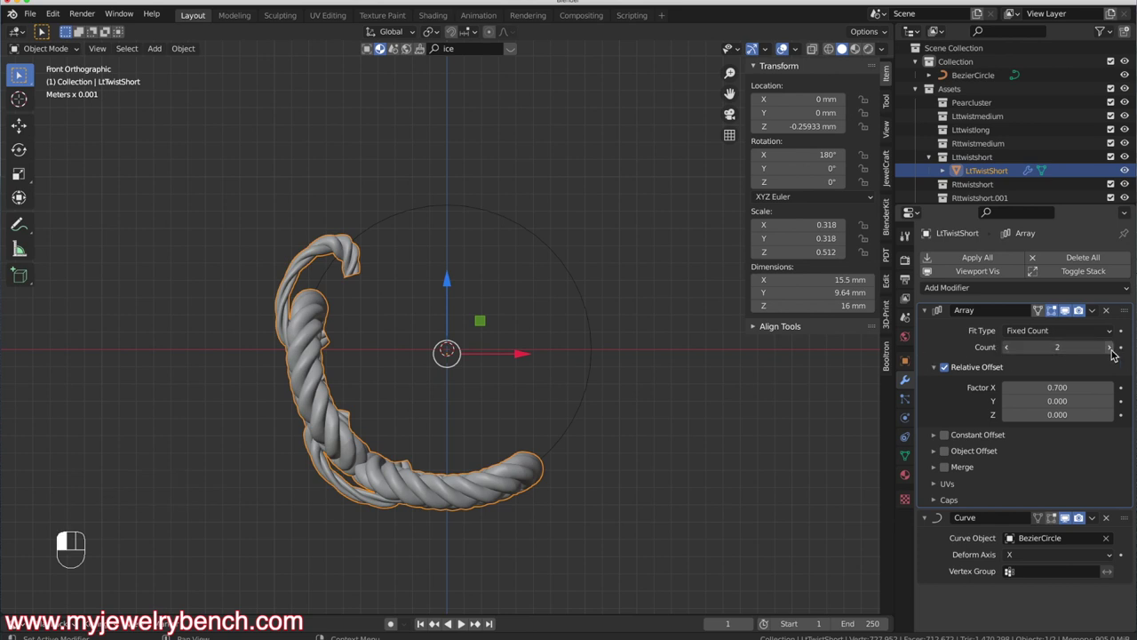
click(1111, 350)
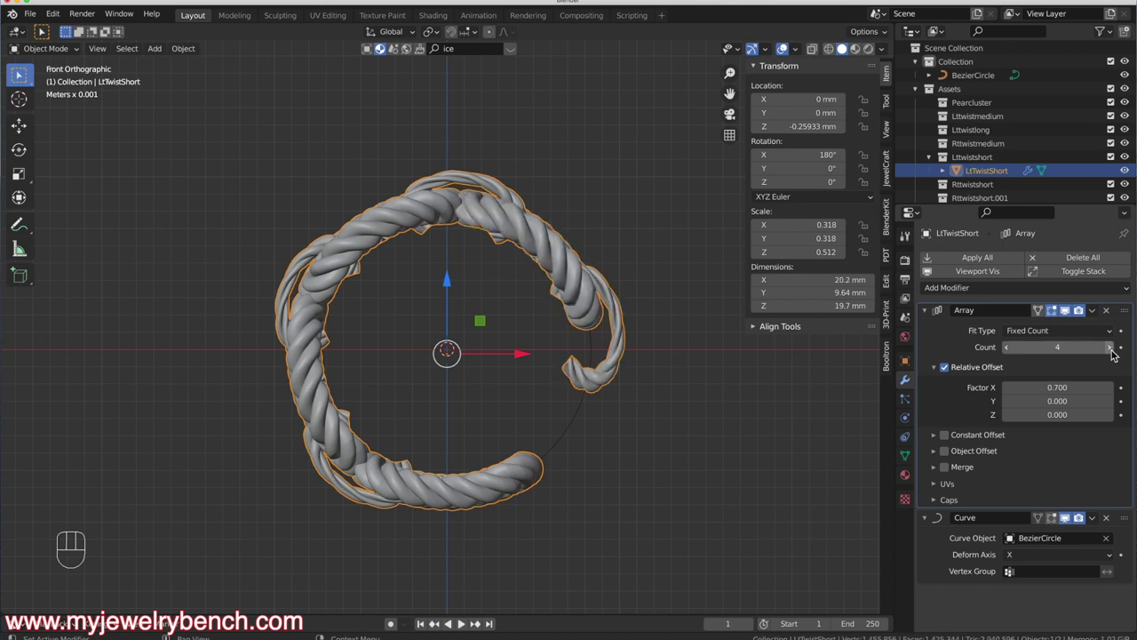
click(1112, 349)
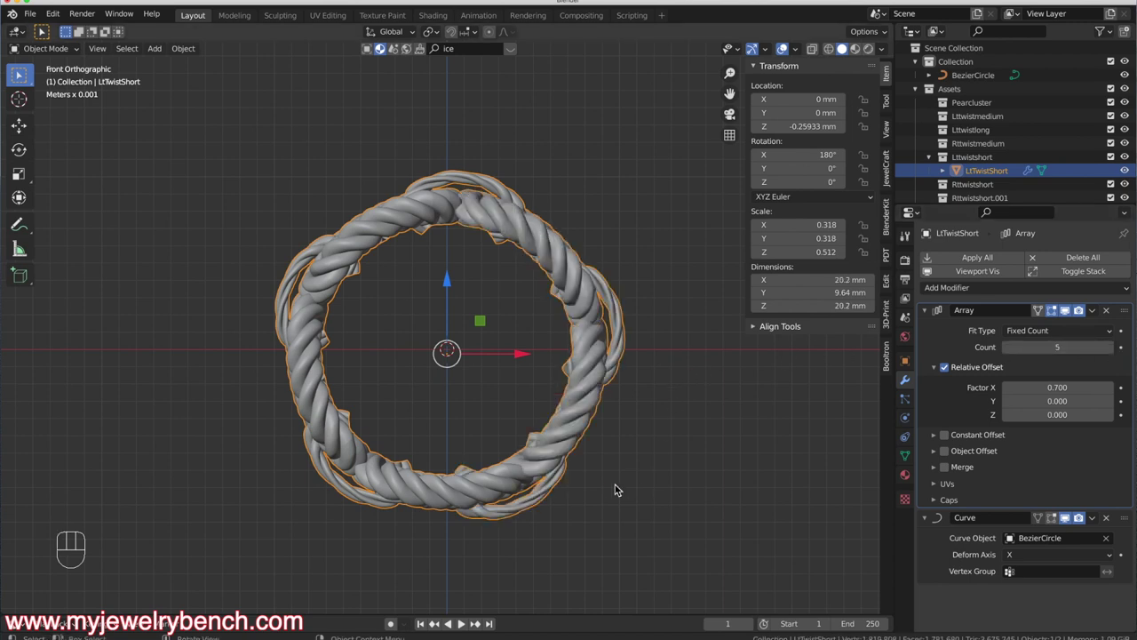
Enable edit-mode and on-cage display for the Array and Curve modifiers in Edit Mode, and return to Object Mode
middle_drag(537, 497, 421, 304)
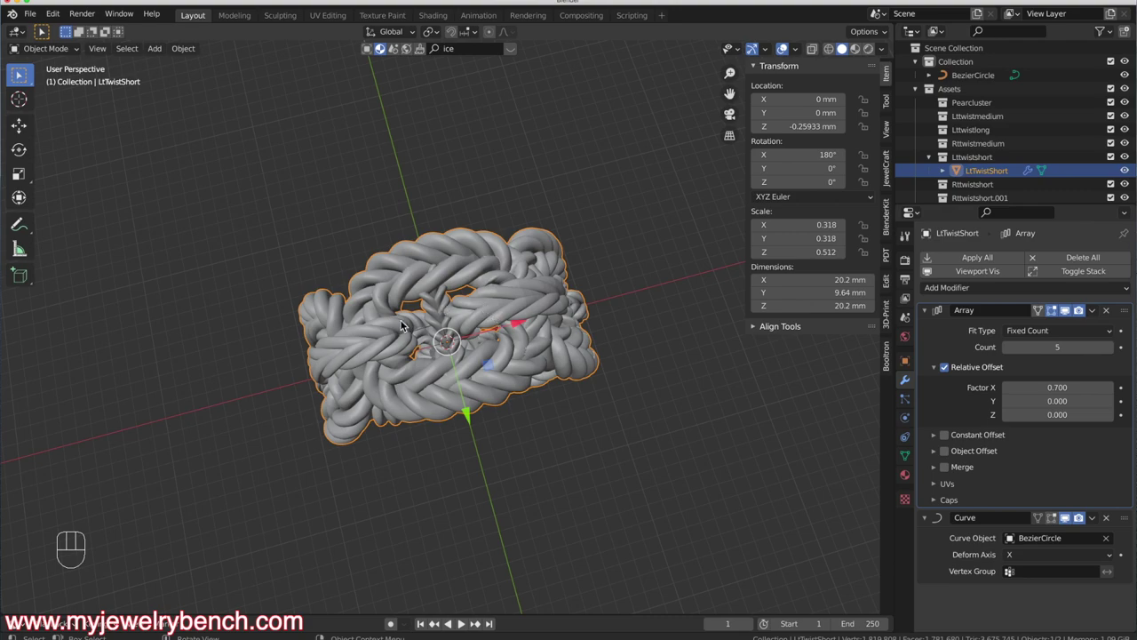
middle_drag(444, 324, 453, 267)
scroll(455, 252, up, 3)
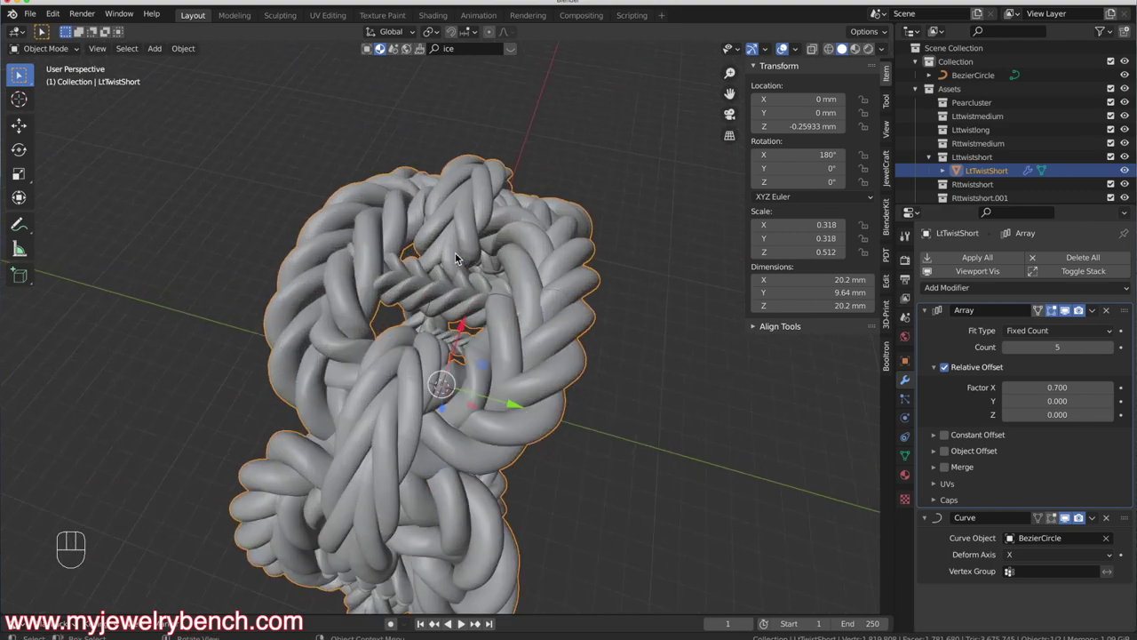
middle_drag(442, 219, 367, 491)
click(363, 499)
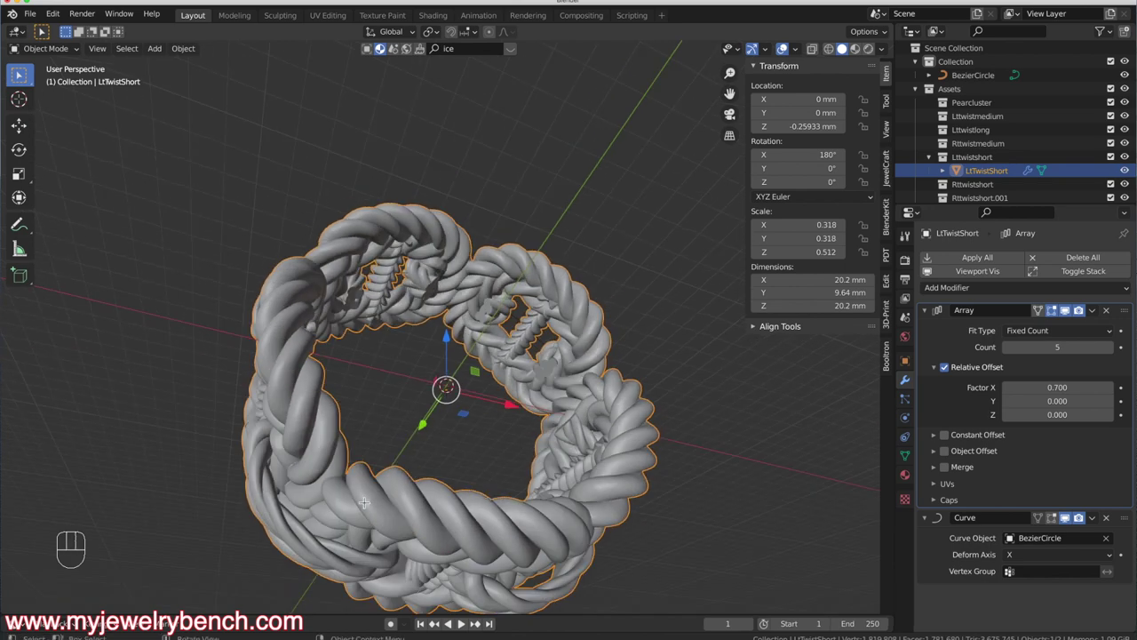
key(Tab)
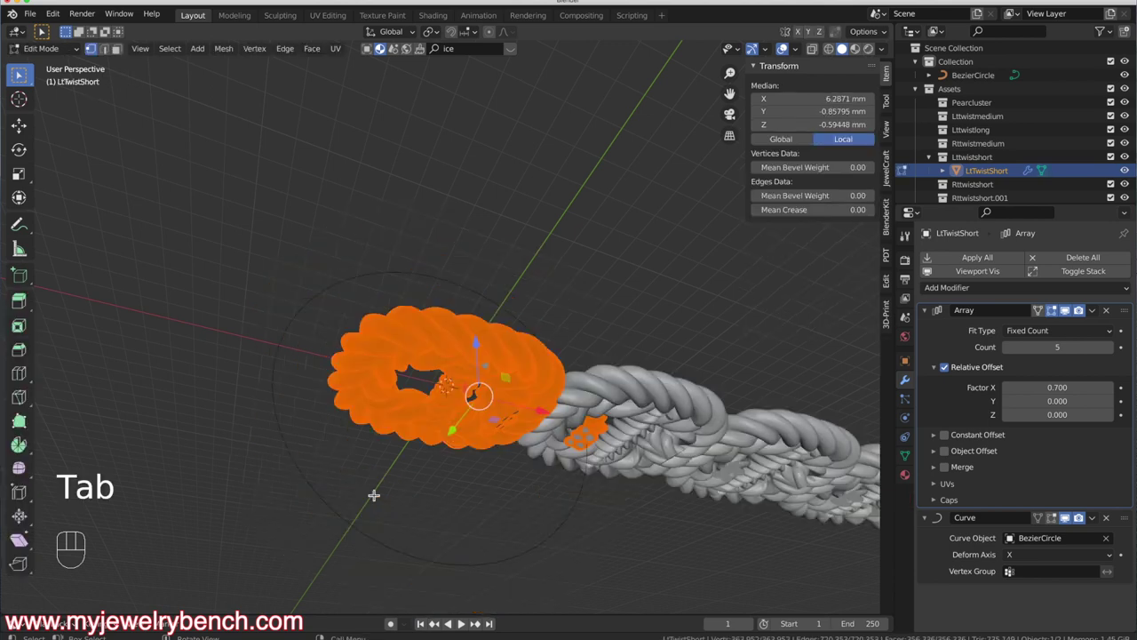
middle_drag(471, 483, 463, 579)
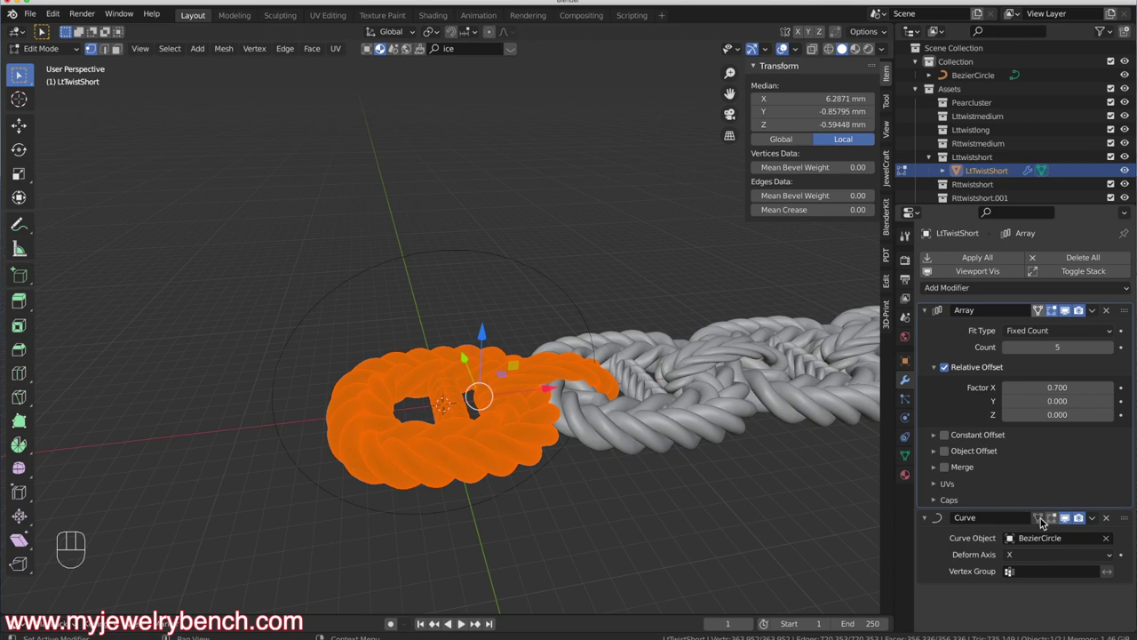
click(1039, 519)
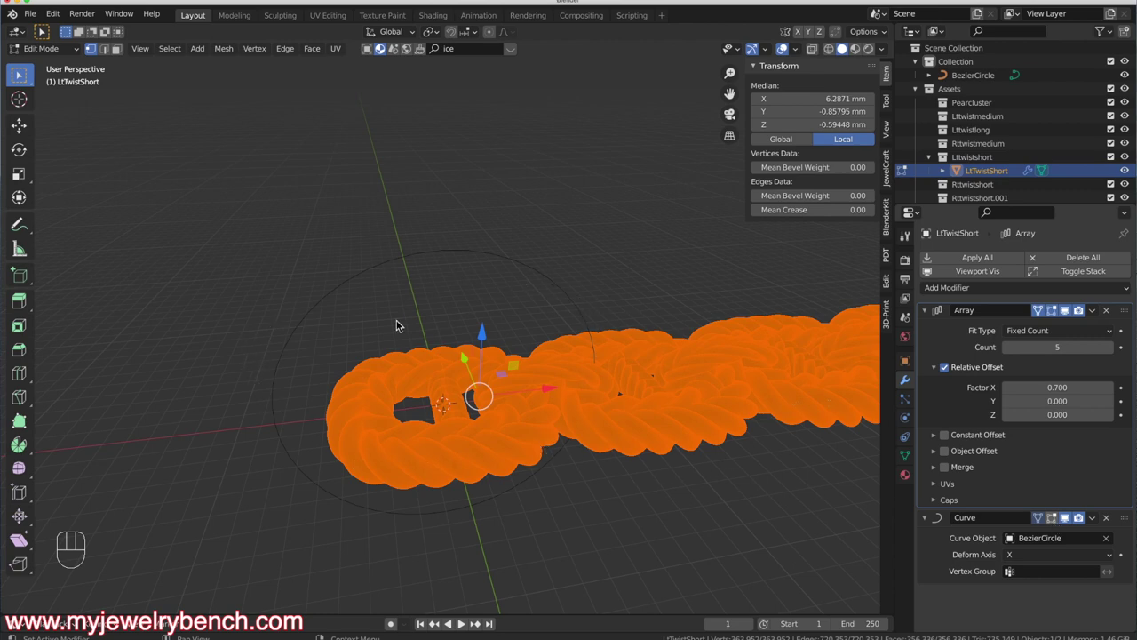
middle_drag(361, 369, 290, 330)
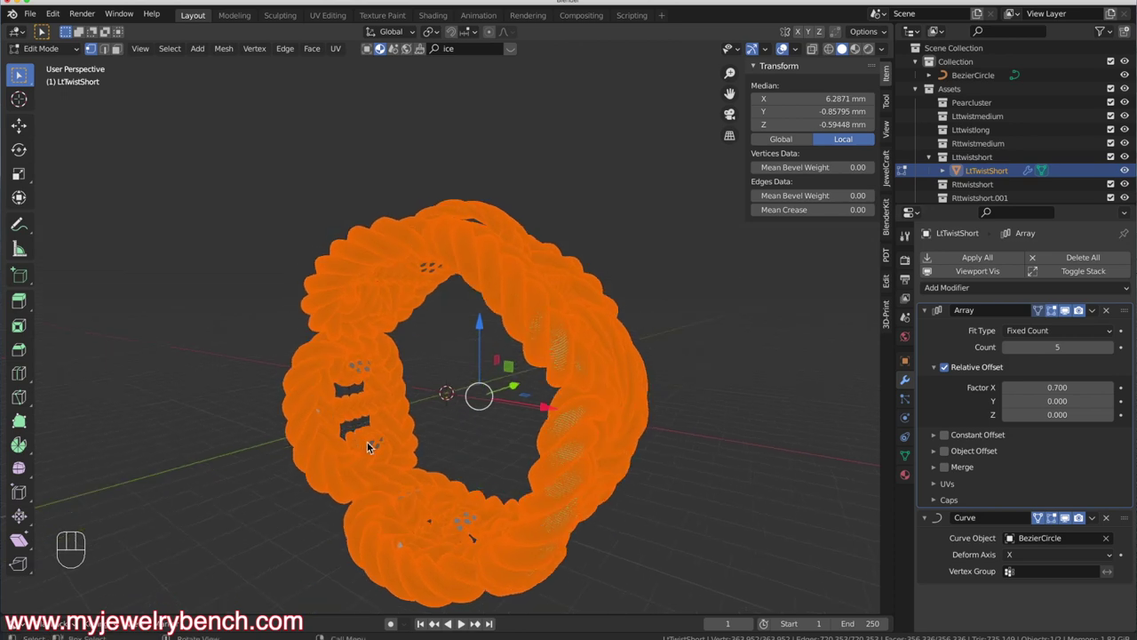
key(Tab)
Rescale the rope unit to about 0.310 in X, 0.330 in Y and 0.491 in Z, finishing with a uniform 0.96 resize
middle_drag(398, 449, 447, 421)
scroll(654, 442, down, 3)
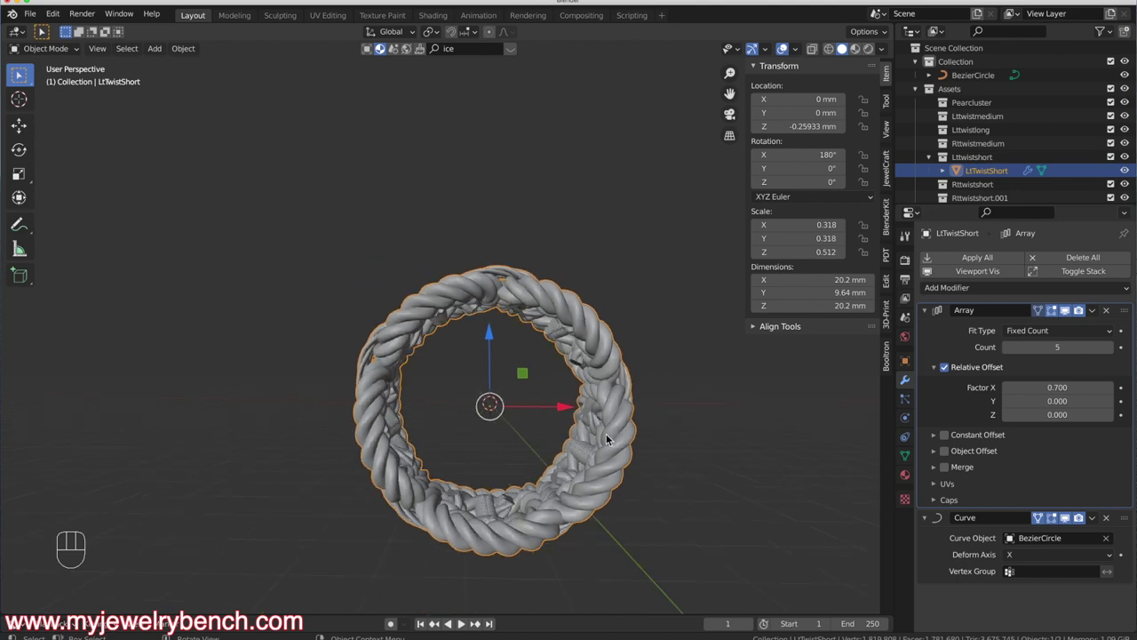
middle_drag(610, 440, 478, 336)
scroll(493, 400, up, 3)
scroll(462, 316, up, 2)
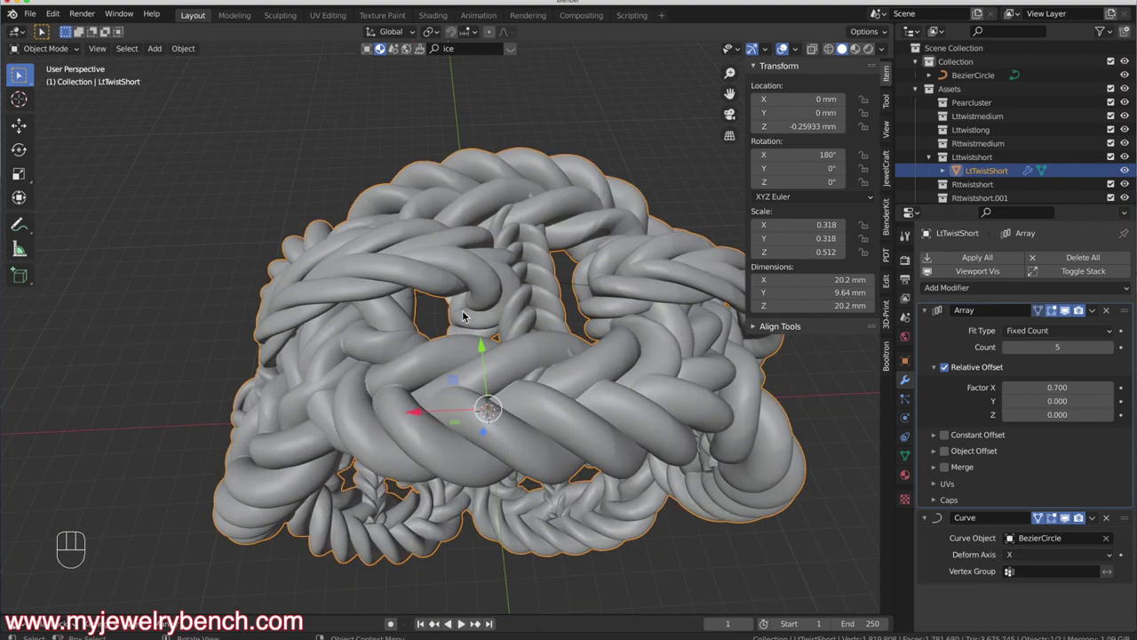
key(s)
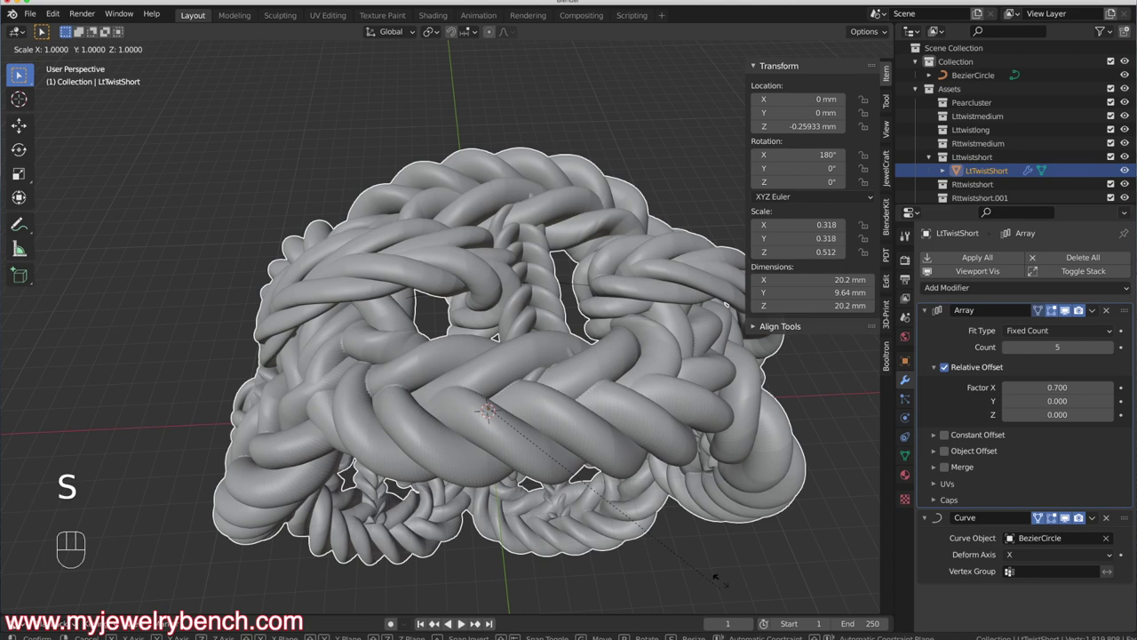
key(x)
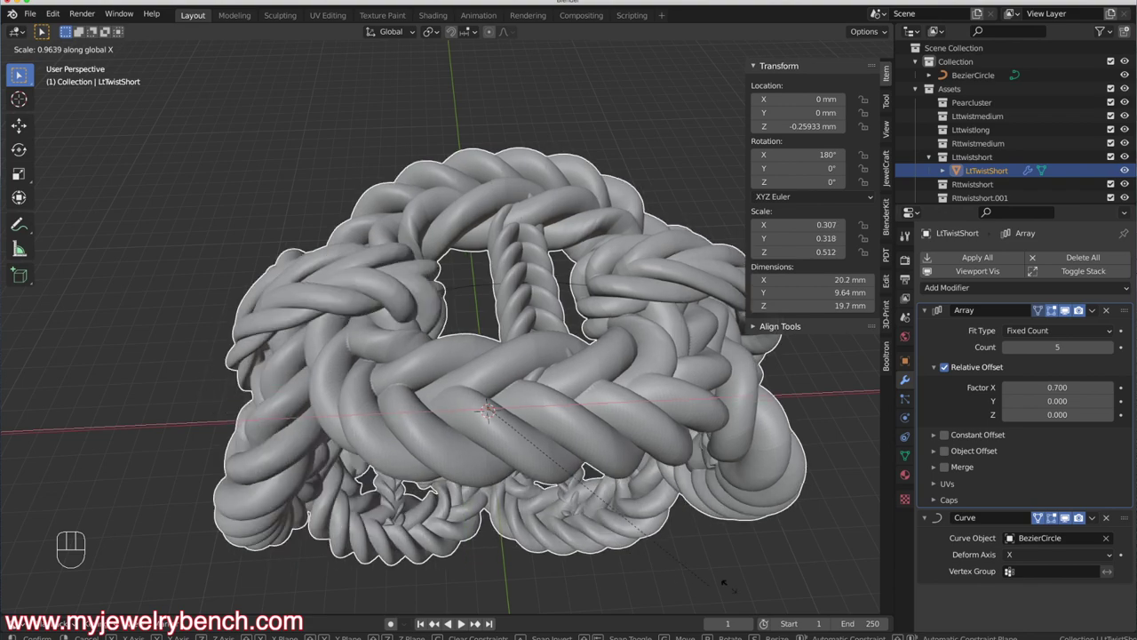
click(724, 583)
middle_drag(724, 583, 446, 299)
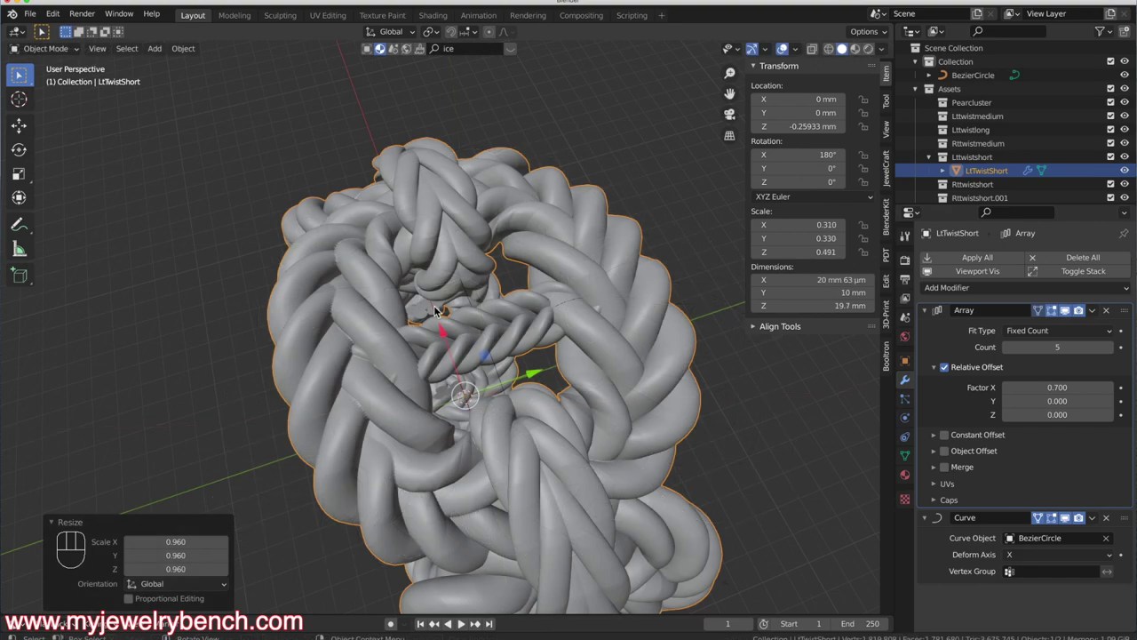
Check the ring from the top and all around, and apply all of its modifiers to the mesh
key(KP_7)
scroll(446, 298, down, 5)
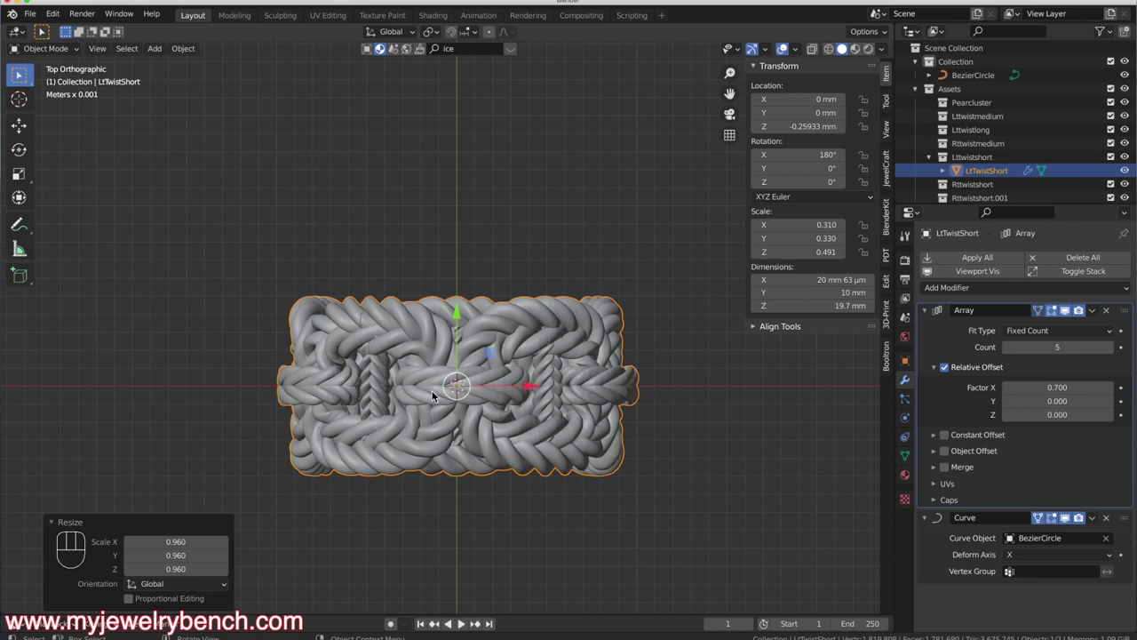
middle_drag(483, 398, 500, 379)
middle_drag(578, 384, 404, 380)
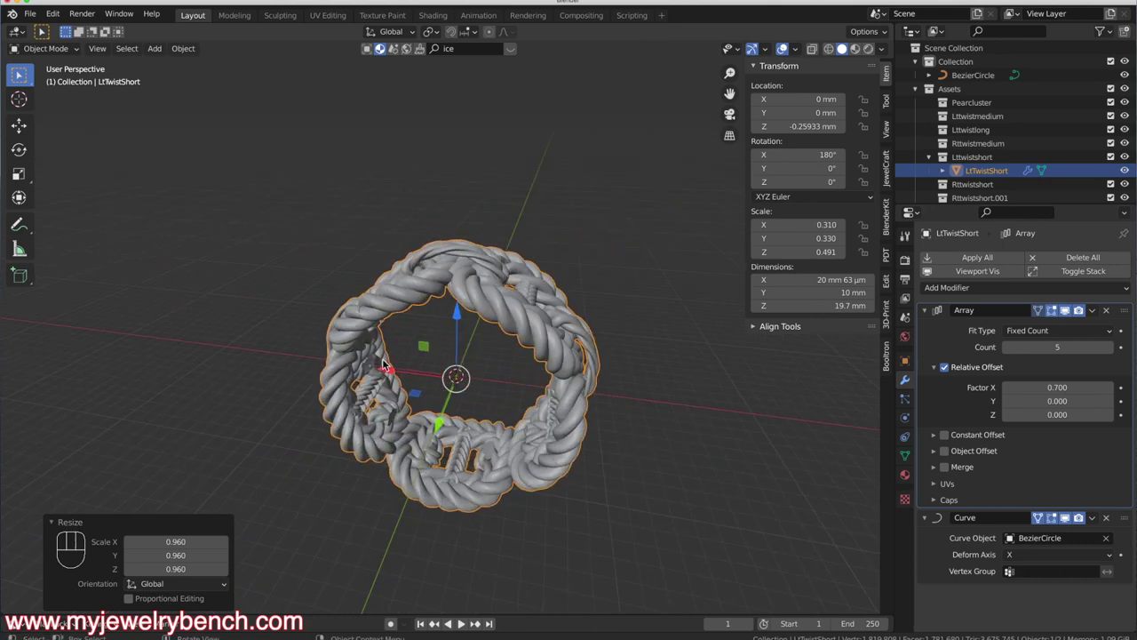
middle_drag(441, 341, 535, 433)
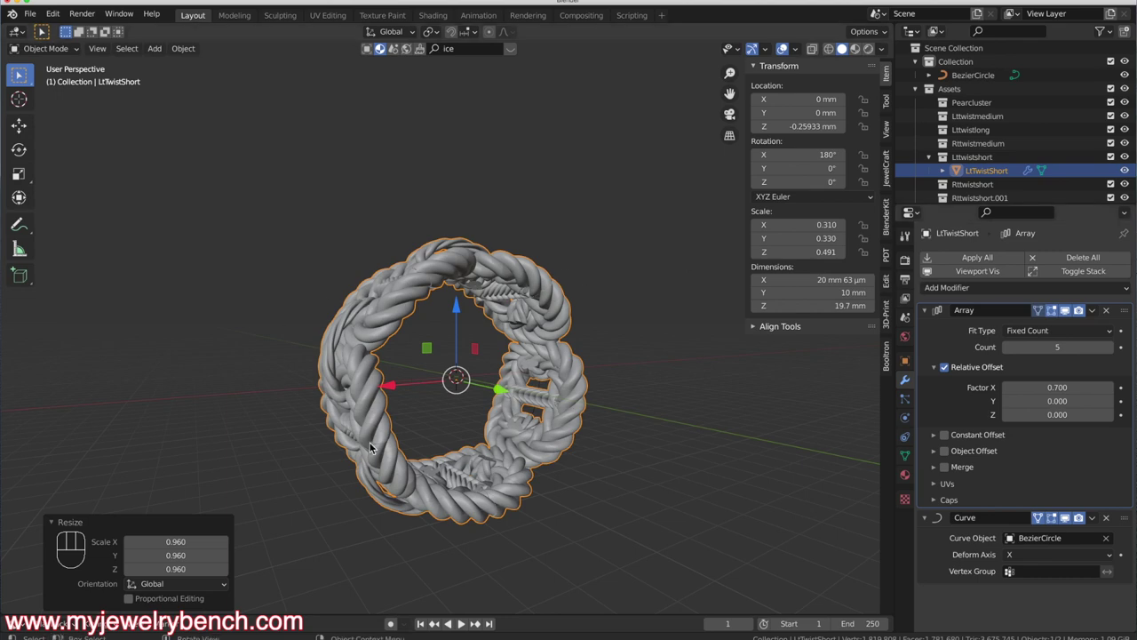
click(978, 259)
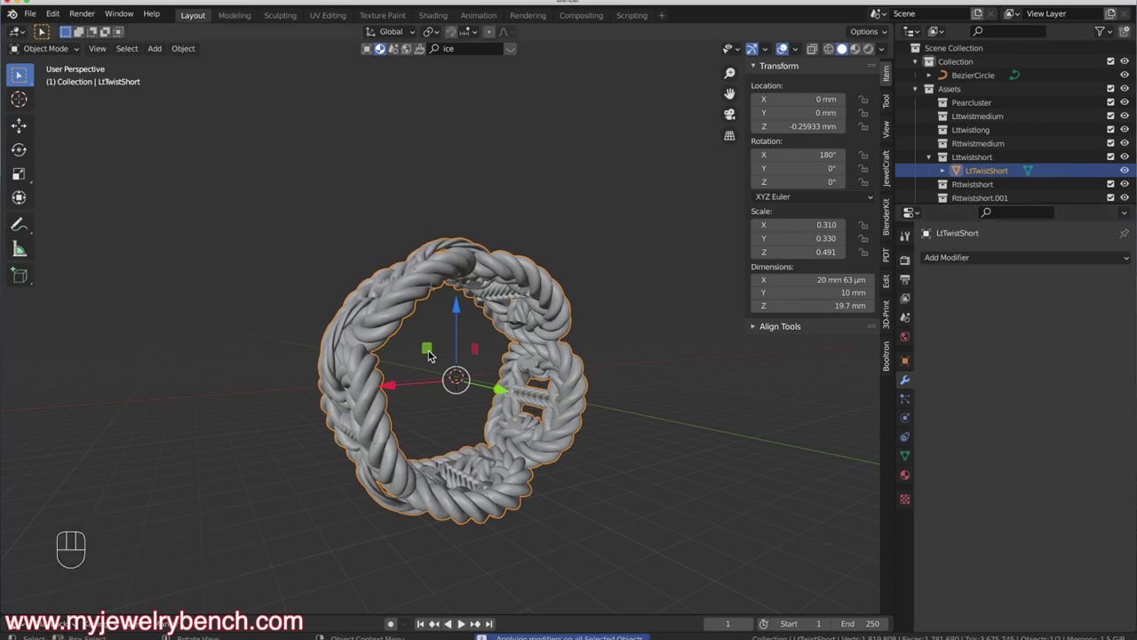
Add a mesh cylinder with 150 vertices, 1 mm radius and 2 mm depth at the ring's centre
middle_drag(453, 381, 400, 404)
middle_drag(444, 296, 483, 350)
key(shift)
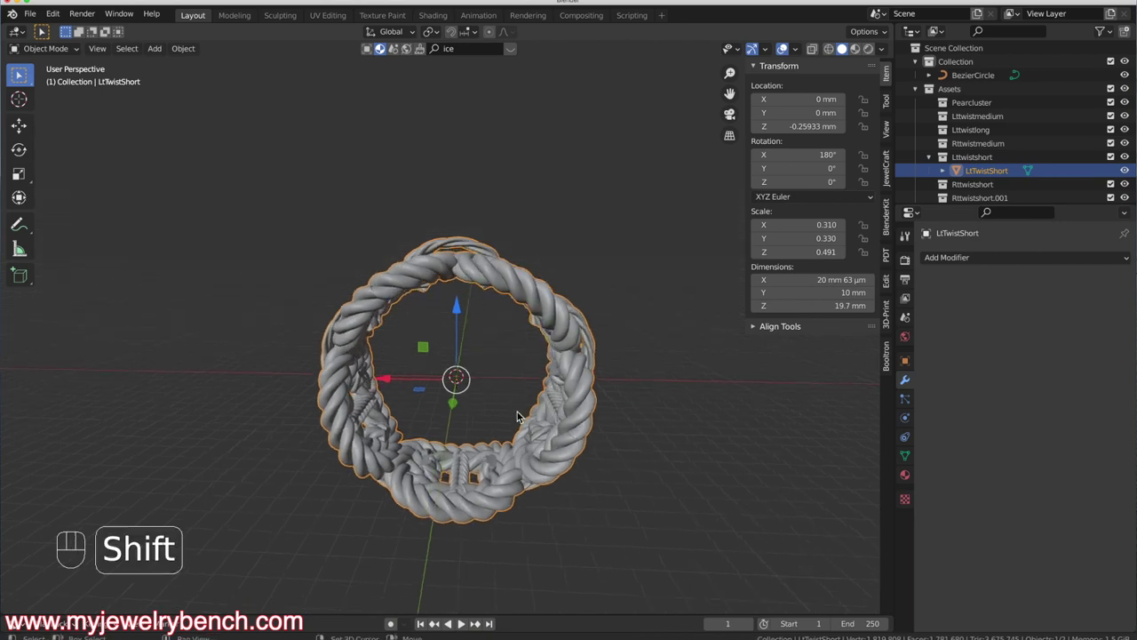
key(shift+a)
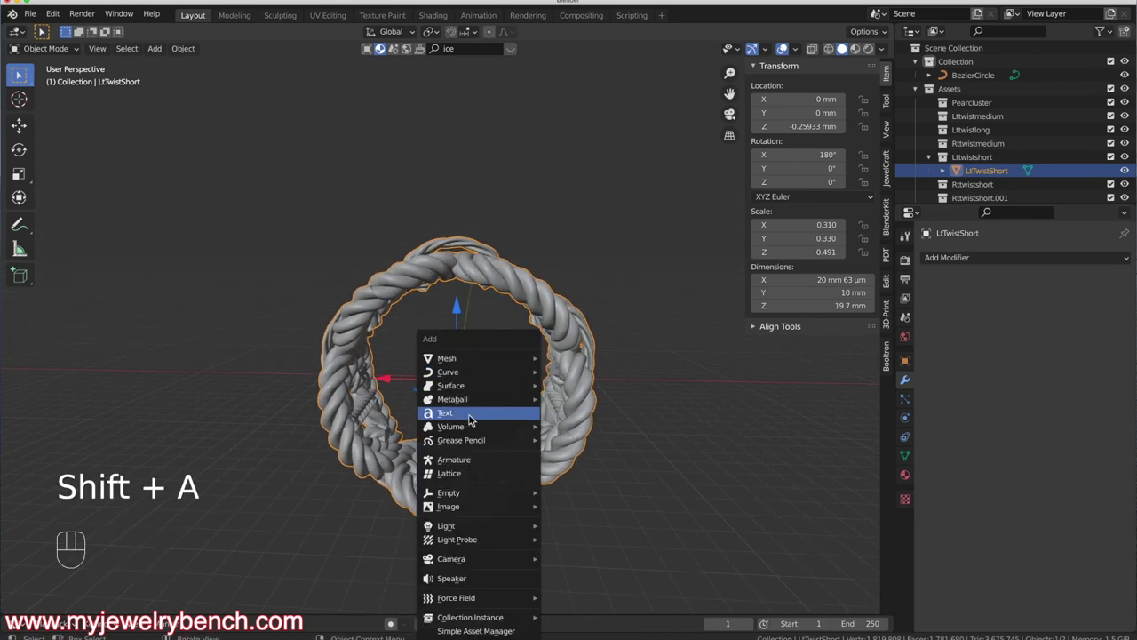
key(shift+a)
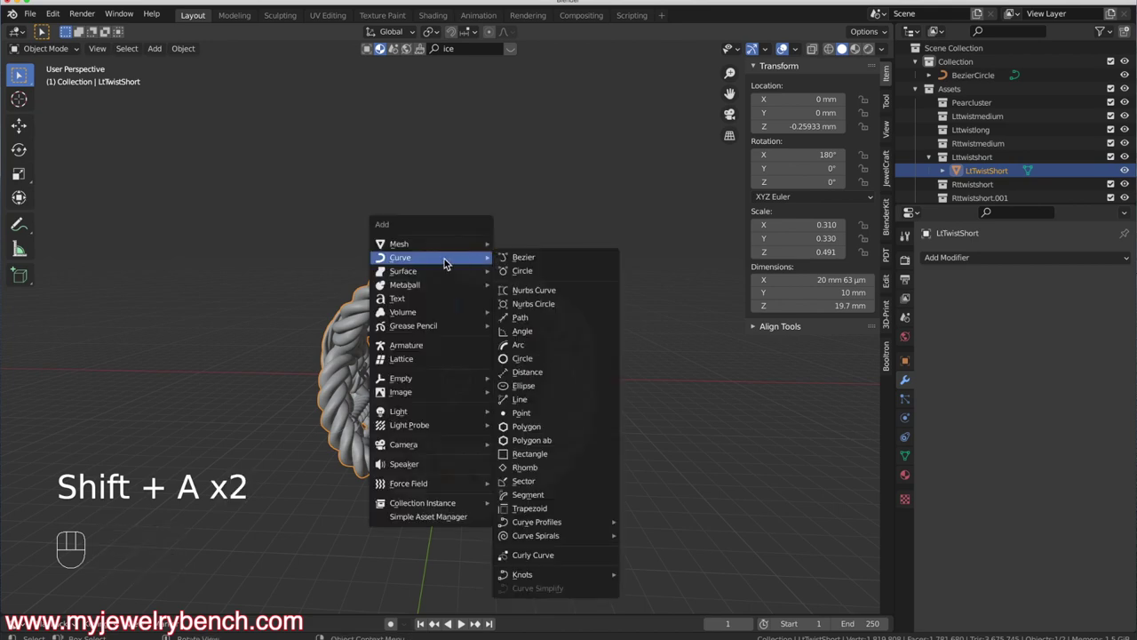
mouse_move(423, 245)
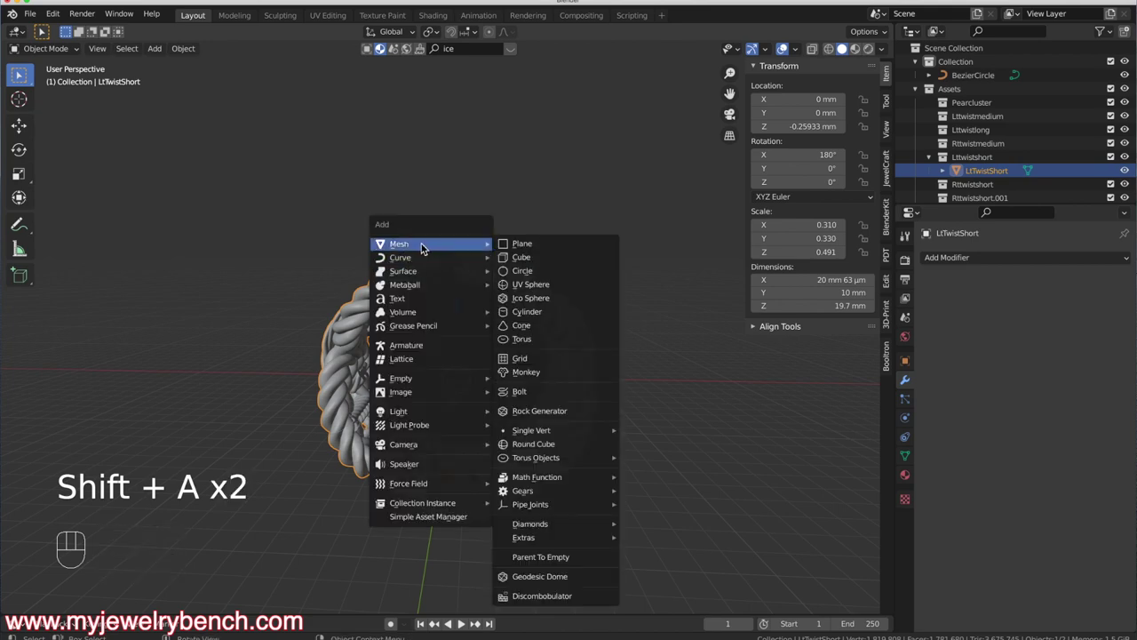
click(527, 311)
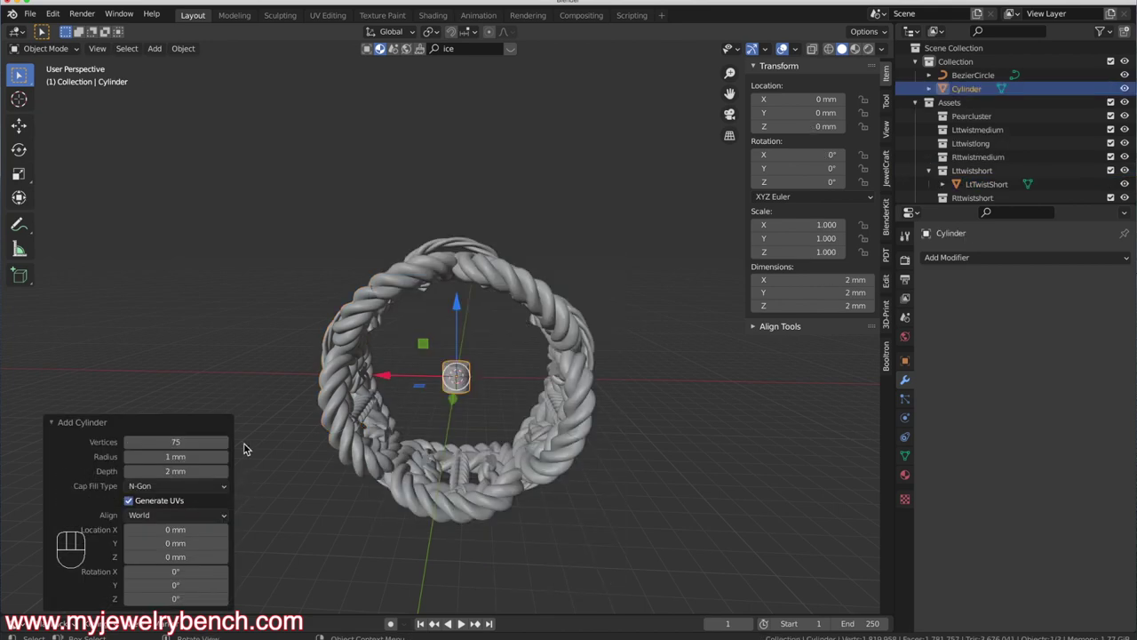
click(176, 444)
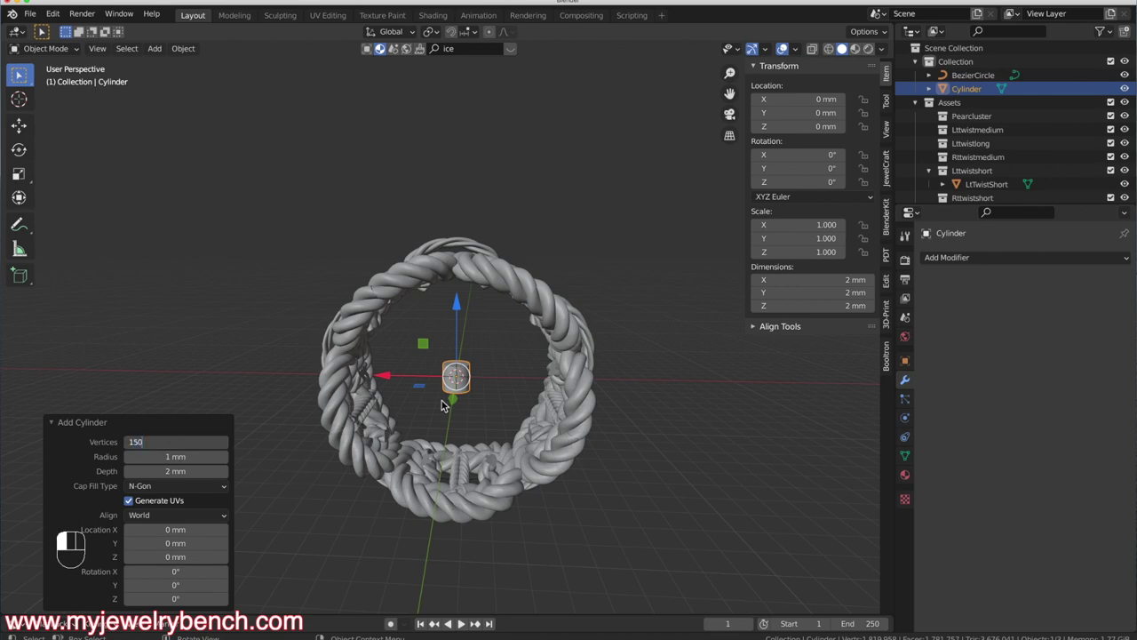
Rotate the cylinder 90° about the X axis to align it with the ring's opening
click(460, 379)
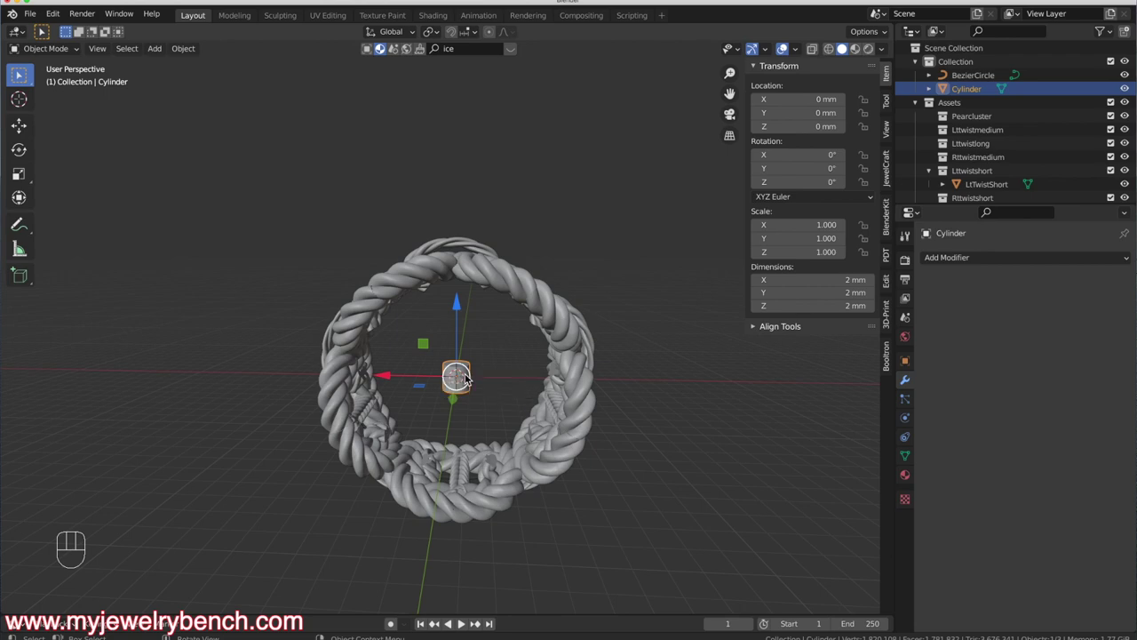
text(rx90)
key(Return)
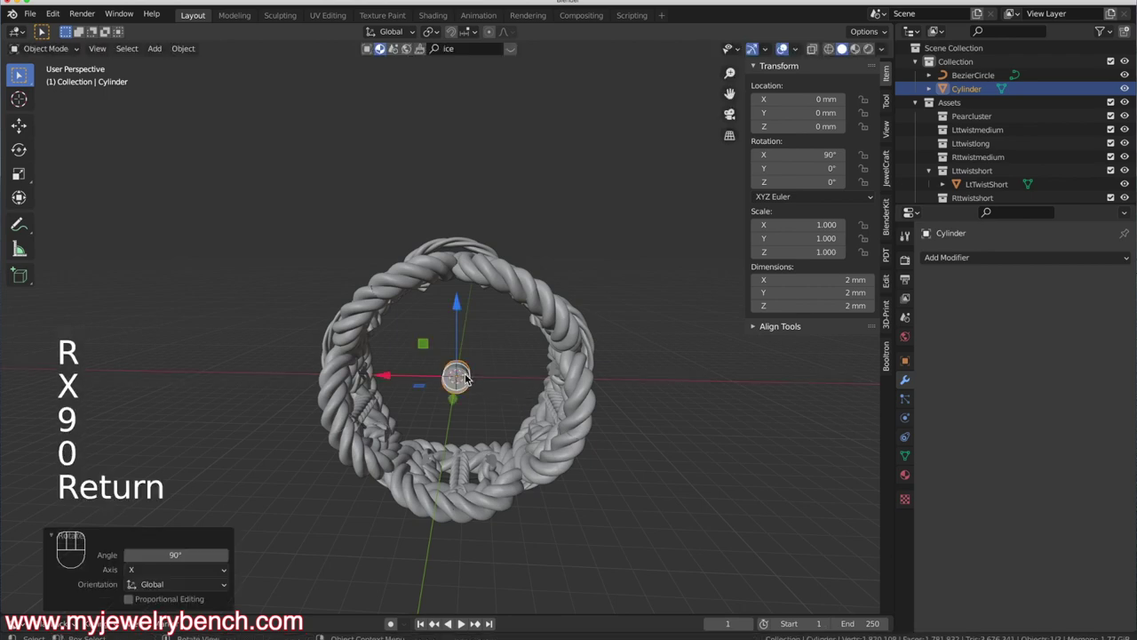
In front view, scale the cylinder uniformly by about 8.225, to roughly 16.5 mm in diameter, for the finger hole
key(KP_1)
scroll(514, 402, down, 1)
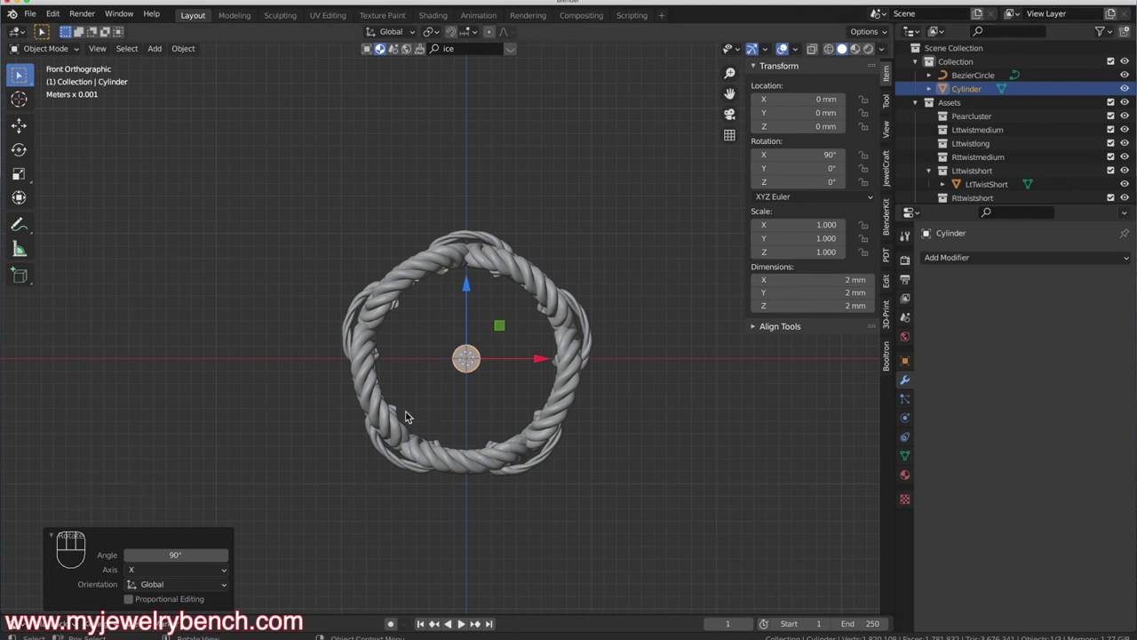
key(s)
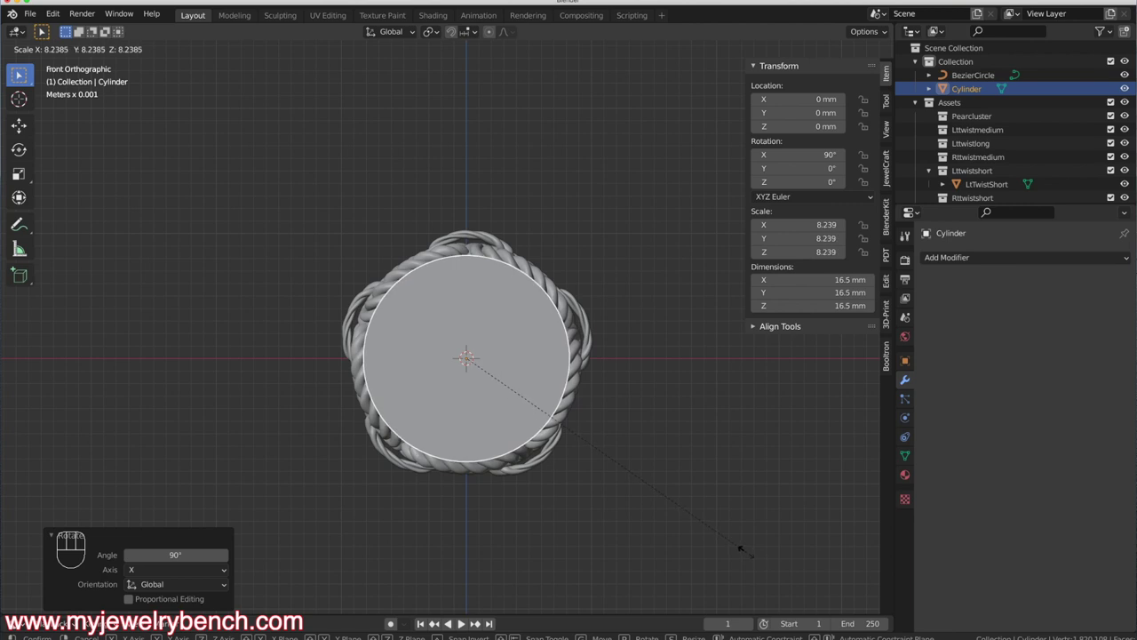
click(743, 549)
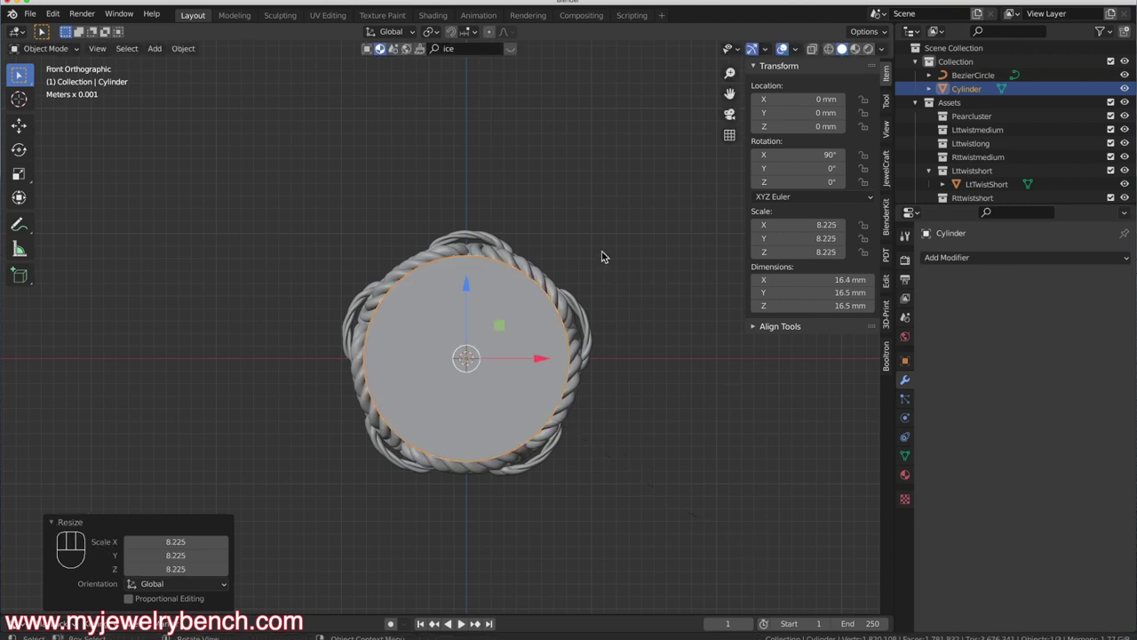
Enlarge the rope ring uniformly to a scale of about 0.337 in X, 0.358 in Y and 0.534 in Z
click(551, 294)
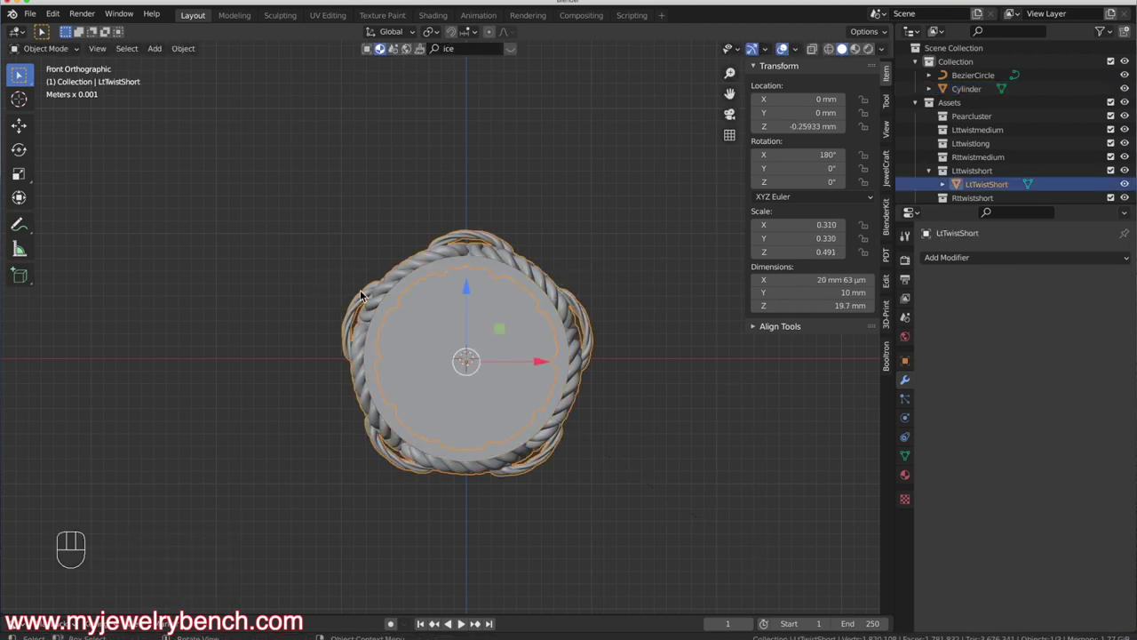
key(s)
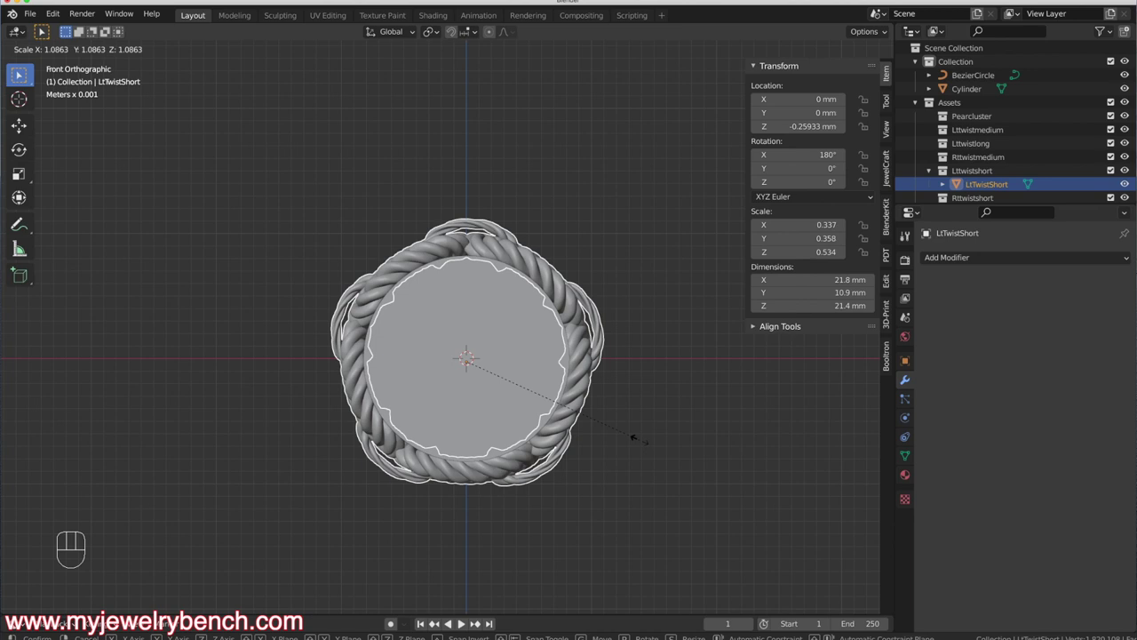
click(632, 436)
Cut the cylinder out of the rope ring with a destructive Booltron Difference, keeping the ring as the active object
click(494, 310)
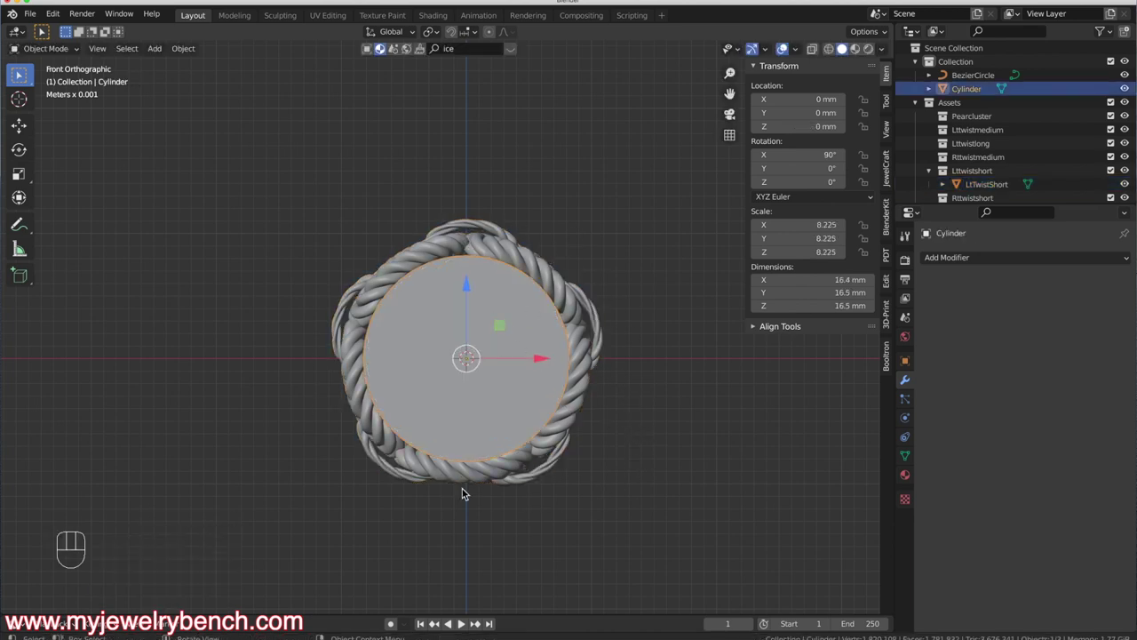
middle_drag(485, 322, 437, 349)
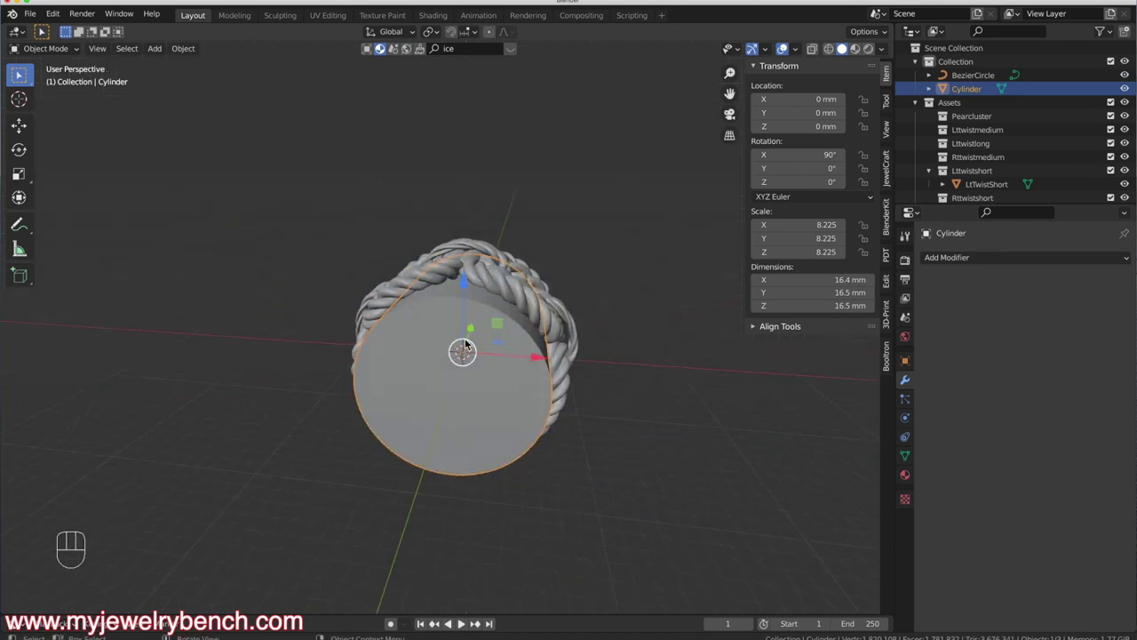
key(shift)
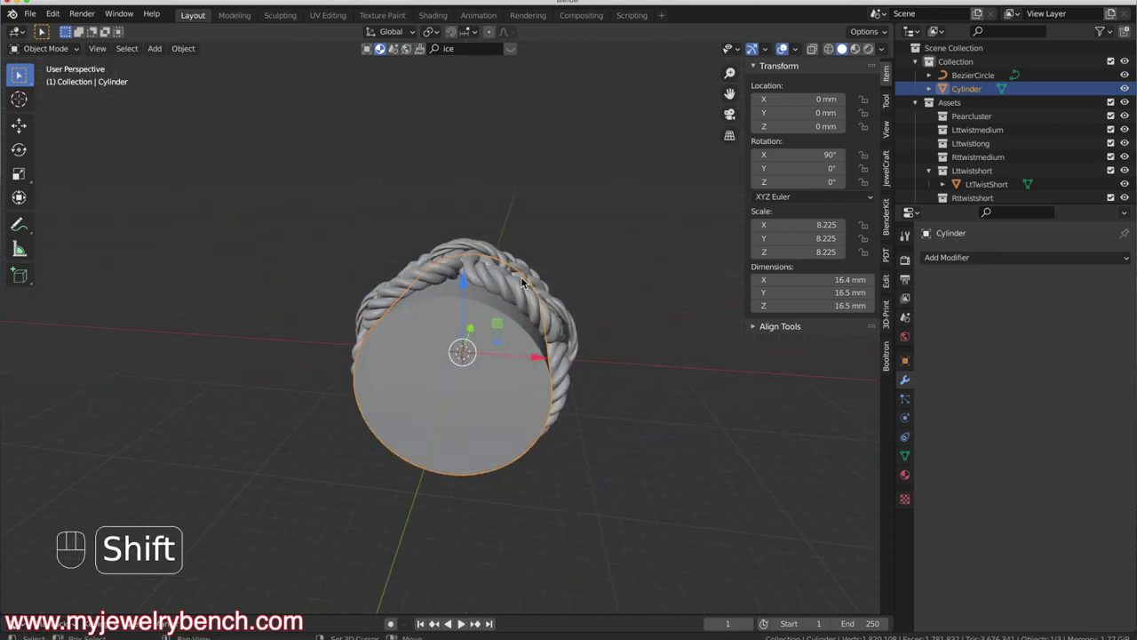
shift+click(462, 255)
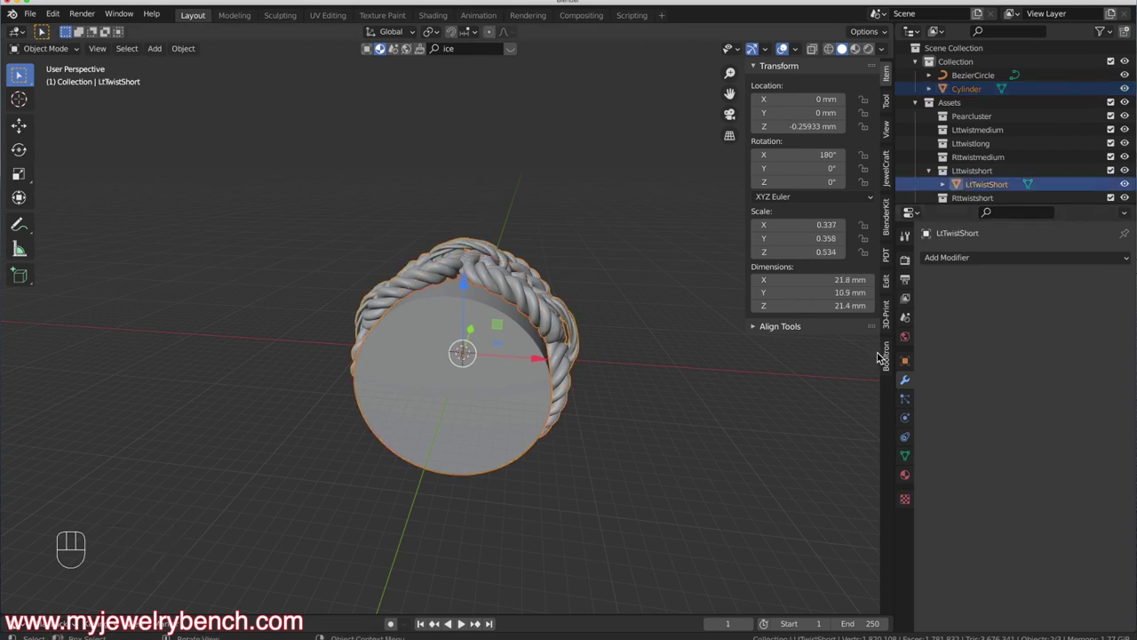
click(885, 358)
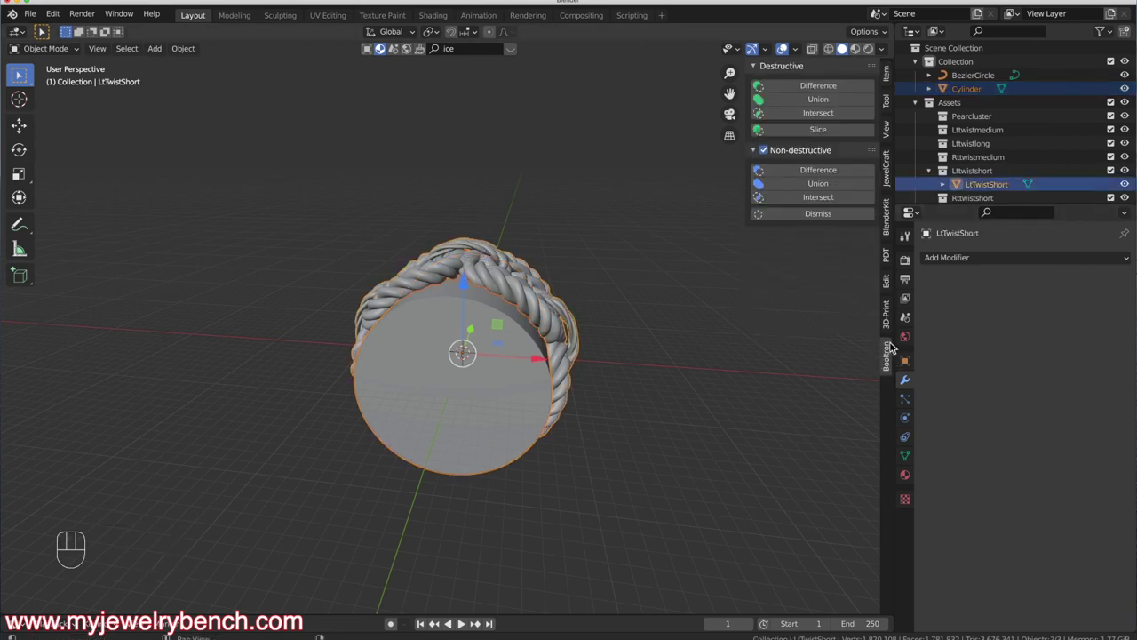
click(818, 87)
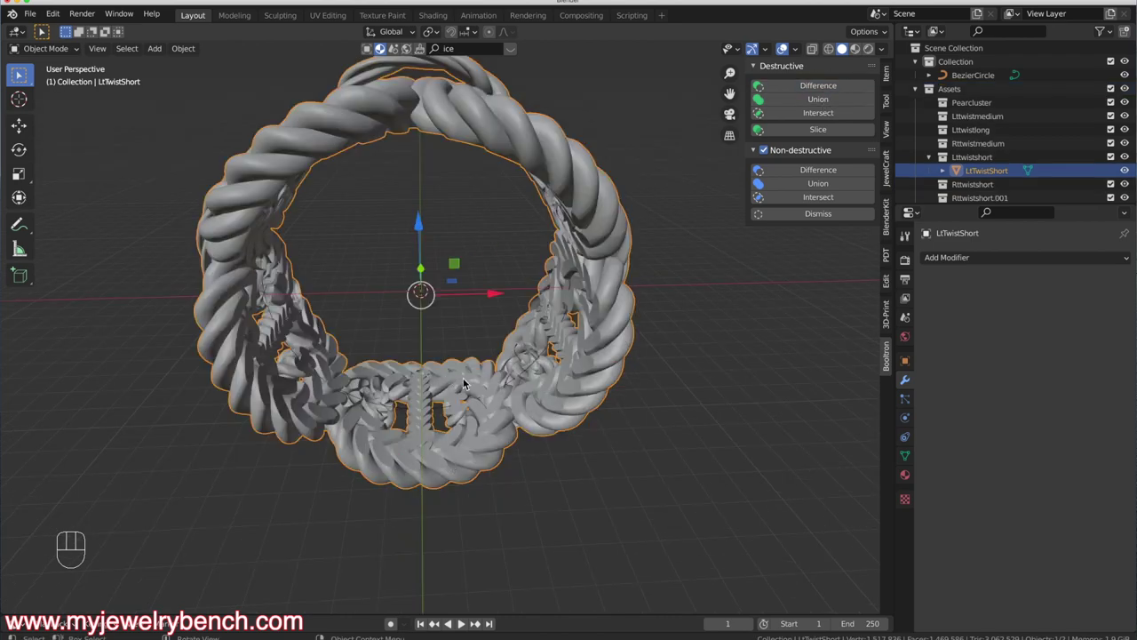
Undo the Boolean difference and the object selection made for it
key(super)
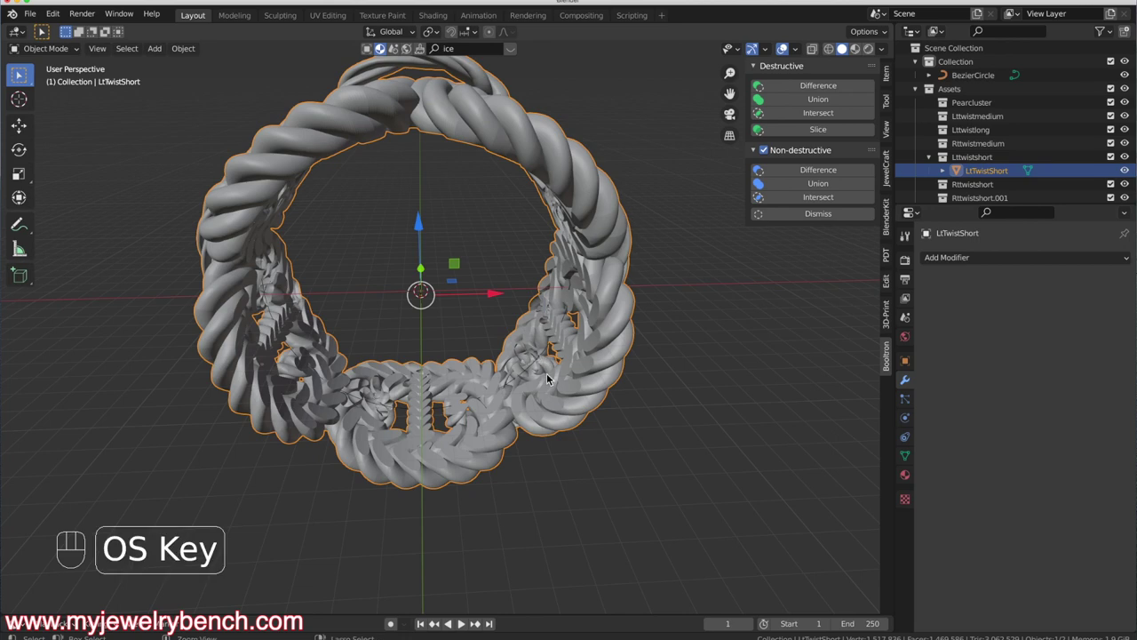
key(super+z)
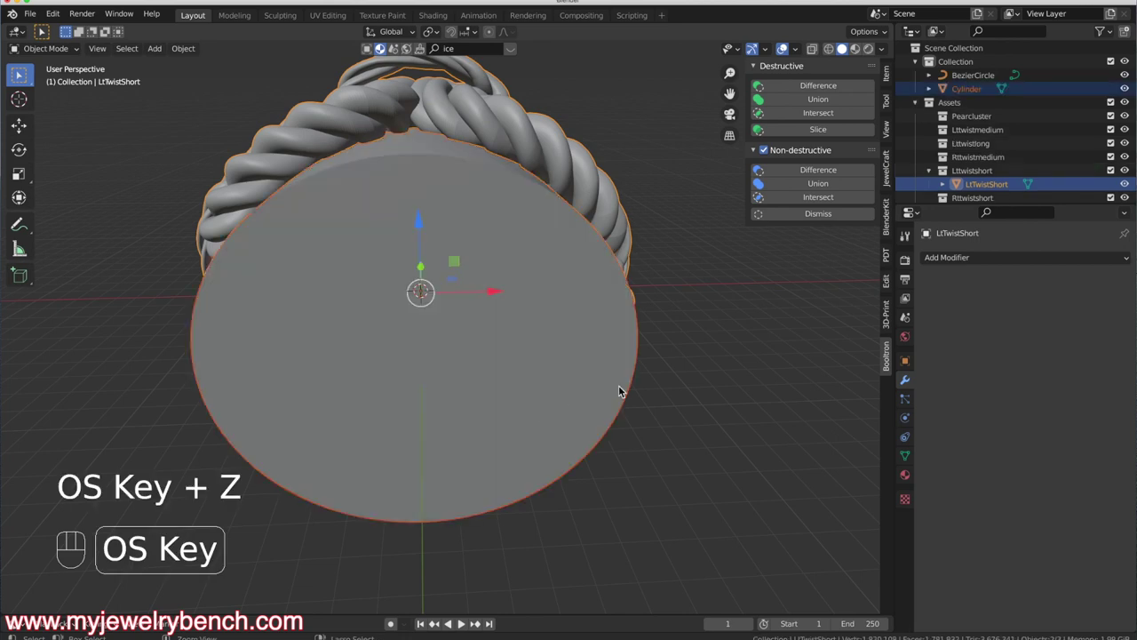
key(super+z)
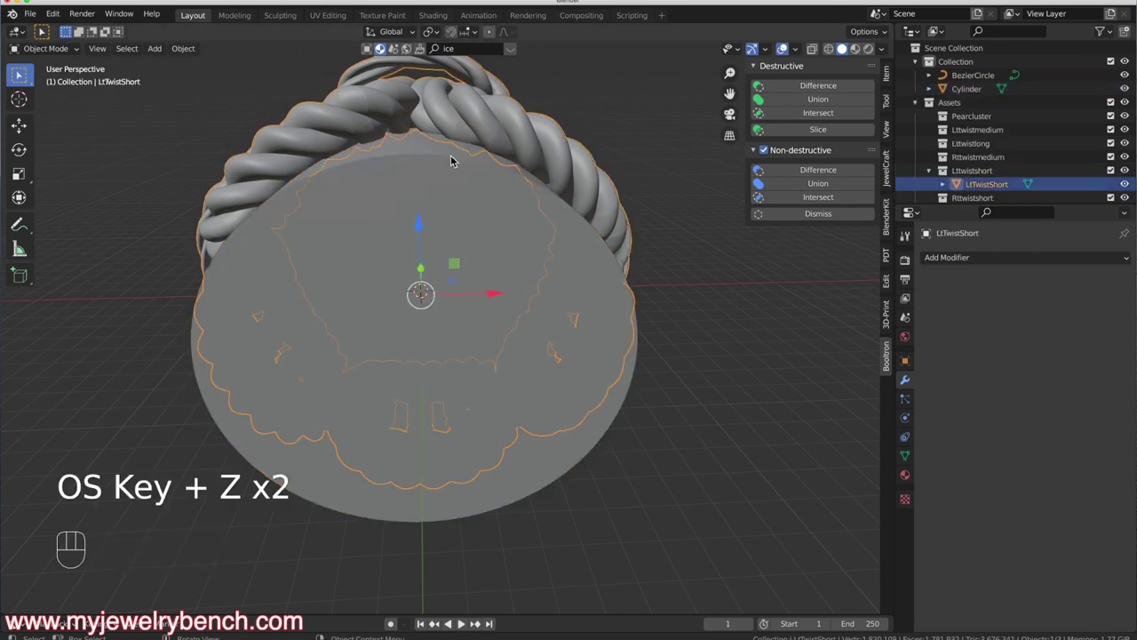
Hide the finger-hole cylinder so only the rope ring is displayed
click(437, 265)
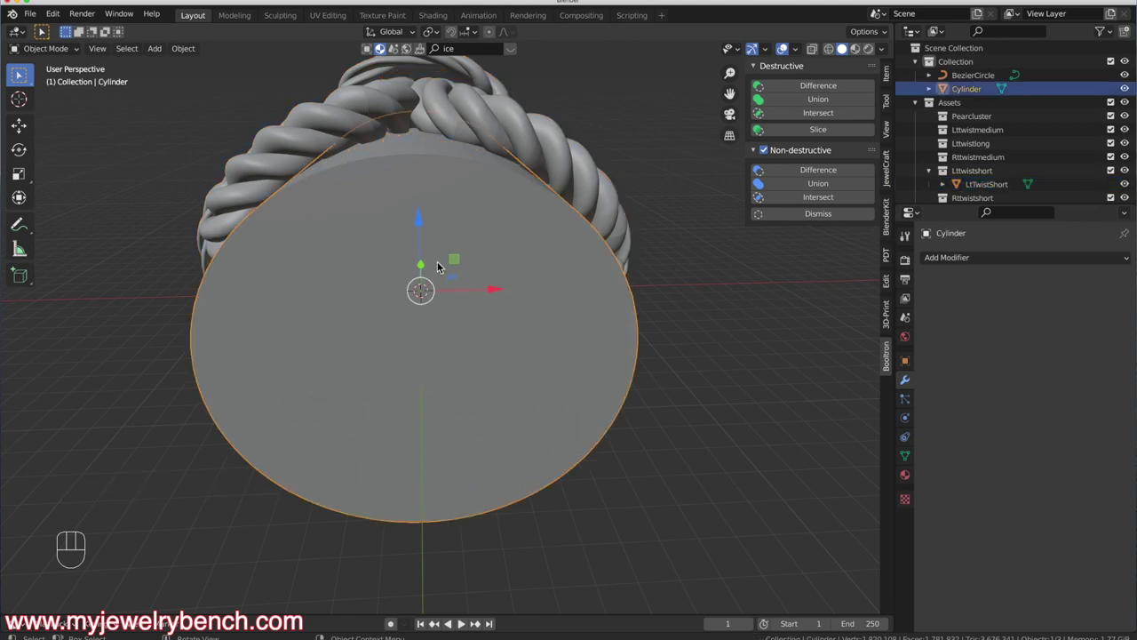
key(h)
middle_drag(436, 266, 624, 263)
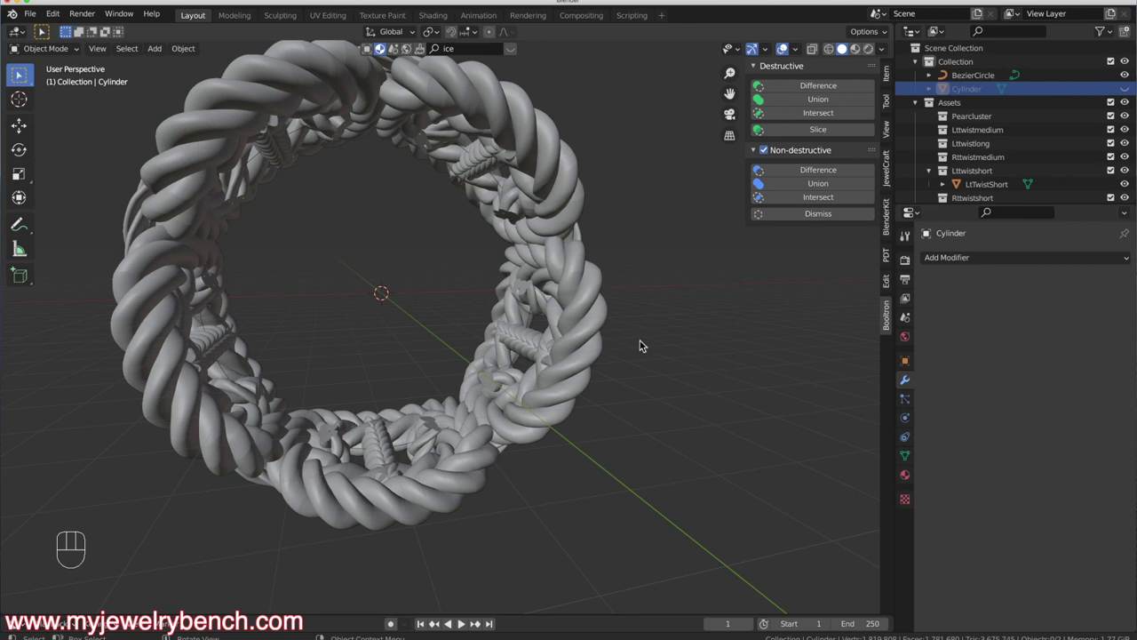
Add a Remesh modifier to the rope ring in Voxel mode with a 0.1 mm voxel size
click(582, 340)
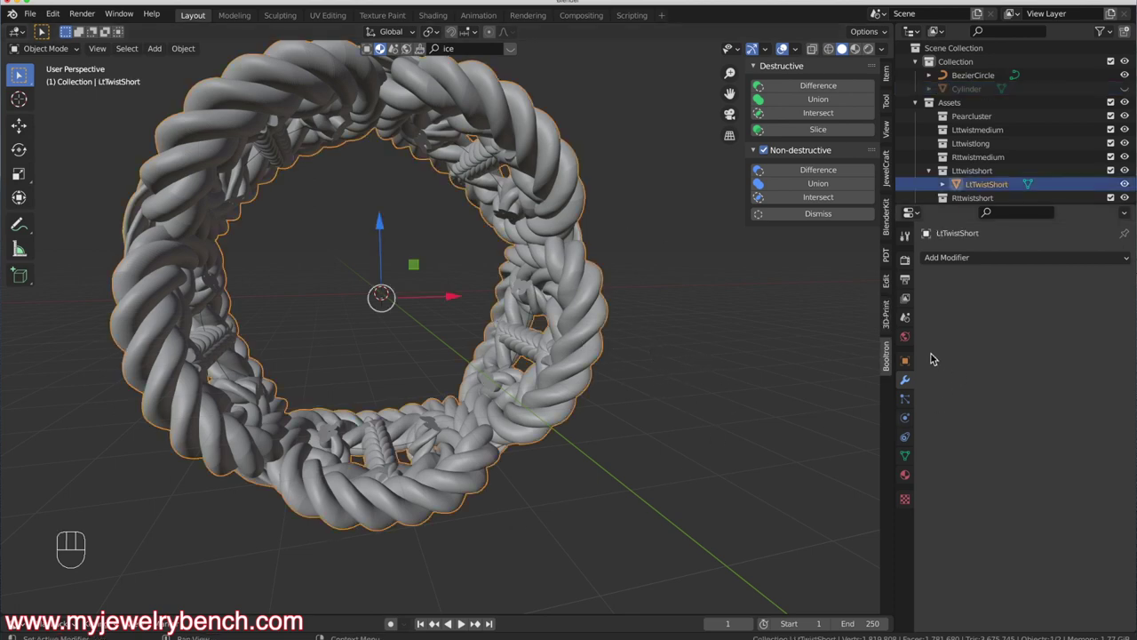
click(968, 259)
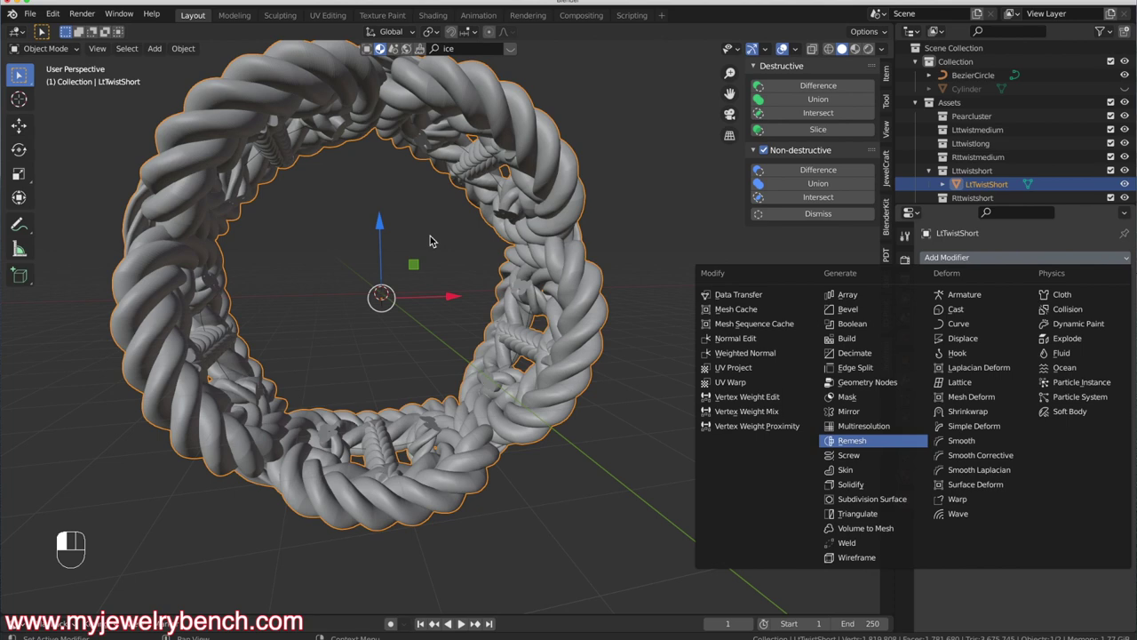
key(Return)
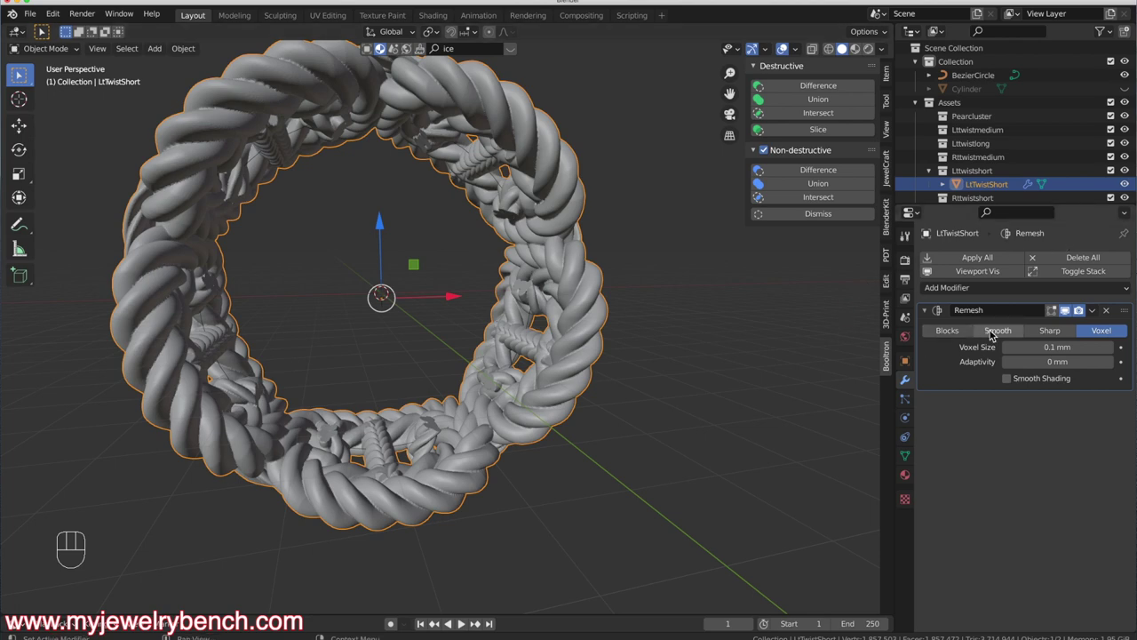
Switch the ring's Remesh modifier to Smooth mode and set its octree depth to 8
click(1049, 347)
key(Return)
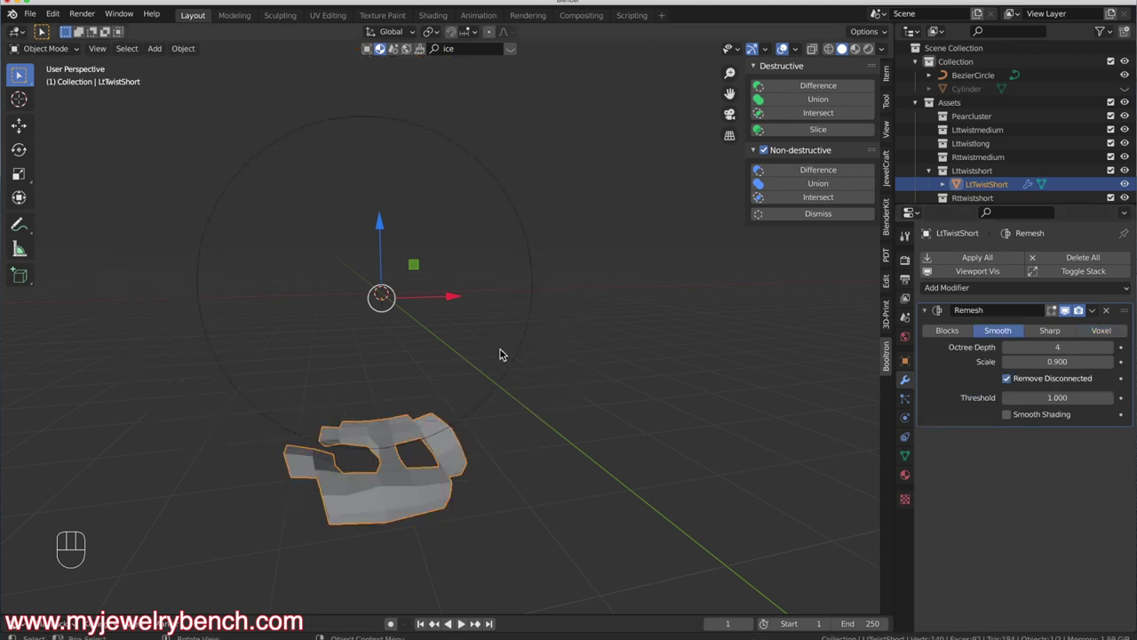
click(1081, 347)
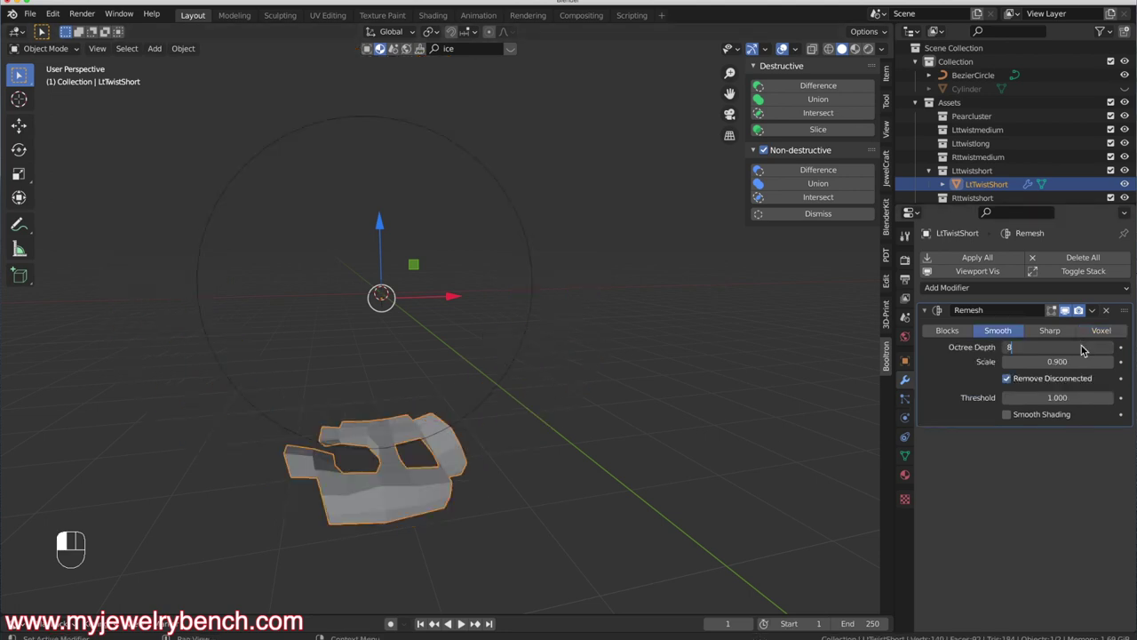
text(8)
key(Return)
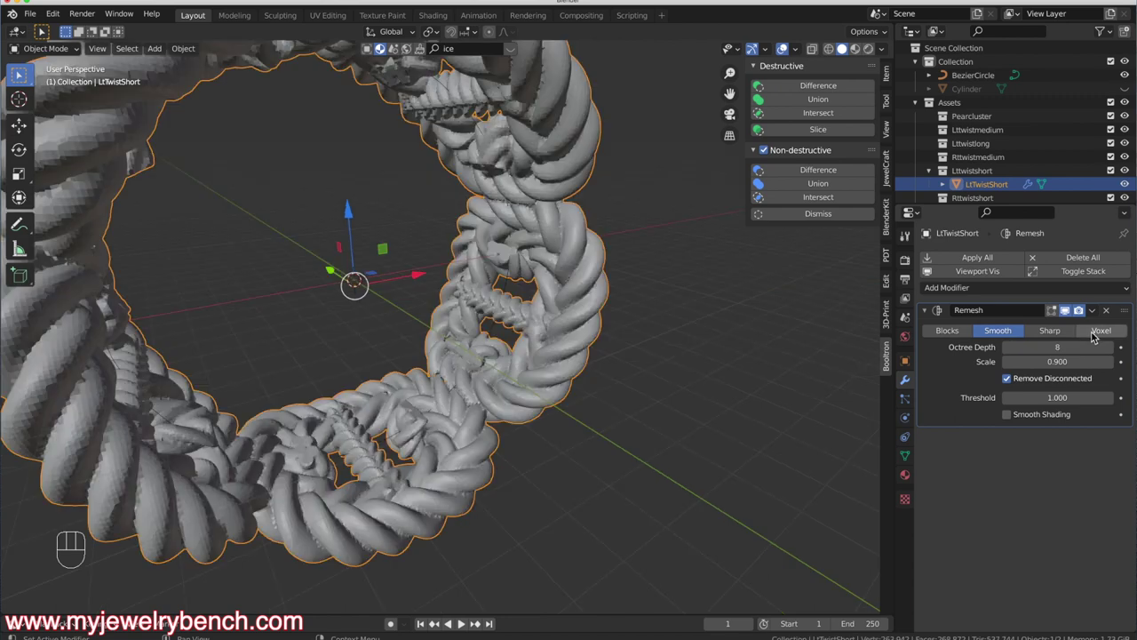
Try an octree depth of 9, and return the Remesh modifier to Voxel mode with a 0.1 mm voxel size
click(1053, 346)
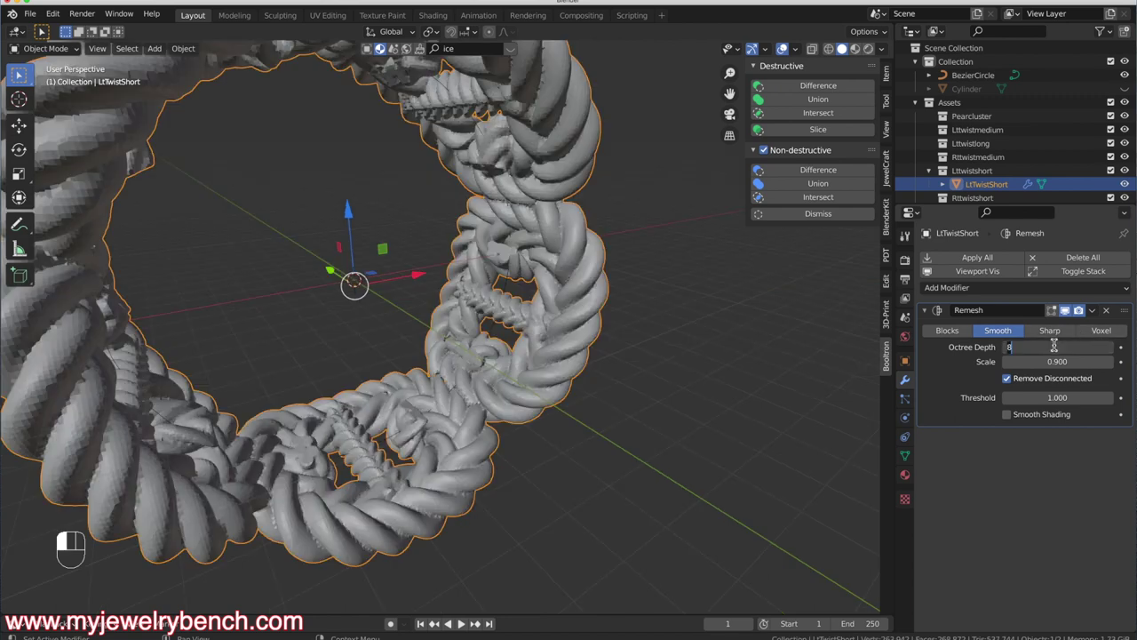
text(9)
key(Return)
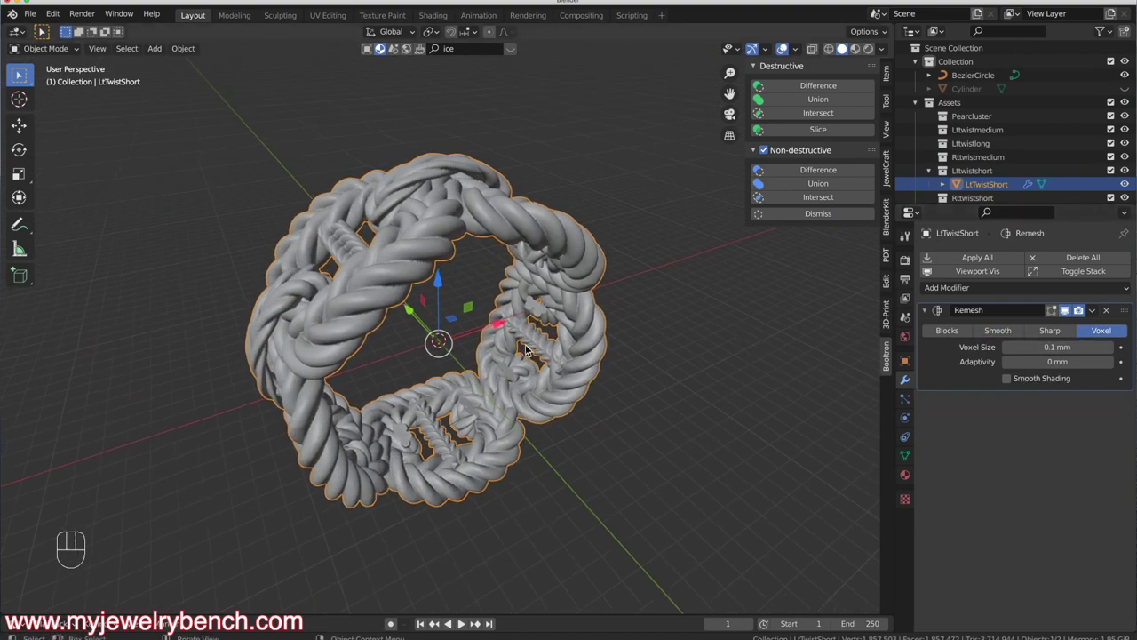
Check the remeshed rope strands up close and apply the Remesh modifier to the ring's mesh
scroll(525, 349, up, 5)
middle_drag(590, 398, 517, 386)
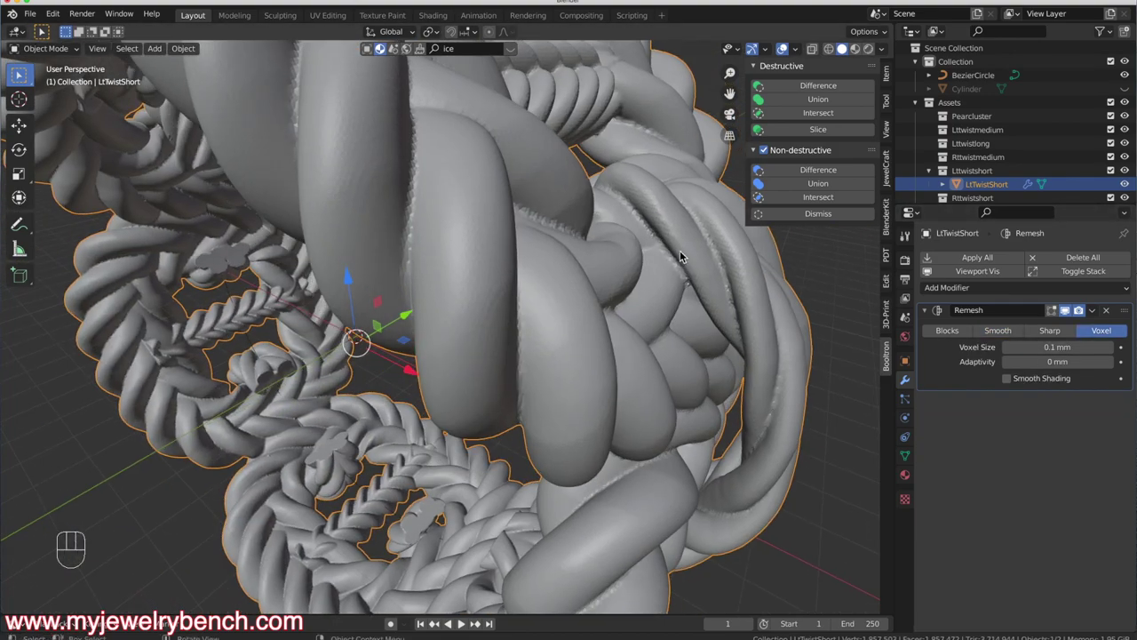
scroll(680, 256, down, 5)
middle_drag(680, 256, 659, 237)
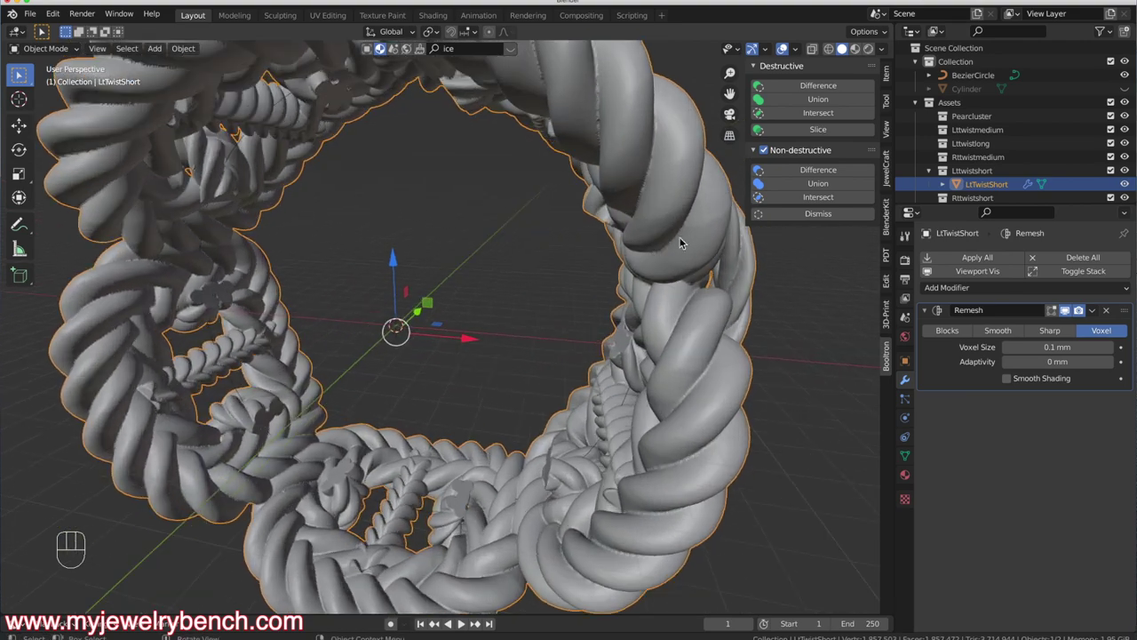
scroll(666, 524, up, 5)
middle_drag(664, 528, 615, 449)
scroll(507, 354, down, 3)
scroll(619, 389, down, 5)
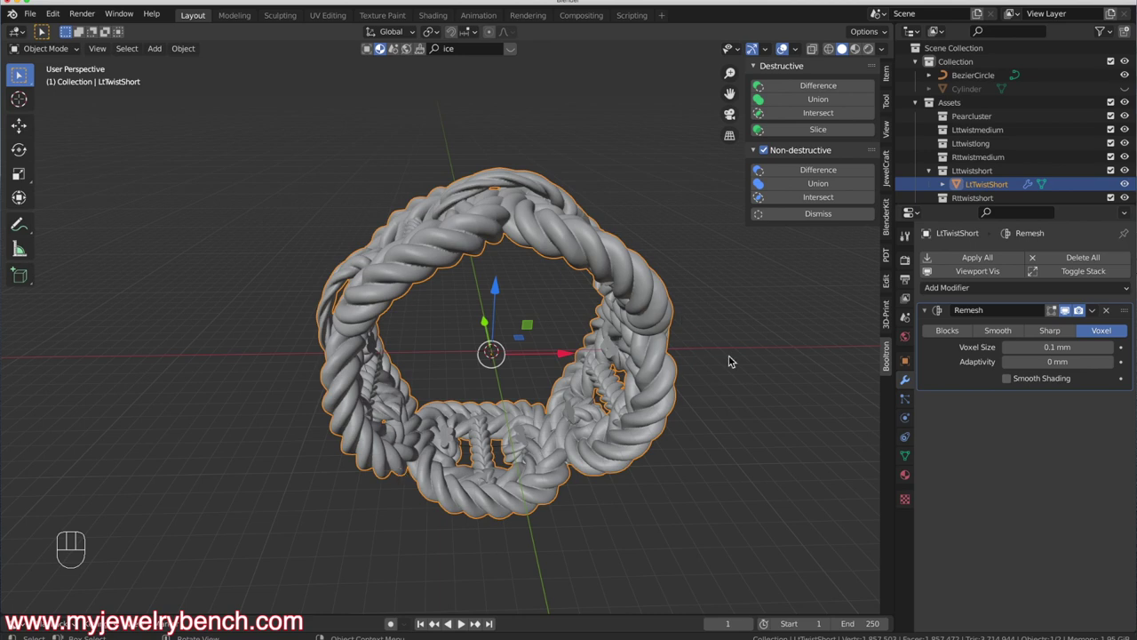
click(976, 259)
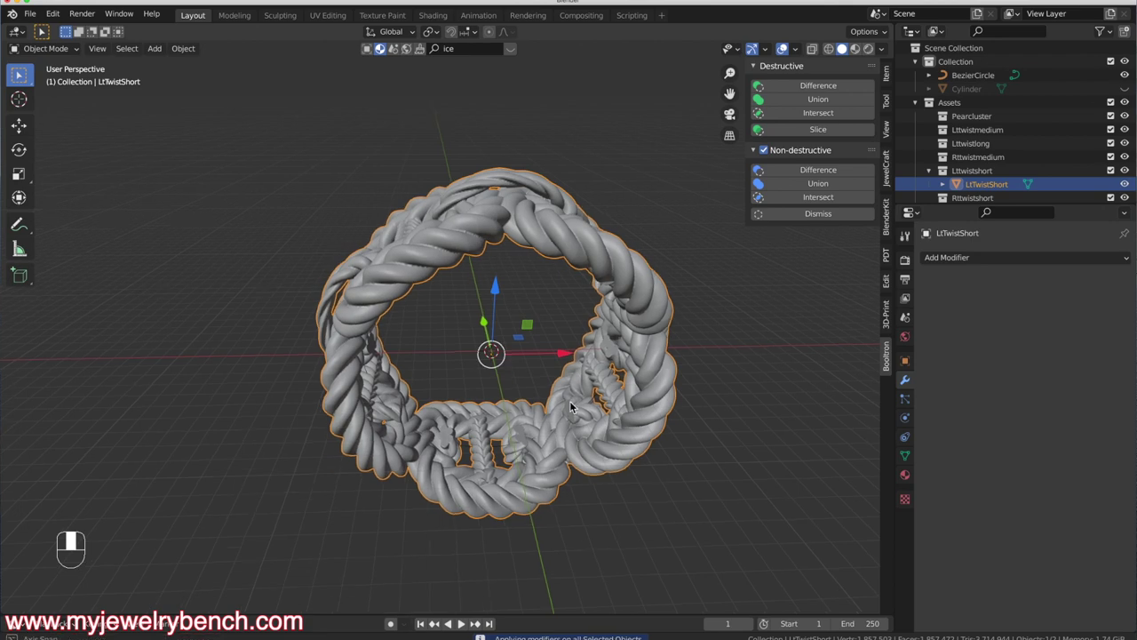
Examine the density of the ring's remeshed geometry in Edit Mode and return to Object Mode
middle_drag(502, 372, 602, 415)
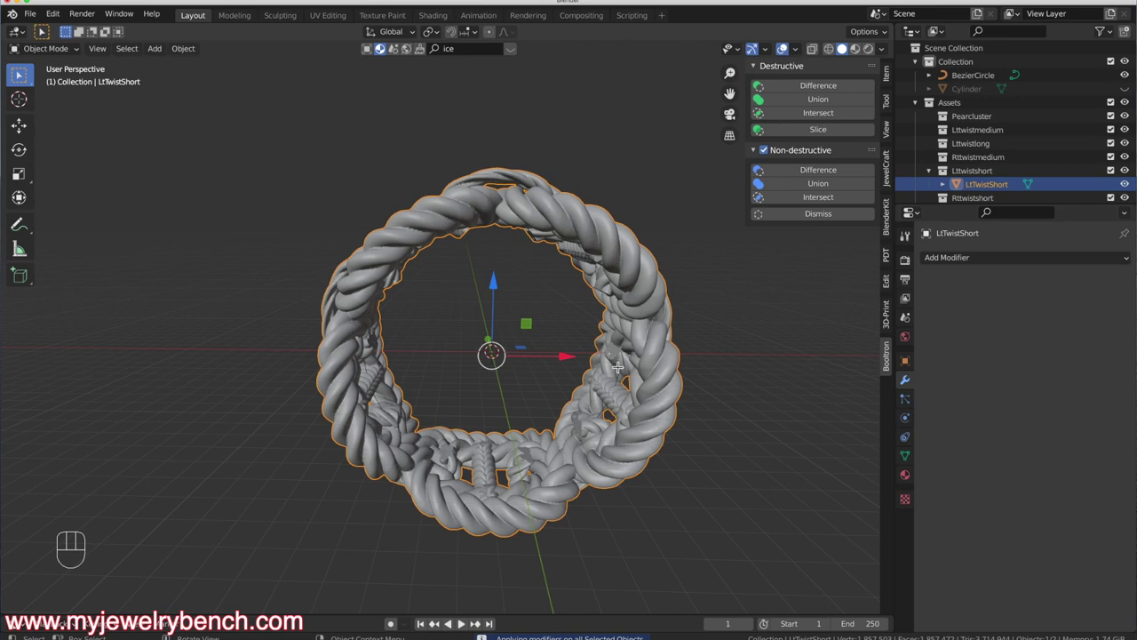
key(Tab)
scroll(617, 366, up, 3)
scroll(668, 352, up, 8)
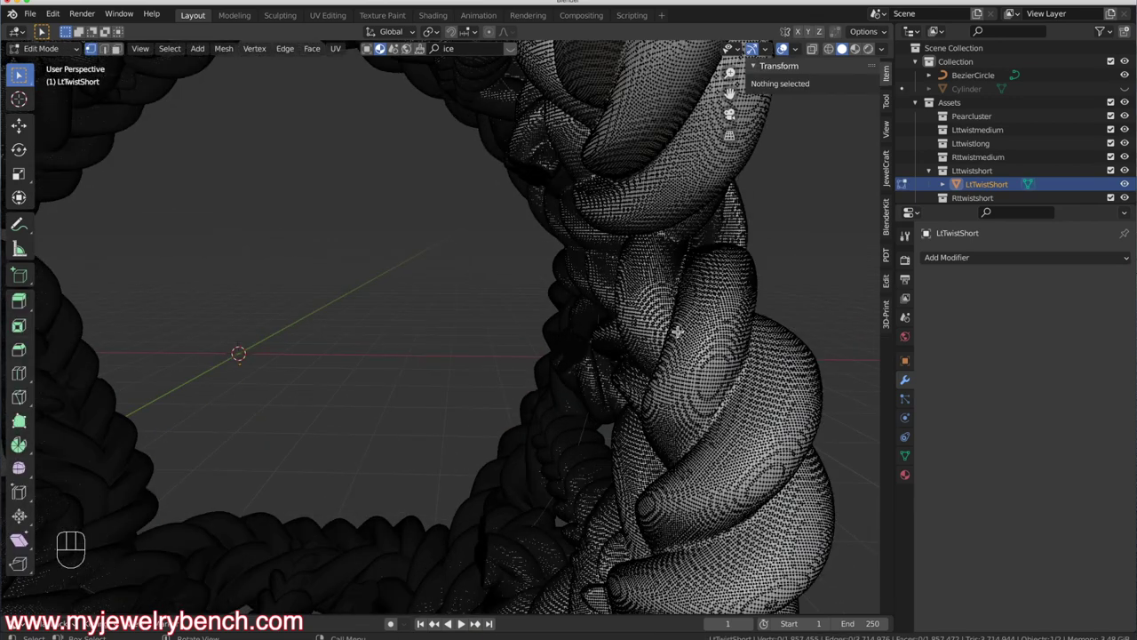
scroll(677, 331, down, 10)
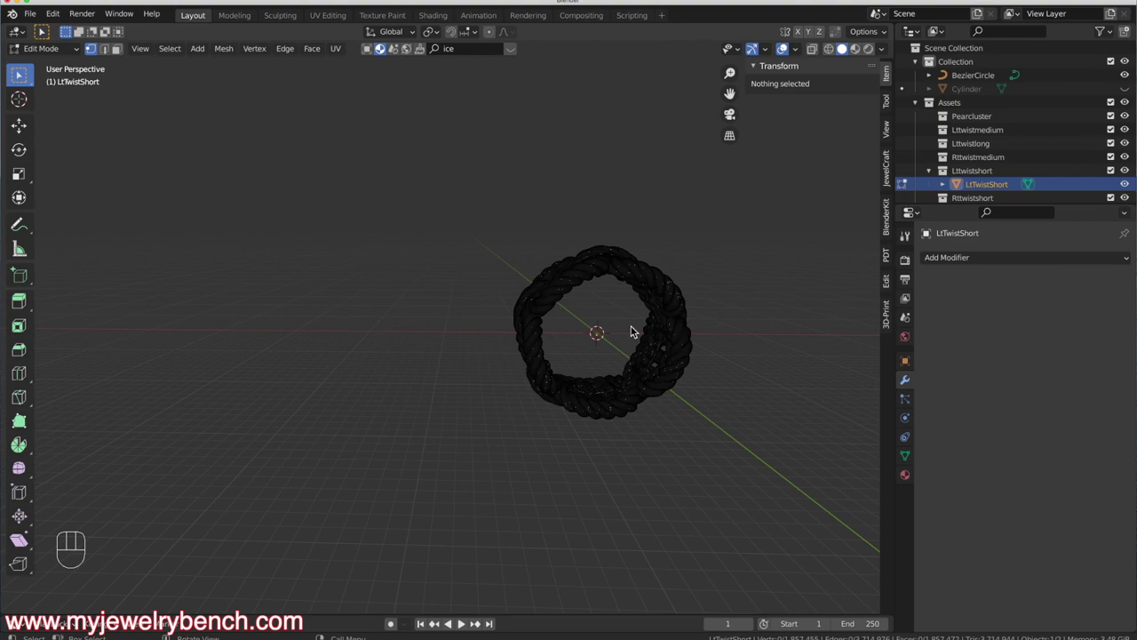
key(Tab)
Add a Decimate modifier in Collapse mode to the rope ring and set its ratio to 0.35
scroll(631, 331, up, 5)
click(1026, 257)
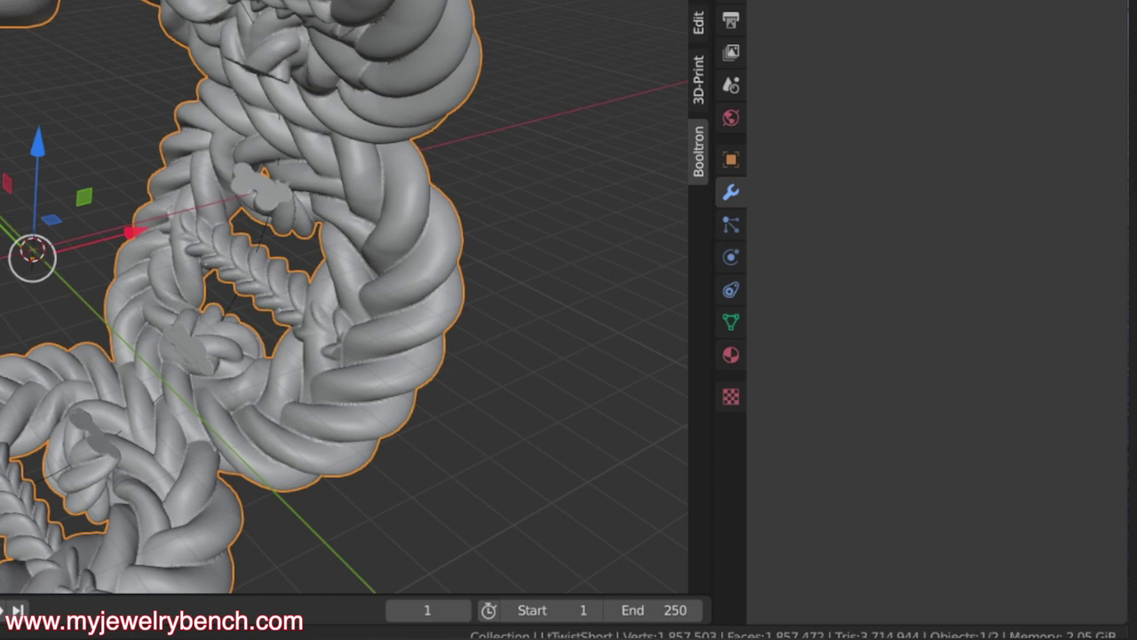
click(892, 5)
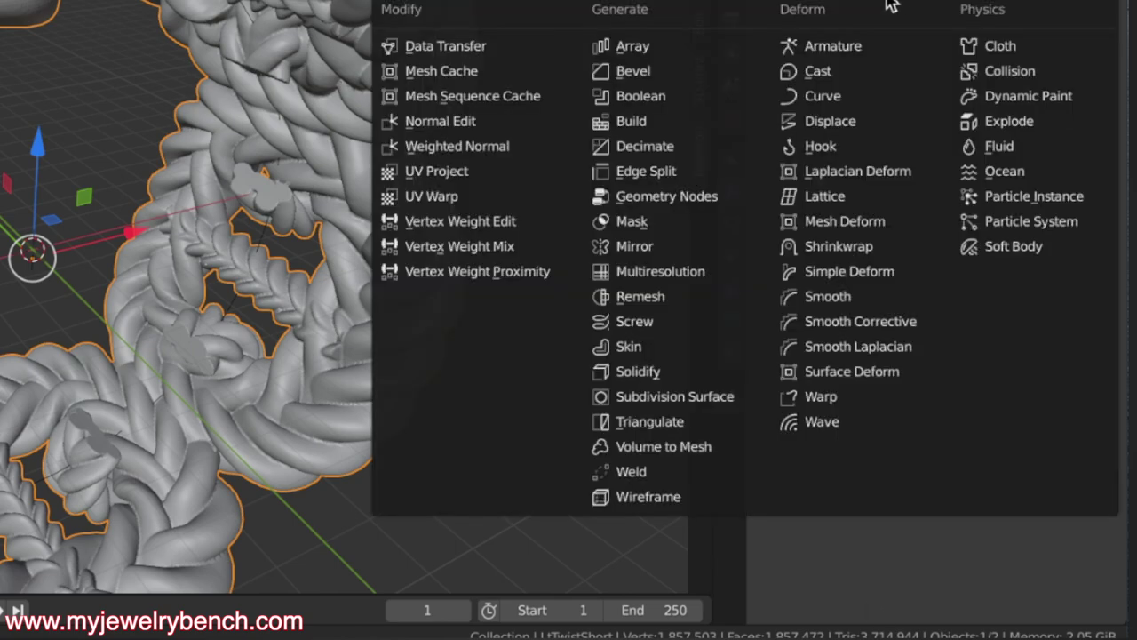
click(650, 151)
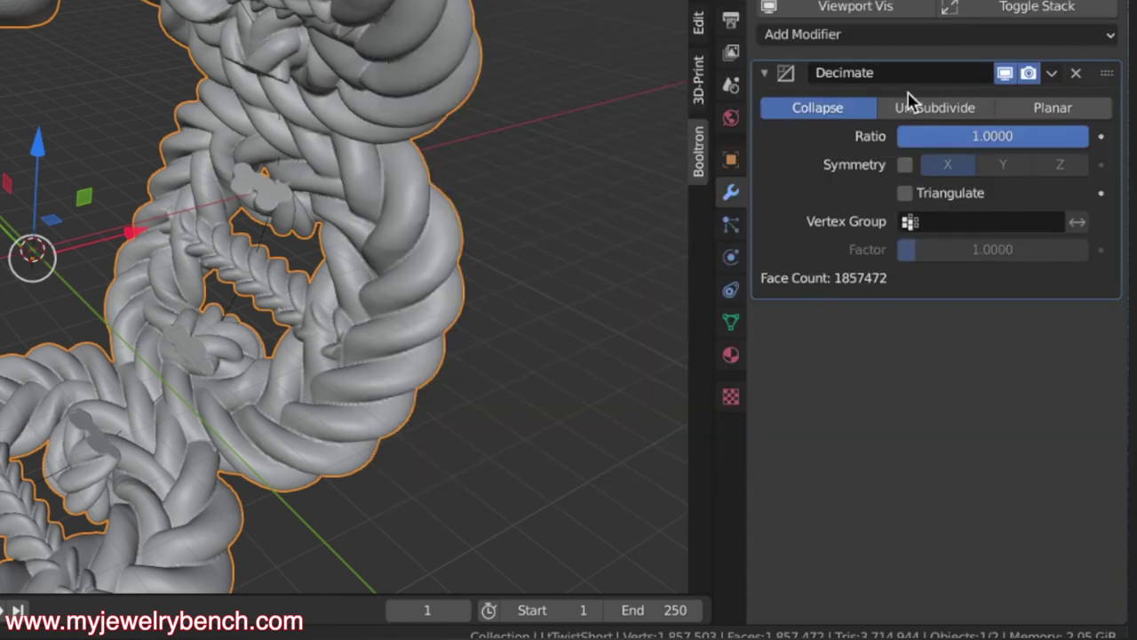
click(1013, 140)
text(.35)
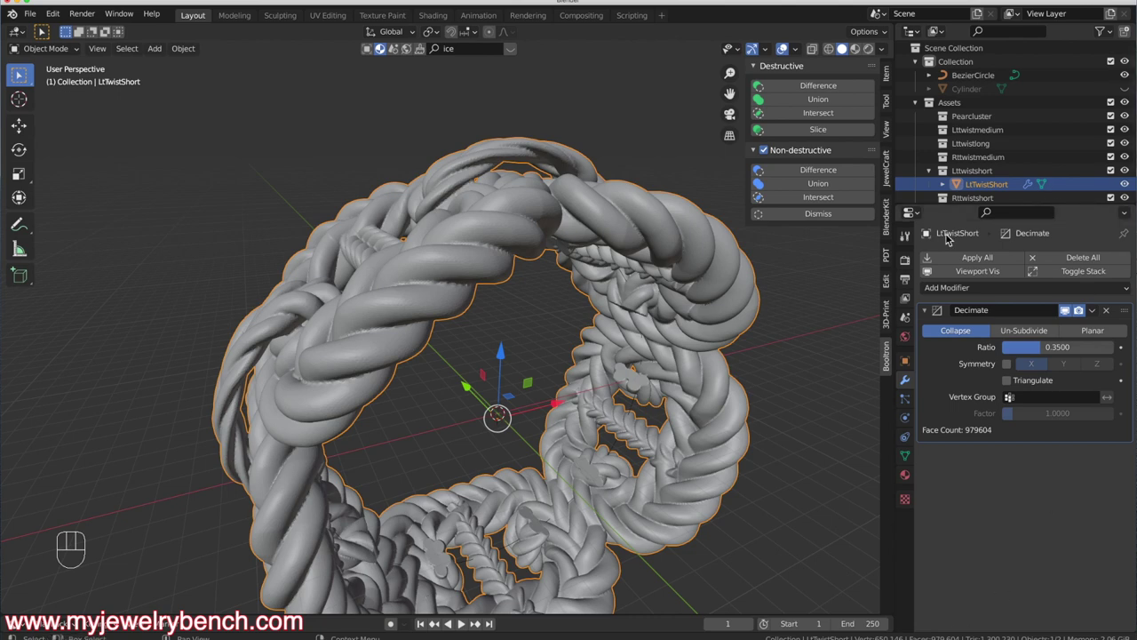
Apply the Decimate modifier to the rope ring and inspect its reduced mesh in Edit Mode
click(977, 257)
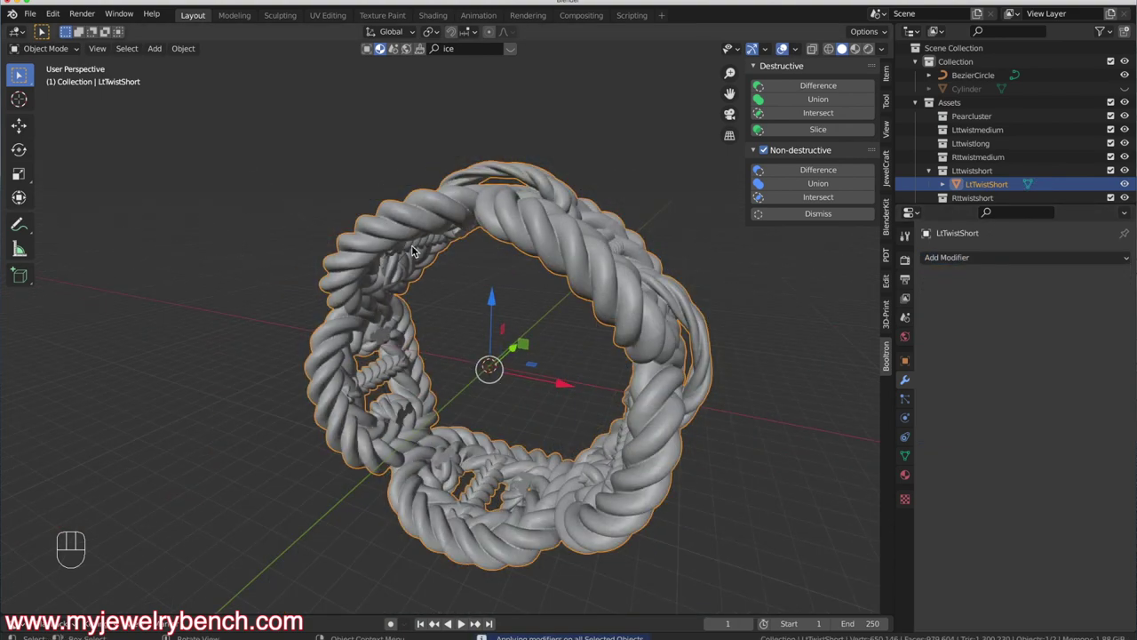
middle_drag(413, 251, 519, 329)
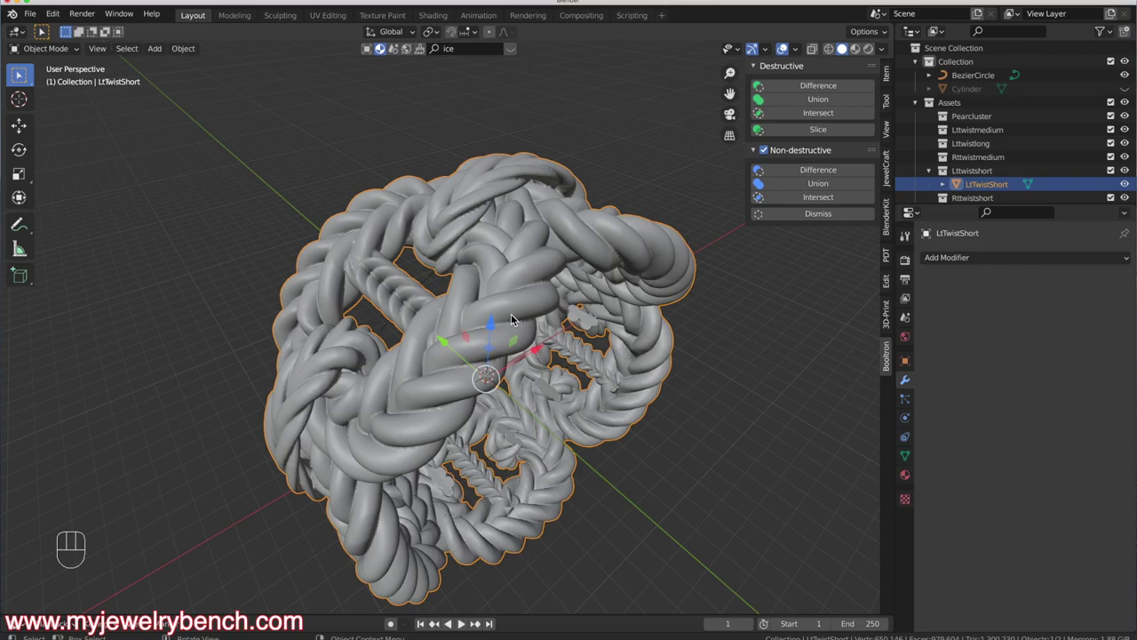
key(Tab)
scroll(510, 319, up, 5)
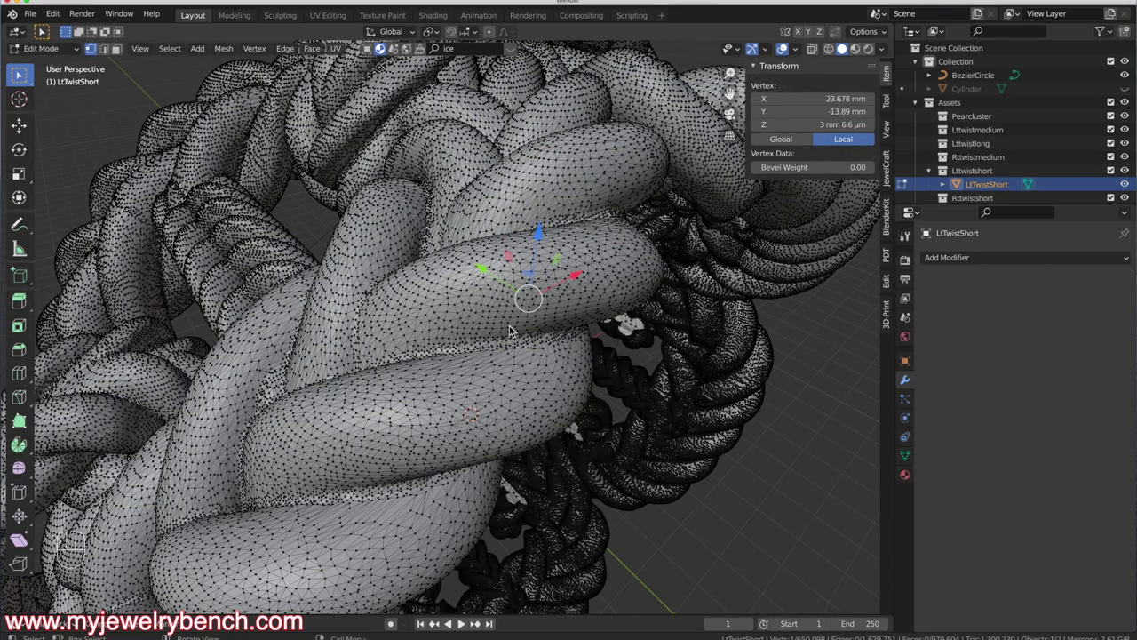
key(Tab)
scroll(515, 327, down, 8)
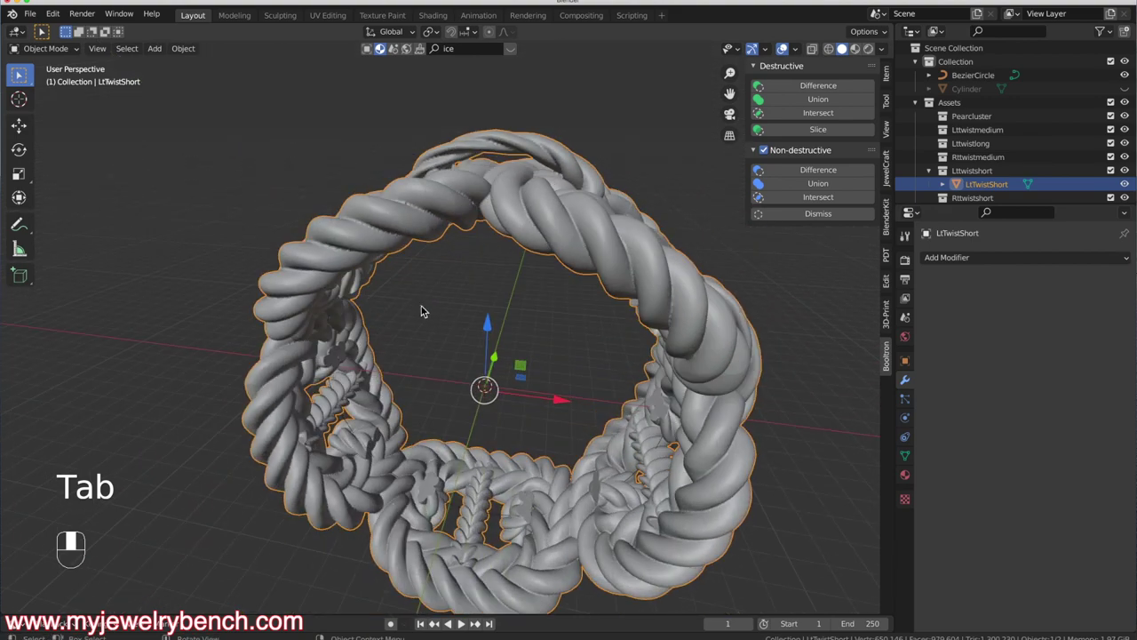
Unhide the finger-hole cylinder and scale it up by a factor of 1.021 in the X-ray front view
click(969, 89)
click(1124, 89)
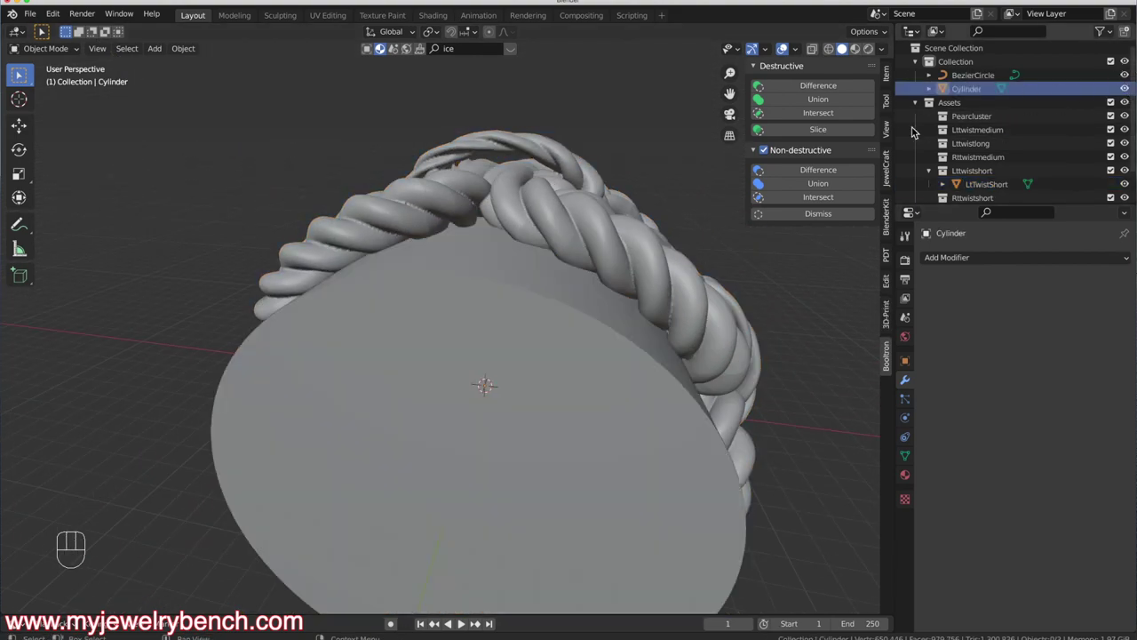
middle_drag(267, 307, 311, 293)
key(KP_1)
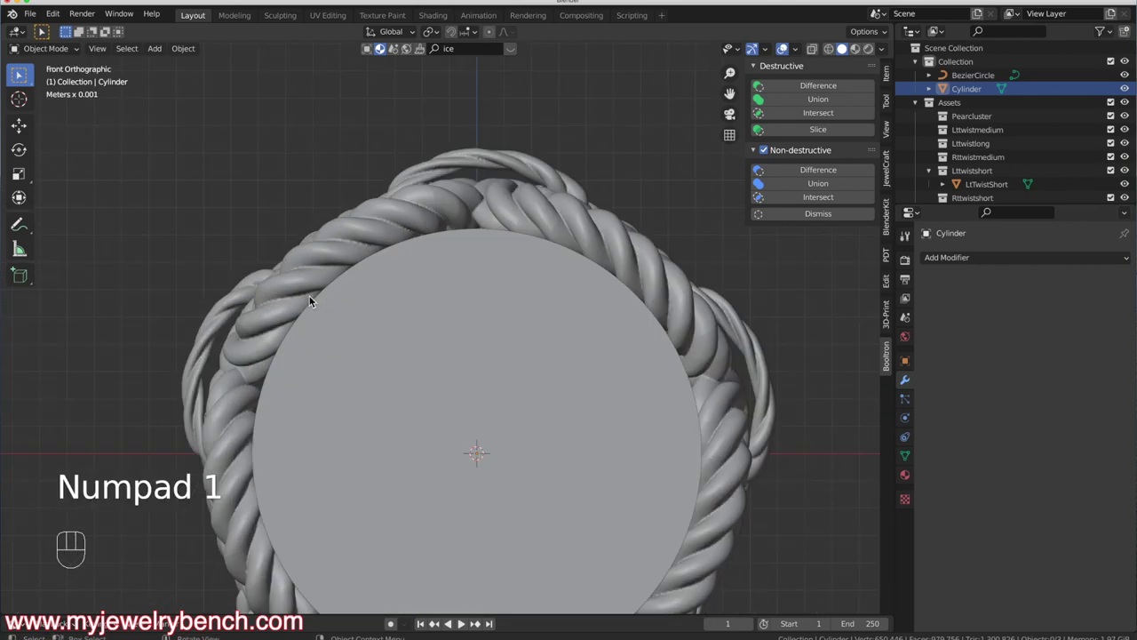
scroll(319, 266, down, 3)
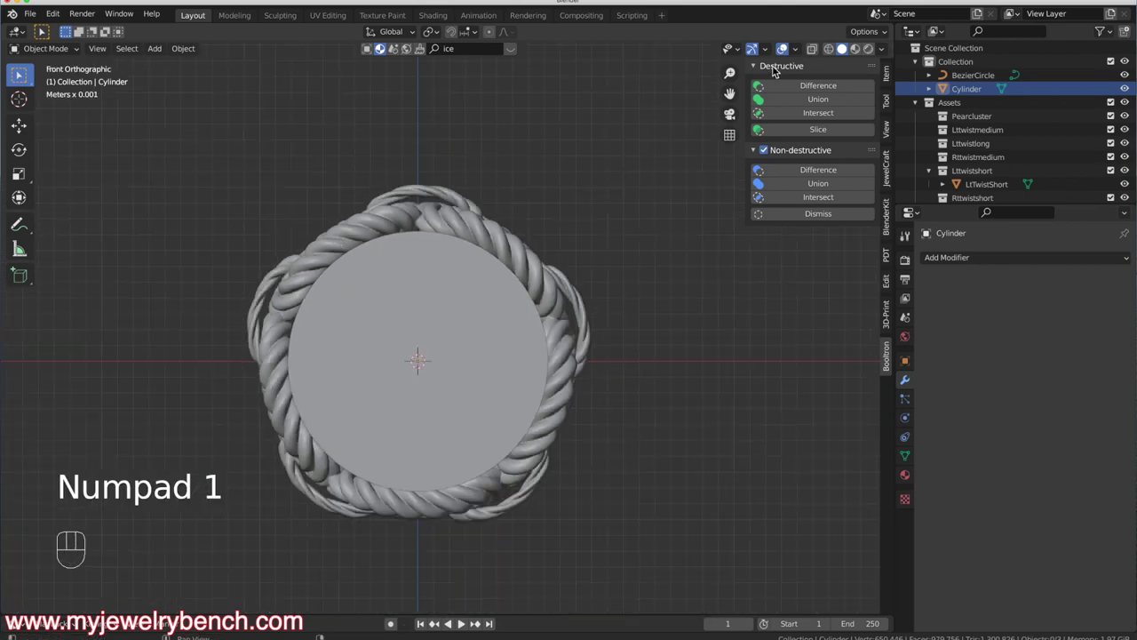
click(811, 49)
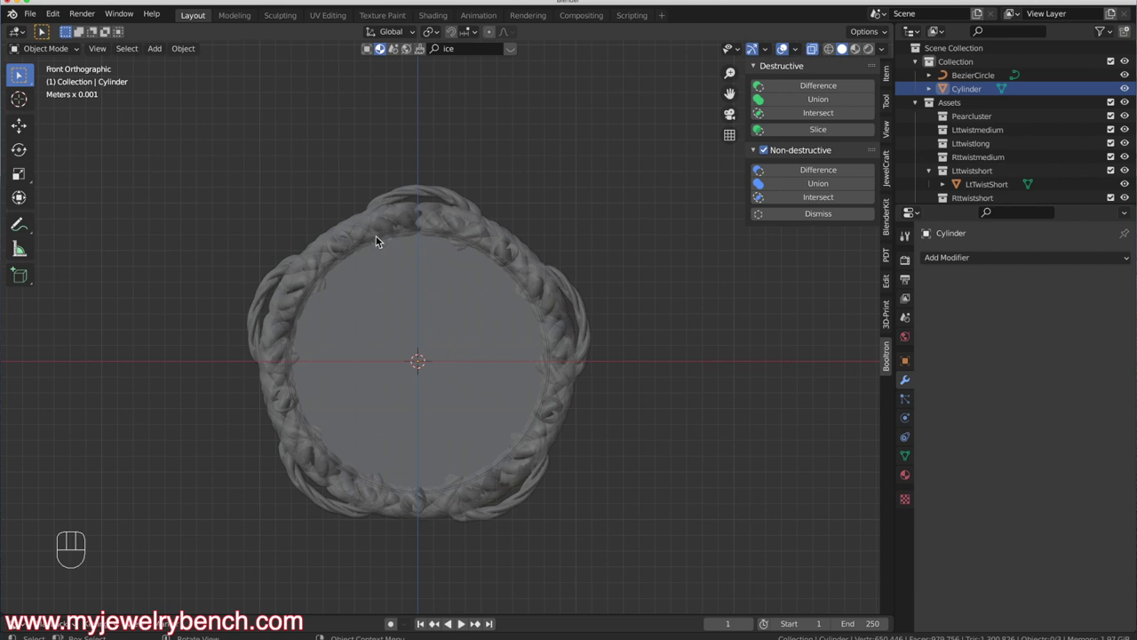
click(410, 348)
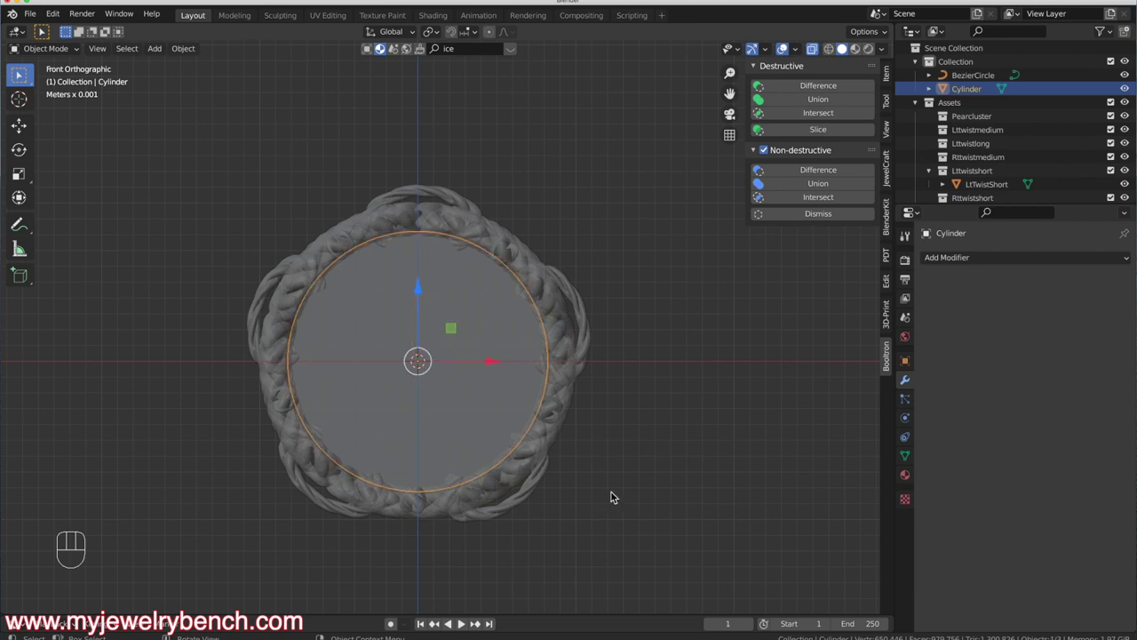
key(s)
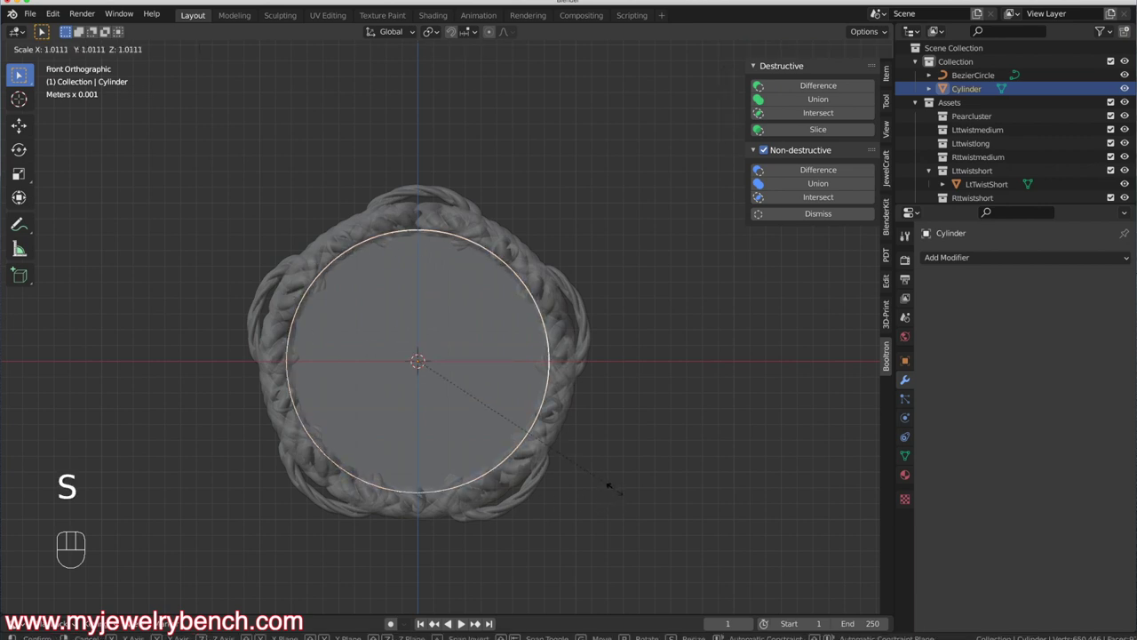
click(616, 498)
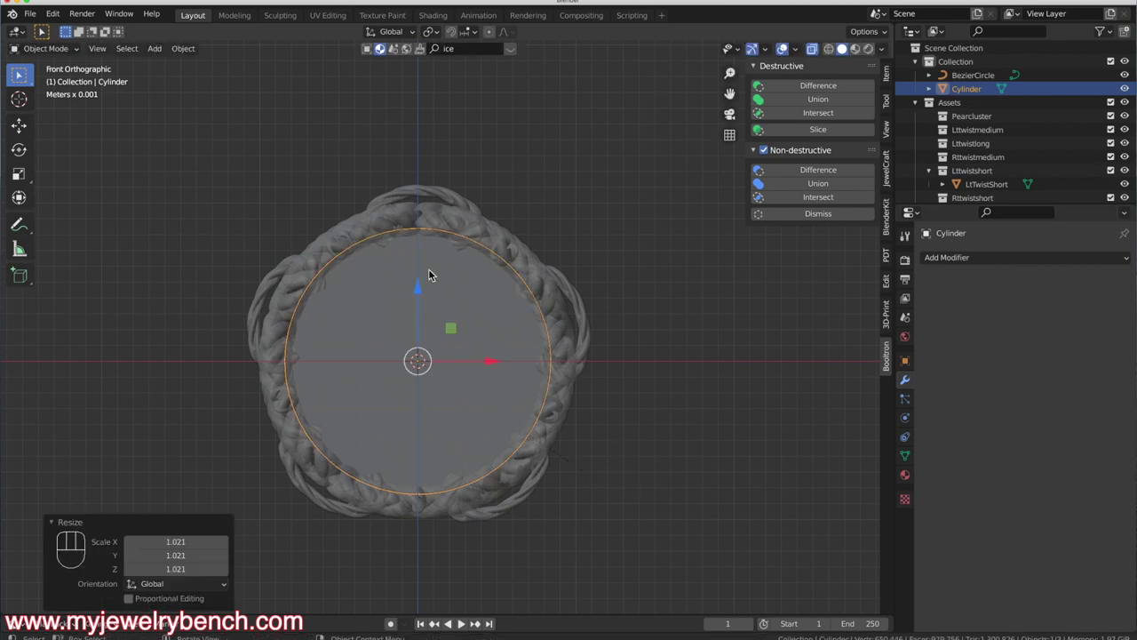
Try subtracting the cylinder from the rope ring with a destructive Boolean difference, inspect the cut, and undo it
shift+click(470, 222)
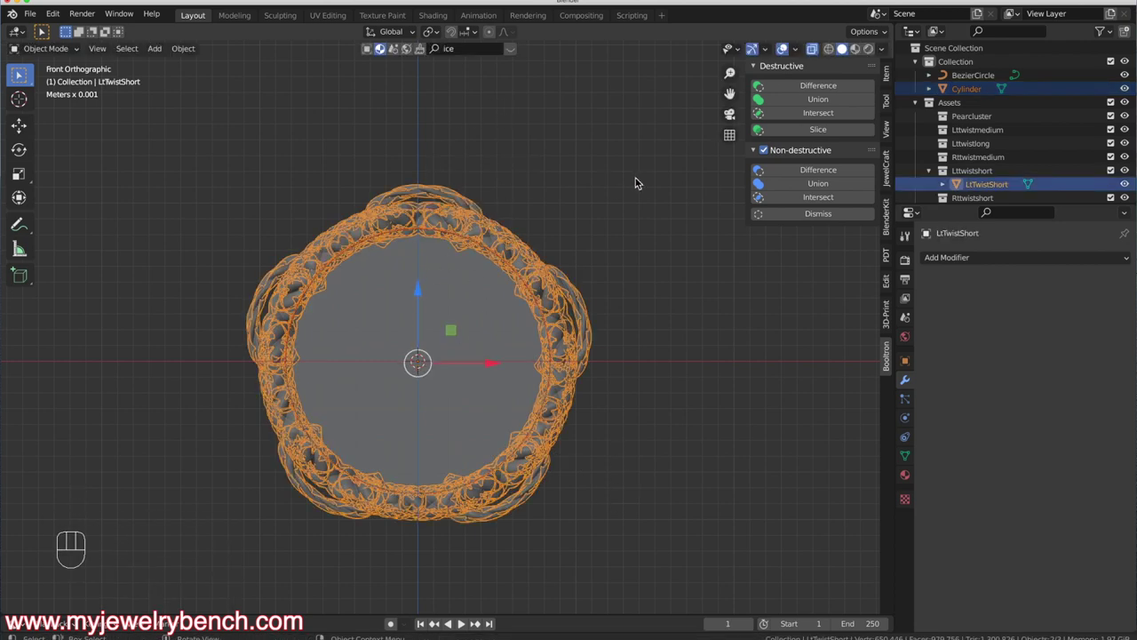
click(835, 86)
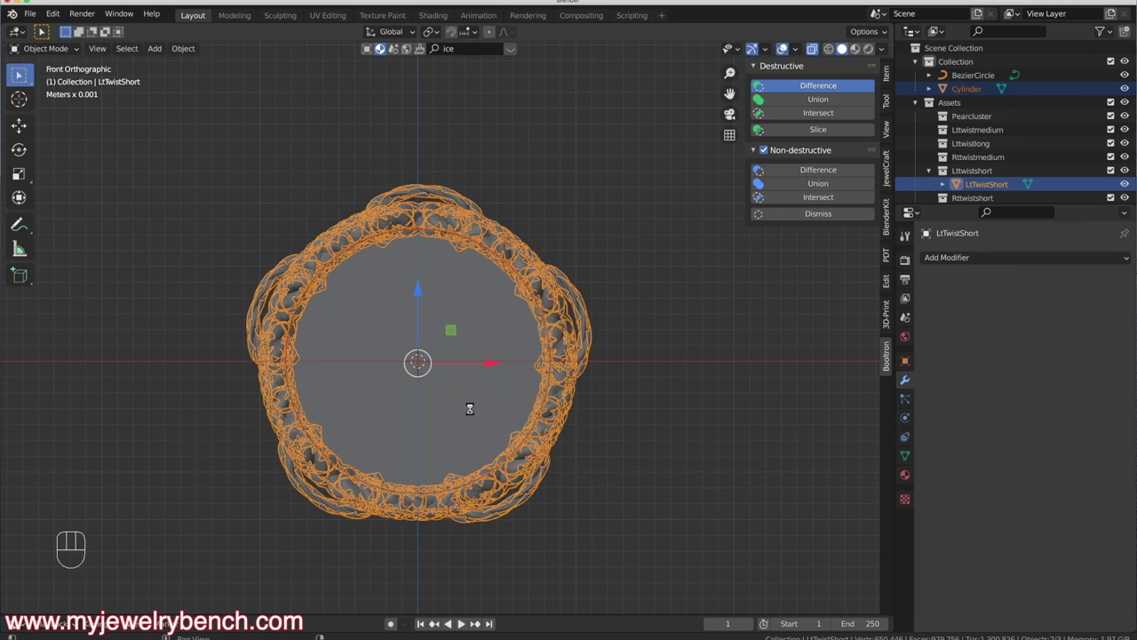
click(812, 48)
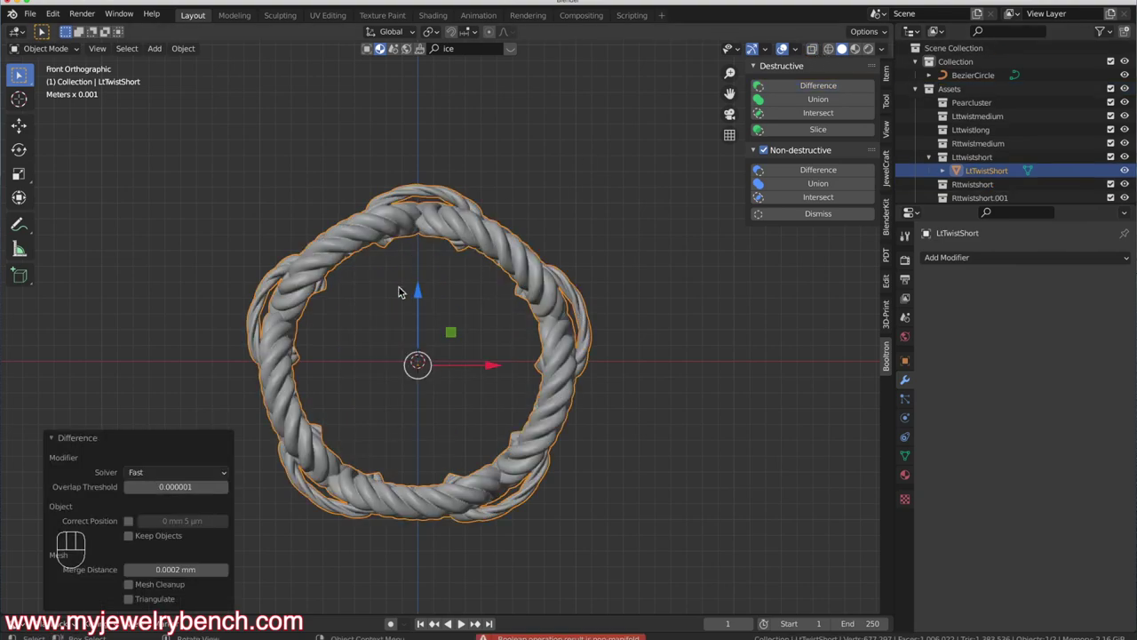
middle_drag(406, 293, 524, 373)
scroll(541, 401, up, 8)
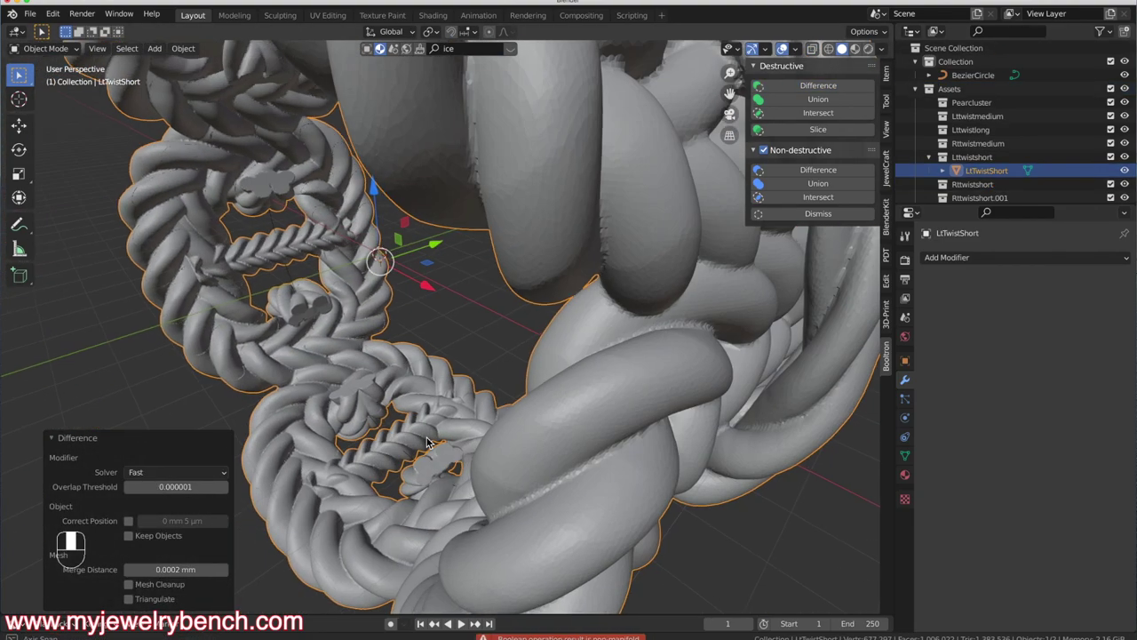
middle_drag(427, 441, 520, 385)
scroll(520, 385, down, 4)
key(super+z)
key(super+z)
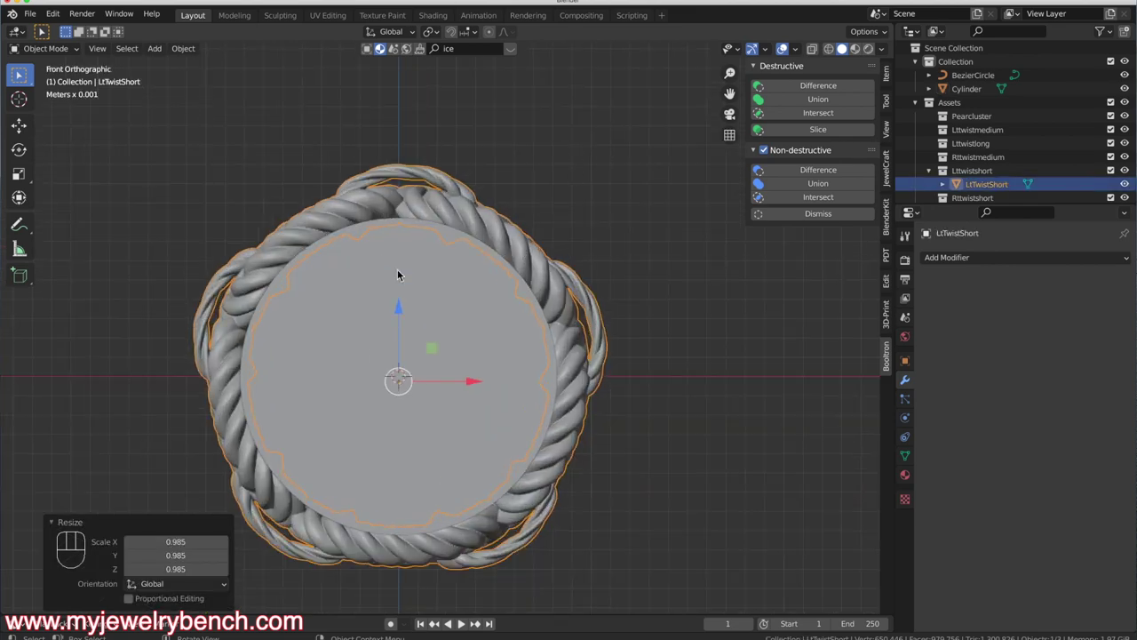
Subtract the cylinder from the rope ring with a non-destructive Boolean difference, inspect the cut, and apply the ring's Boolean modifier
click(424, 306)
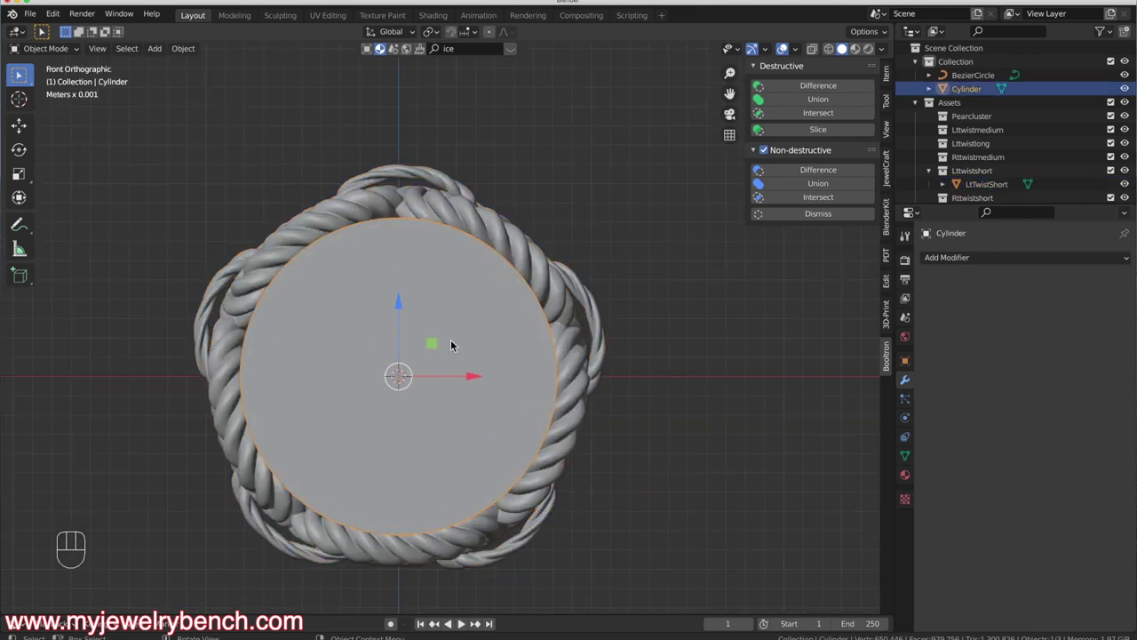
key(shift)
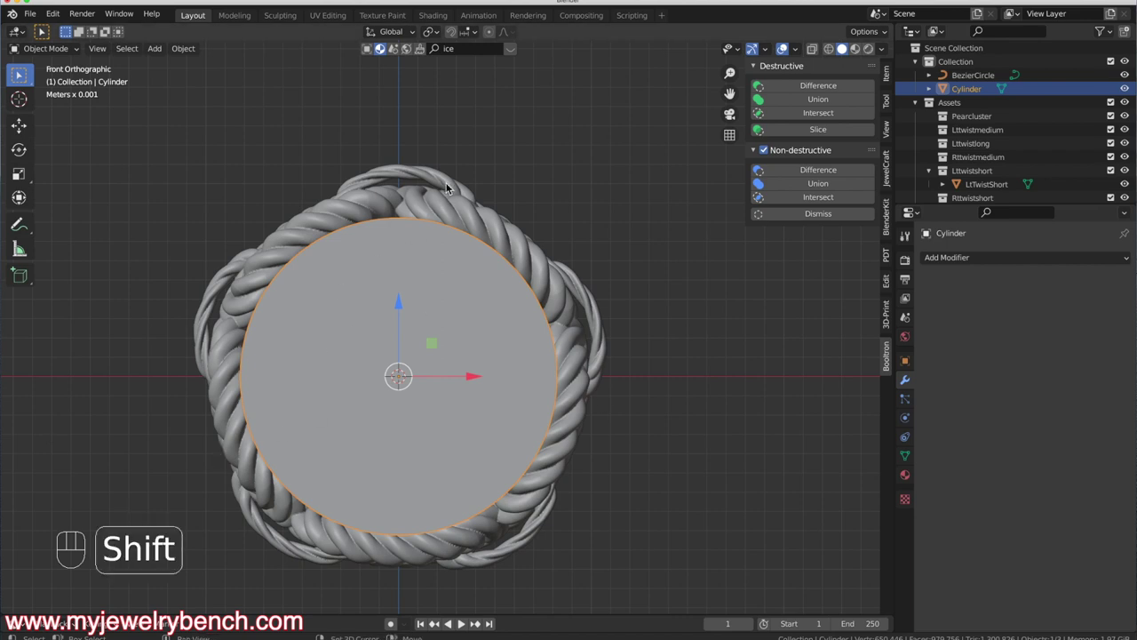
shift+click(415, 190)
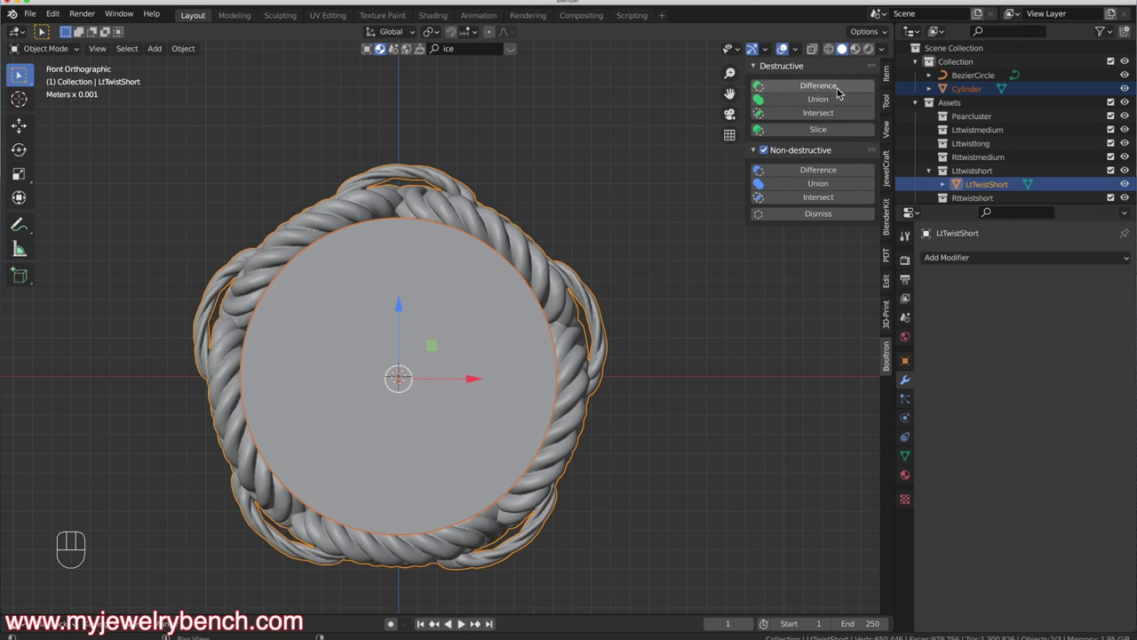
click(808, 177)
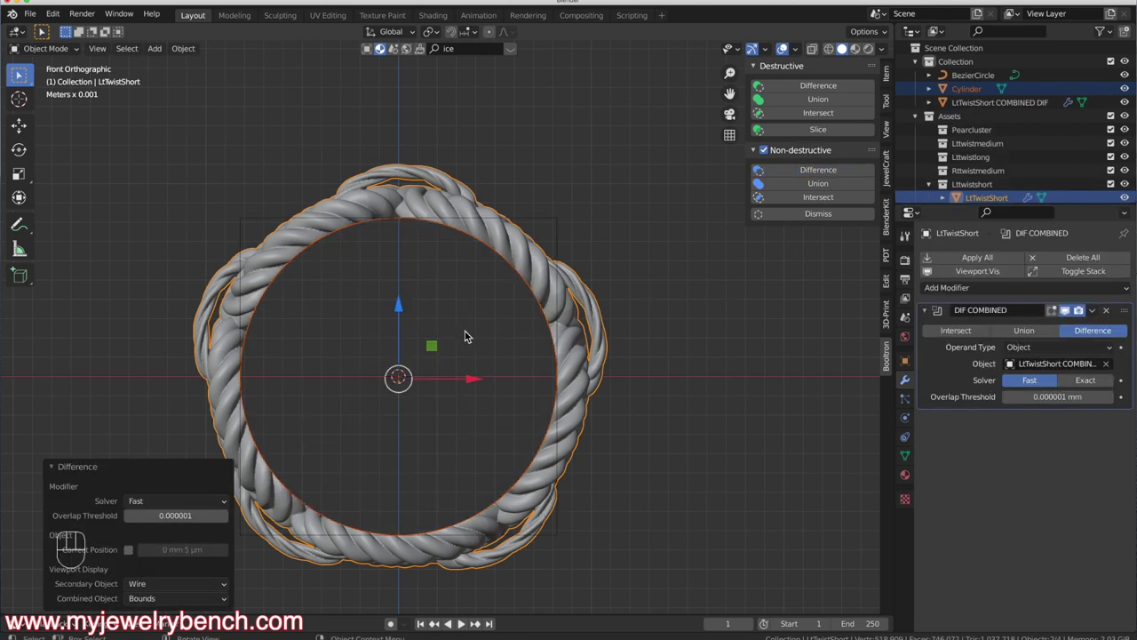
middle_drag(469, 336, 568, 378)
scroll(448, 310, up, 5)
scroll(542, 302, down, 5)
middle_drag(541, 308, 601, 302)
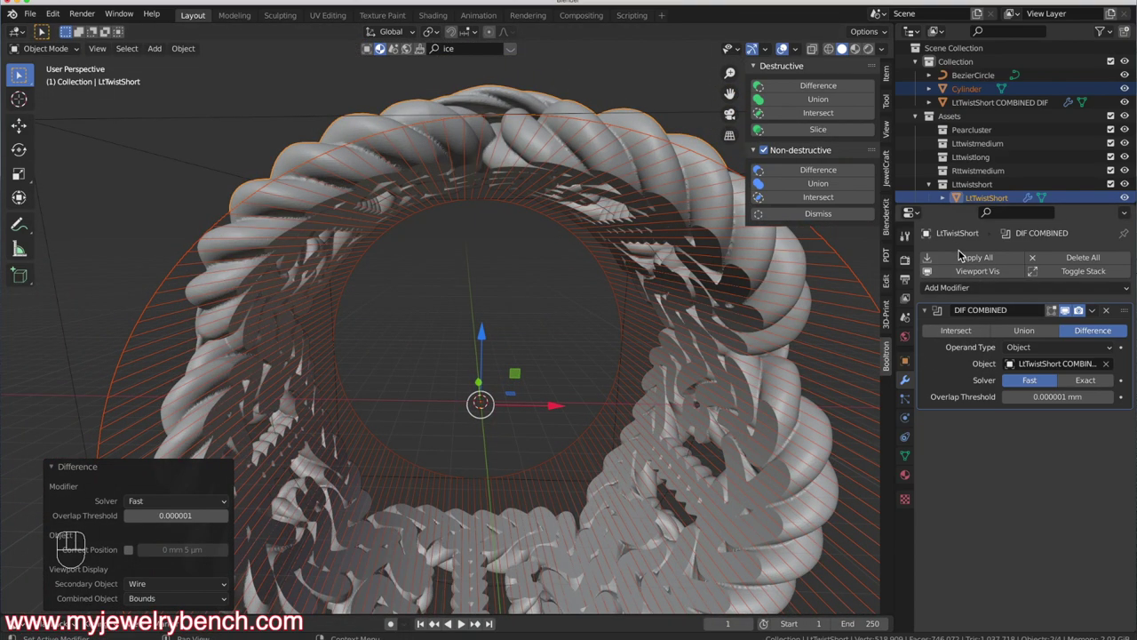
click(985, 258)
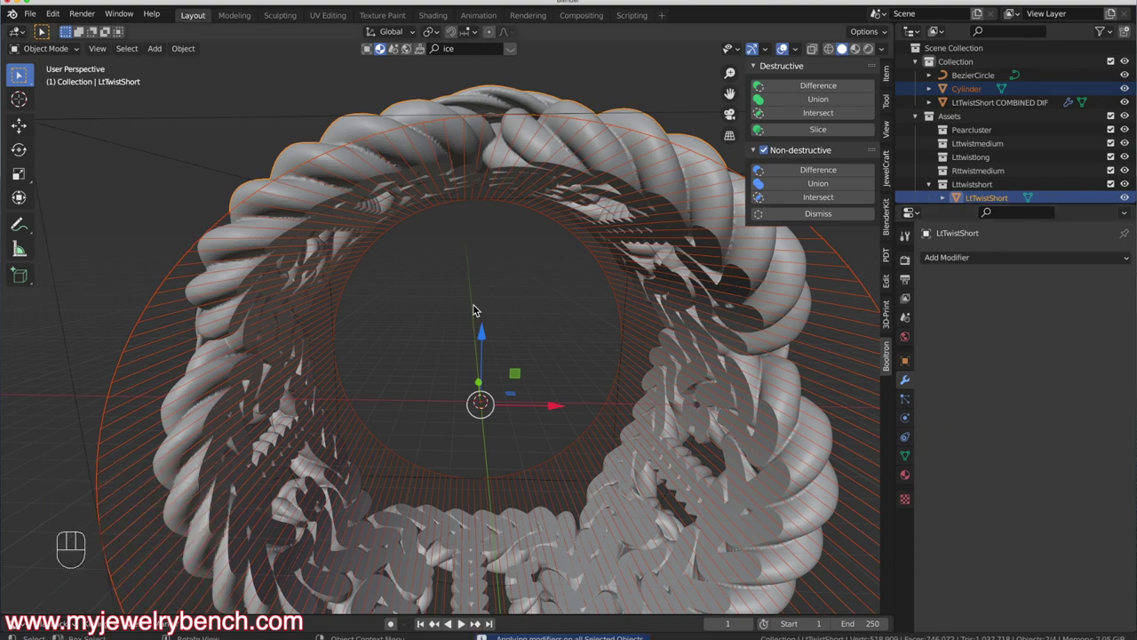
Hide the cylinder and delete the leftover combined Boolean cutter object surrounding the ring
click(1124, 89)
middle_drag(577, 271, 635, 336)
click(786, 292)
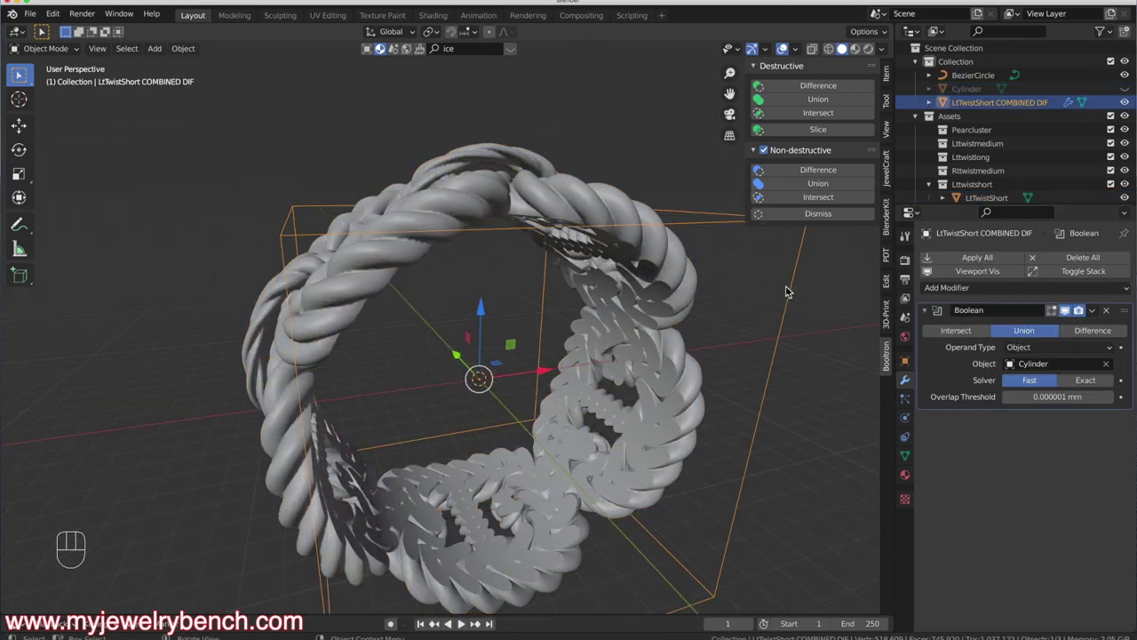
key(x)
click(791, 283)
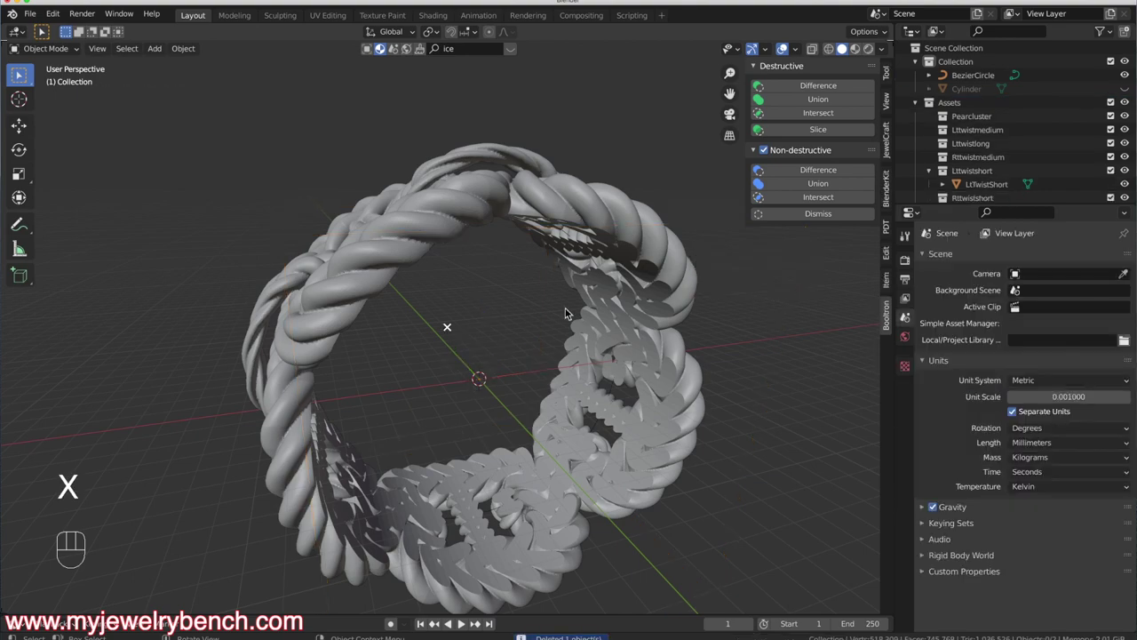
Select the cut rope ring, examine it inside and out, and check its overall dimensions
middle_drag(568, 313, 414, 322)
click(353, 309)
scroll(563, 338, down, 3)
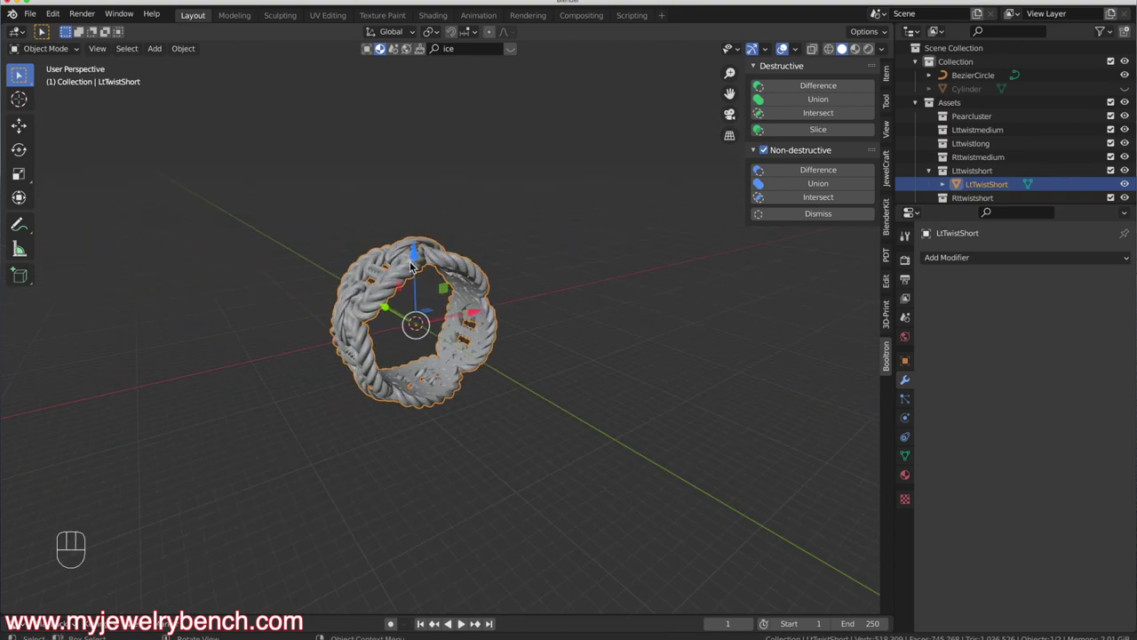
scroll(415, 278, up, 4)
middle_drag(415, 278, 427, 315)
middle_drag(553, 254, 631, 266)
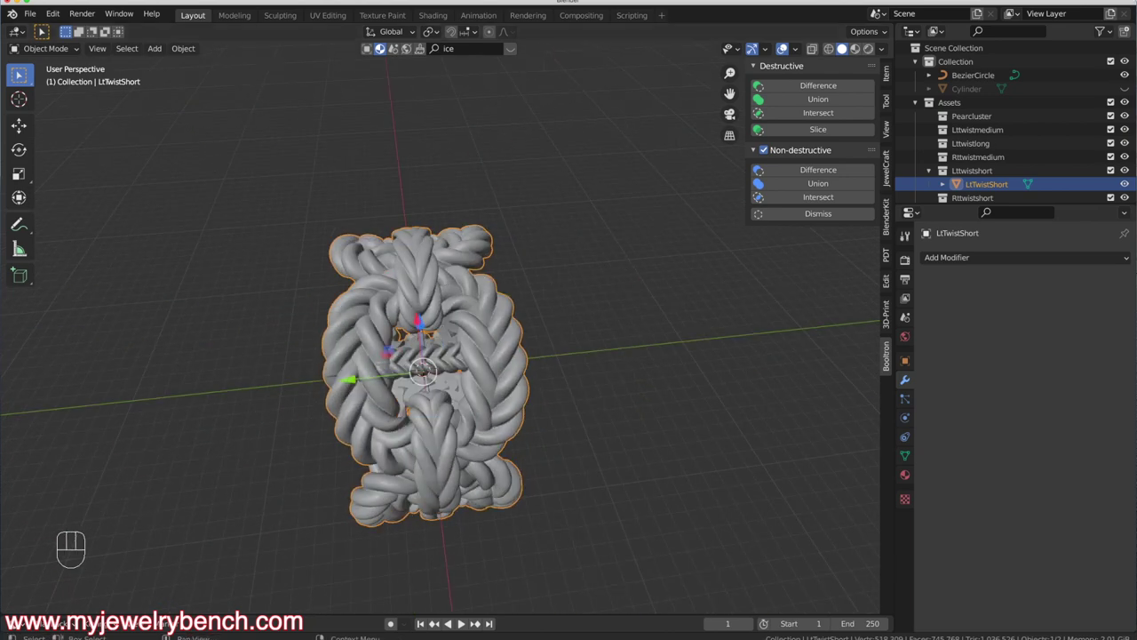
click(886, 80)
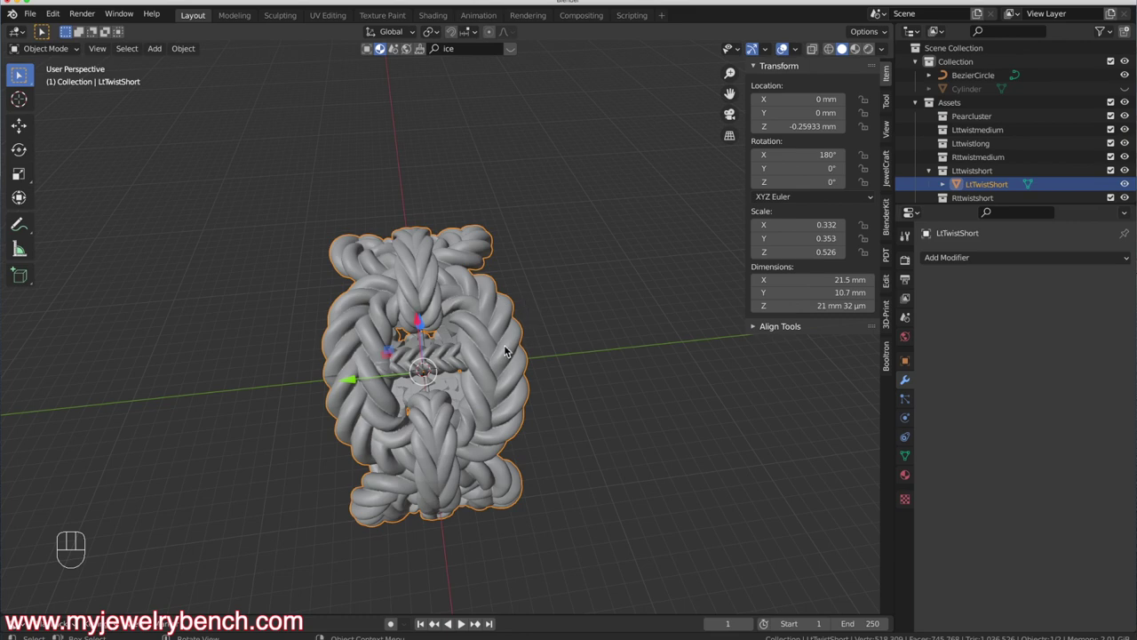
middle_drag(505, 351, 528, 429)
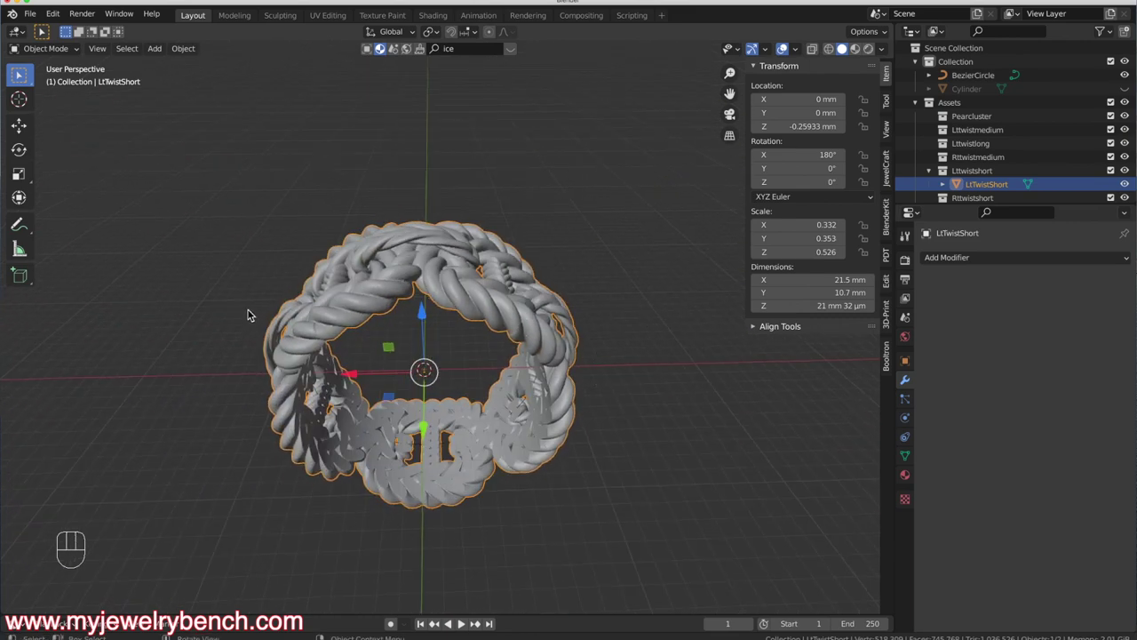
middle_drag(451, 350, 551, 347)
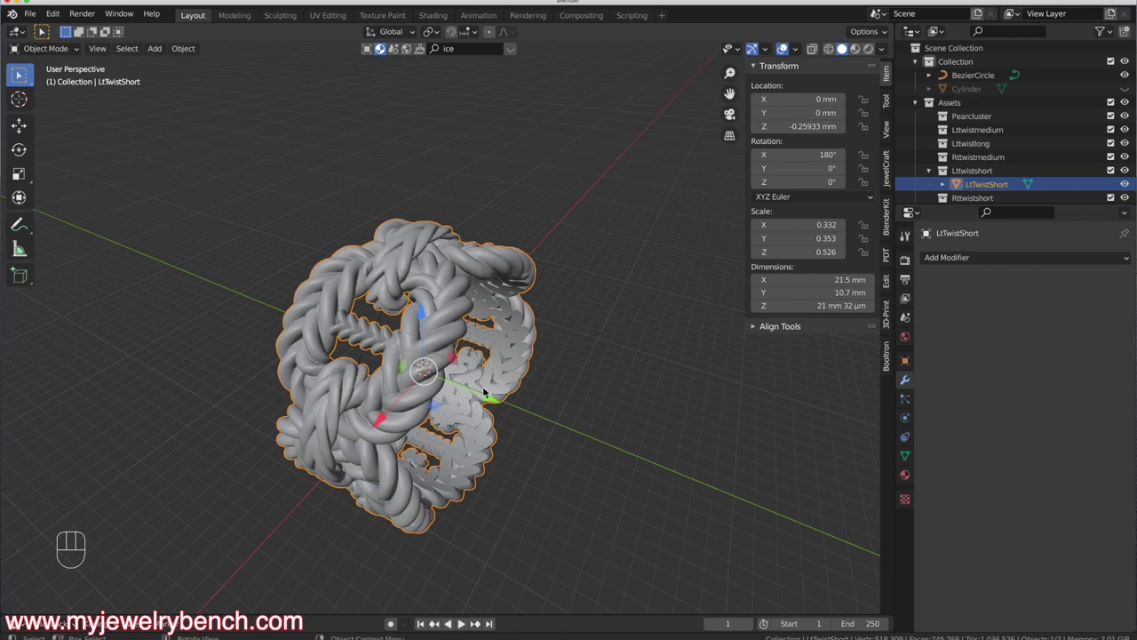
middle_drag(484, 392, 368, 197)
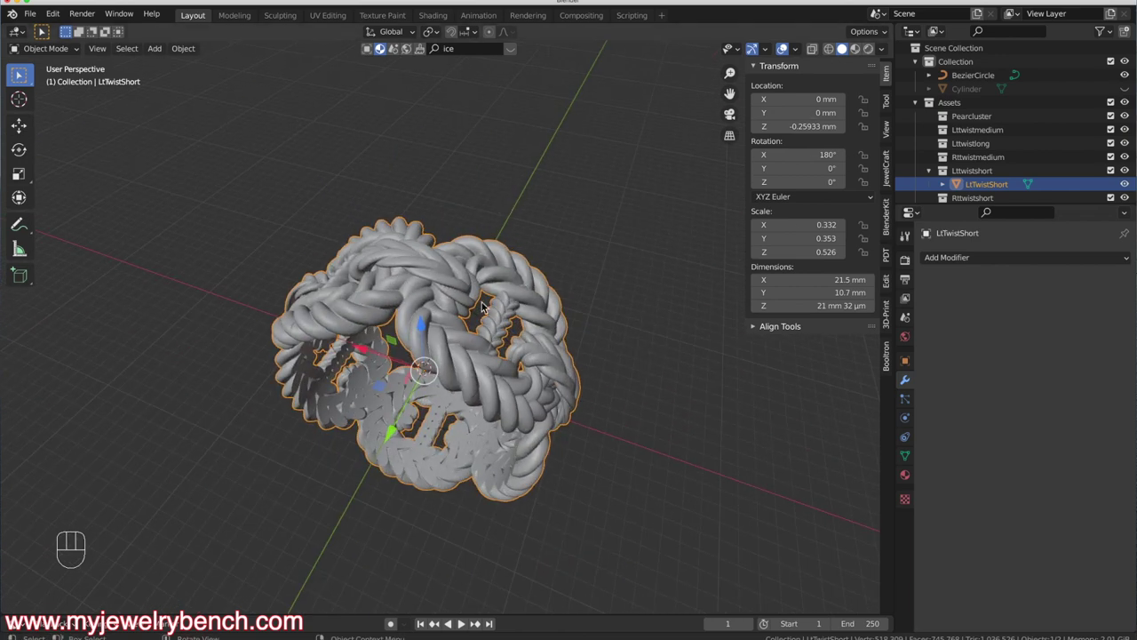
middle_drag(485, 336, 435, 347)
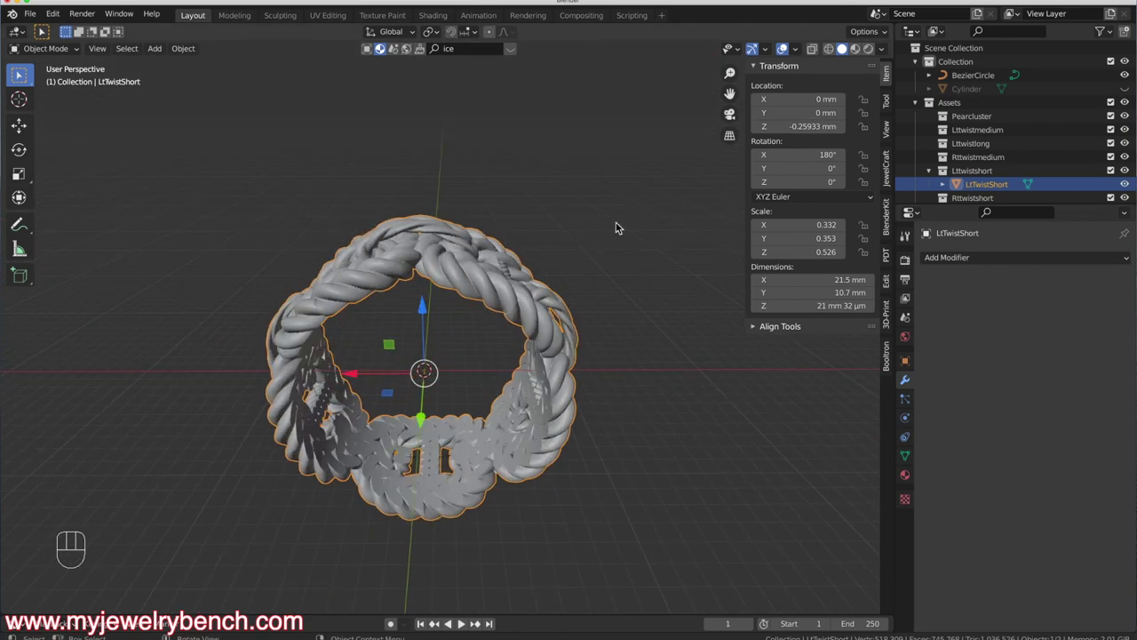
Check the dimensions of the BezierCircle against the ring and display the Simple Asset Manager's ropes category
click(984, 77)
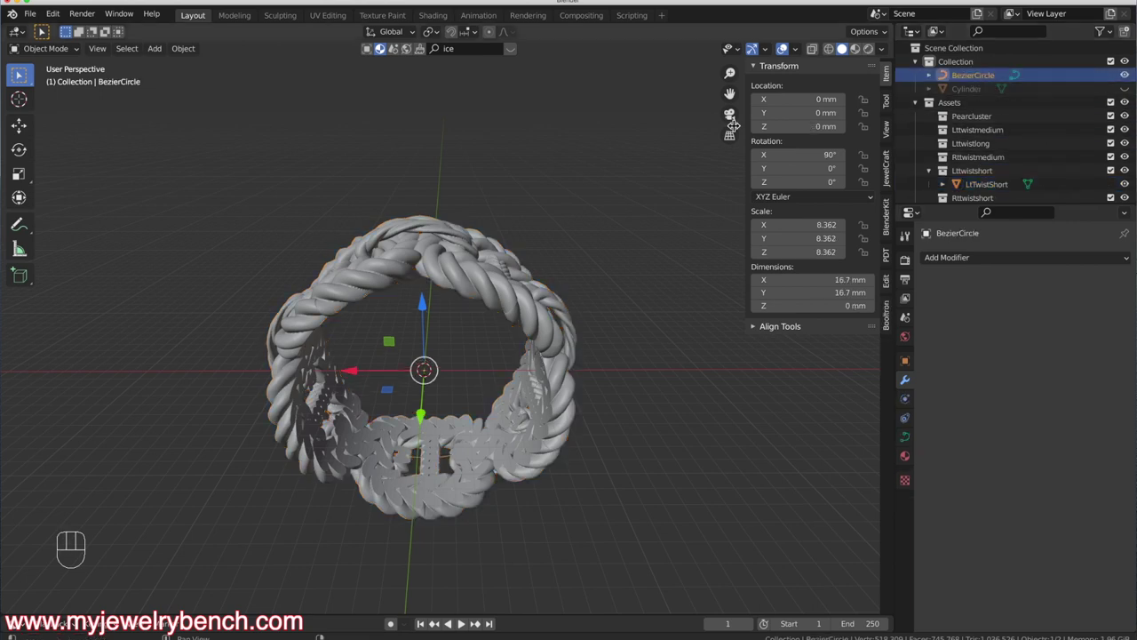
mouse_move(485, 337)
middle_down()
mouse_move(629, 334)
mouse_move(503, 339)
middle_up()
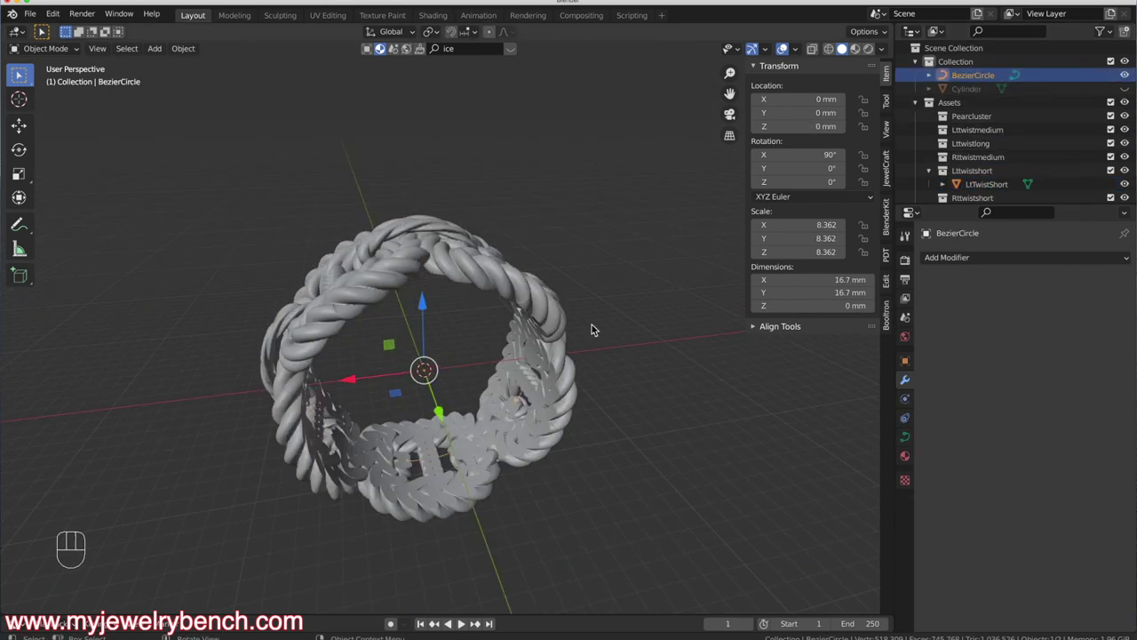
scroll(560, 259, down, 2)
middle_drag(460, 265, 383, 271)
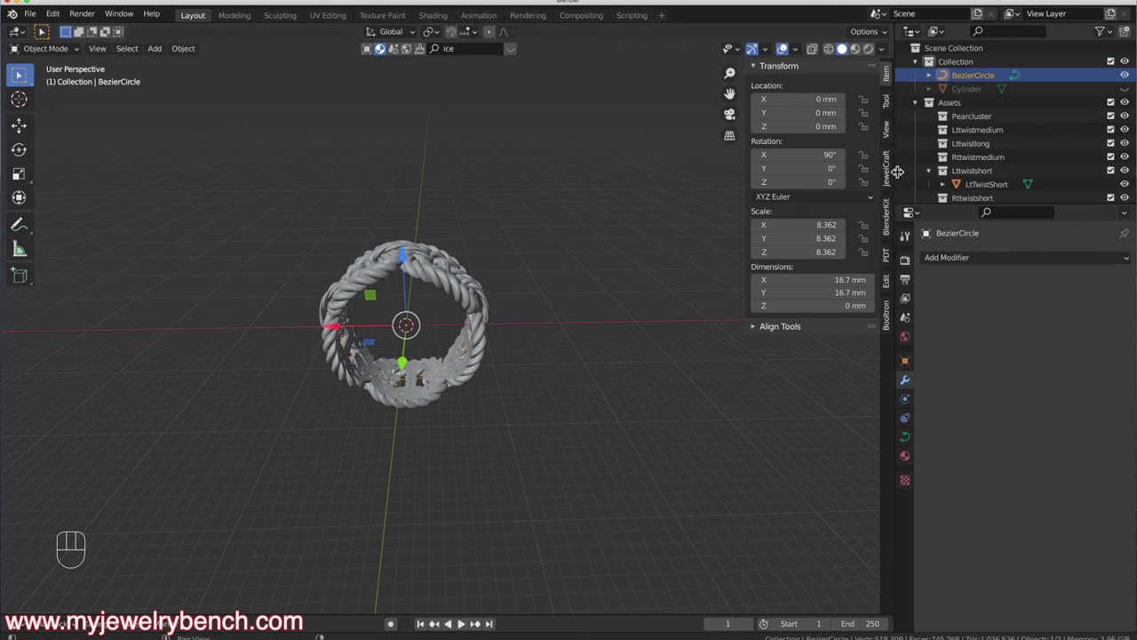
click(886, 101)
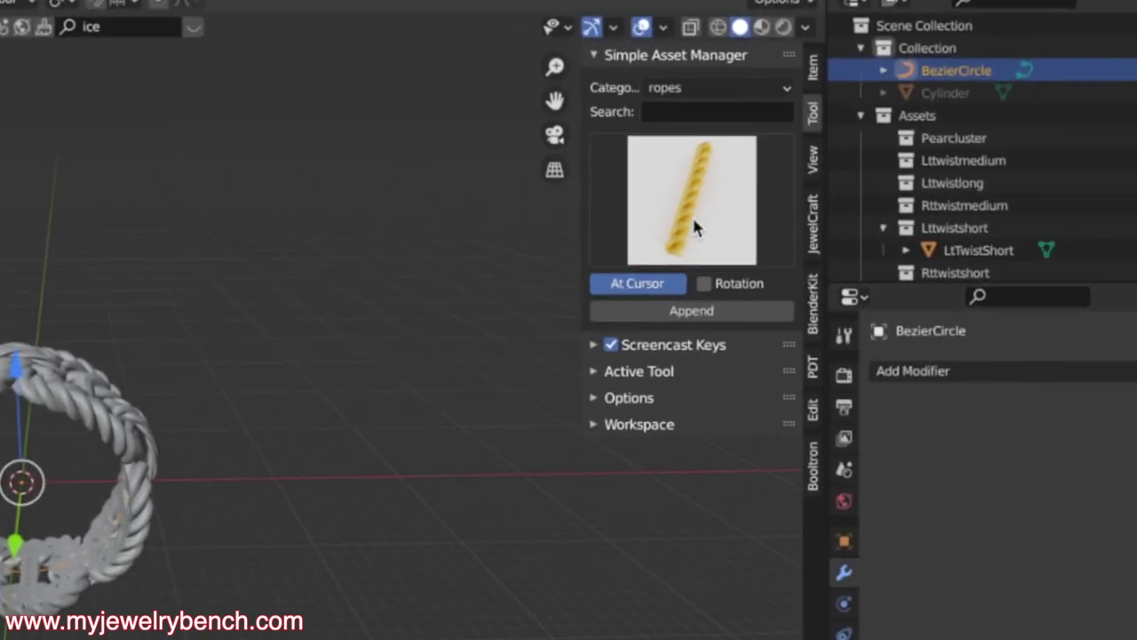
Append the Lttwistlong and Rttwistlong rope assets to the scene at the 3D cursor
click(762, 197)
click(126, 354)
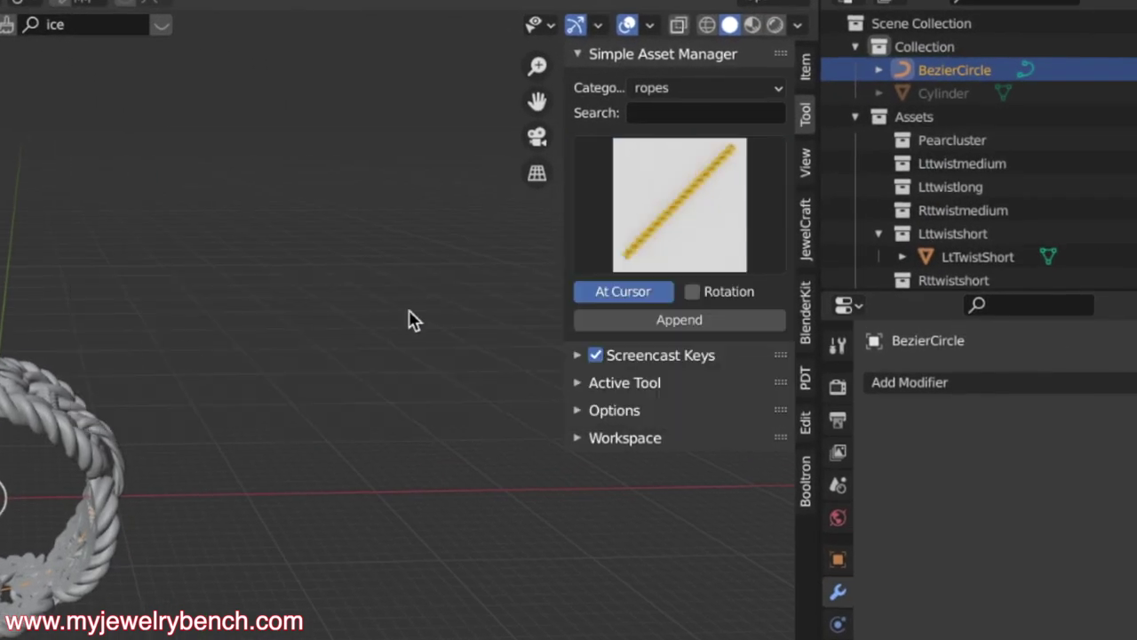
click(679, 321)
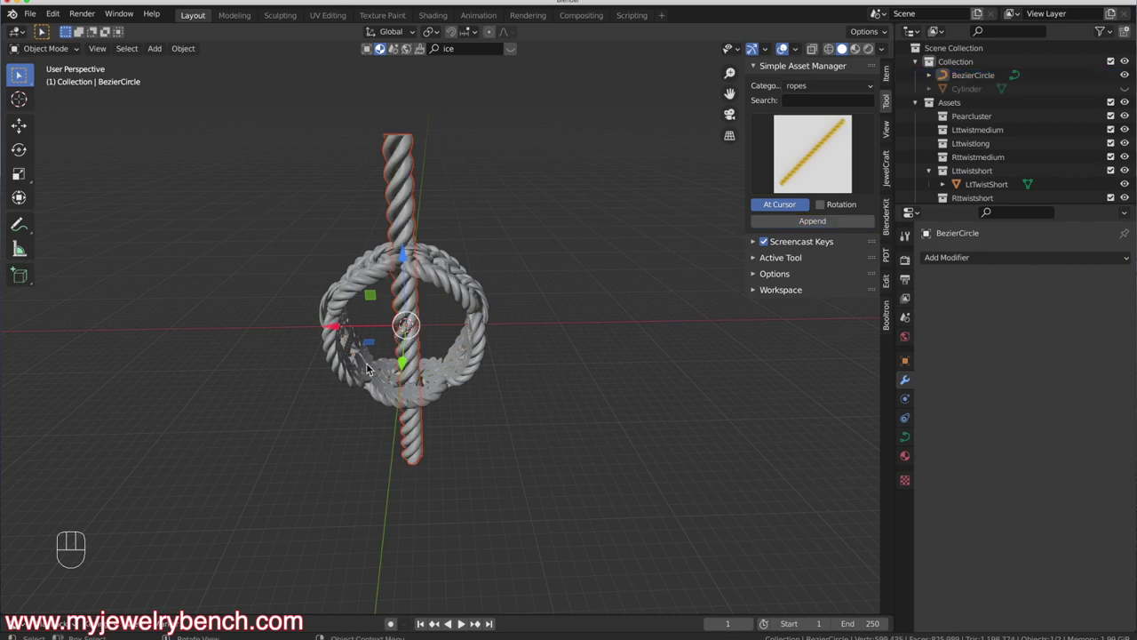
click(817, 191)
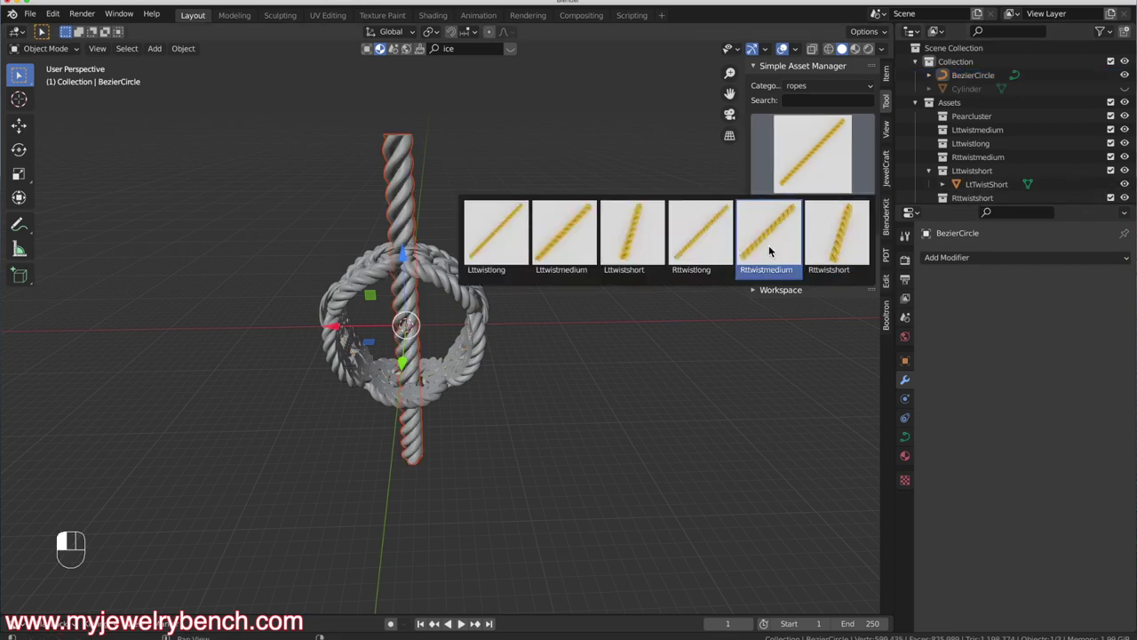
click(716, 250)
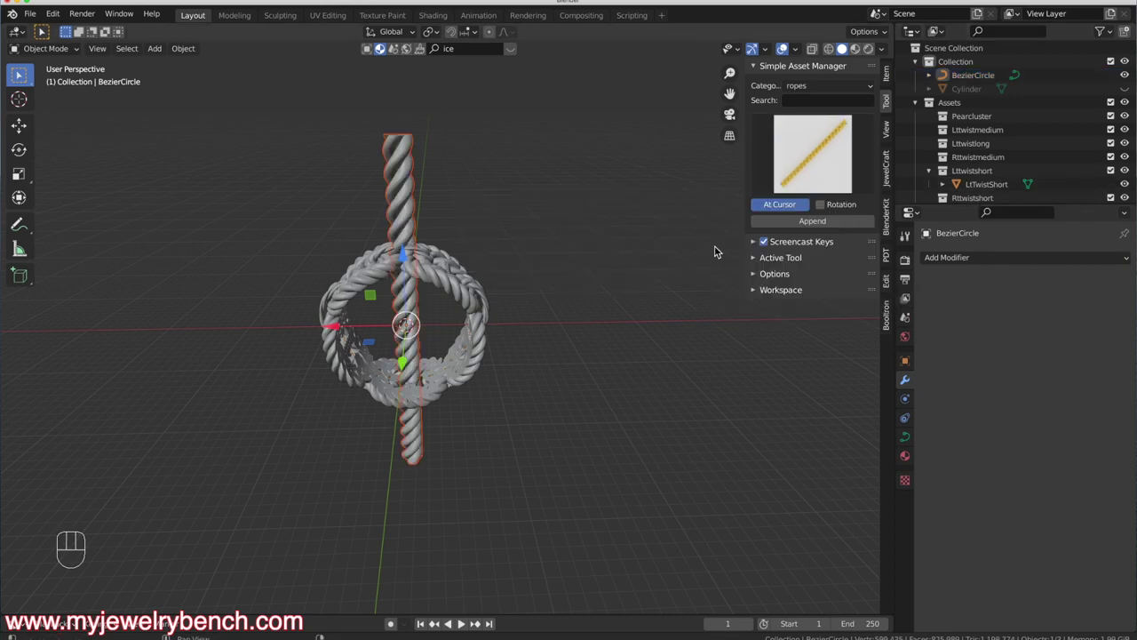
click(822, 221)
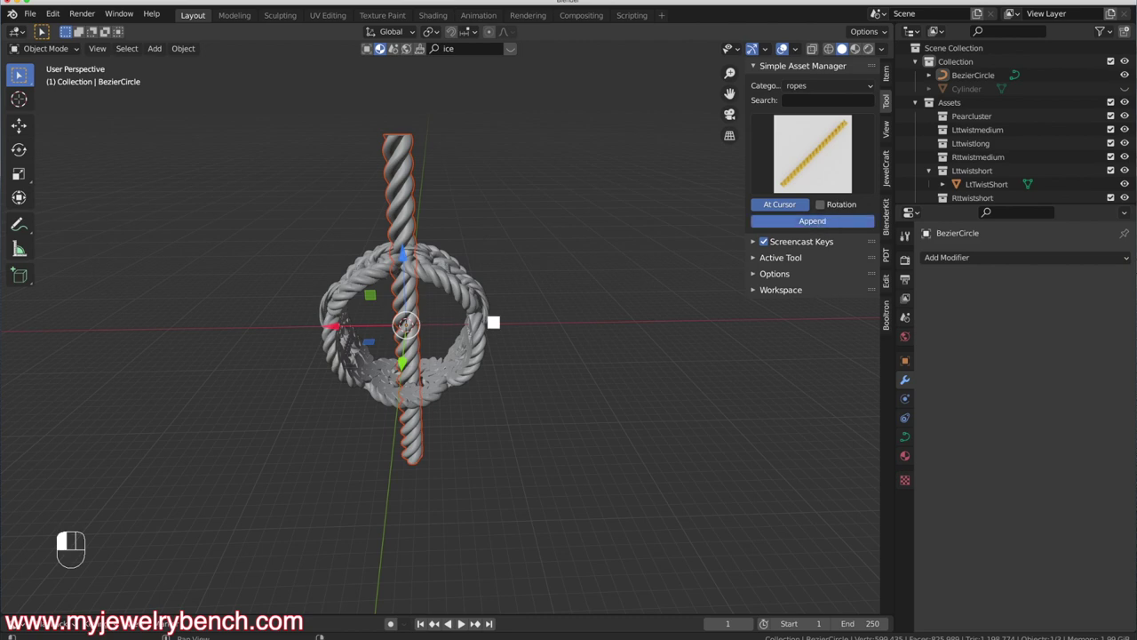
click(424, 320)
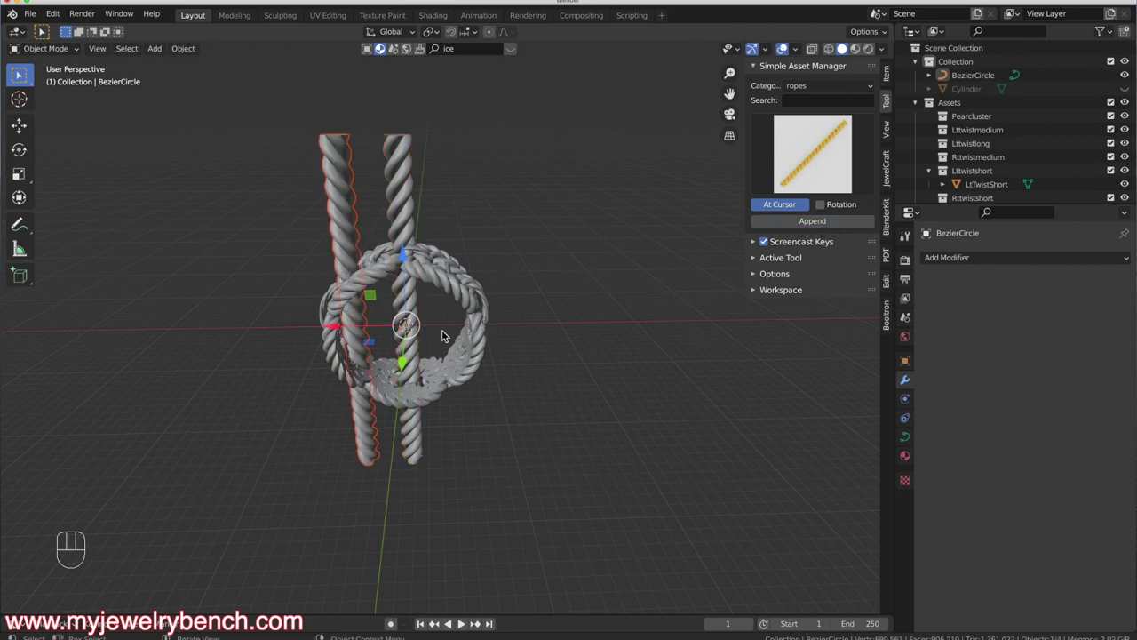
Set the RtTwistLong rope's origin to its center of mass (volume) and snap the rope to the 3D cursor
middle_drag(425, 321, 528, 338)
click(345, 229)
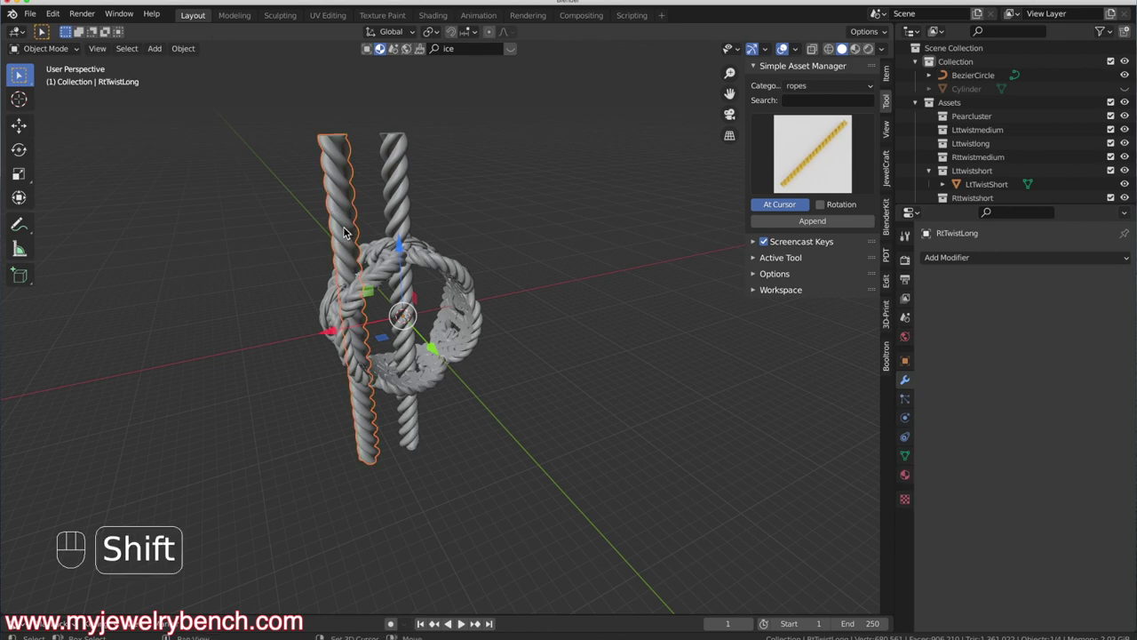
key(shift+s)
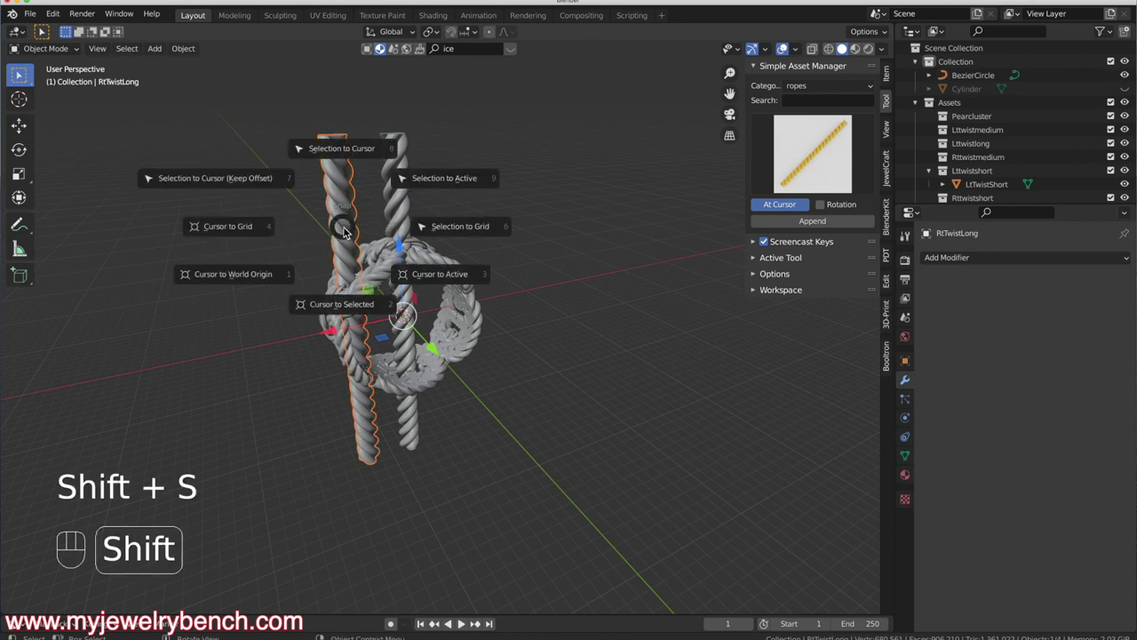
click(347, 162)
right_click(342, 203)
mouse_move(341, 198)
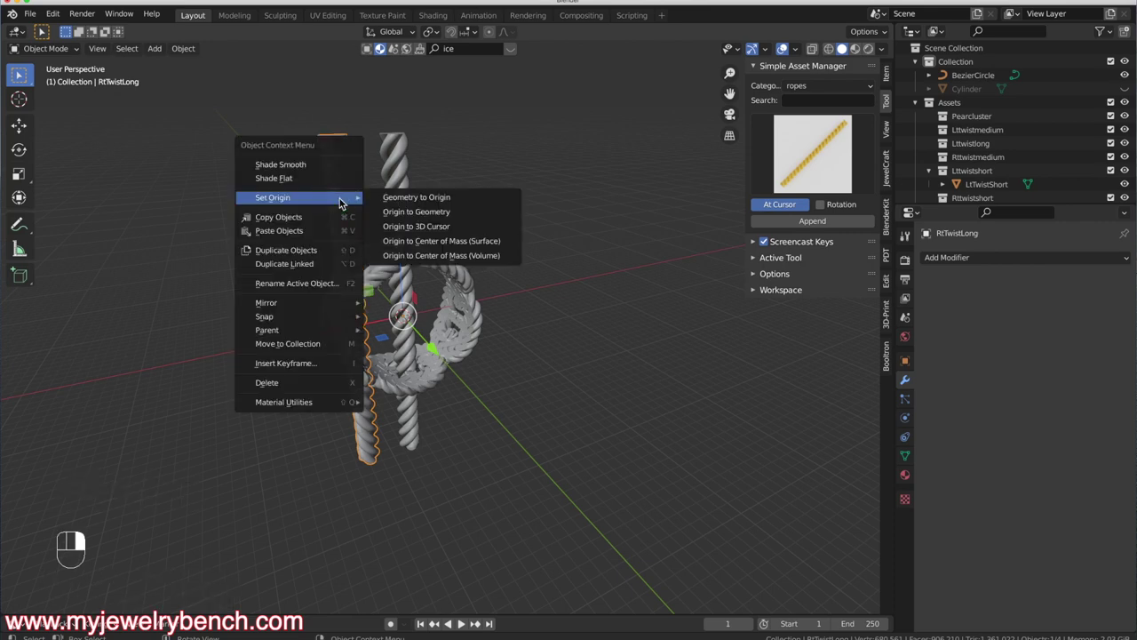
click(433, 256)
key(shift+s)
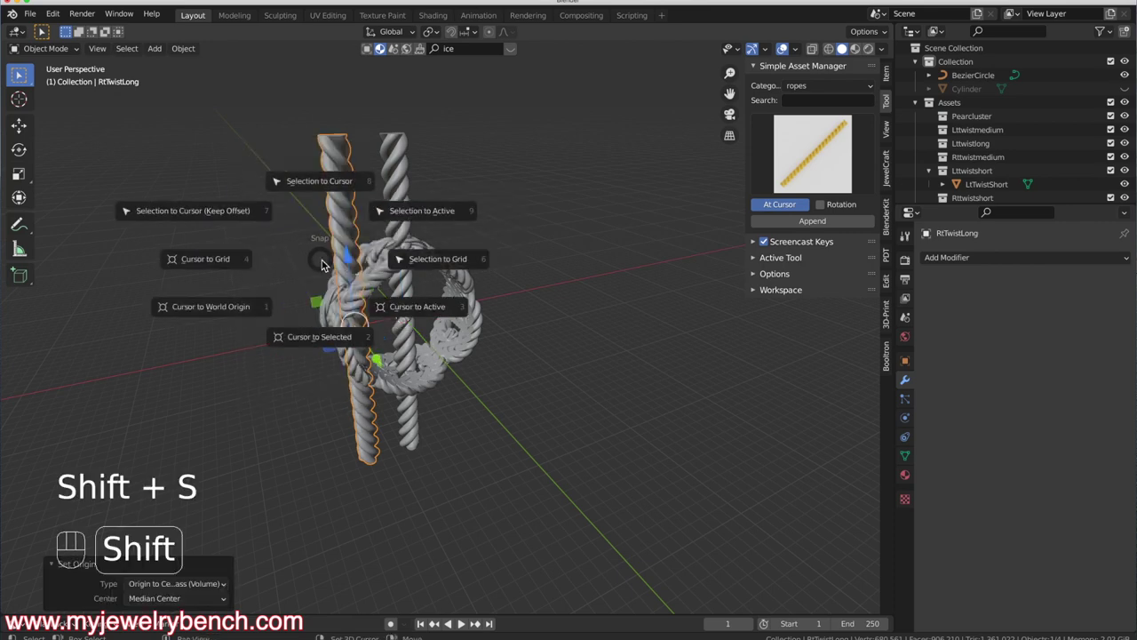
click(325, 186)
middle_drag(324, 187, 345, 140)
middle_drag(391, 235, 401, 179)
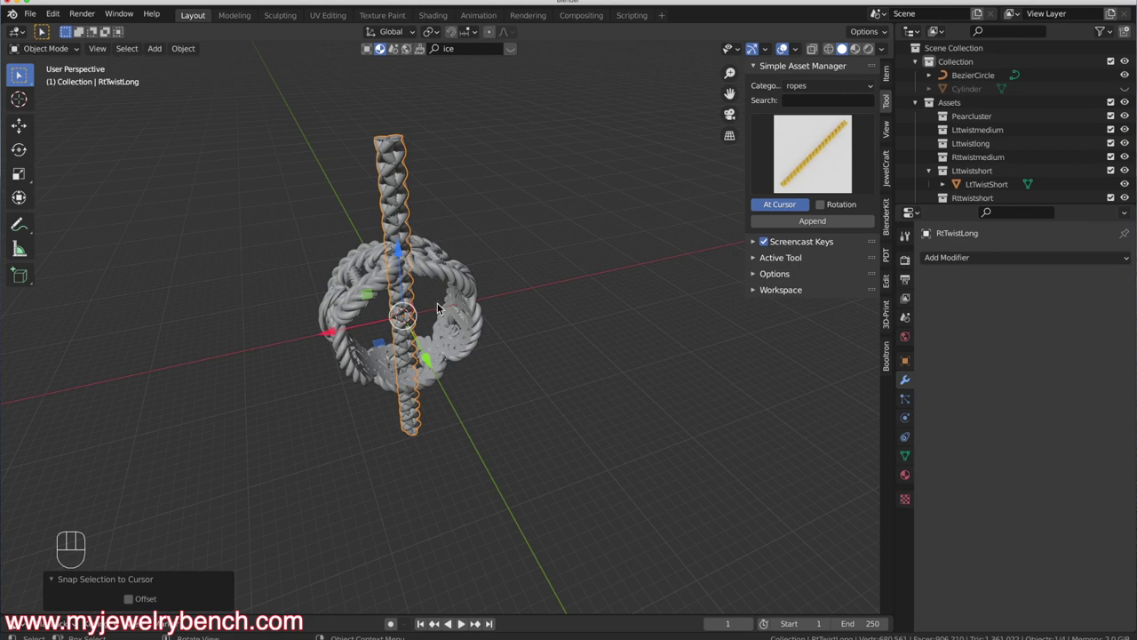
middle_drag(437, 309, 410, 300)
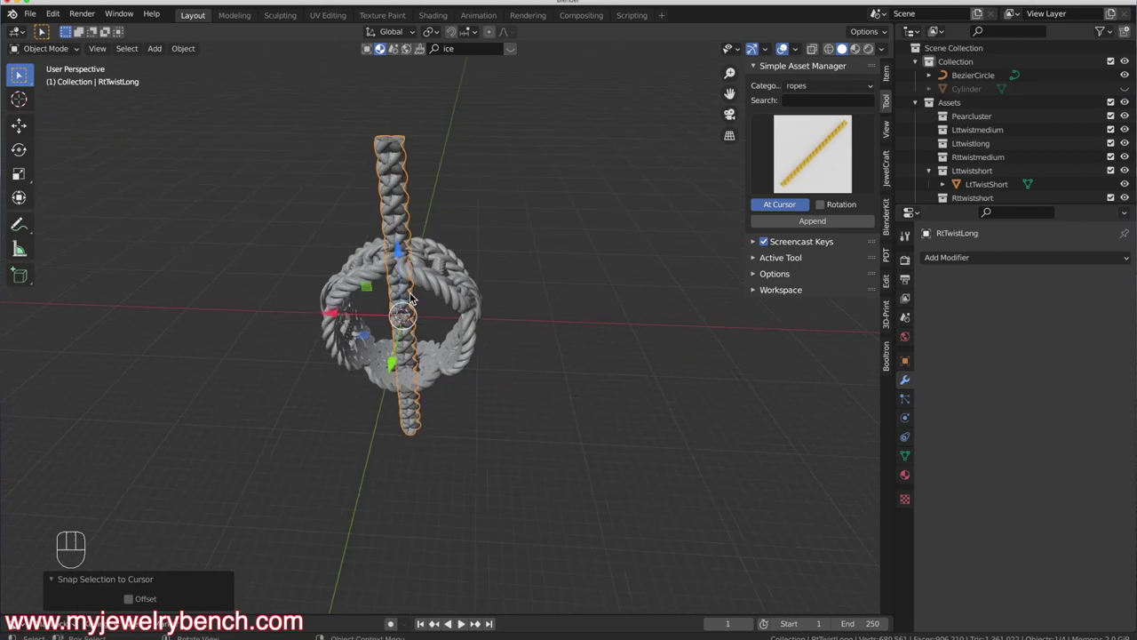
Add a Curve modifier to the LtTwistLong.001 rope, following BezierCircle with Y as the deform axis
click(395, 162)
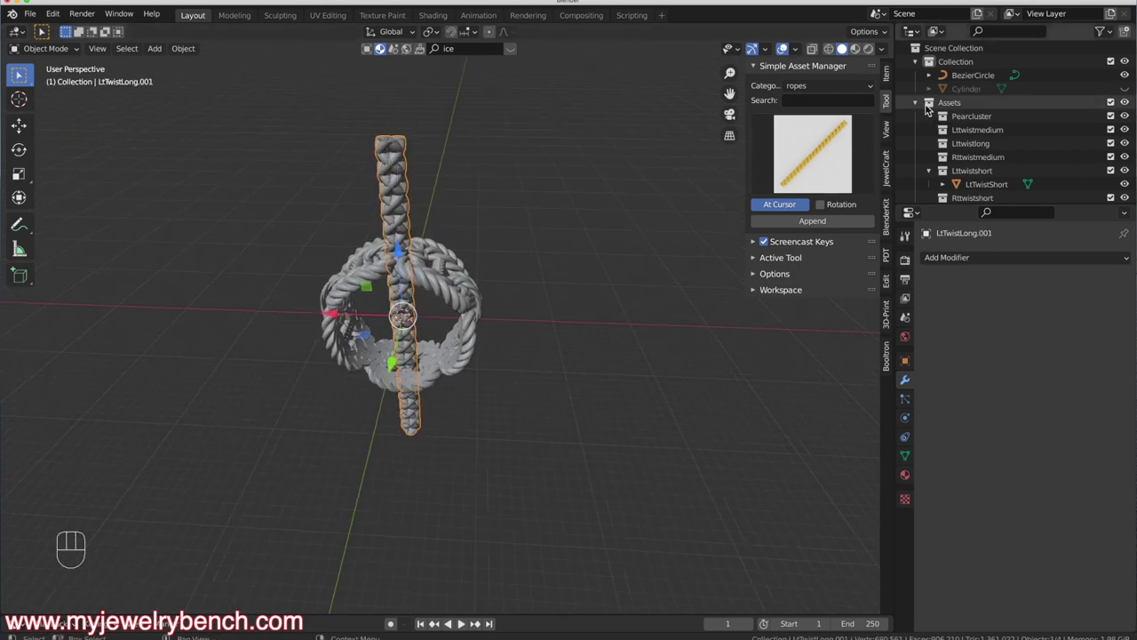
click(998, 258)
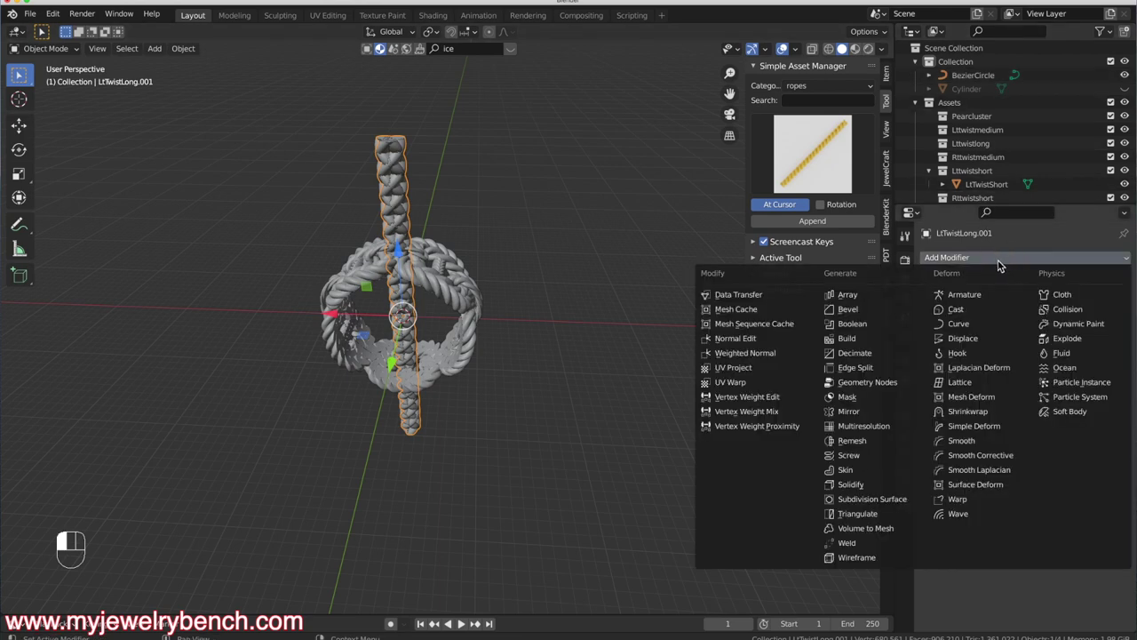
click(975, 324)
click(1007, 330)
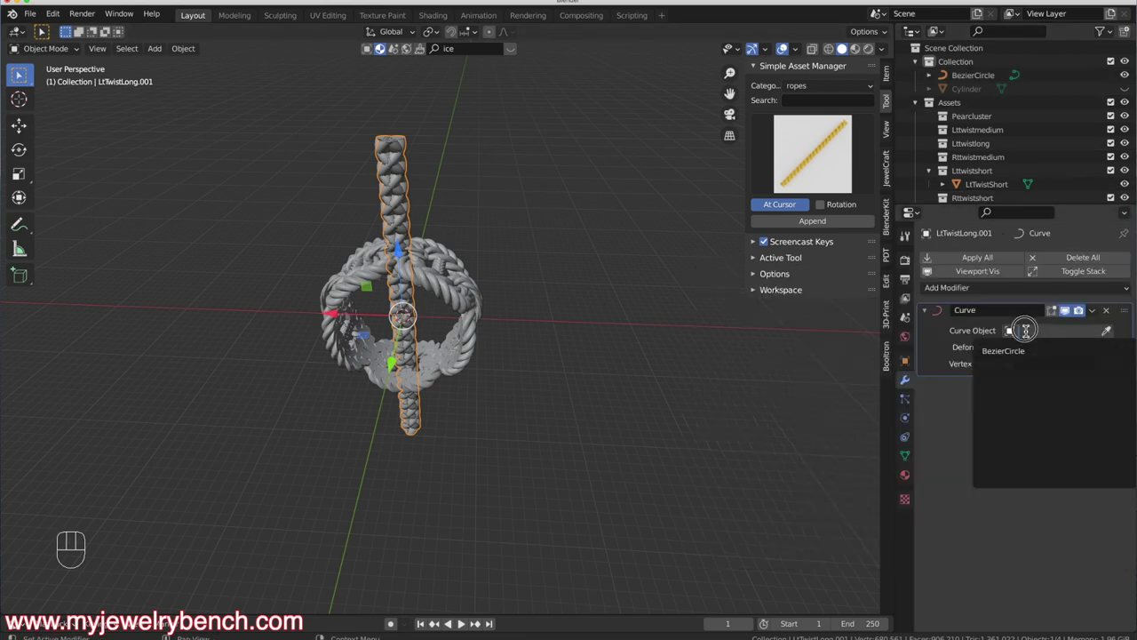
click(1007, 351)
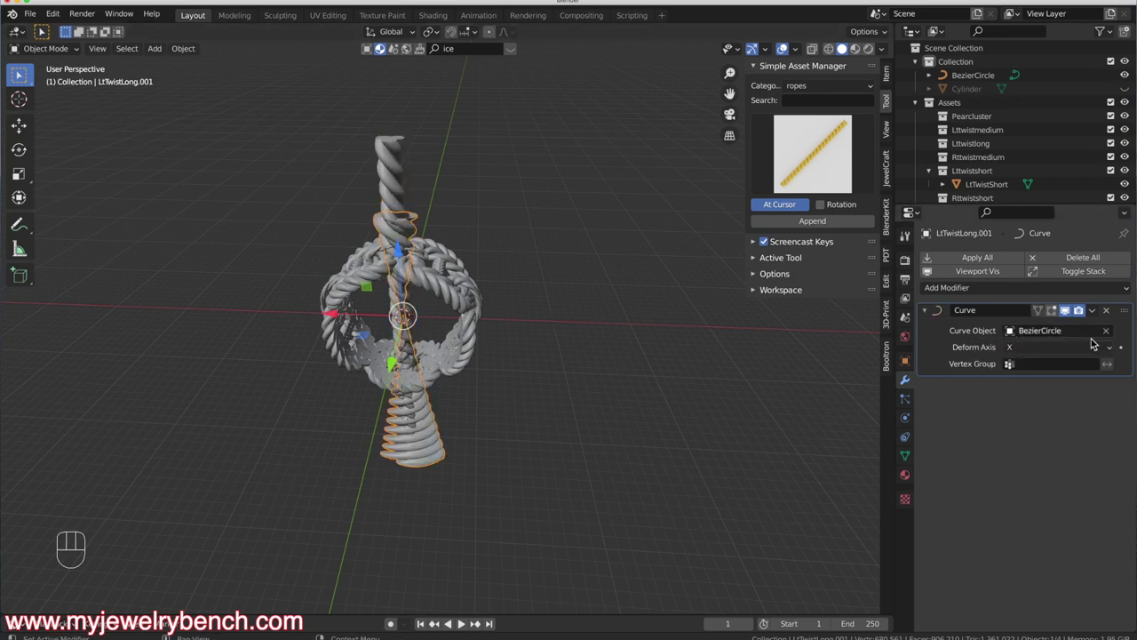
click(1057, 348)
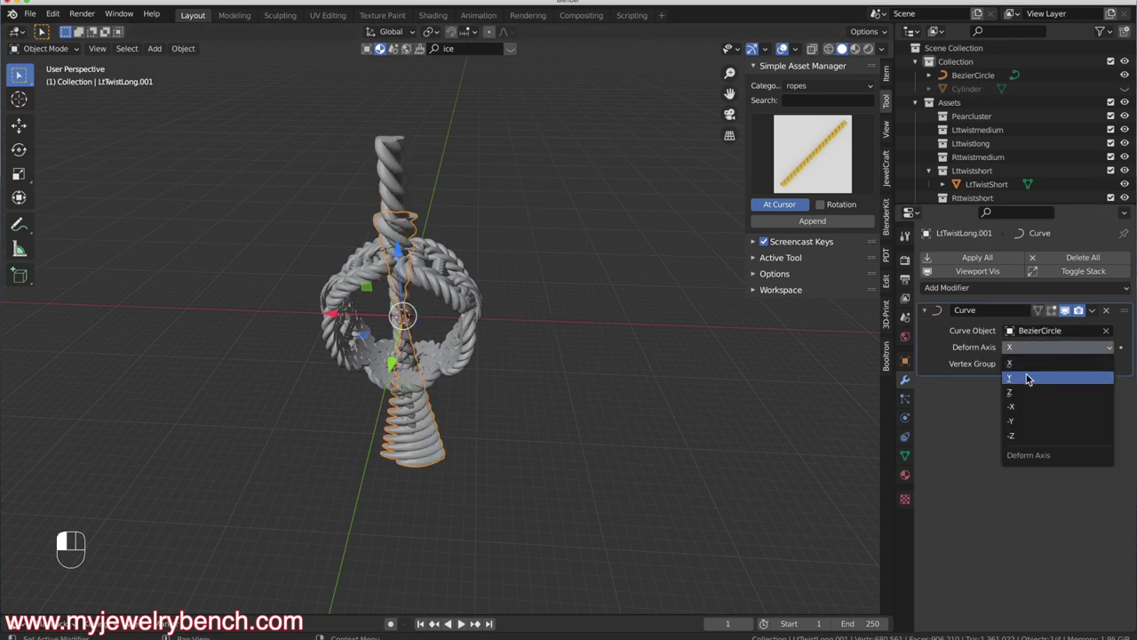
click(1027, 379)
Move the curved LtTwistLong.001 rope about 5.61 mm along X to the ring's side edge
middle_drag(263, 369, 447, 372)
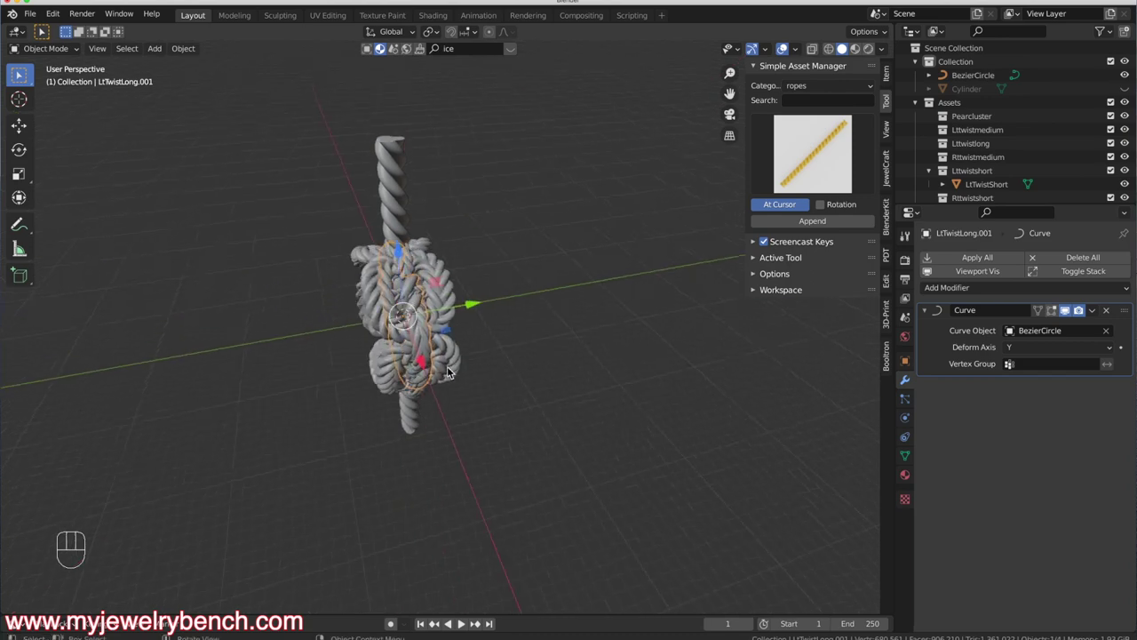
drag(480, 303, 454, 313)
key(super+z)
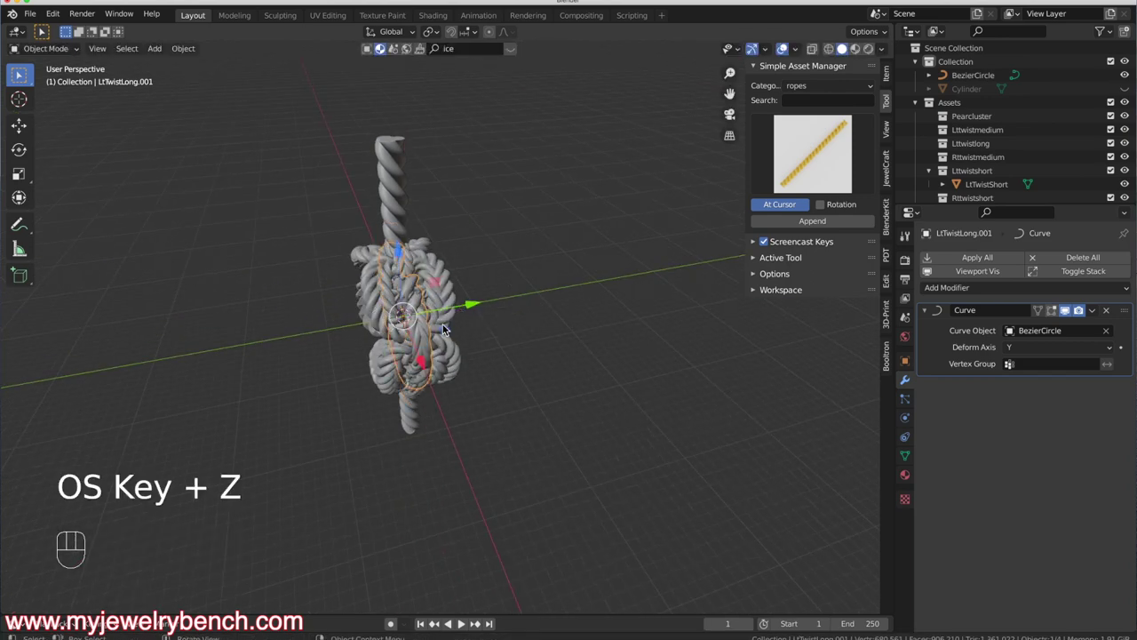
drag(426, 372, 441, 397)
middle_drag(441, 397, 567, 332)
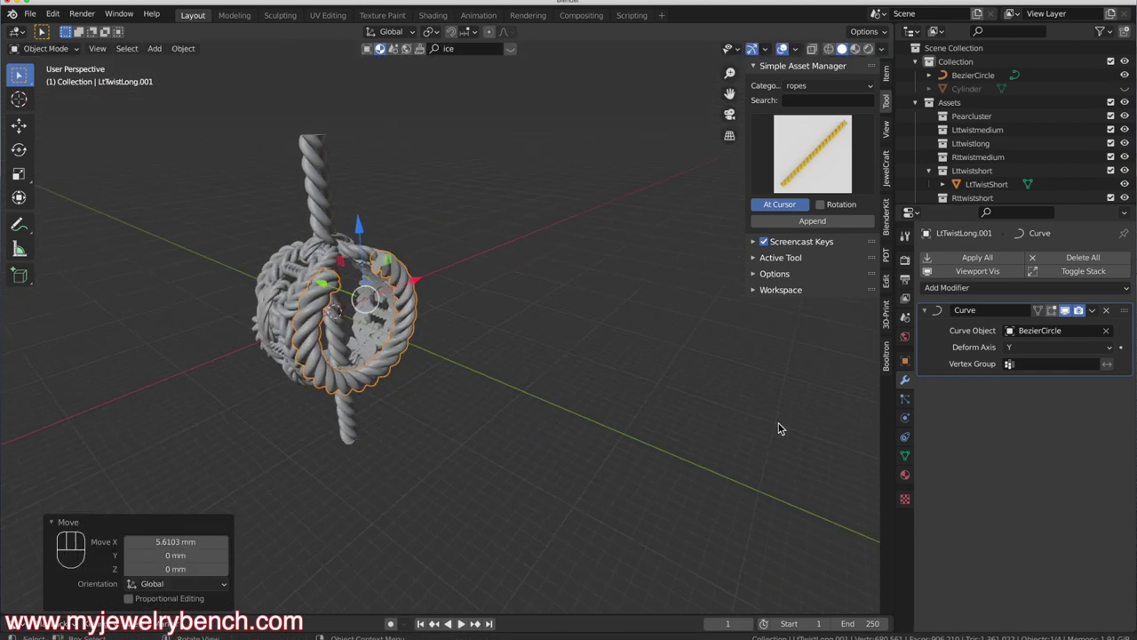
Scale the LtTwistLong.001 rope to 0.695 in X and Y, and by about 1.16 along Z to close its loop
key(s)
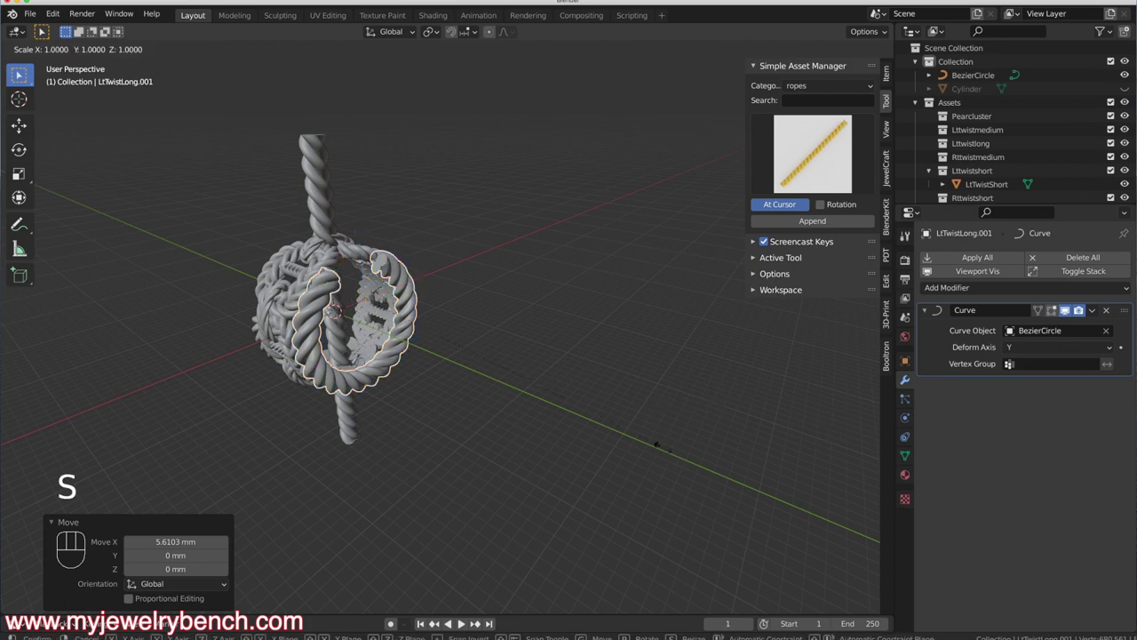
key(shift+z)
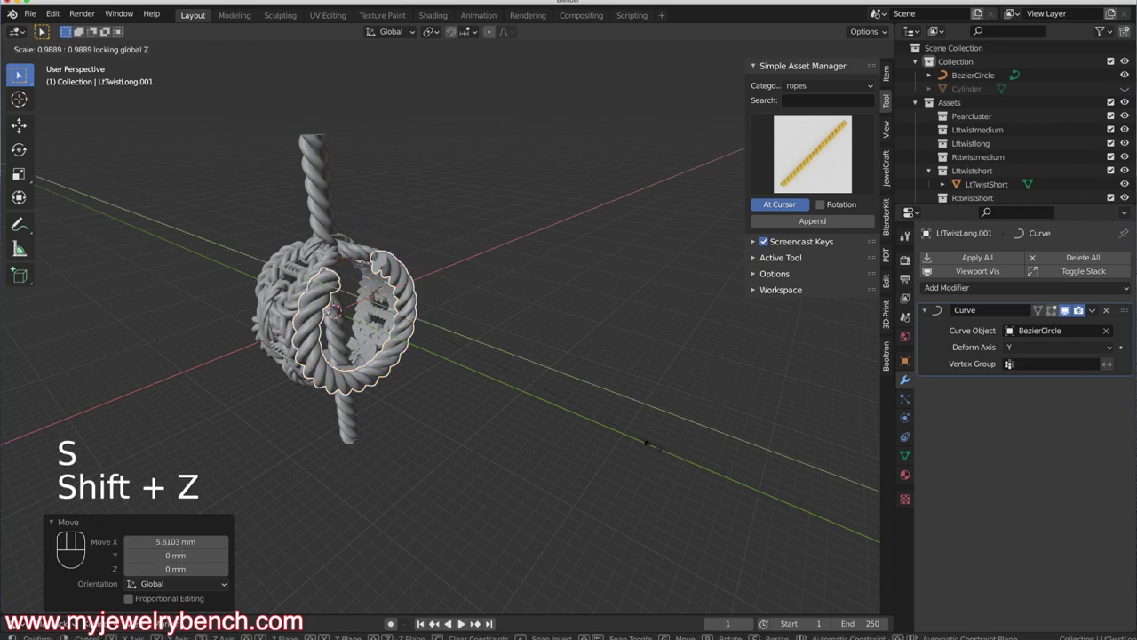
click(556, 427)
scroll(558, 430, up, 5)
middle_drag(557, 429, 334, 441)
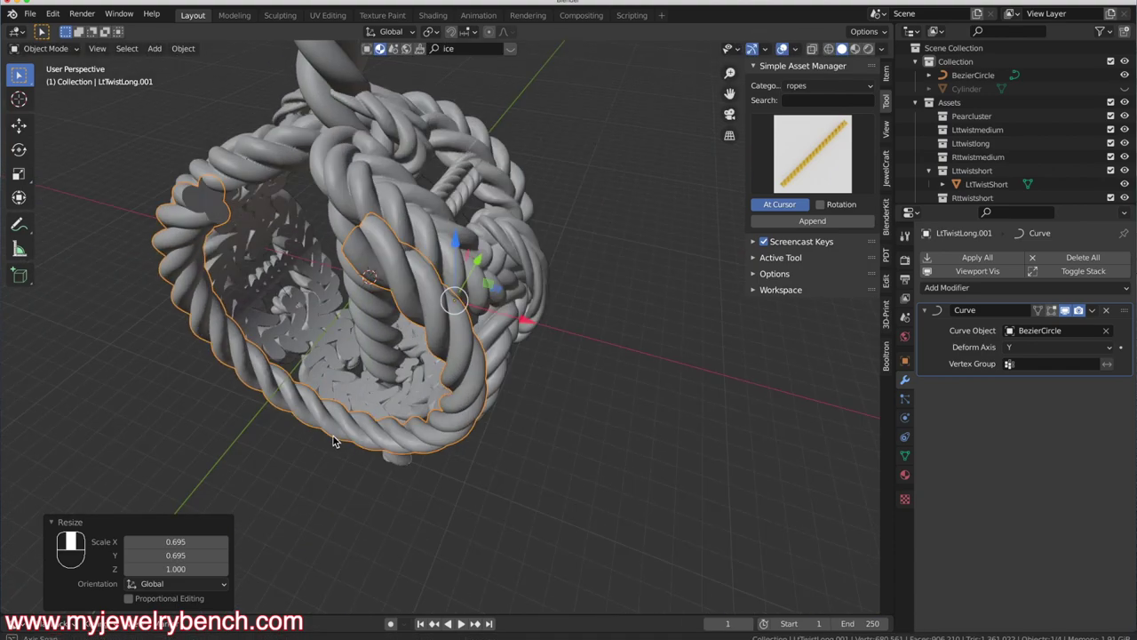
key(s)
key(z)
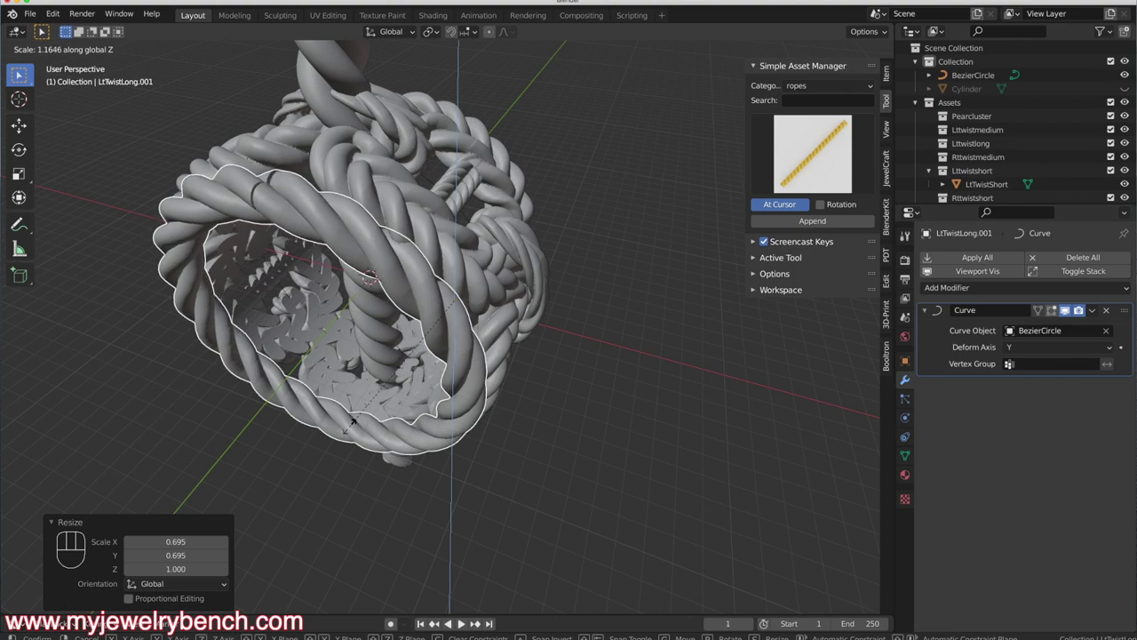
click(352, 421)
middle_drag(357, 433, 303, 181)
Add a Curve modifier to the RtTwistLong rope, following BezierCircle with Y as the deform axis
click(355, 233)
scroll(355, 234, down, 5)
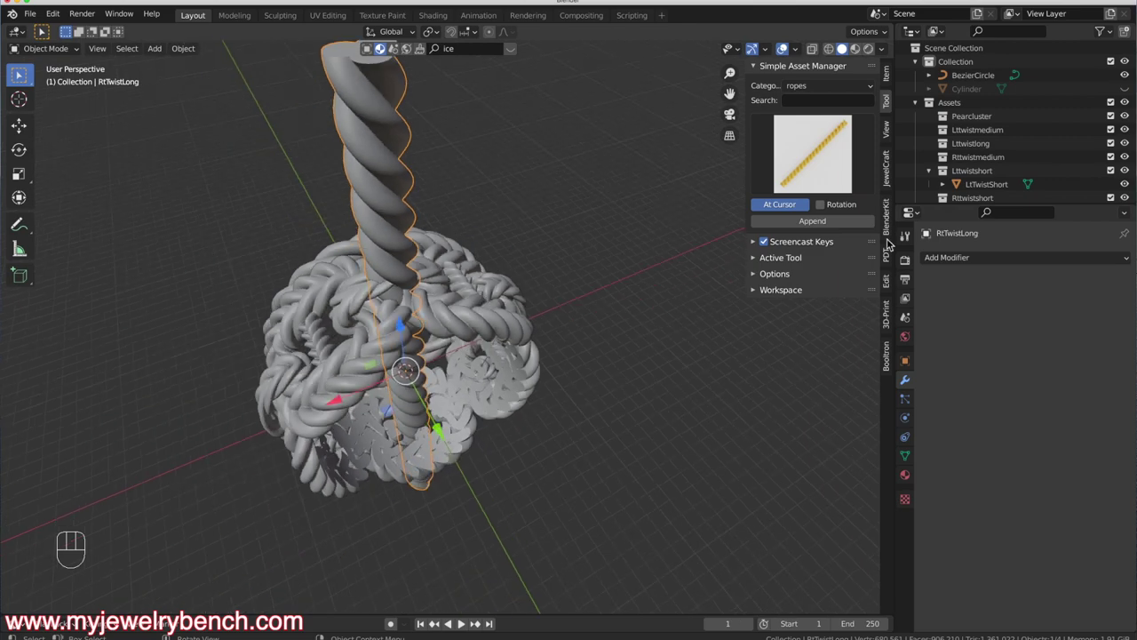
click(980, 256)
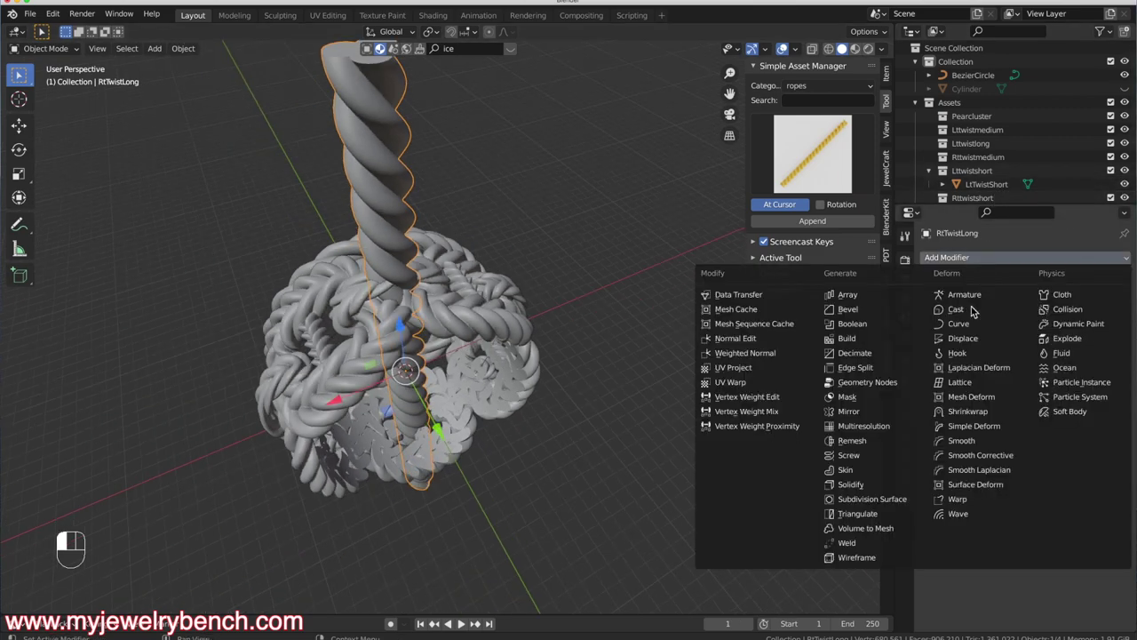
click(967, 325)
click(1034, 332)
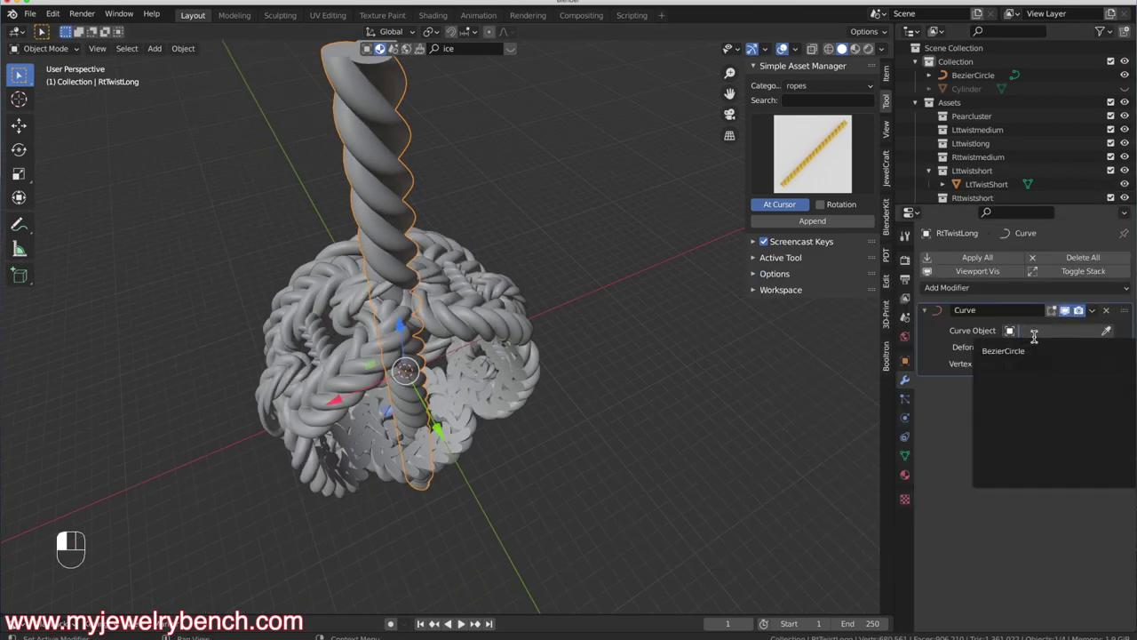
click(1012, 351)
click(1038, 354)
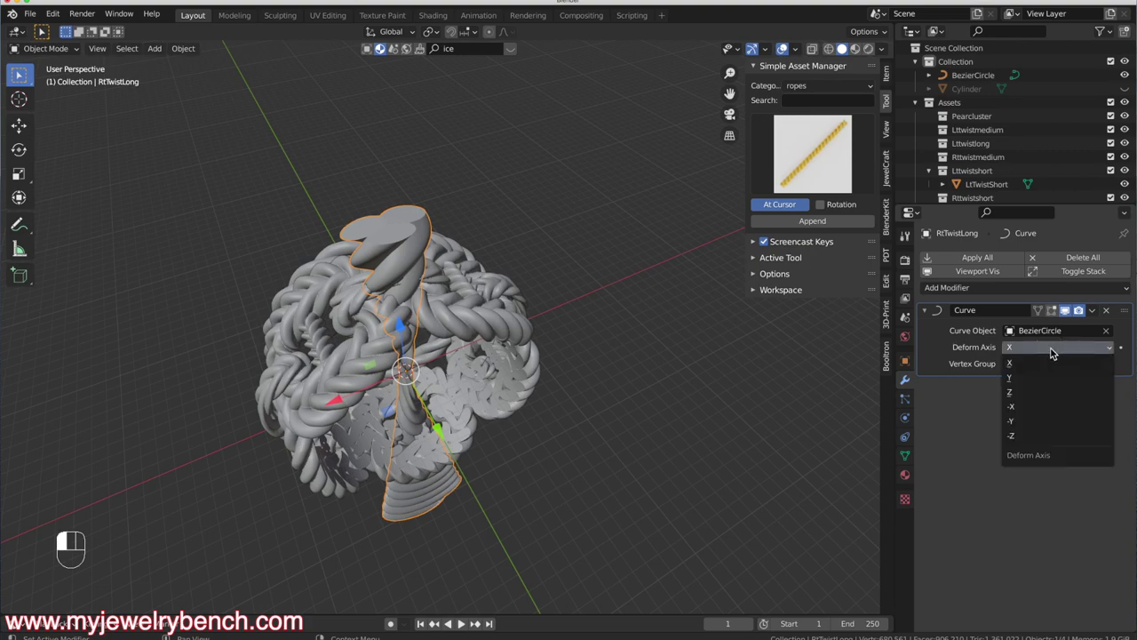
click(1017, 382)
Move the RtTwistLong rope about -5.79 mm along X to the ring's other edge and scale it uniformly to 0.865
middle_drag(610, 412, 593, 394)
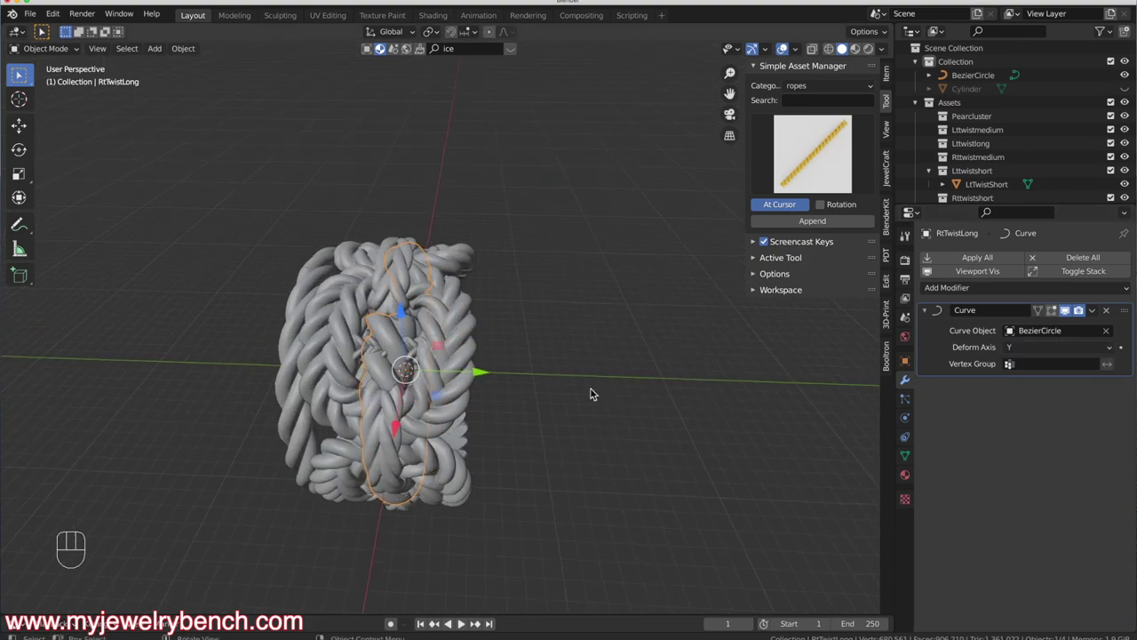
drag(430, 321, 511, 321)
key(s)
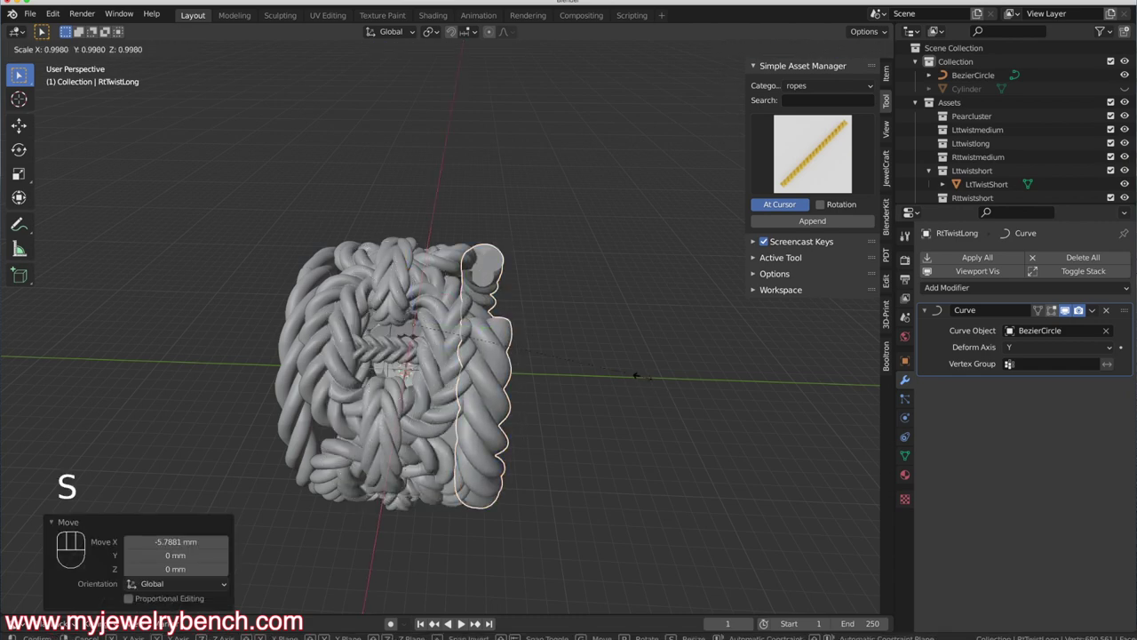
click(611, 373)
Stretch the RtTwistLong rope by 1.352 along Z to close its loop, and inspect the edged ring
key(s)
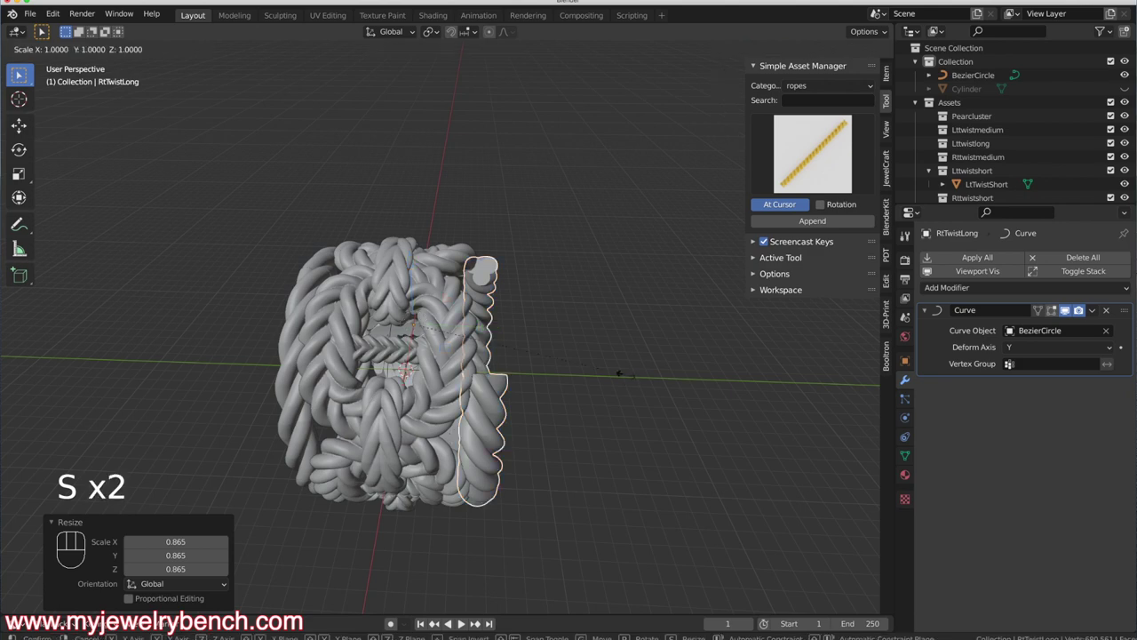
key(z)
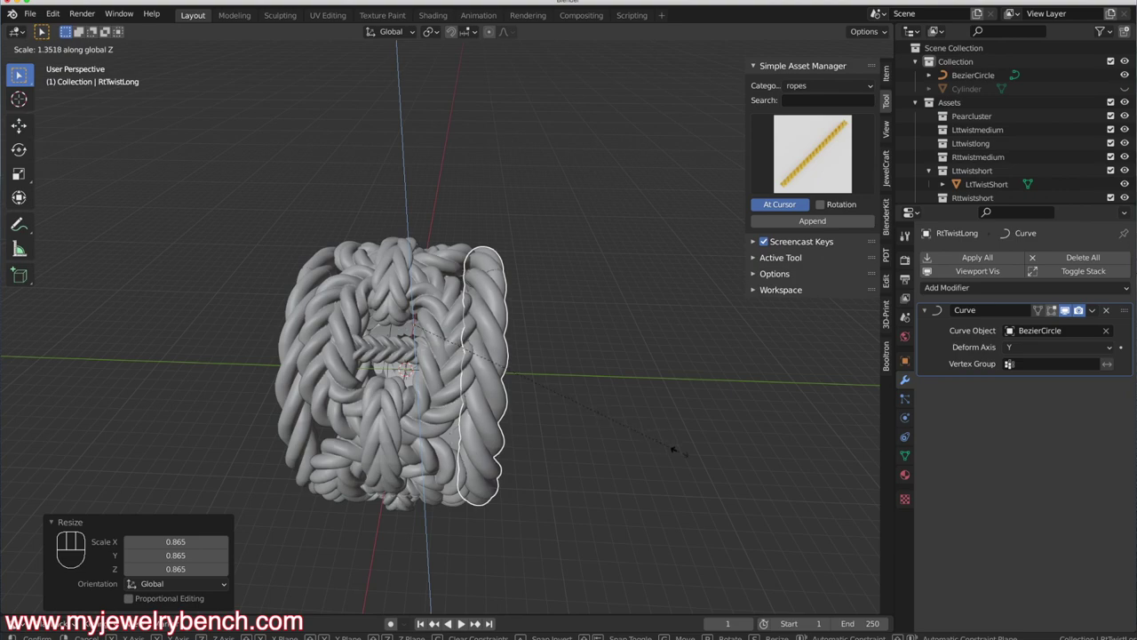
click(671, 440)
middle_drag(670, 432, 398, 216)
middle_drag(147, 437, 362, 442)
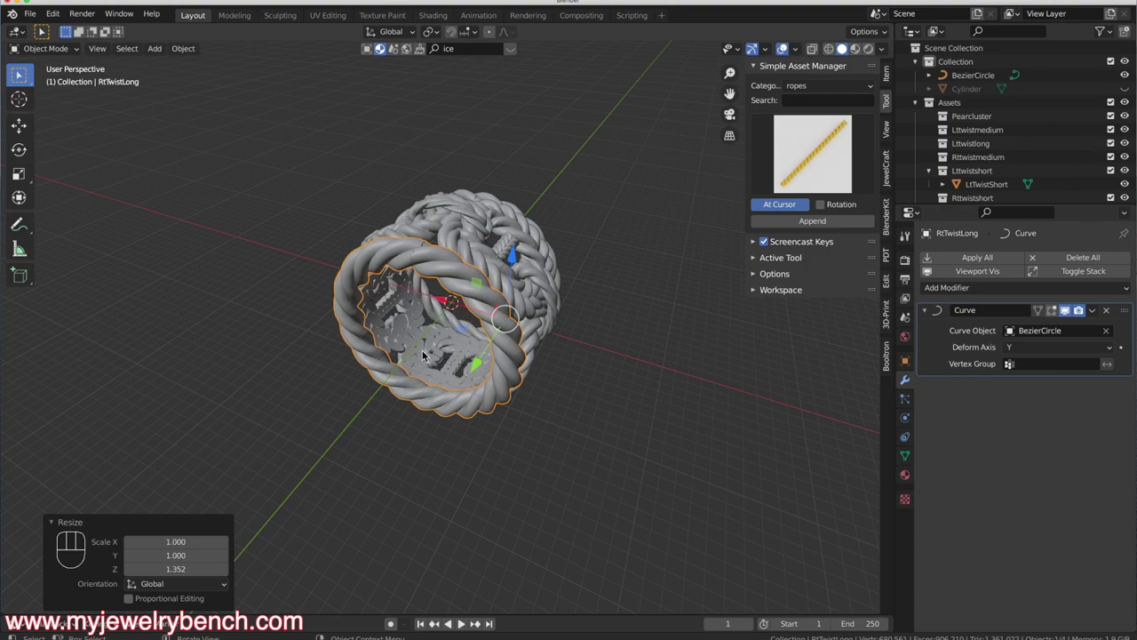
middle_drag(394, 345, 435, 226)
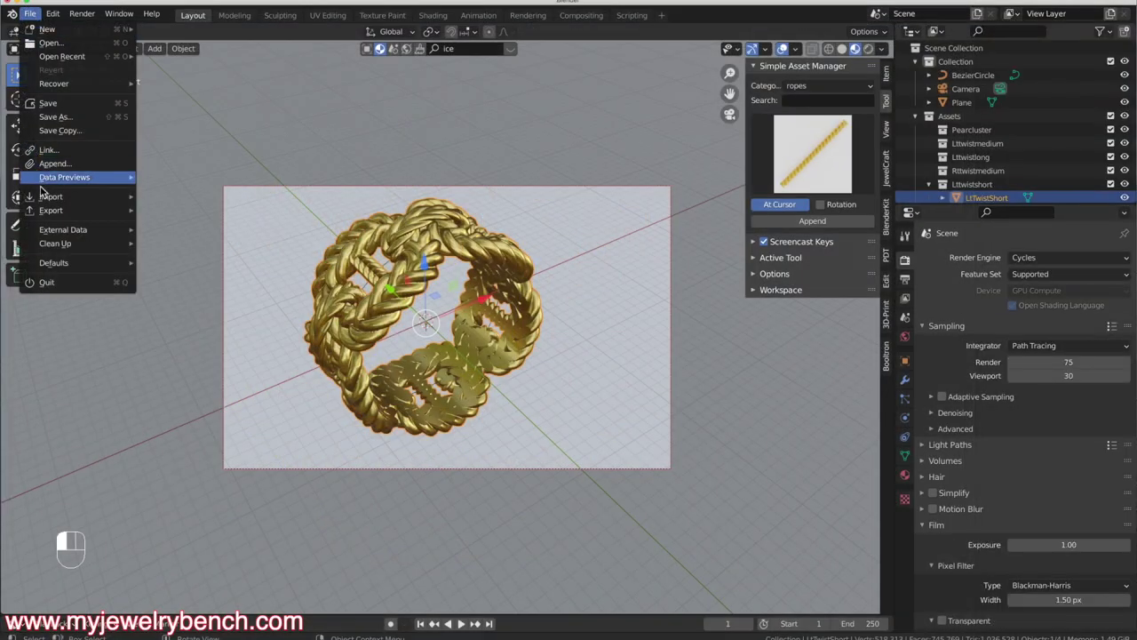
Export only the selected ring in Wavefront OBJ format to the Desktop's rope ring folder as Rope Ring.obj
mouse_move(48, 216)
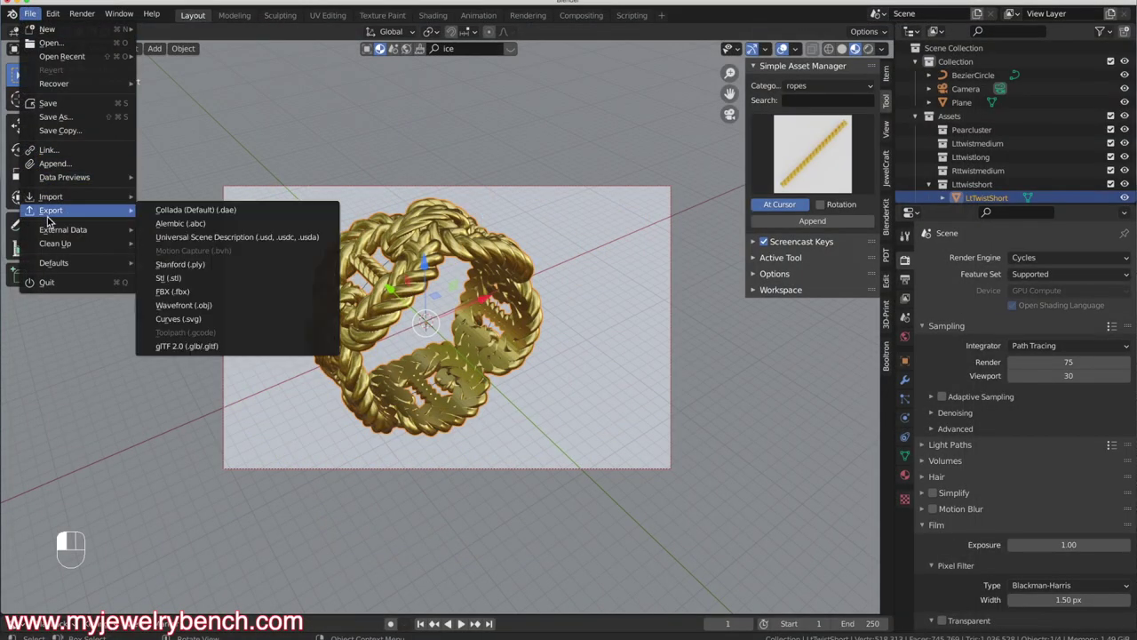
click(207, 308)
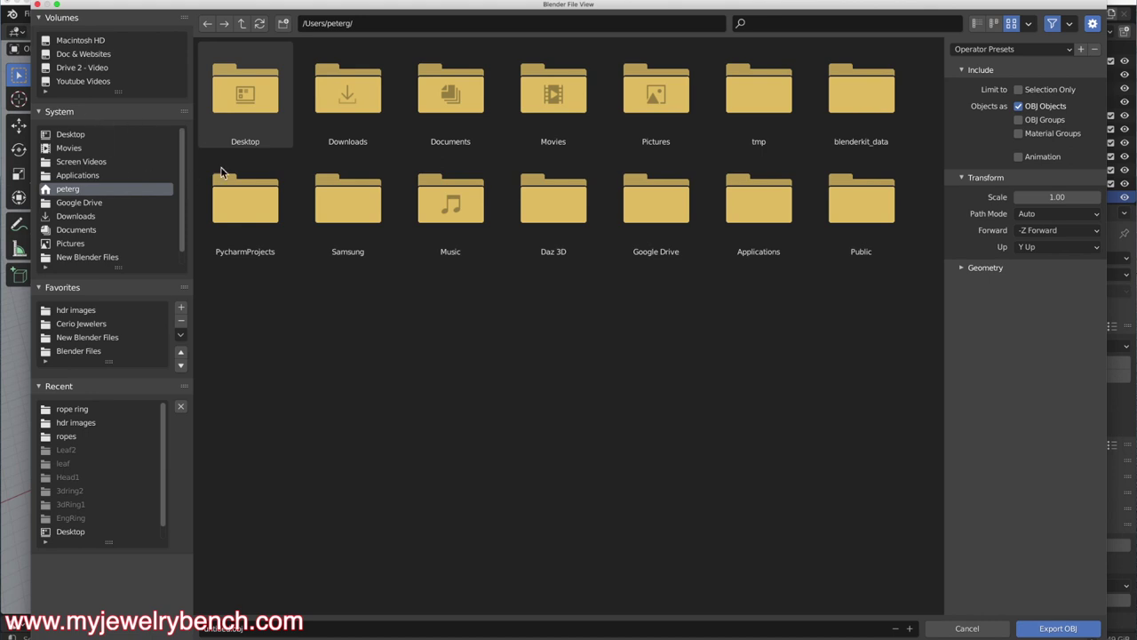
click(121, 134)
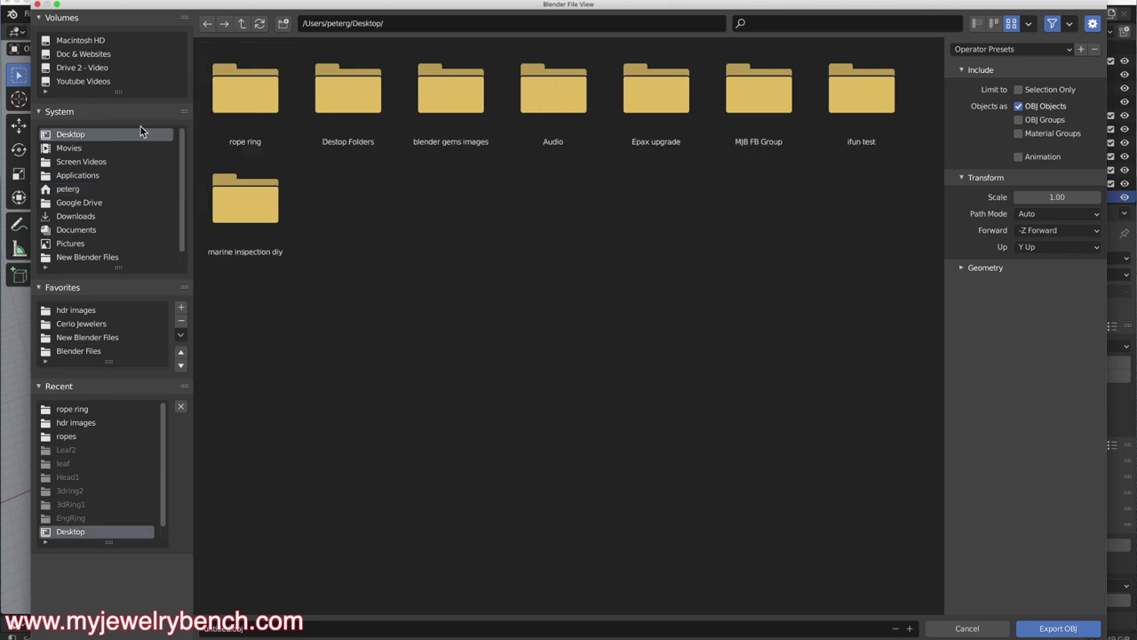
double_click(231, 91)
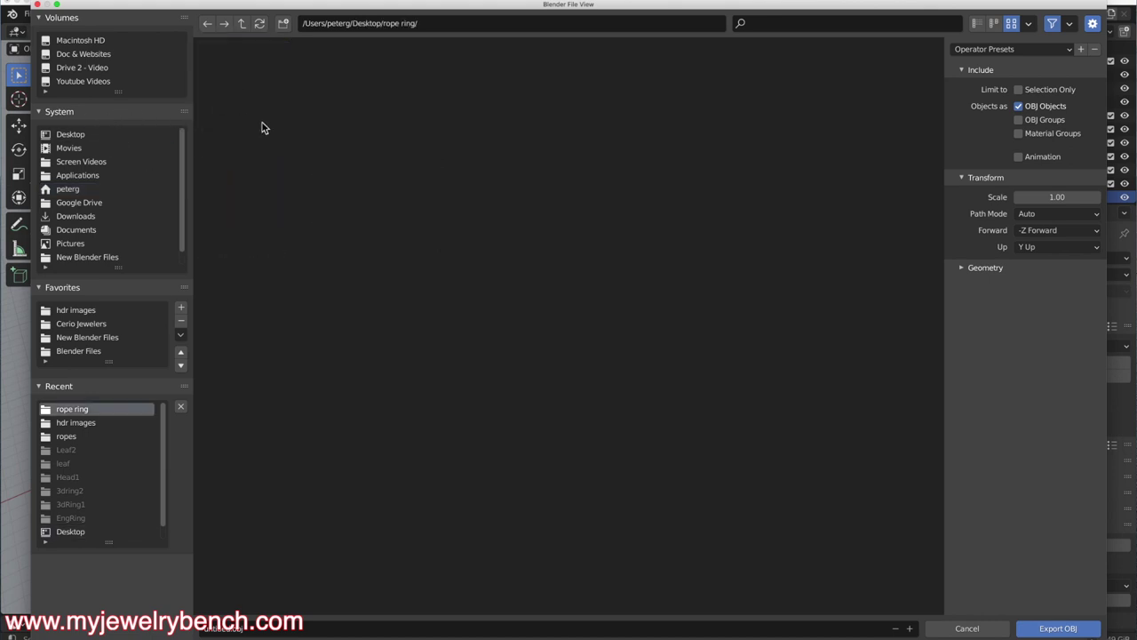
click(1020, 89)
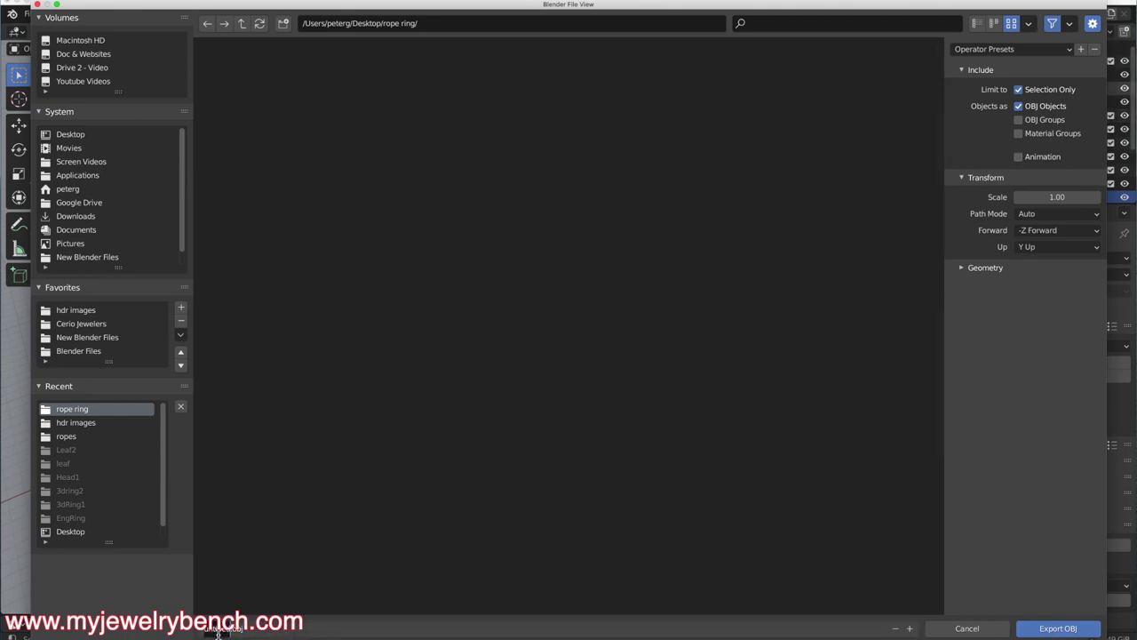
text(Rope ring)
click(218, 629)
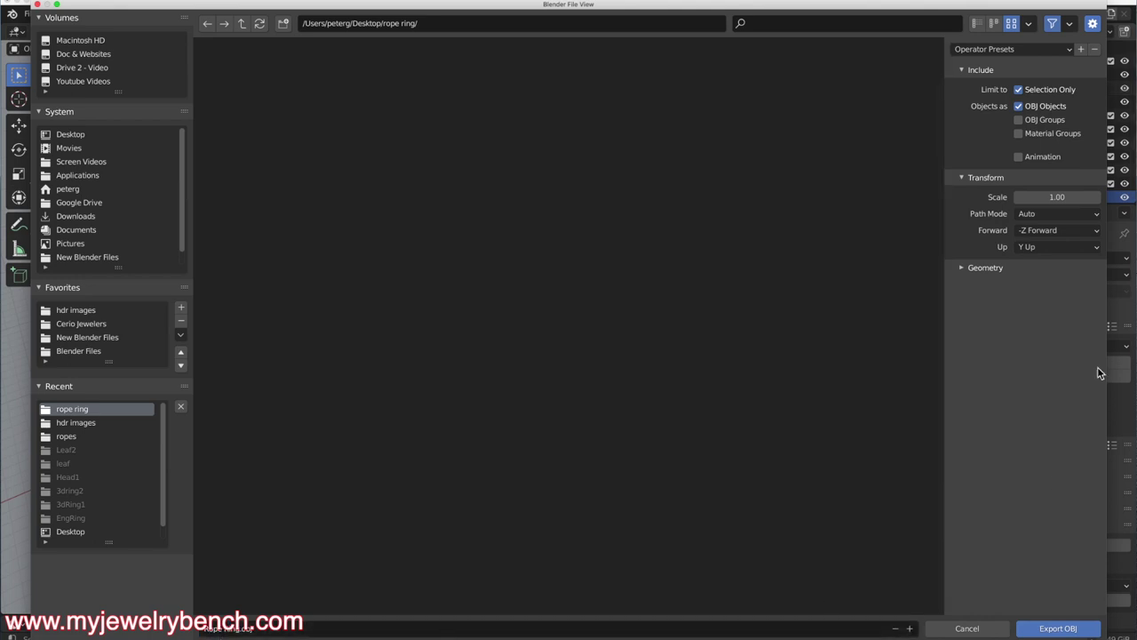
click(1057, 628)
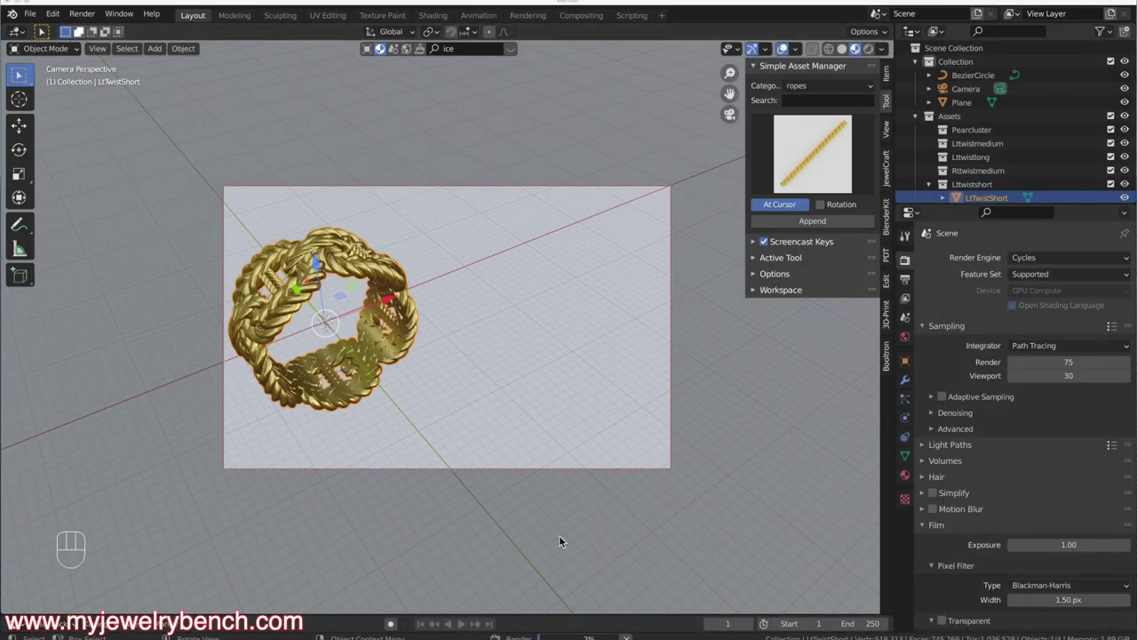
Switch to ChituBox, open Rope Ring.obj from the Desktop's rope ring folder, and inspect the imported ring
mouse_move(418, 632)
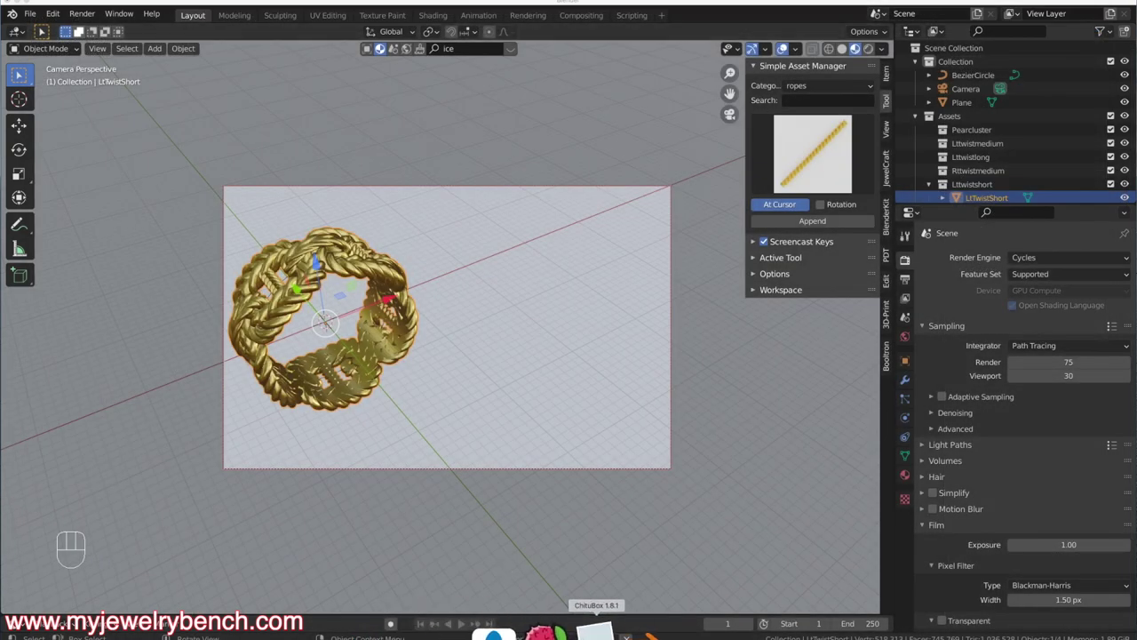
click(582, 633)
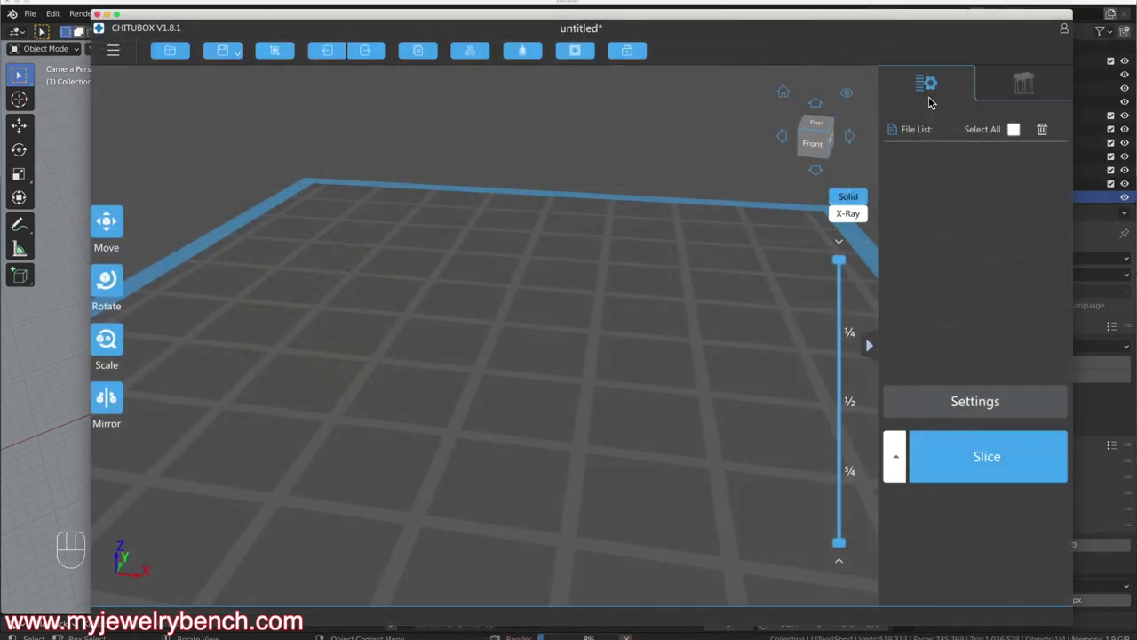
click(113, 51)
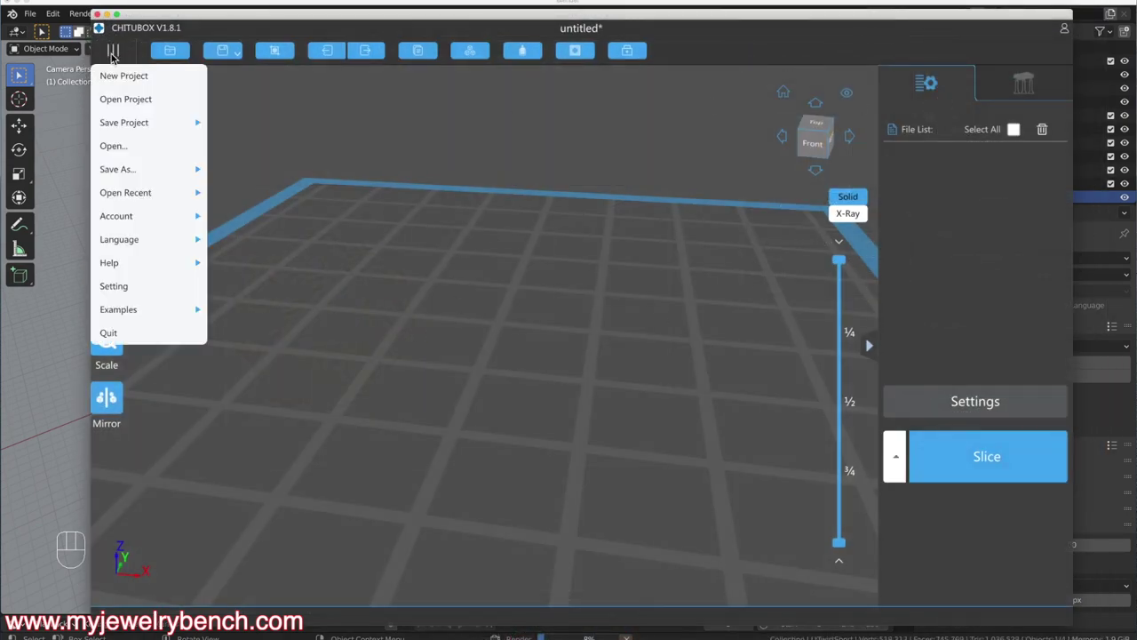
click(129, 146)
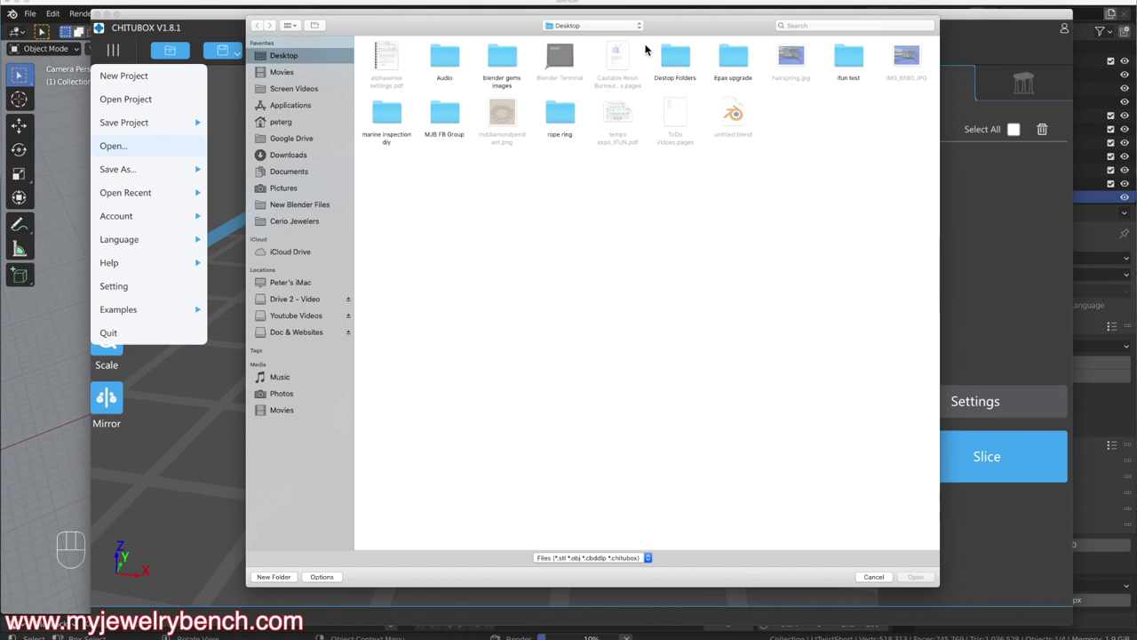
click(564, 113)
double_click(563, 113)
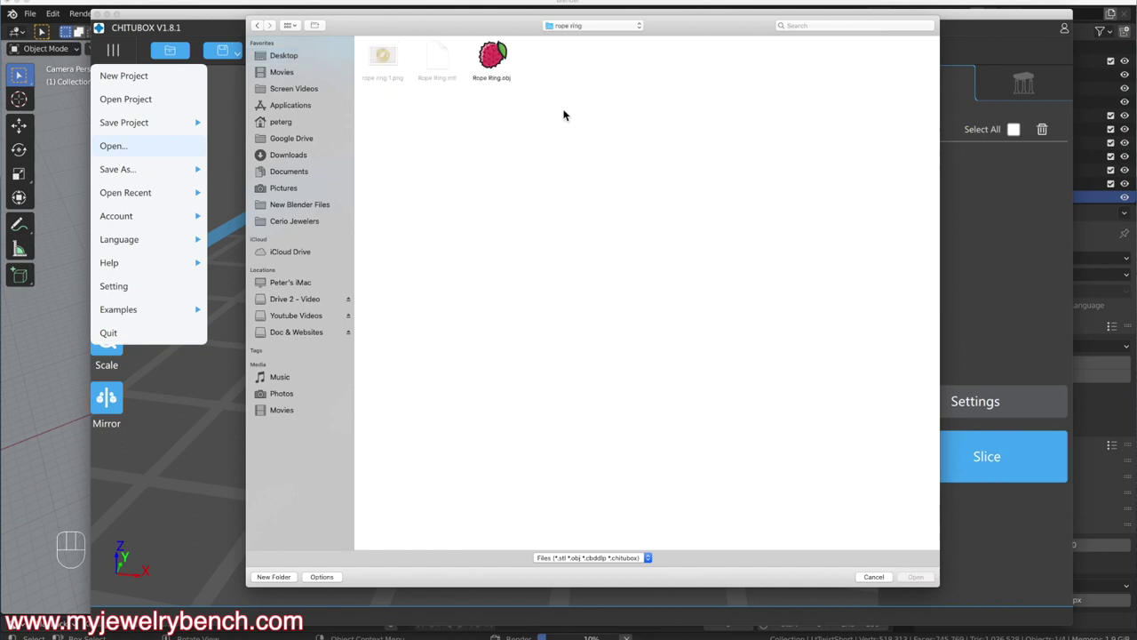
click(490, 59)
double_click(489, 59)
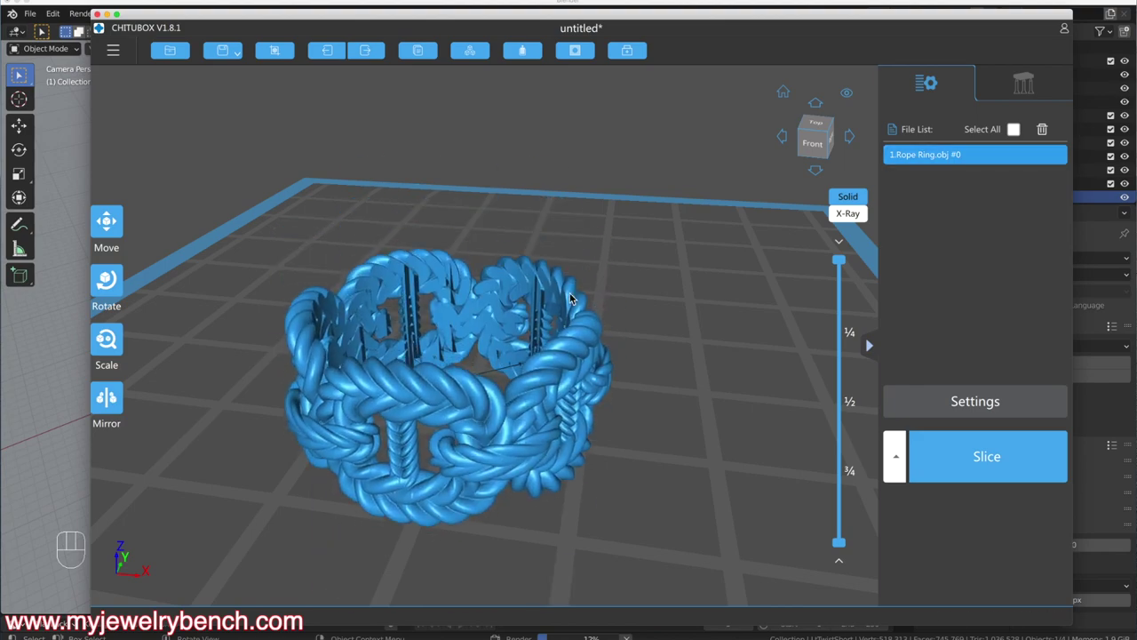
drag(498, 329, 527, 217)
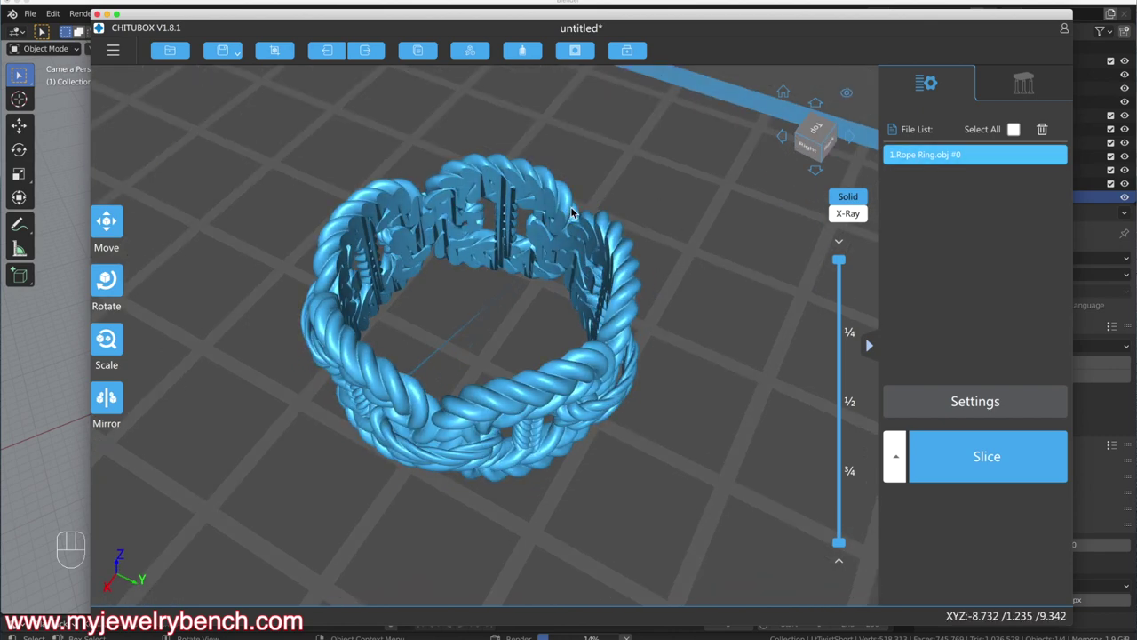
Return to Blender and export only the selected ring in STL format to the rope ring folder as ropering.stl
click(35, 304)
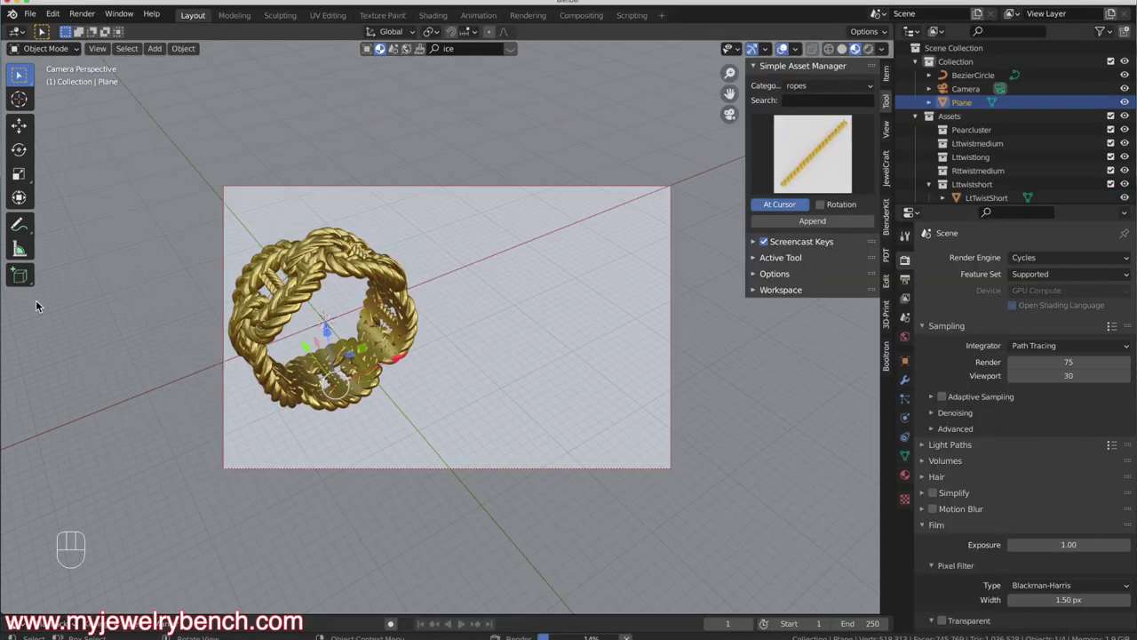
click(369, 277)
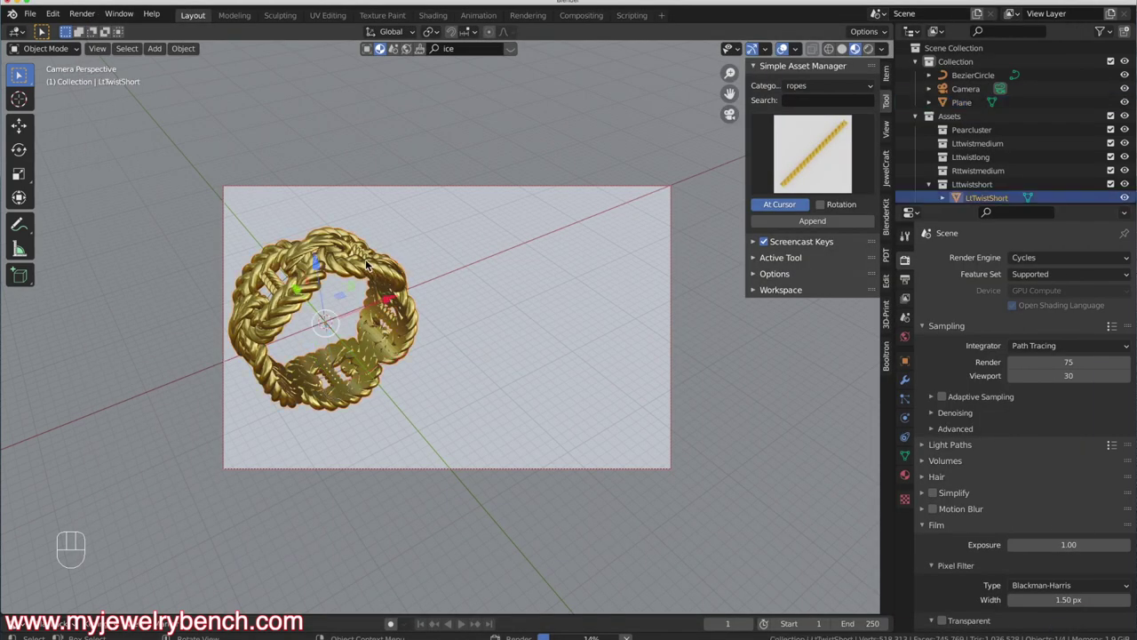
key(KP_0)
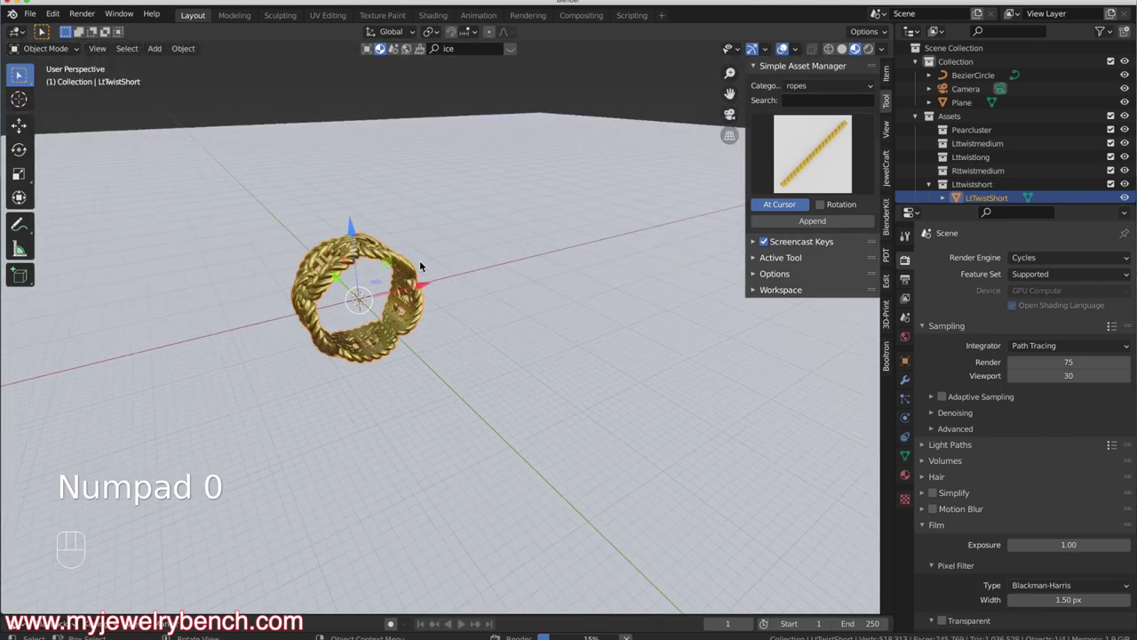
middle_drag(361, 263, 366, 172)
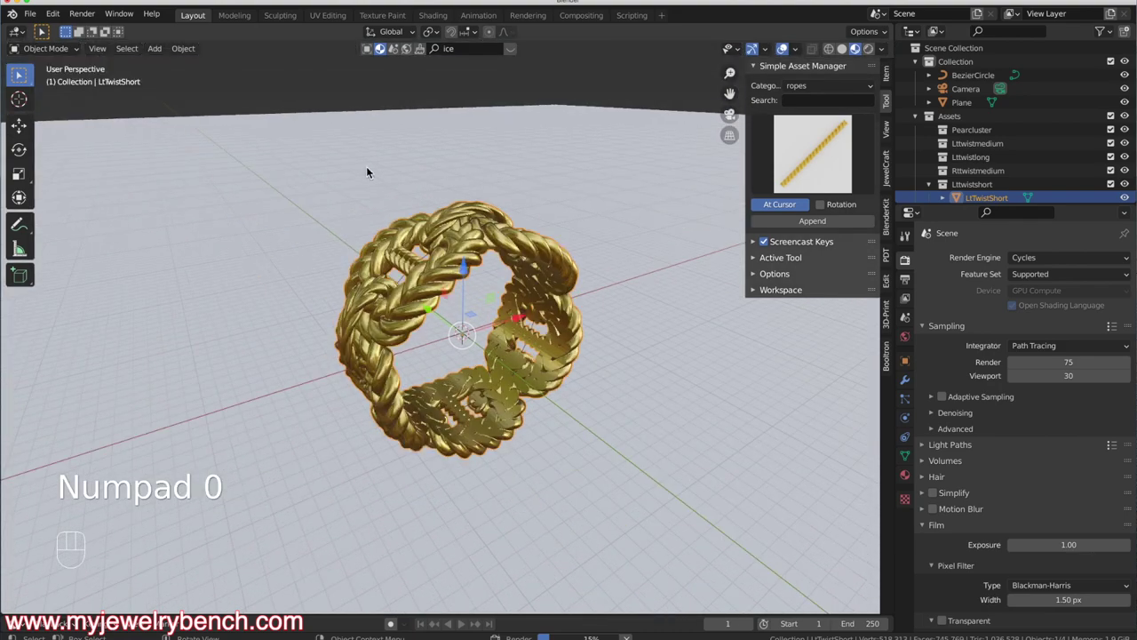
click(29, 14)
mouse_move(67, 215)
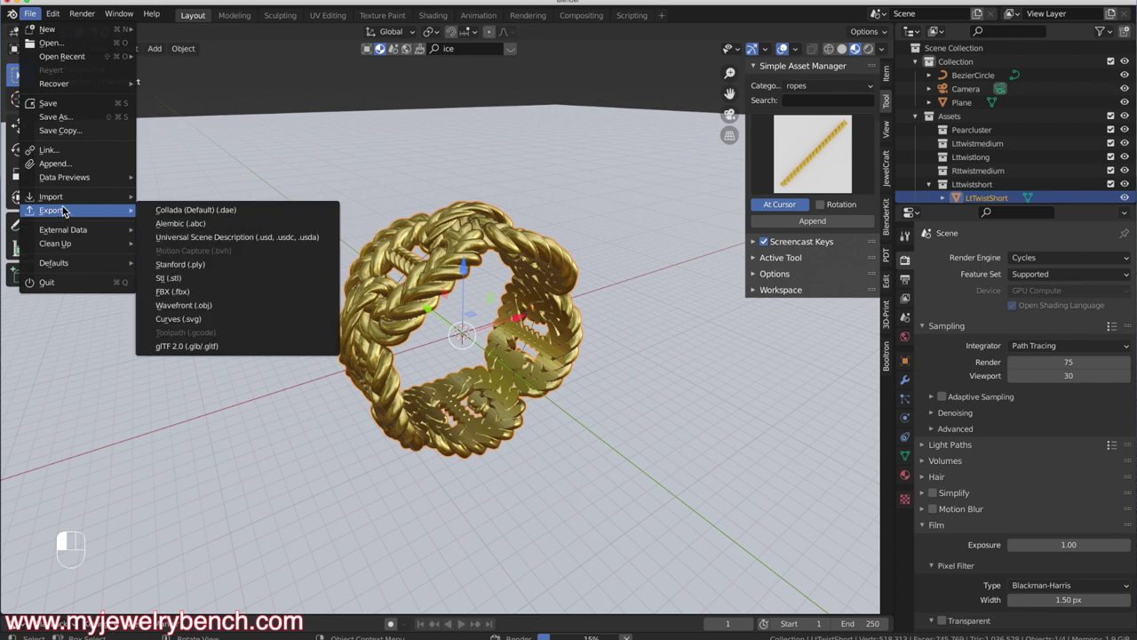
click(207, 278)
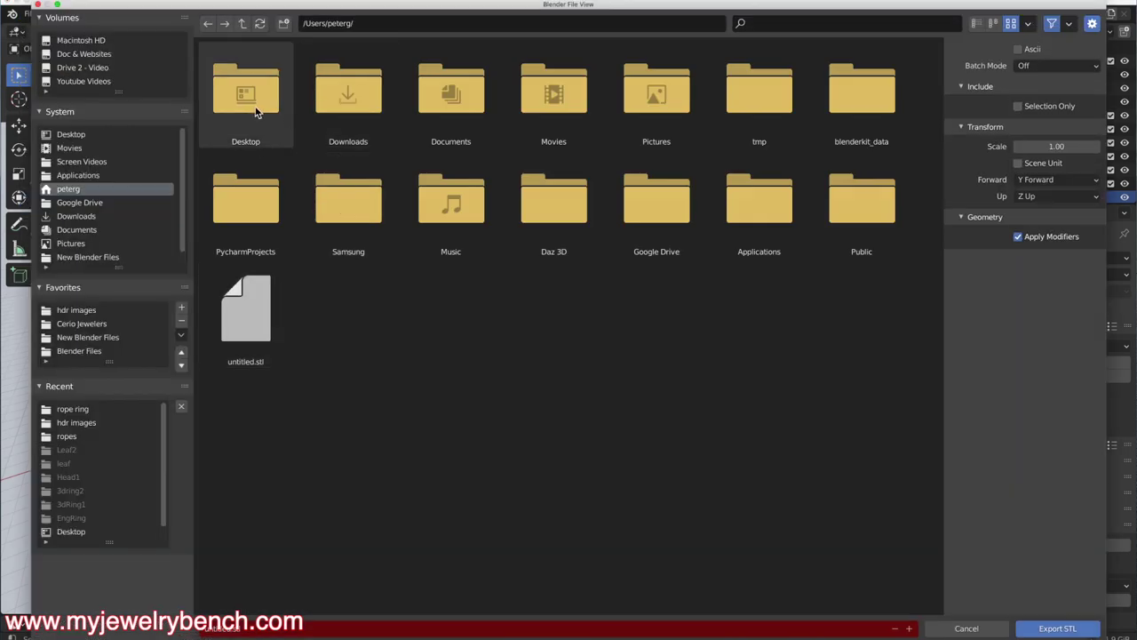
click(99, 139)
double_click(215, 92)
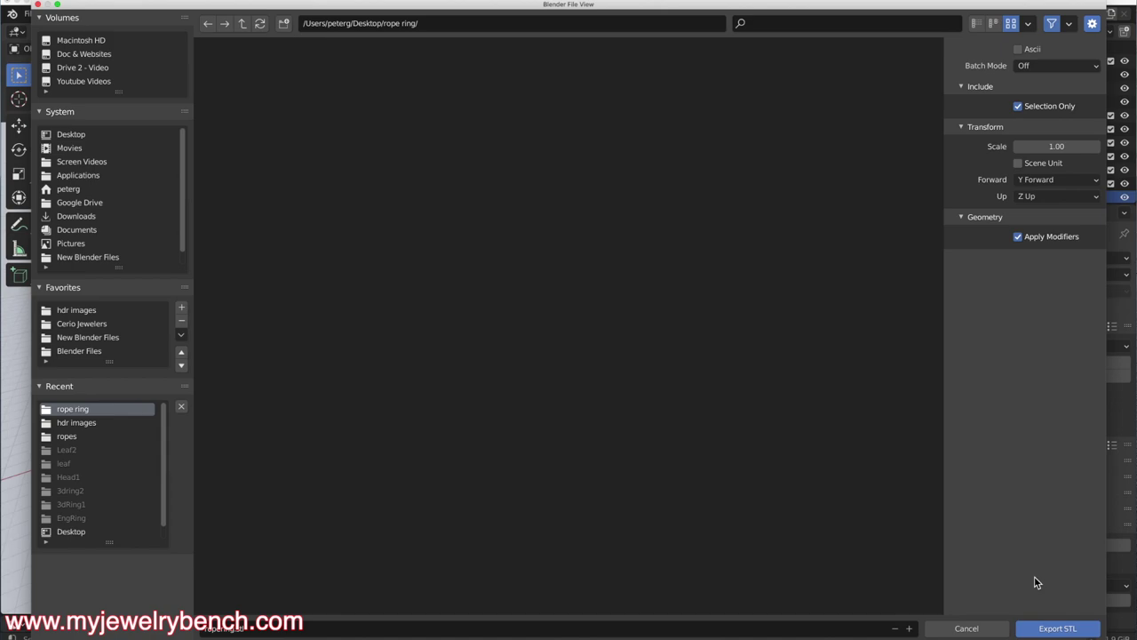
click(1047, 627)
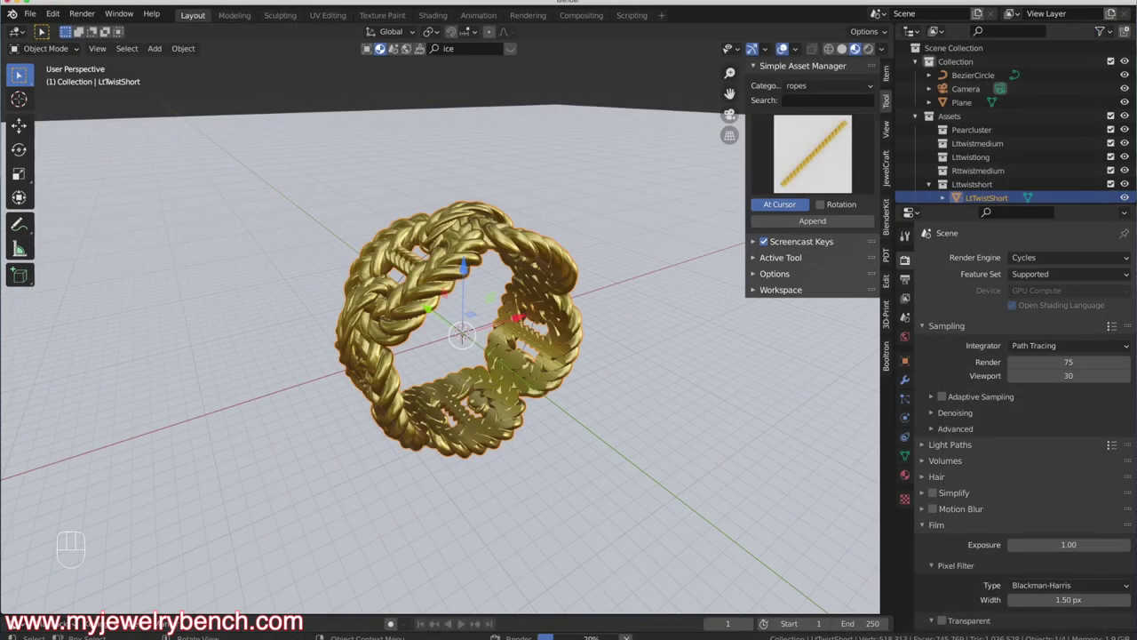
Switch to ChituBox and replace the loaded OBJ ring with ropering.stl from the rope ring folder
mouse_move(524, 633)
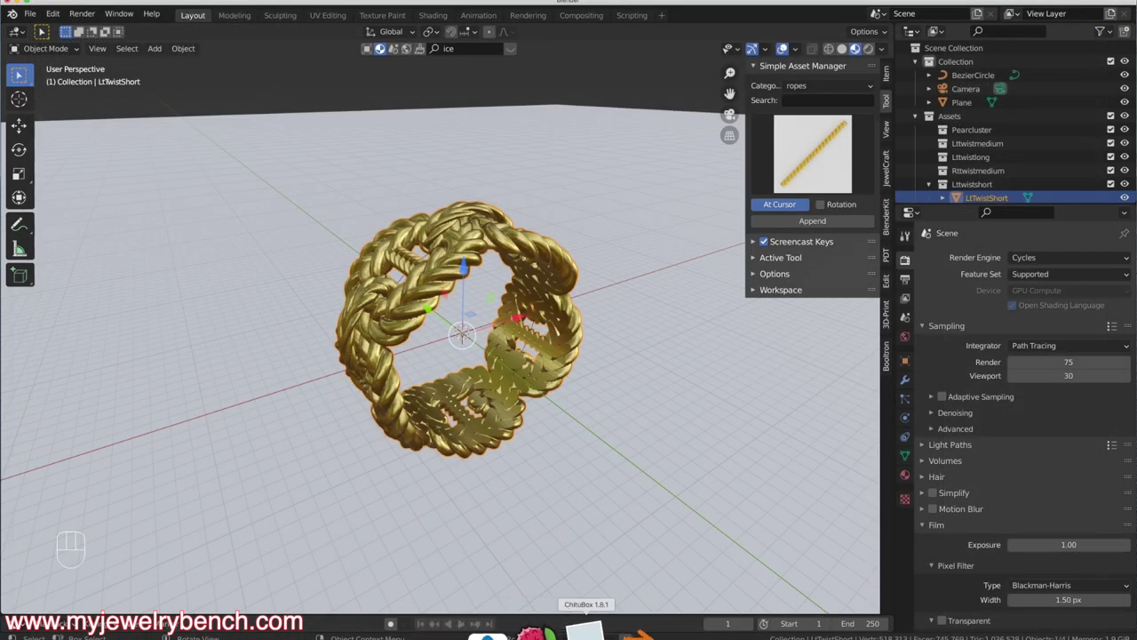
click(577, 633)
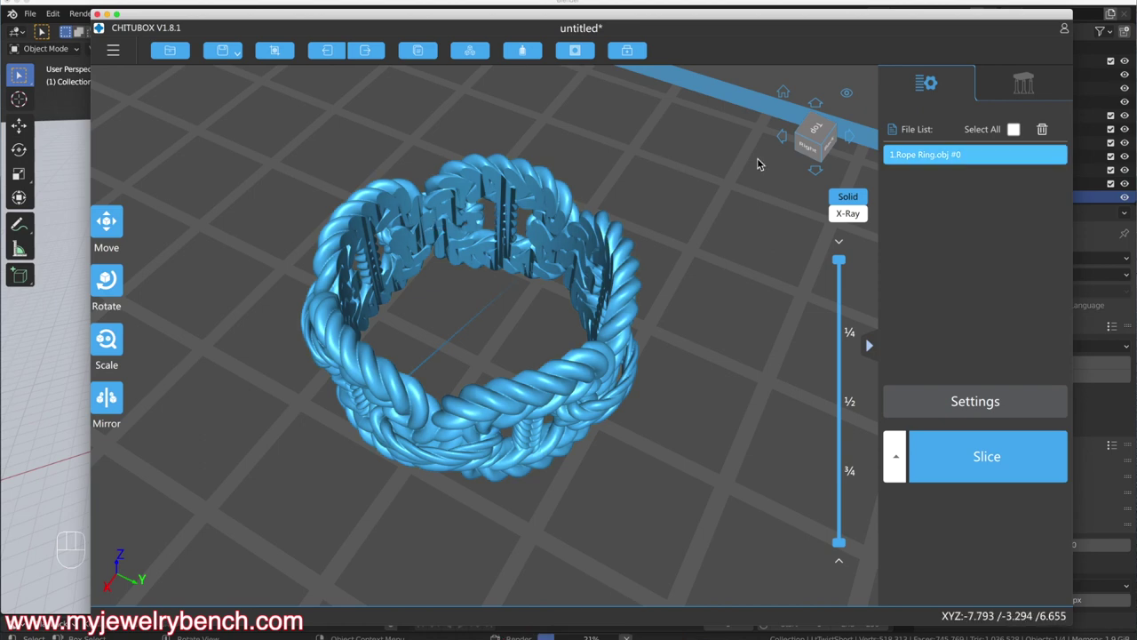
click(1043, 131)
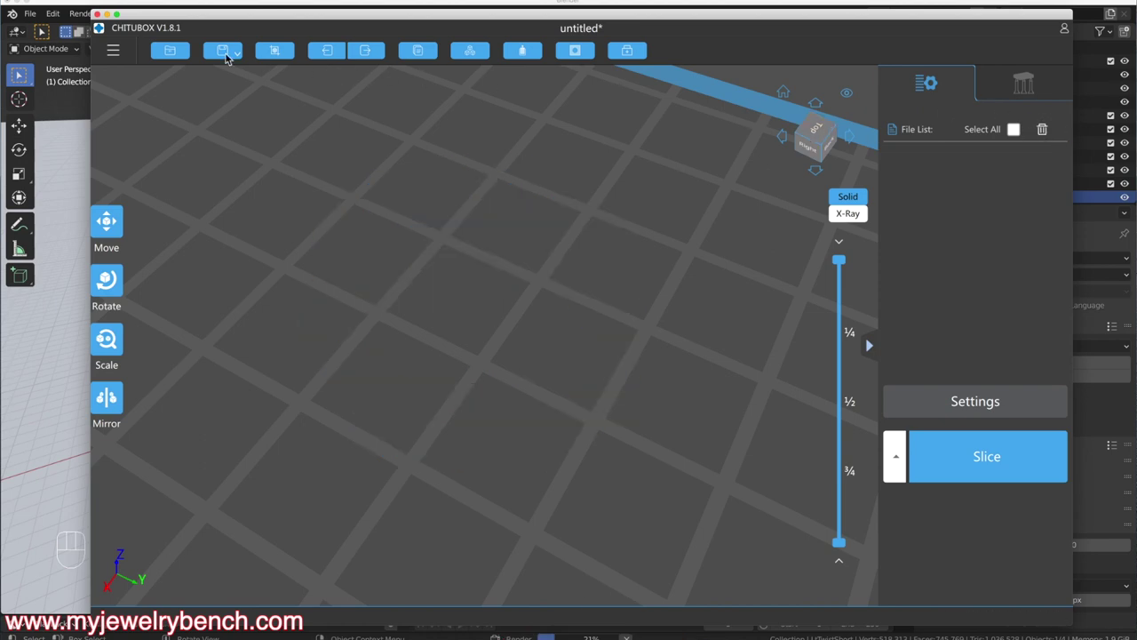
click(113, 52)
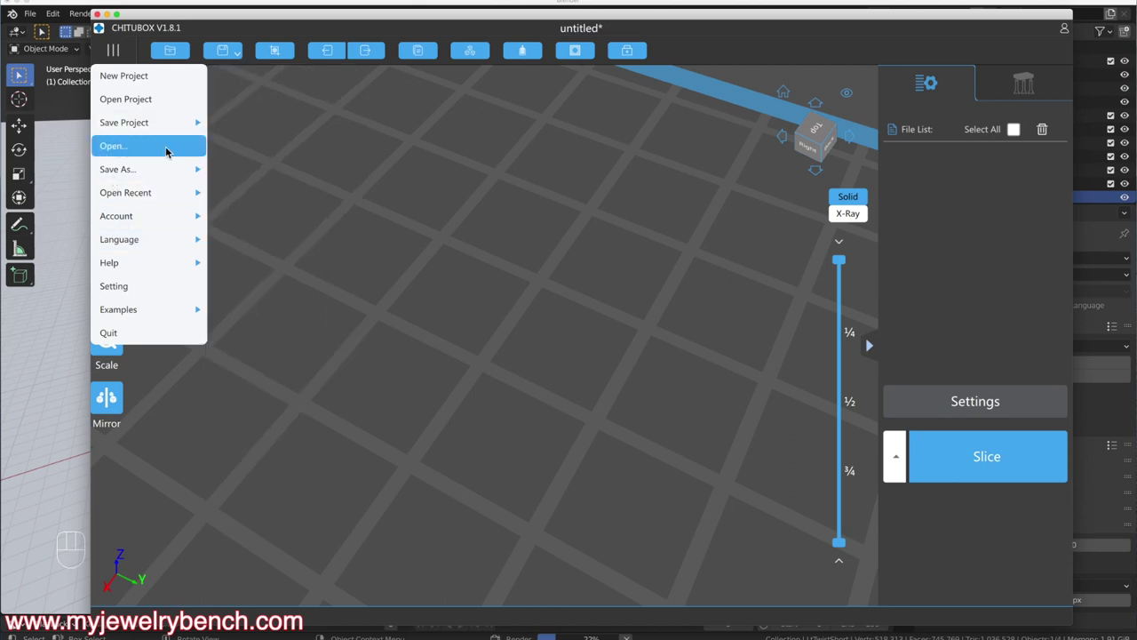
click(165, 147)
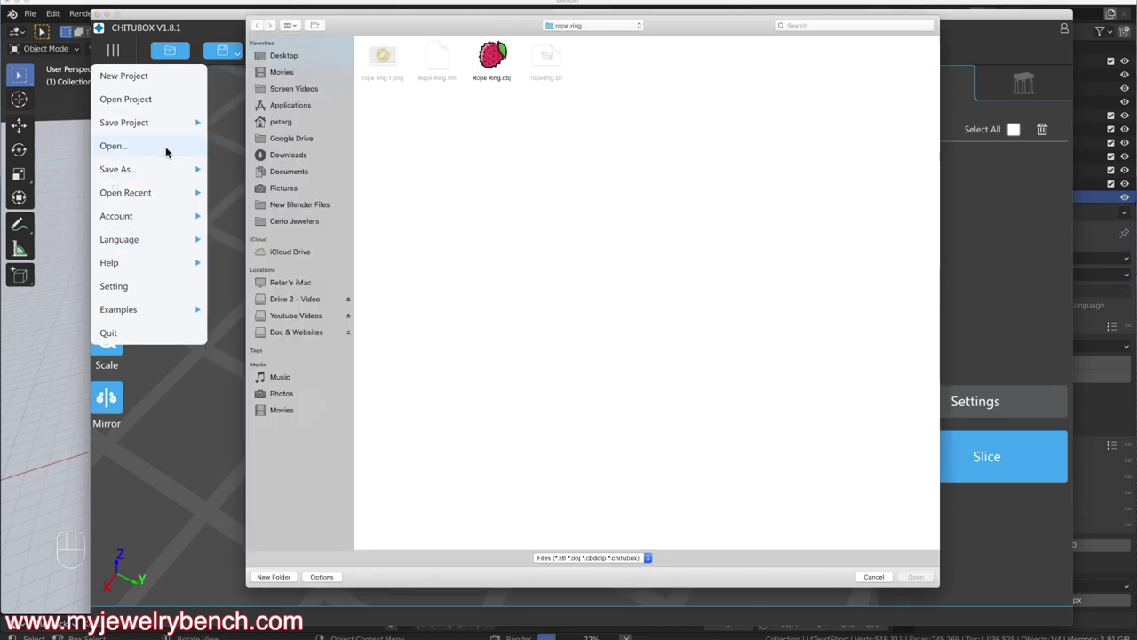
double_click(544, 58)
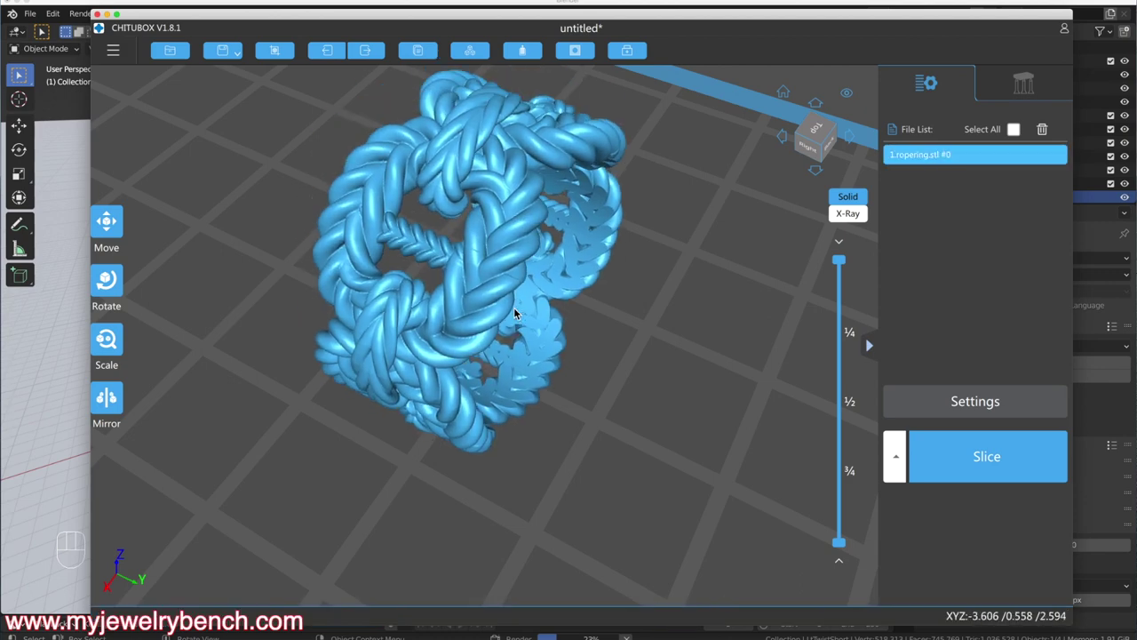
Rotate the imported STL ring freely about the vertical Z axis on the build plate
drag(524, 328, 569, 322)
scroll(530, 273, up, 5)
scroll(531, 268, down, 6)
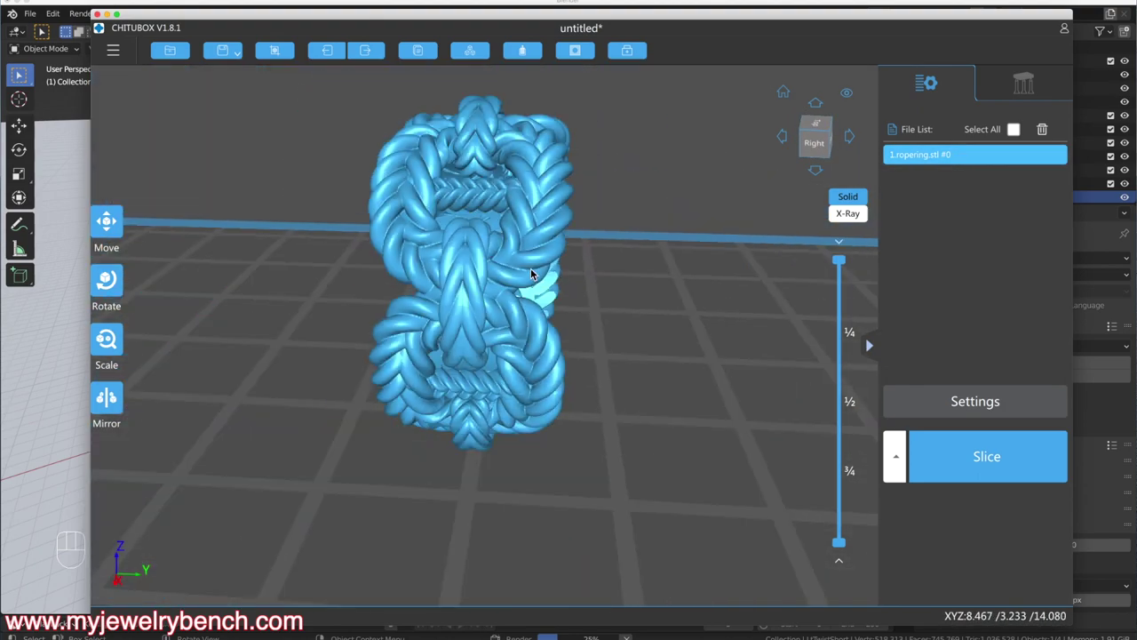
drag(533, 274, 568, 308)
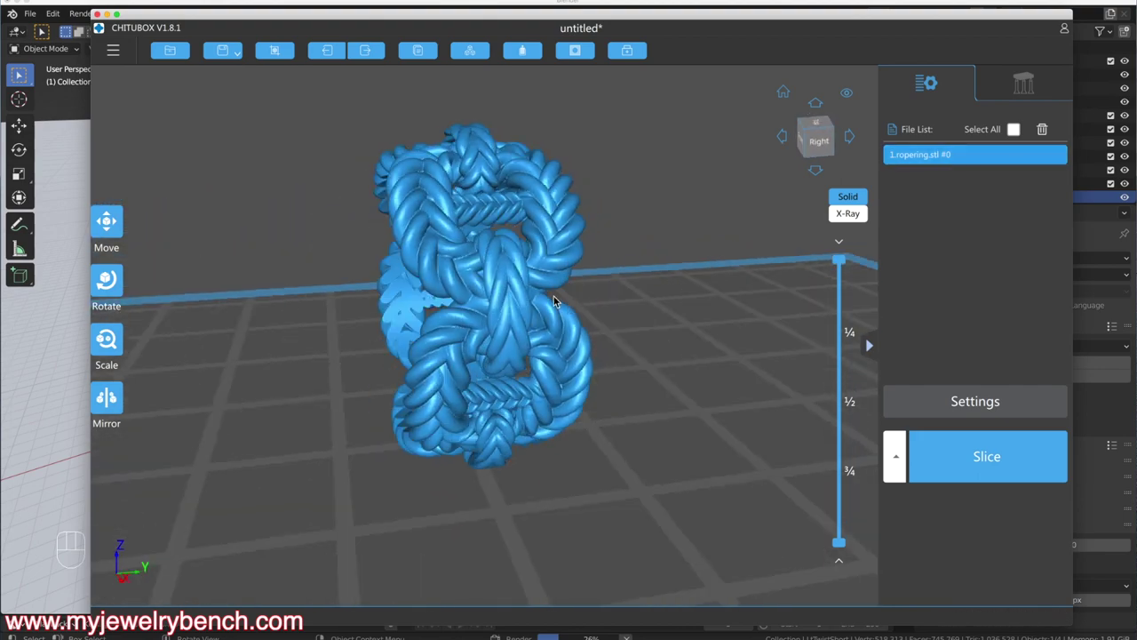
click(106, 281)
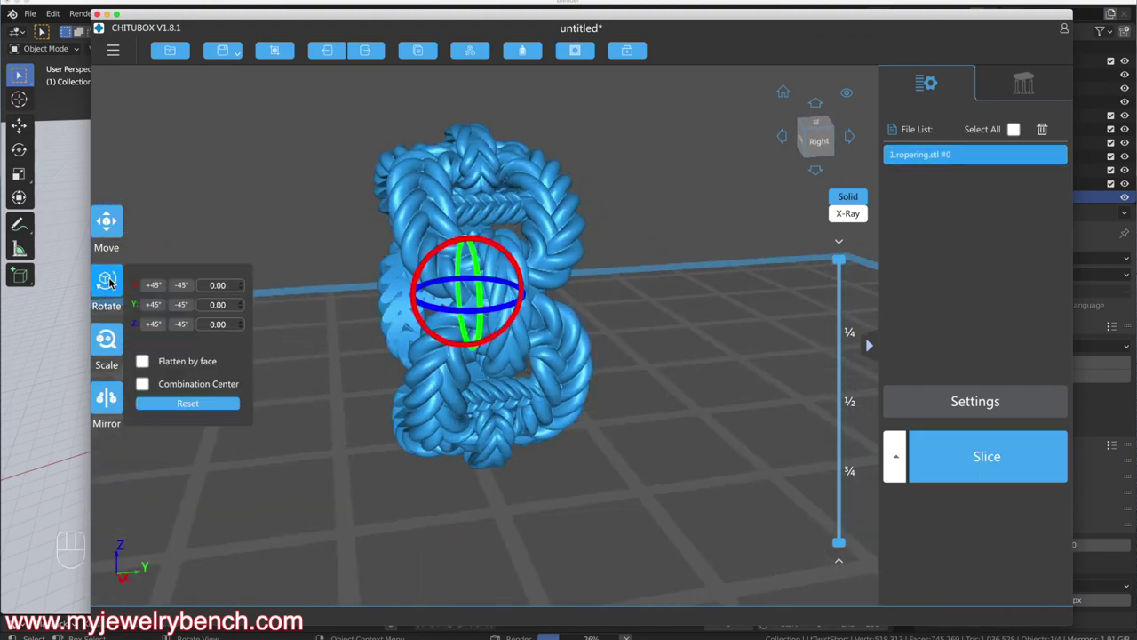
drag(519, 292, 695, 300)
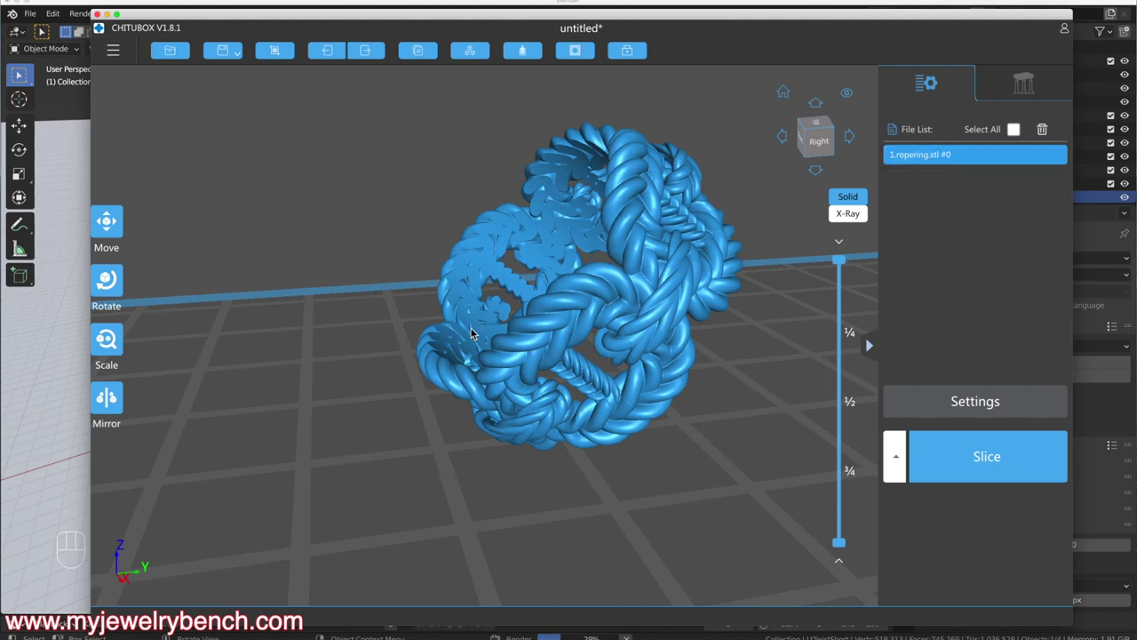
Scale the ring uniformly to 109% with the ratio locked
click(104, 343)
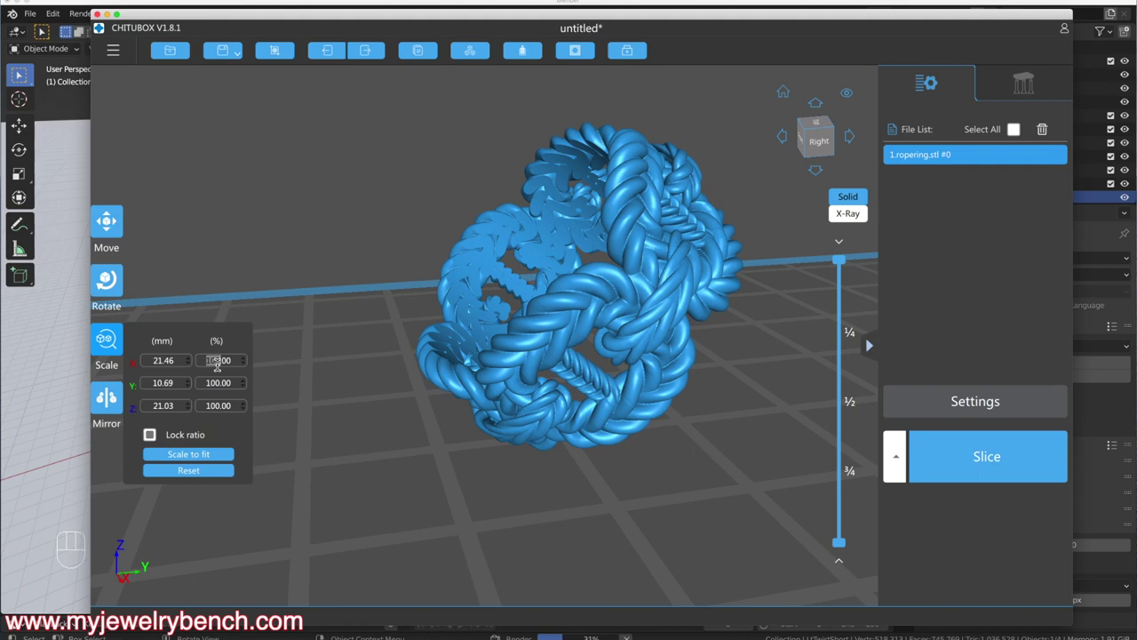
text(109)
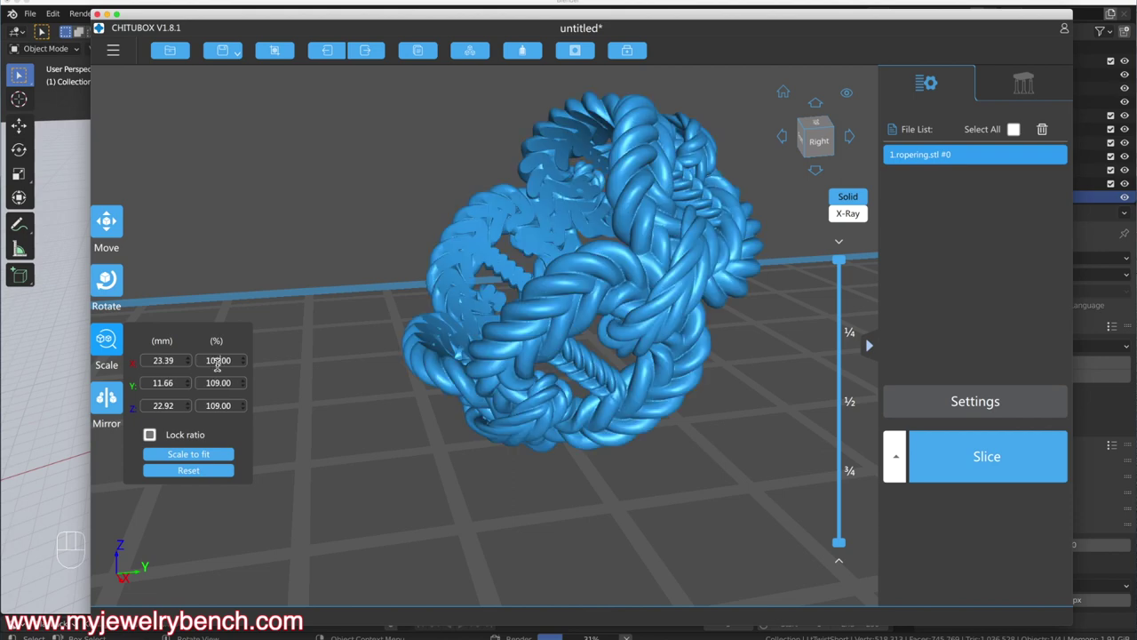
click(291, 332)
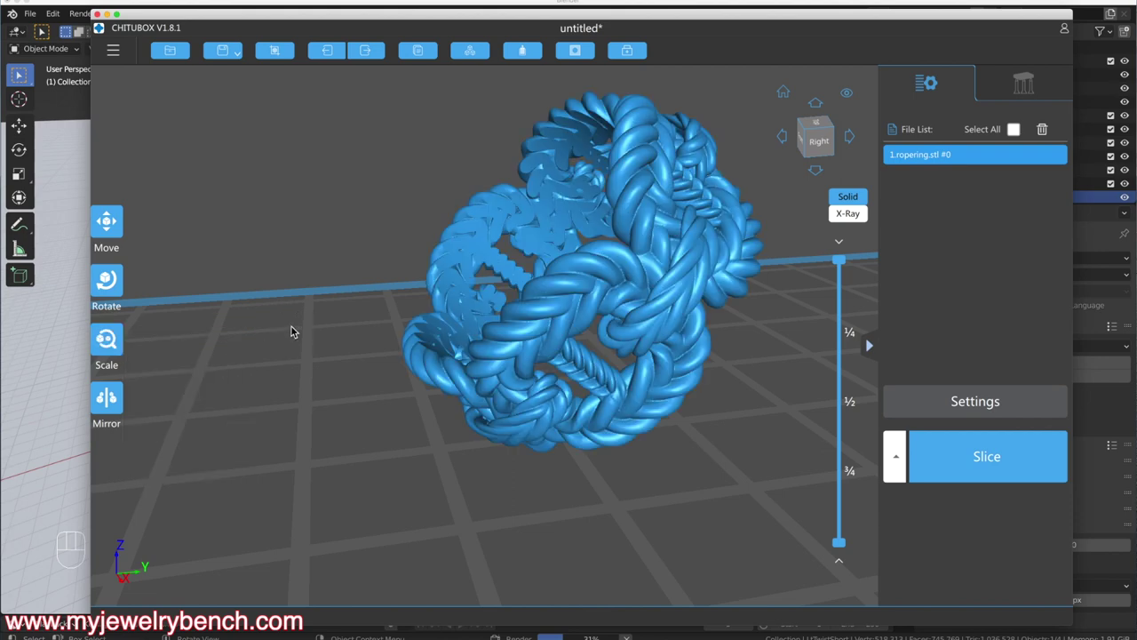
Open the support settings for the ring on the build plate
scroll(391, 283, down, 3)
drag(393, 308, 962, 213)
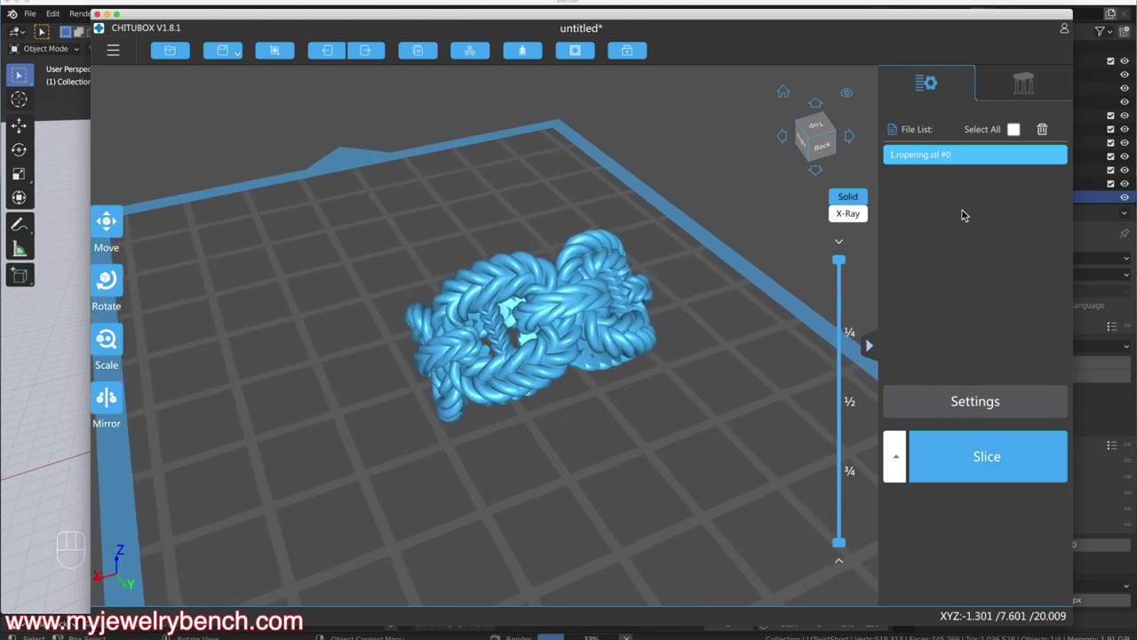
click(1042, 80)
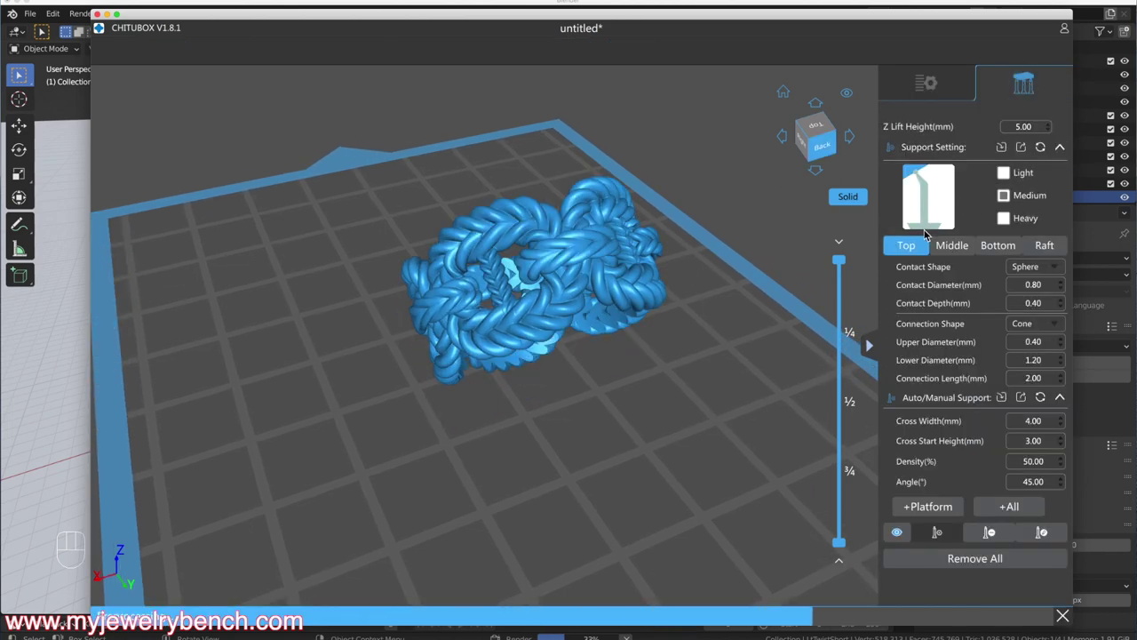